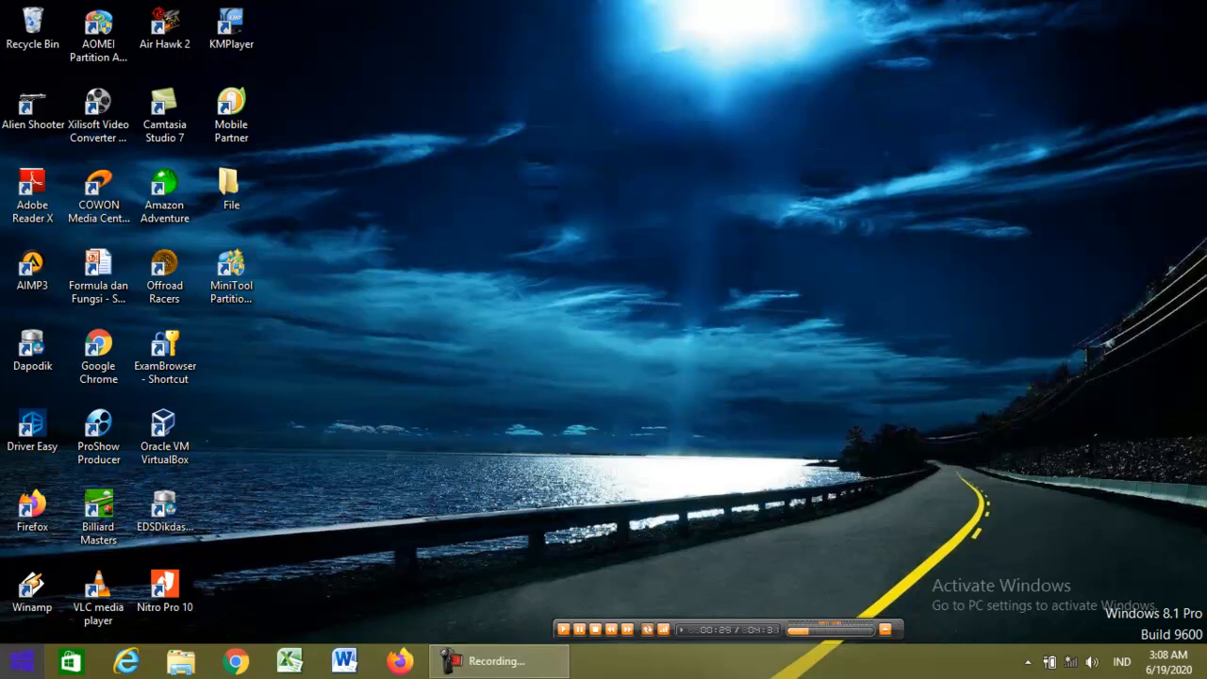
Launch Microsoft Excel 2010 from the Windows 8.1 Start screen's apps list.
left_click(22, 660)
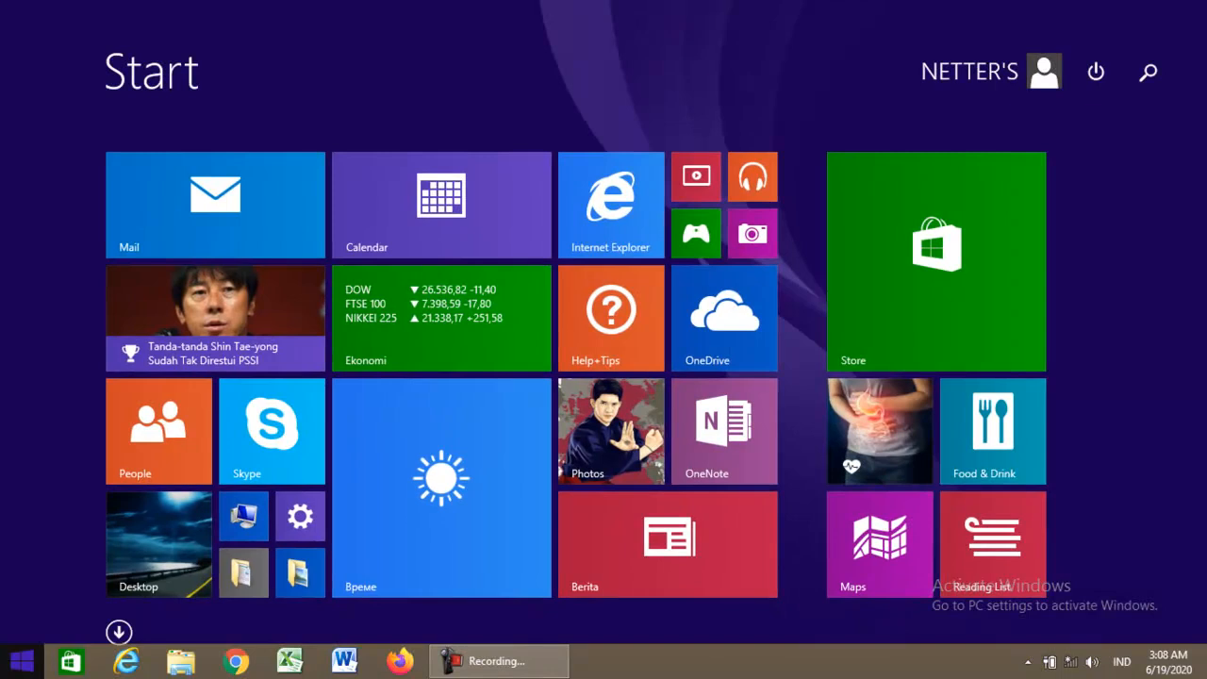
left_click(118, 632)
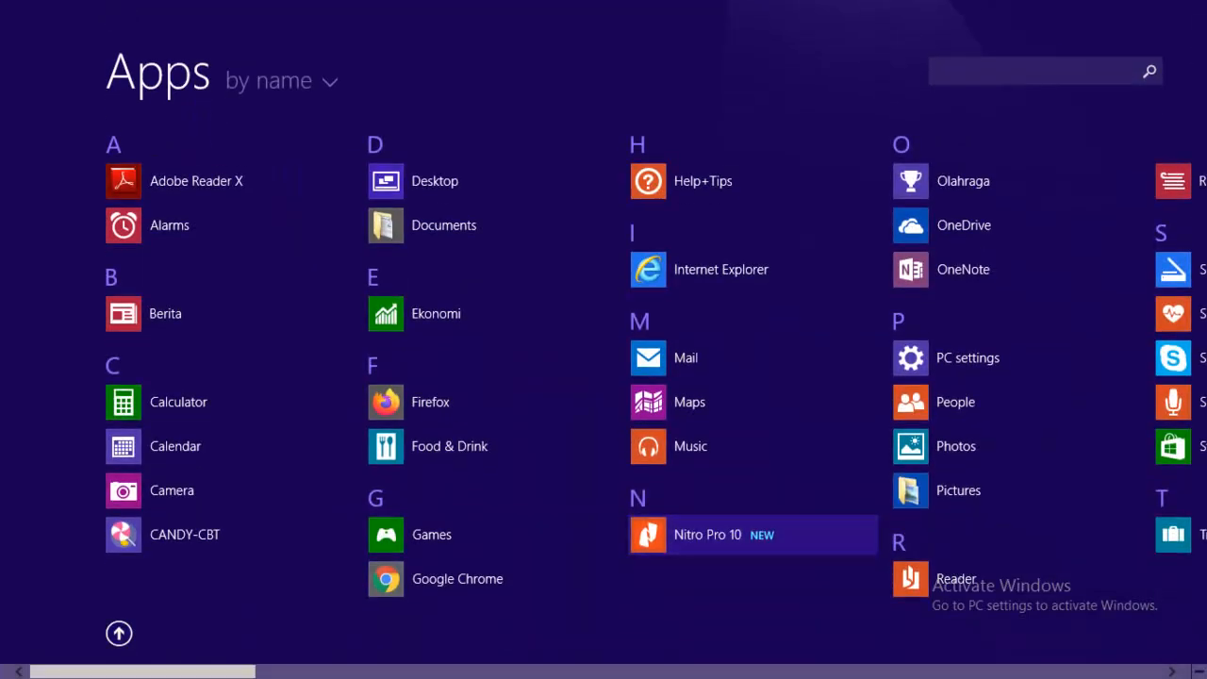
scroll(603, 407, "down", 5)
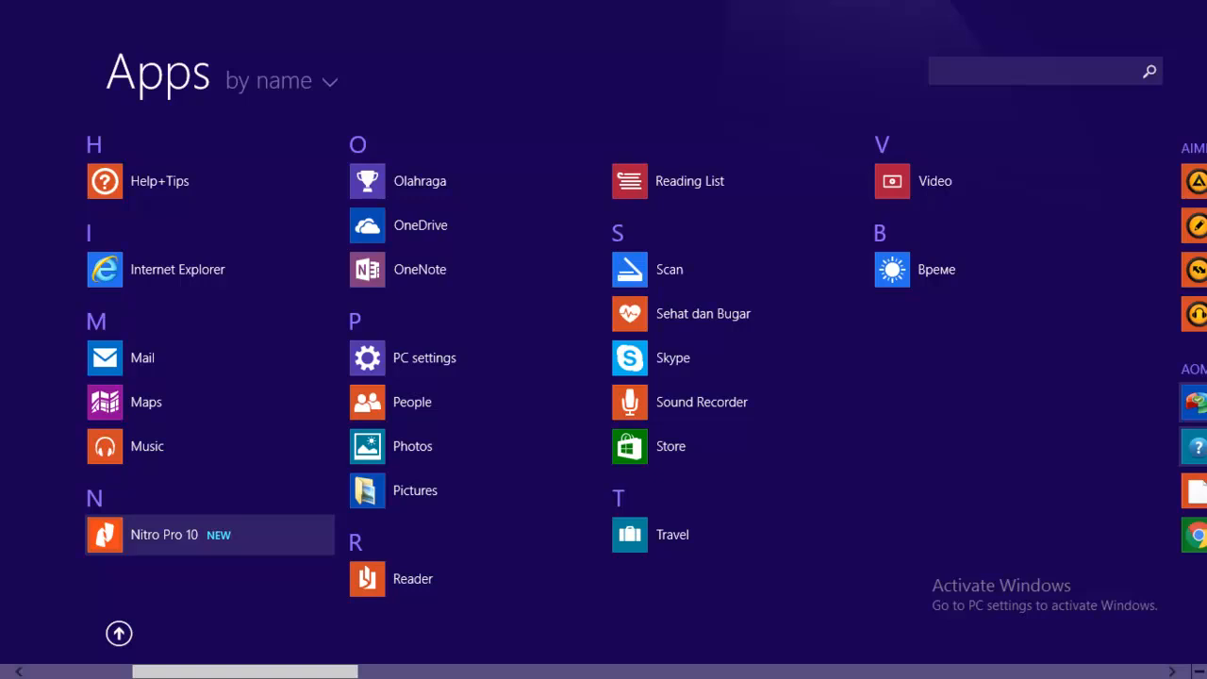
scroll(603, 407, "down", 10)
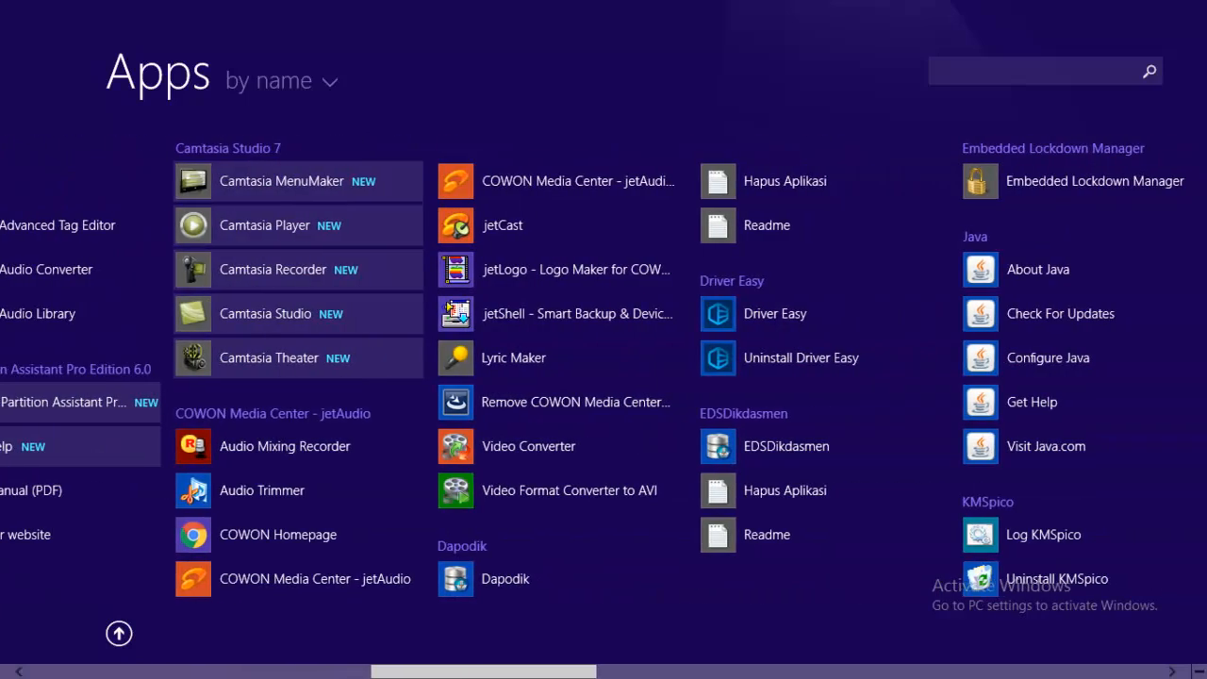
scroll(603, 408, "down", 4)
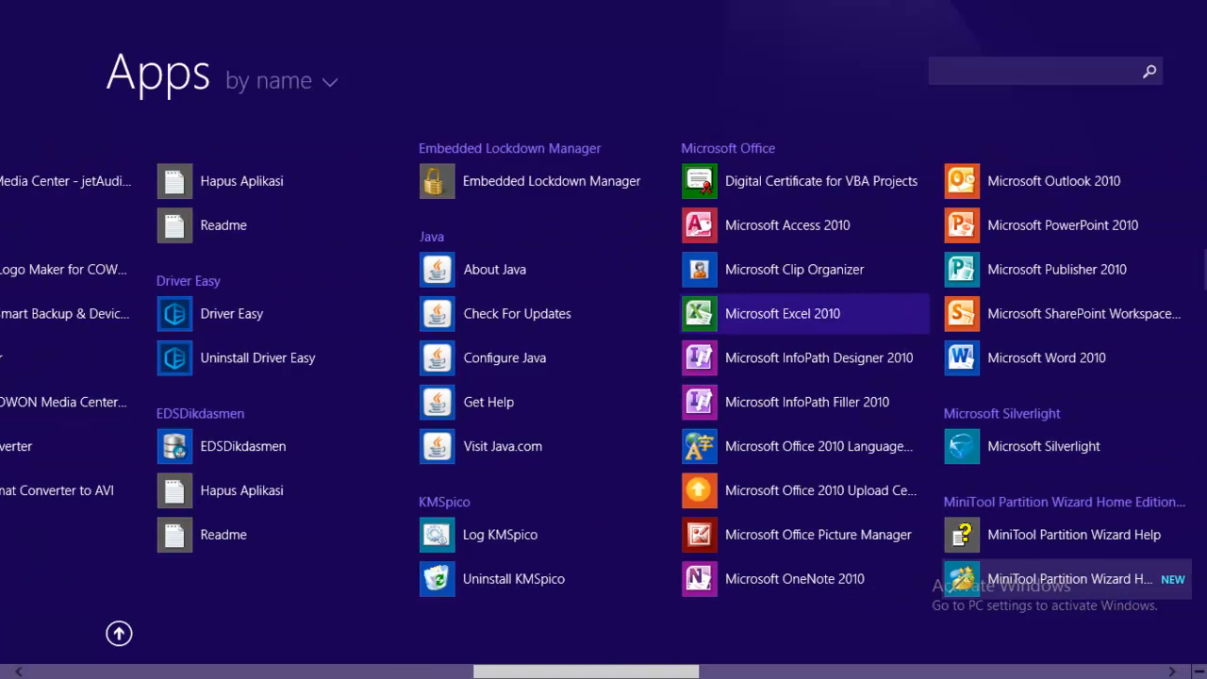
left_click(782, 313)
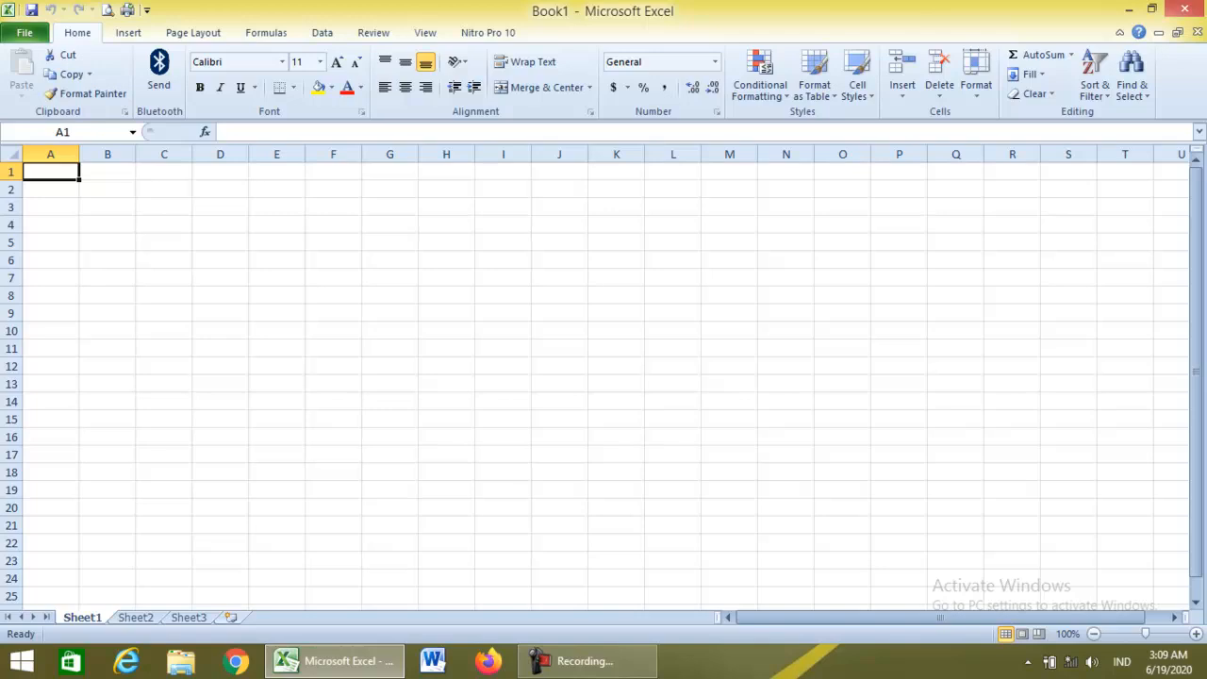
Open the recent BELAJAR EXCEL workbook and switch to its blank Sheet2.
left_click(25, 33)
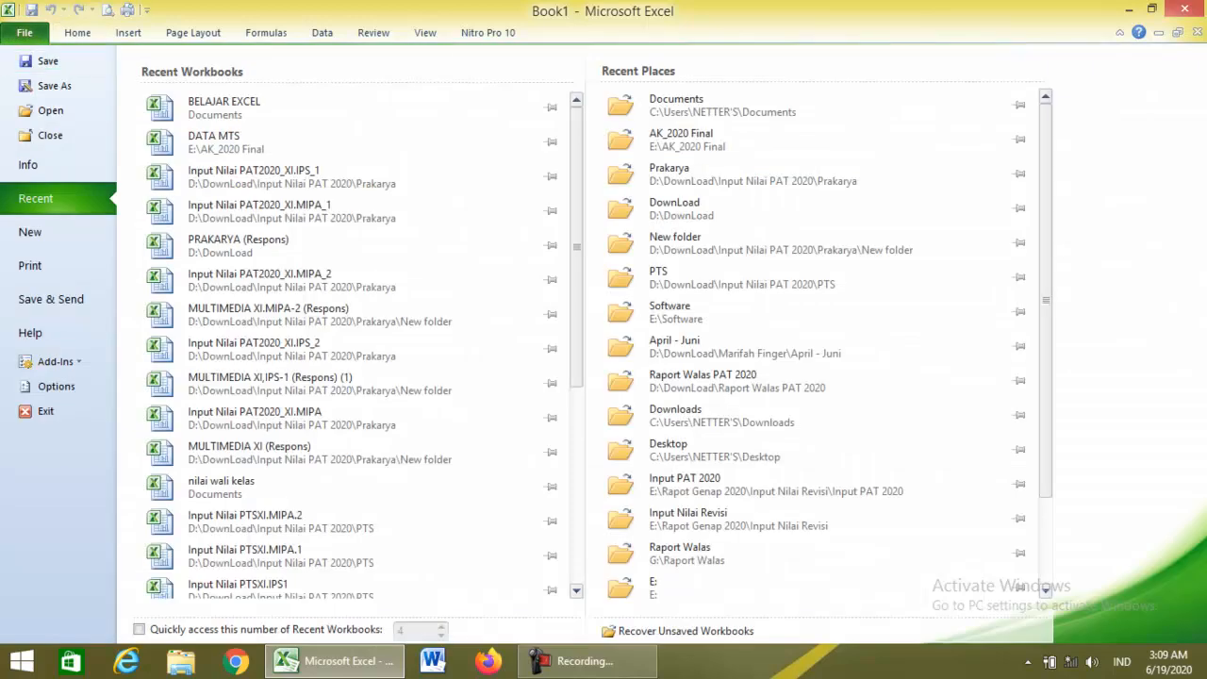
left_click(223, 107)
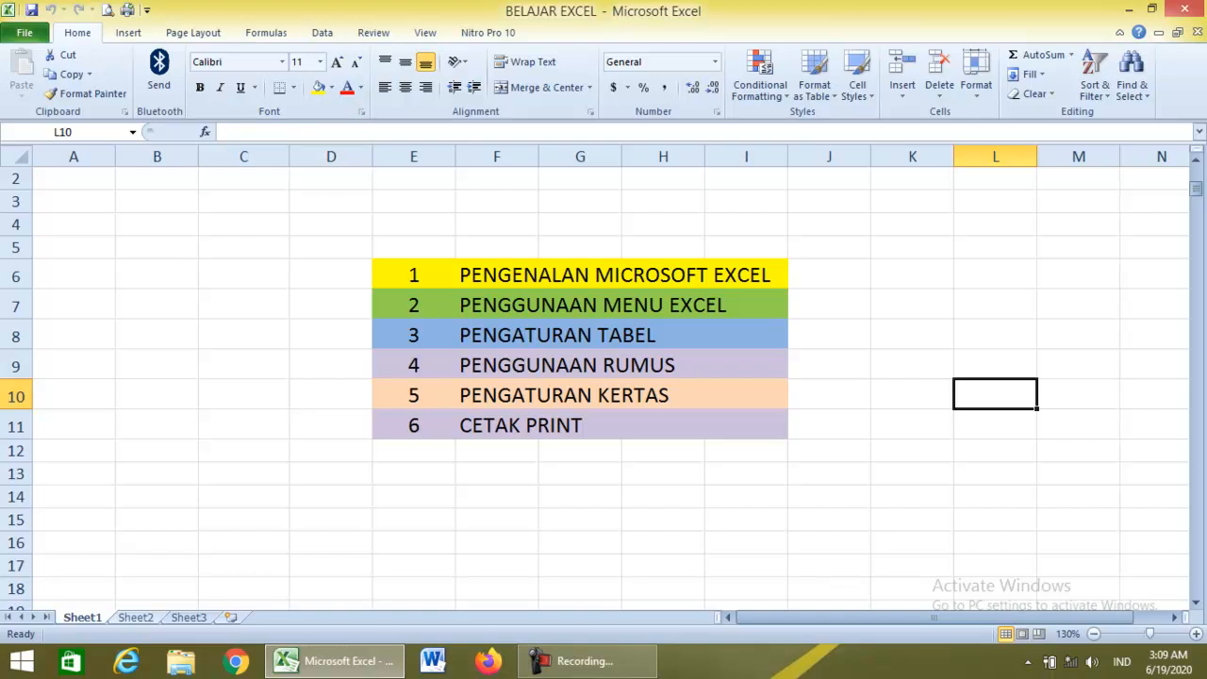
left_click(136, 617)
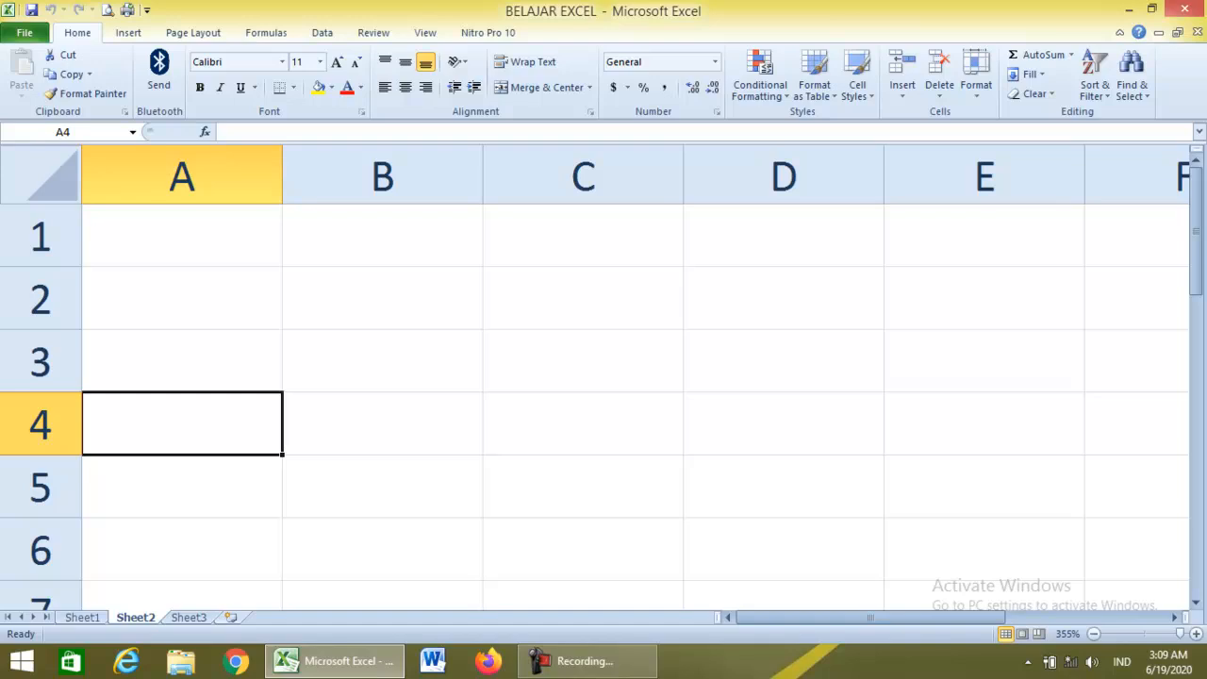
left_click(381, 298)
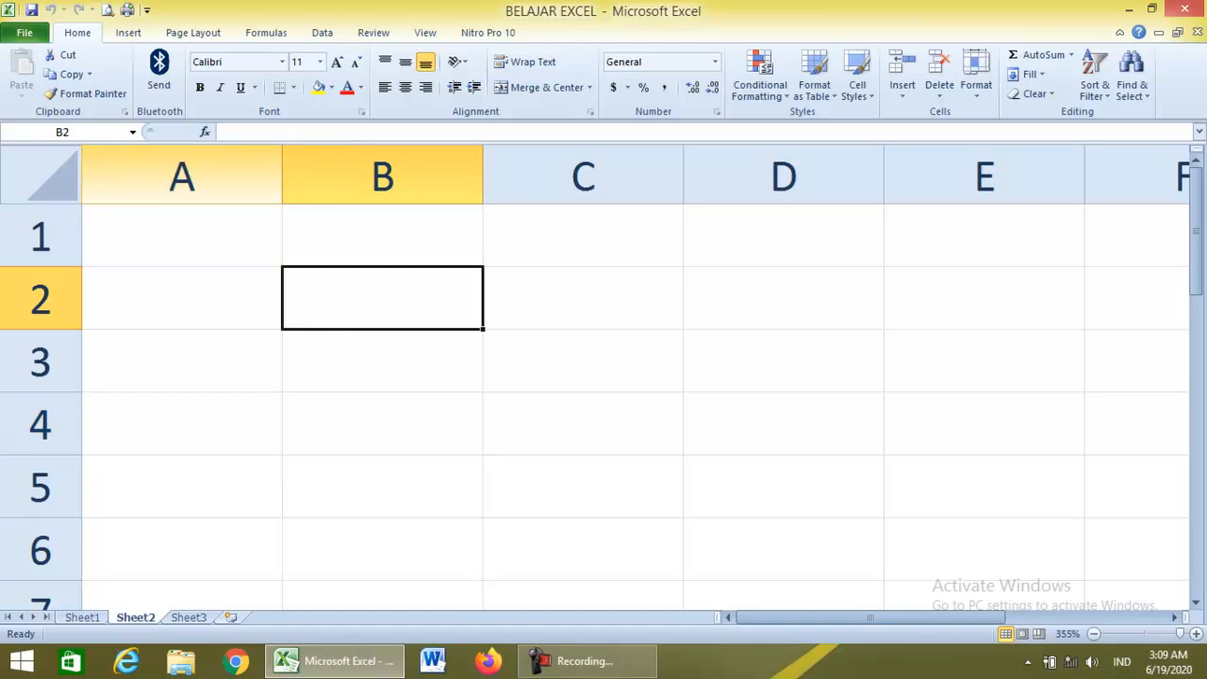
left_click(182, 177)
left_click(381, 176)
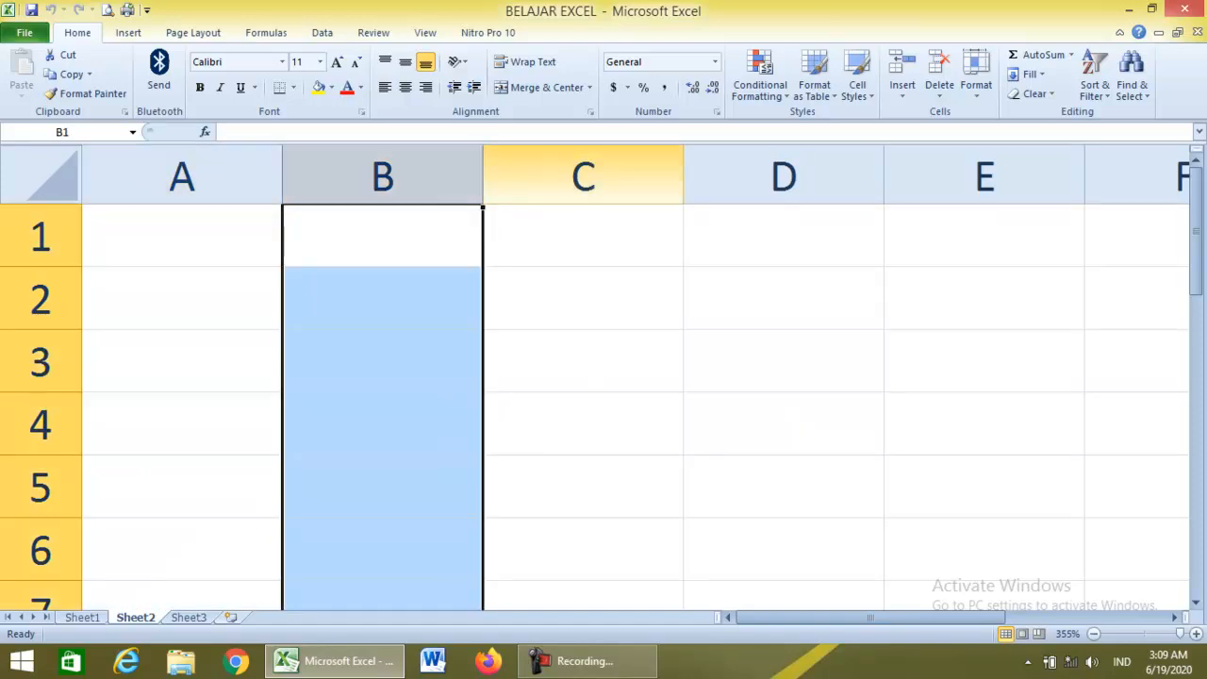
left_click(583, 176)
left_click(783, 177)
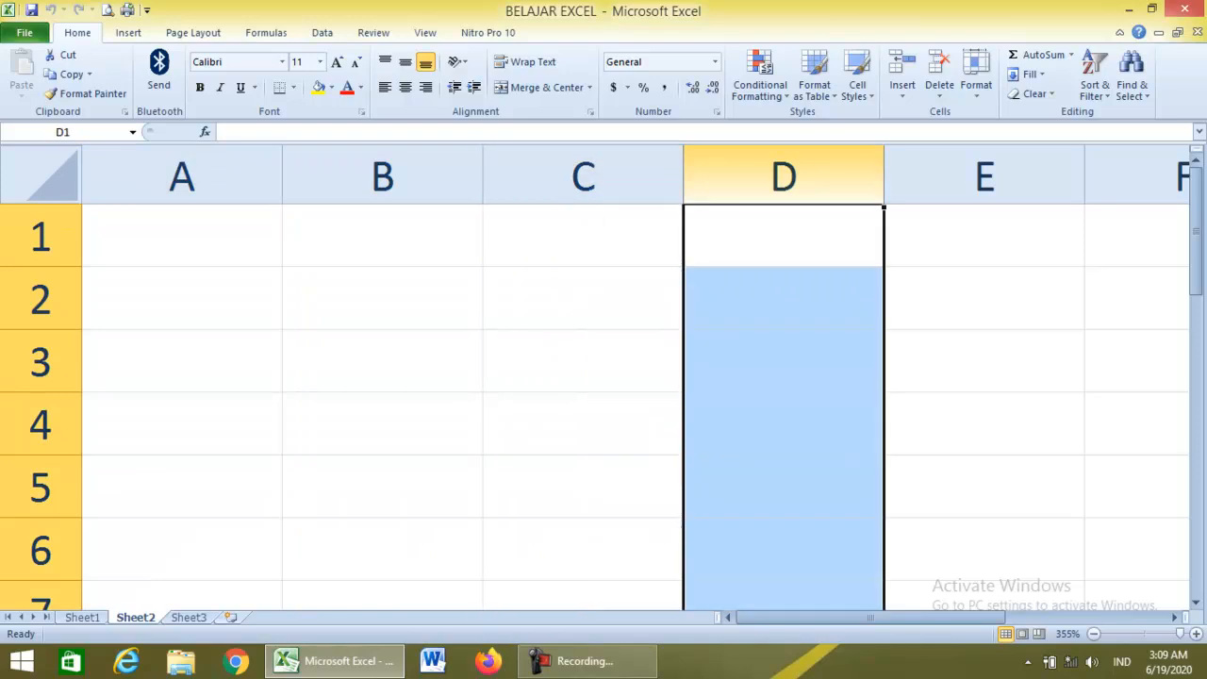
key("Right")
key("Right")
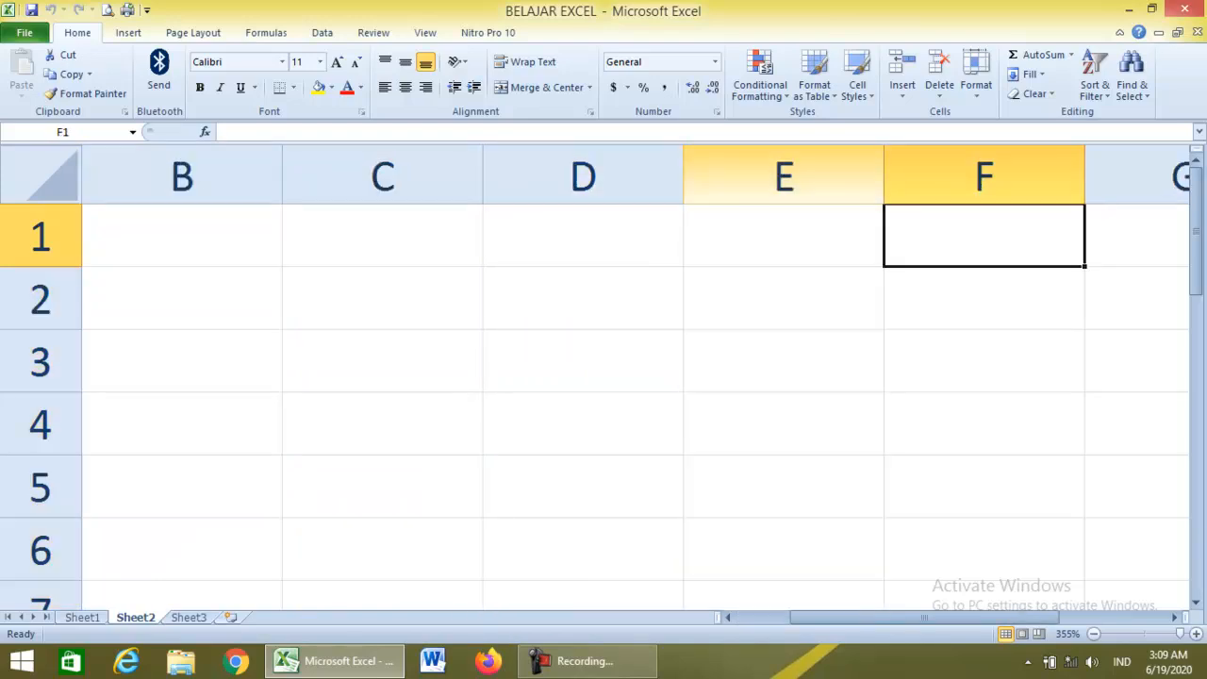
key("Right")
key("Right")
key("ctrl+Right")
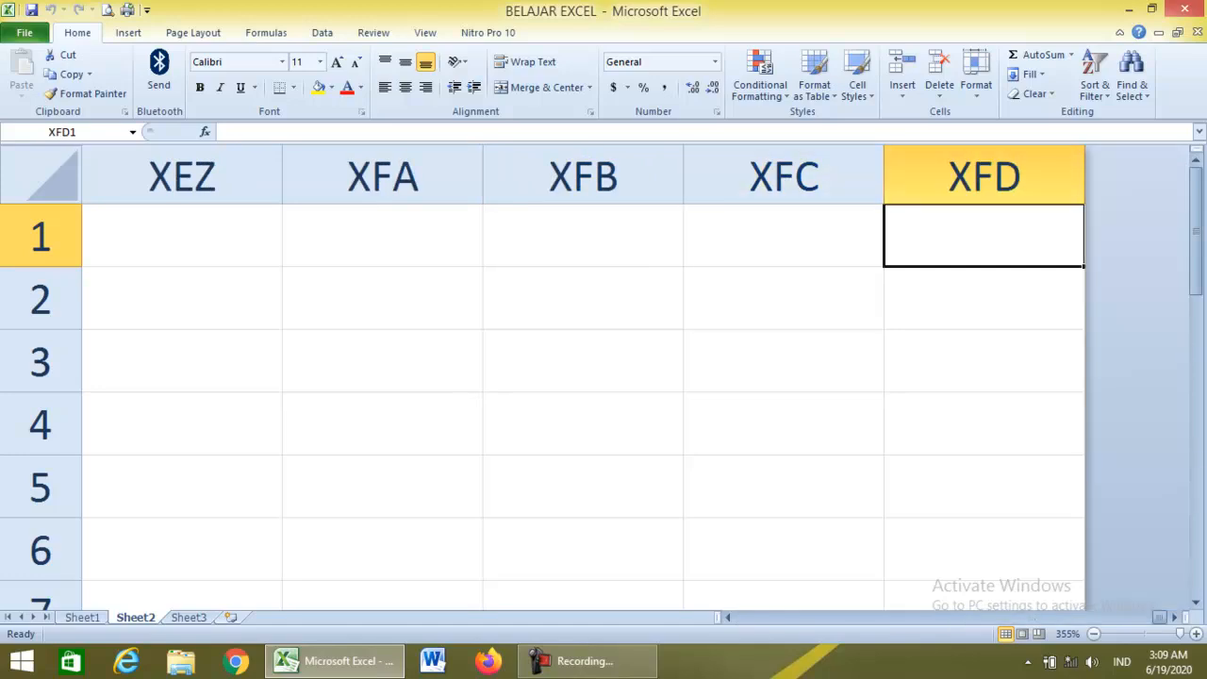
key("ctrl+Left")
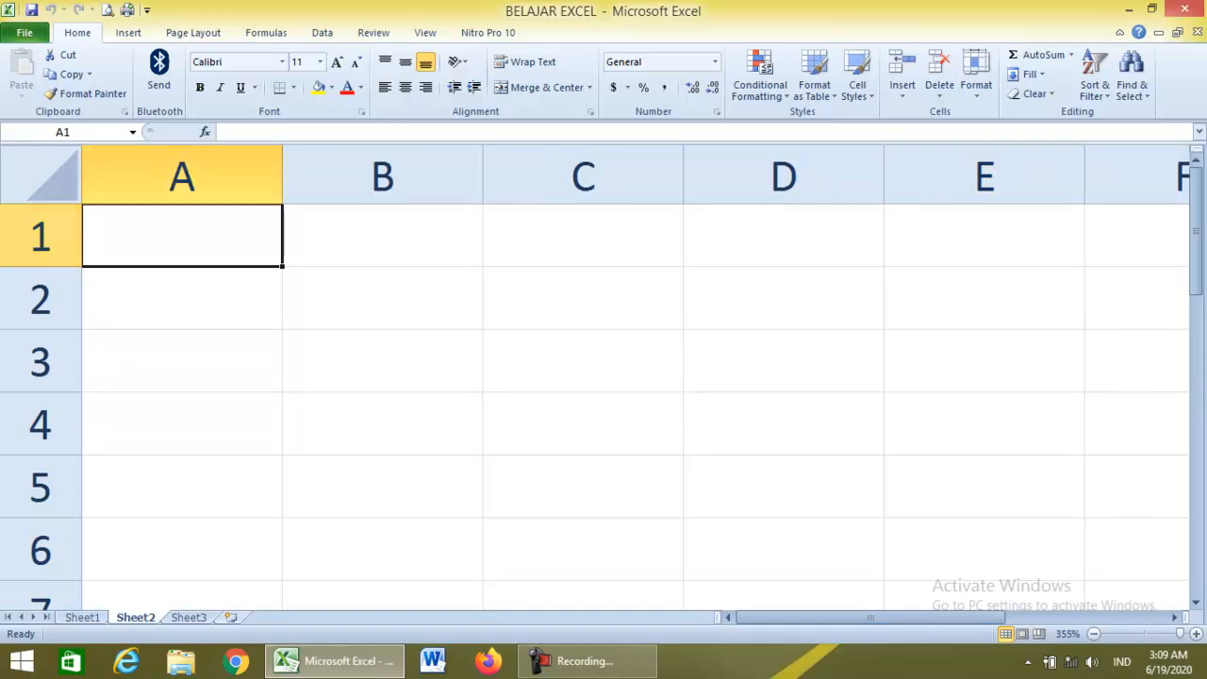
left_click(41, 237)
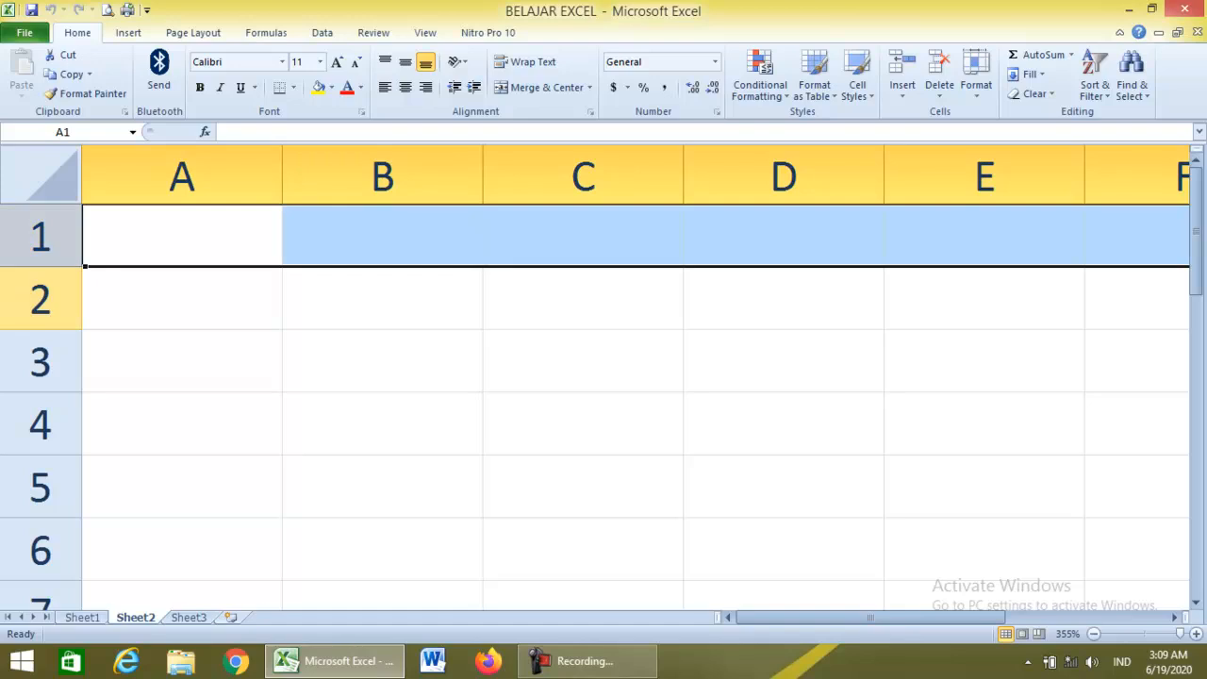
left_click(40, 300)
left_click(40, 362)
left_click(40, 425)
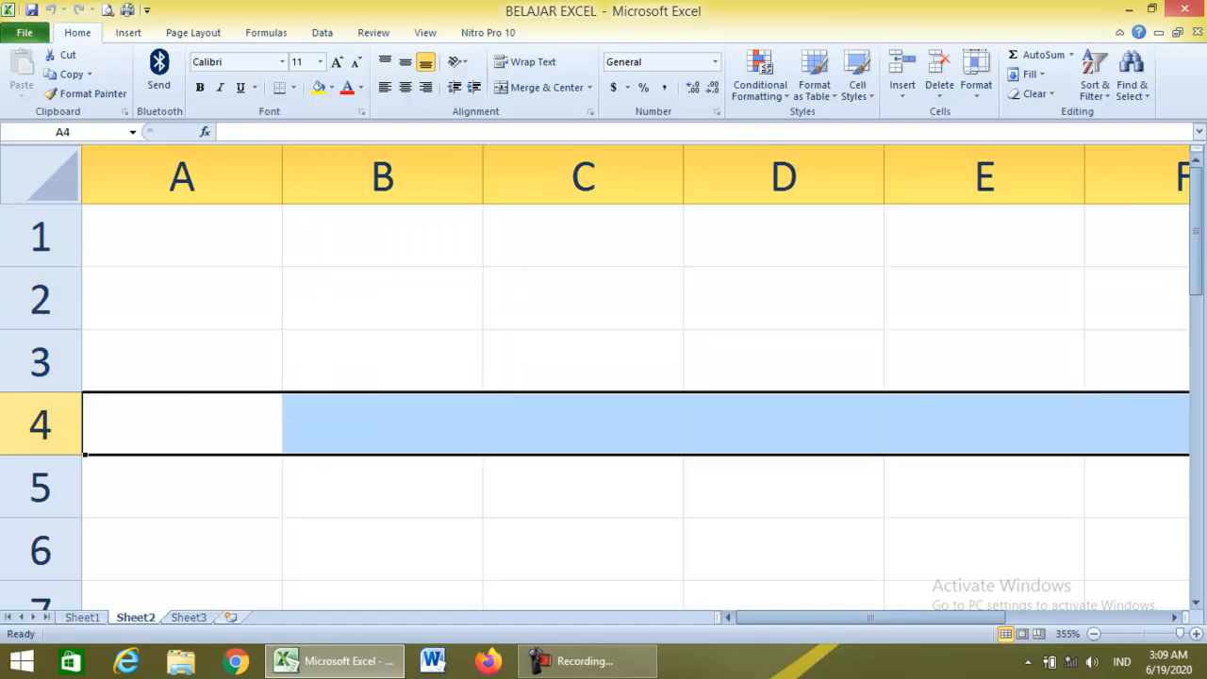
key("ctrl+Down")
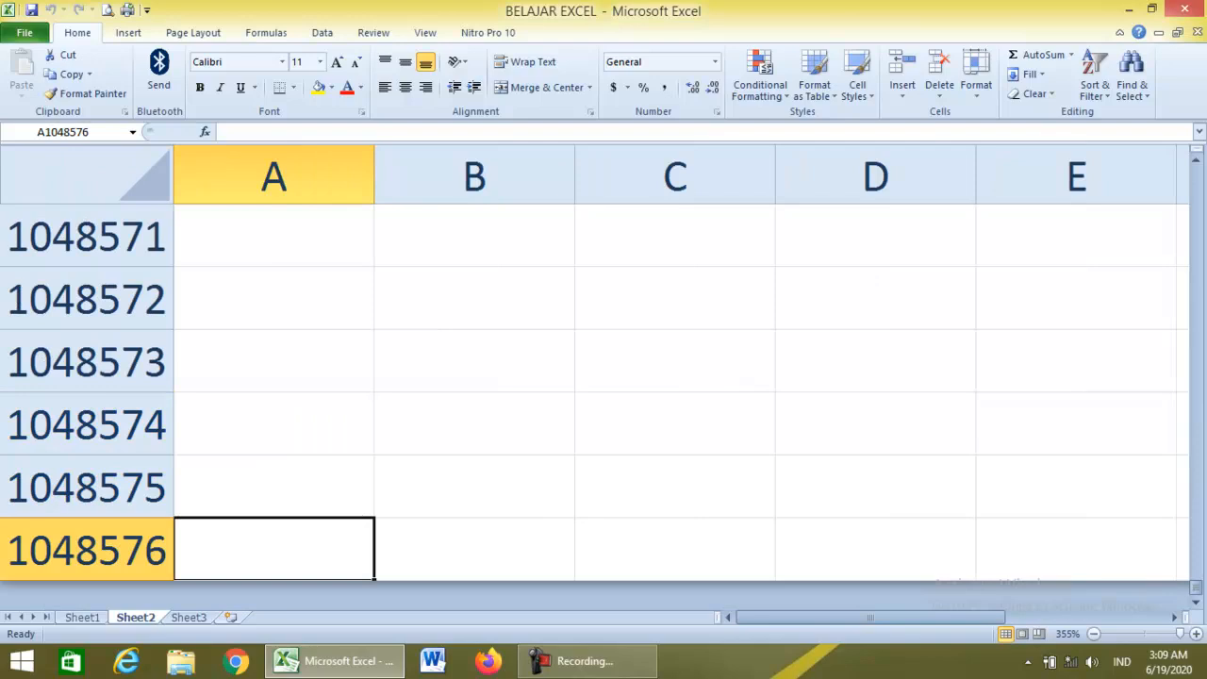
key("ctrl+Up")
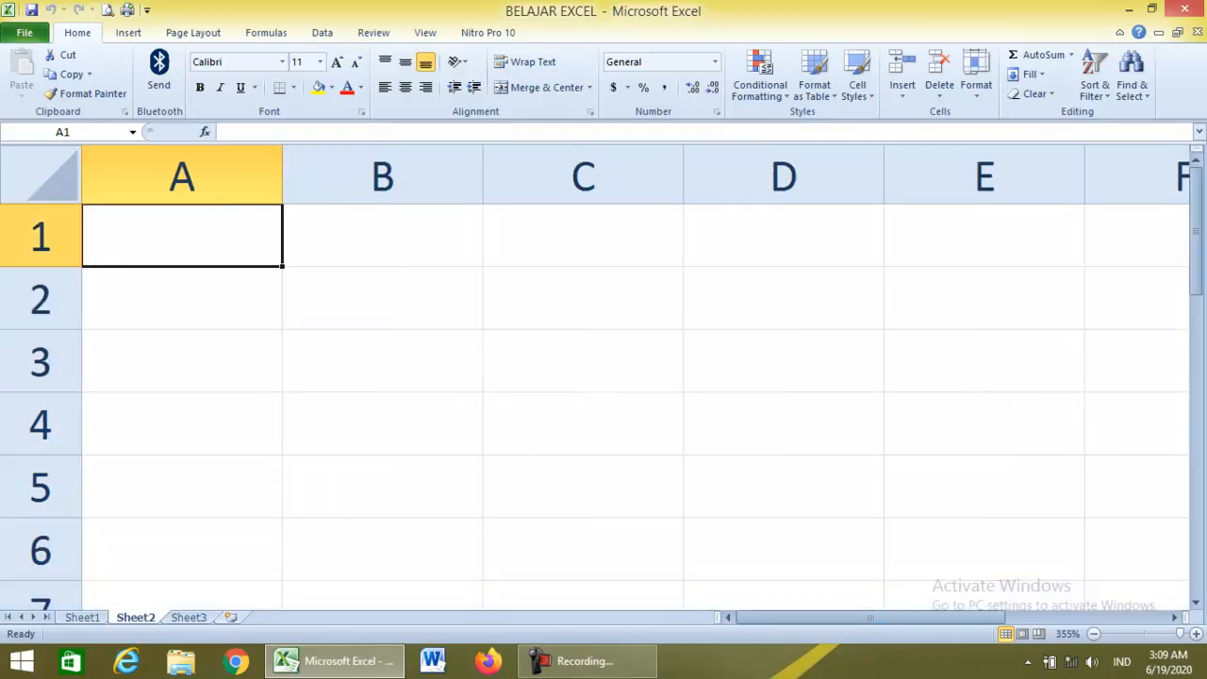
left_click(382, 298)
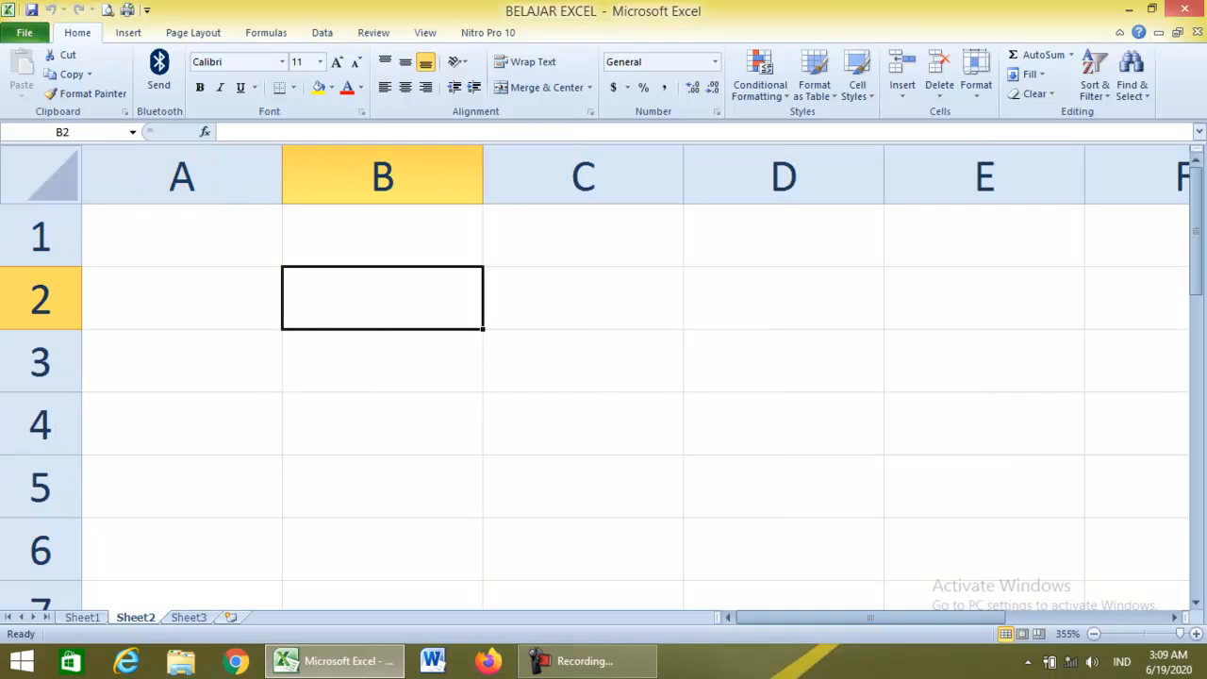
type("KOLOM")
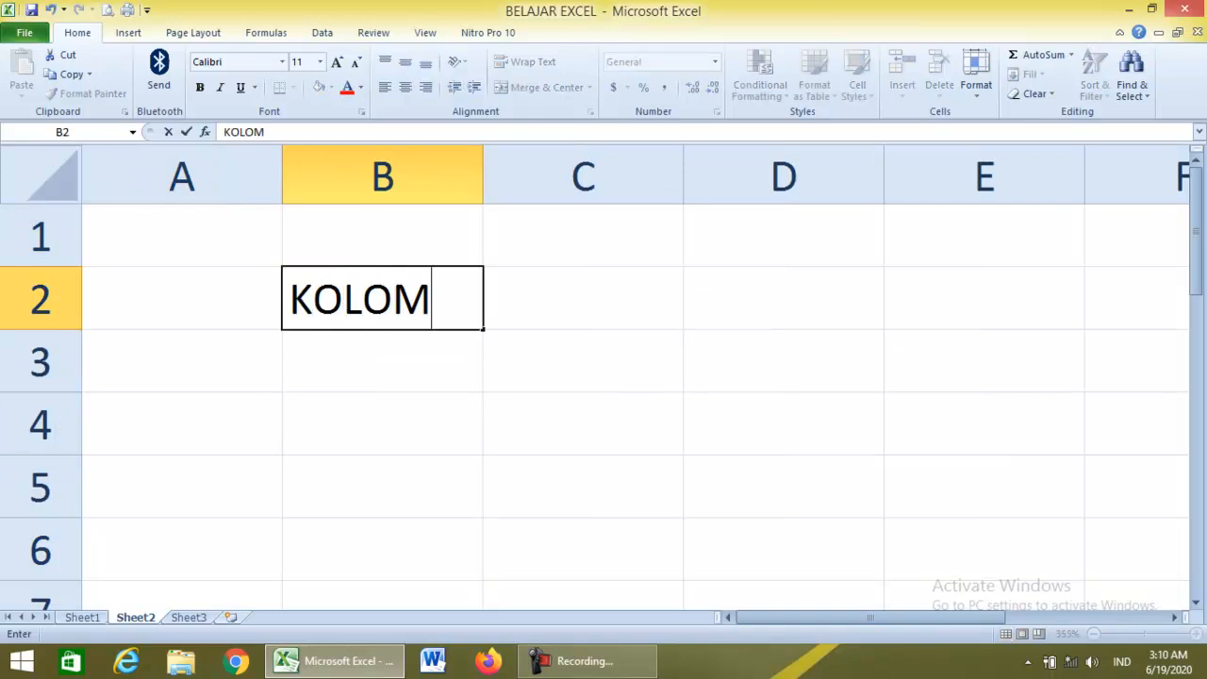
key("Return")
type("BARIS")
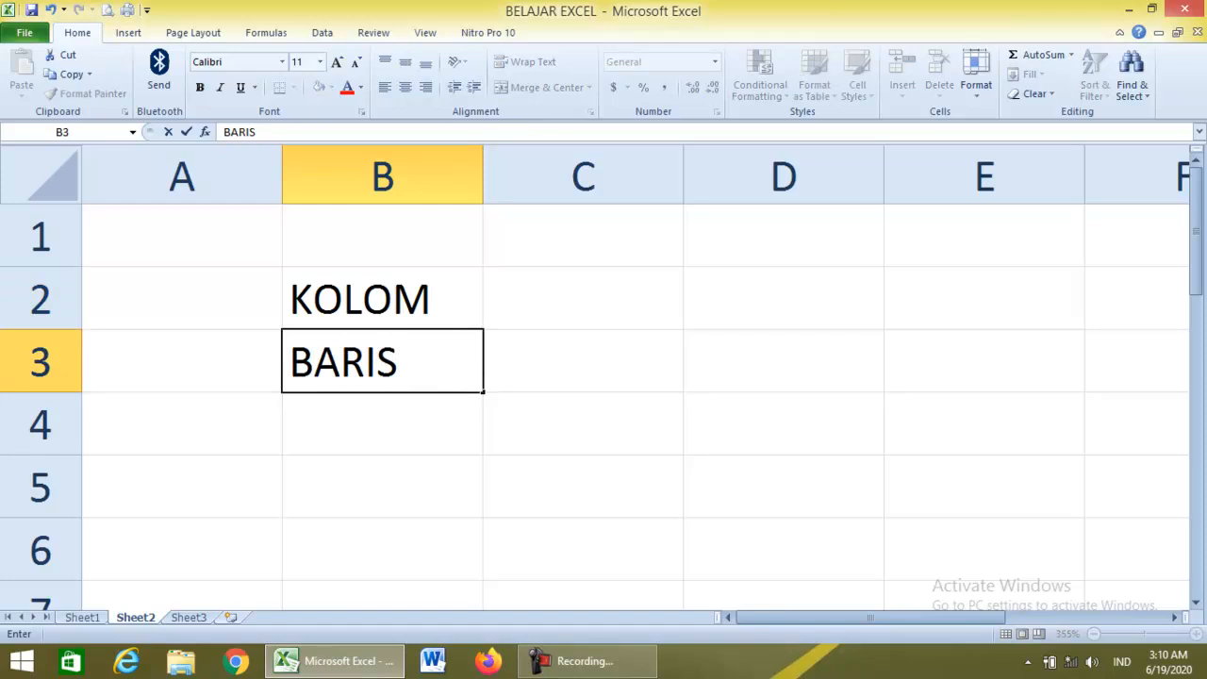
key("Return")
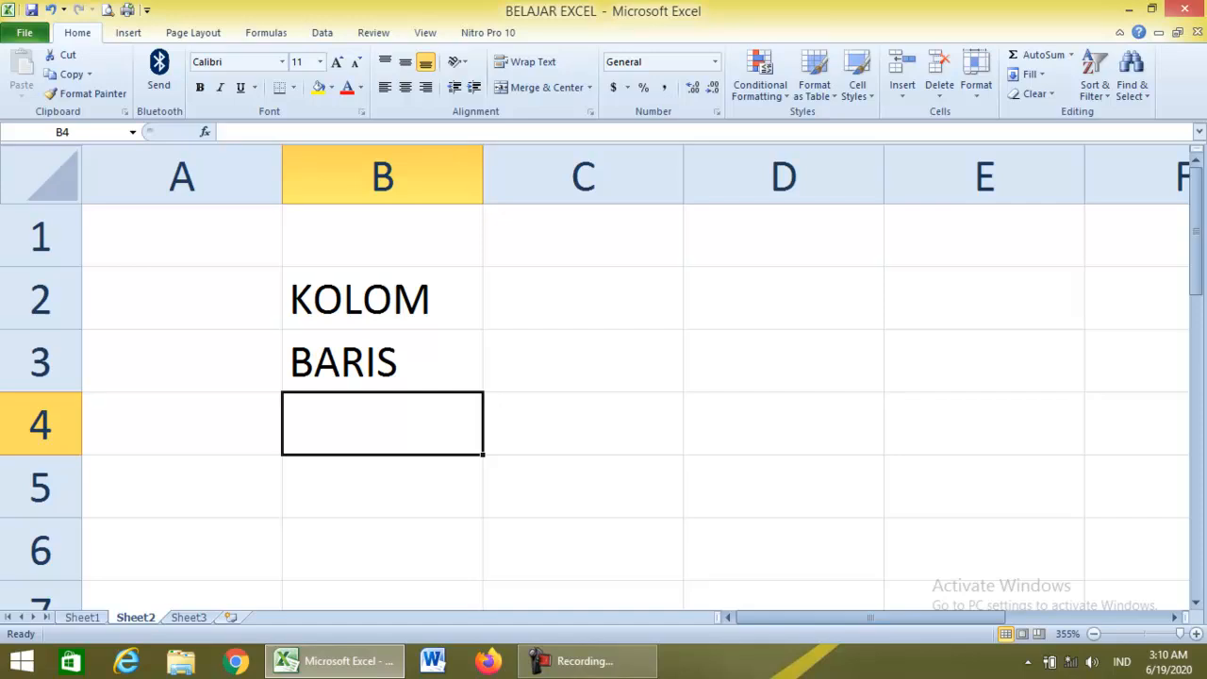
left_click(583, 362)
left_click(783, 299)
left_click(984, 237)
left_click(984, 298)
left_click(984, 362)
left_click(984, 424)
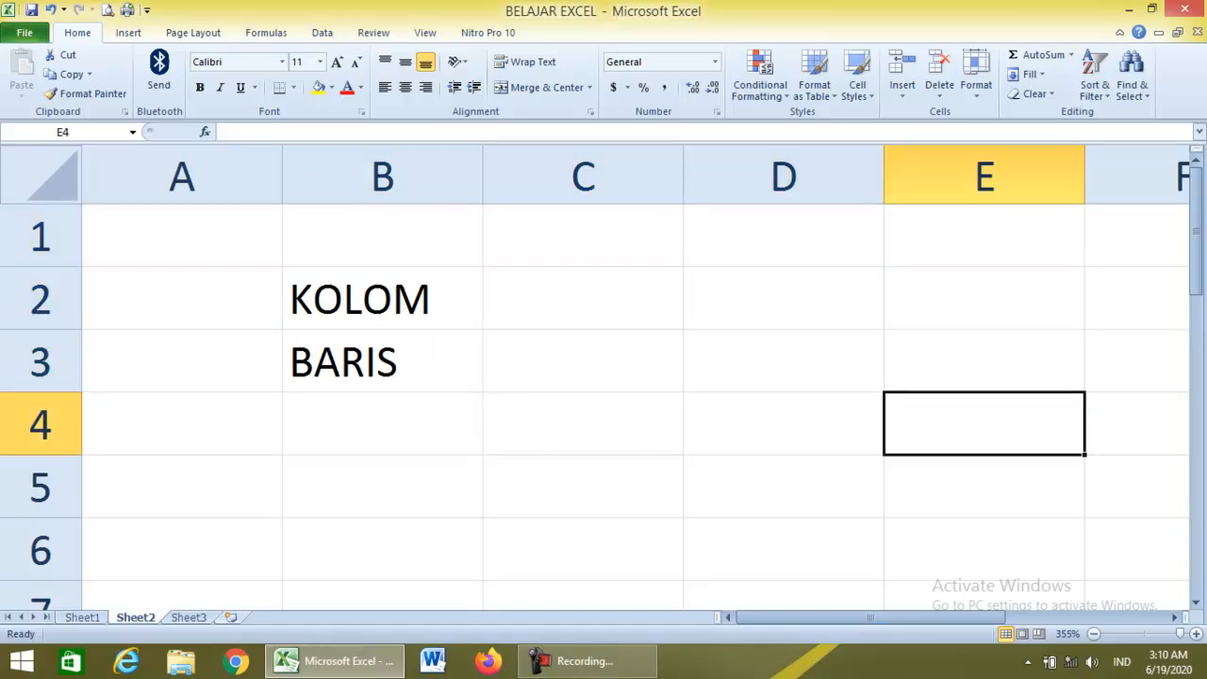
left_click(382, 424)
type("POINTER")
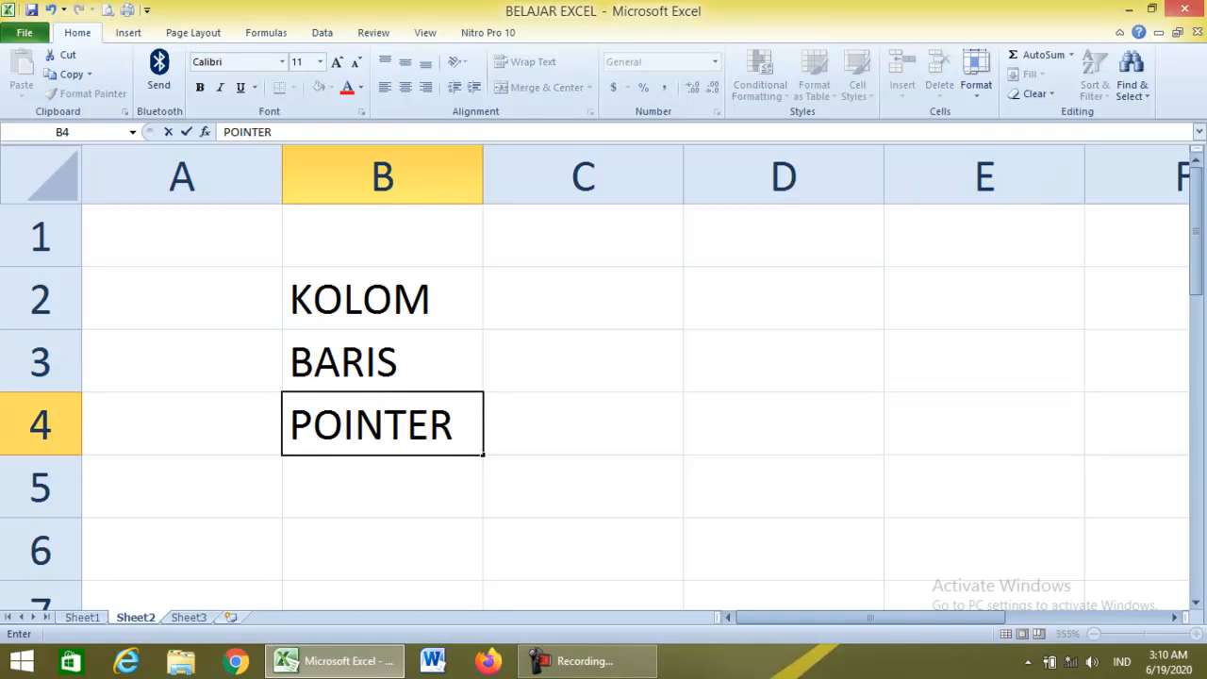
left_click(582, 362)
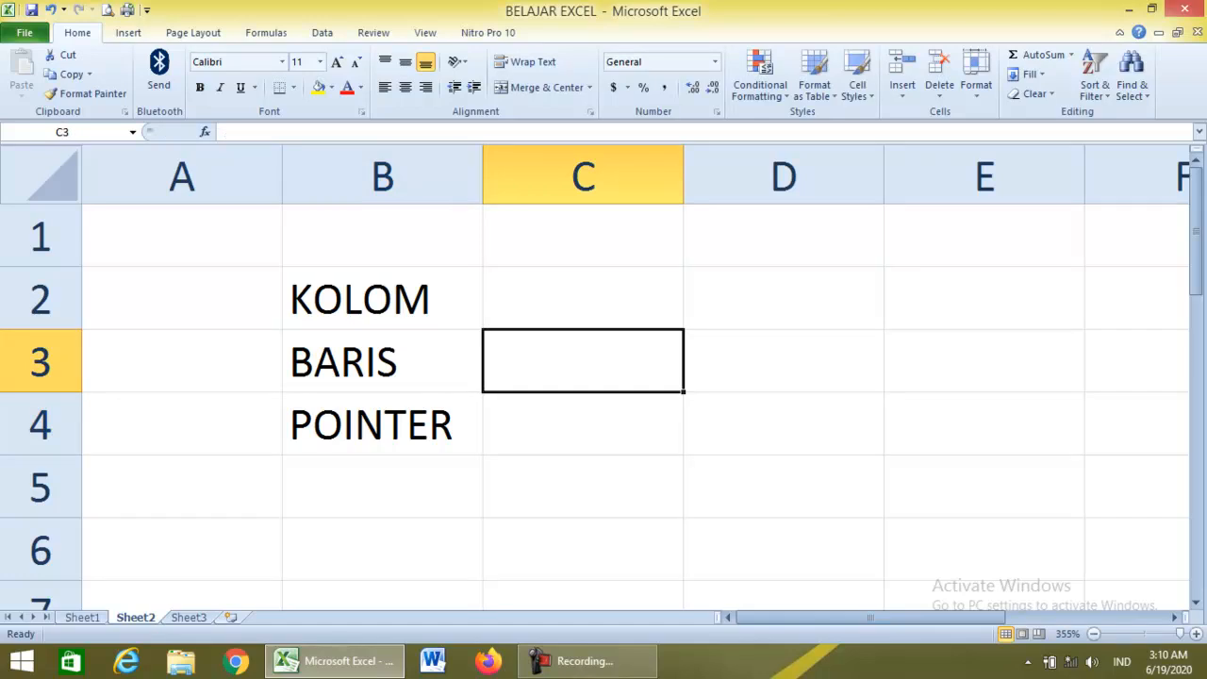
key("Up")
key("Left")
key("Down")
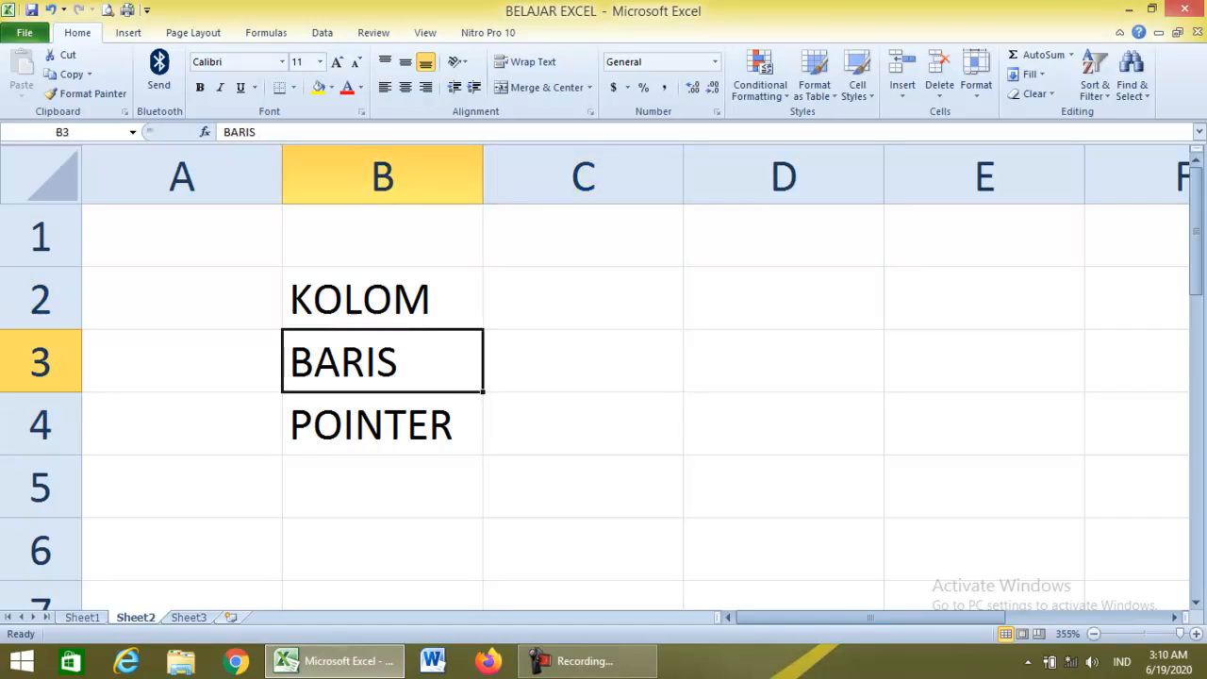
key("Up")
key("Down")
key("Down")
key("Down")
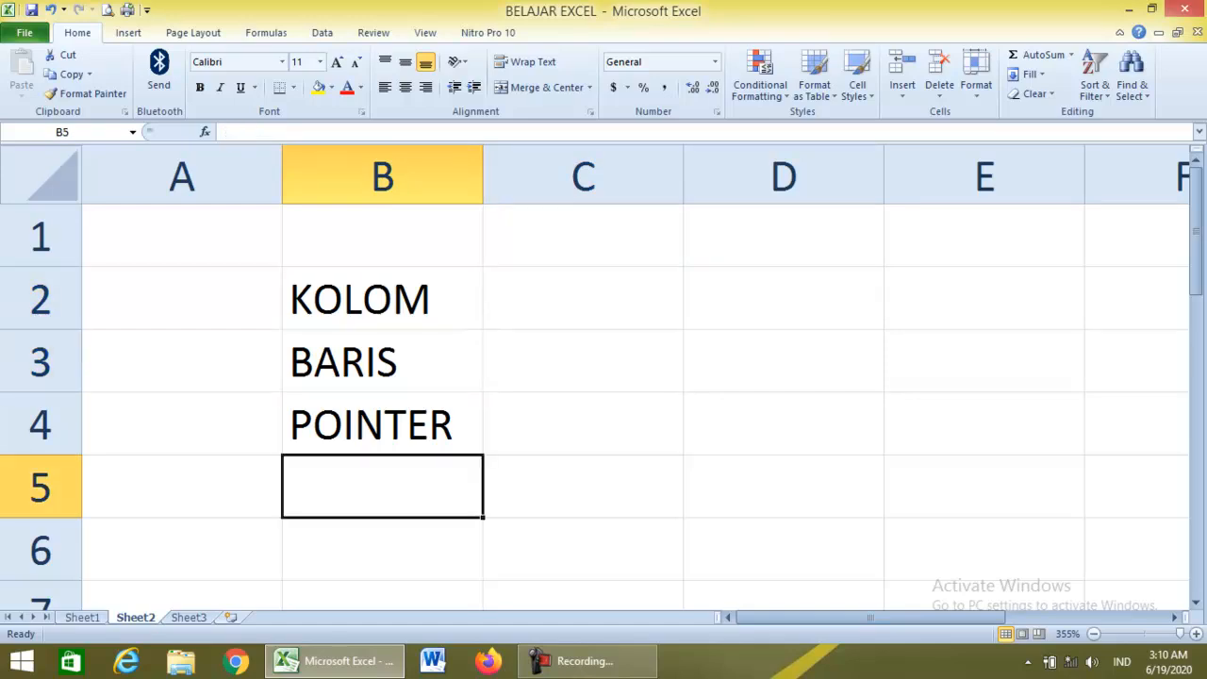
type("CEL")
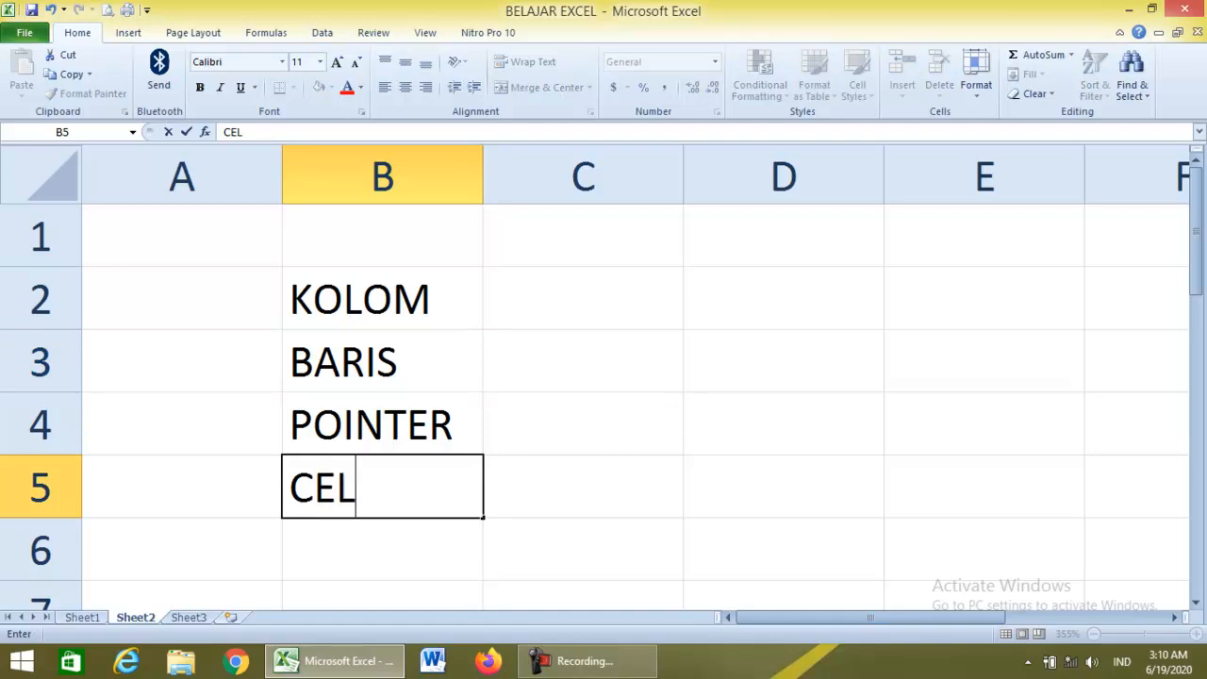
type("LS")
left_click(582, 361)
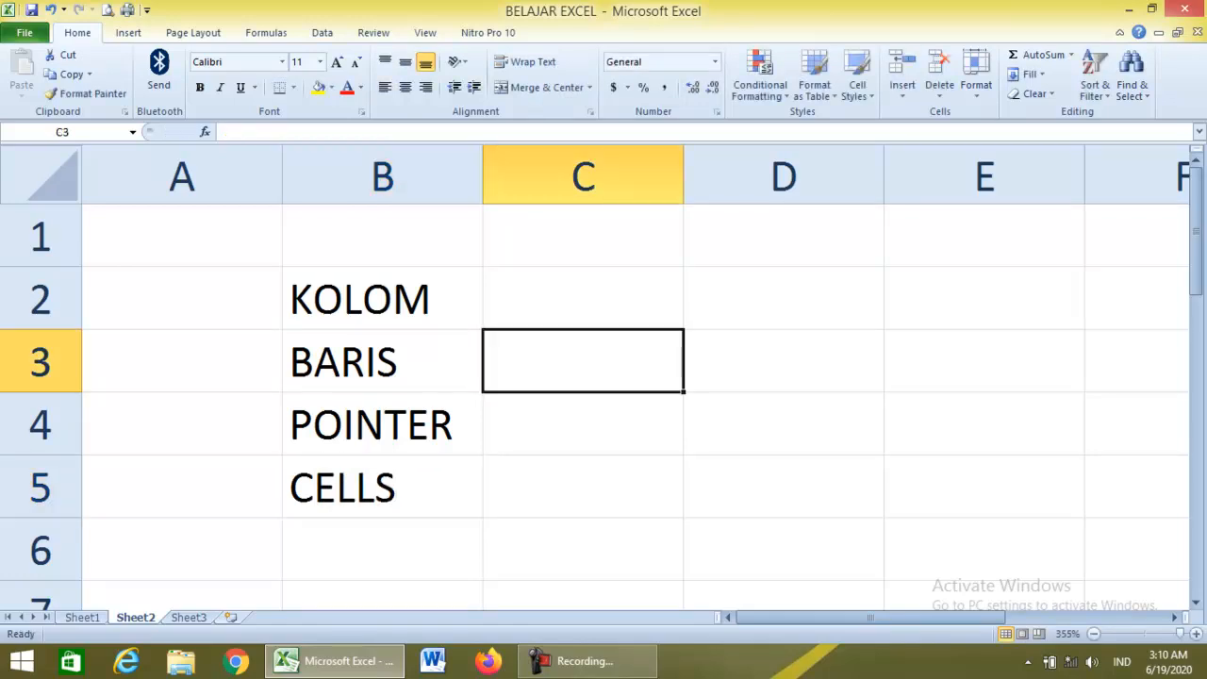
left_click(182, 236)
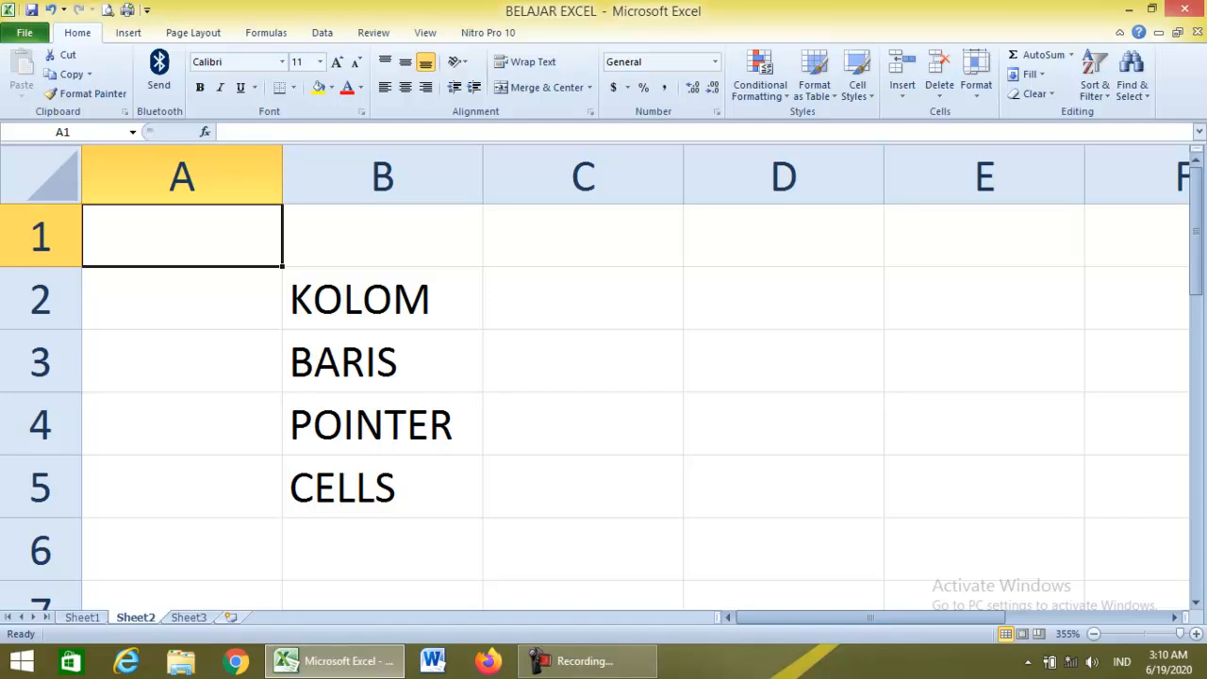
left_click(583, 236)
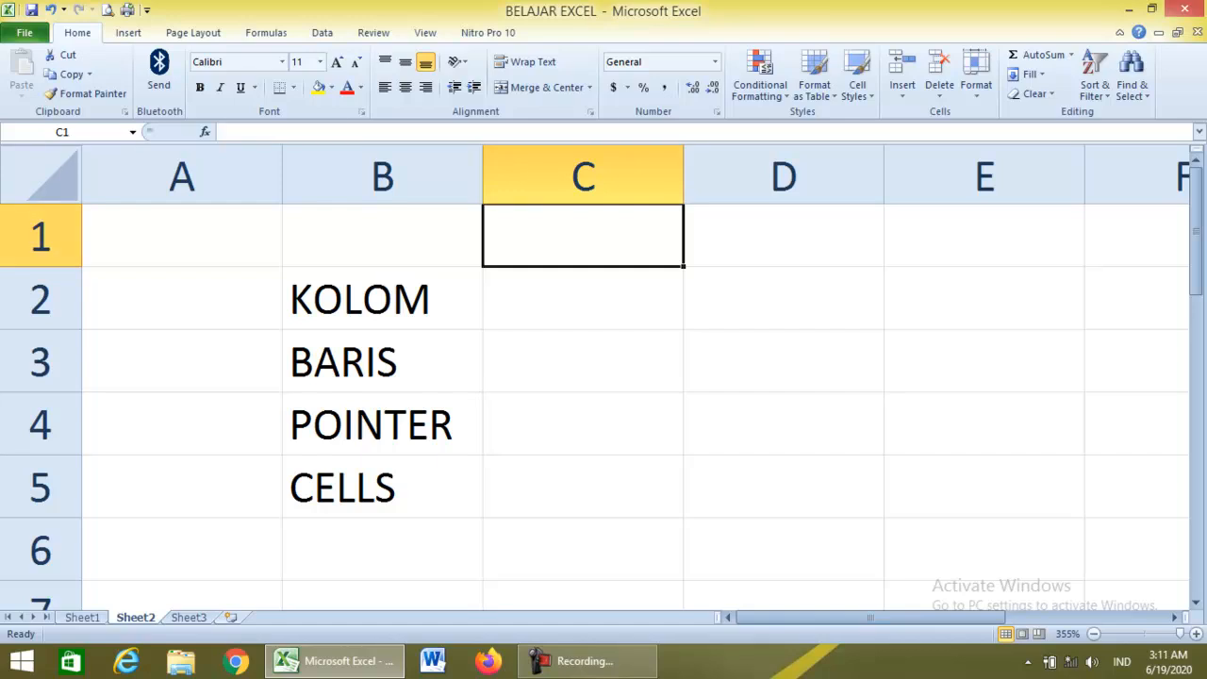
left_click(62, 132)
type("A1")
key("Return")
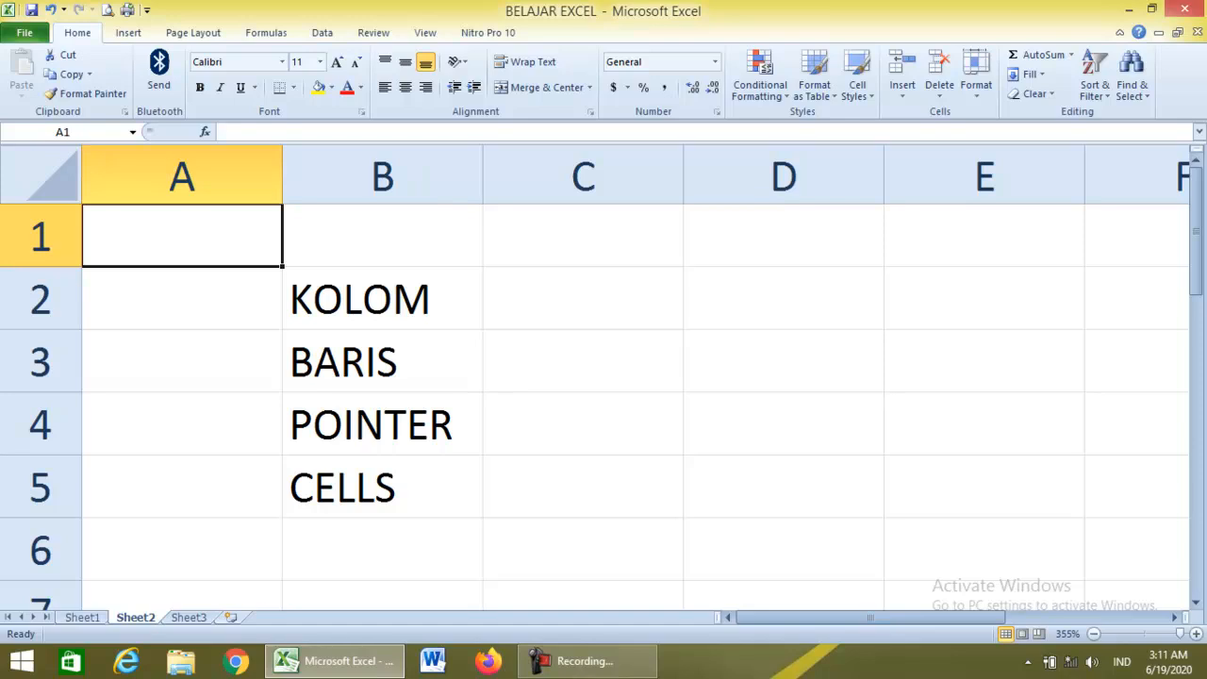
left_click(382, 299)
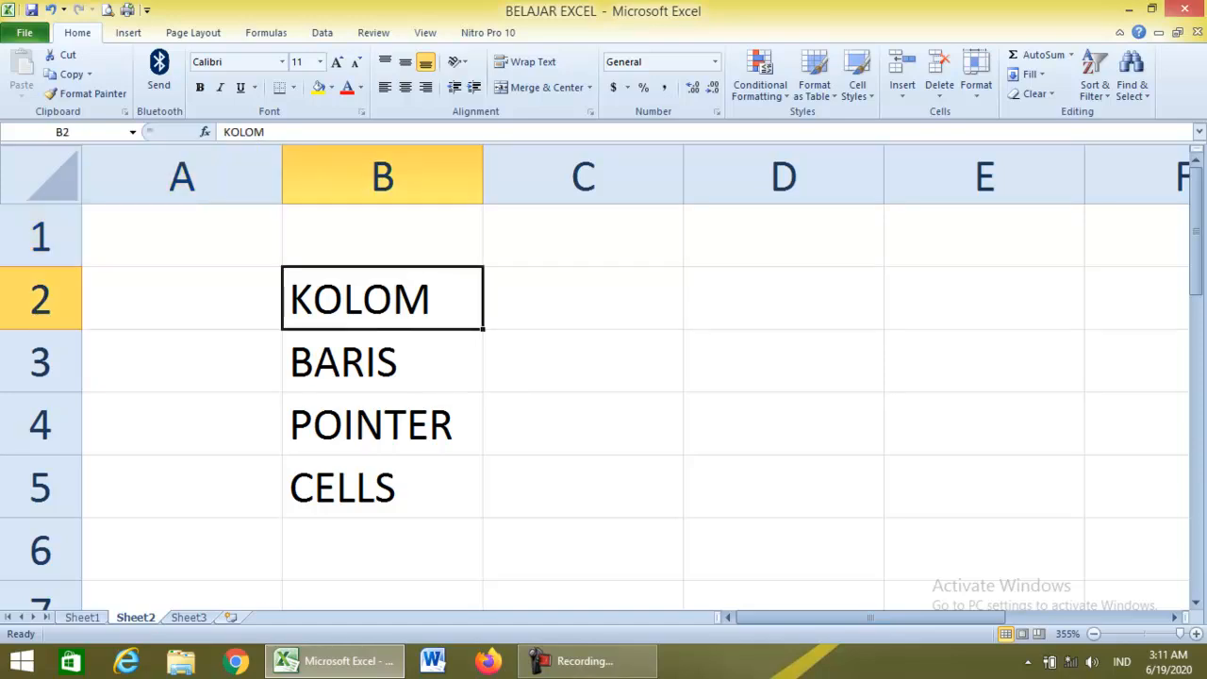
left_click(181, 236)
left_click(382, 236)
left_click(582, 235)
left_click(783, 236)
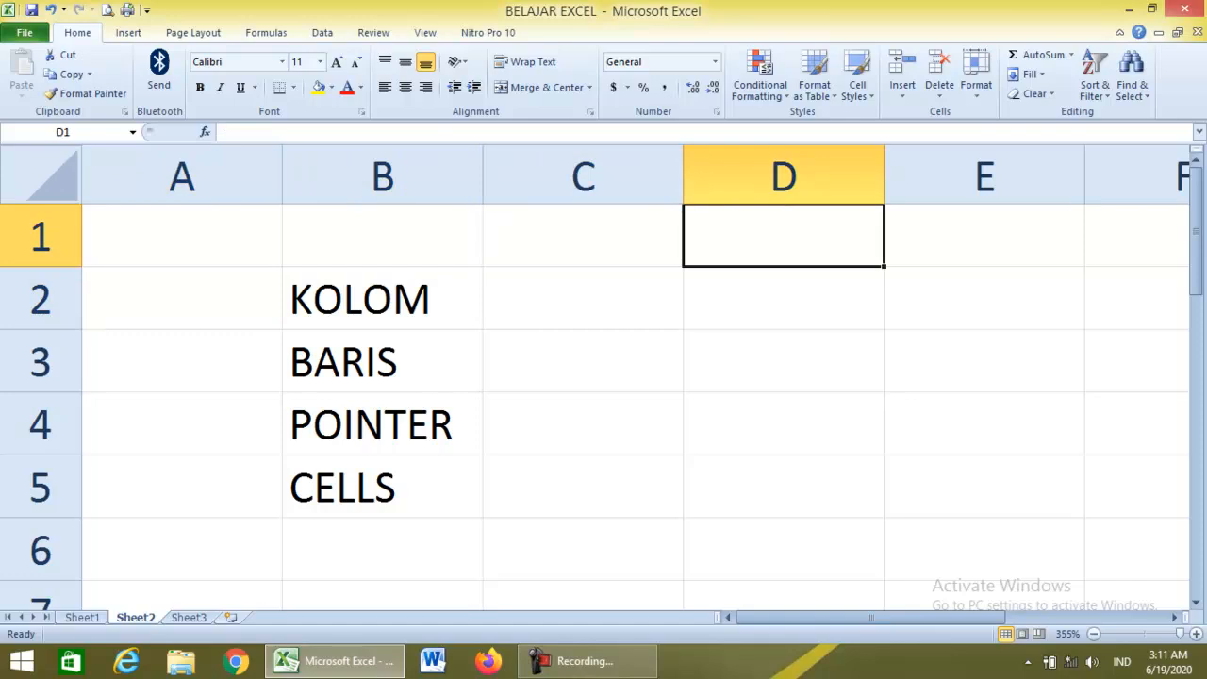
left_click(984, 236)
left_click(181, 235)
left_click(181, 298)
left_click(181, 236)
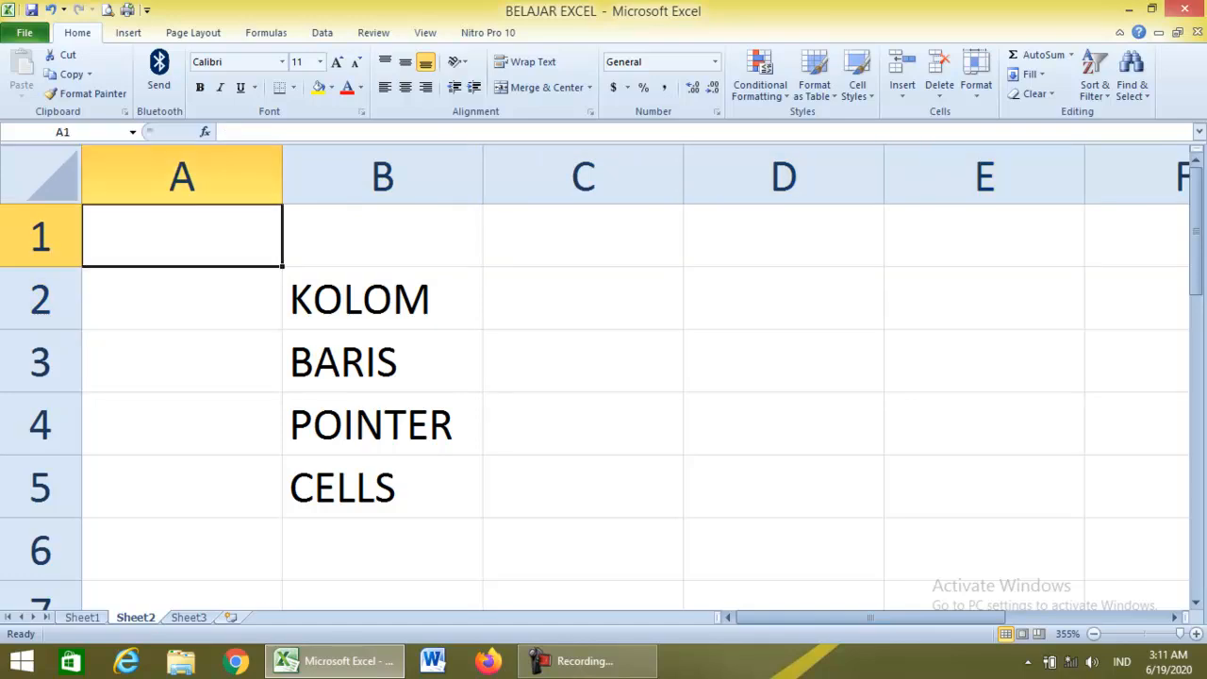
left_click(583, 299)
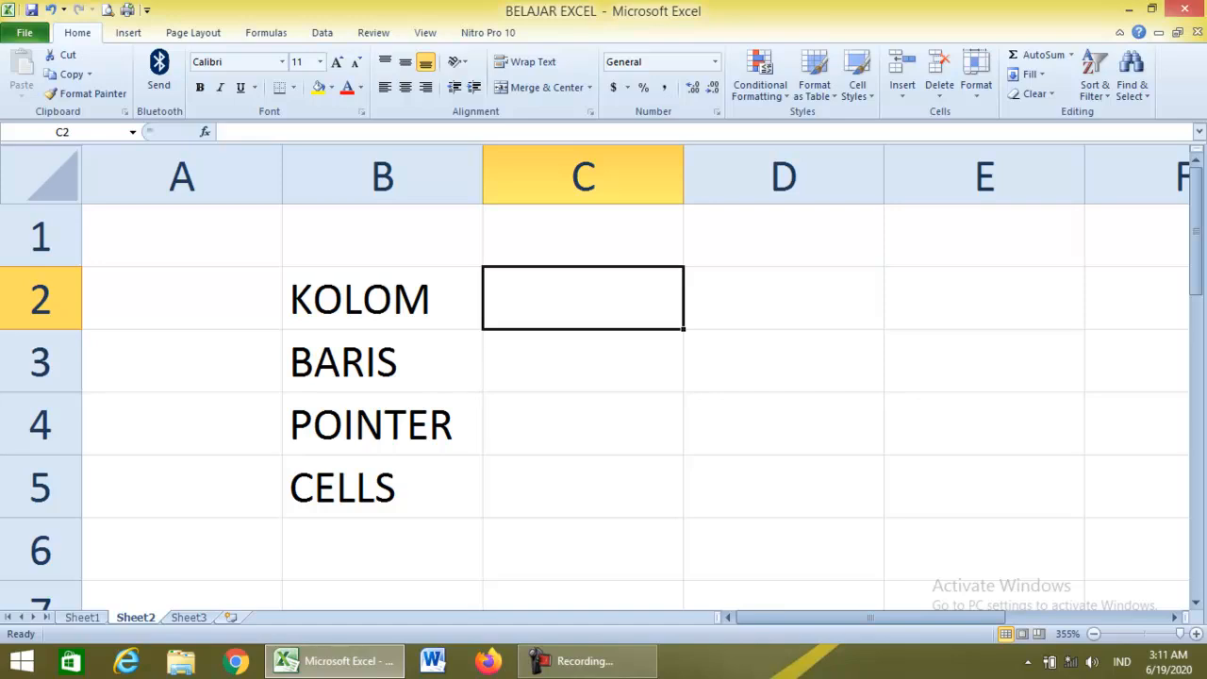
Enter 1048576 in A1048576, the last cell of column A.
left_click(182, 236)
key("ctrl+Down")
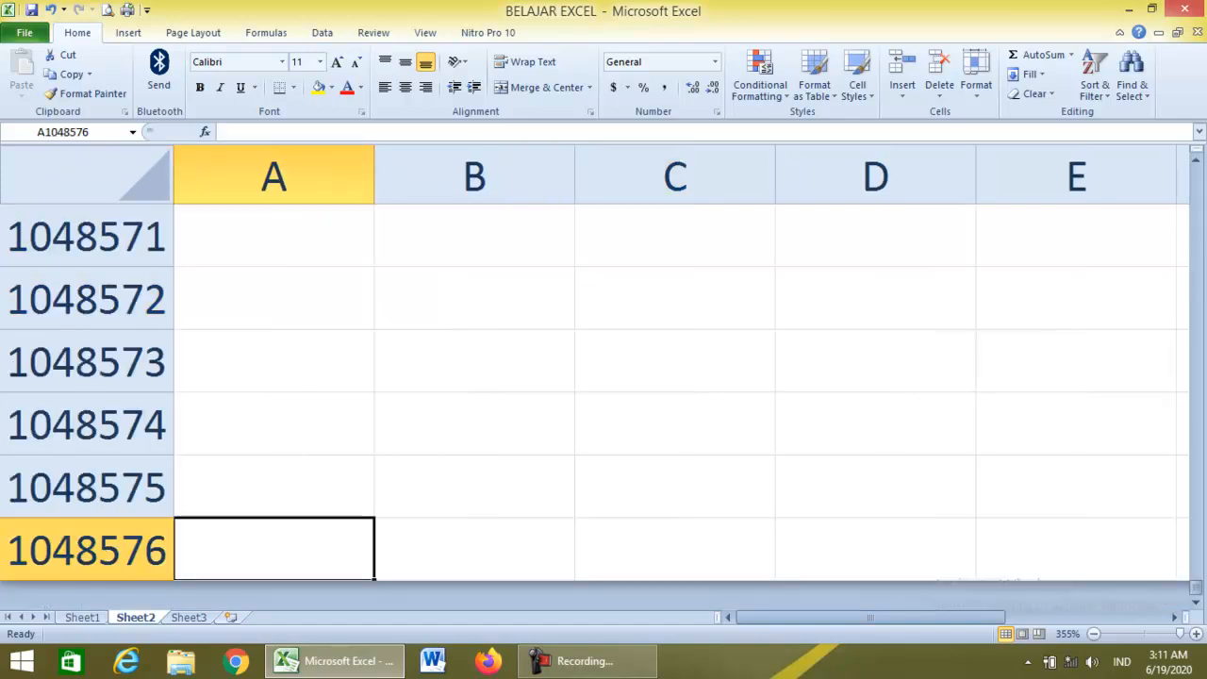
type("10")
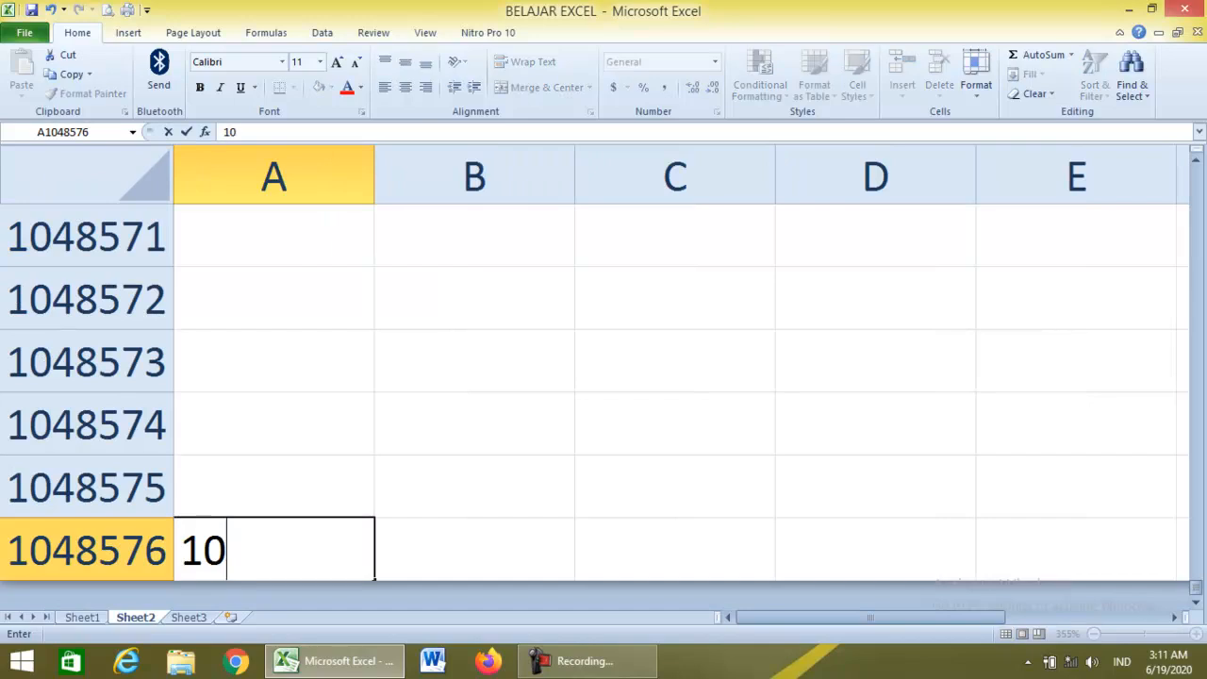
type("485")
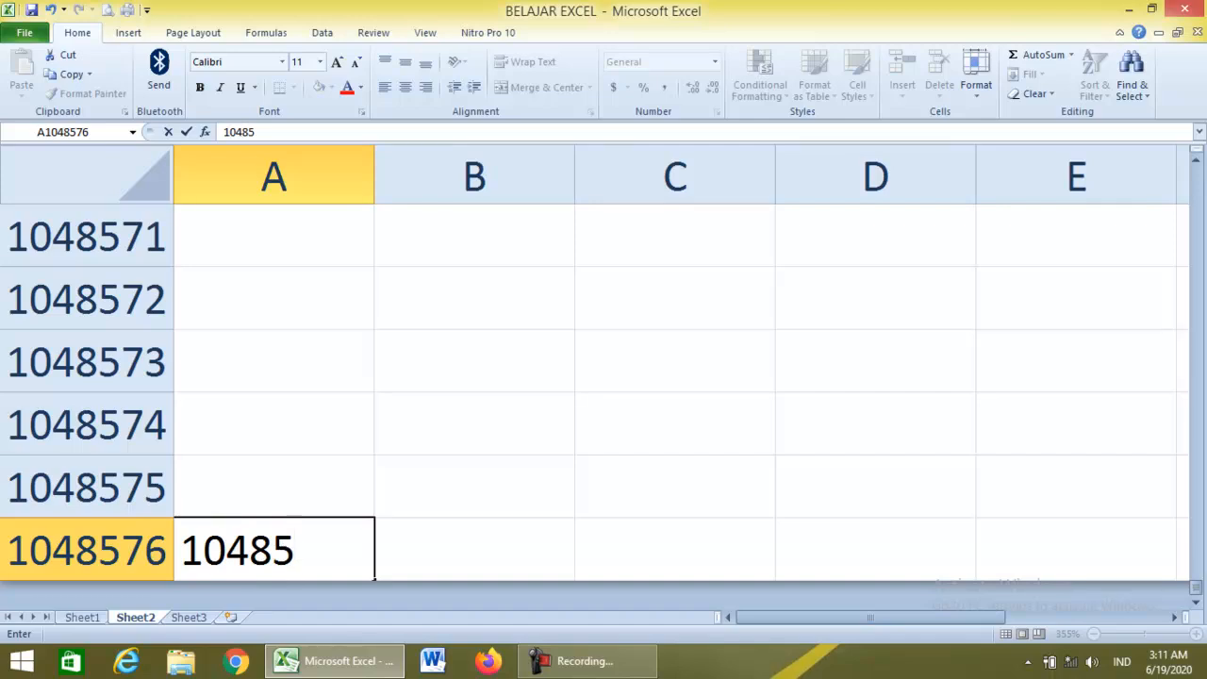
type("76")
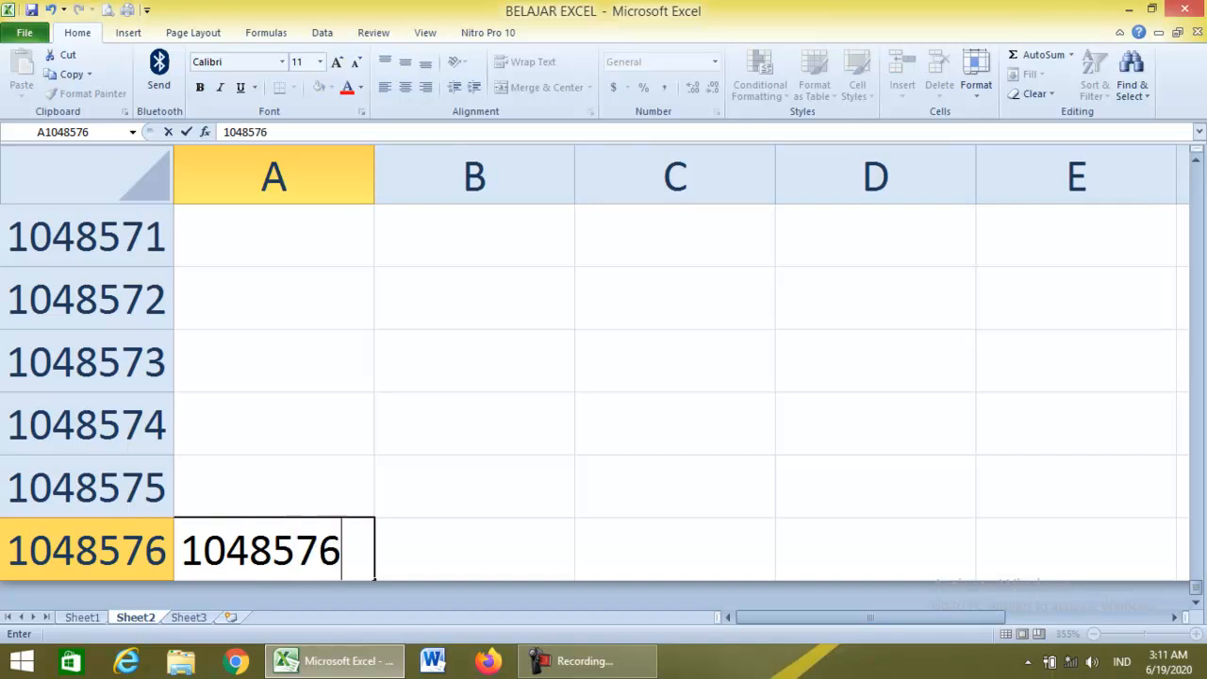
key("Right")
key("Left")
Copy the 1048576 value into C2 beside KOLOM.
key("ctrl+c")
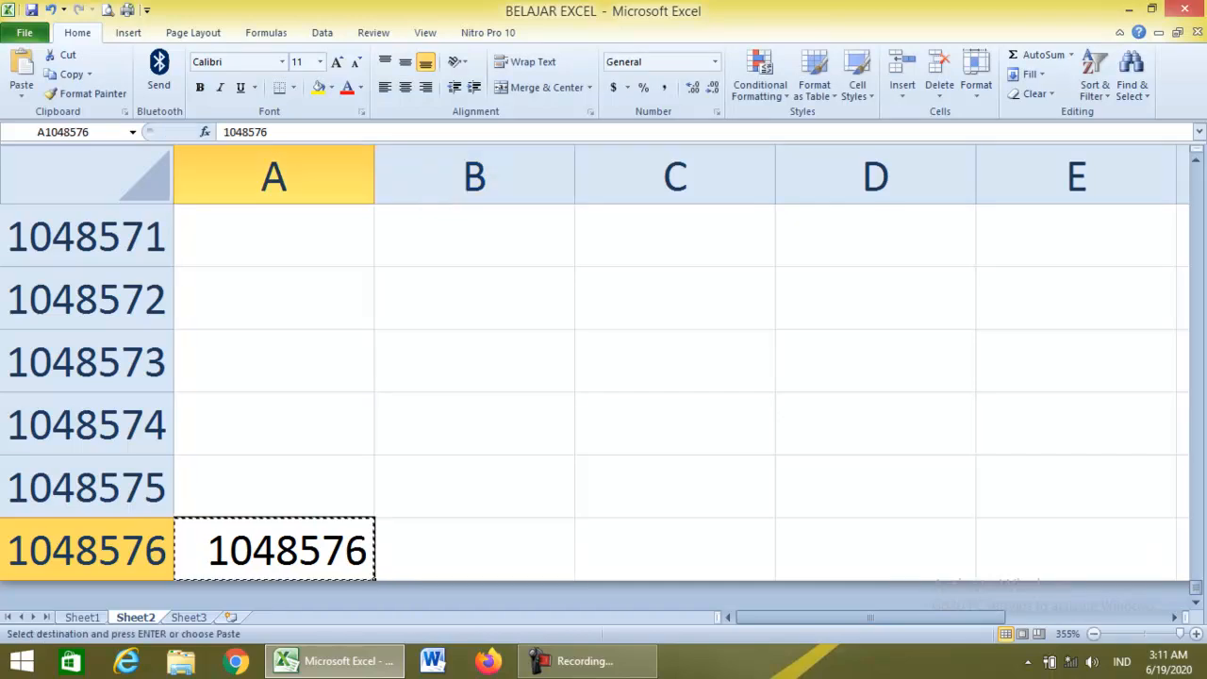
key("ctrl+Home")
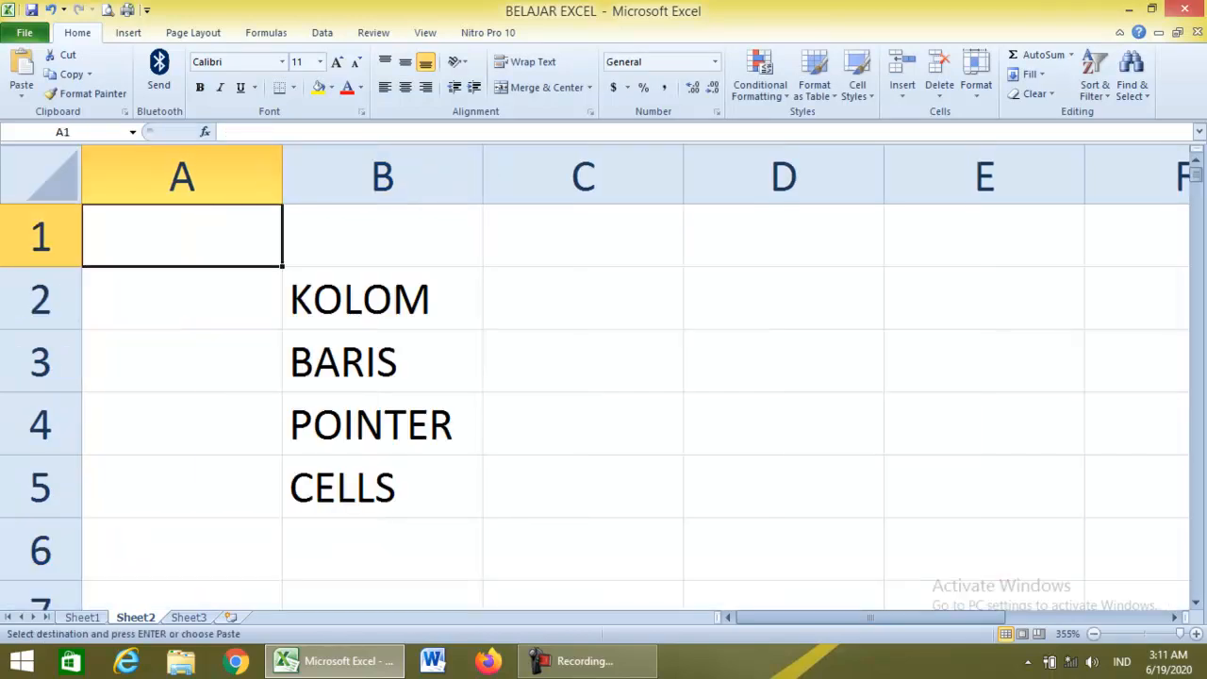
left_click(583, 298)
key("Return")
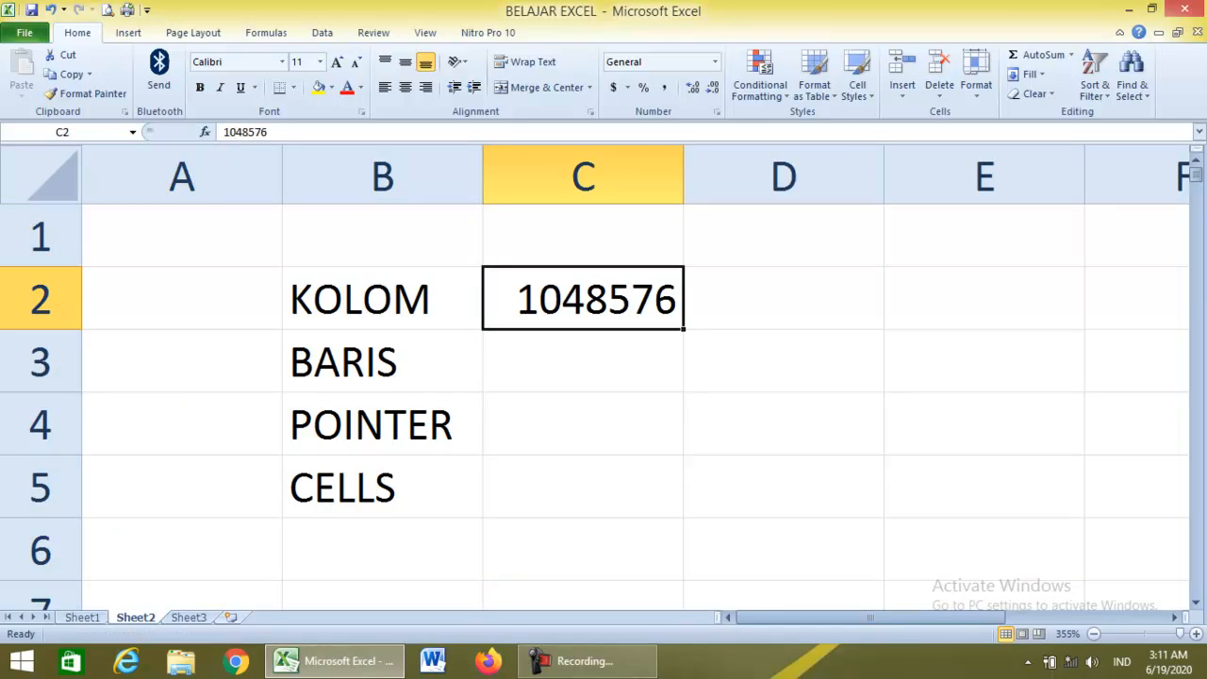
key("ctrl+Home")
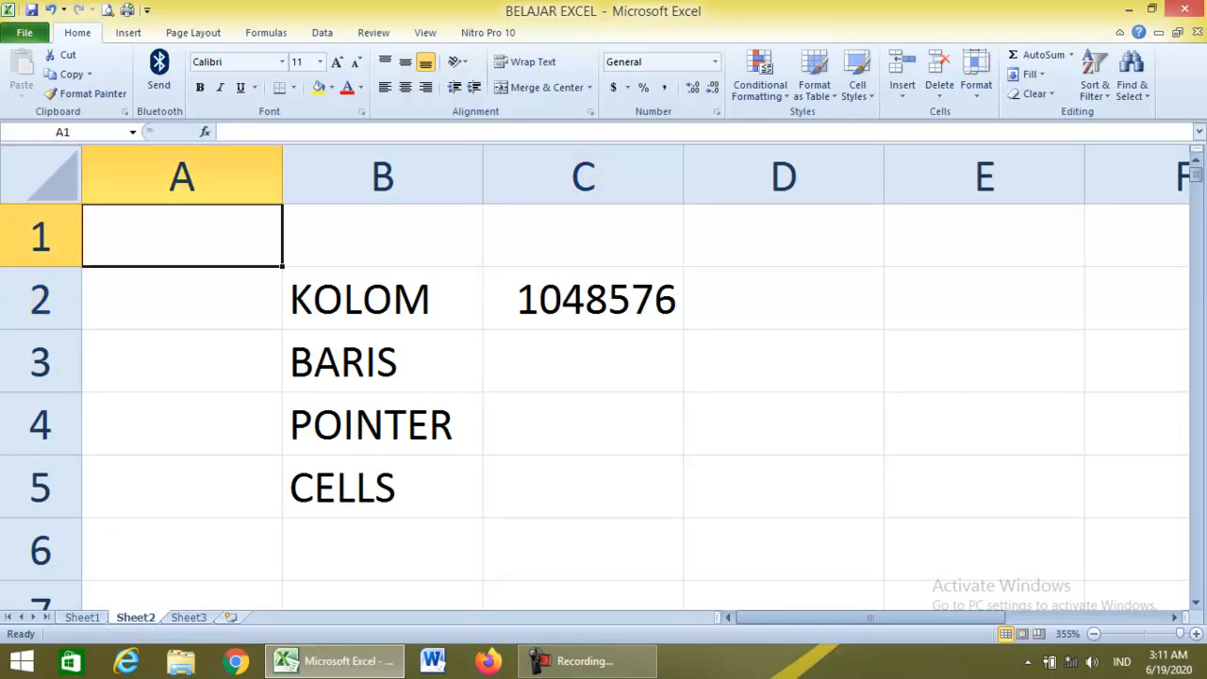
Fill row 1 with 1s from A1 across to the end of the row.
type("1")
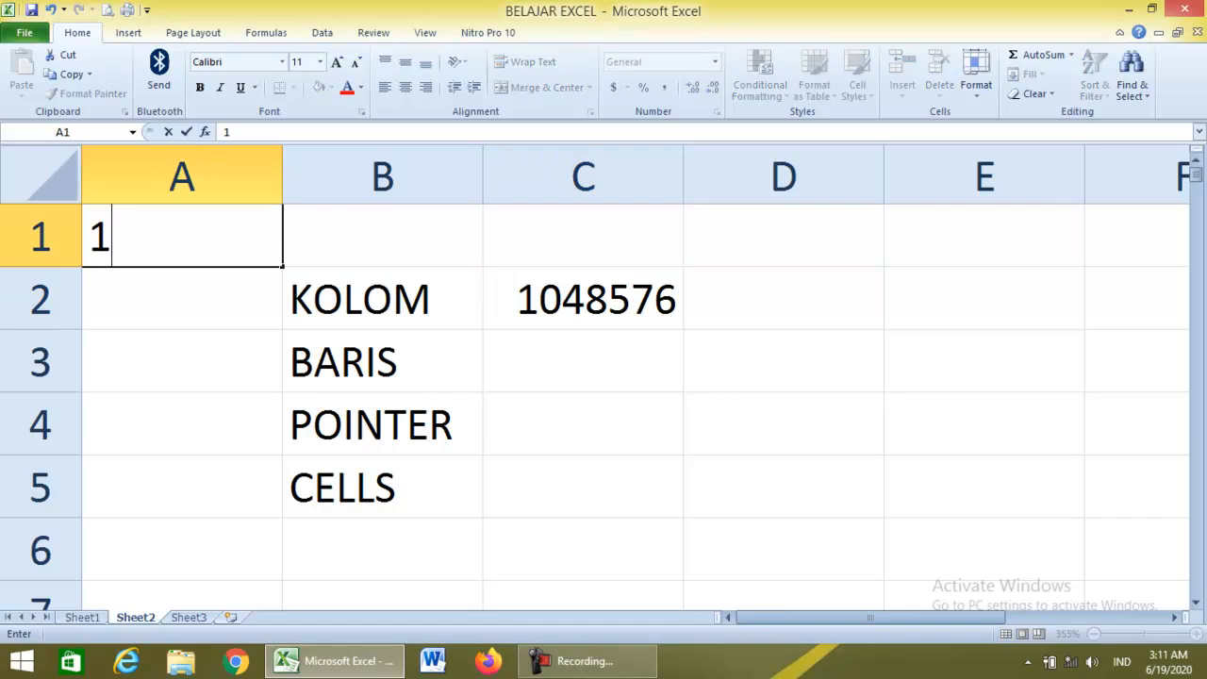
key("Tab")
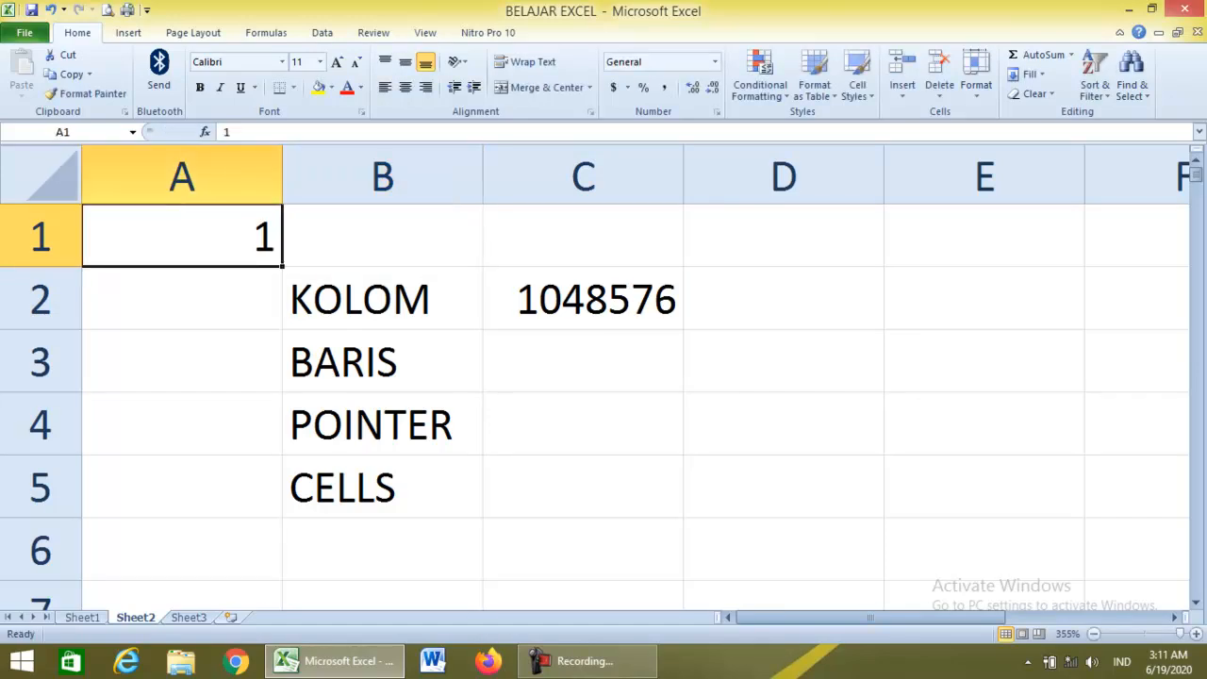
key("ctrl+c")
key("ctrl+shift+Right")
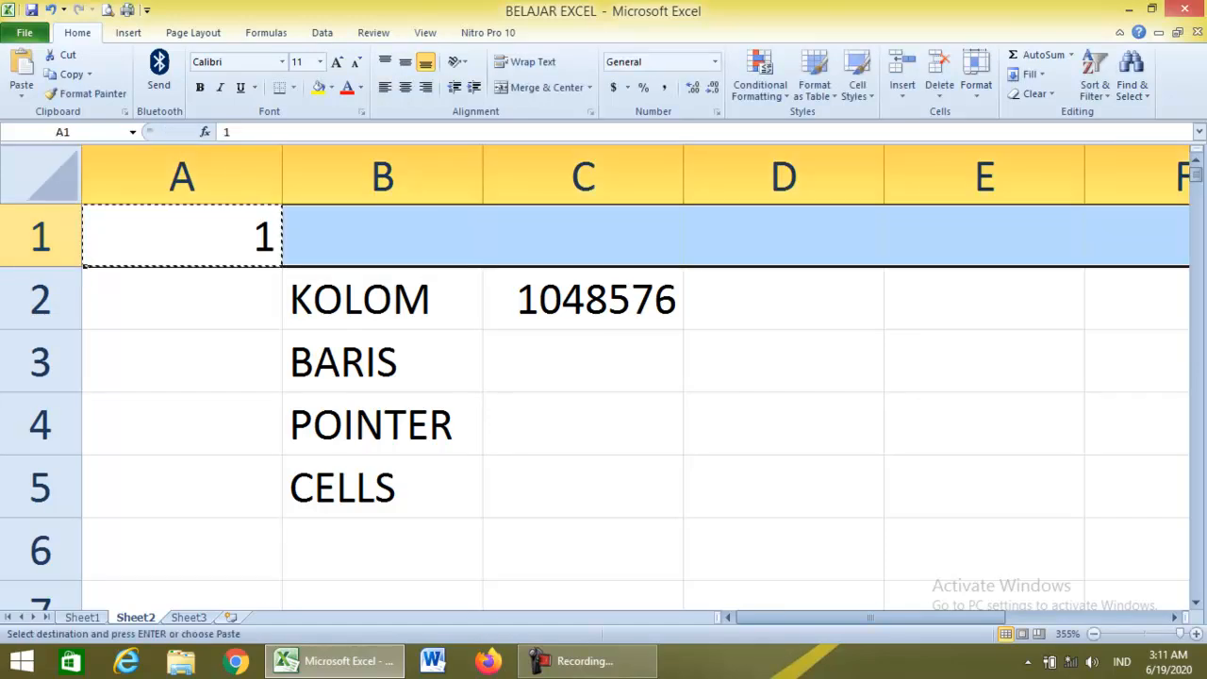
key("ctrl+v")
key("ctrl+Left")
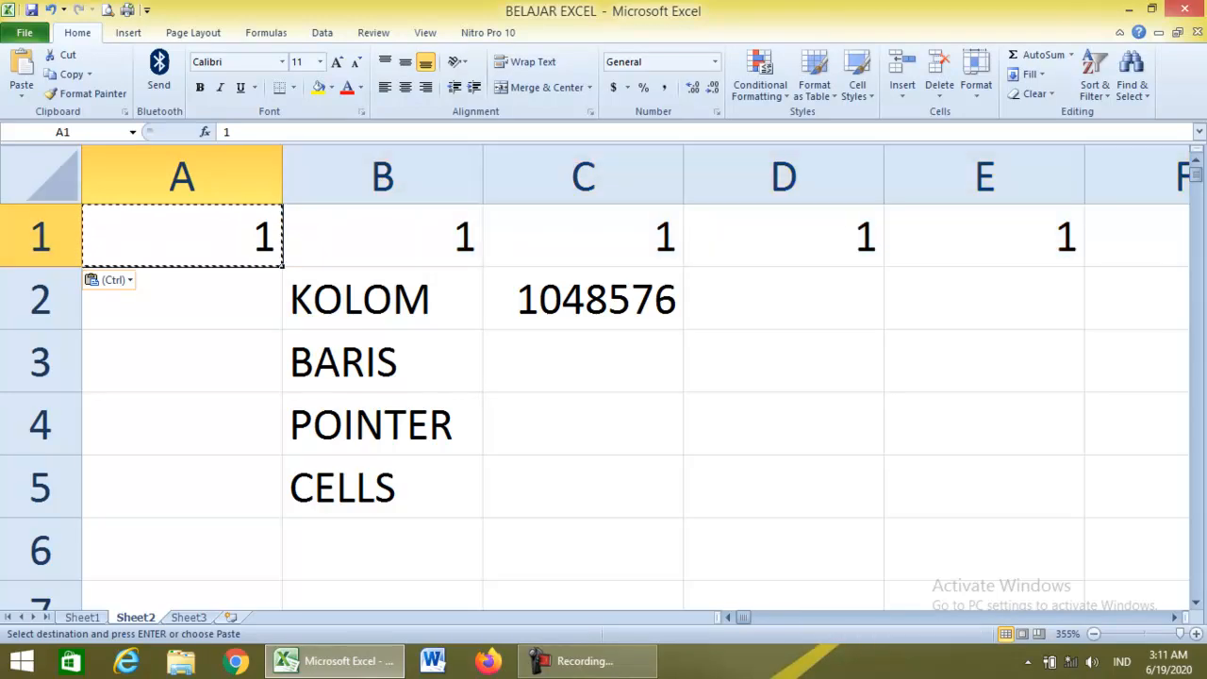
Enter =SUM(A1:XFC1) in XFD1, totalling 16383.
key("ctrl+Right")
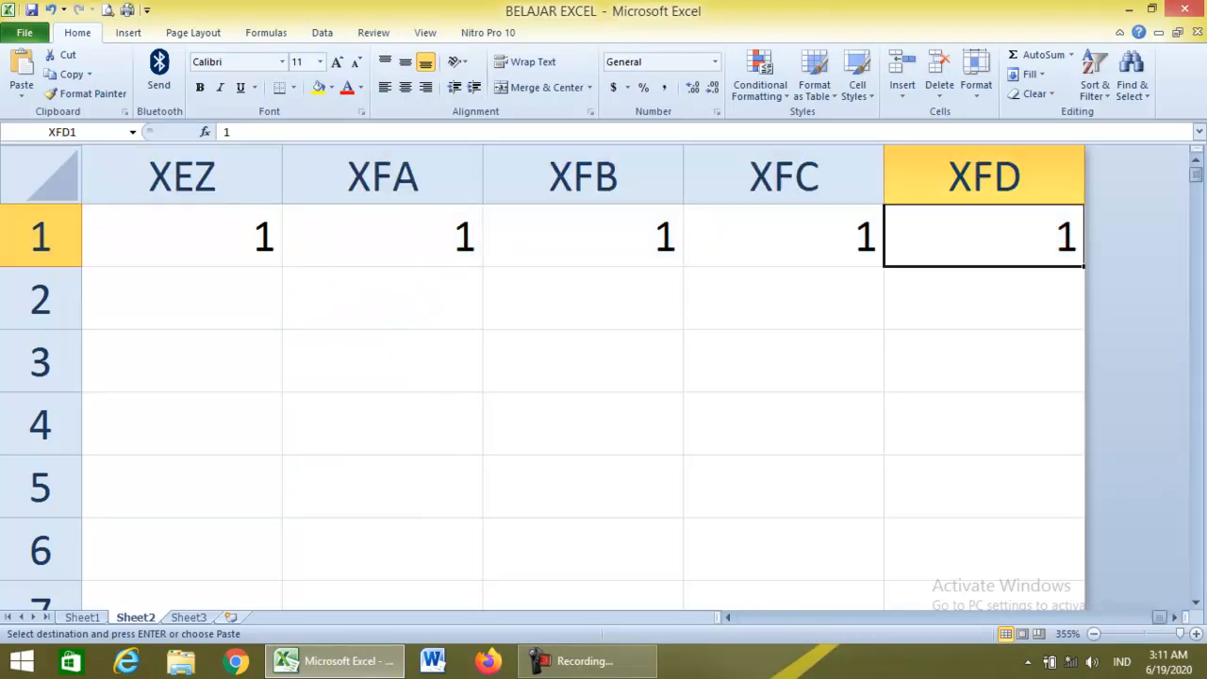
type("=s")
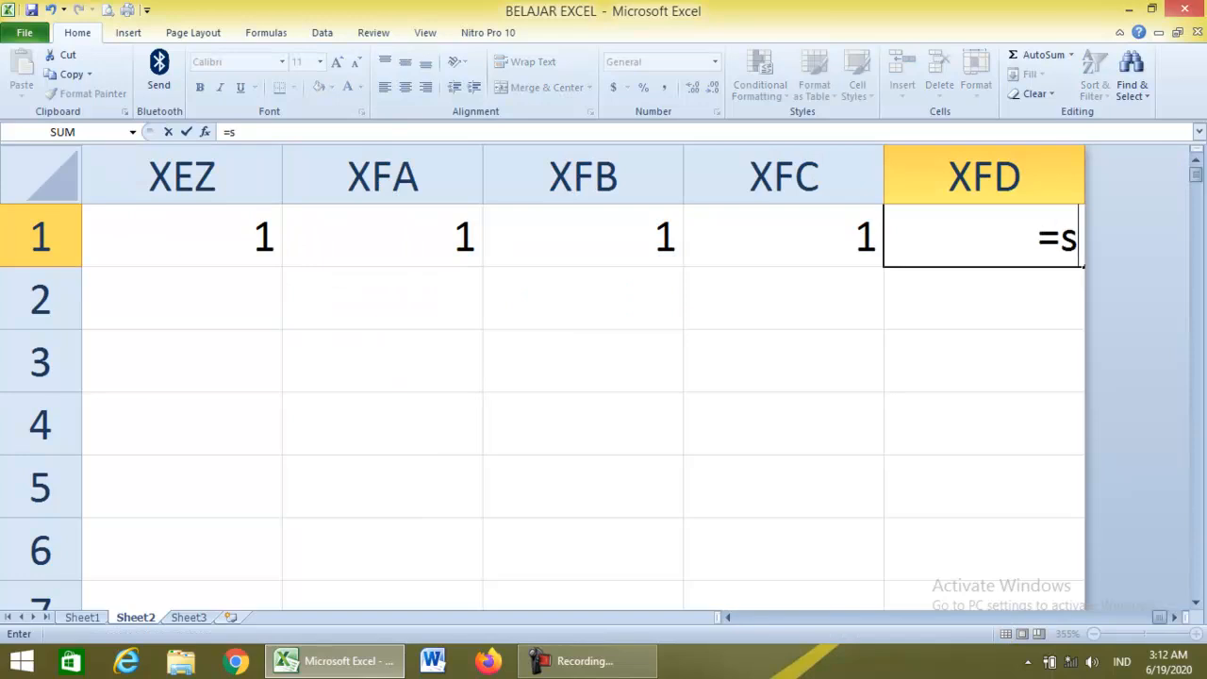
type("um")
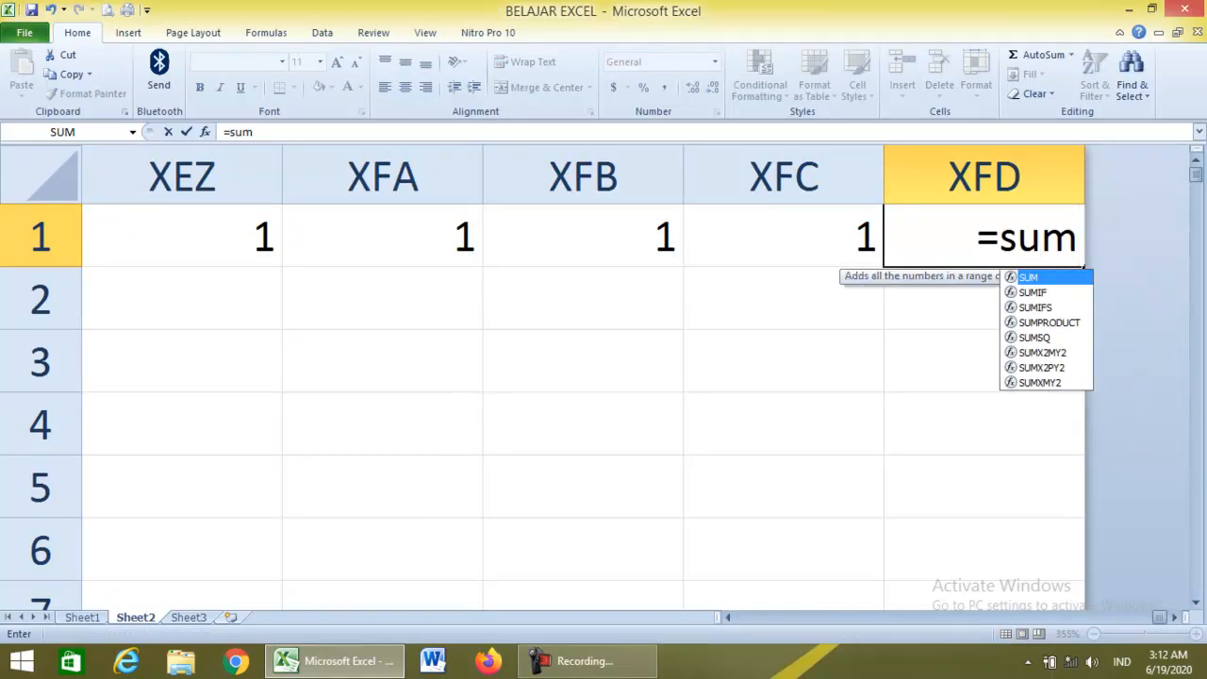
type("(")
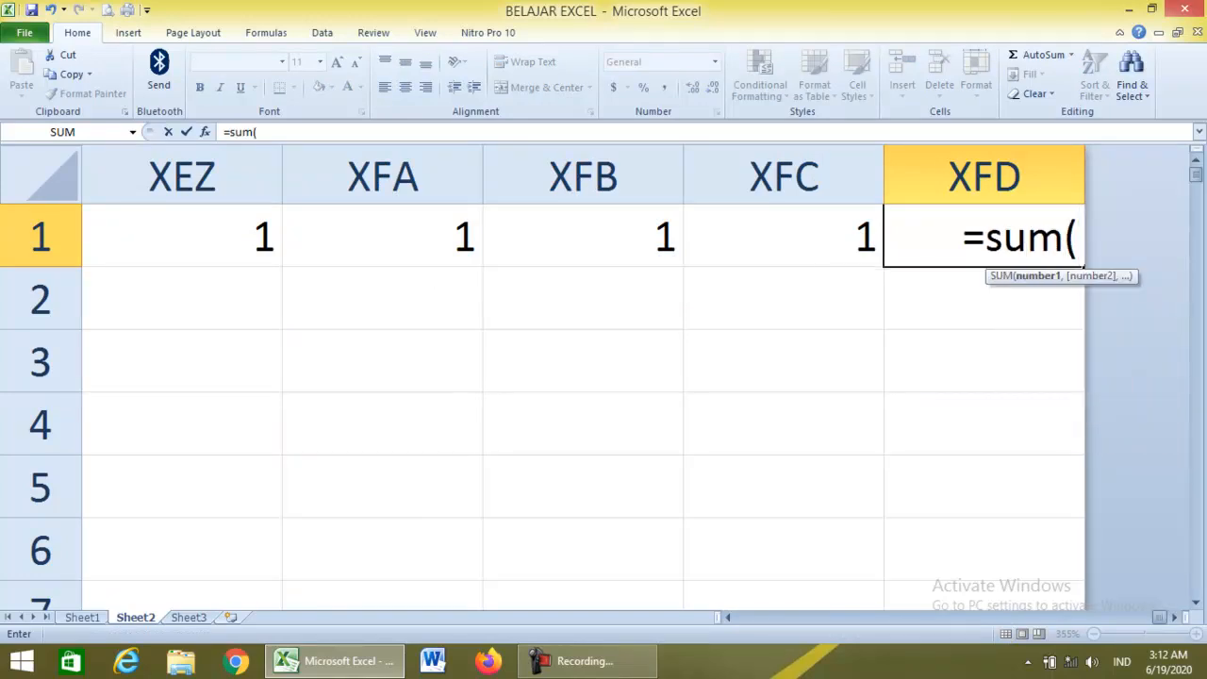
key("Left")
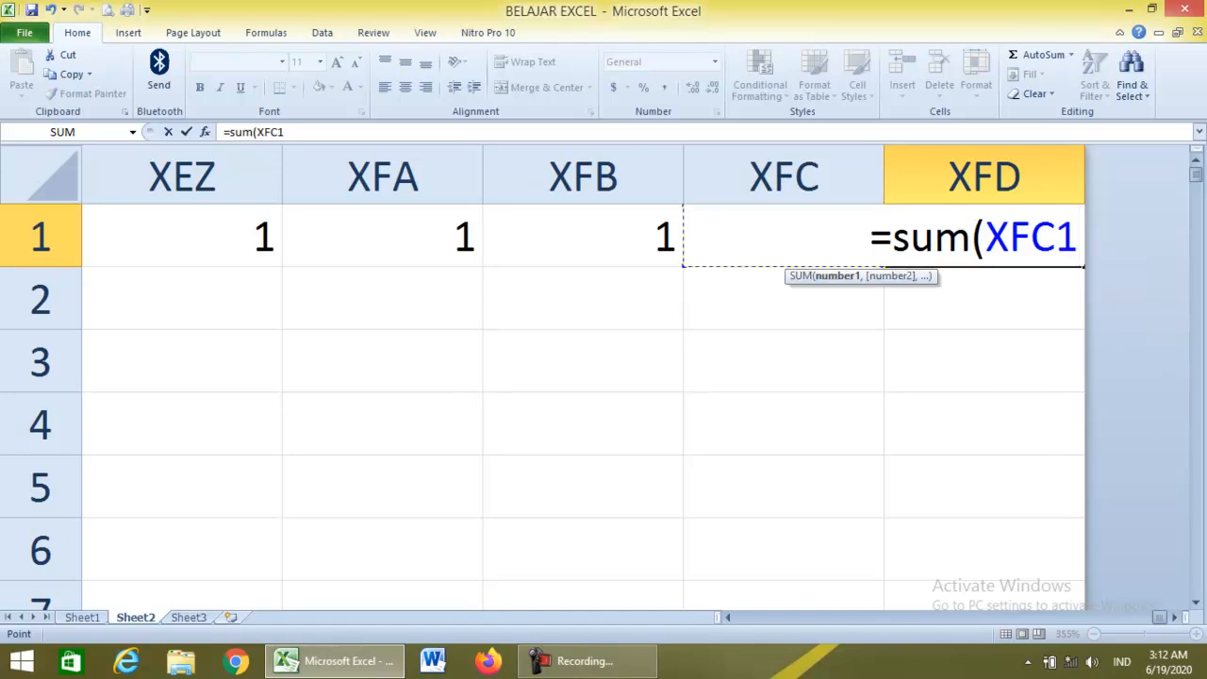
key("ctrl+shift+Left")
key("Return")
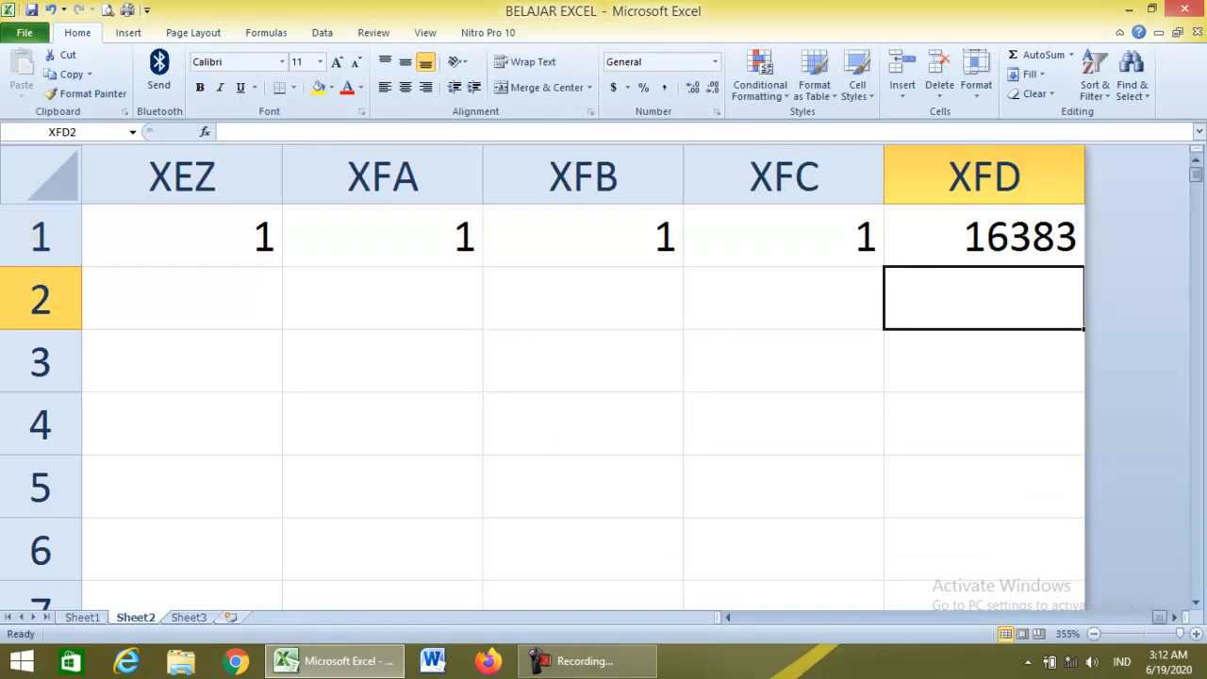
Enter 16384 in cell XFD2.
type("16")
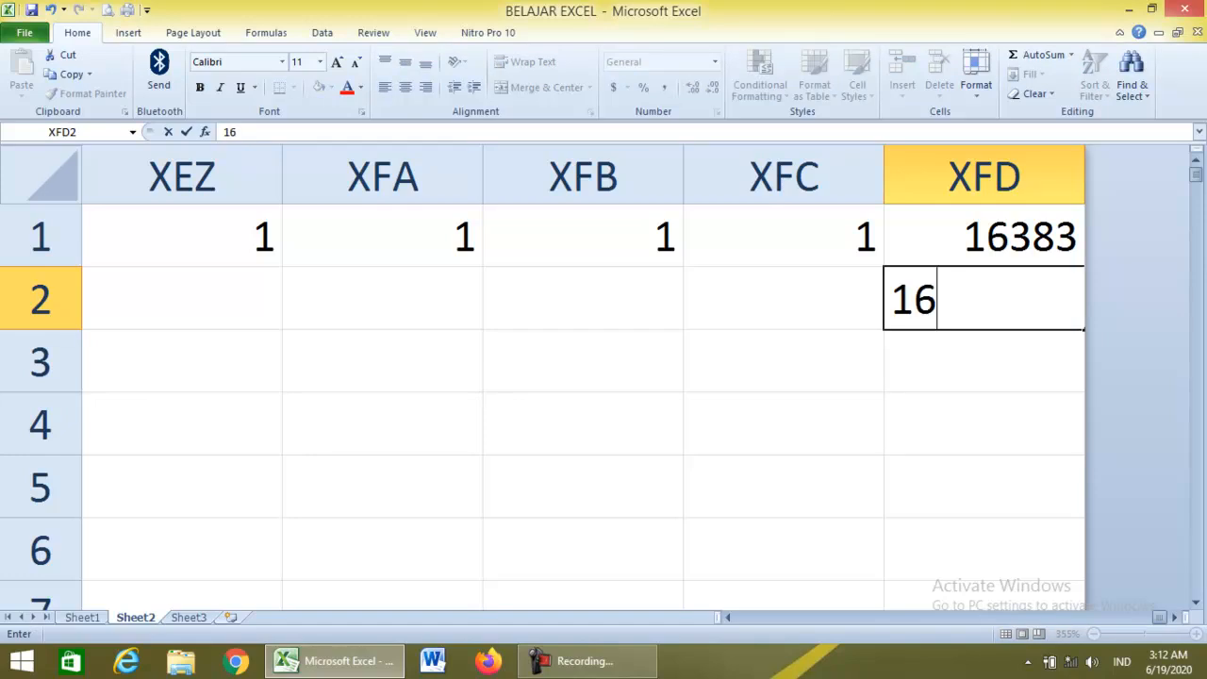
type("383")
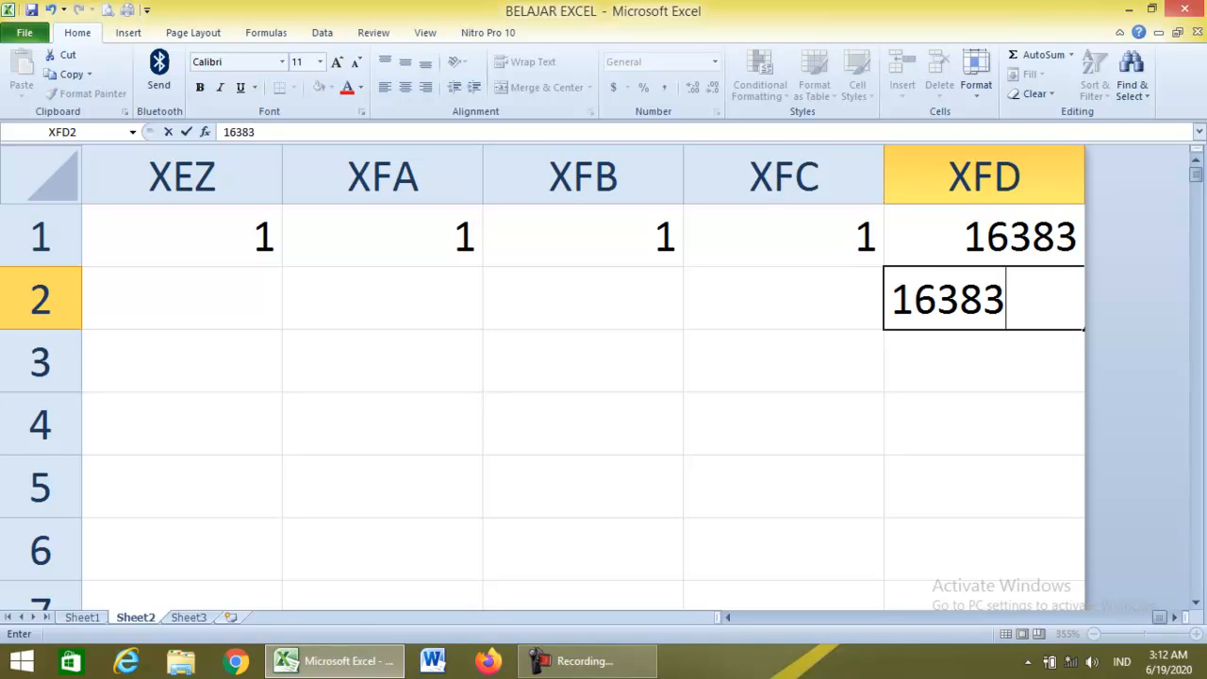
key("BackSpace")
type("4")
key("Return")
key("Up")
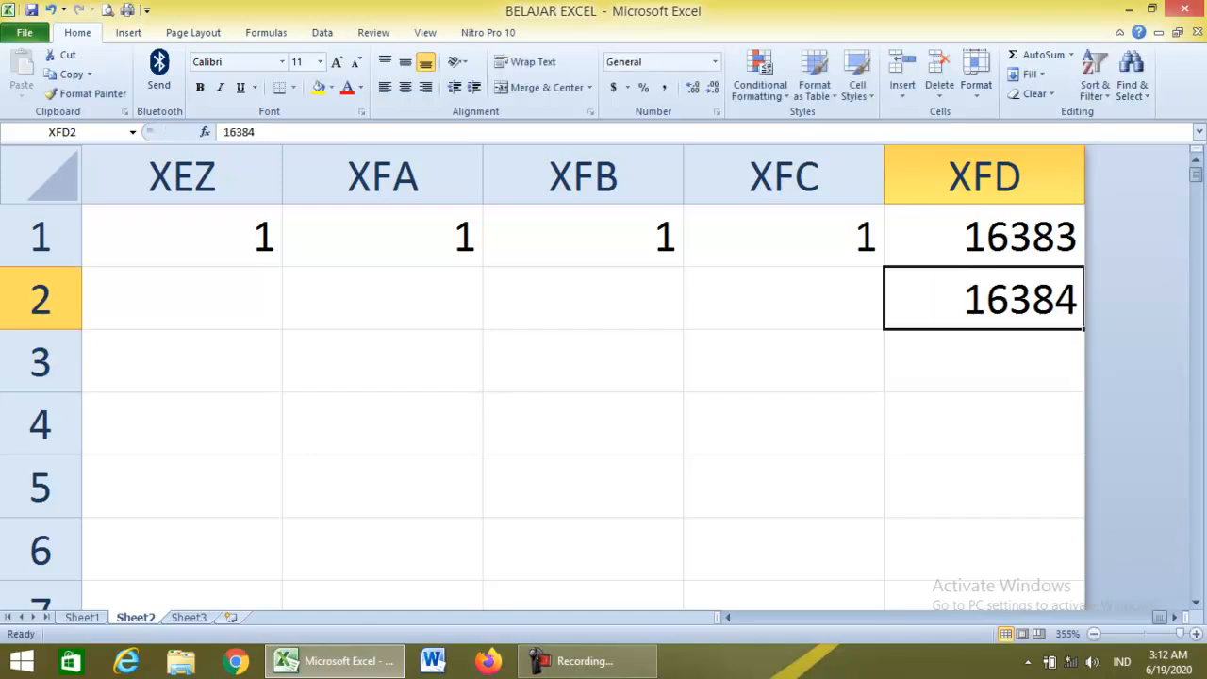
Copy 16384 into D2, beside the 1048576 in C2.
key("ctrl+c")
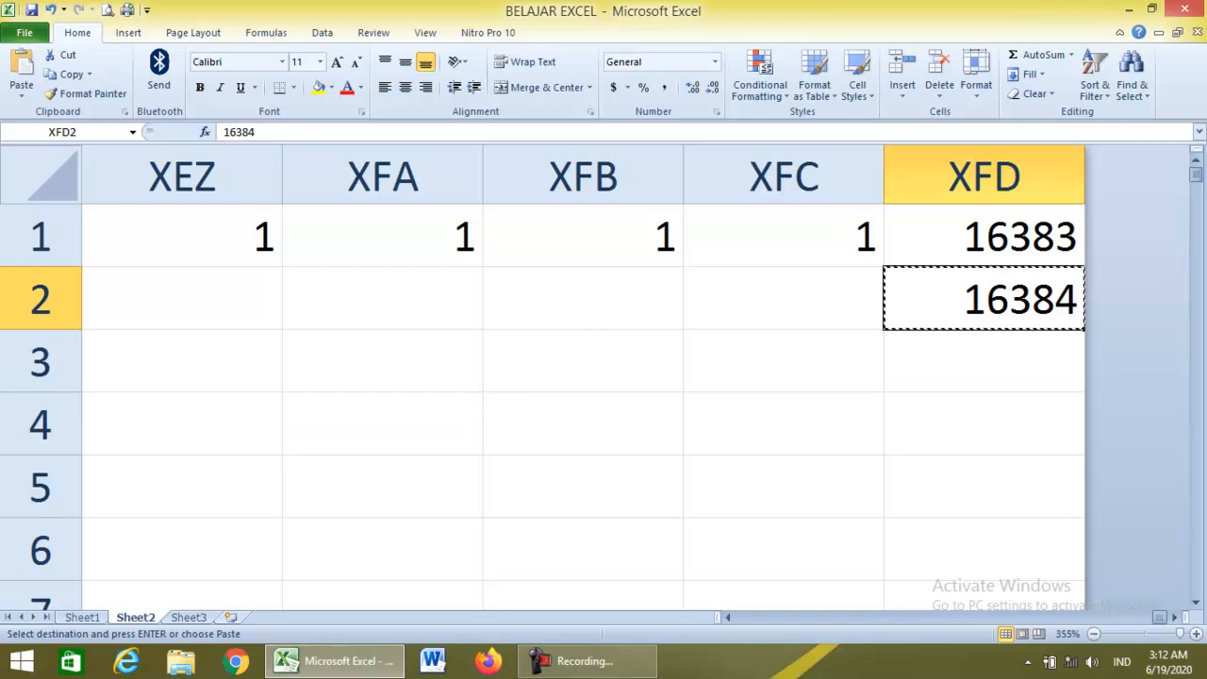
key("ctrl+Left")
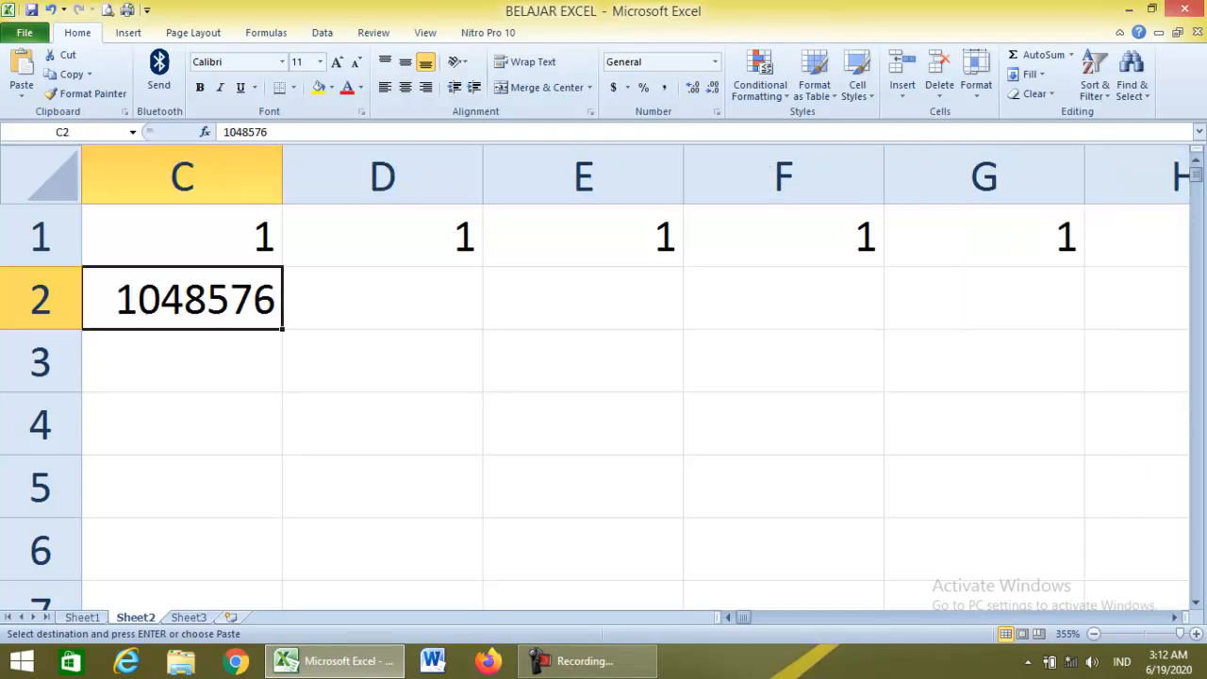
key("Right")
key("Return")
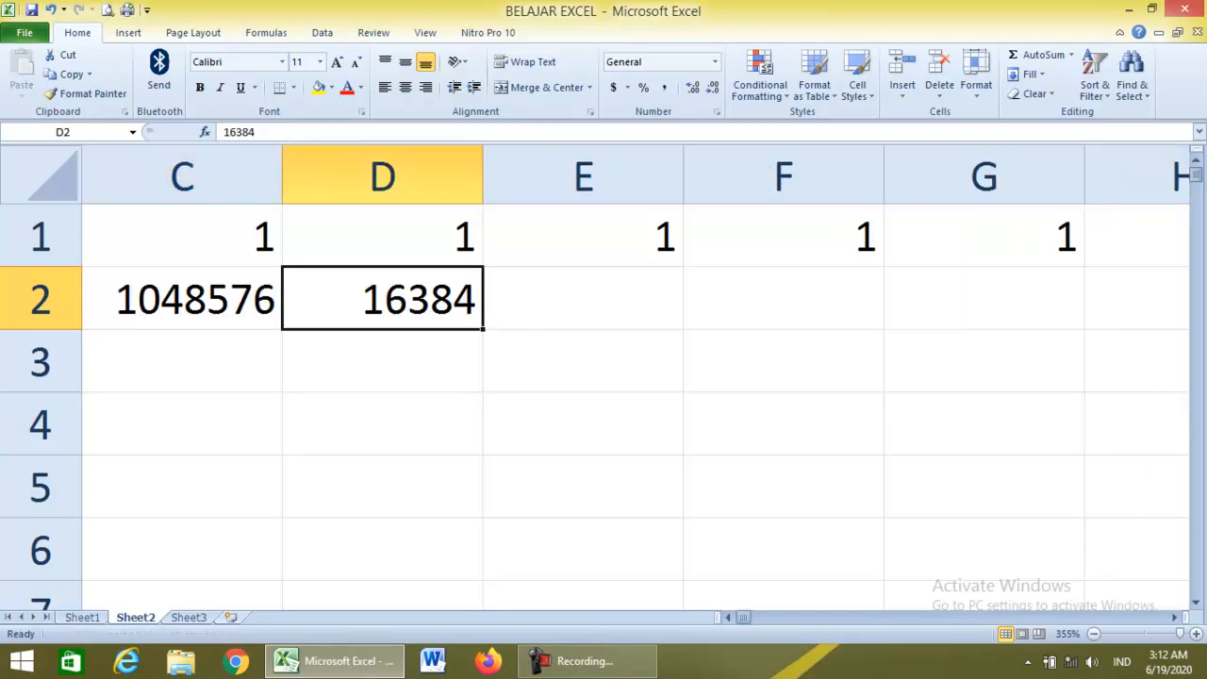
Clear the 1s from row 1 and widen column E.
left_click(40, 236)
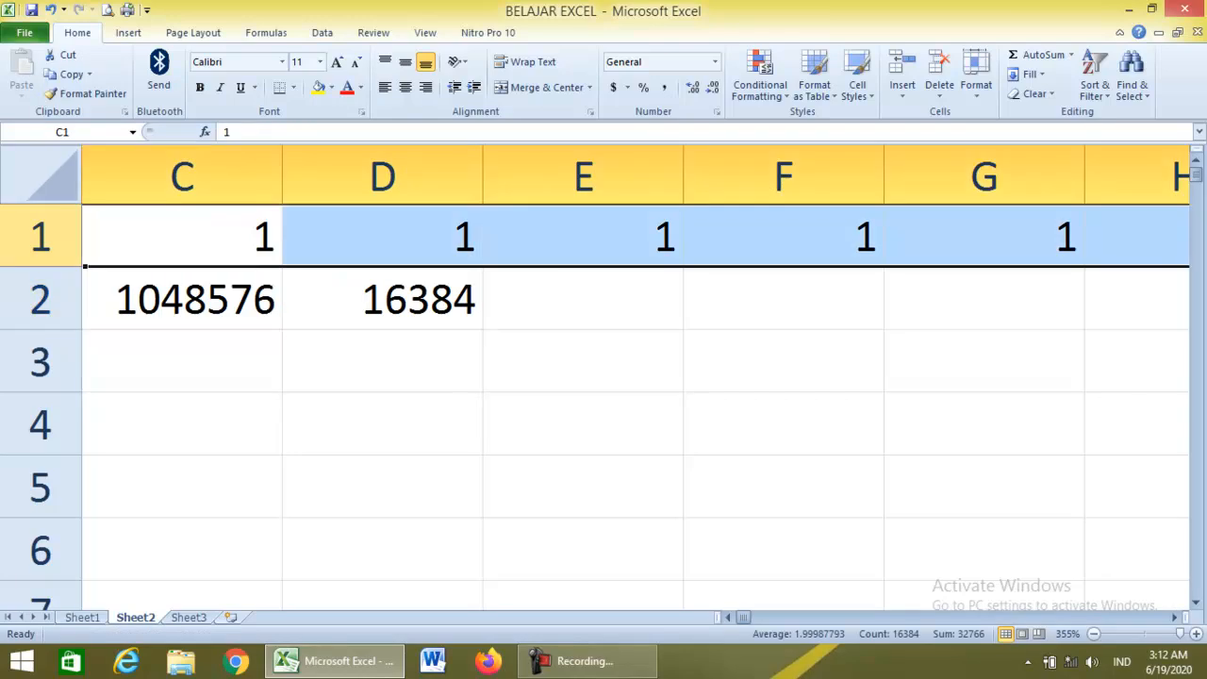
key("Delete")
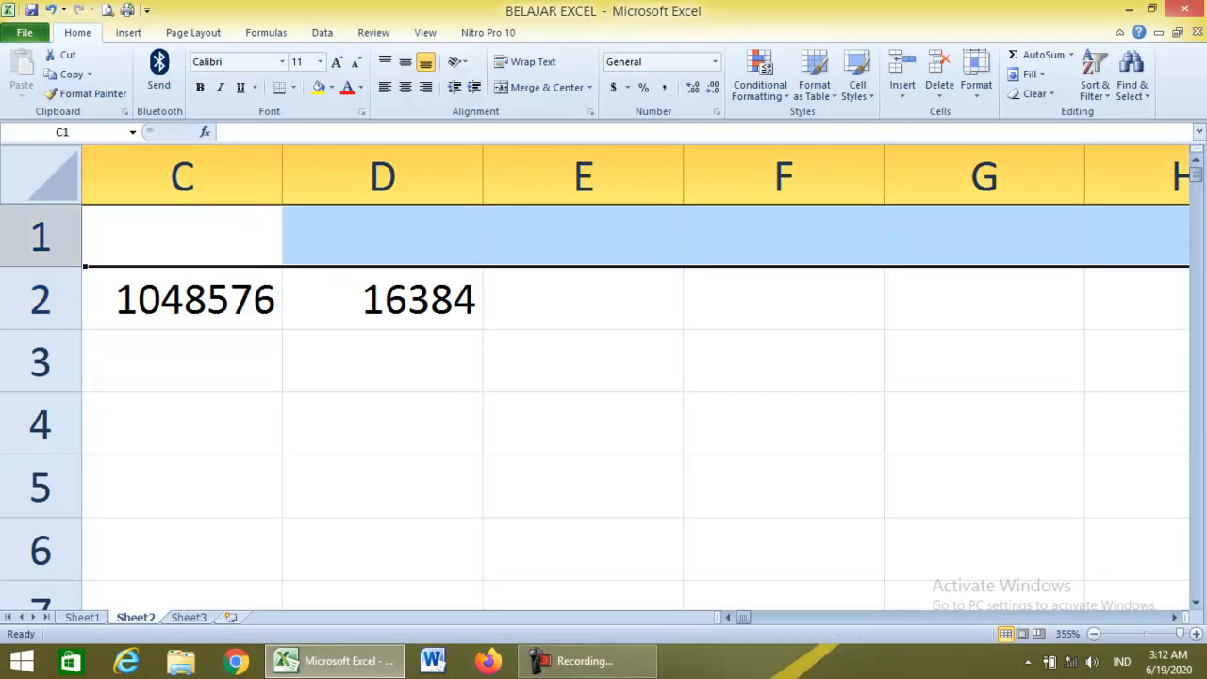
left_click(582, 299)
left_click_drag(683, 175, 896, 174)
type("=")
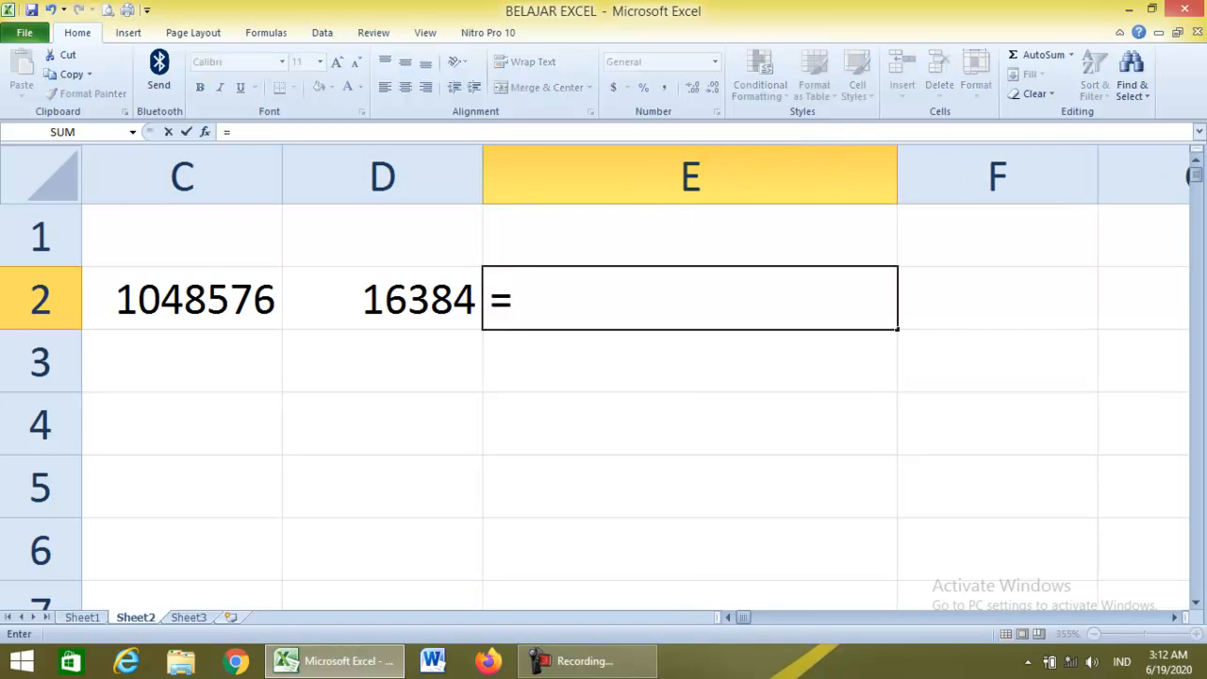
key("Left")
key("Left")
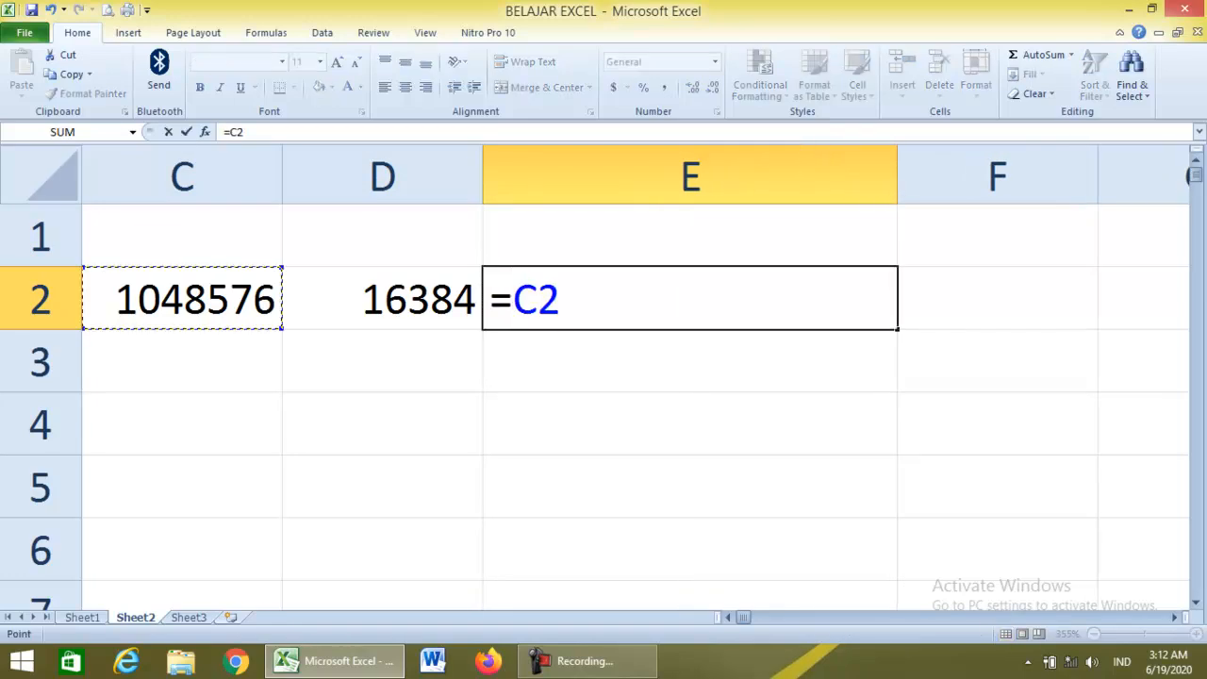
type("*")
key("Left")
key("Return")
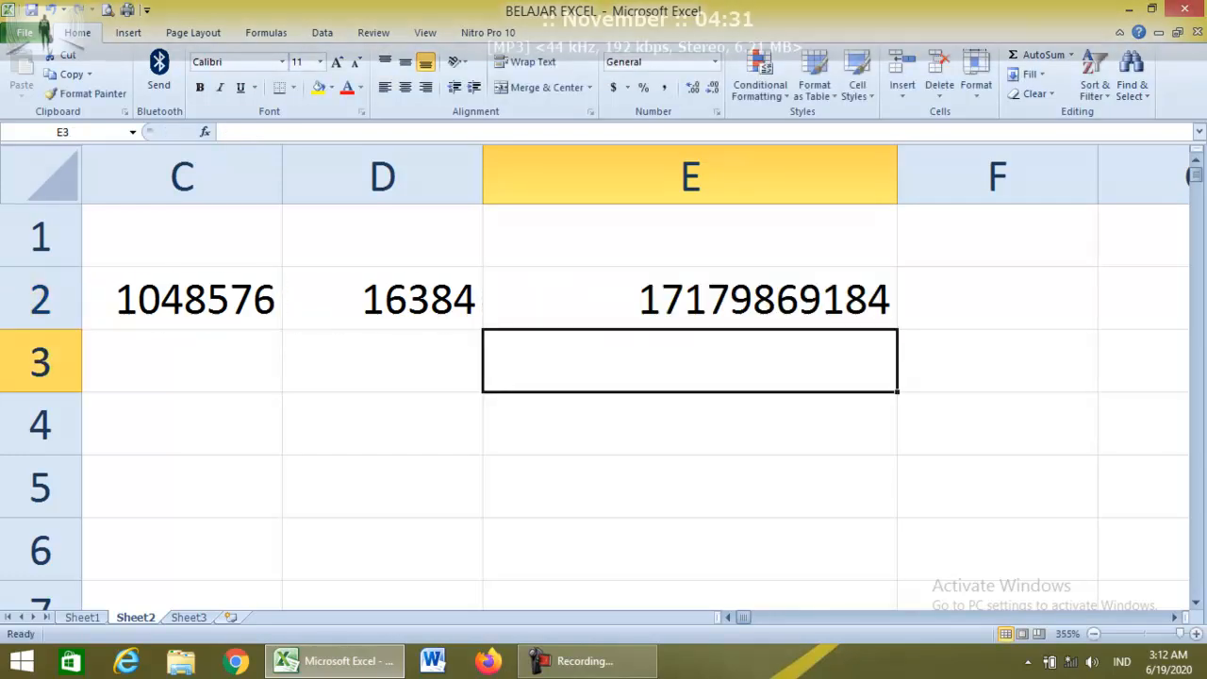
left_click(690, 299)
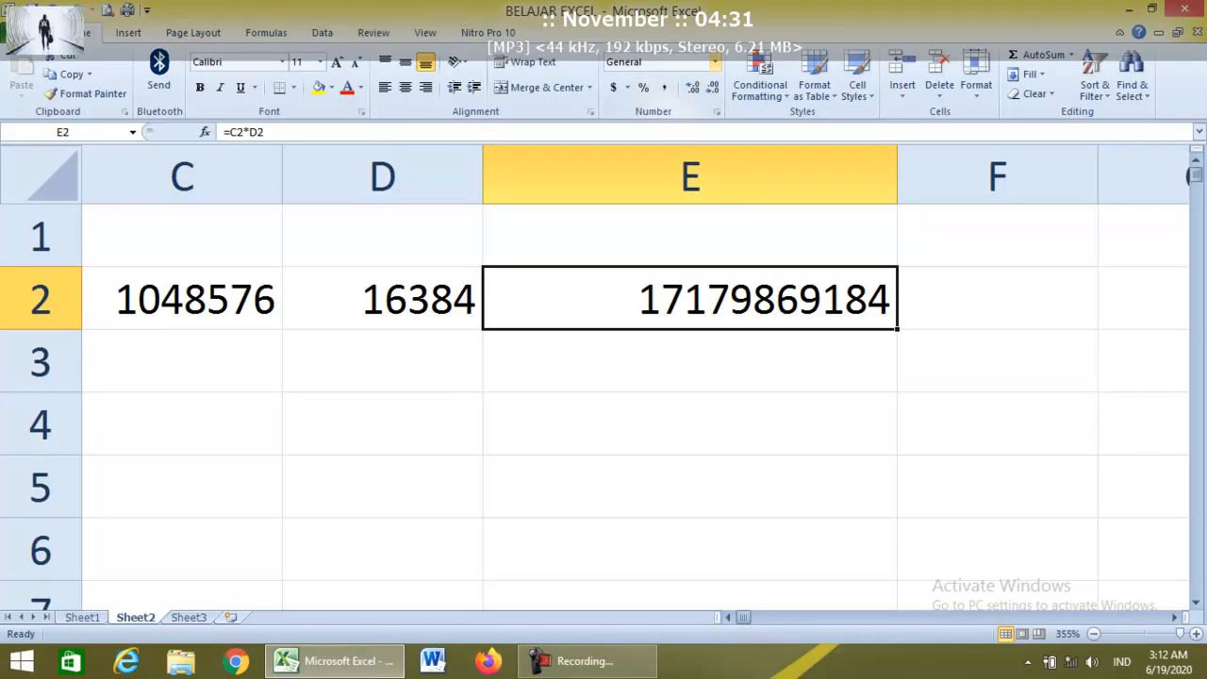
Format E2 as Number with 0 decimal places and 1000 separator, showing 17,179,869,184.
left_click(715, 61)
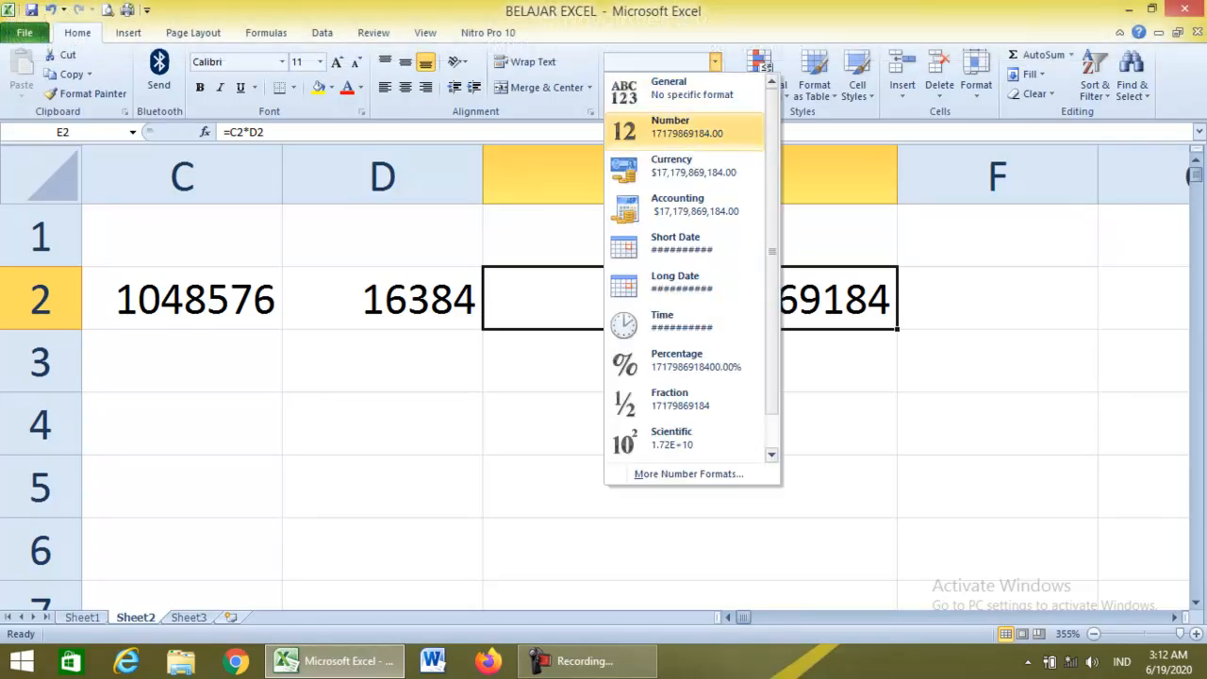
left_click(671, 127)
left_click(714, 61)
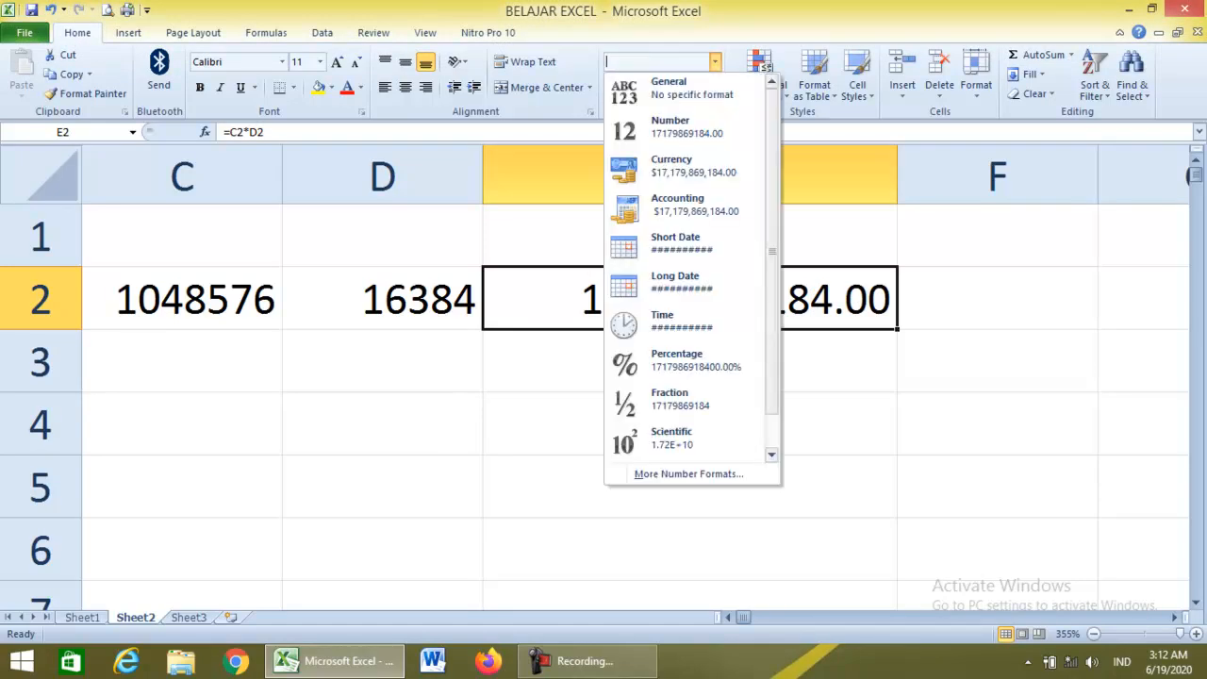
left_click(688, 473)
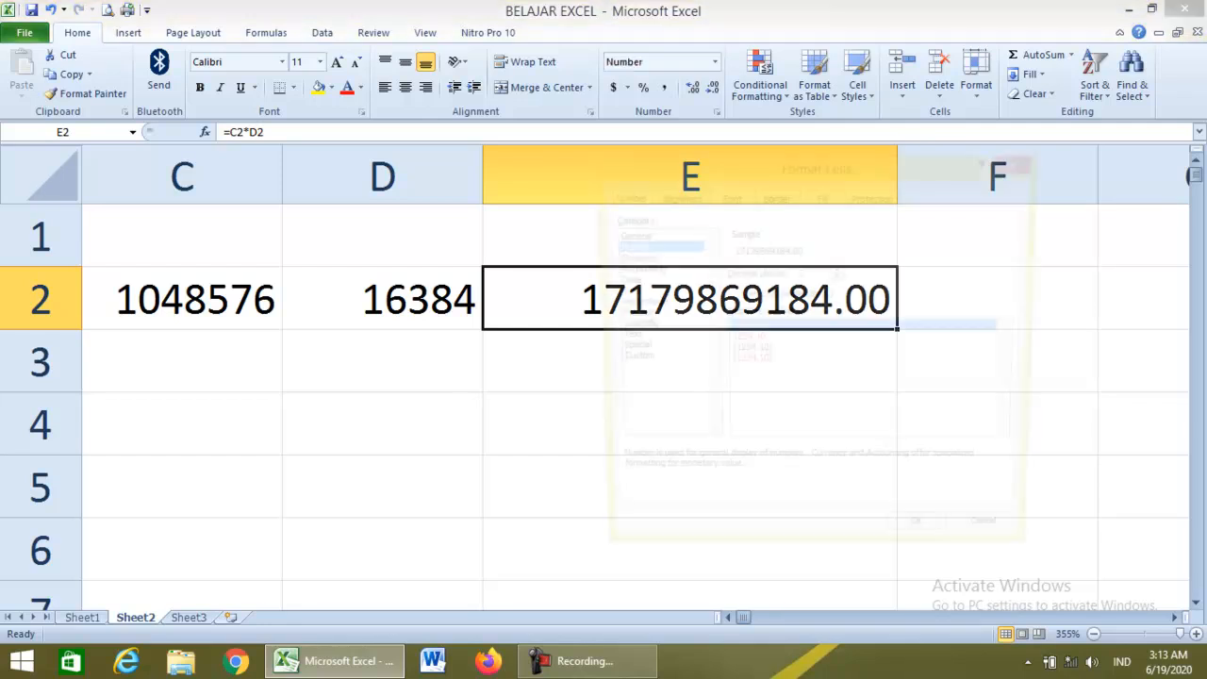
double_click(801, 274)
type("3")
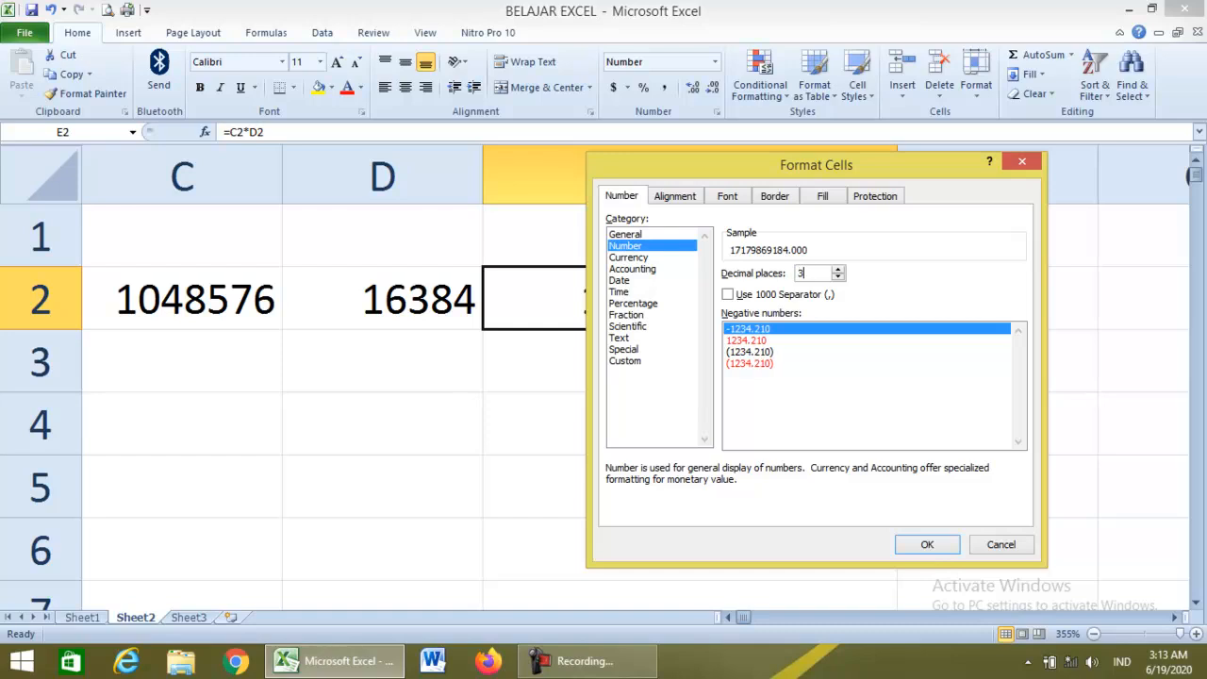
key("Tab")
key("space")
key("shift+Tab")
type("0")
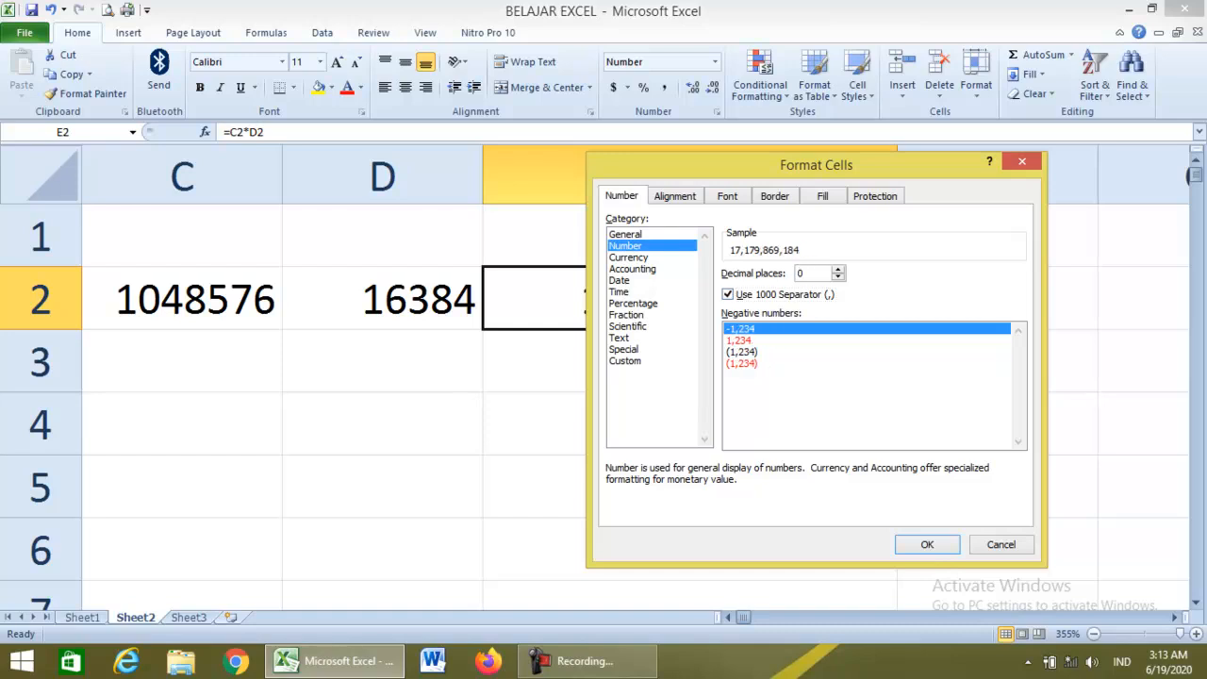
key("Return")
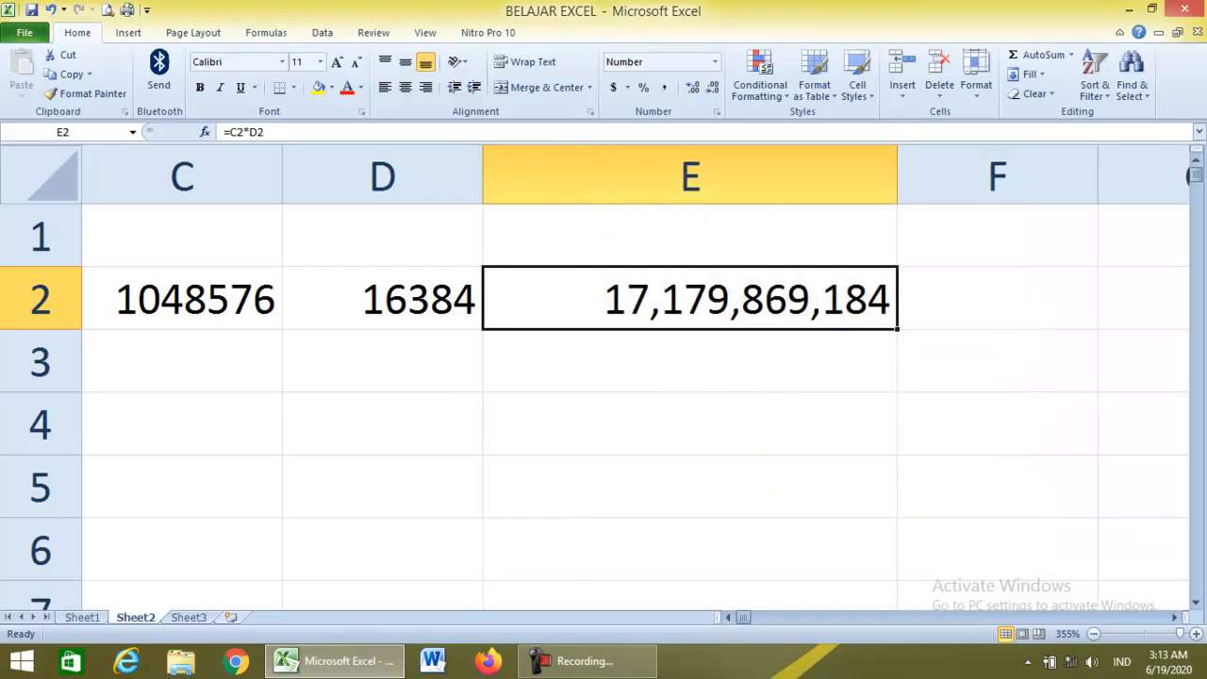
left_click(689, 424)
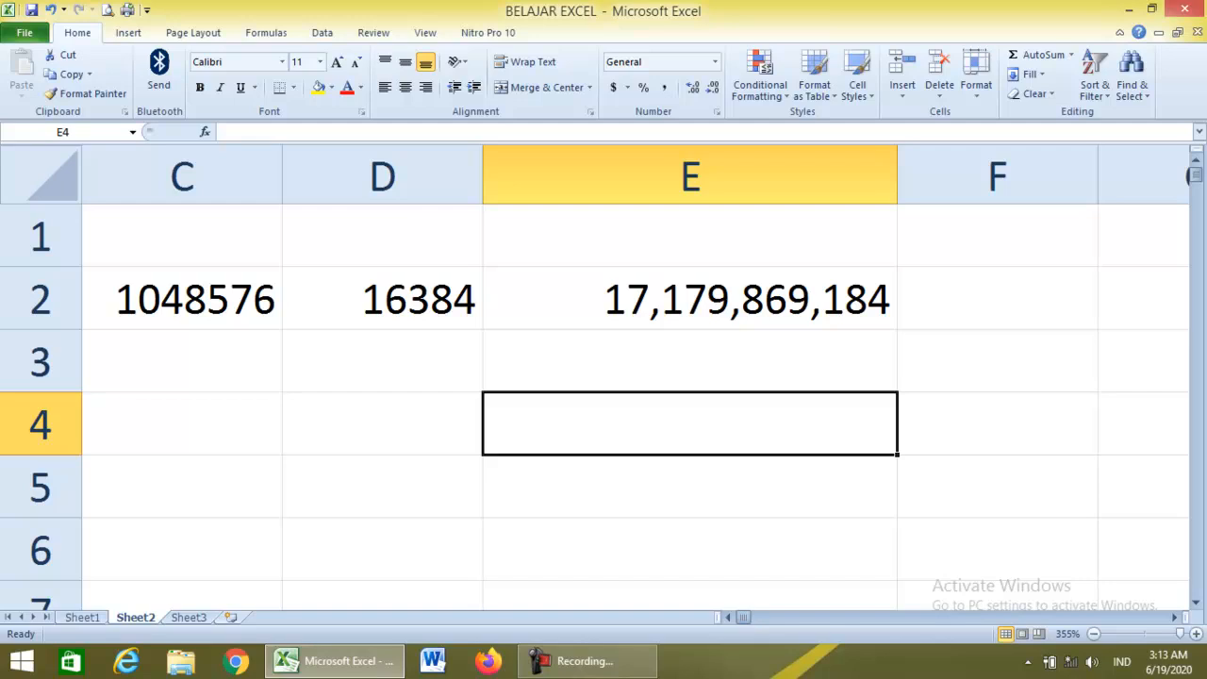
Type the label CELL into E3, beneath the 17,179,869,184 total.
key("Up")
key("Up")
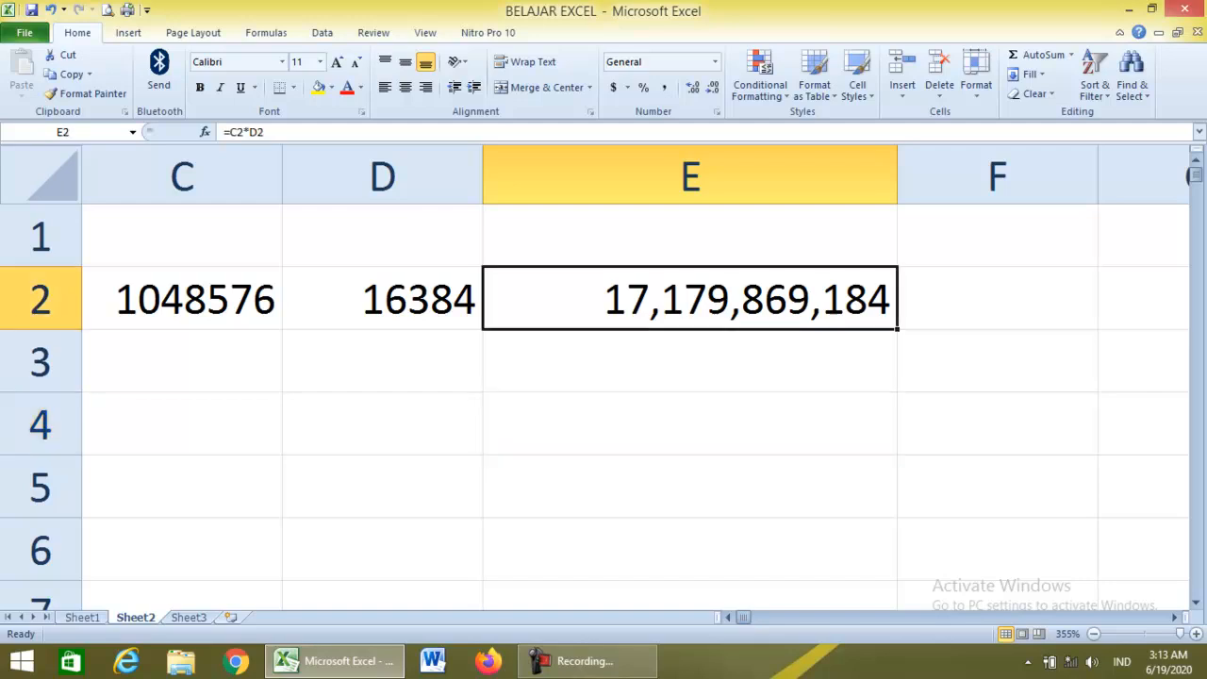
key("Down")
type("CELL")
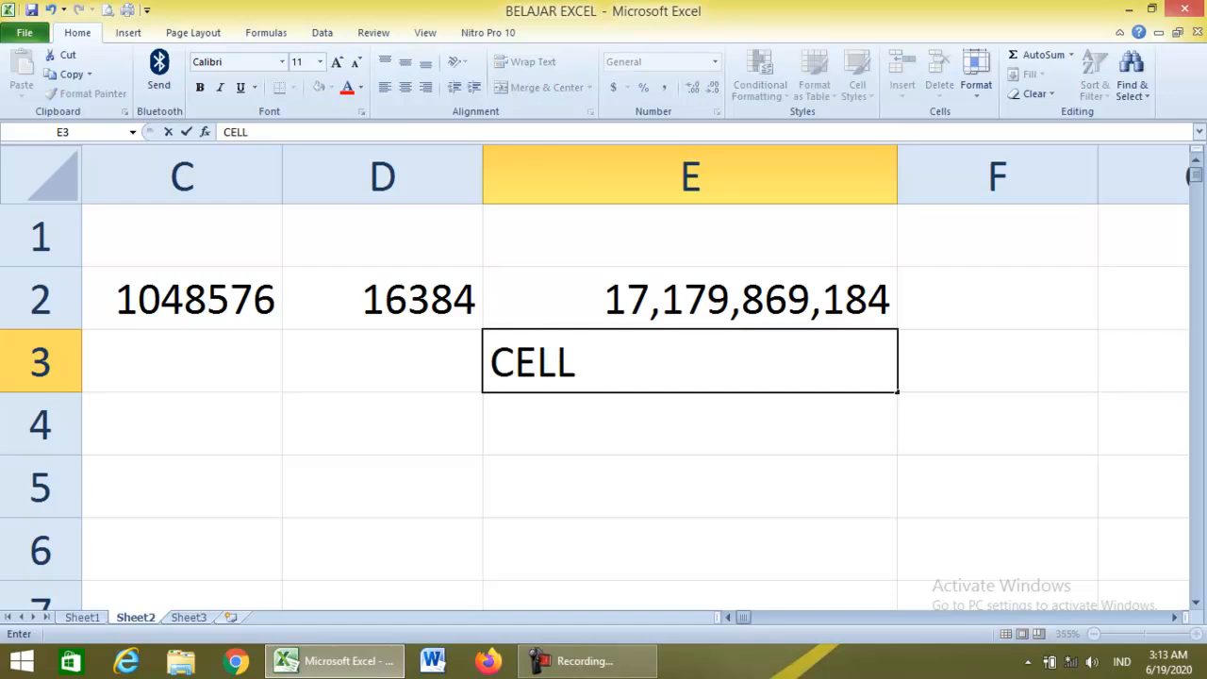
key("Return")
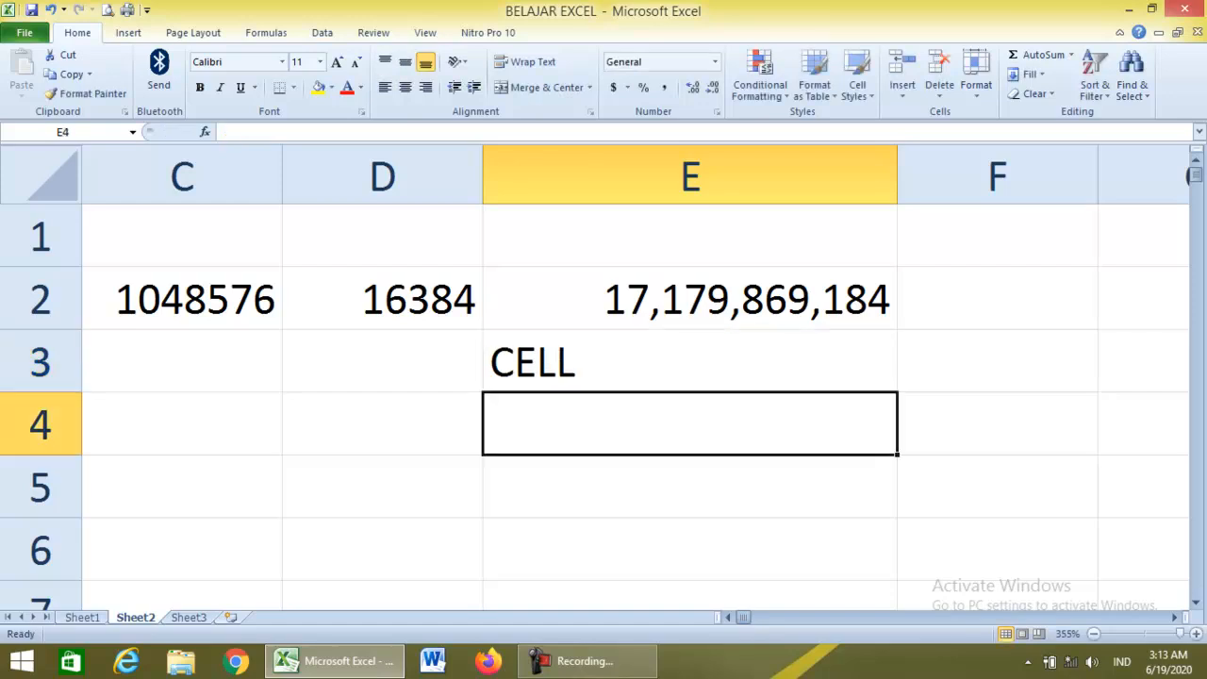
key("Up")
key("Up")
key("shift+Down")
key("shift+Up")
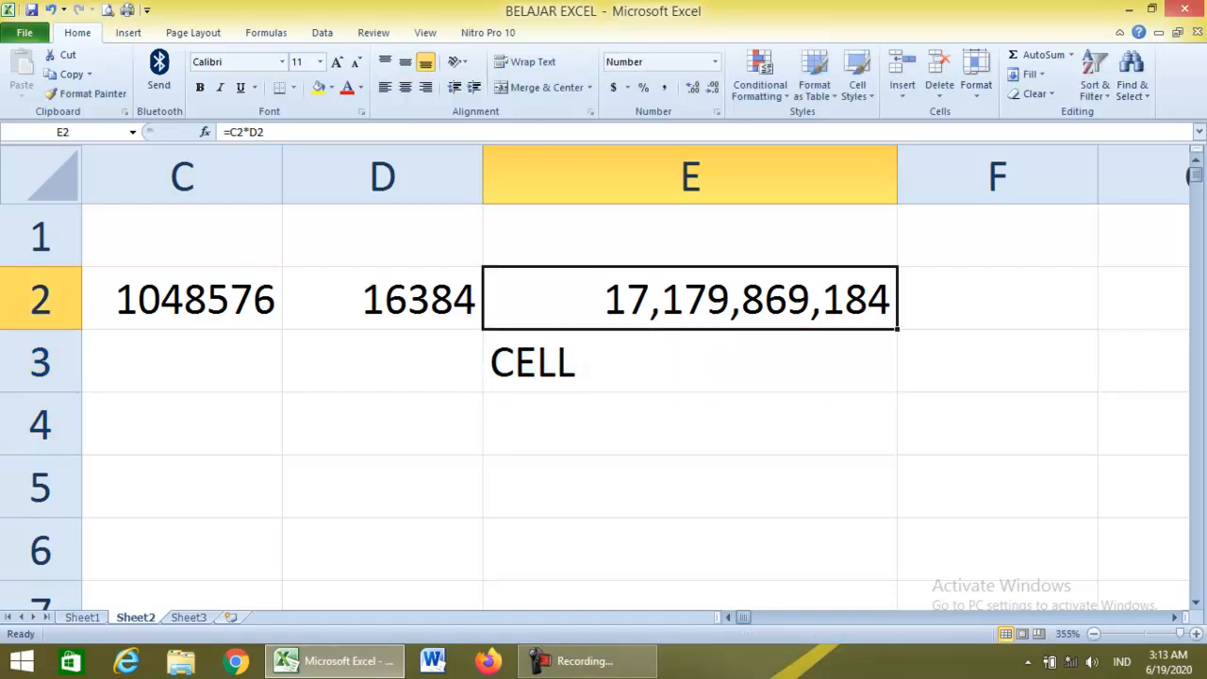
key("Left")
key("Left")
key("Left")
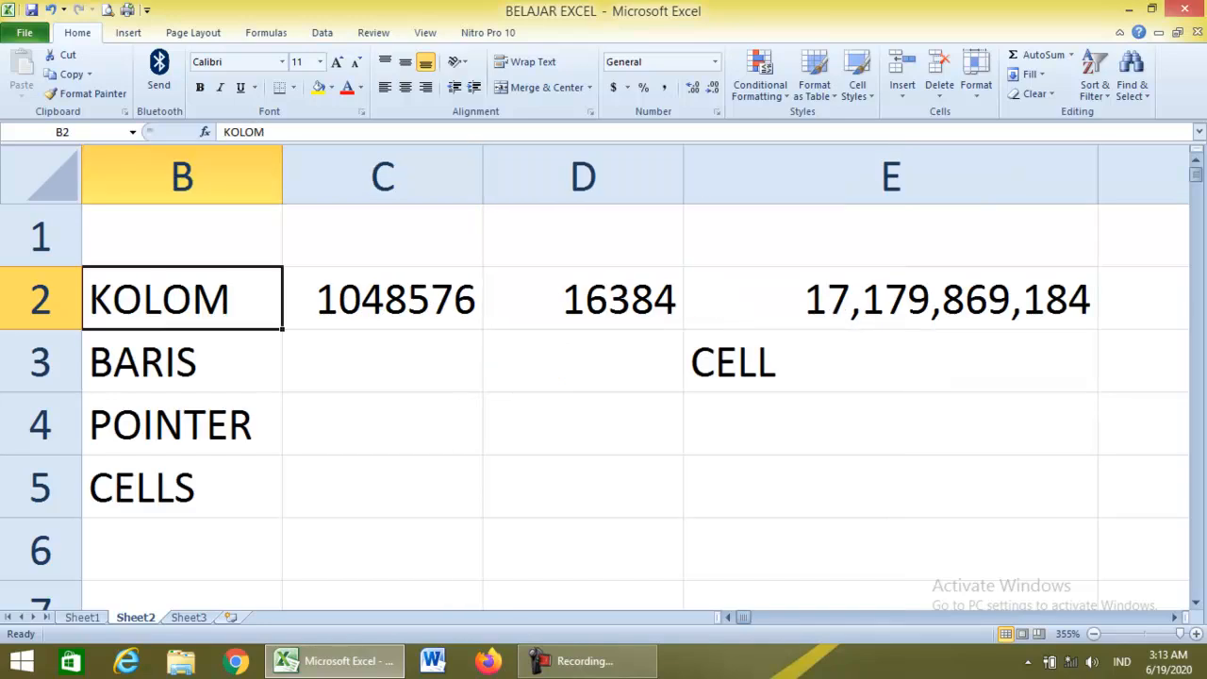
Delete all entries in the range B2:E5.
left_click(382, 486)
left_click_drag(182, 298, 890, 486)
key("Delete")
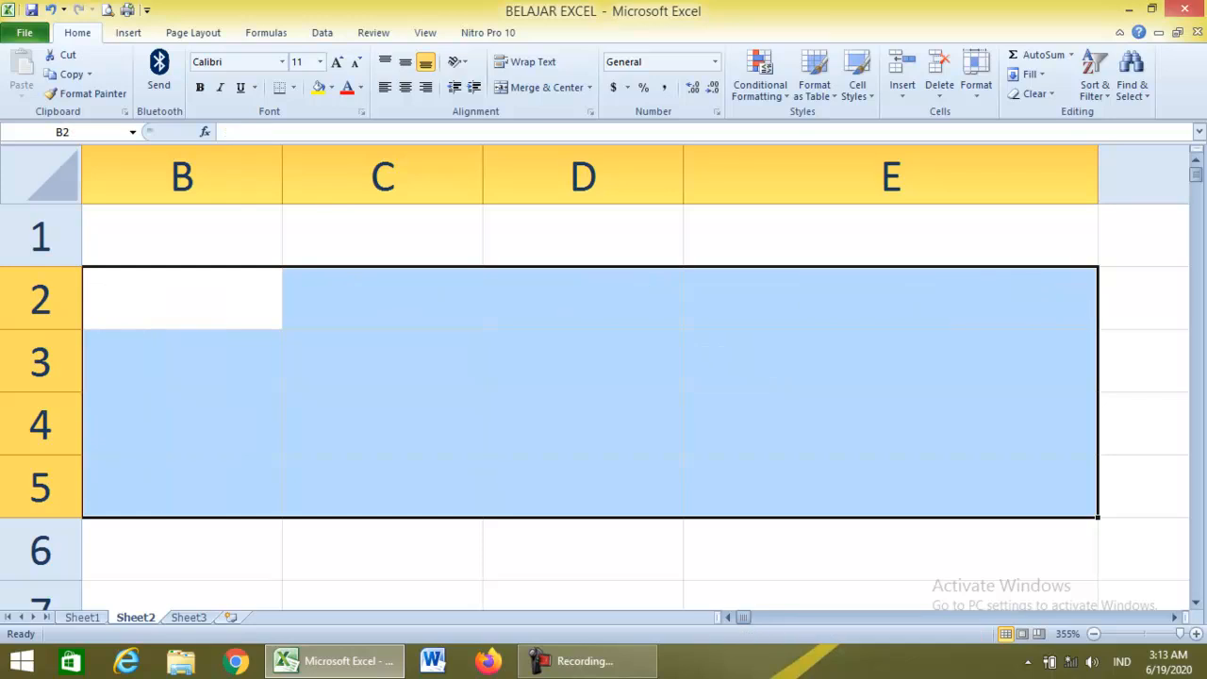
key("Right")
Type RANGE in C2, then delete it again.
left_click_drag(182, 236, 890, 486)
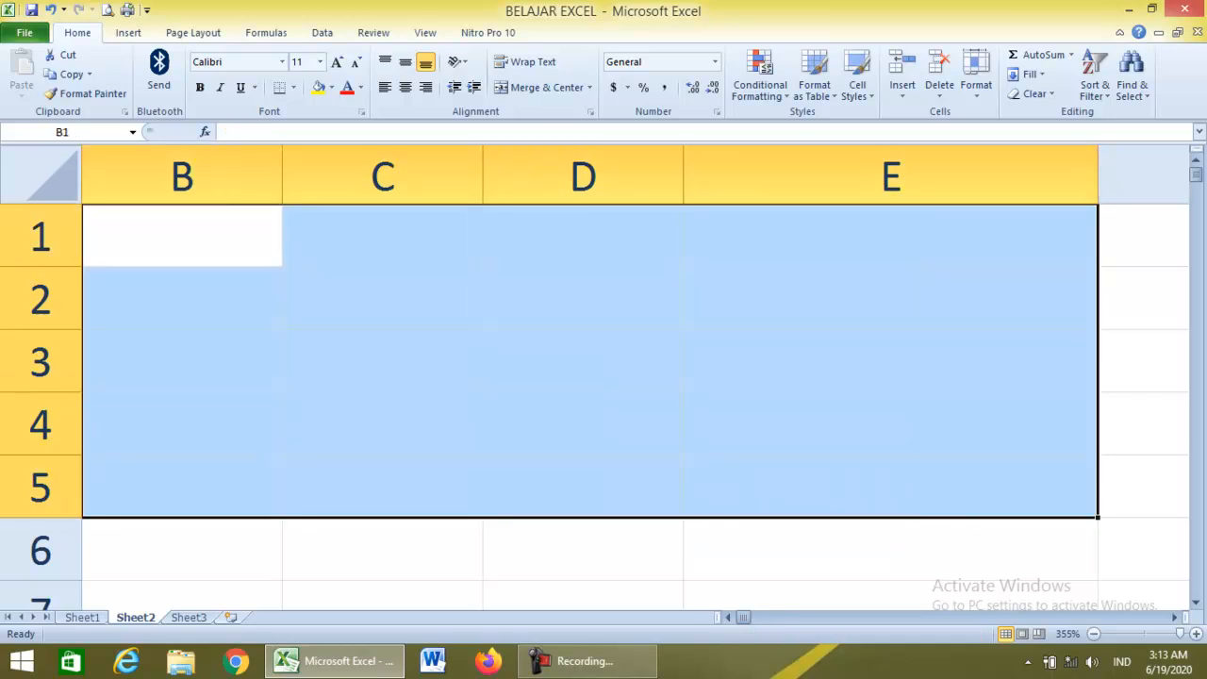
left_click(382, 299)
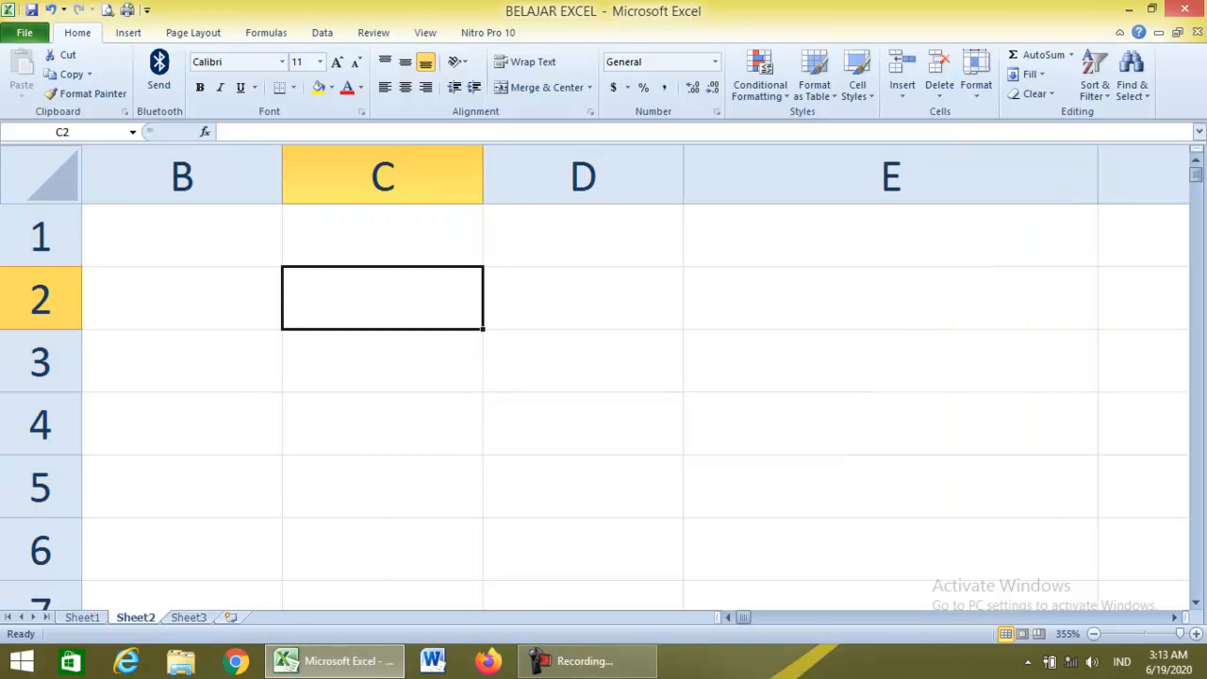
type("RANGE")
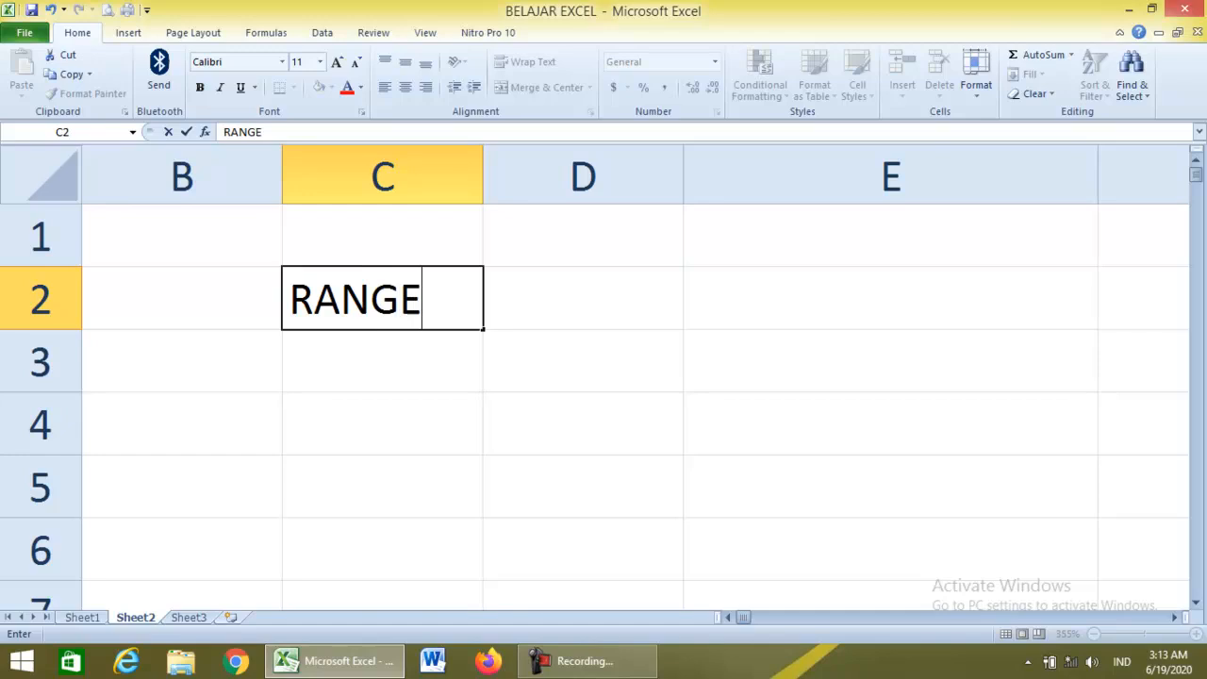
key("Return")
key("Up")
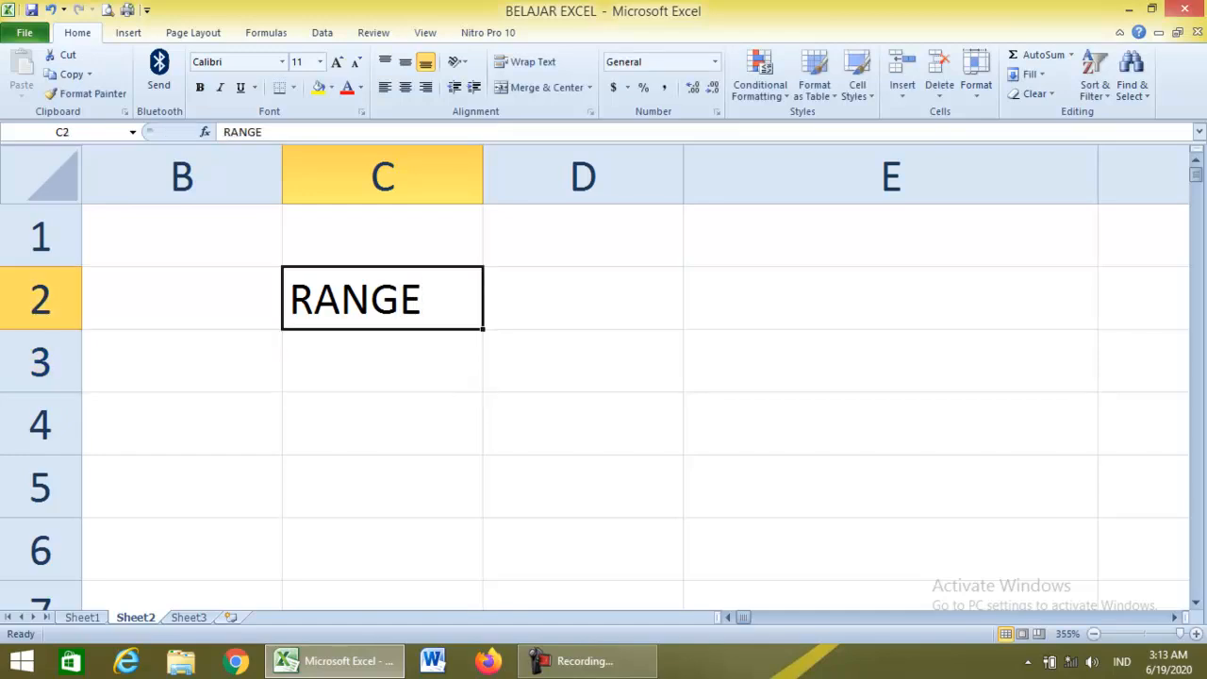
key("Delete")
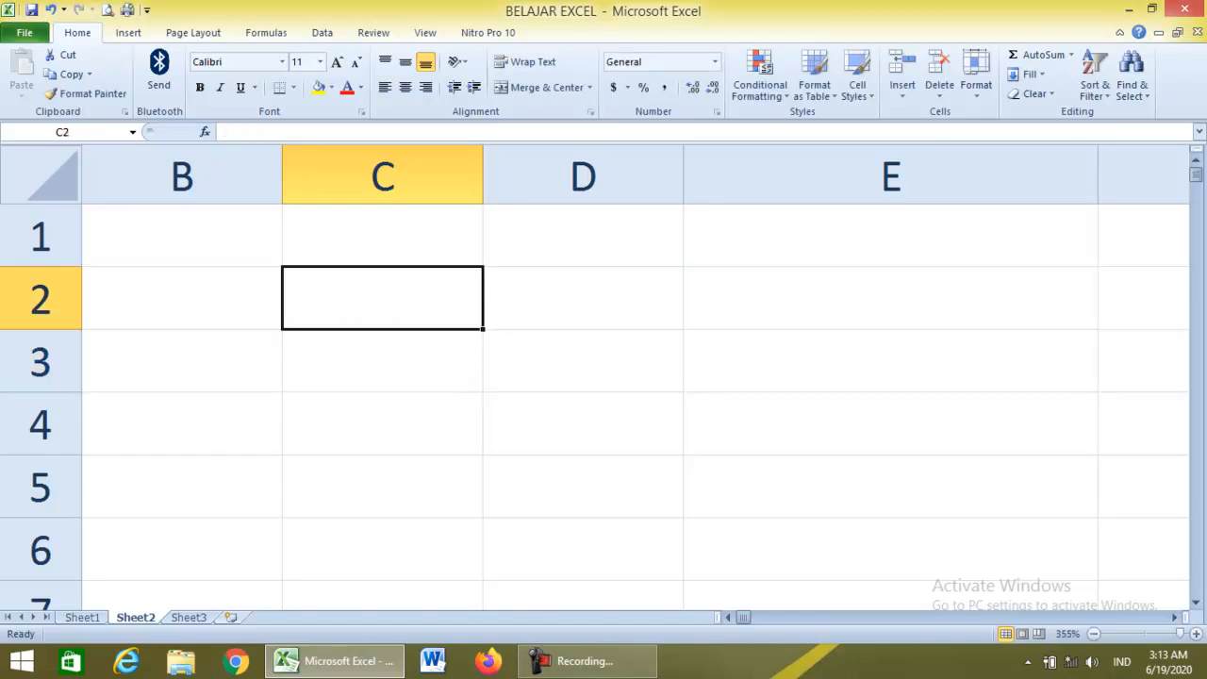
Select columns A and B and rows 1 and 2, then switch to Sheet1 and back to Sheet2.
key("shift+Left")
key("shift+Left")
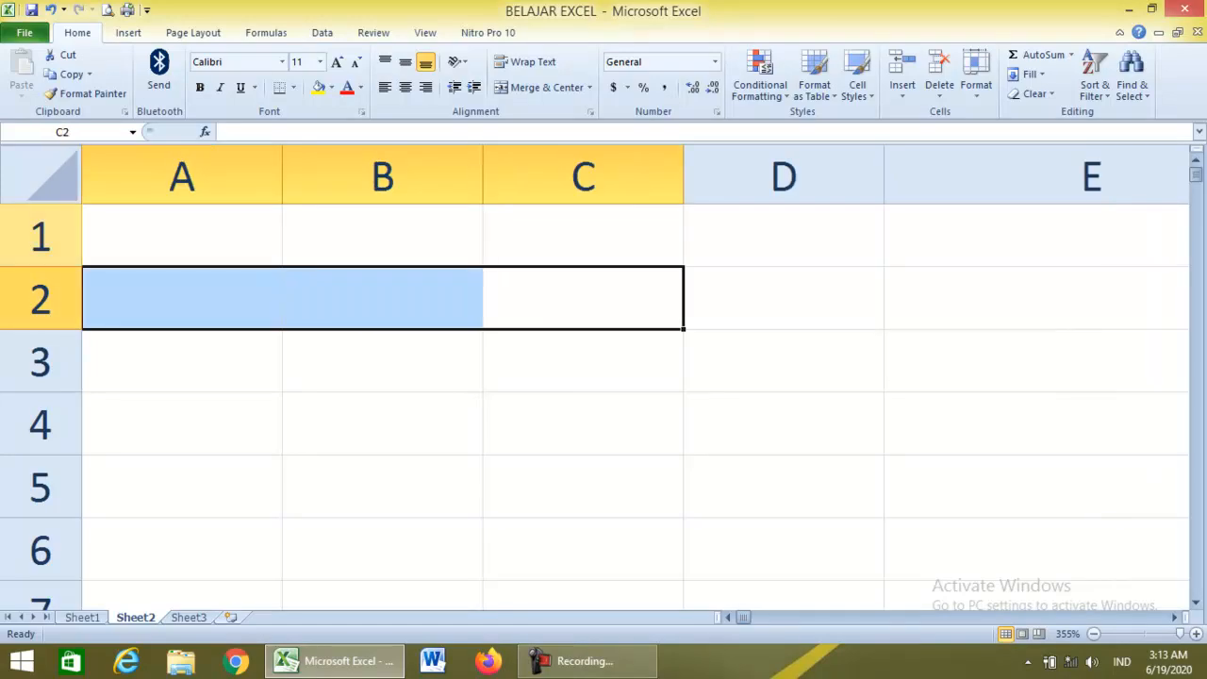
left_click(182, 176)
left_click(381, 176)
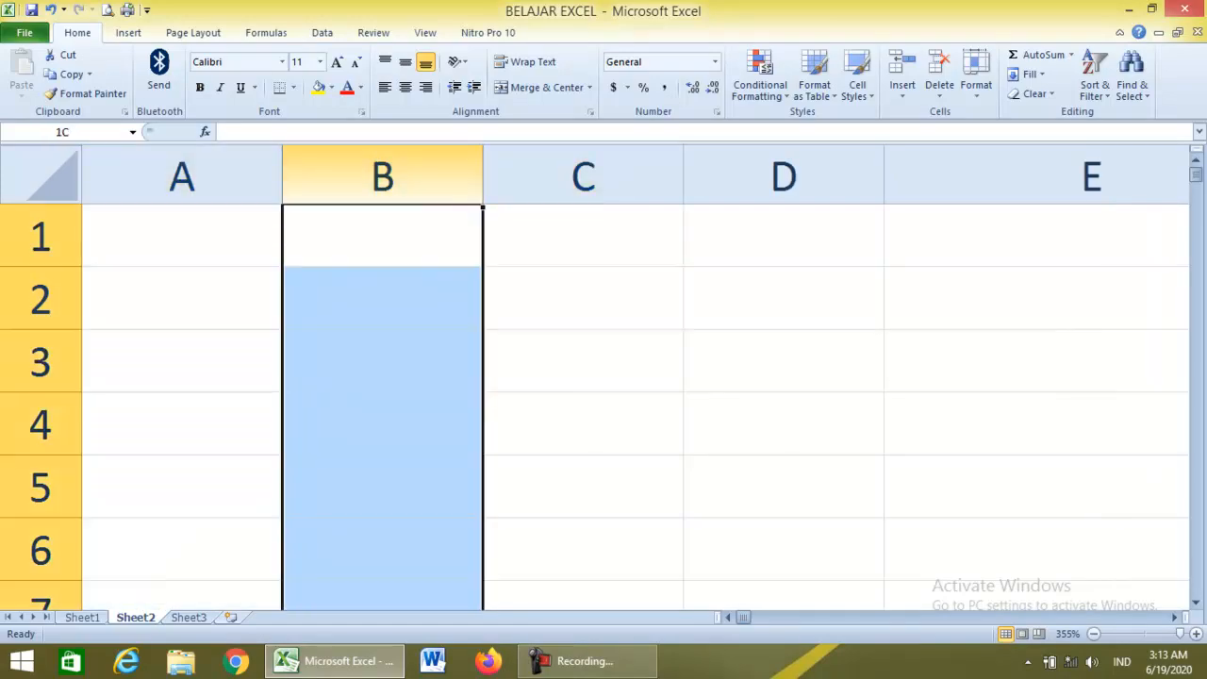
left_click(41, 236)
left_click(40, 300)
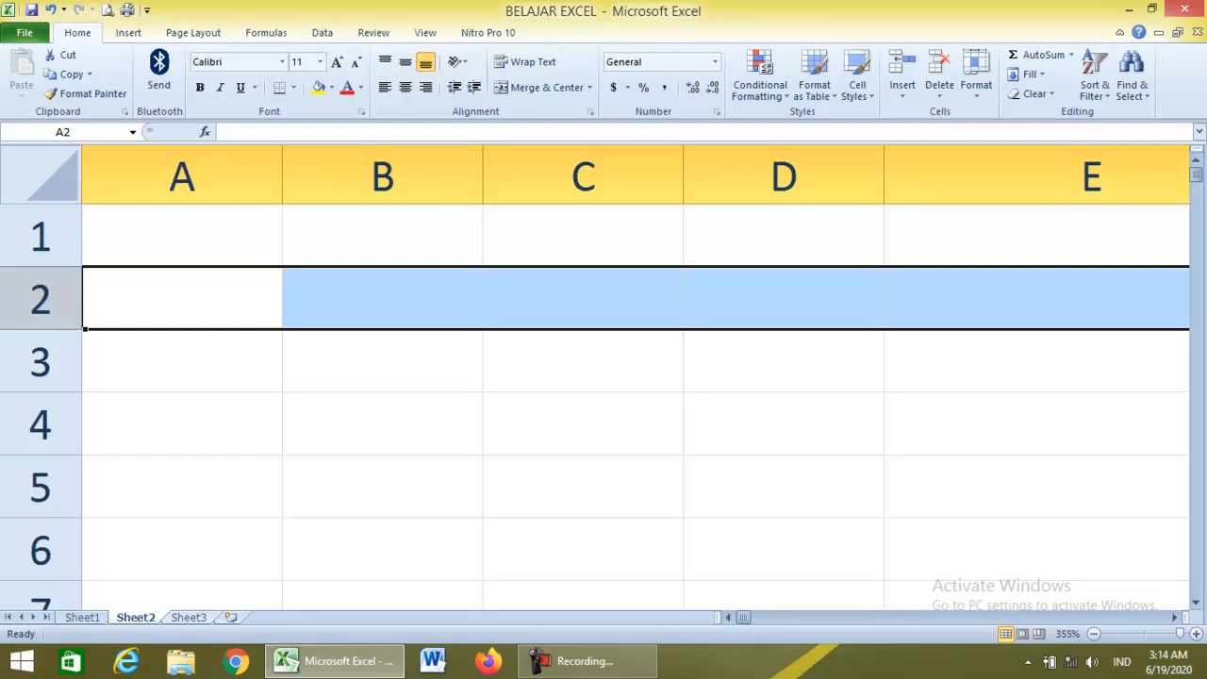
key("Down")
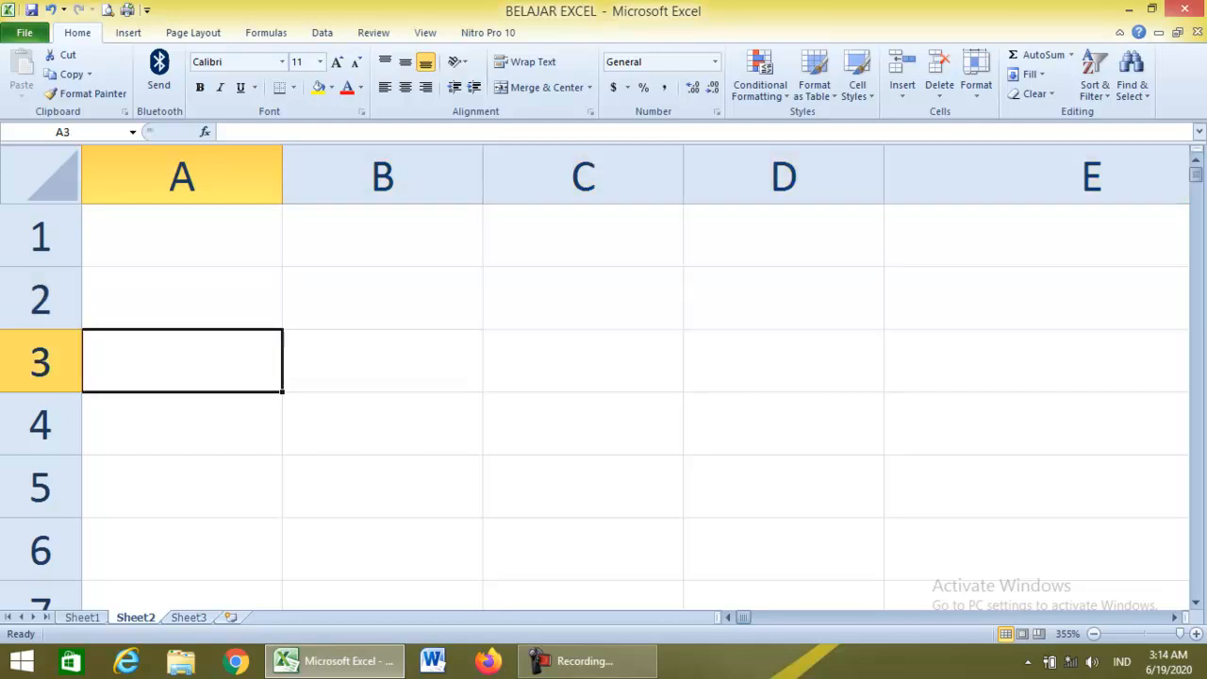
key("ctrl+Page_Up")
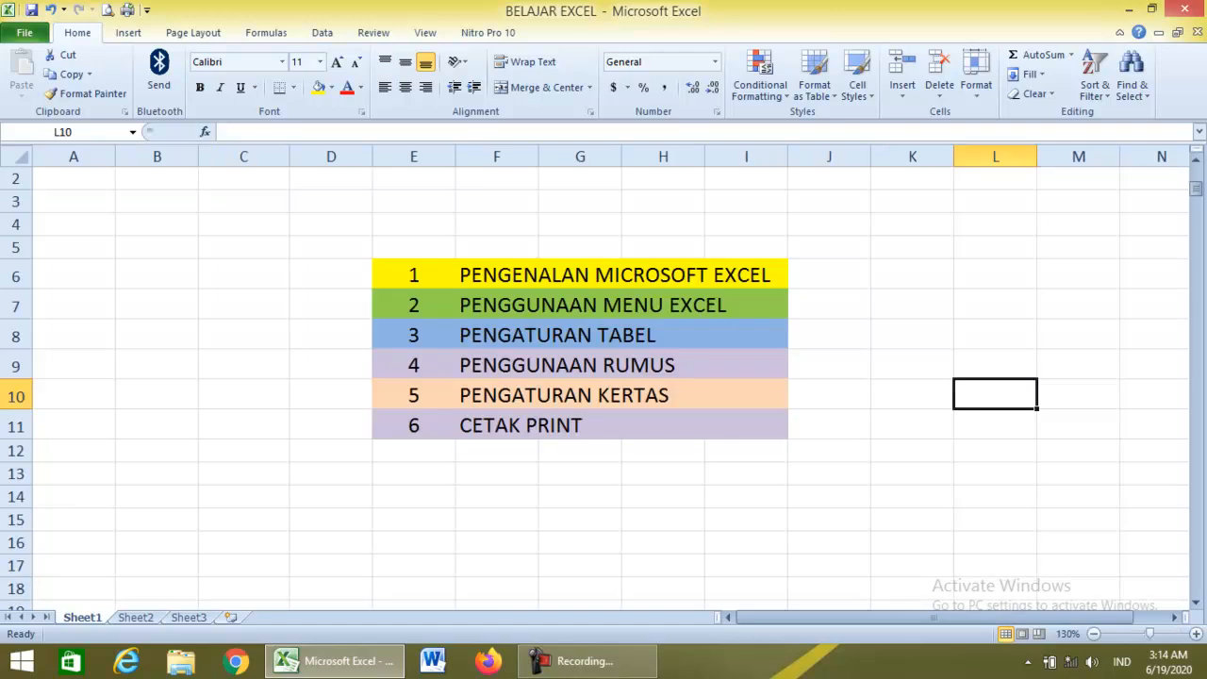
key("ctrl+Page_Down")
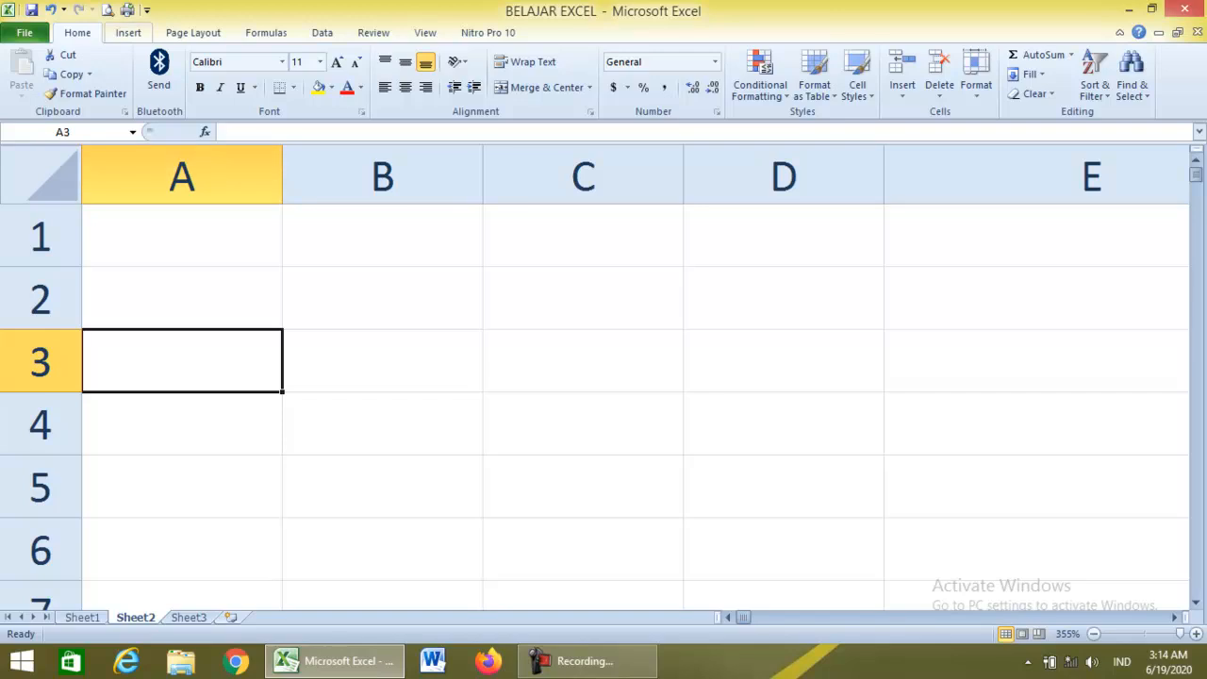
left_click(128, 32)
left_click(194, 32)
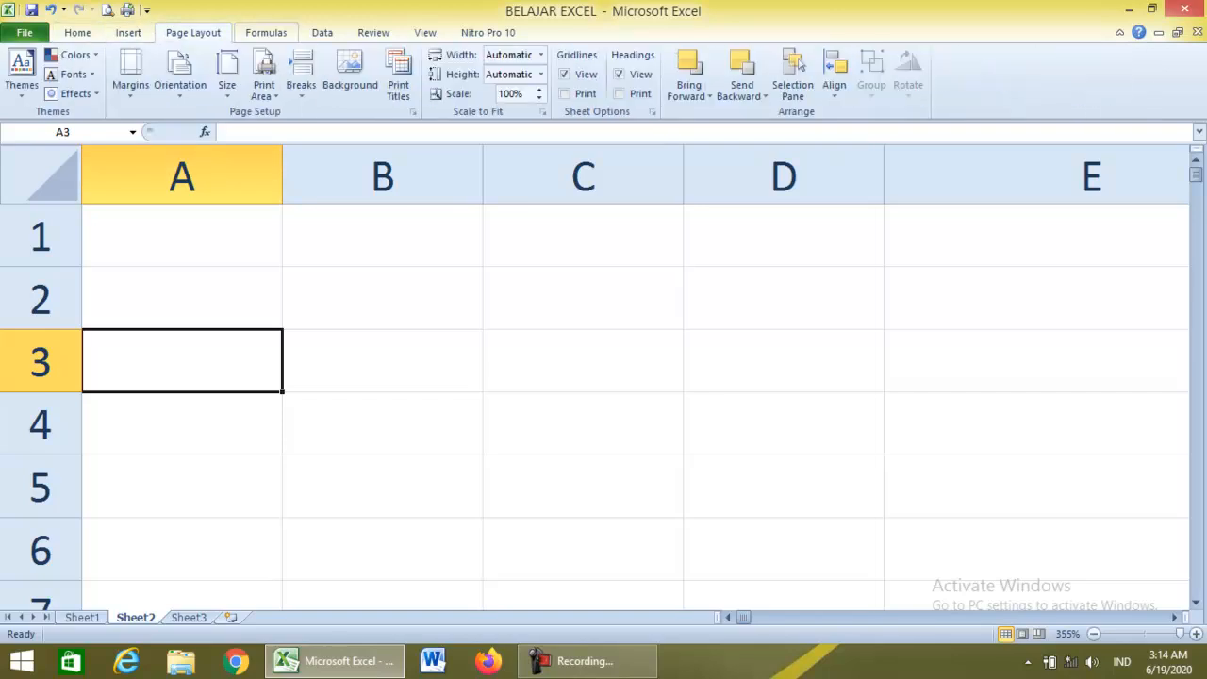
left_click(266, 32)
left_click(321, 32)
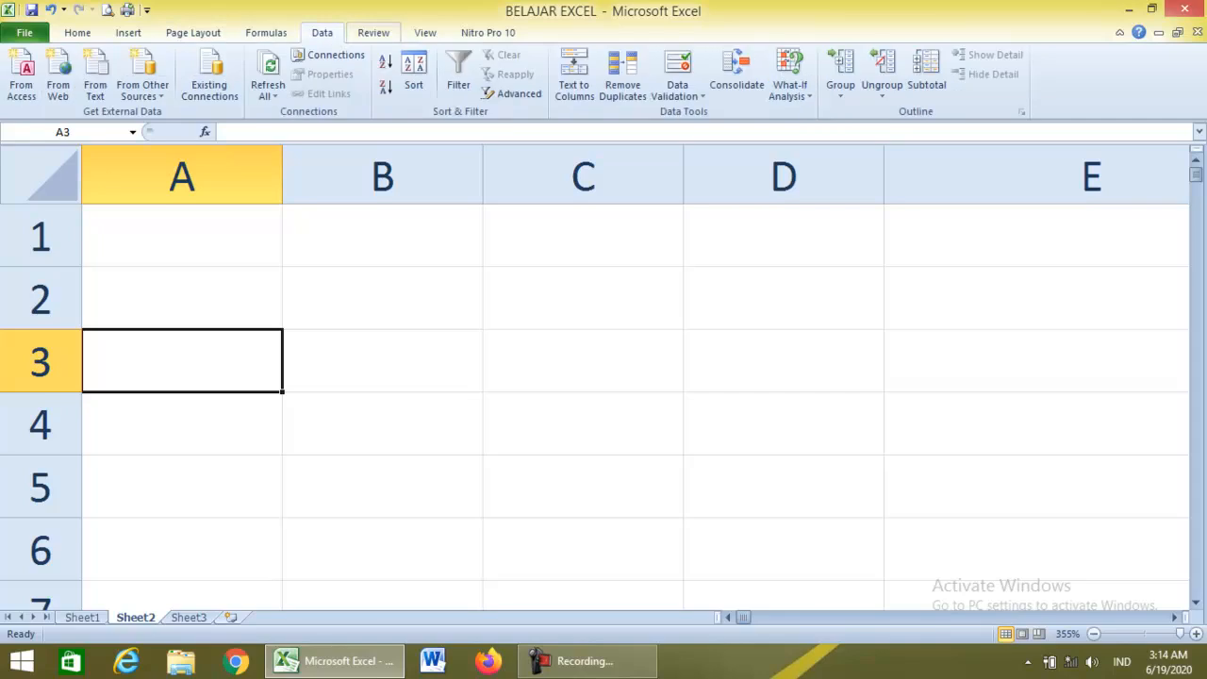
left_click(374, 33)
left_click(425, 32)
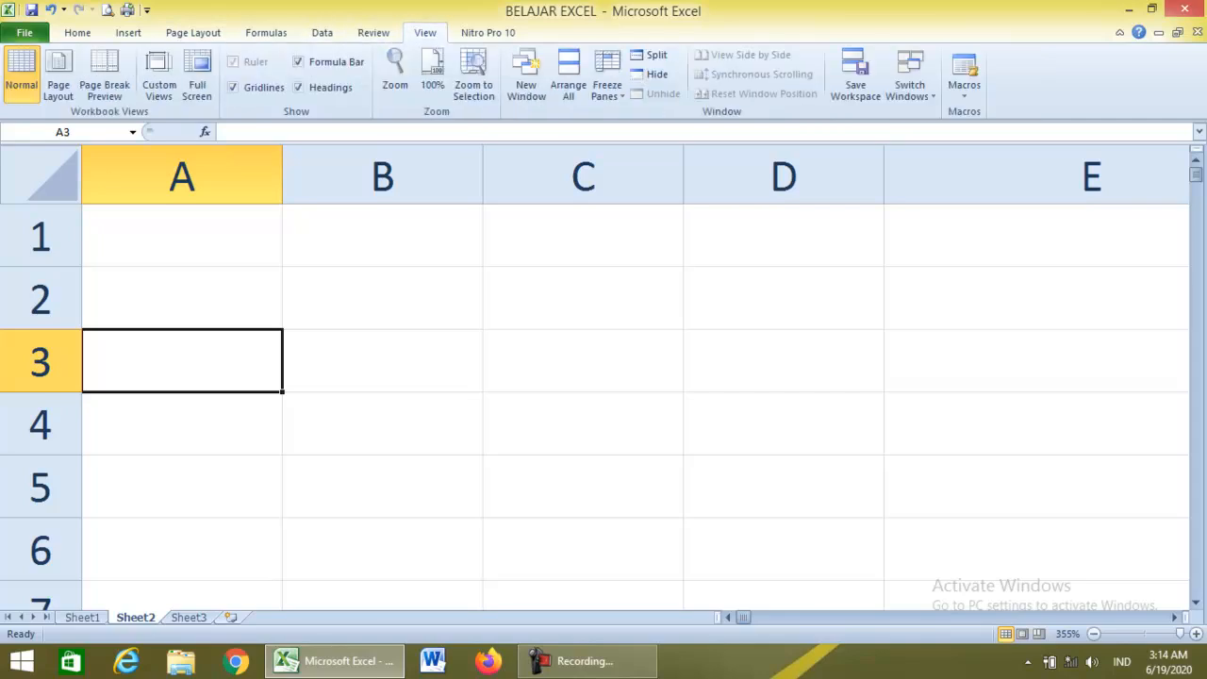
left_click(487, 32)
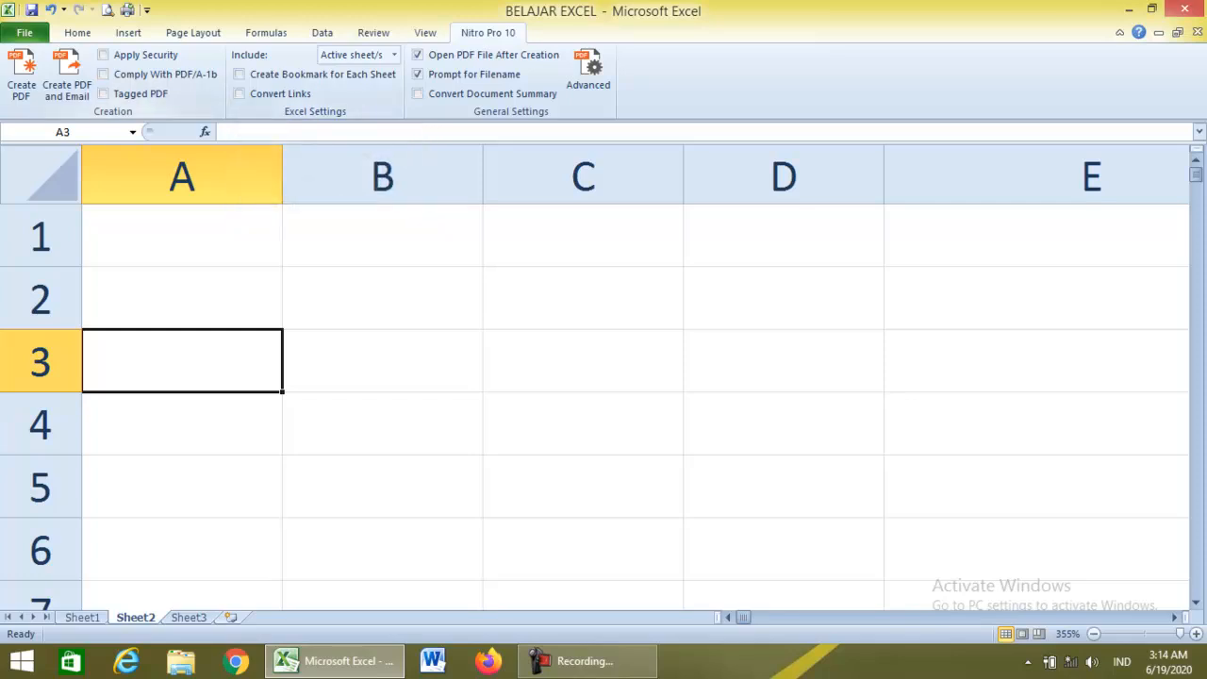
left_click(78, 33)
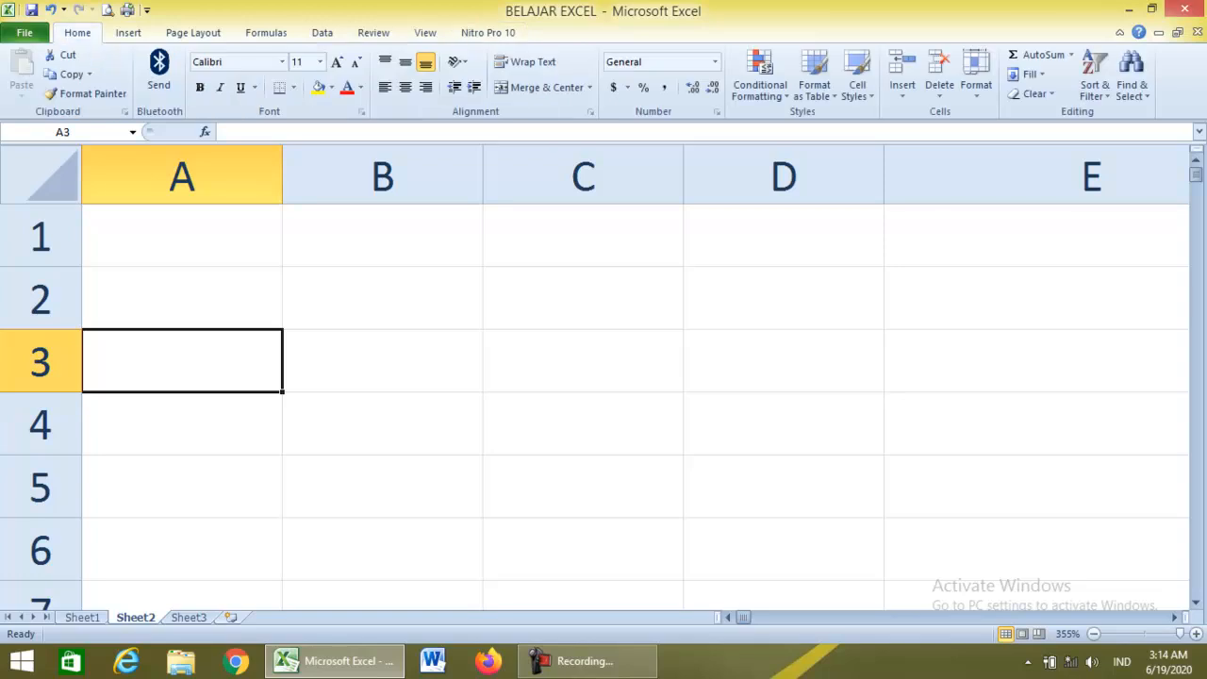
left_click(24, 32)
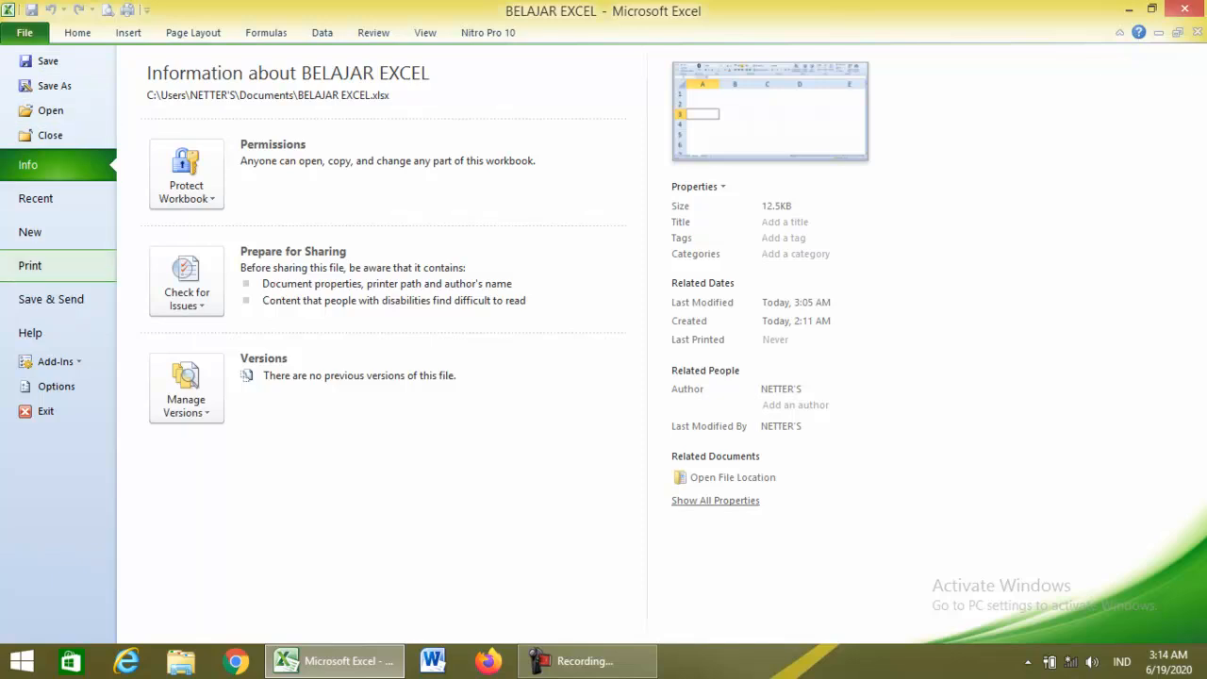
left_click(77, 32)
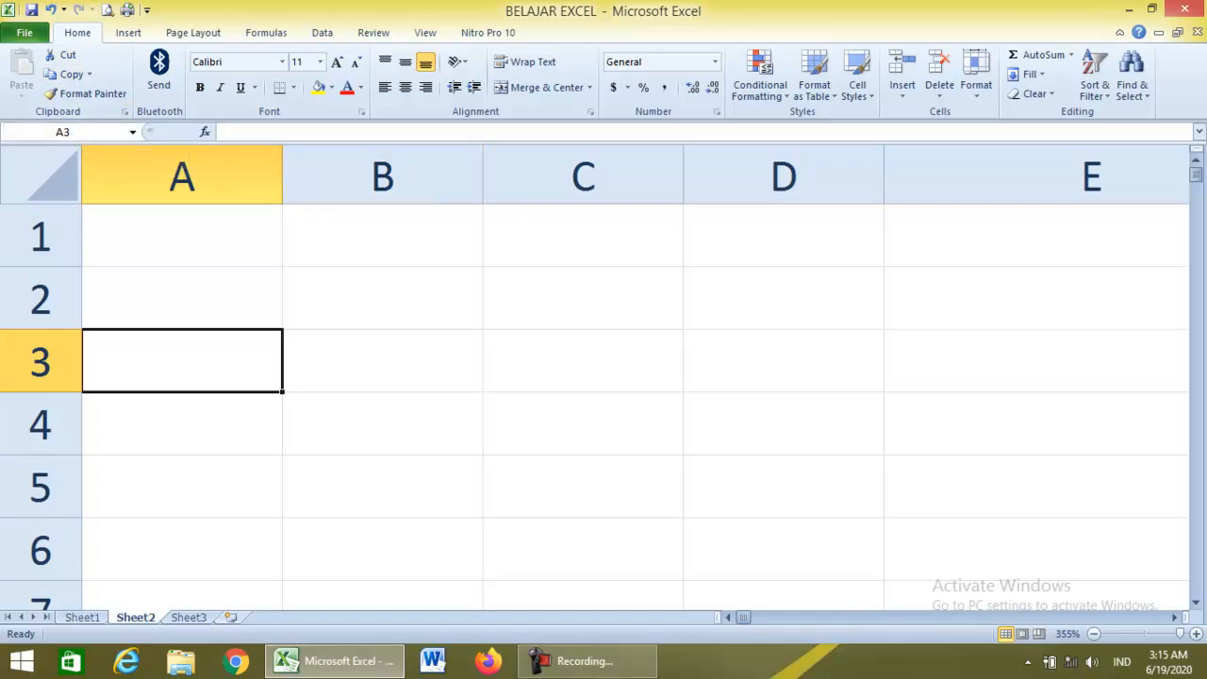
left_click(281, 62)
left_click(282, 62)
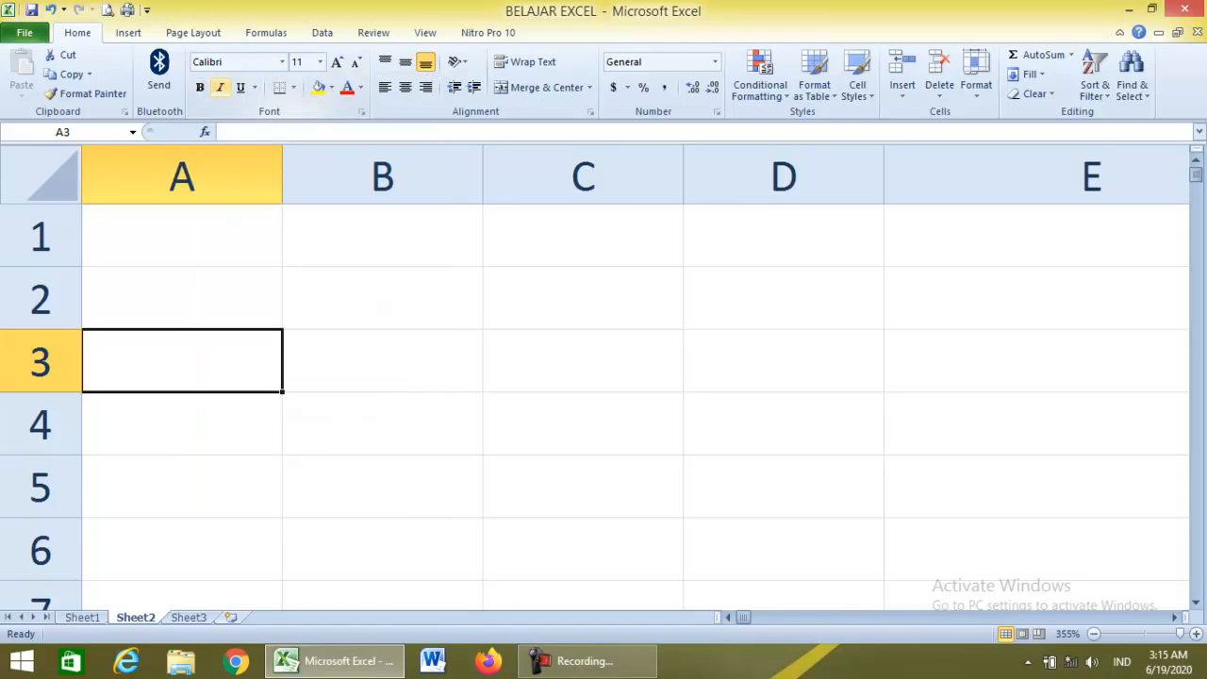
left_click(293, 87)
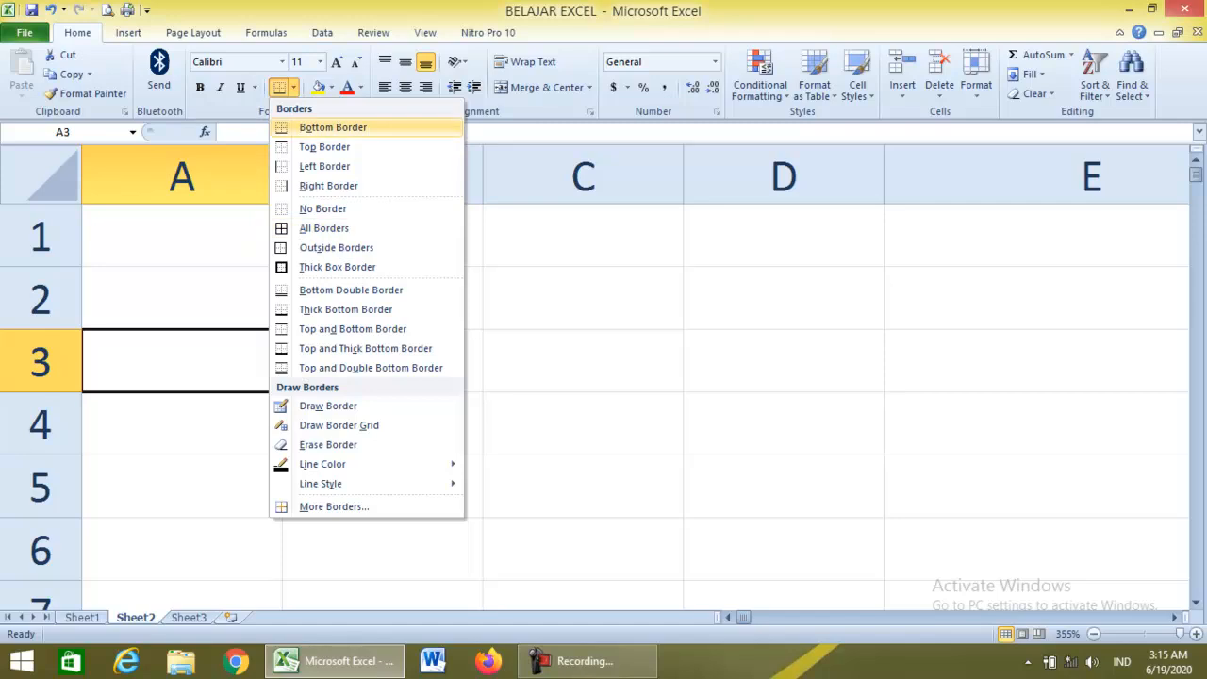
left_click(331, 87)
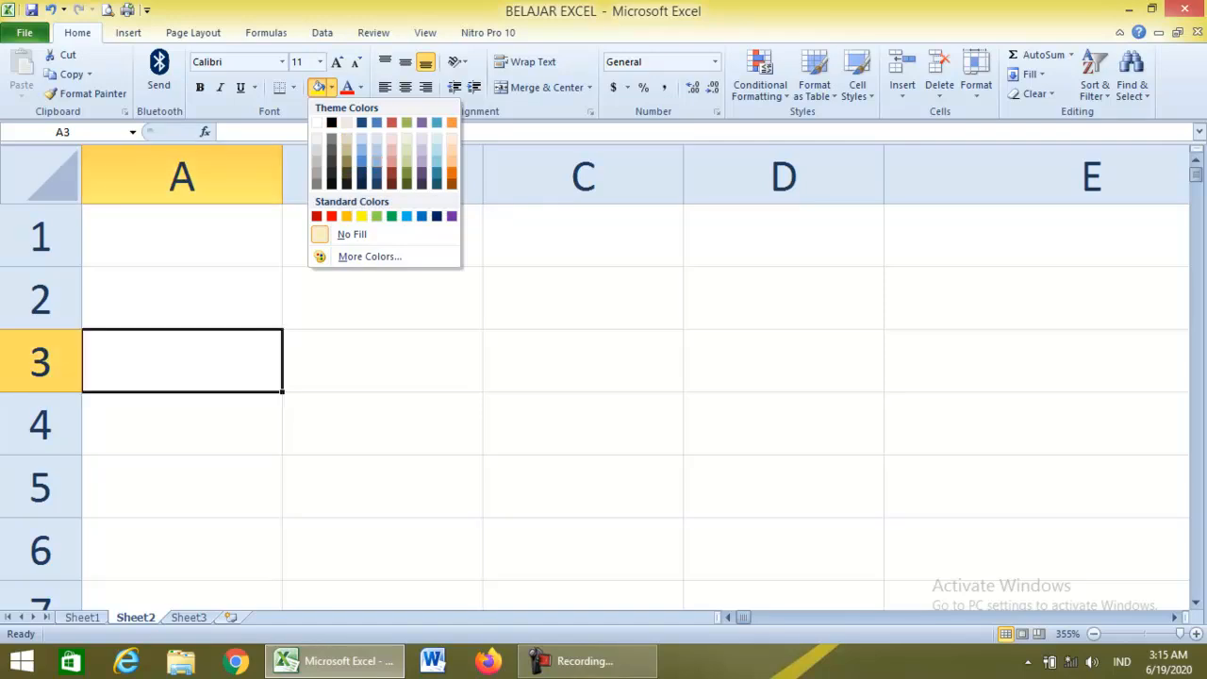
left_click(348, 87)
left_click(360, 88)
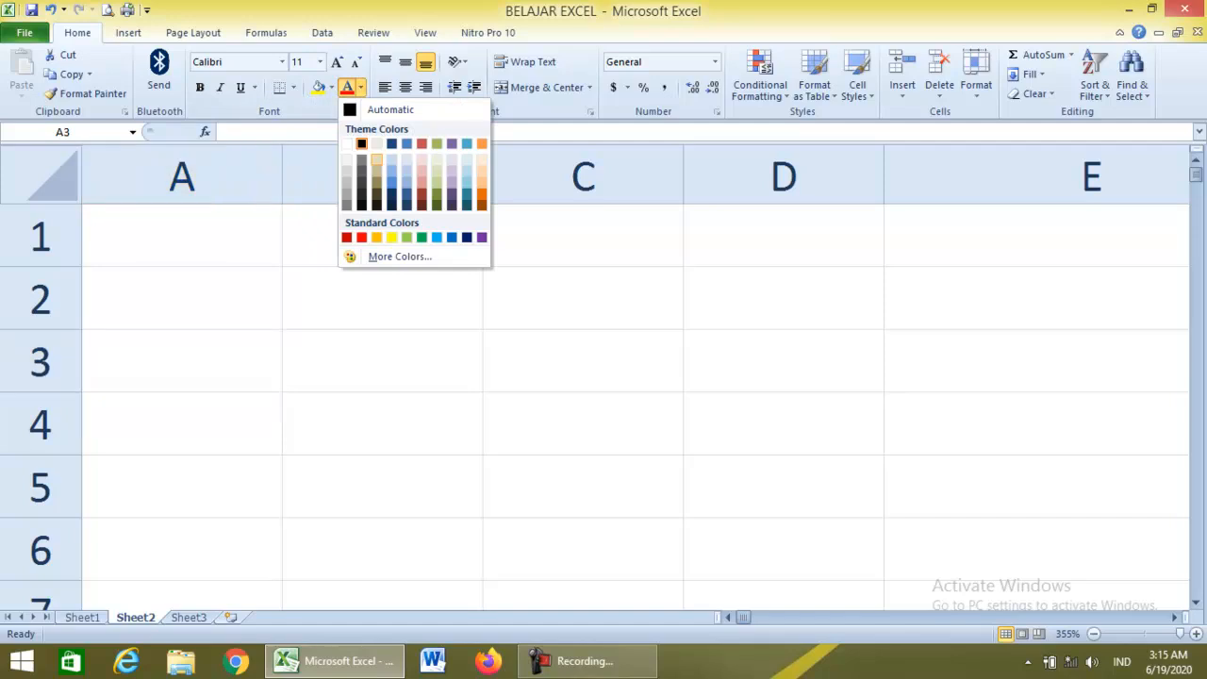
left_click(425, 32)
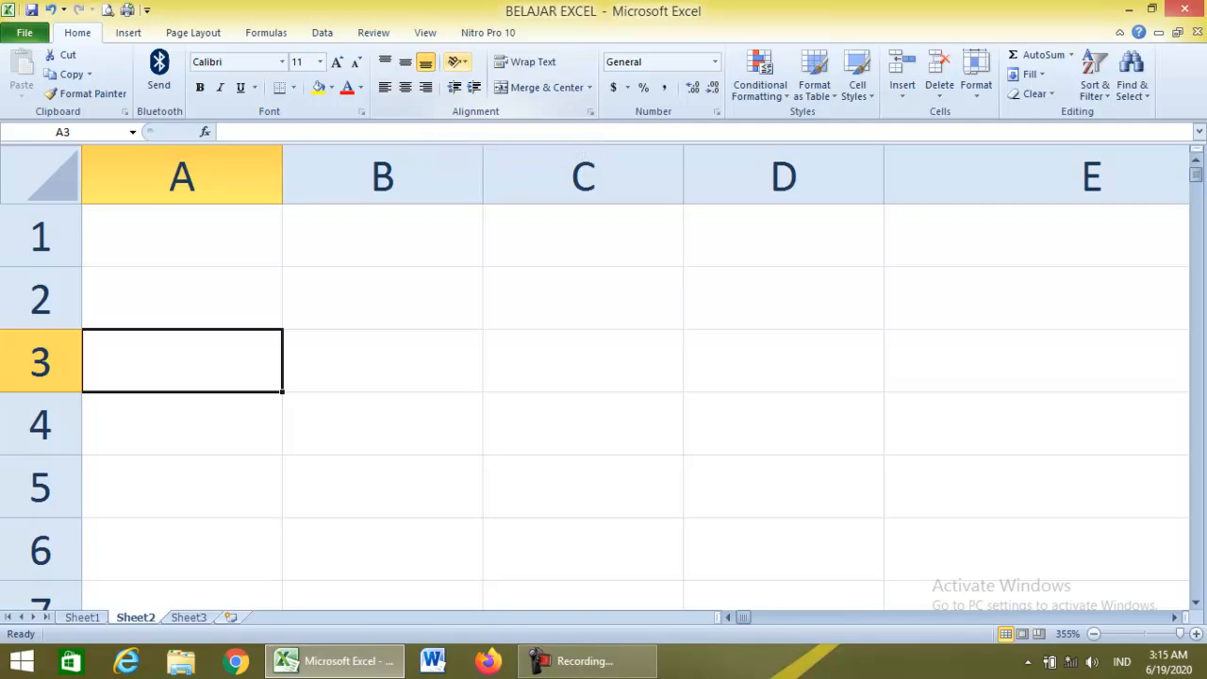
left_click(457, 61)
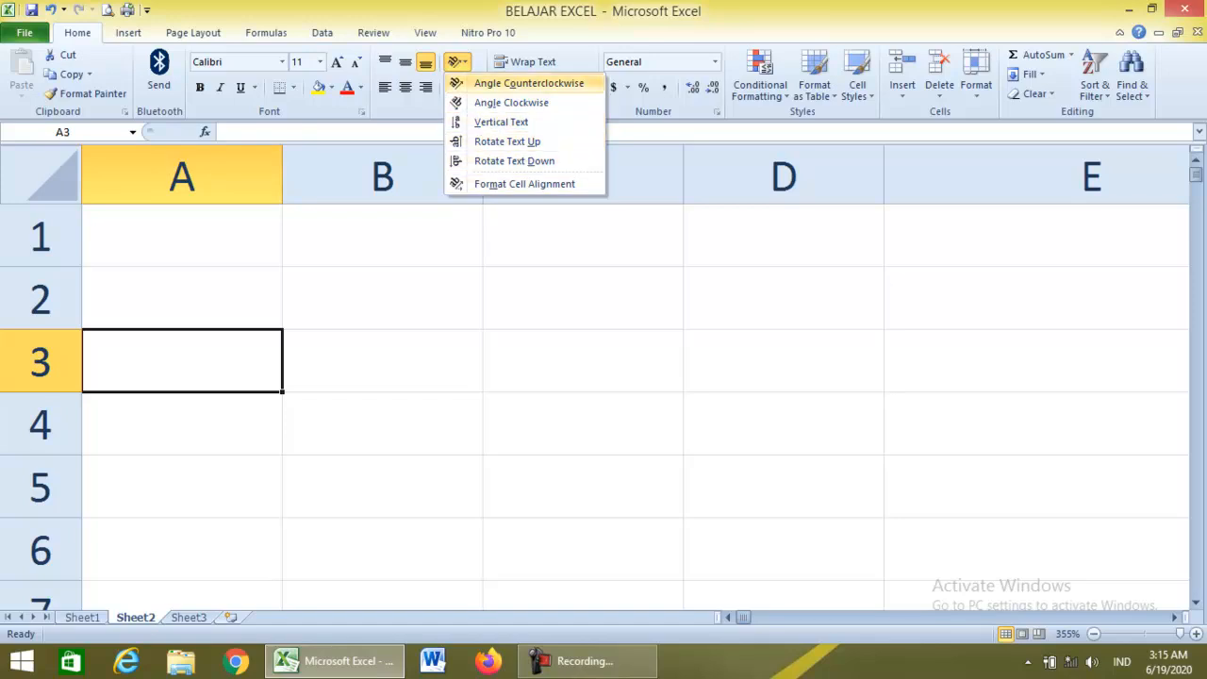
left_click(457, 62)
left_click(458, 63)
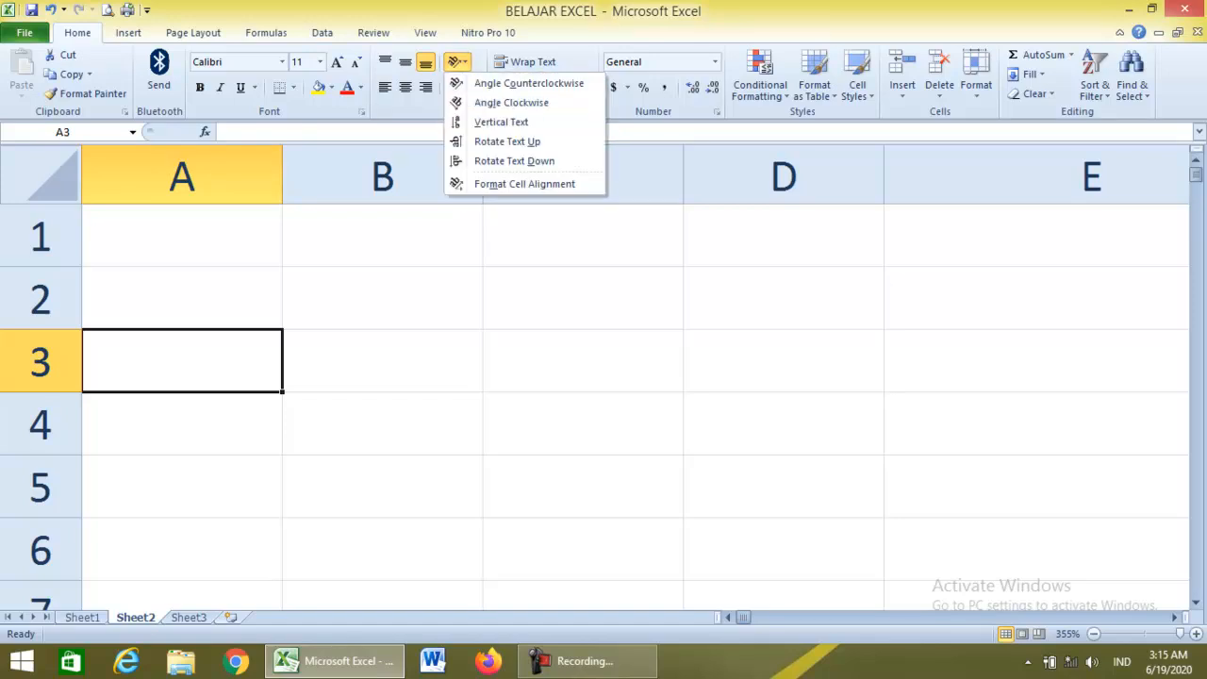
left_click(457, 62)
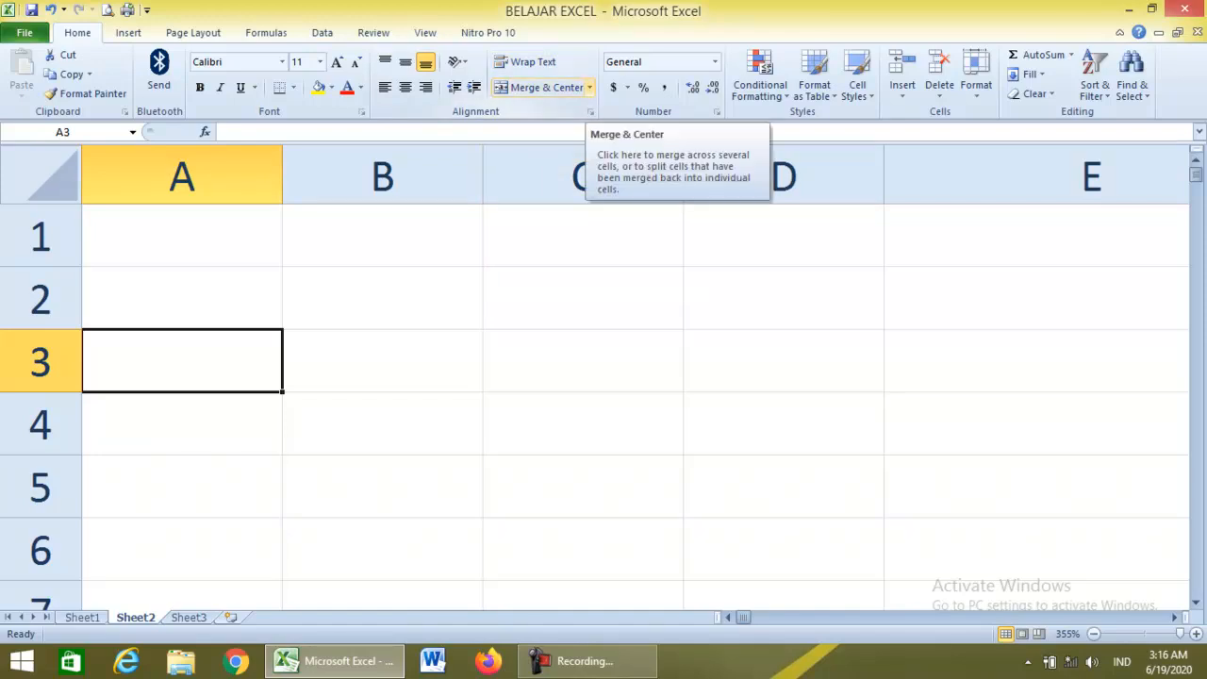
Preview the Merge & Center and Conditional Formatting menus, then return to Sheet1 with Ctrl+Page Up.
left_click(589, 87)
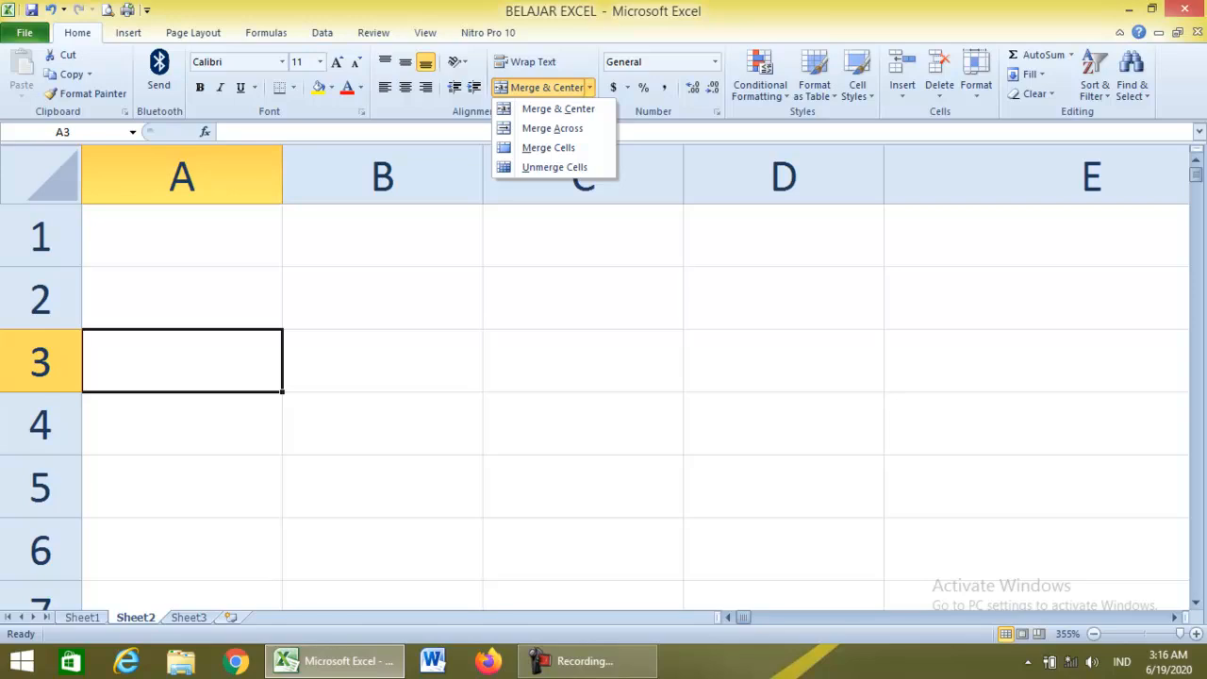
left_click(759, 78)
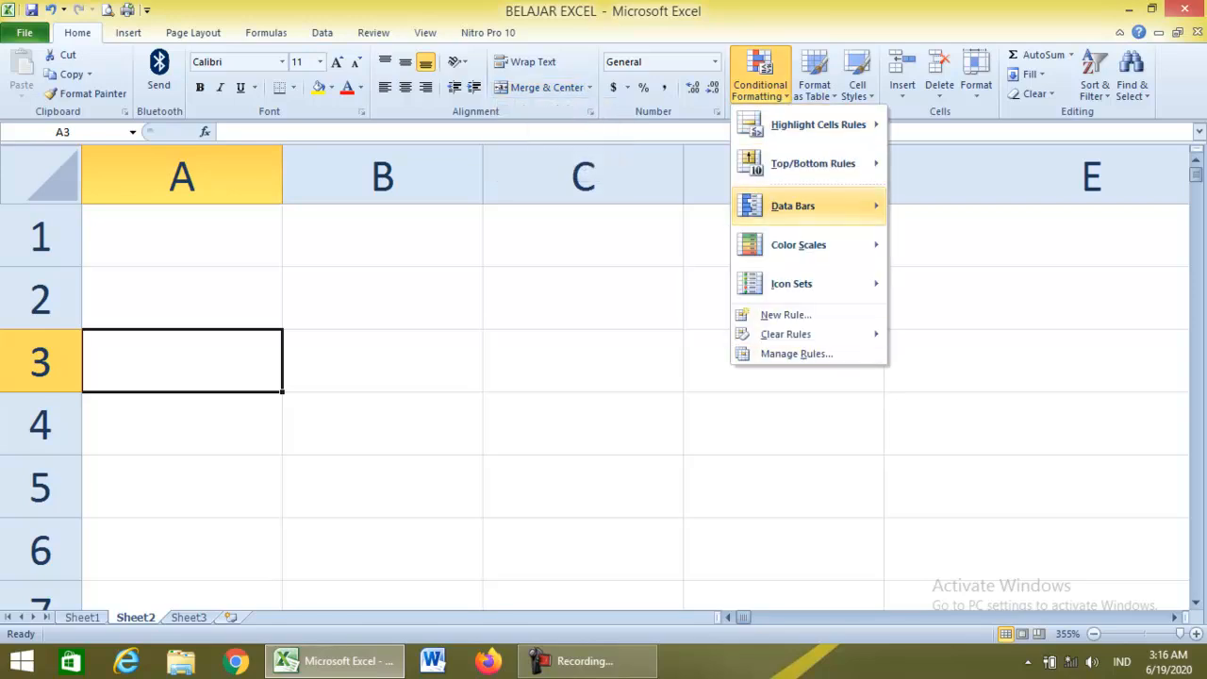
mouse_move(818, 124)
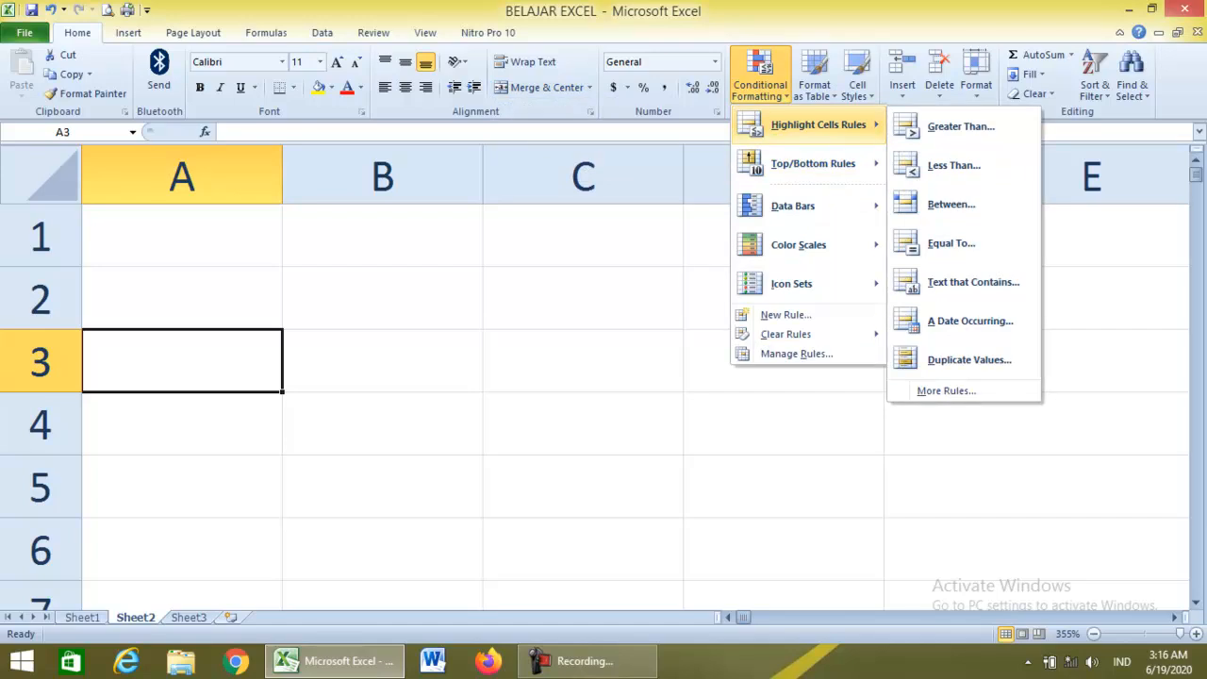
left_click(969, 360)
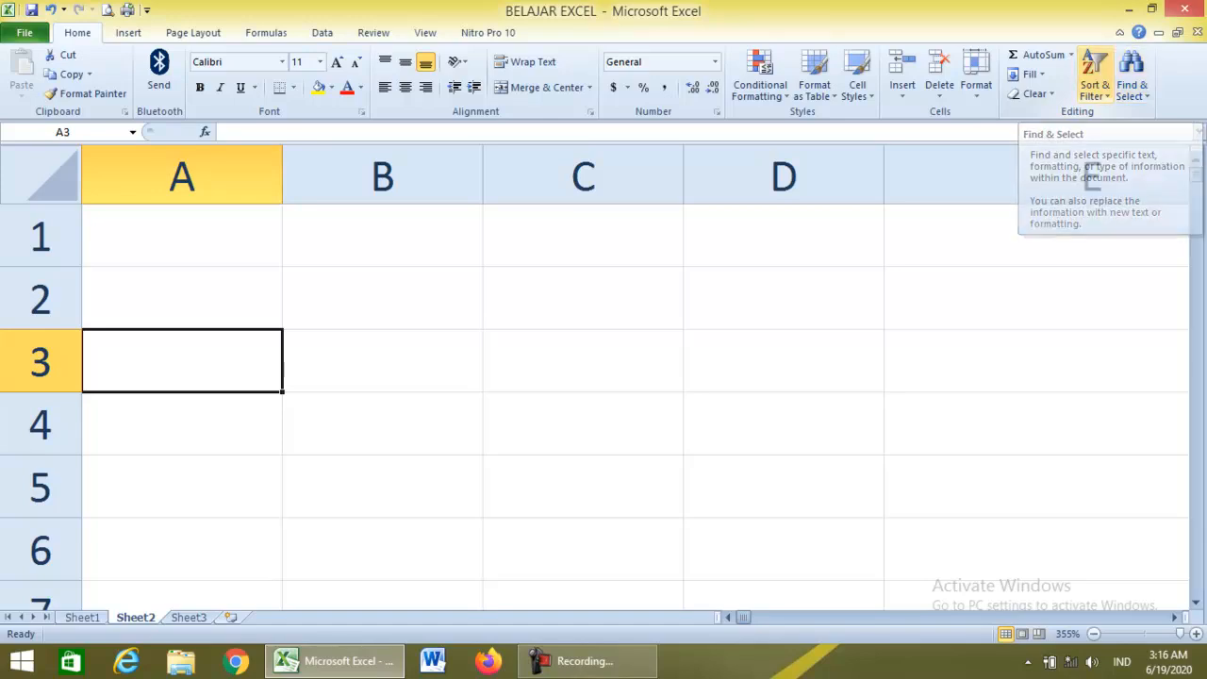
key("ctrl+Page_Up")
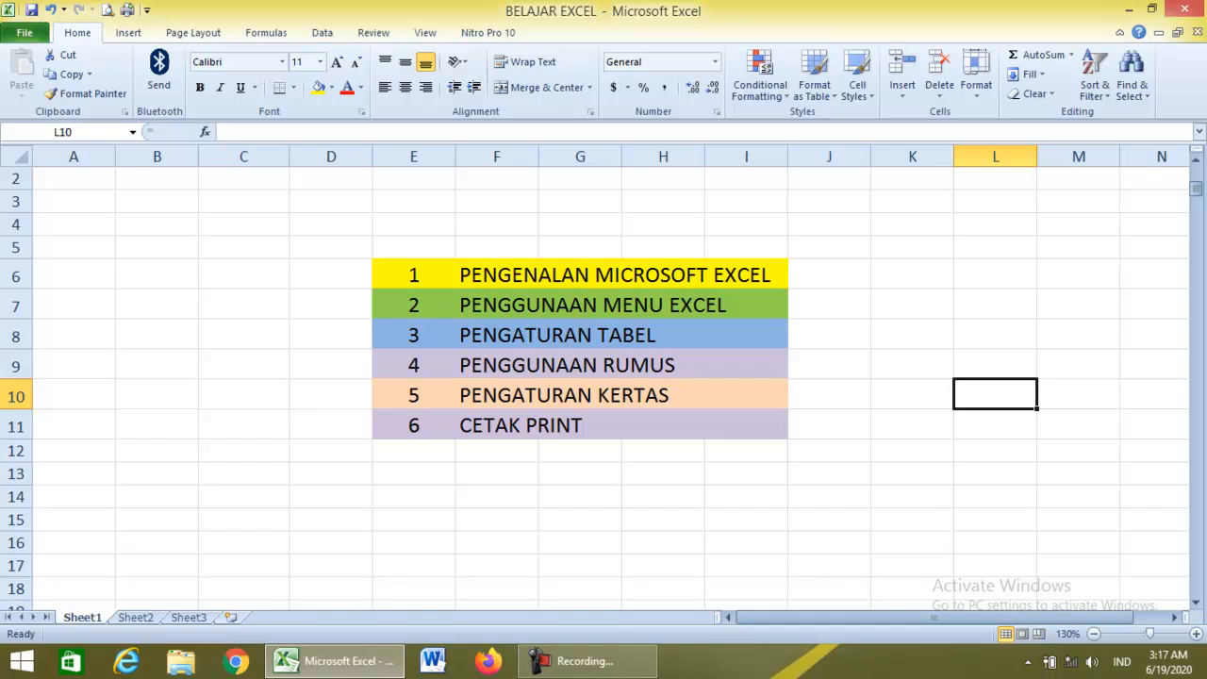
On Sheet2, enter the title 'DATA KEUANGAN SEKOLAH' in cell B1.
left_click(243, 274)
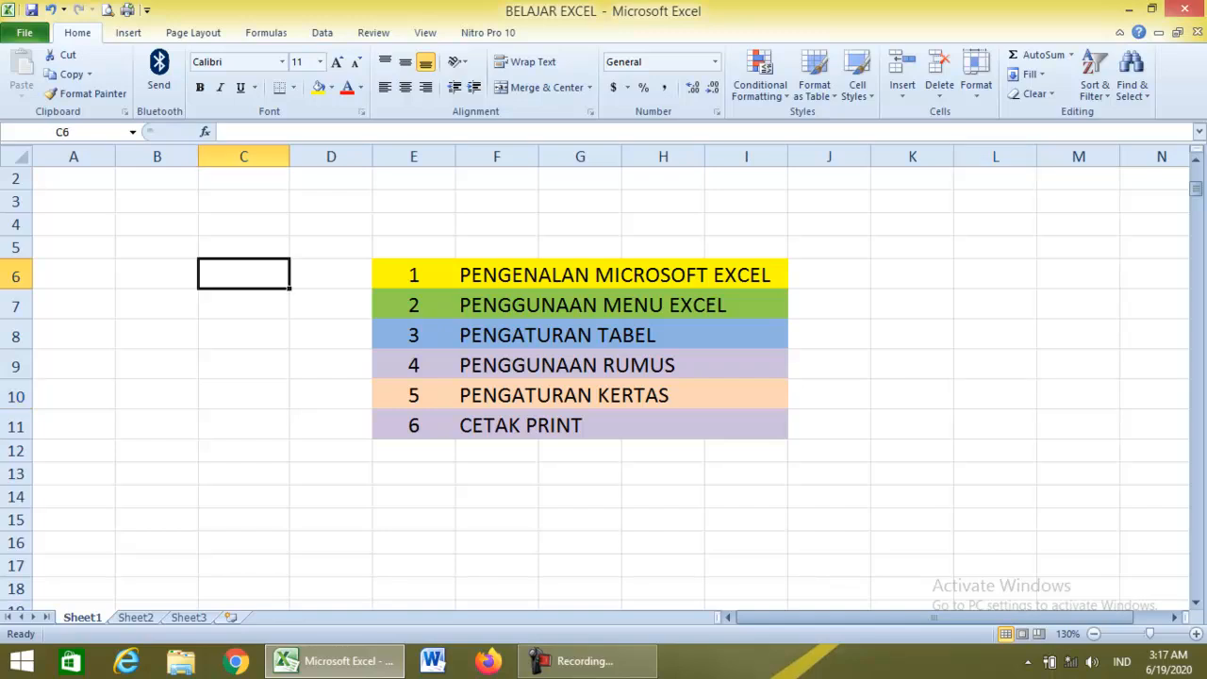
left_click(136, 617)
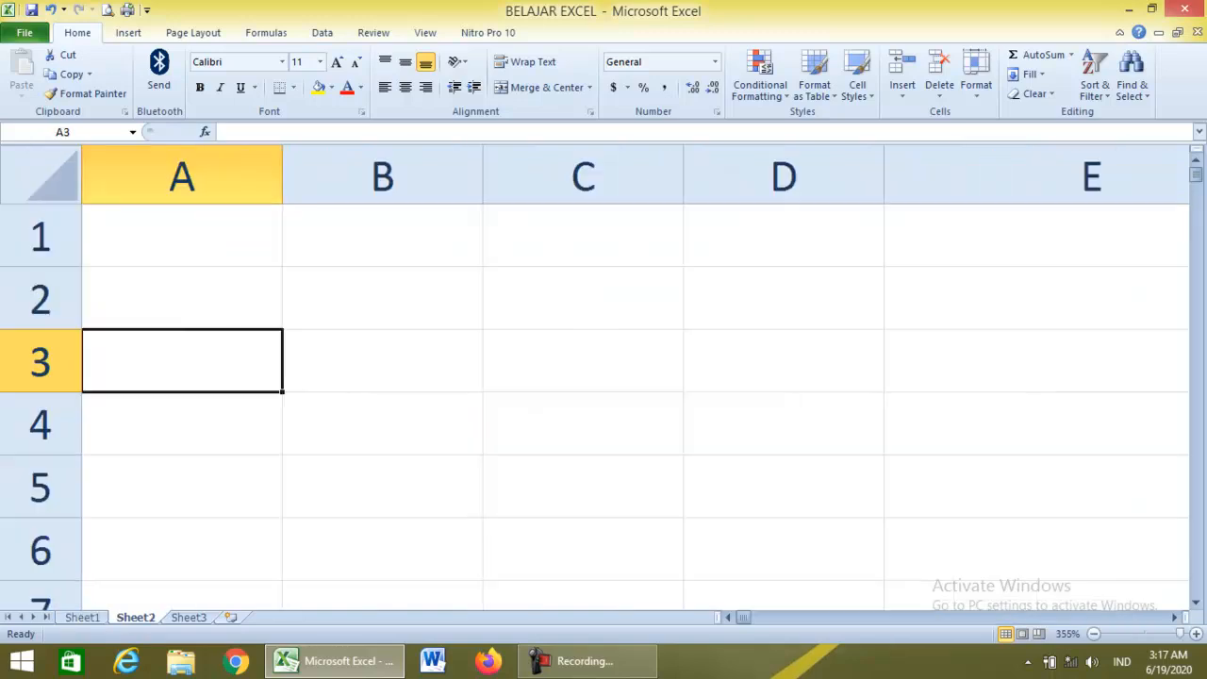
left_click(381, 235)
type("DAT")
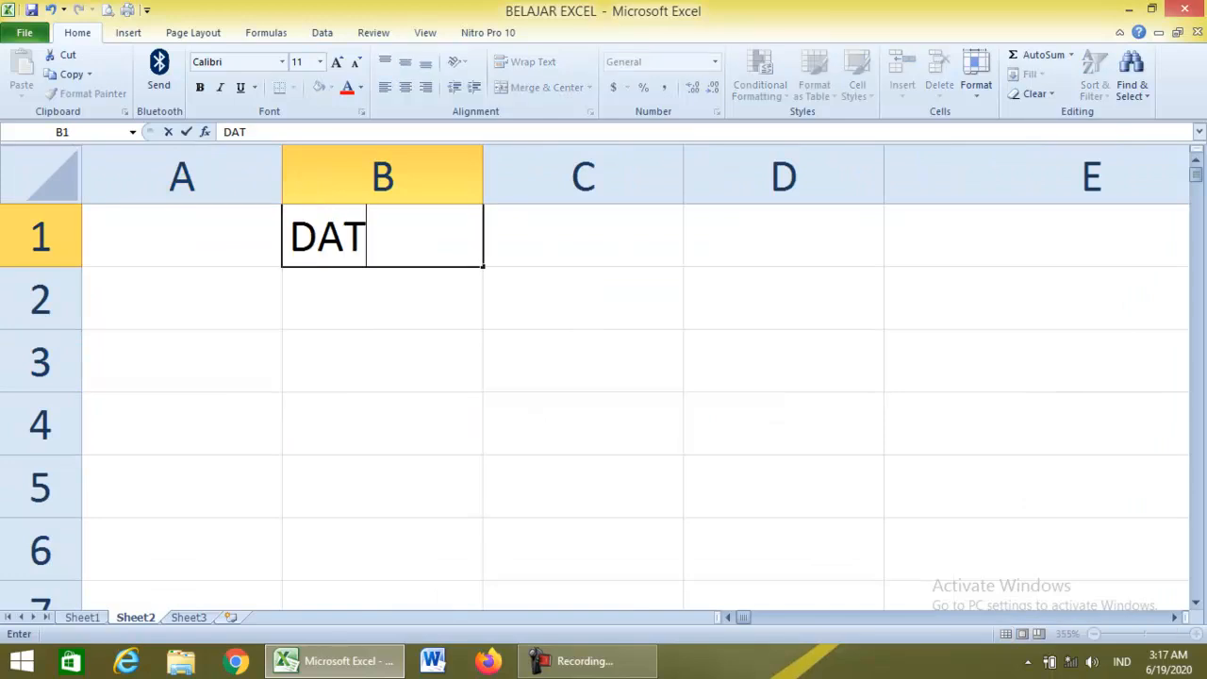
type("A KEUANGAN")
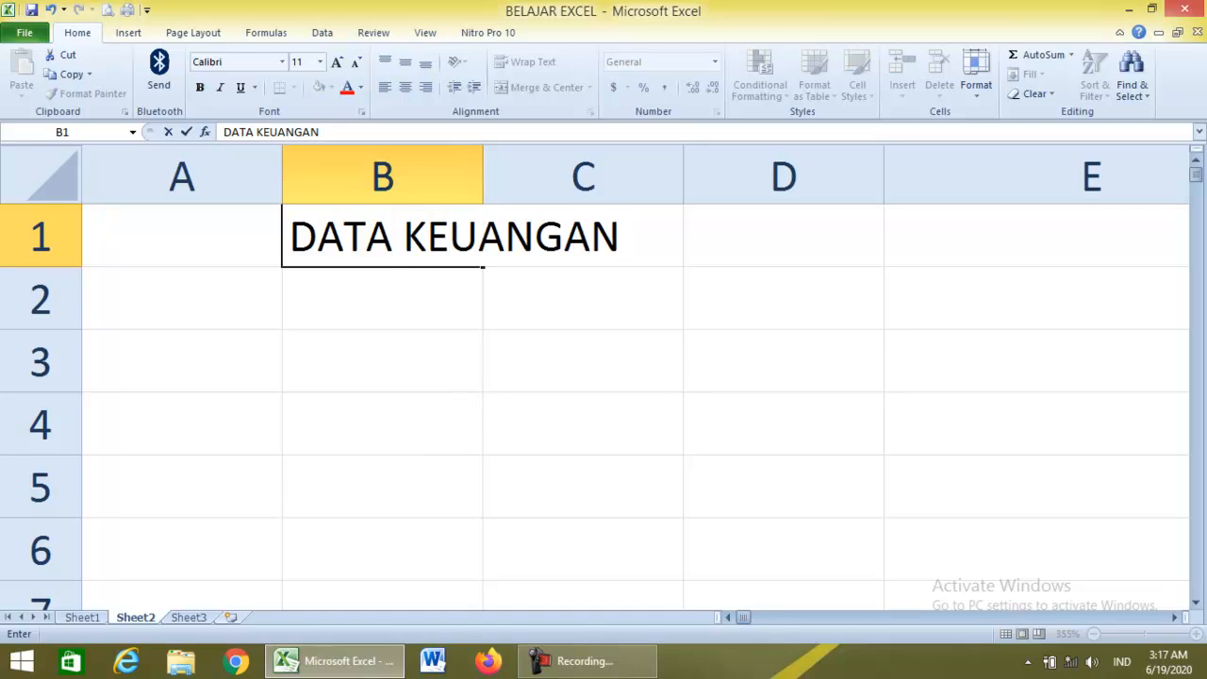
type(" SEKLO")
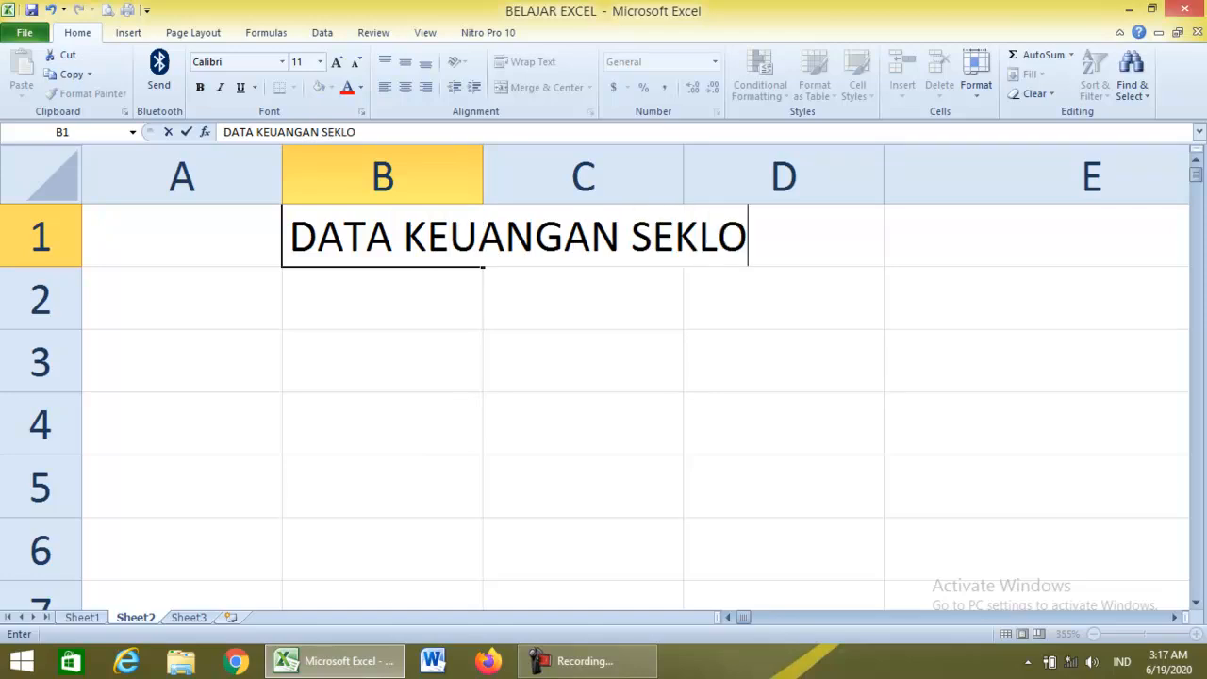
key("BackSpace")
key("BackSpace")
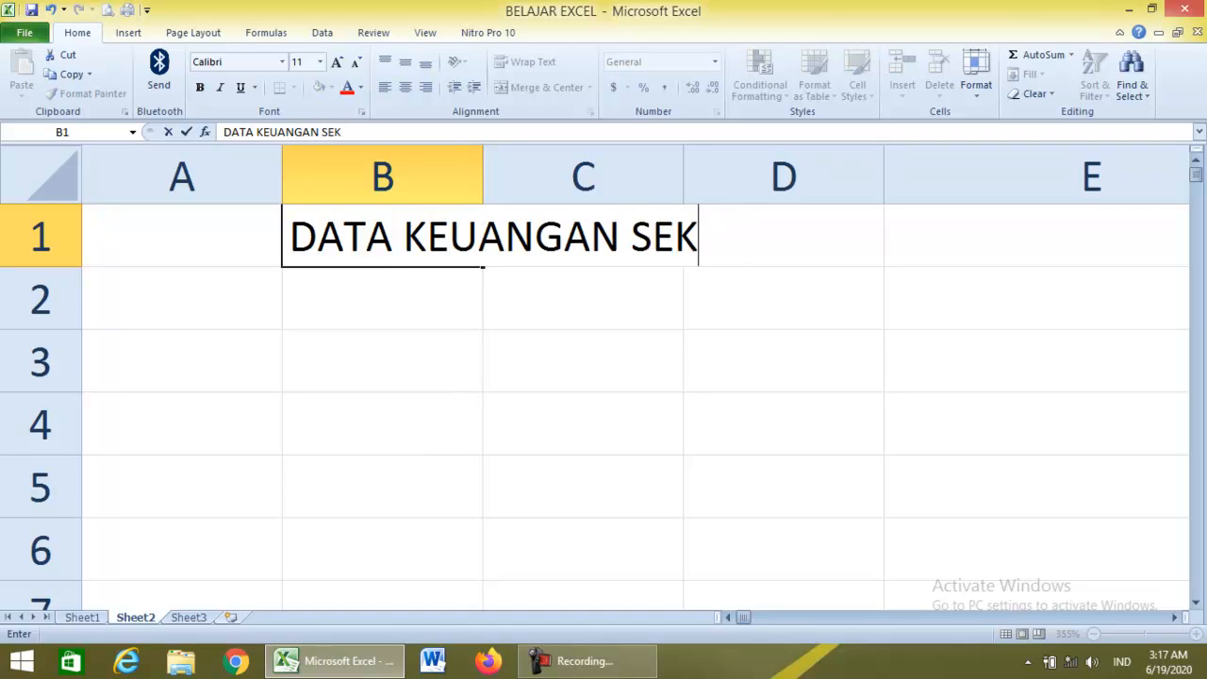
type("OLAH")
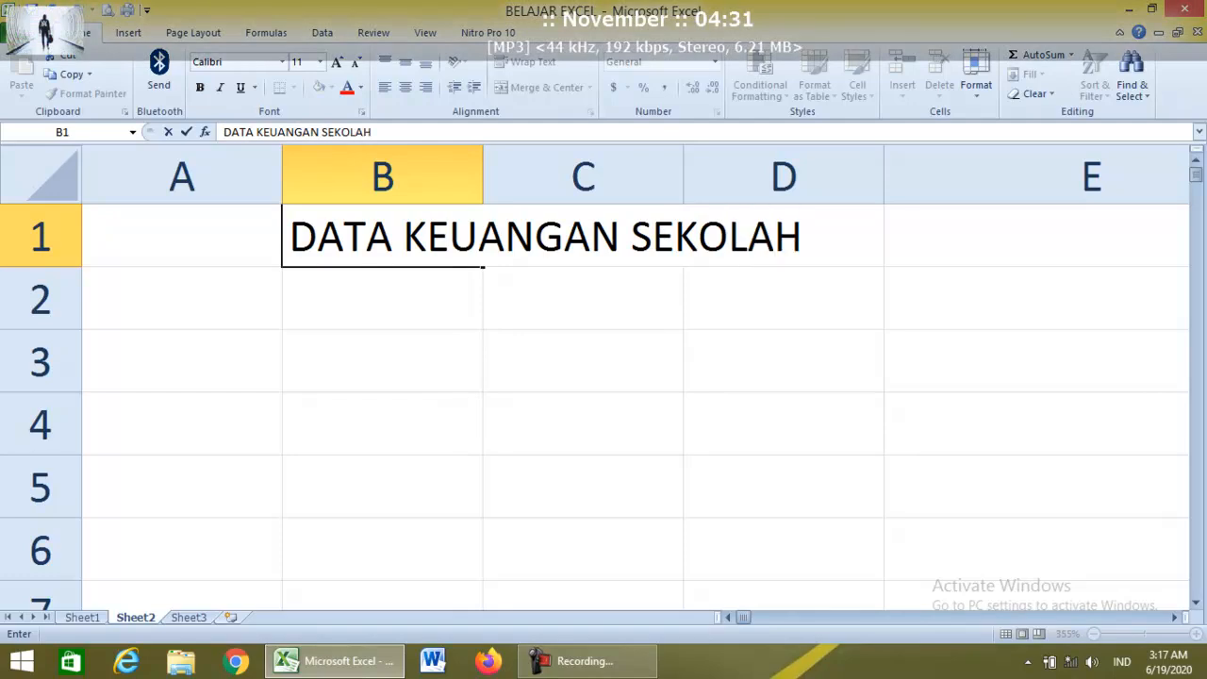
key("Return")
Enter the headers No, Nama Siswa and Jenis Pembayaran in B3:D3.
key("Down")
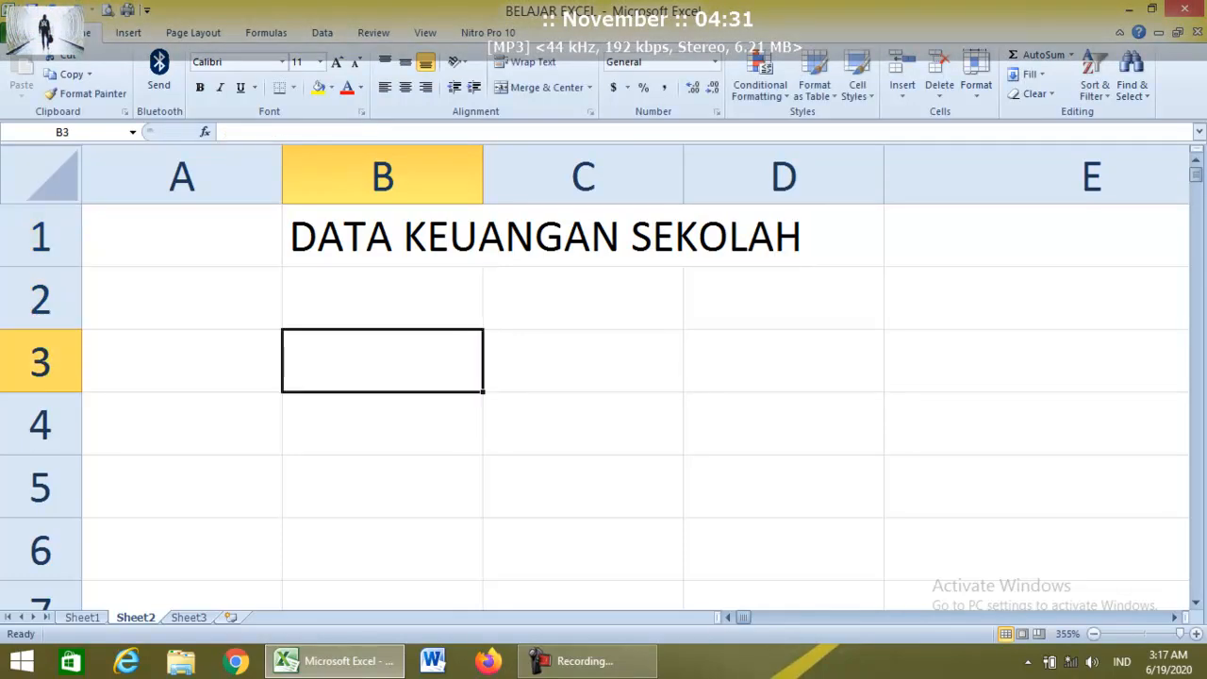
type("No")
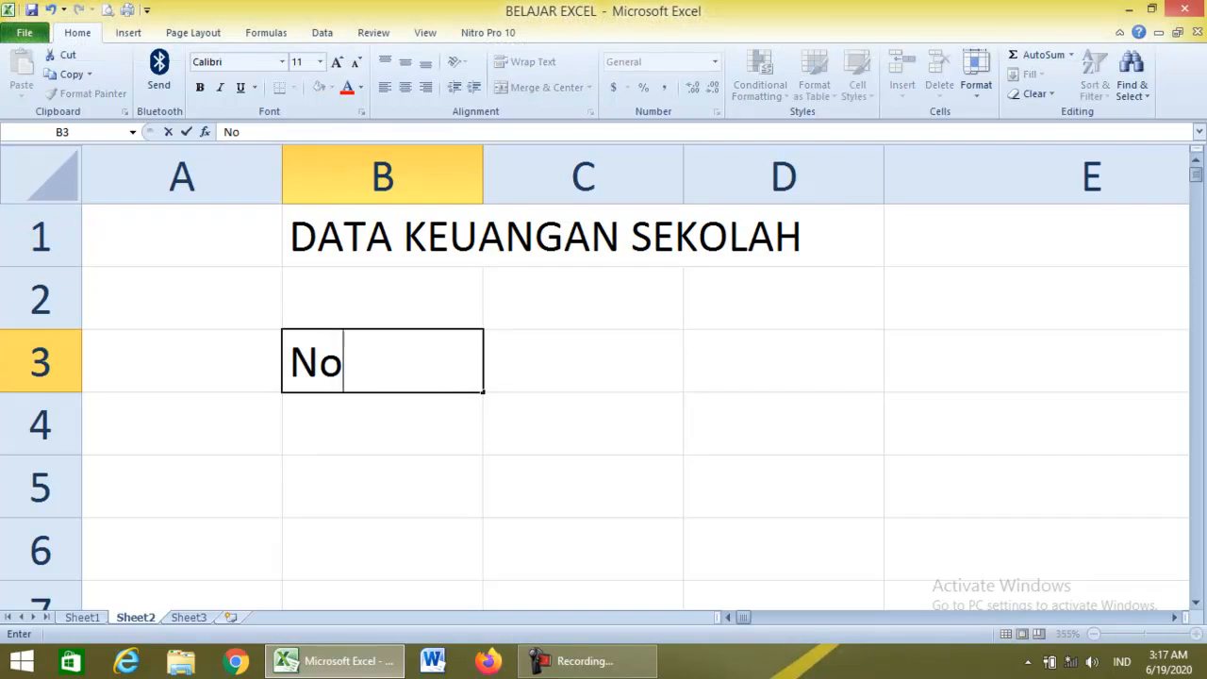
key("Tab")
type("Nama ")
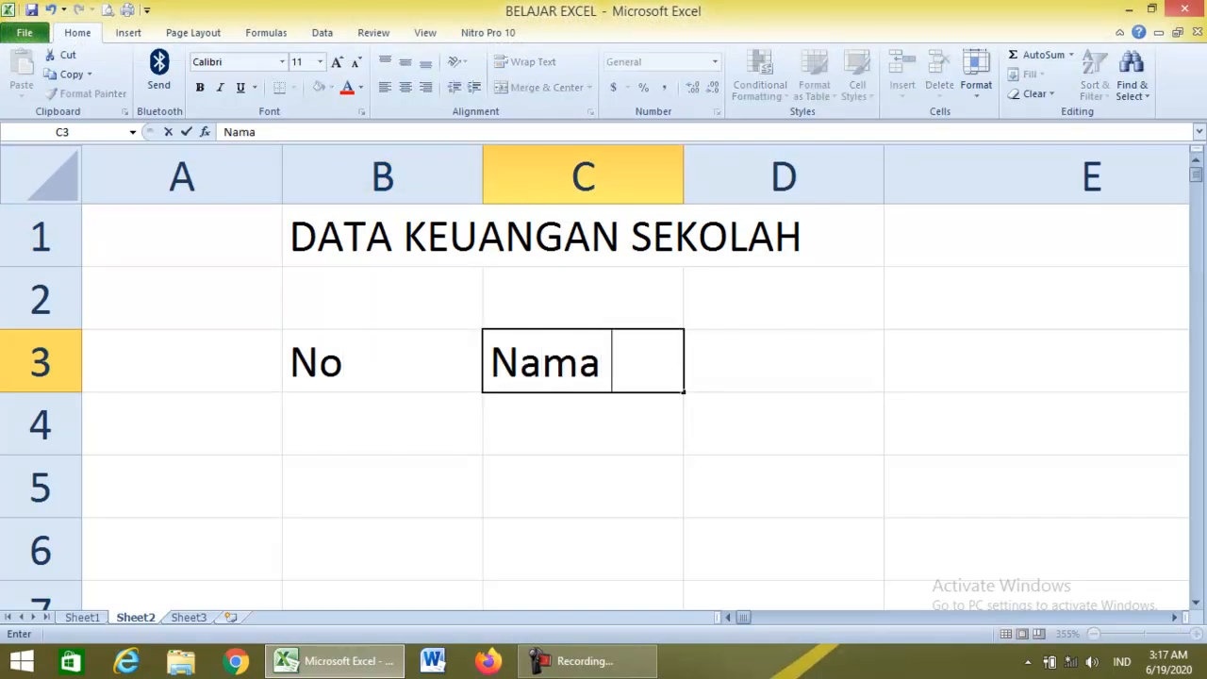
type("Siswa")
key("Tab")
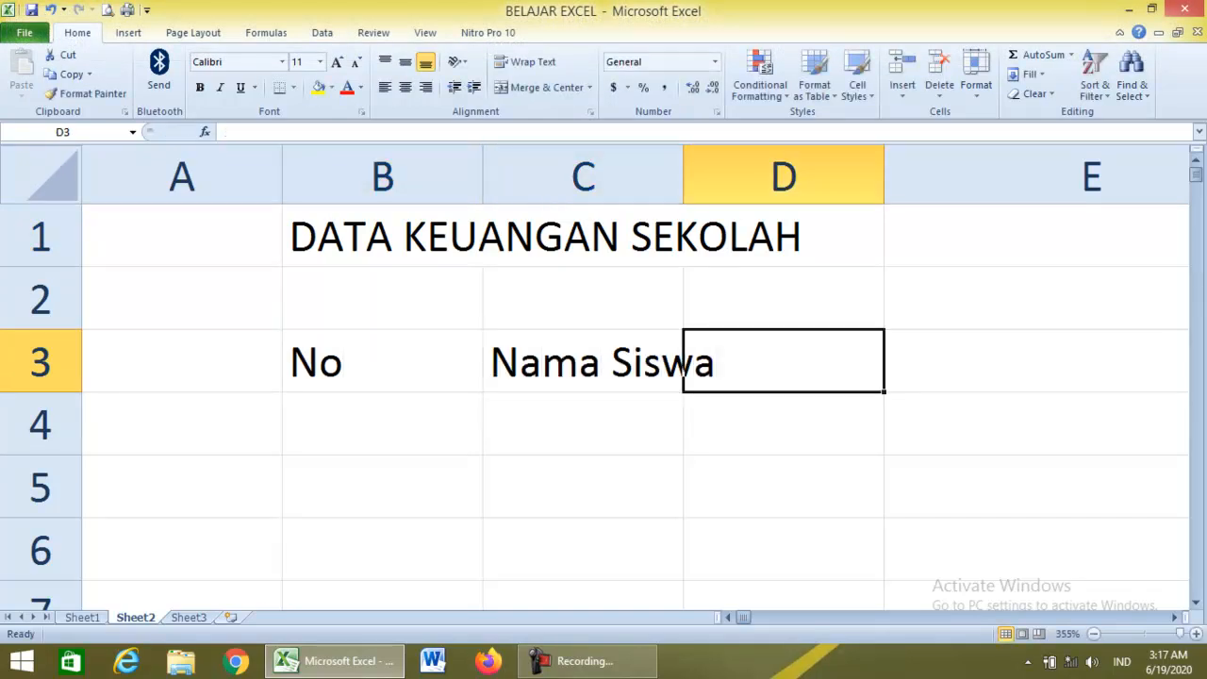
type("Jenis Pemb")
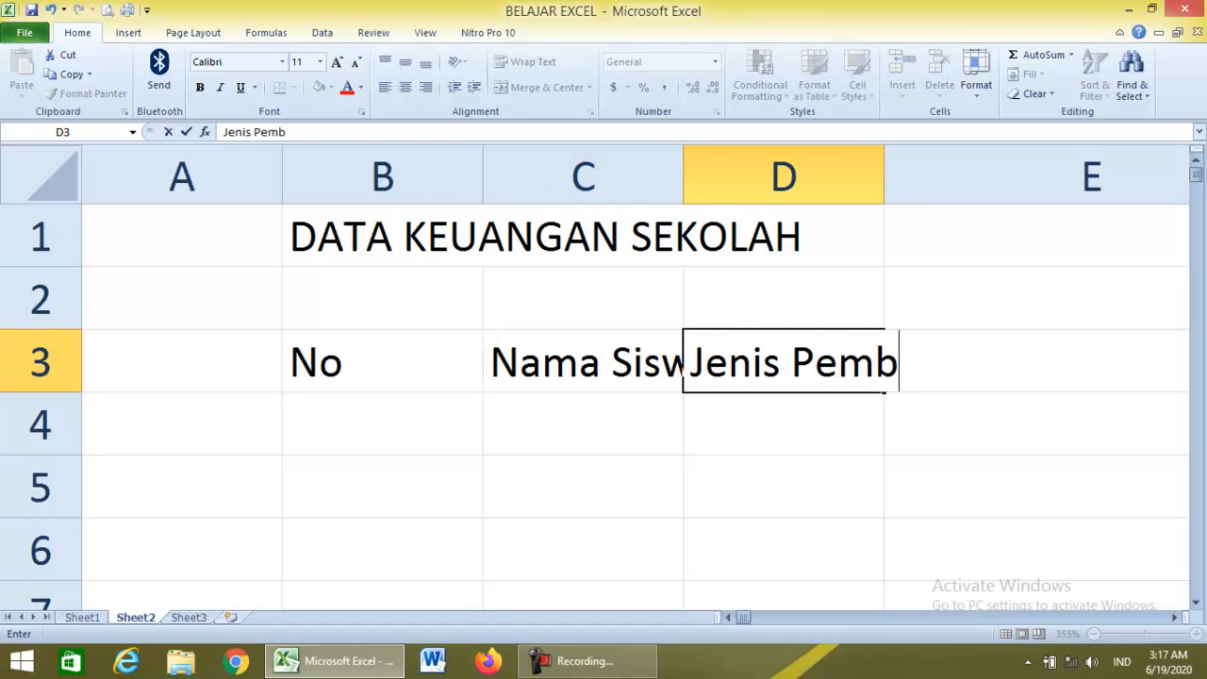
type("ayaran")
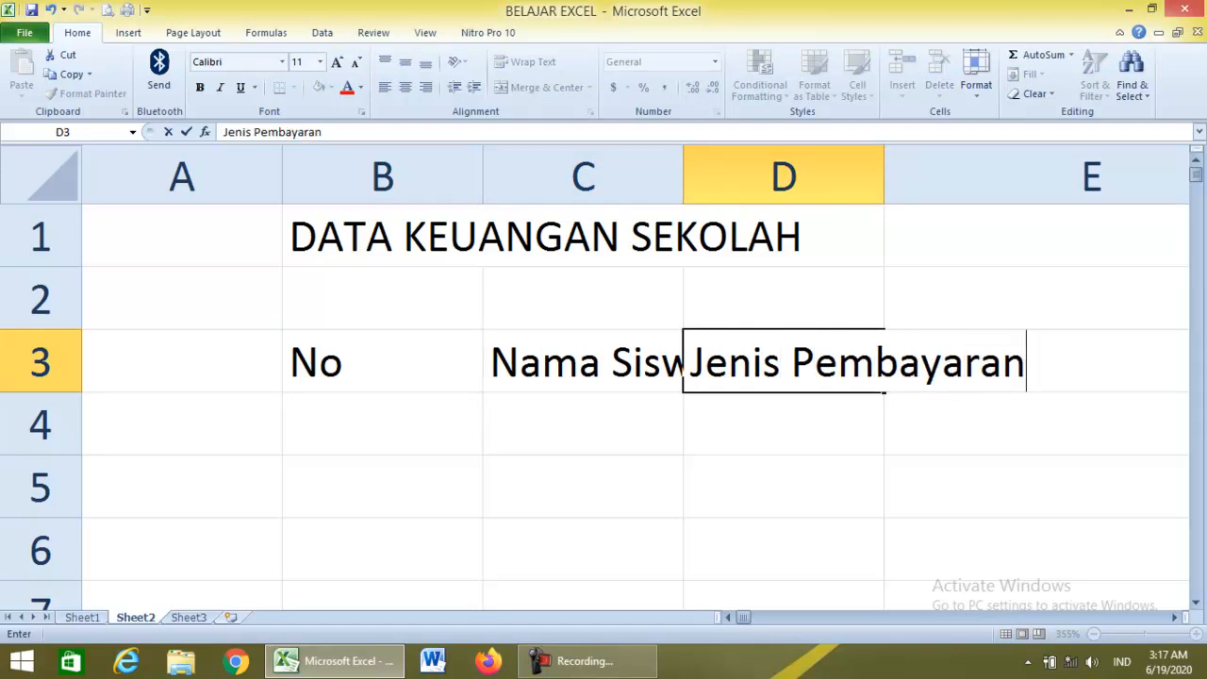
key("Return")
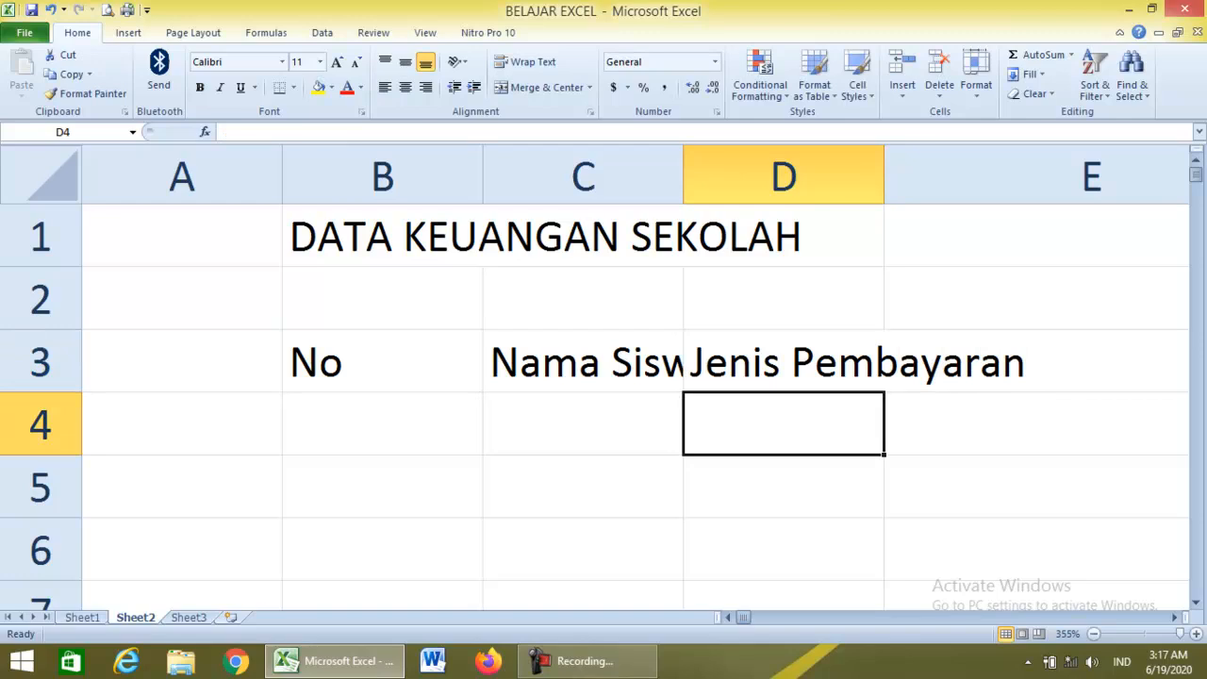
Check the No and Nama Siswa headers in B3 and C3, where Nama Siswa is cut off.
left_click(382, 361)
left_click(583, 361)
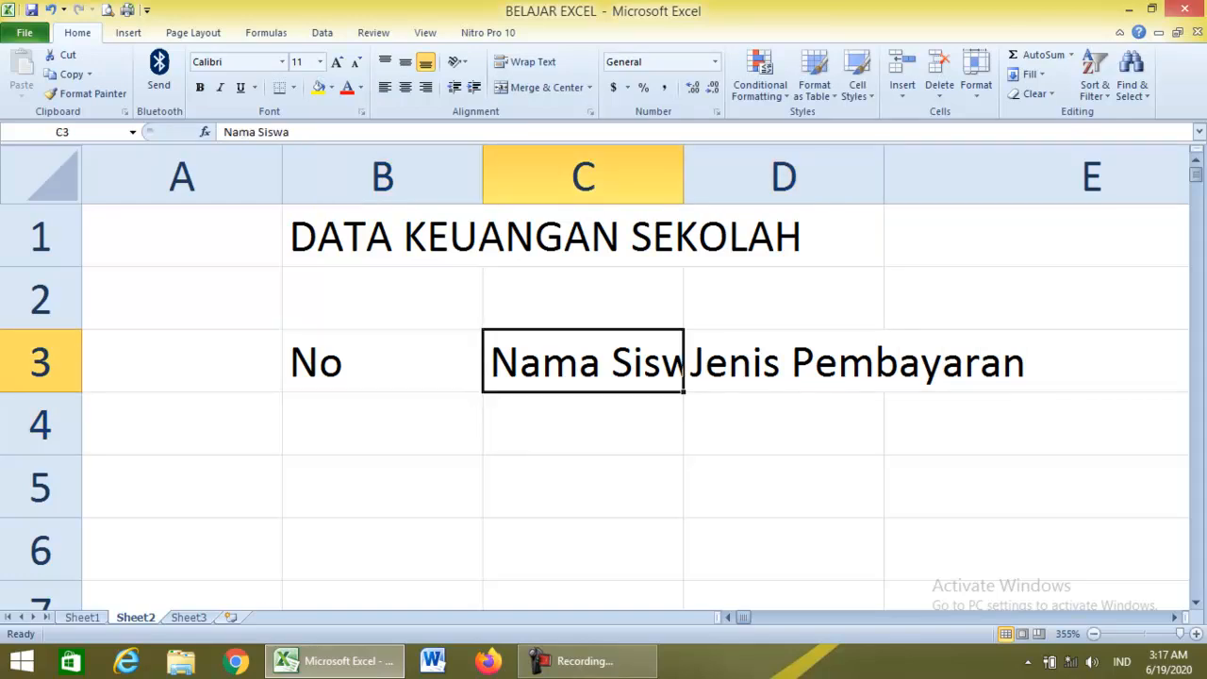
left_click(382, 361)
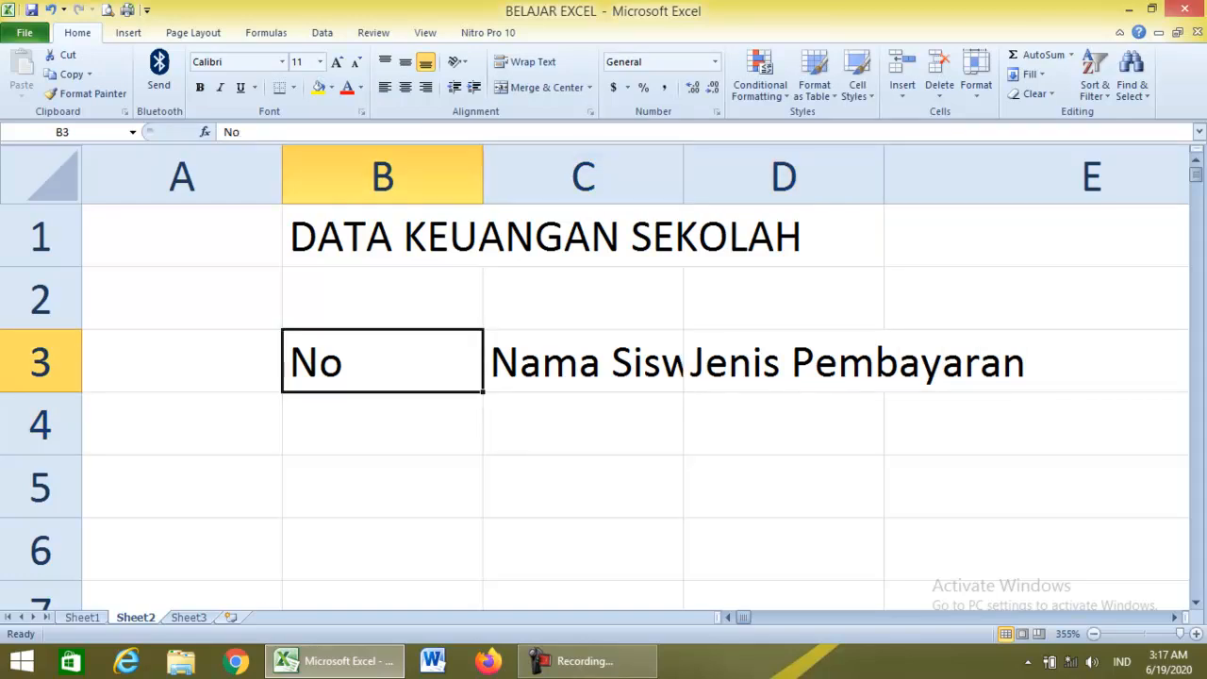
left_click(583, 361)
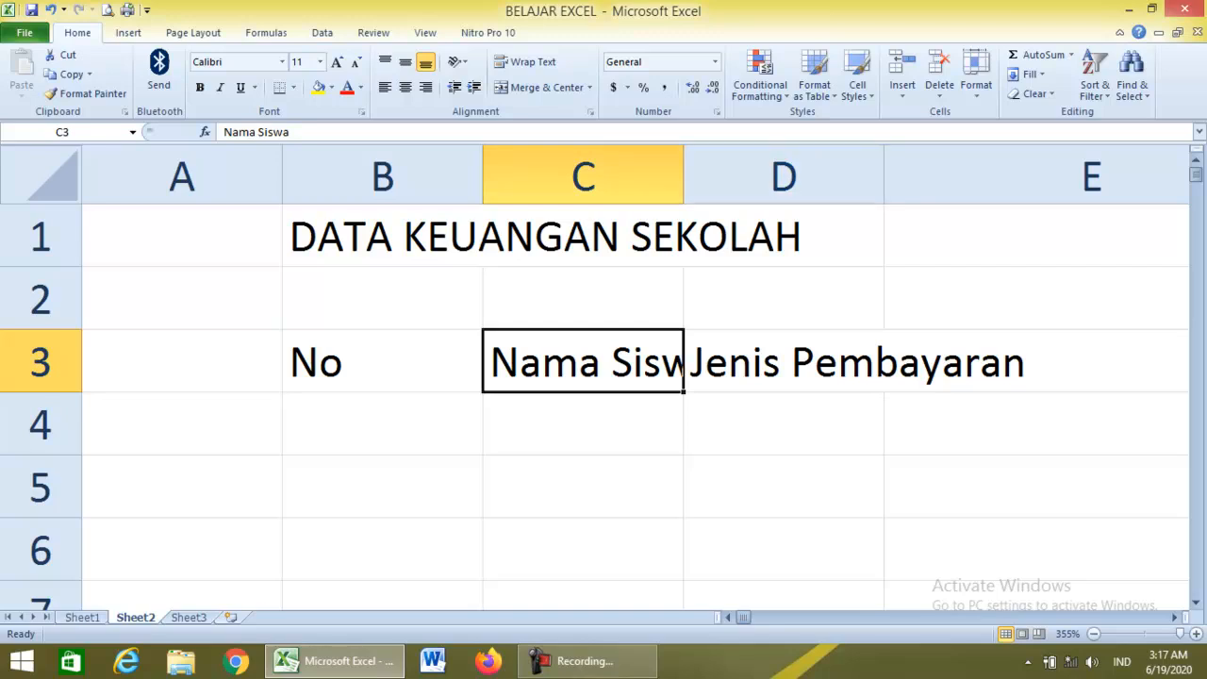
Widen columns C and D to fit Nama Siswa and Jenis Pembayaran.
left_click_drag(683, 174, 783, 174)
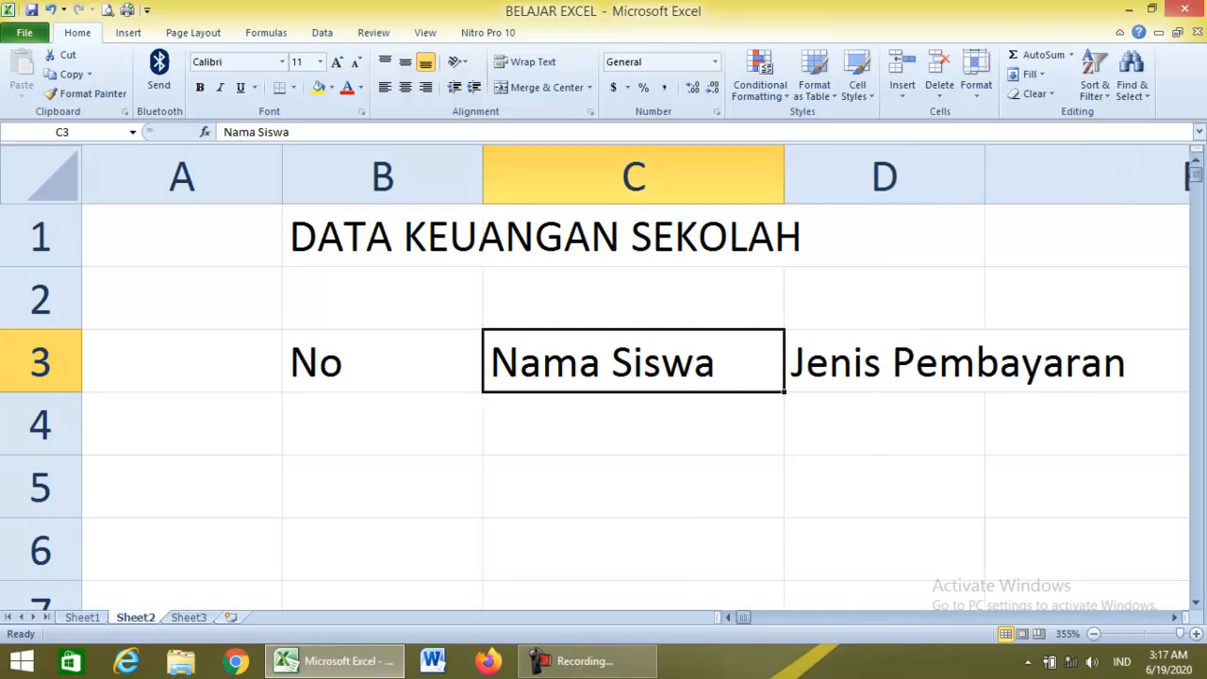
left_click(885, 362)
left_click_drag(984, 176, 1143, 176)
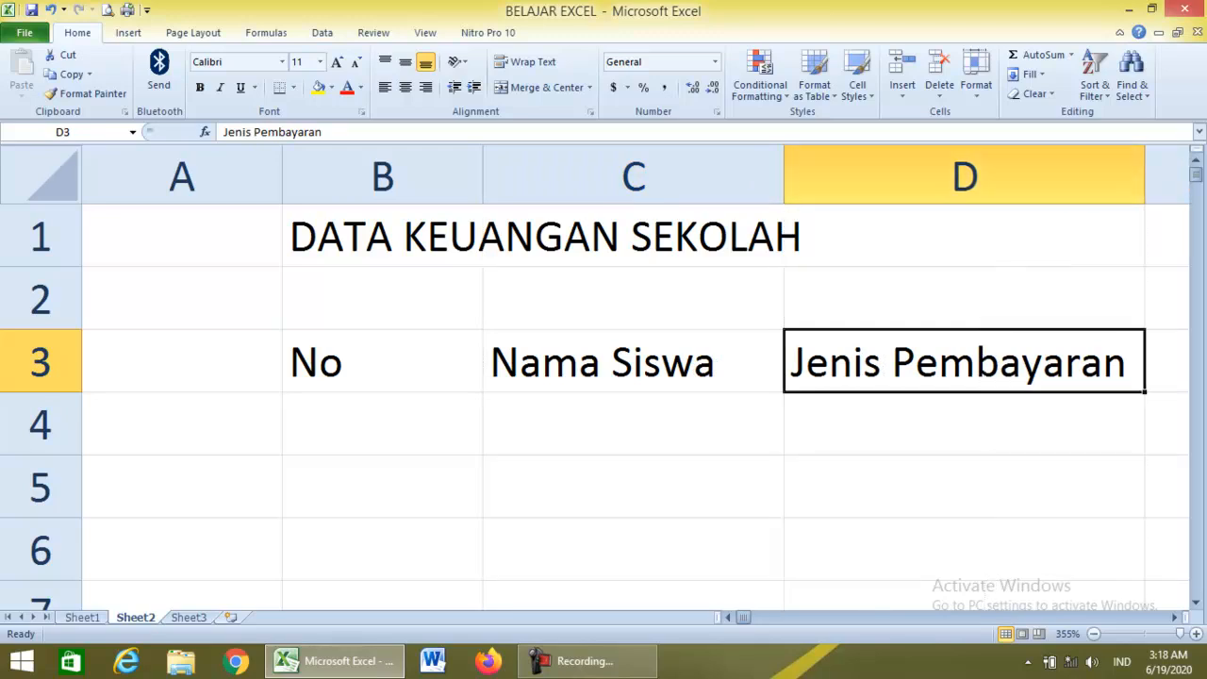
Select the whole worksheet and delete all of Sheet2's content.
key("shift+Left")
key("shift+Left")
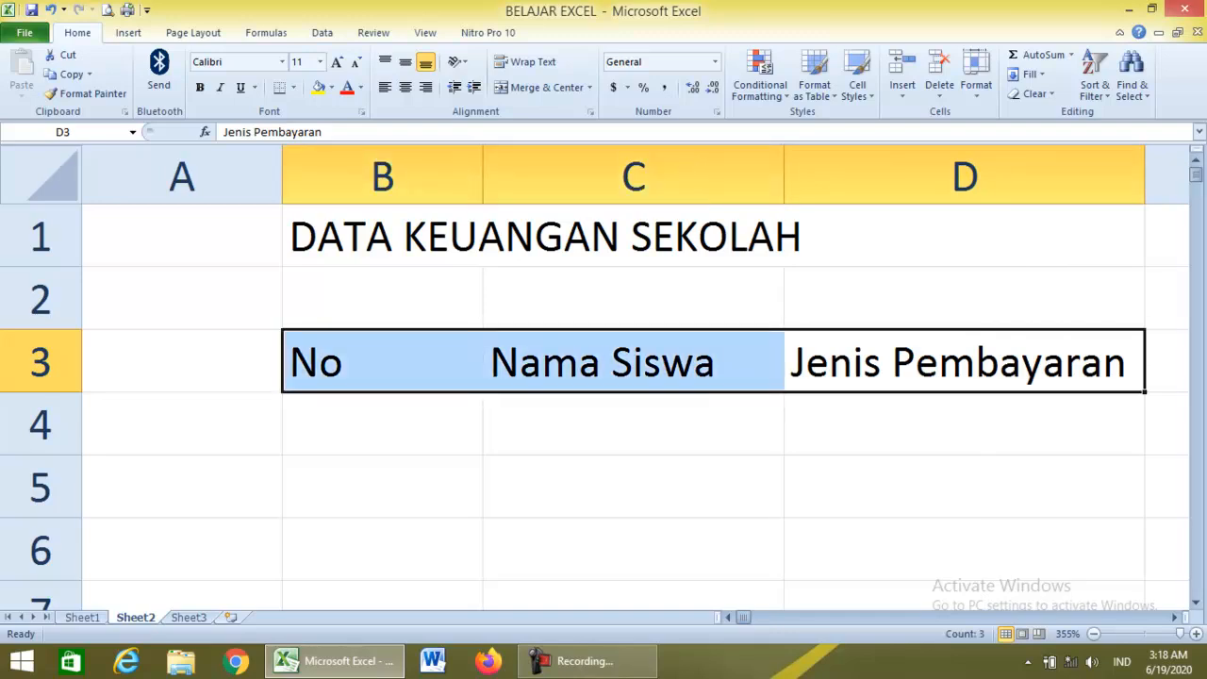
left_click(381, 424)
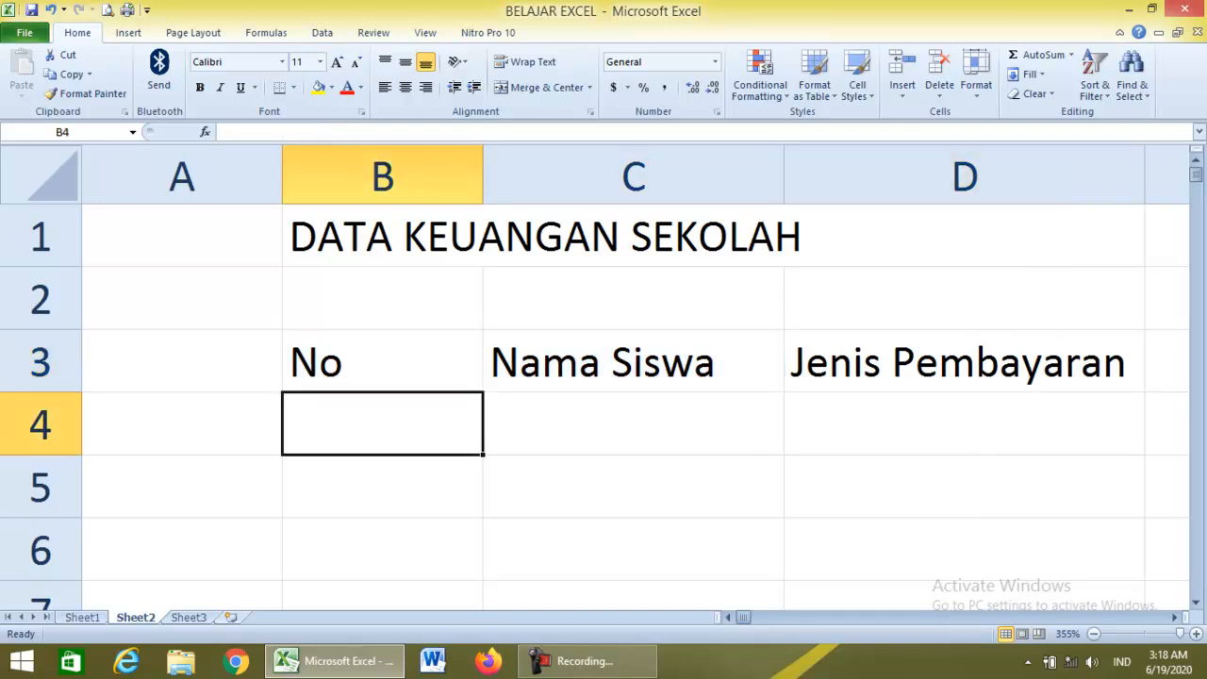
key("ctrl+a")
key("Delete")
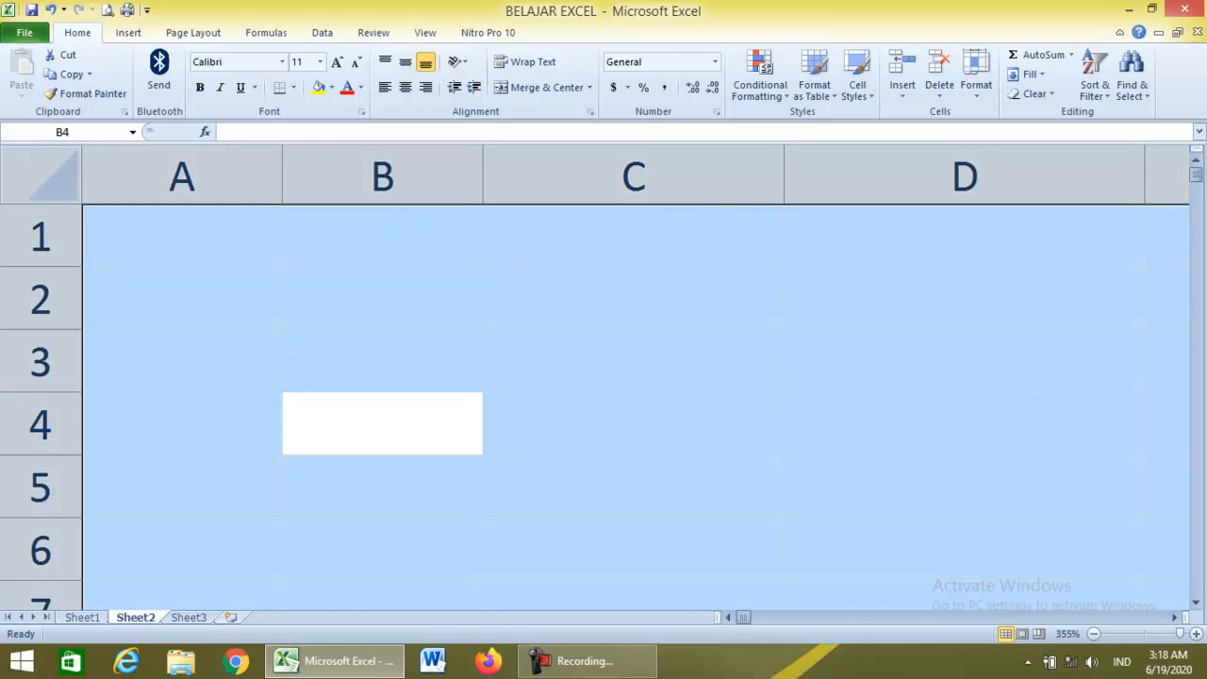
left_click(382, 487)
Open Sheet3 and inspect the title lines in B2, B3 and B4.
left_click(189, 618)
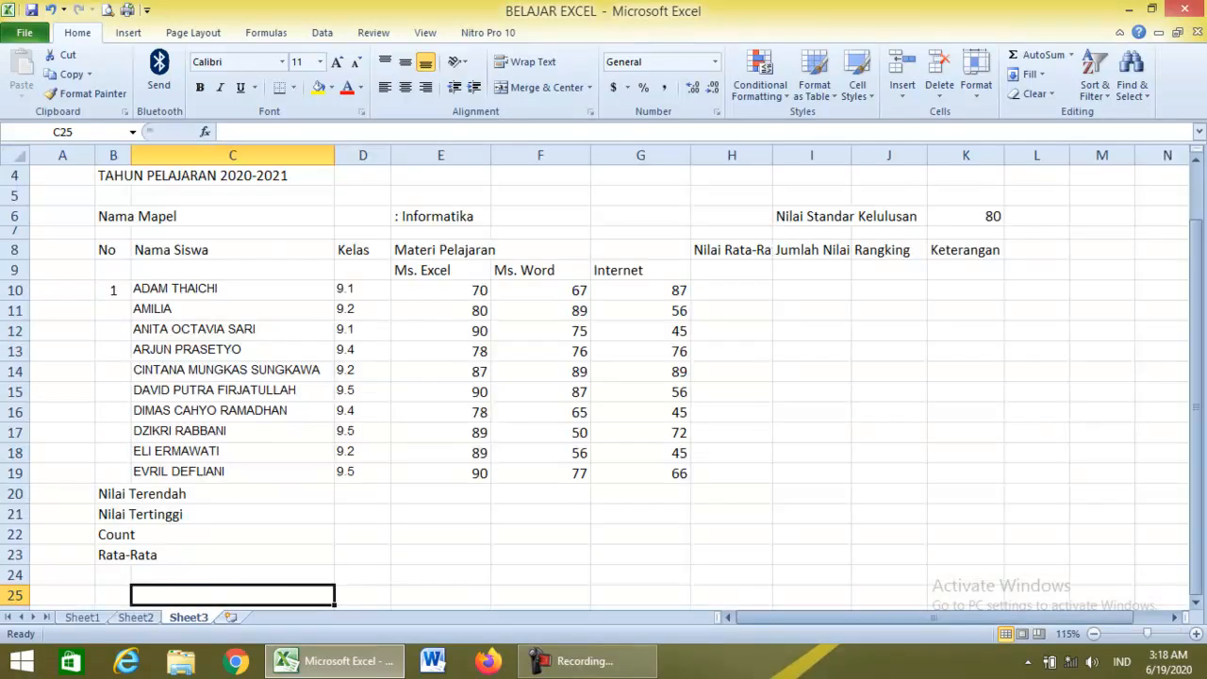
scroll(603, 377, "up", 1)
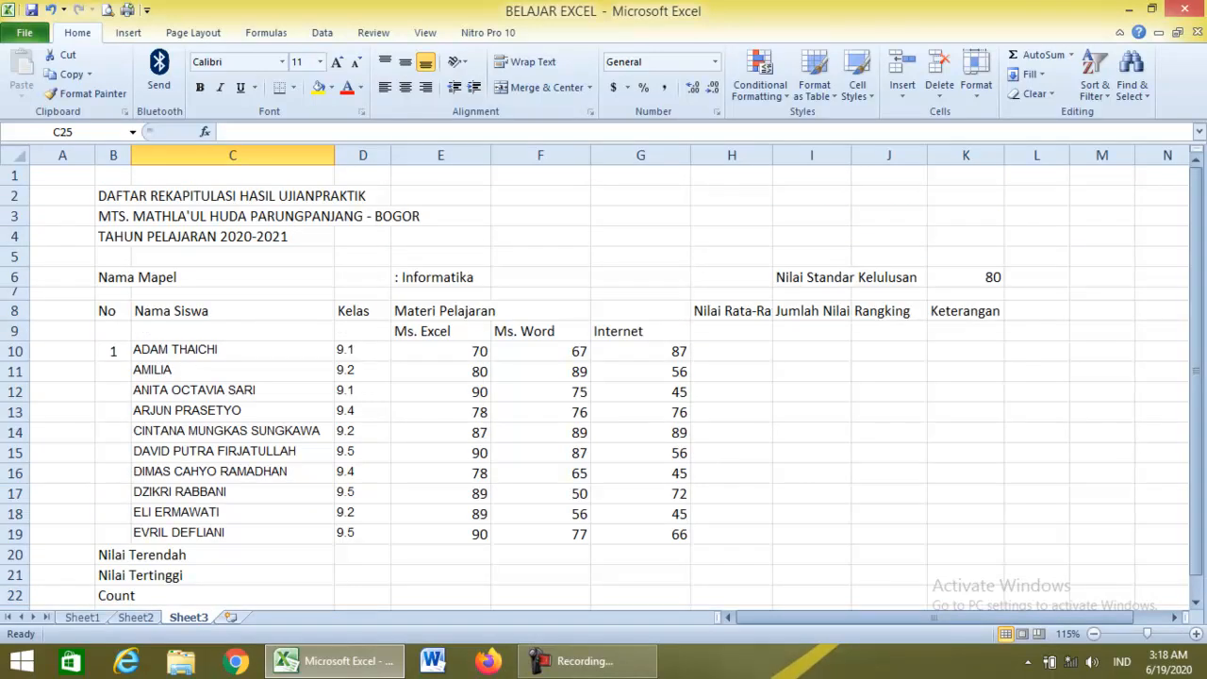
left_click(113, 196)
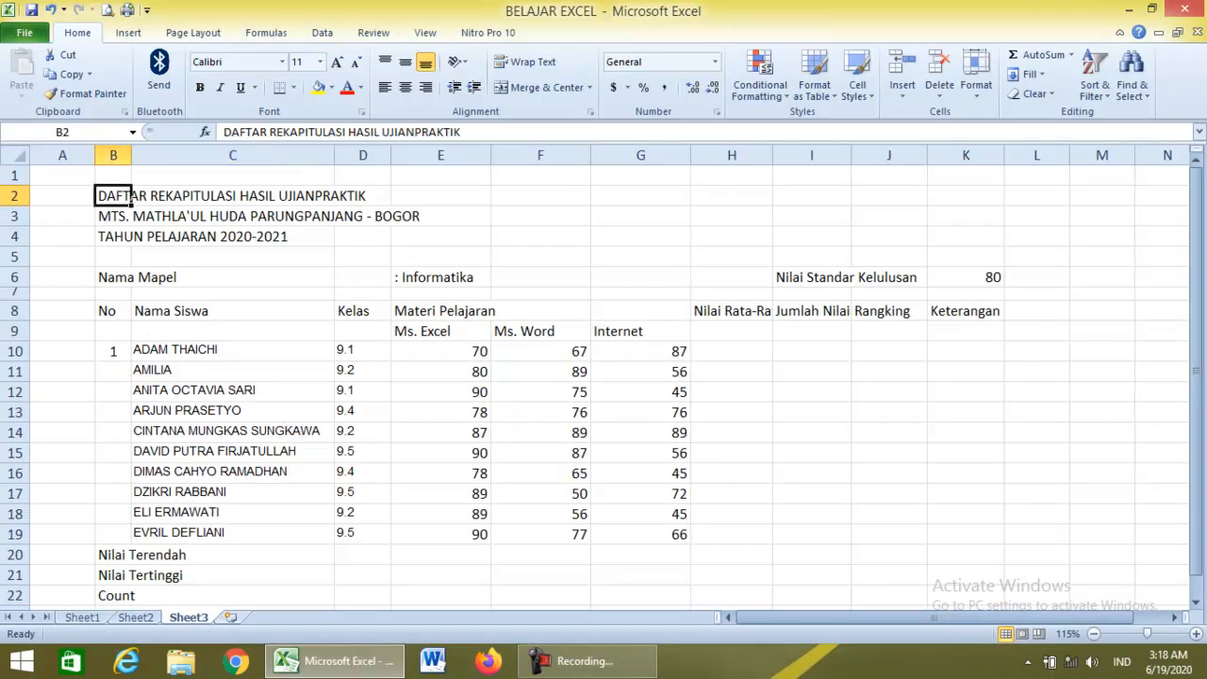
left_click(130, 216)
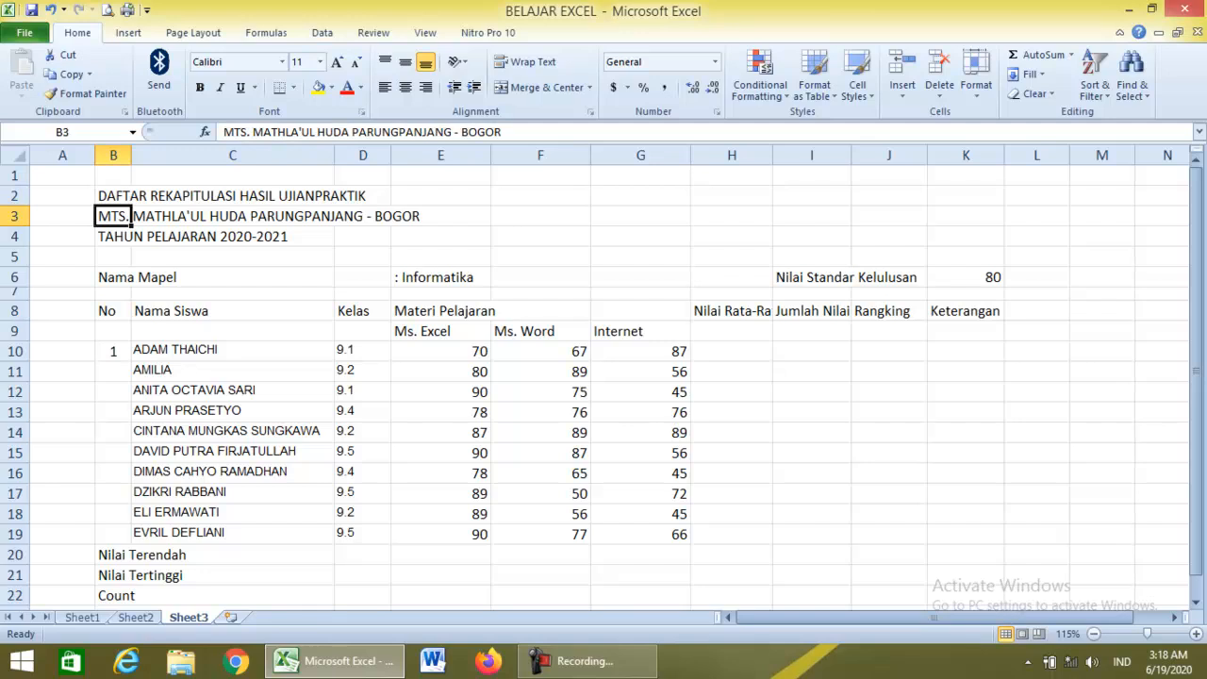
left_click(113, 237)
Re-check the B2–B4 title lines, then go back to Sheet1.
left_click(113, 196)
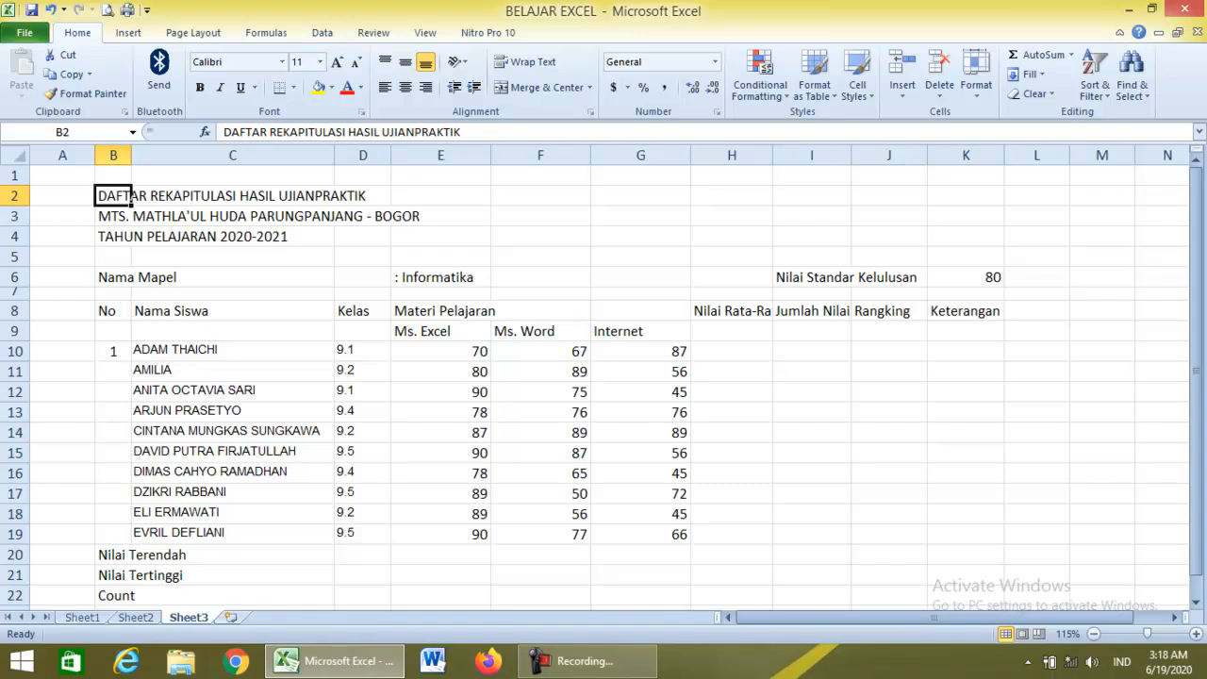
left_click(130, 216)
left_click(131, 238)
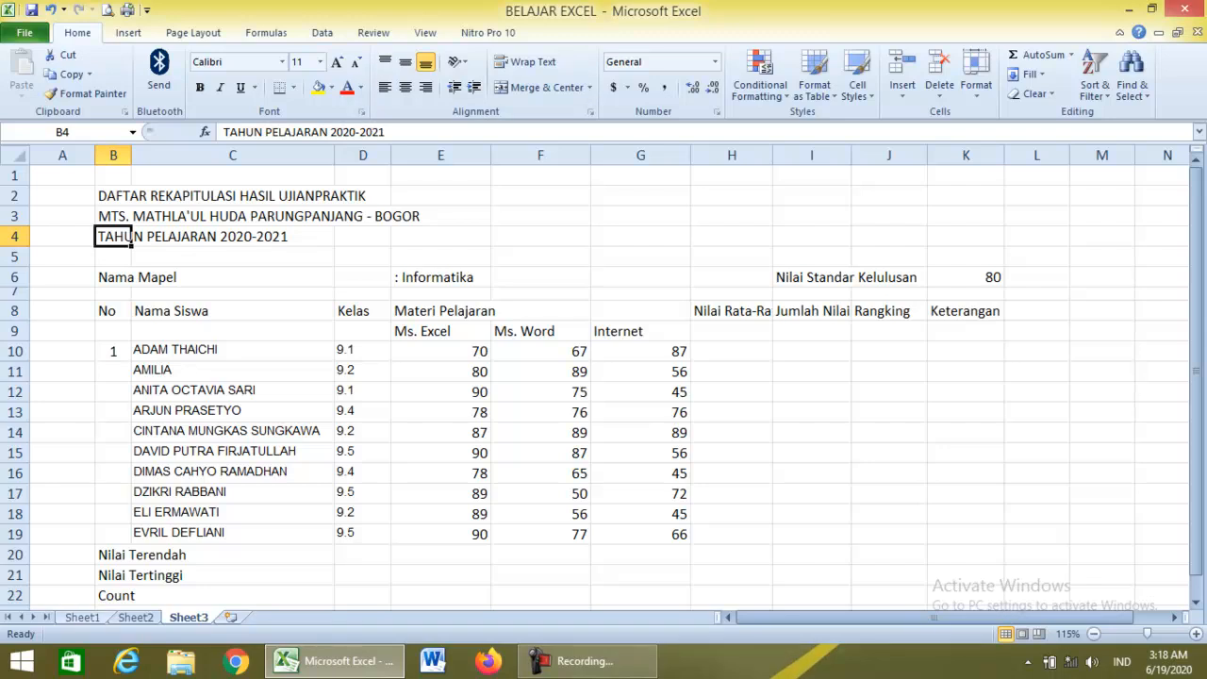
left_click(82, 617)
Rename Sheet1 to 'SUrat Keluar' and Sheet2 to 'Surat Masuk'.
right_click(82, 617)
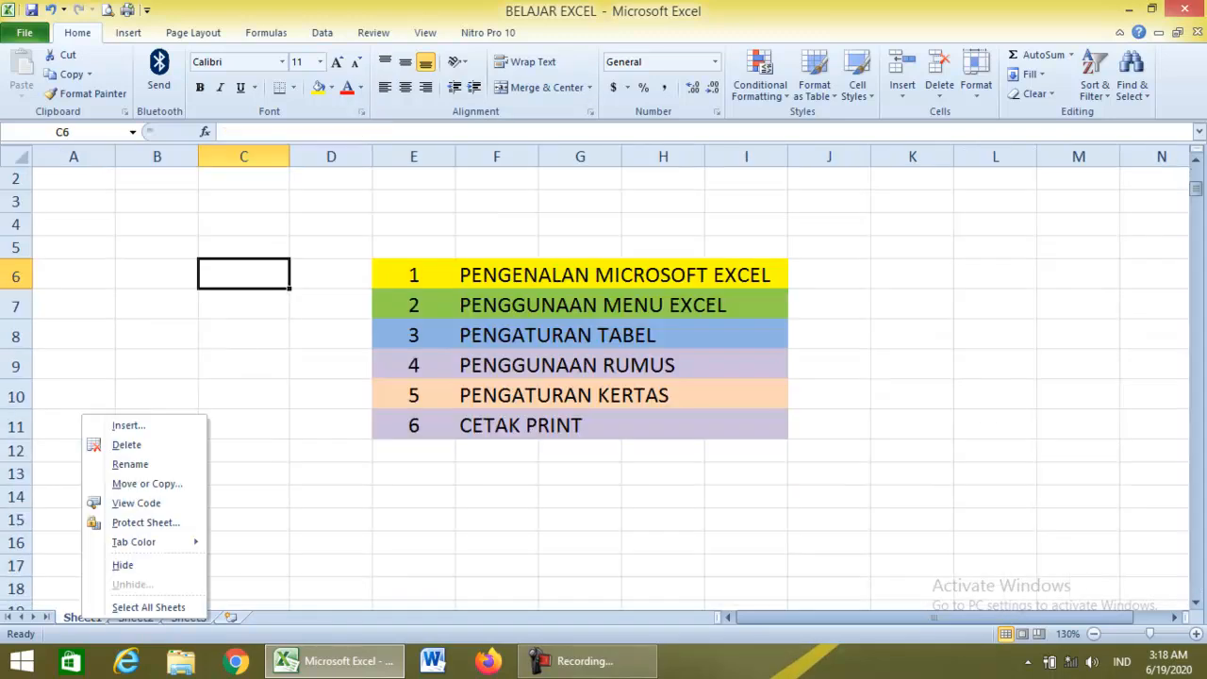
left_click(130, 464)
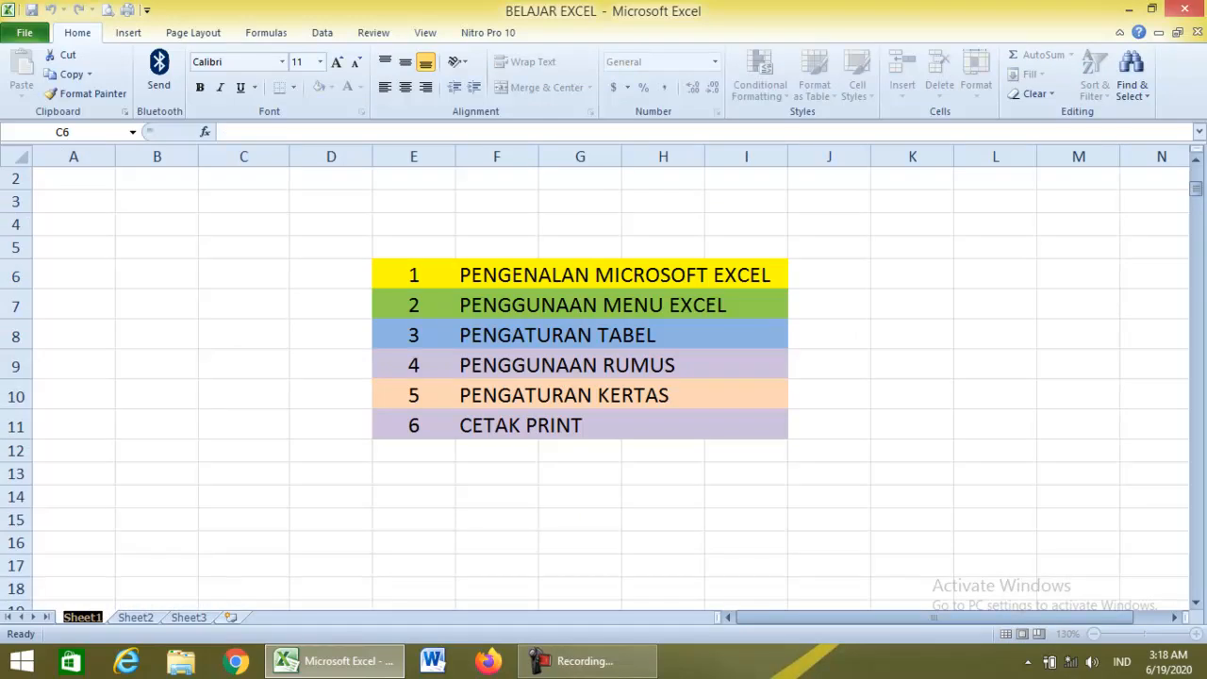
type("SUrat")
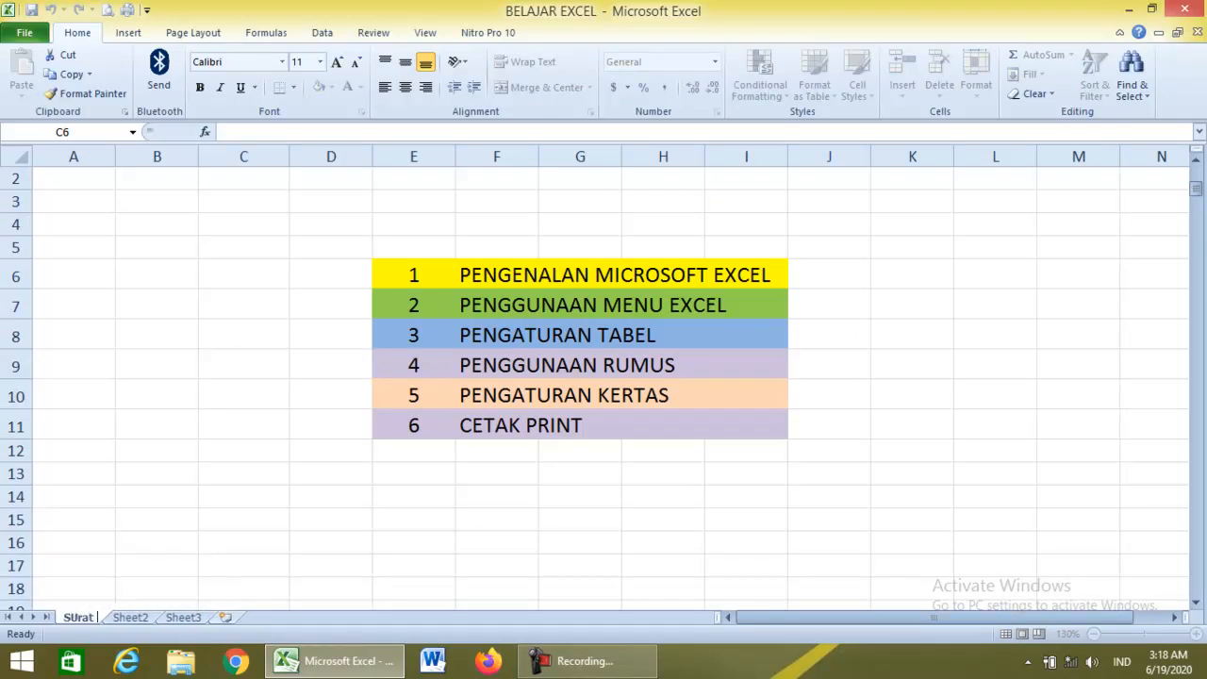
type(" Keluar")
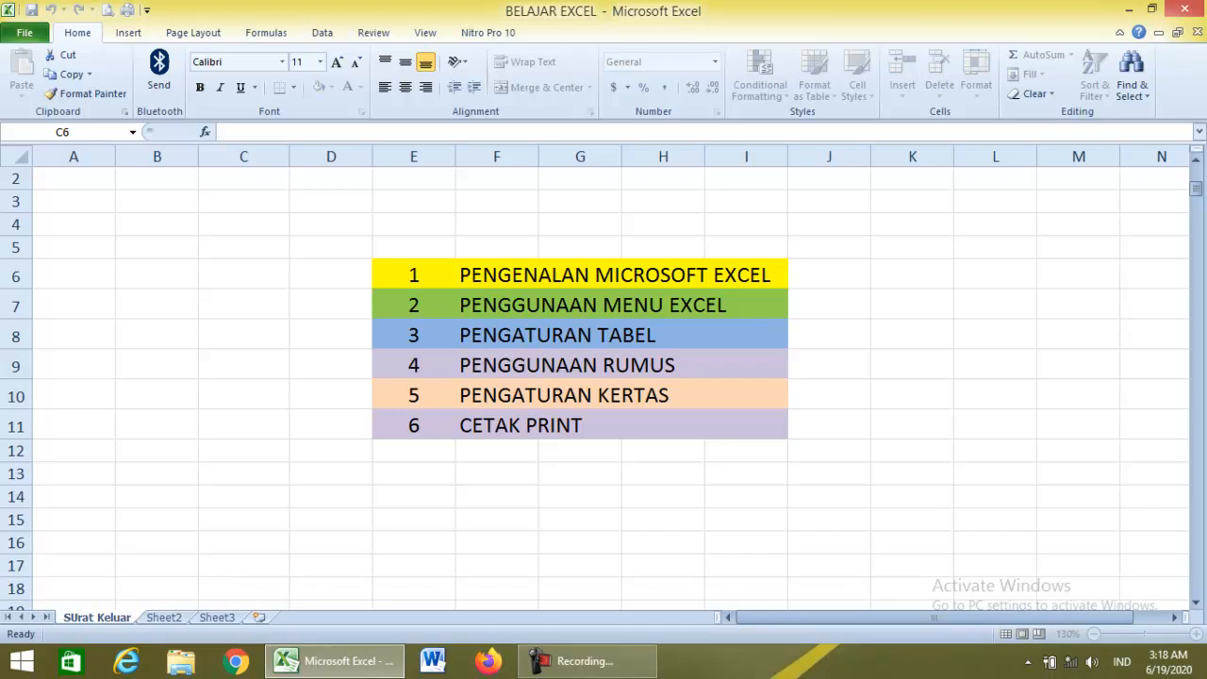
right_click(166, 616)
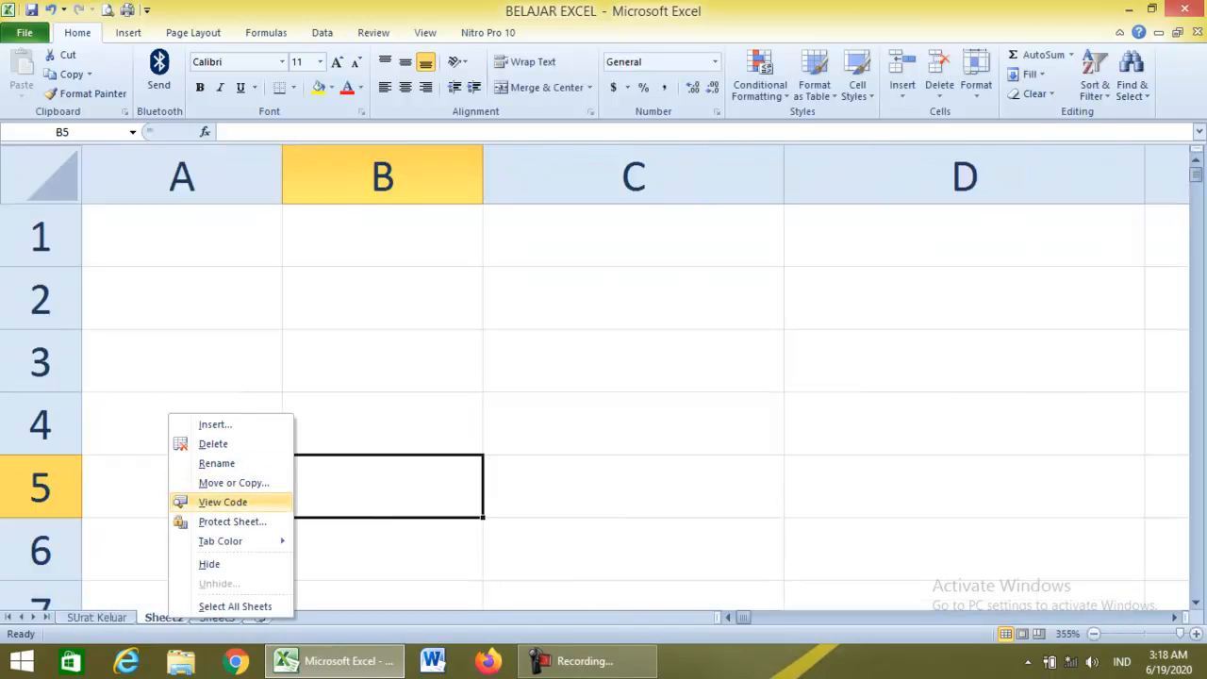
left_click(216, 463)
type("S")
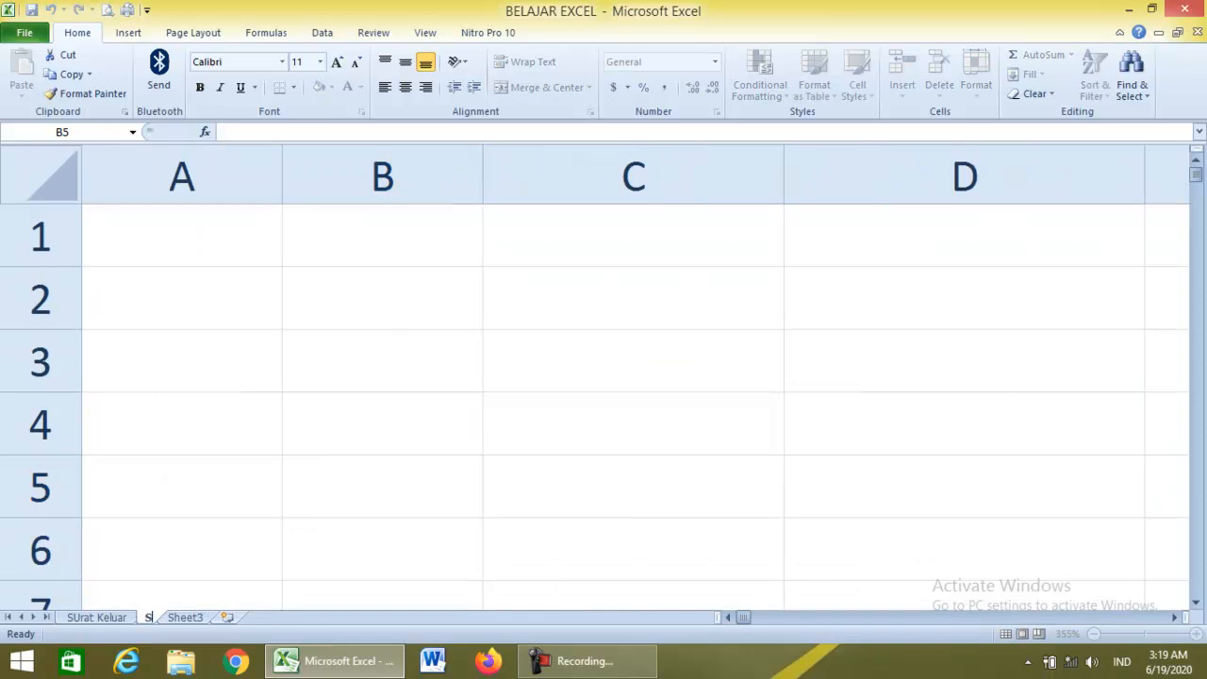
type("urat M")
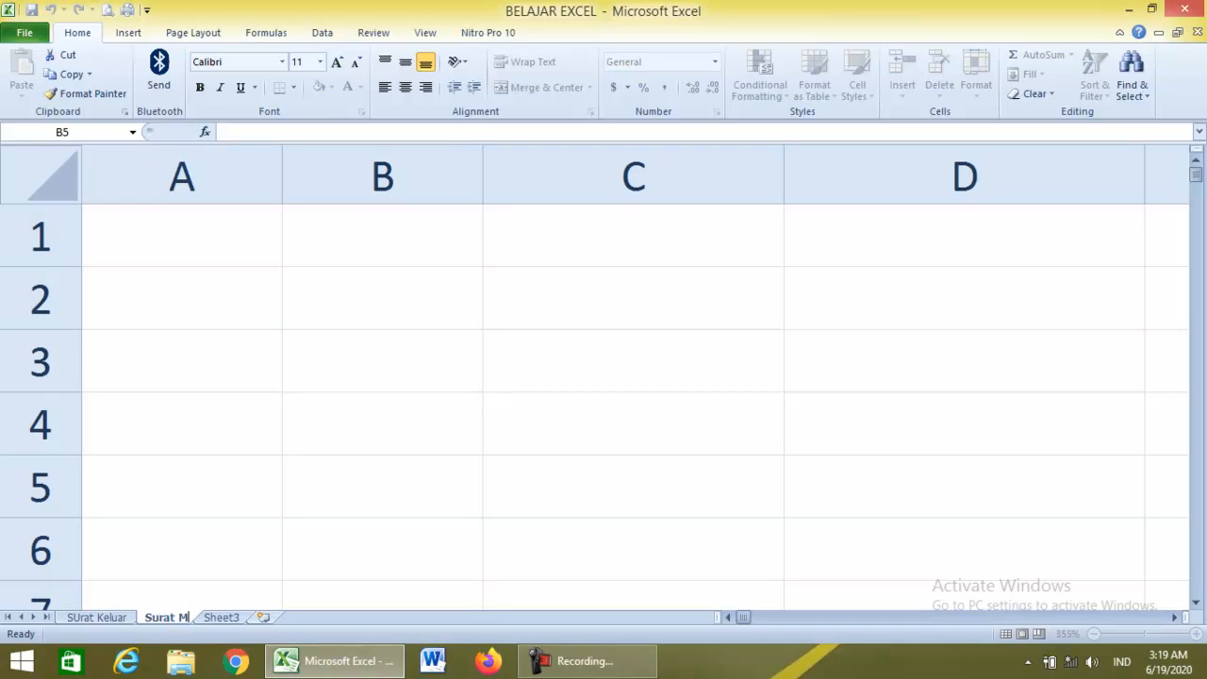
type("asuk")
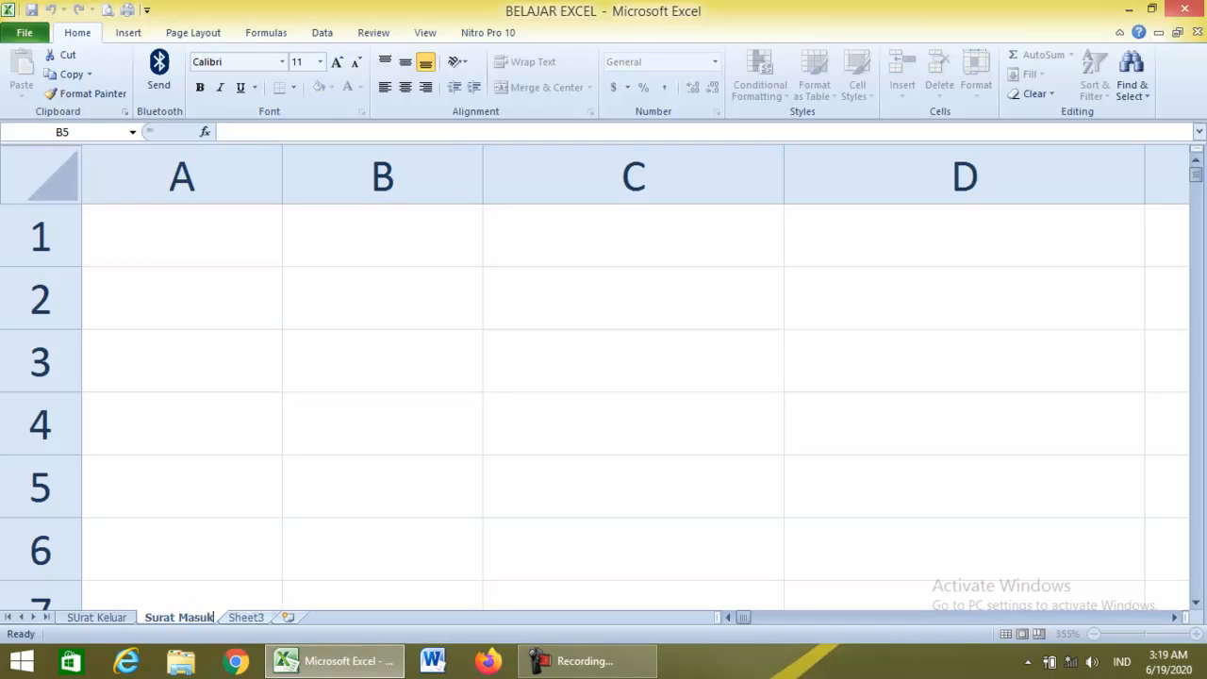
Rename Sheet3 to 'Daftar Nilai'.
right_click(247, 616)
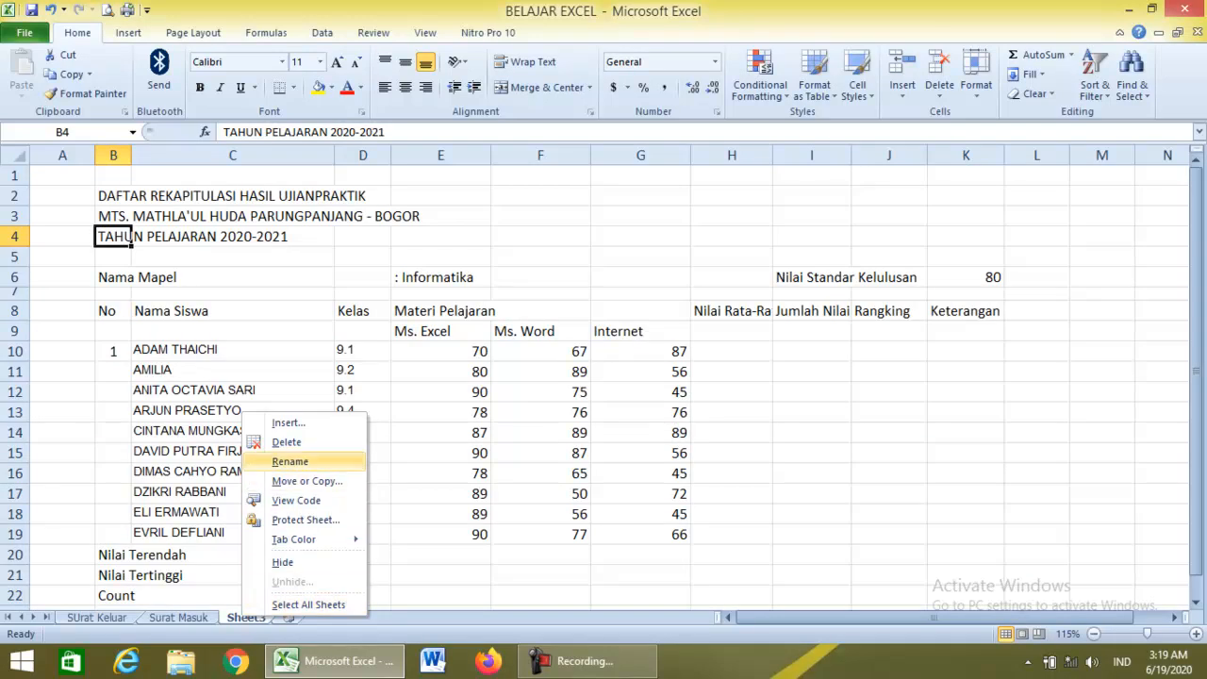
left_click(290, 461)
type("Daft")
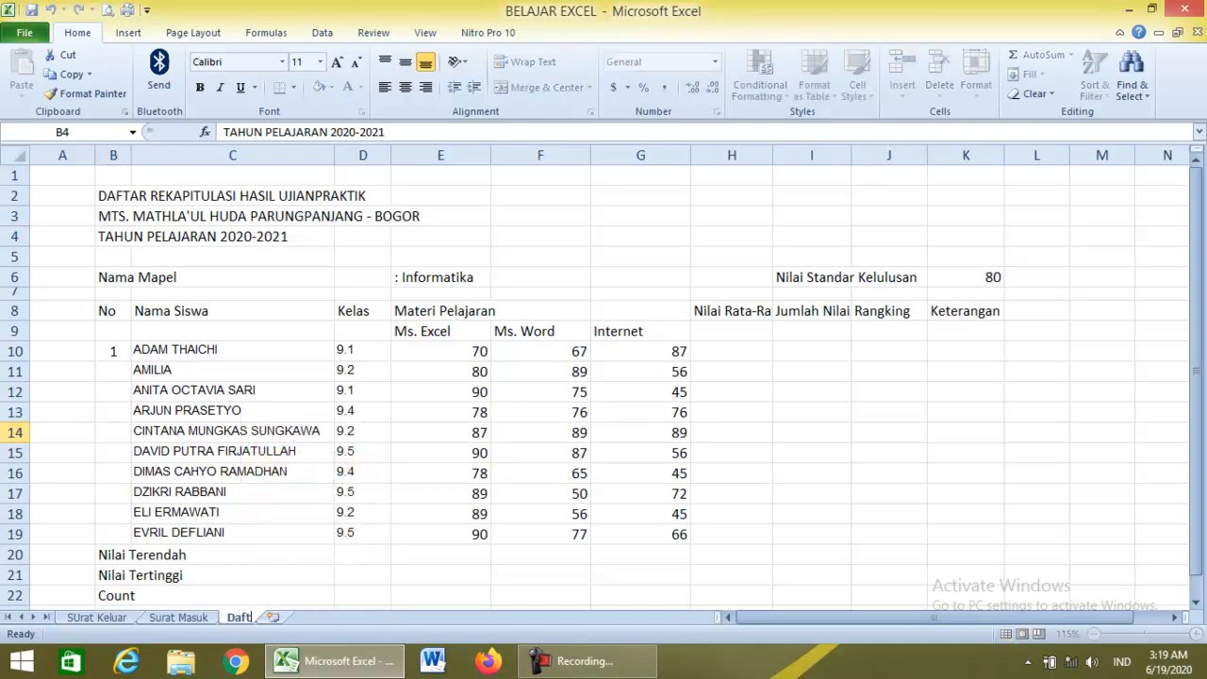
type("ar Nilai")
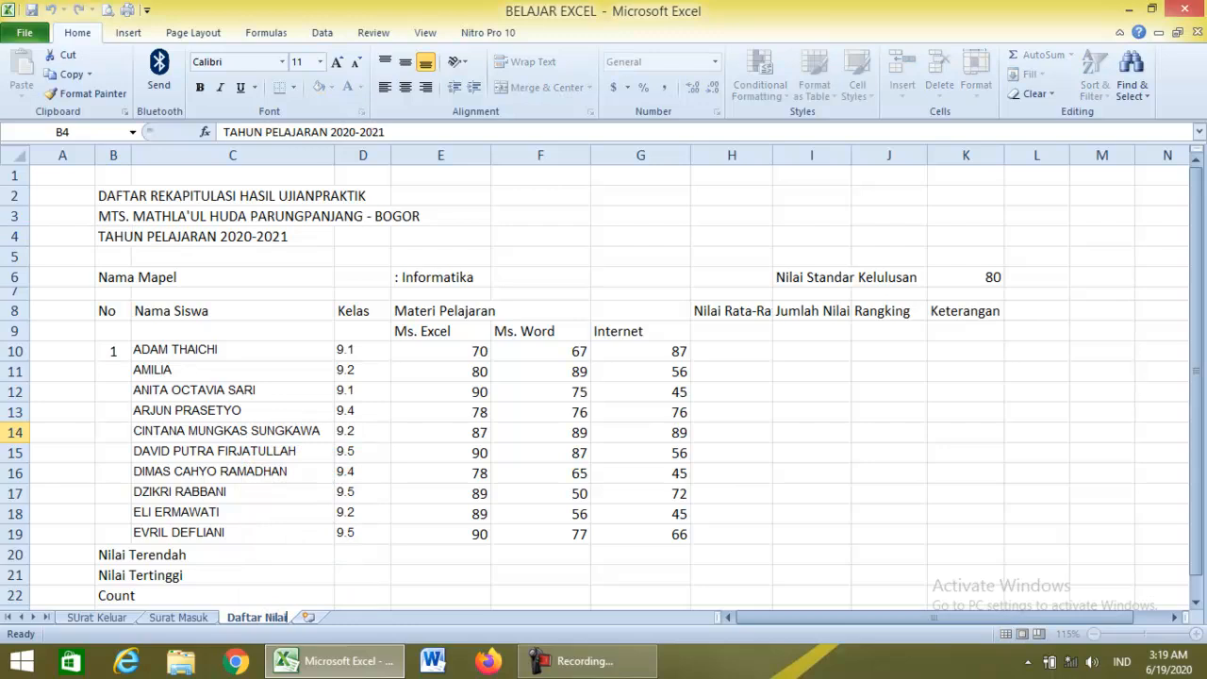
key("Return")
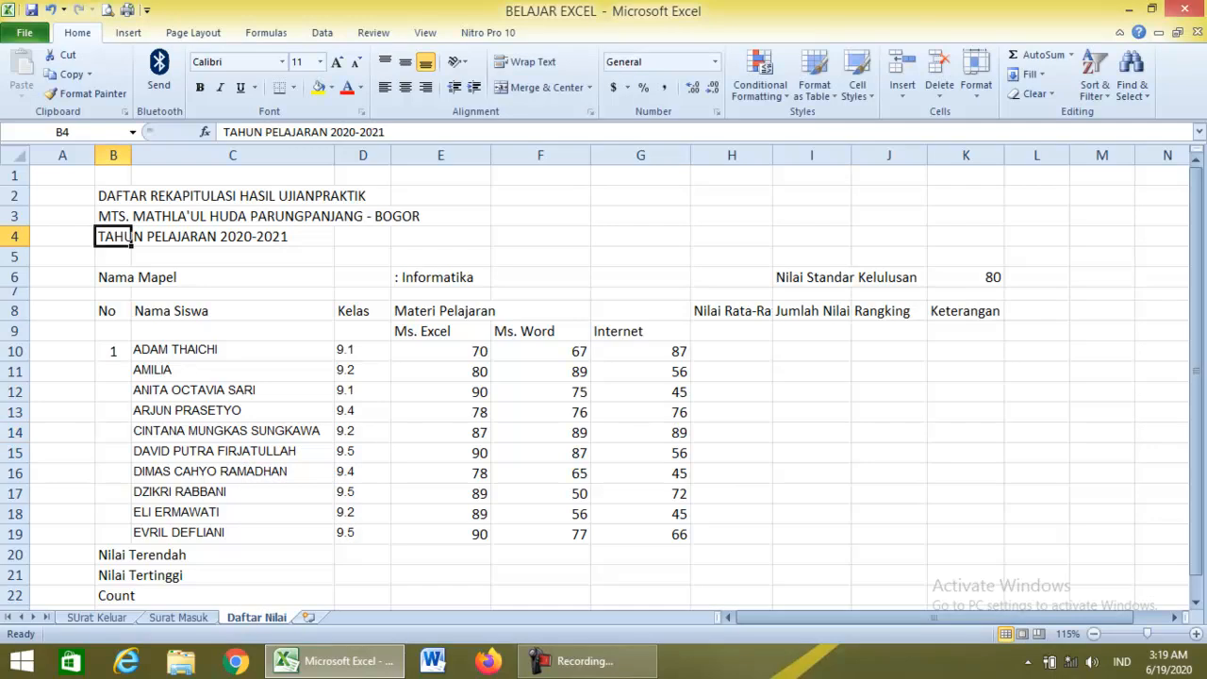
left_click(540, 433)
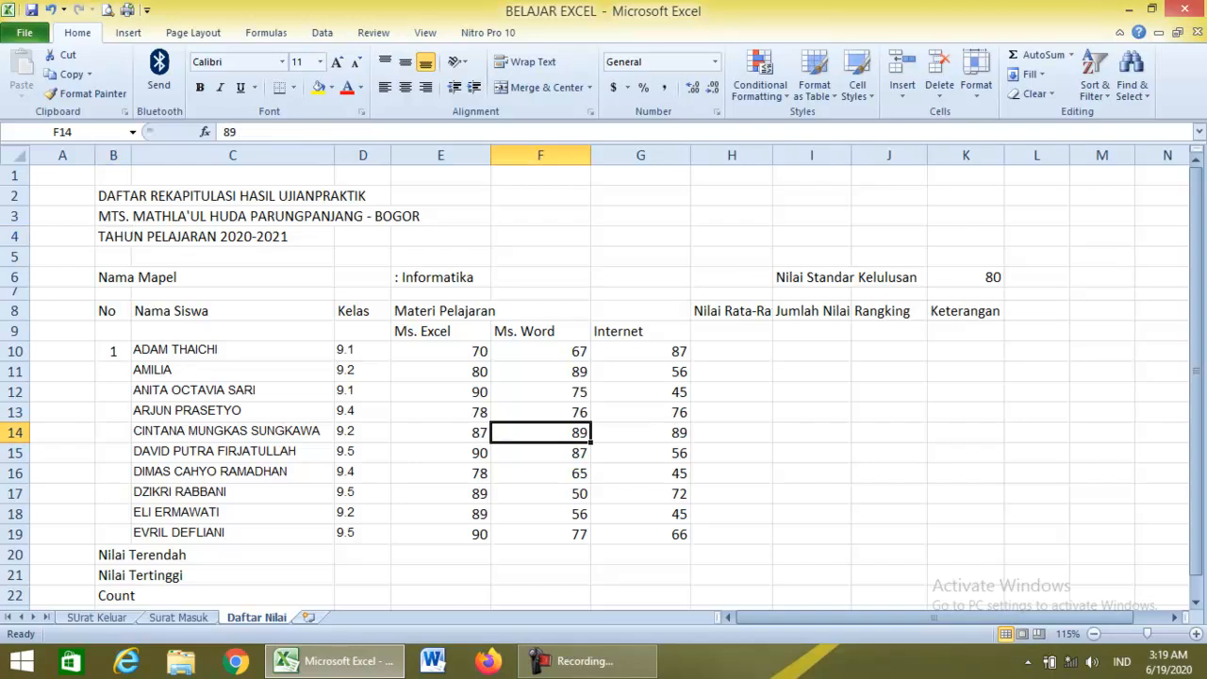
left_click(812, 392)
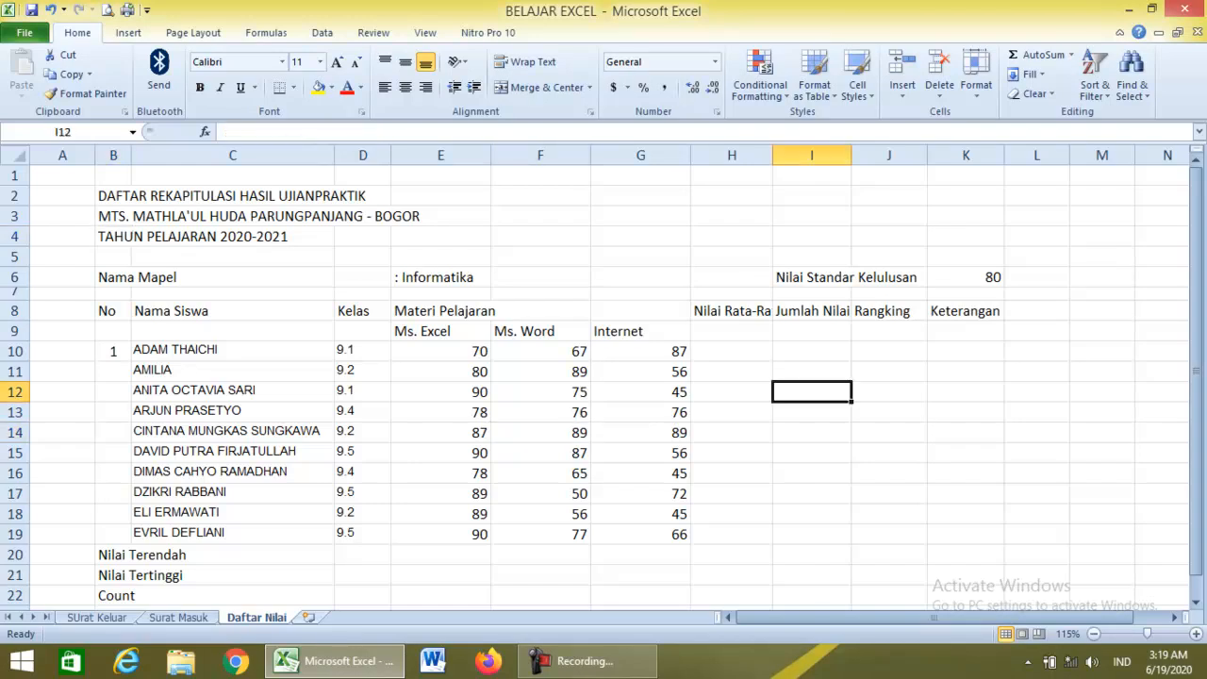
left_click(97, 617)
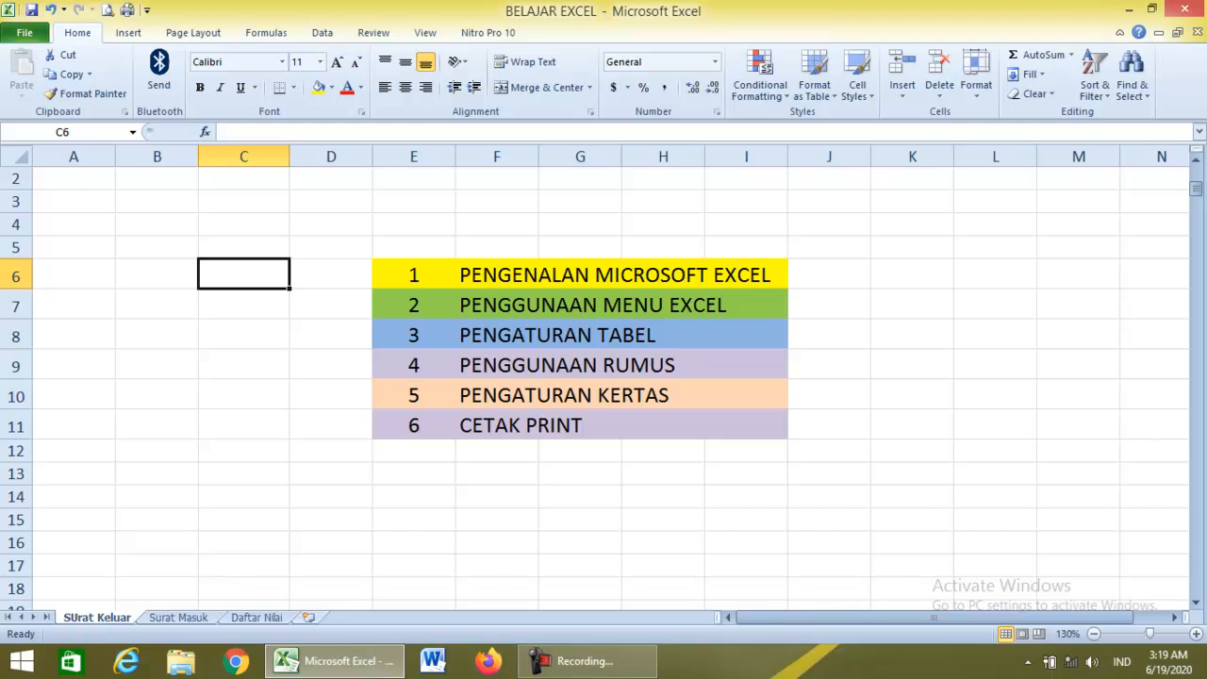
left_click(497, 304)
left_click(256, 617)
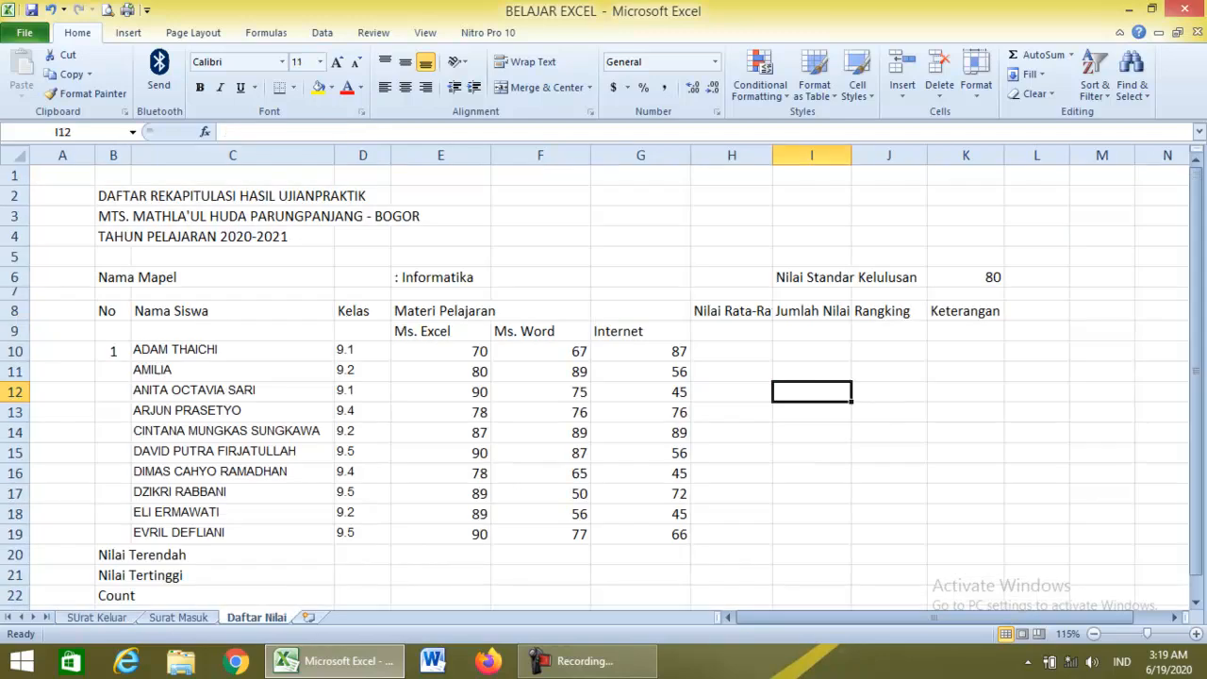
left_click(440, 534)
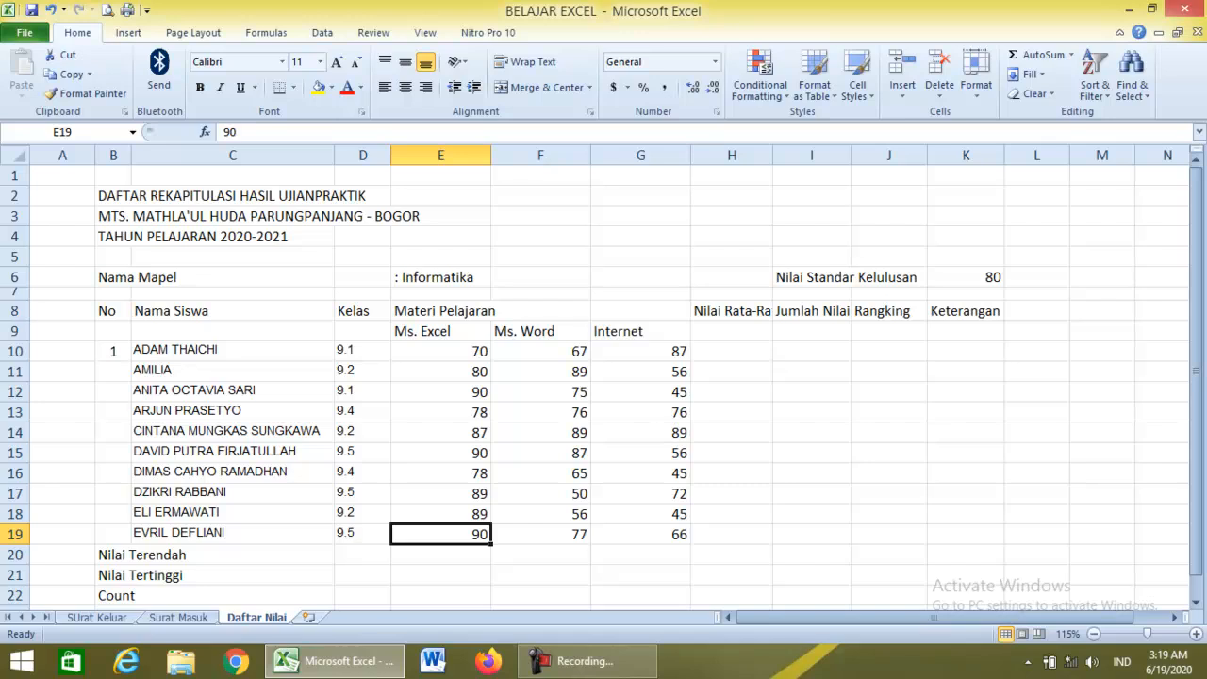
left_click(113, 331)
left_click(113, 311)
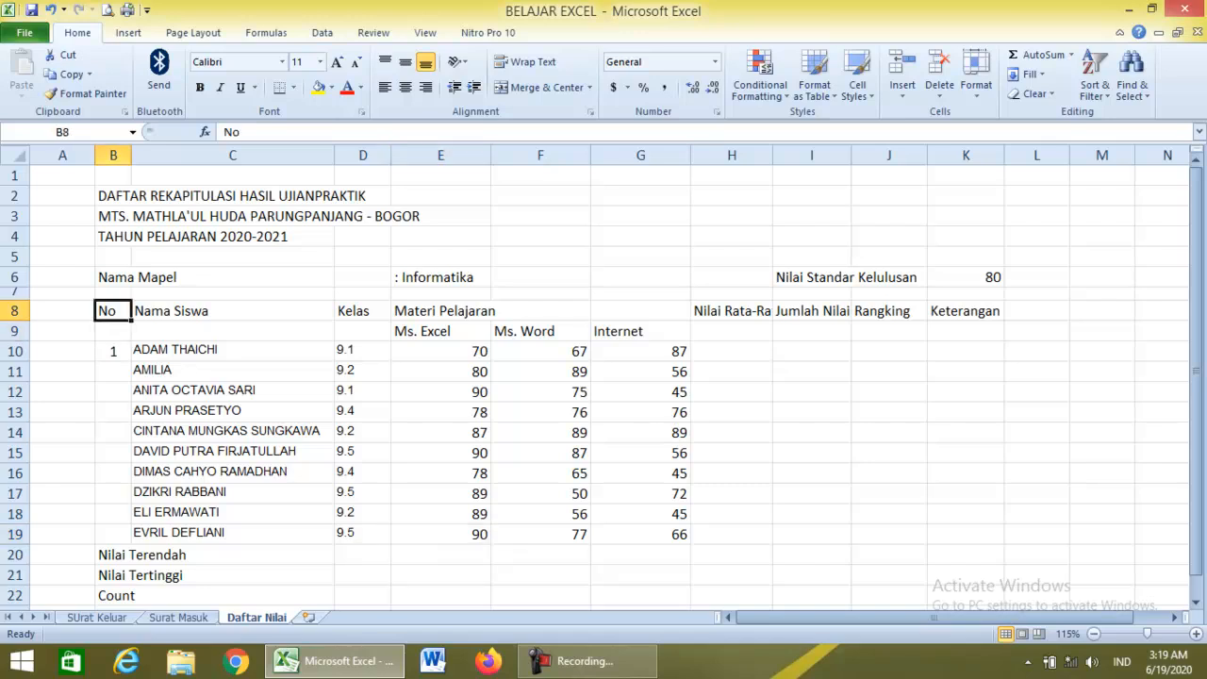
key("shift+Down")
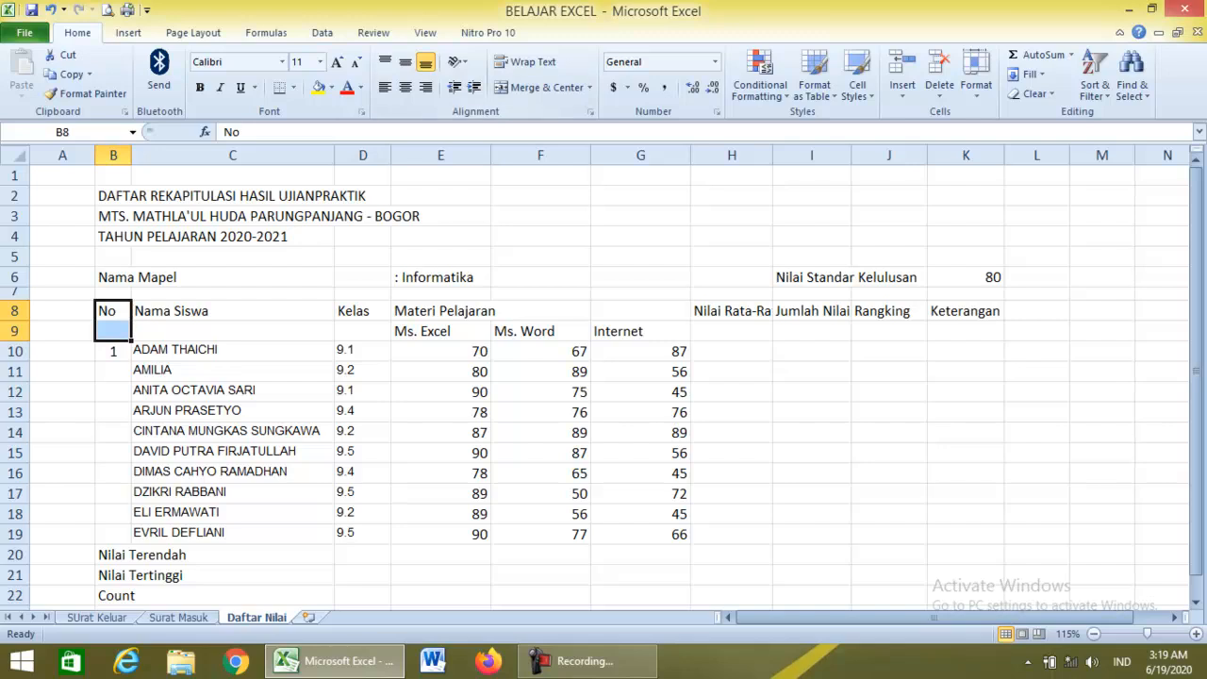
Merge and centre the No header across B8:B9 with middle alignment.
left_click(589, 87)
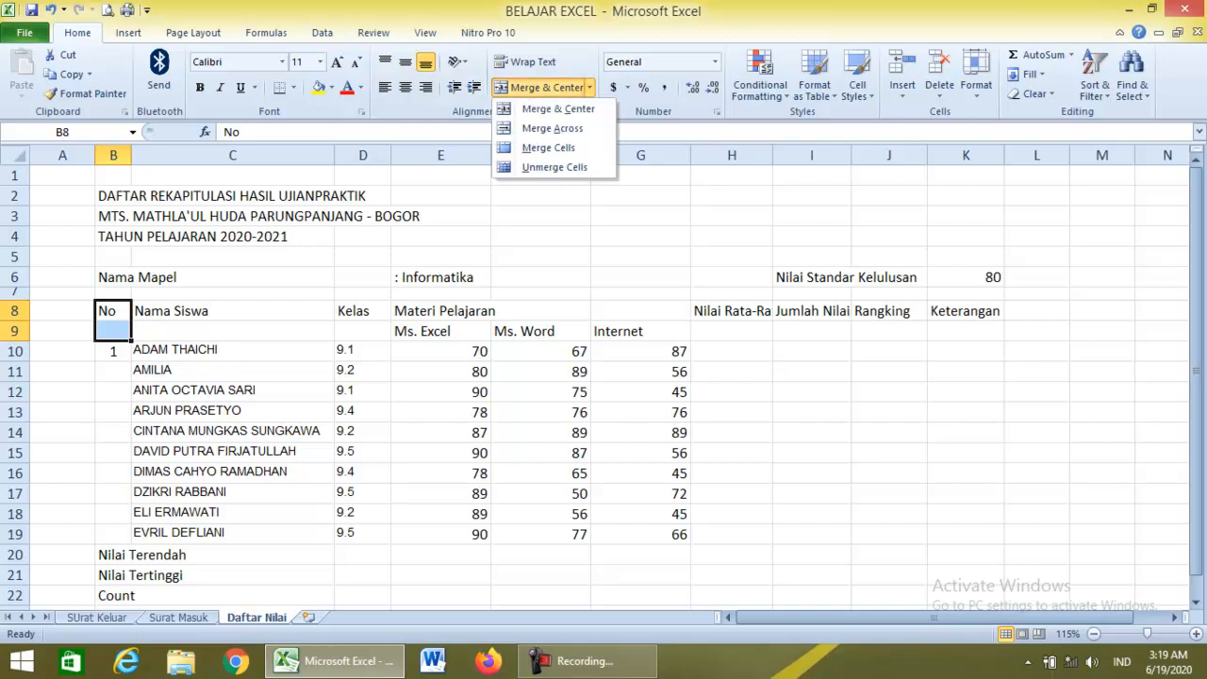
left_click(558, 108)
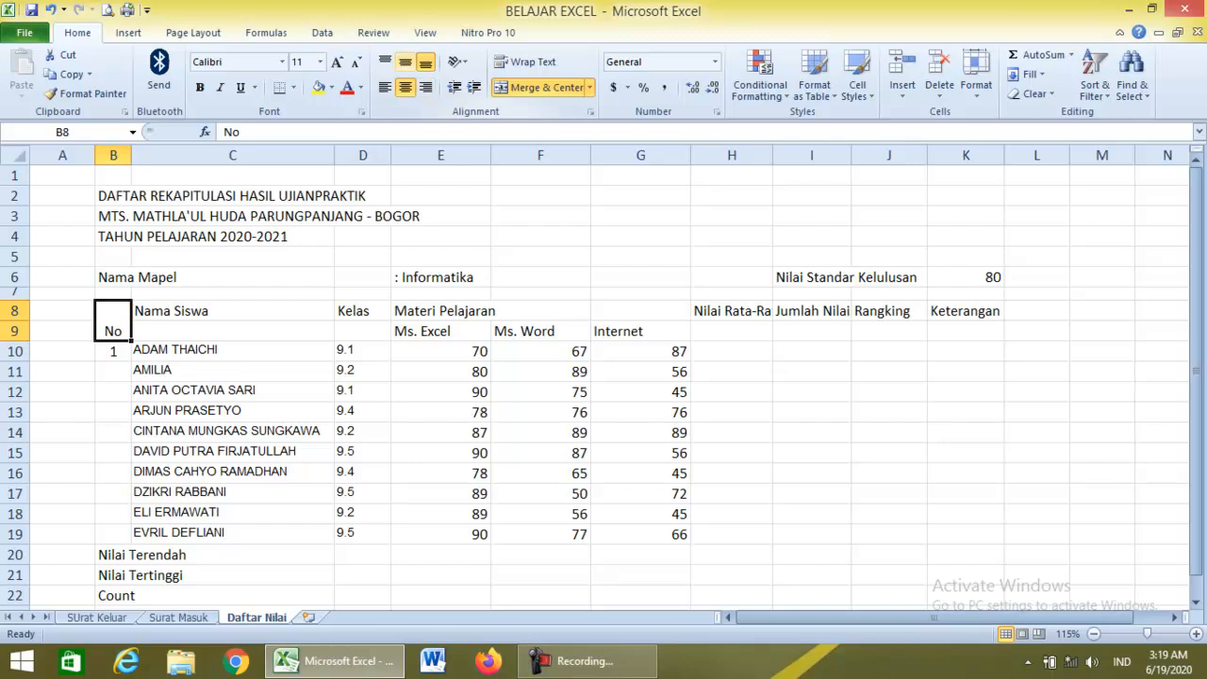
left_click(405, 61)
Merge and centre the Nama Siswa header across C8:C9 with middle alignment.
left_click_drag(232, 310, 232, 330)
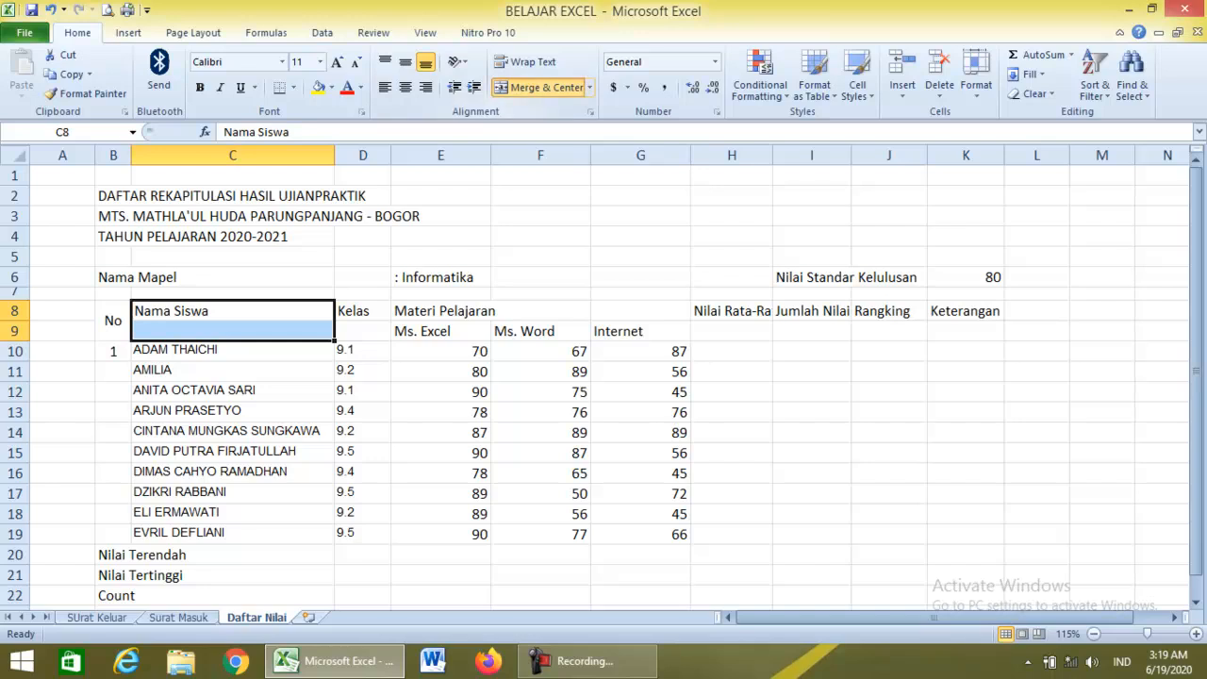
left_click(539, 87)
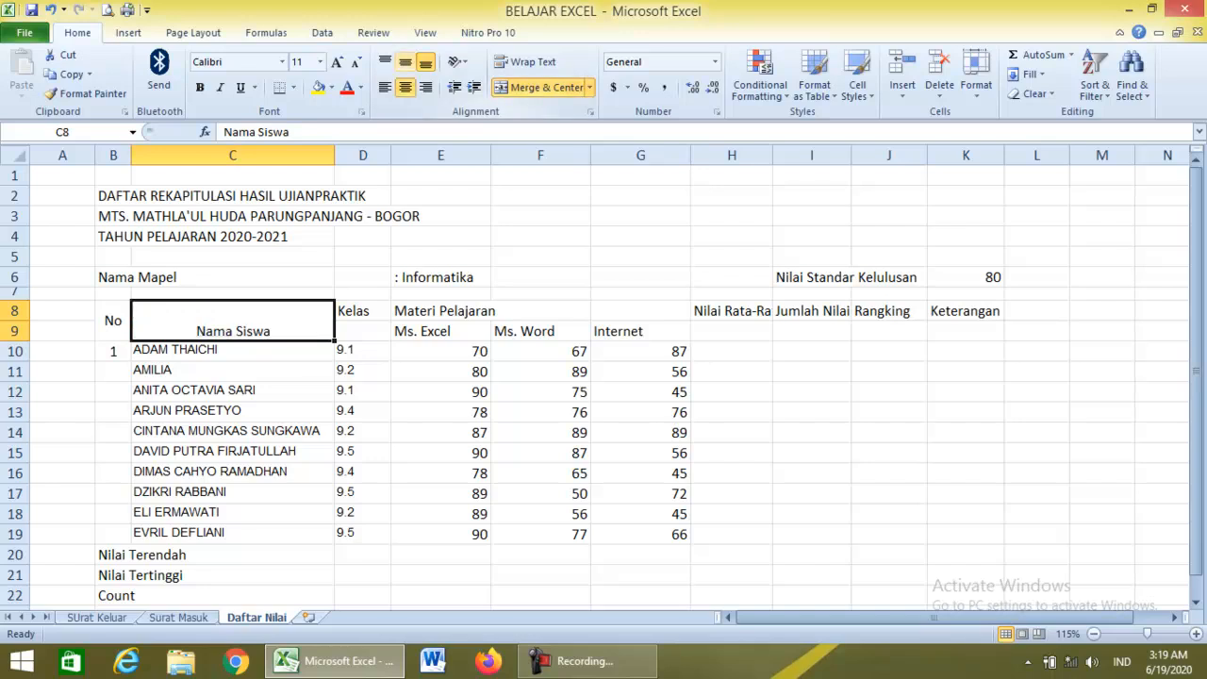
left_click(404, 61)
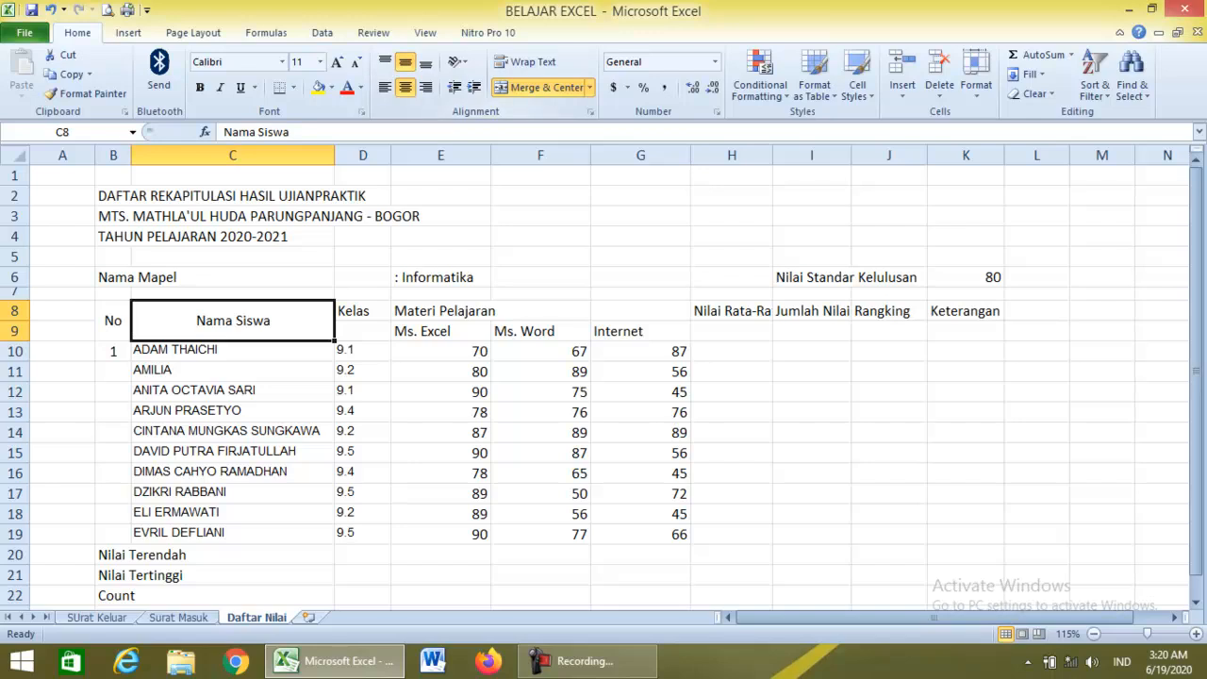
left_click(457, 61)
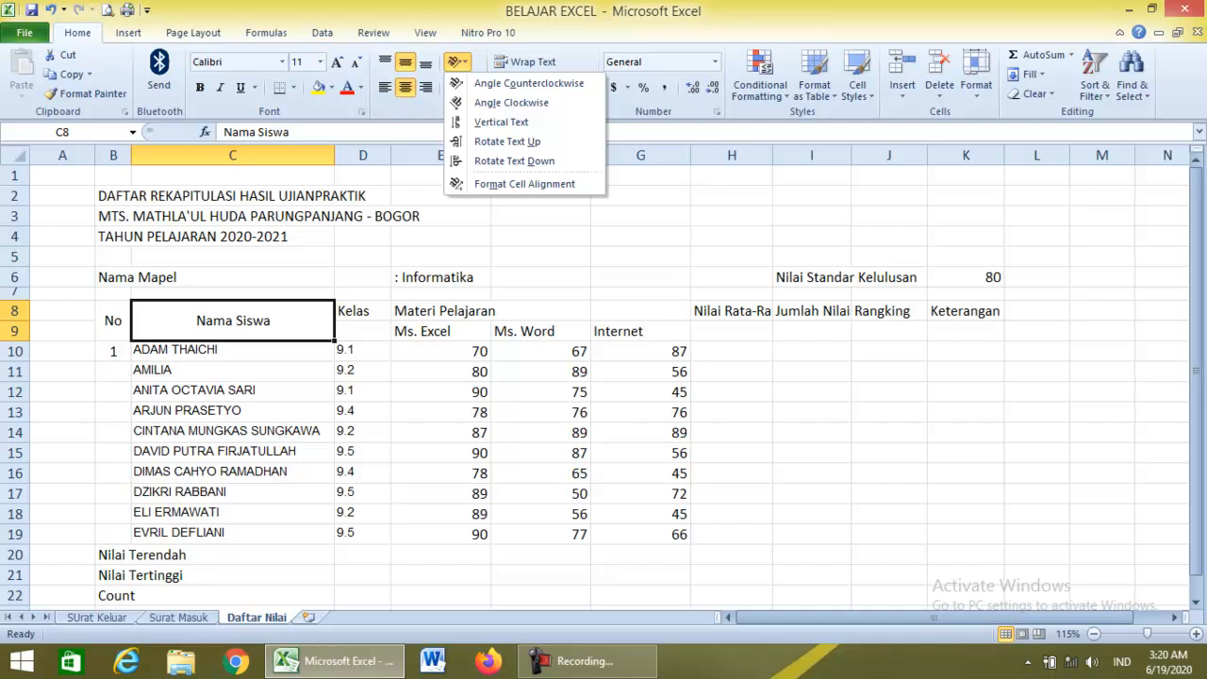
left_click(528, 83)
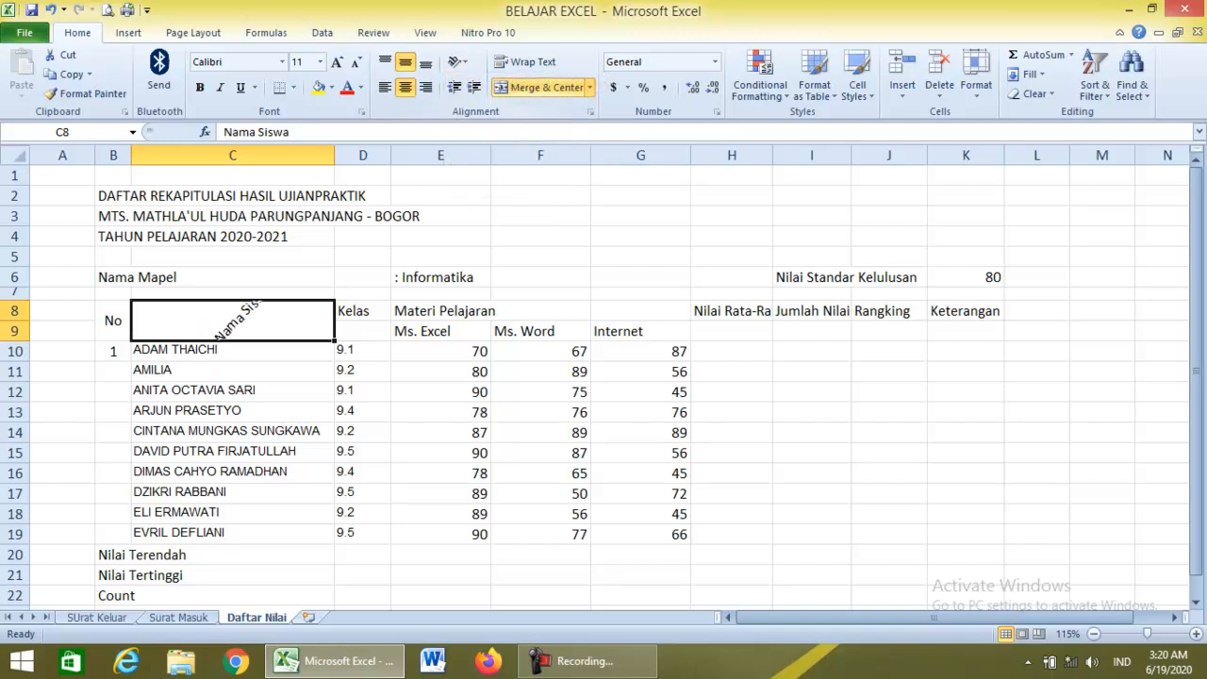
left_click(457, 62)
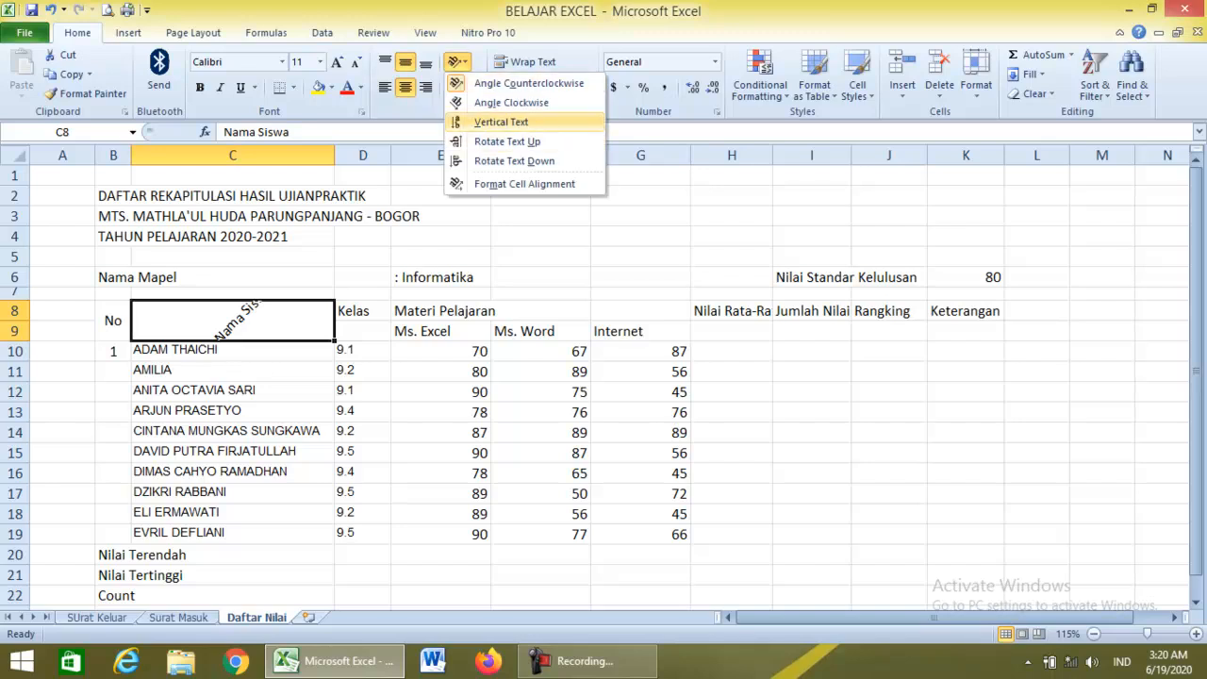
left_click(511, 101)
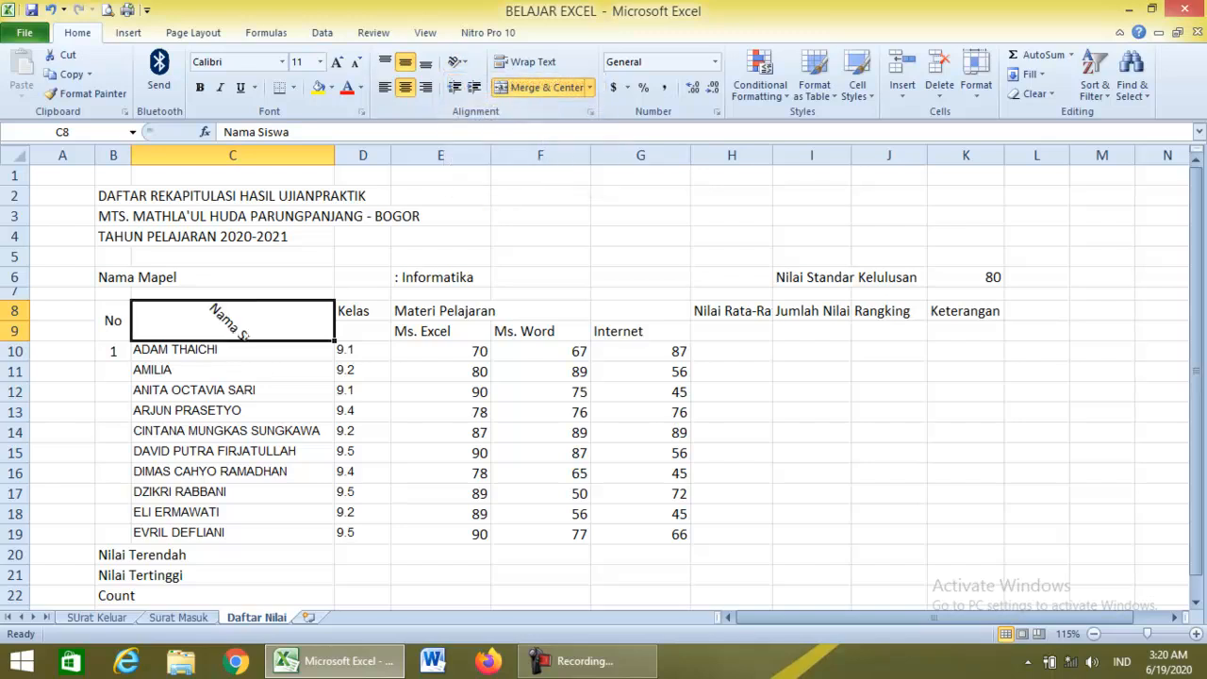
left_click(457, 61)
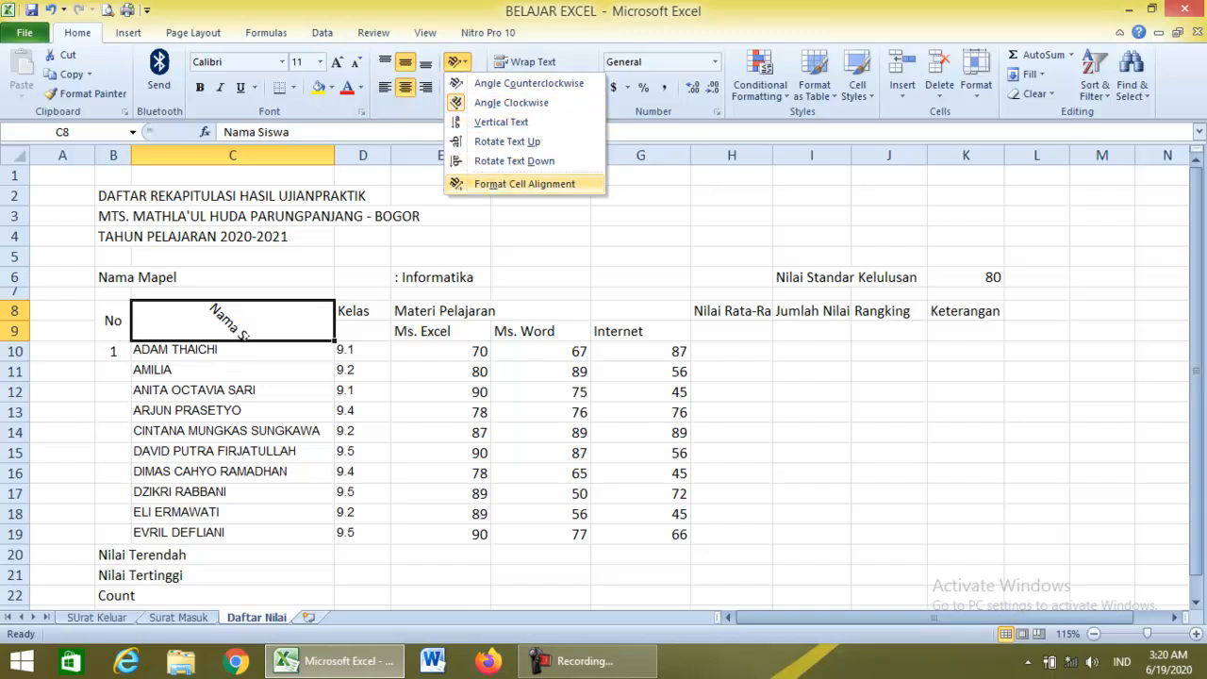
left_click(524, 183)
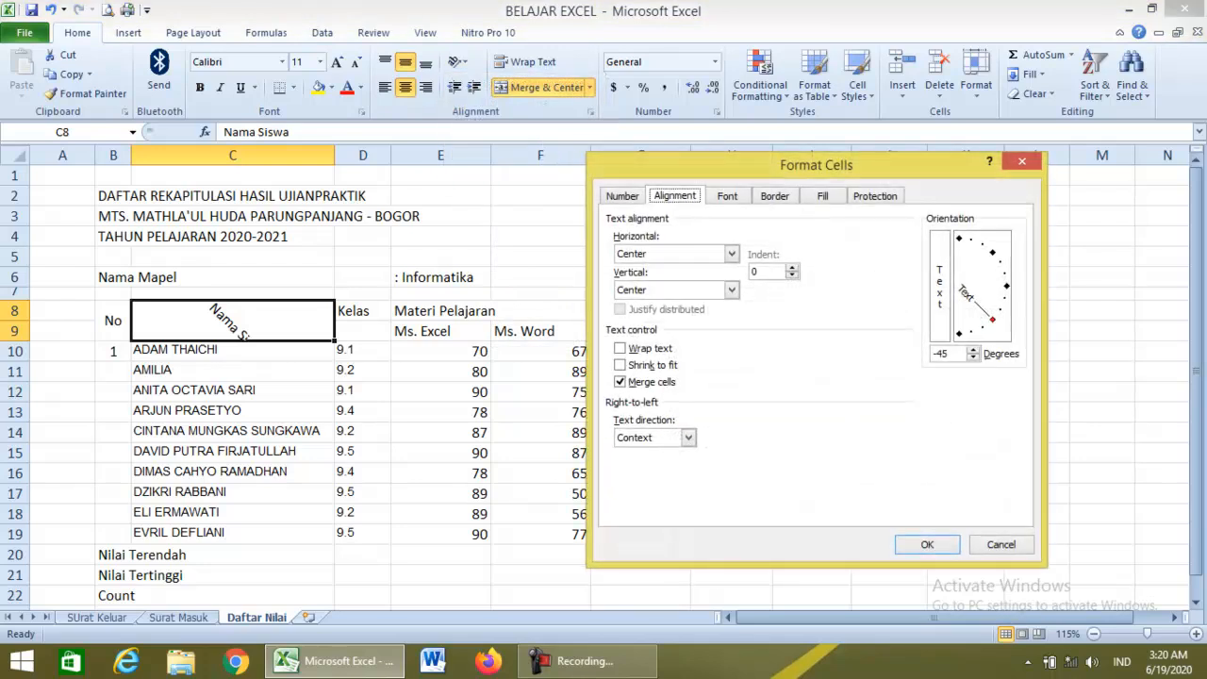
left_click_drag(992, 320, 1006, 285)
left_click(927, 544)
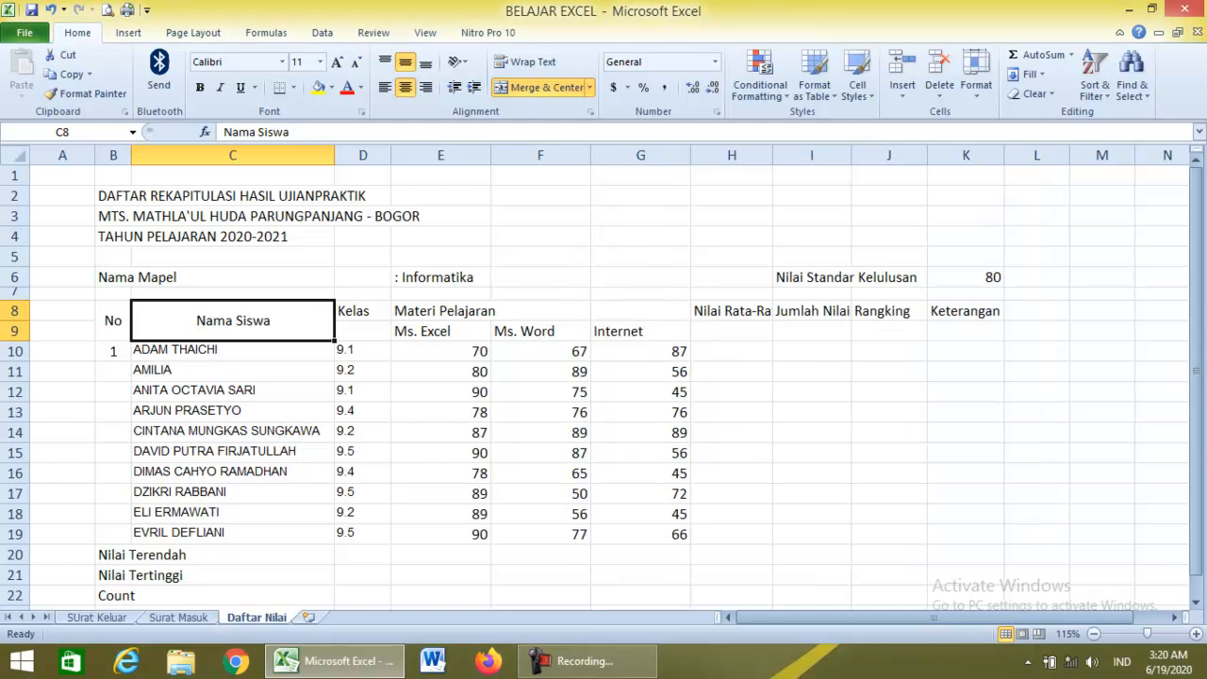
left_click(362, 452)
left_click_drag(362, 311, 362, 331)
Merge the Kelas header across D8:D9 and centre it vertically.
left_click(362, 311)
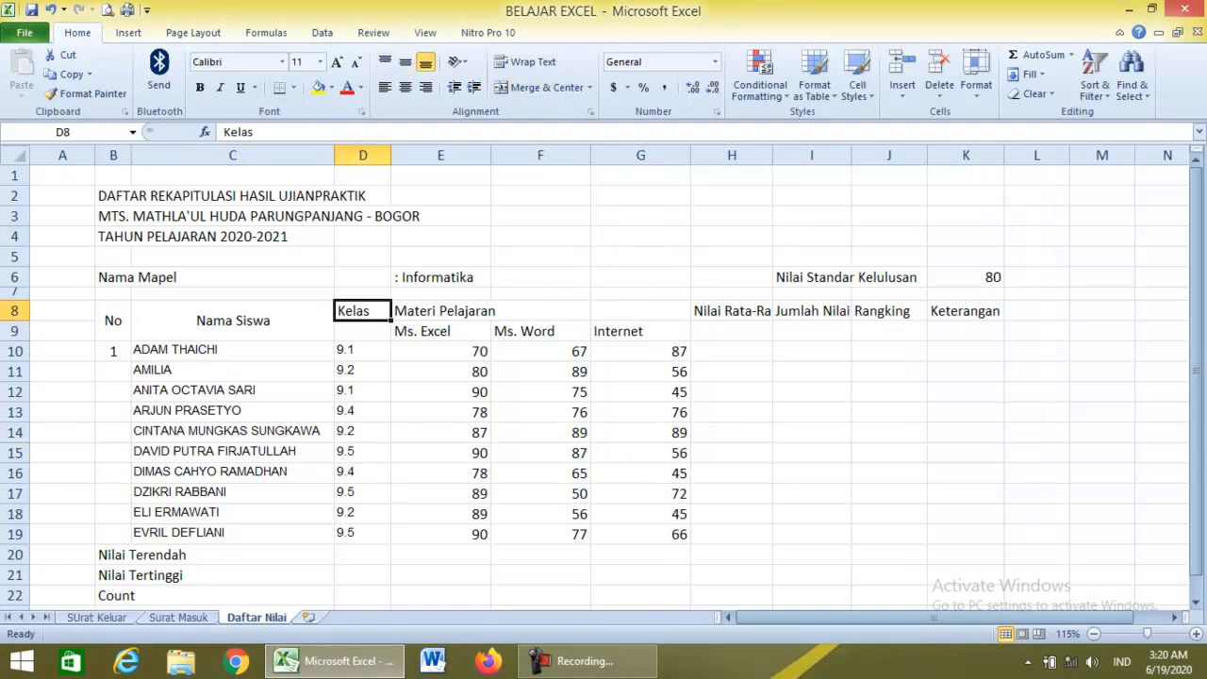
left_click(362, 331)
left_click(362, 371)
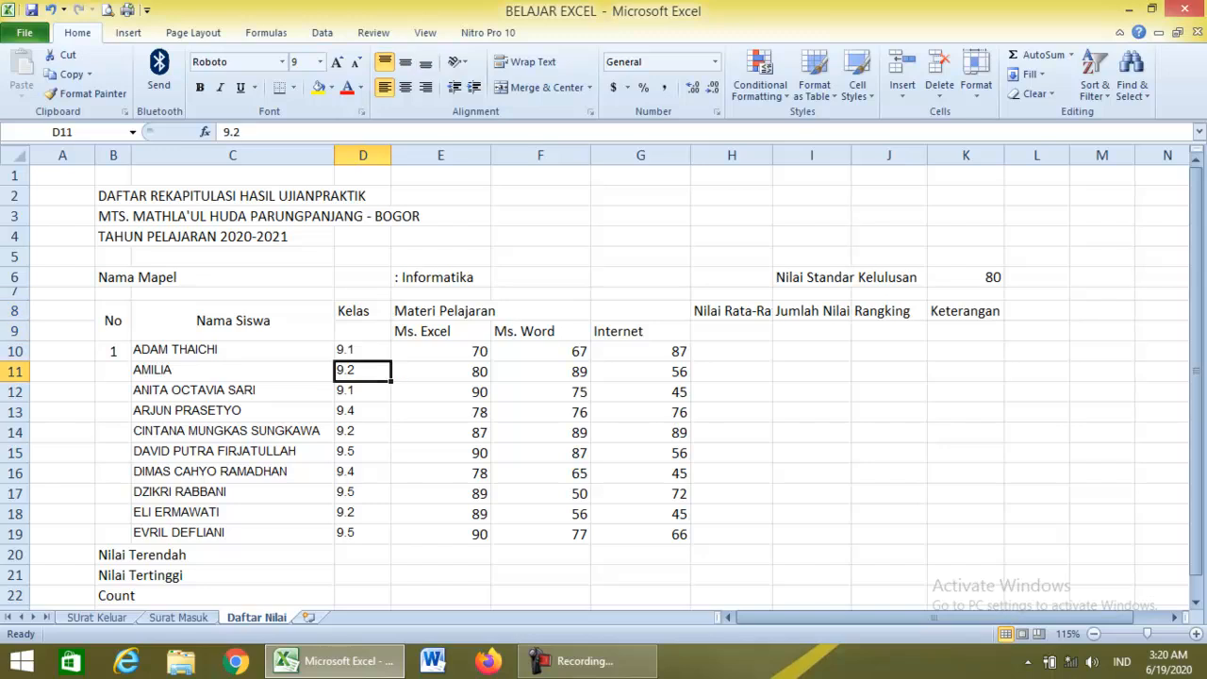
left_click_drag(361, 311, 362, 330)
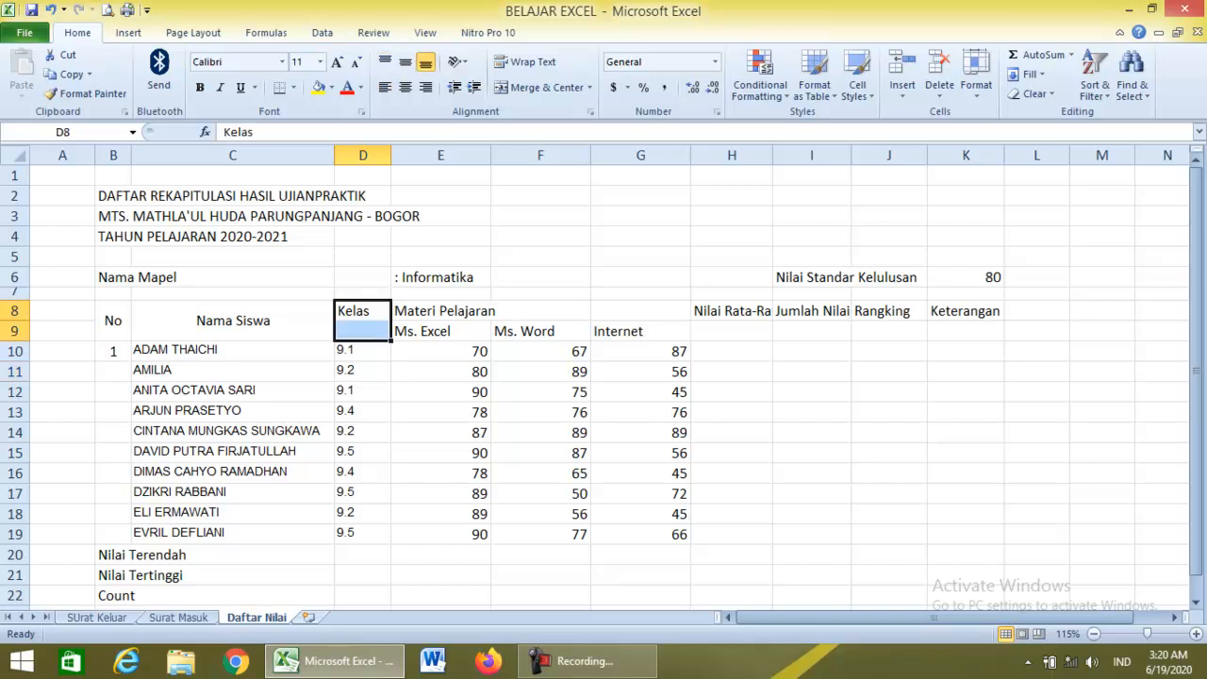
left_click(547, 86)
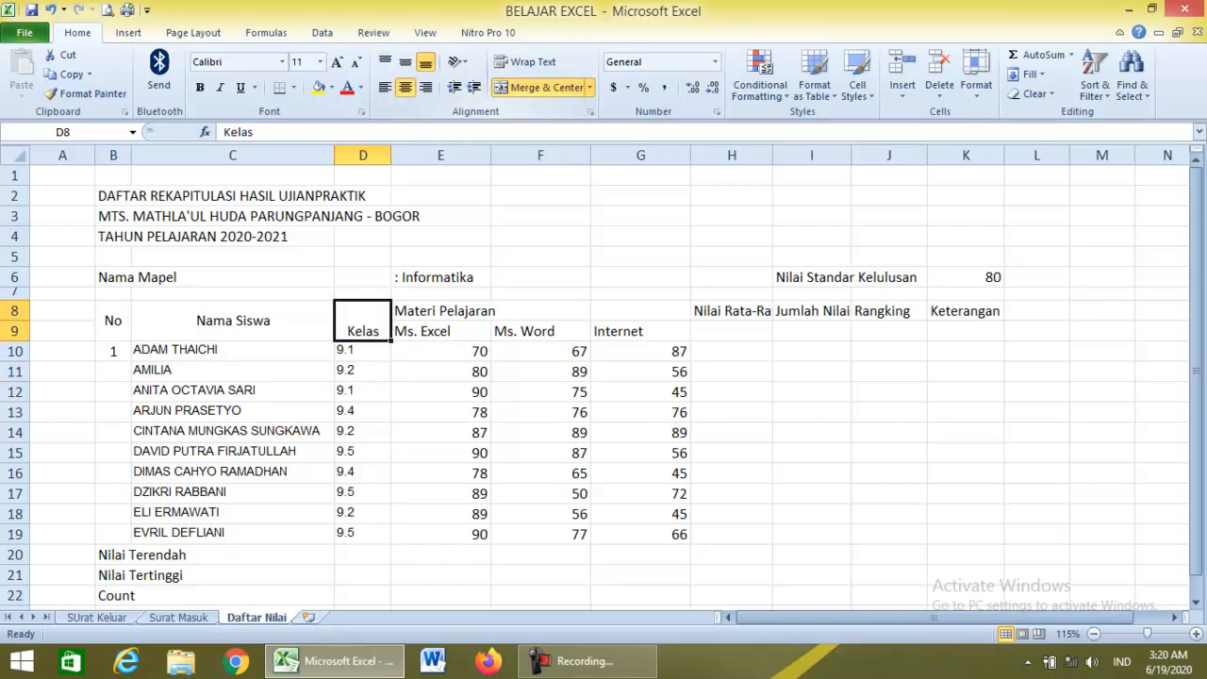
left_click(405, 61)
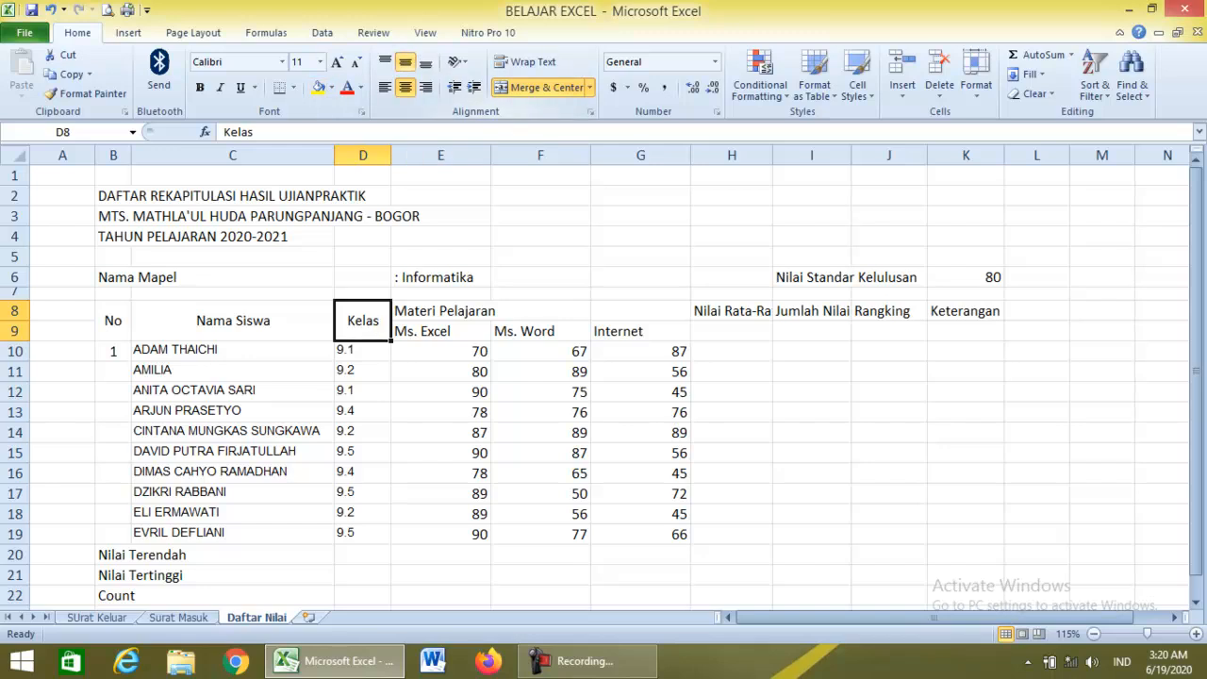
left_click(440, 473)
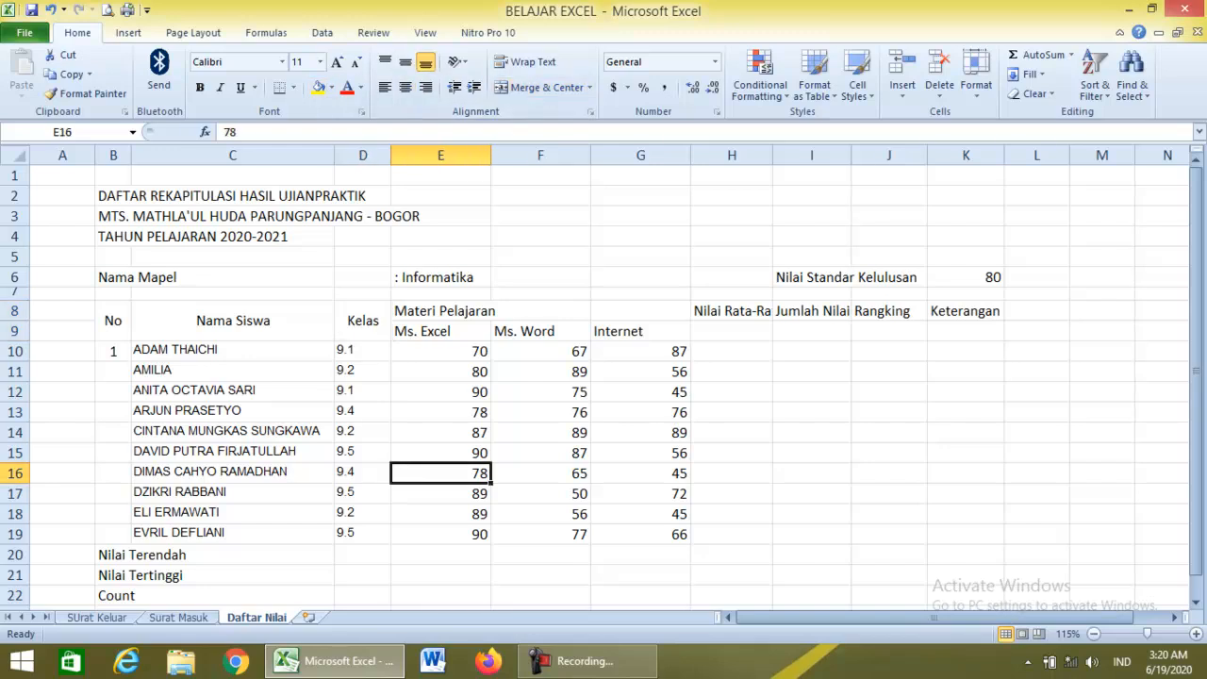
Merge and centre Materi Pelajaran across E8:G8 above Ms. Excel, Ms. Word and Internet.
left_click(440, 331)
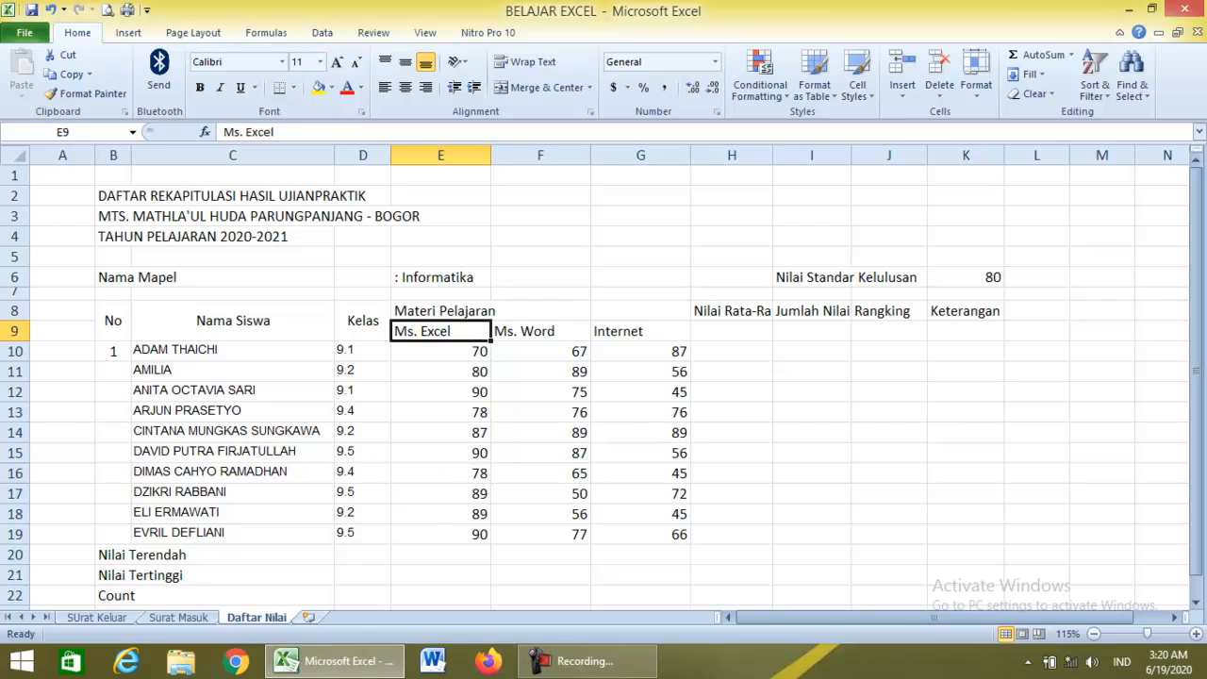
left_click_drag(440, 310, 440, 331)
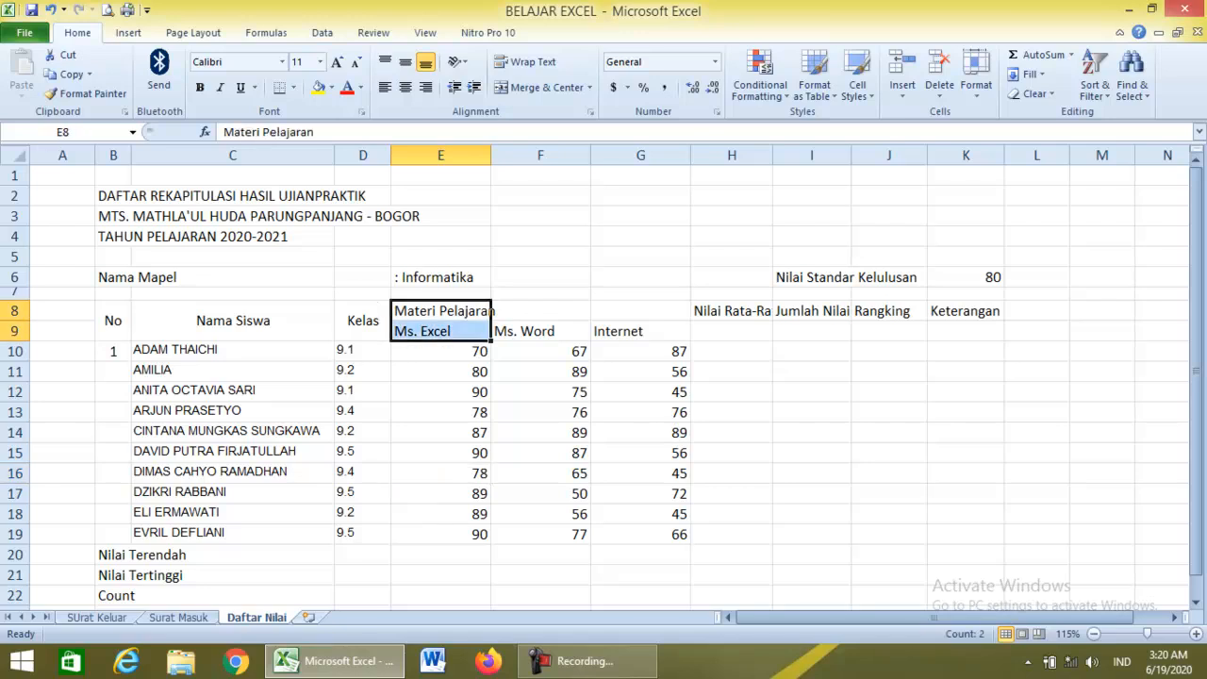
left_click(440, 331)
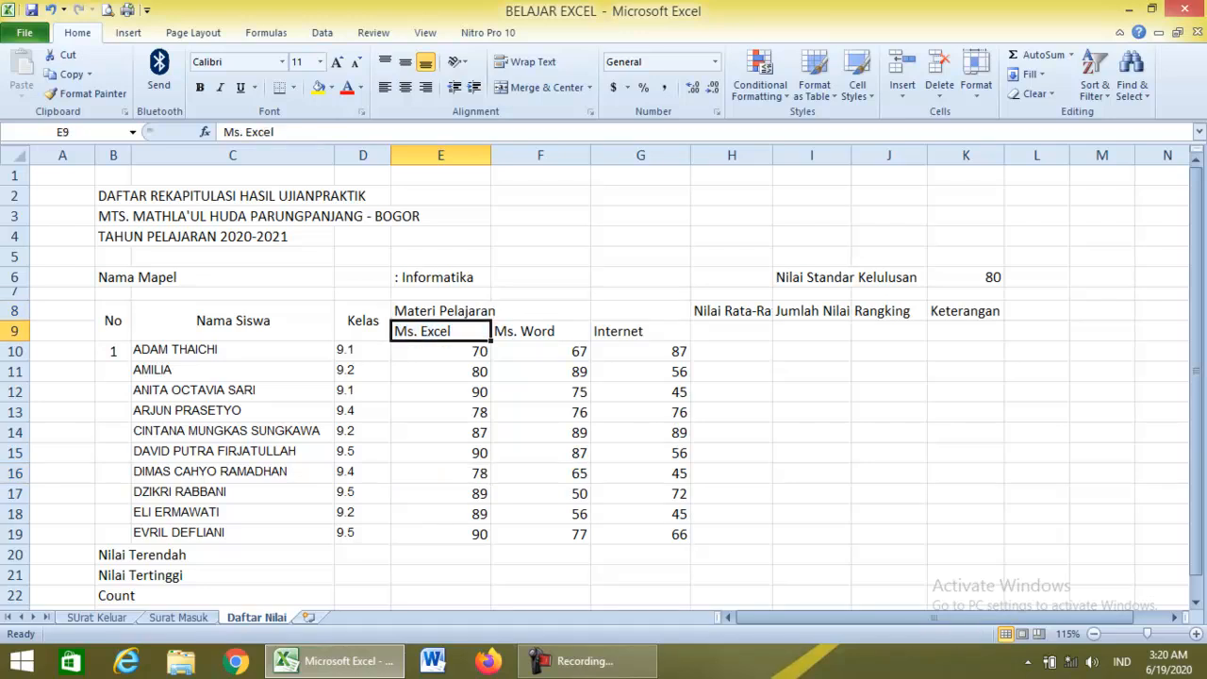
left_click_drag(441, 310, 640, 310)
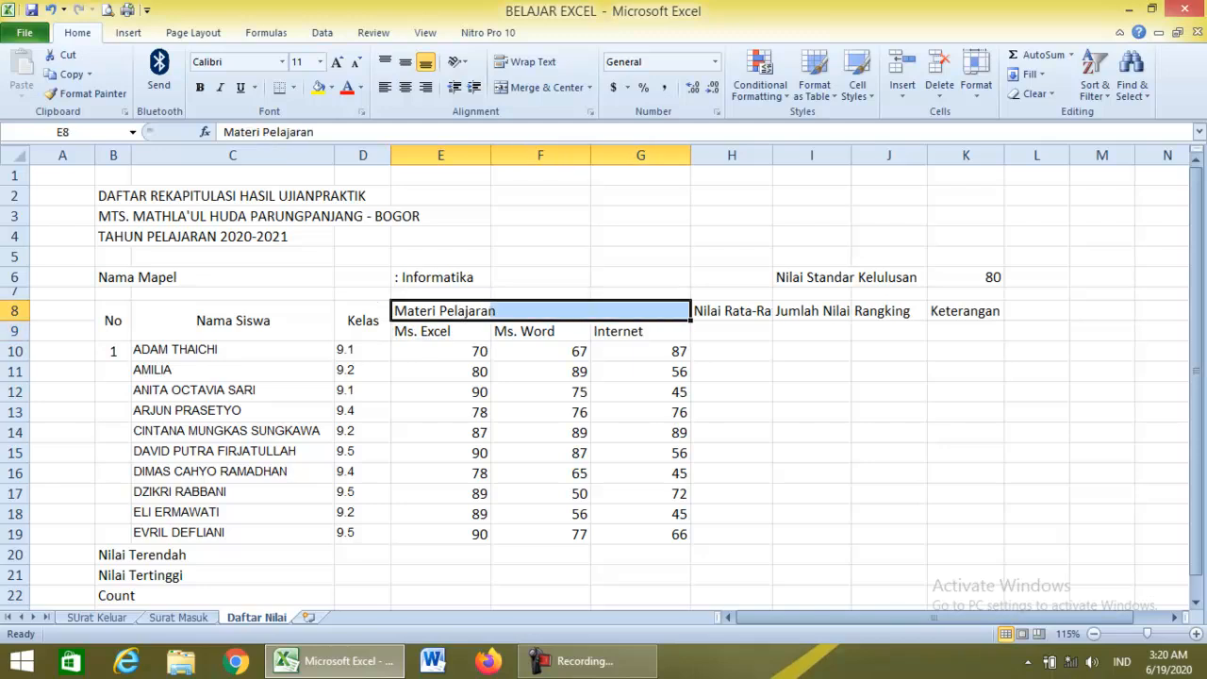
left_click(545, 87)
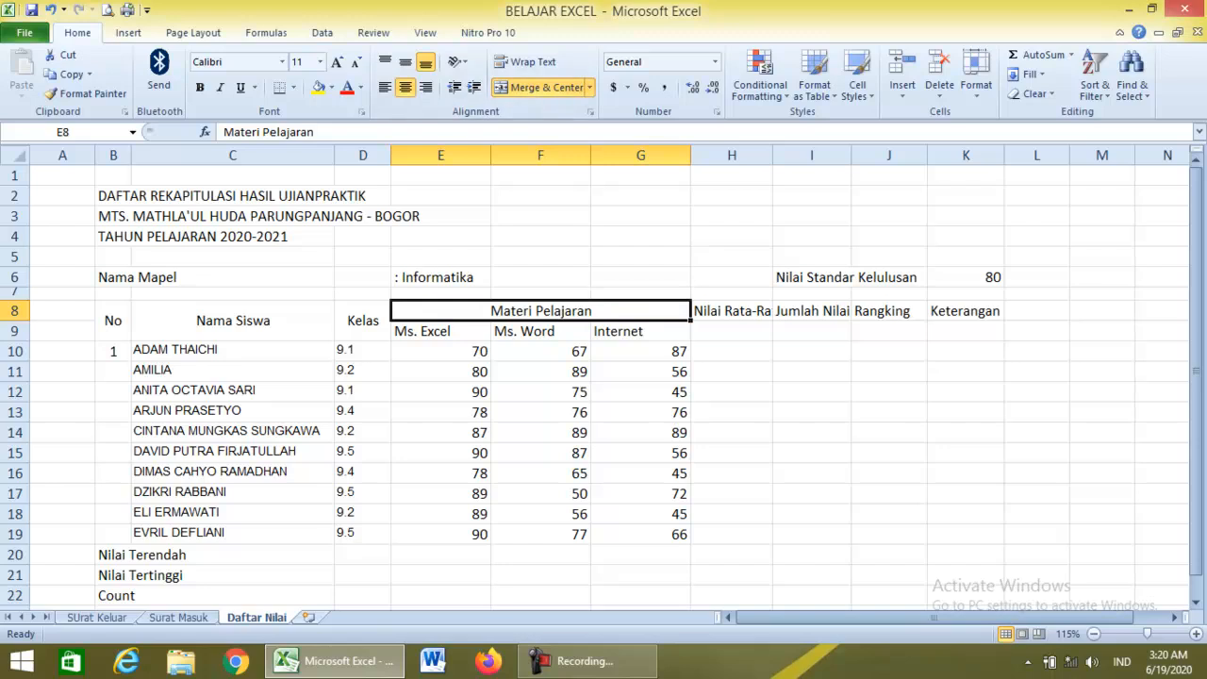
key("shift+Down")
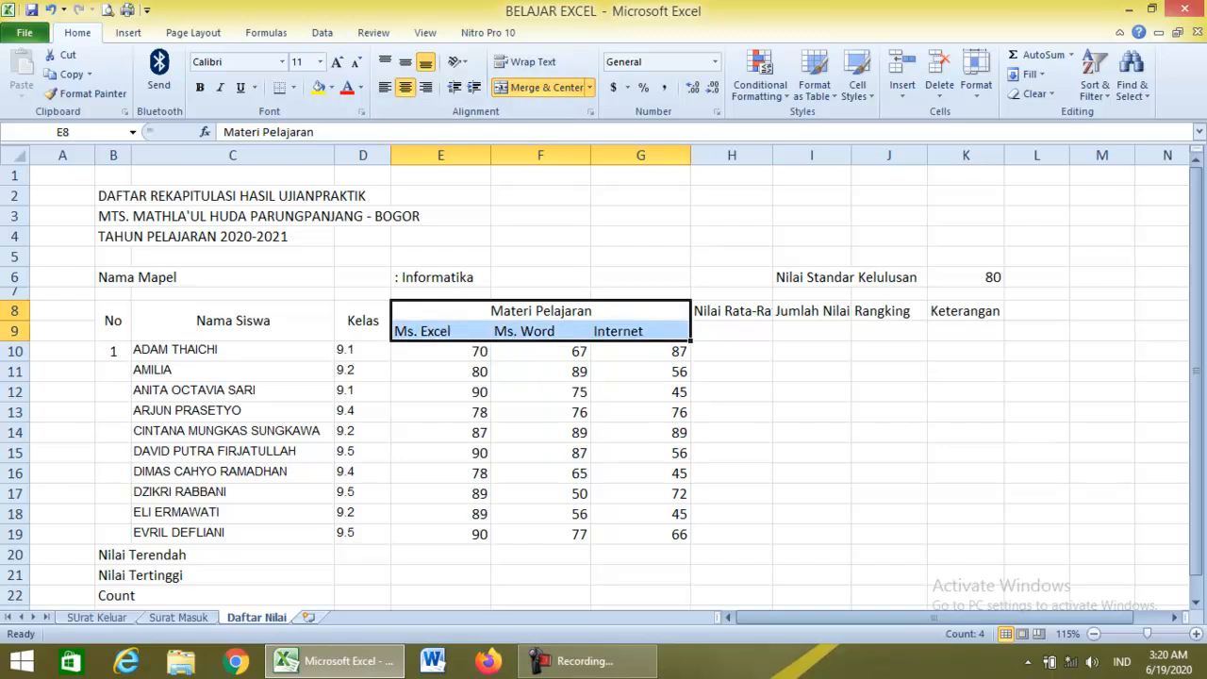
left_click(640, 371)
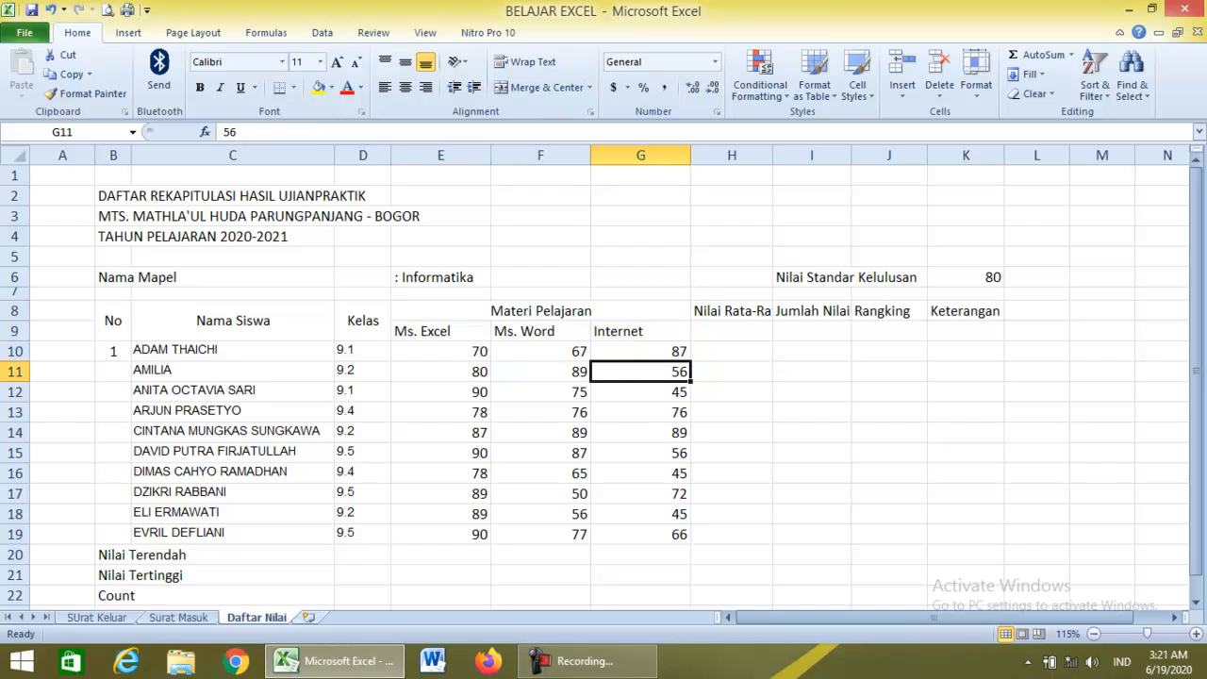
left_click_drag(732, 311, 732, 331)
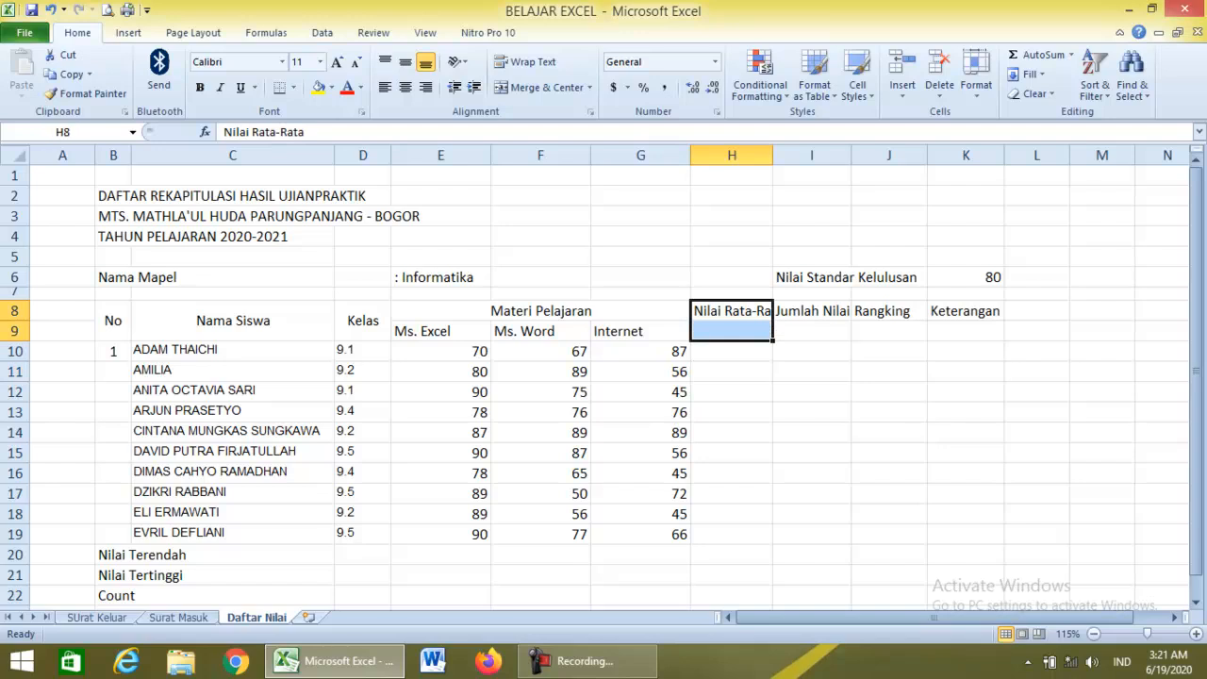
Merge Nilai Rata-Rata over H8:H9, middle-align it and wrap it onto two lines.
left_click(547, 86)
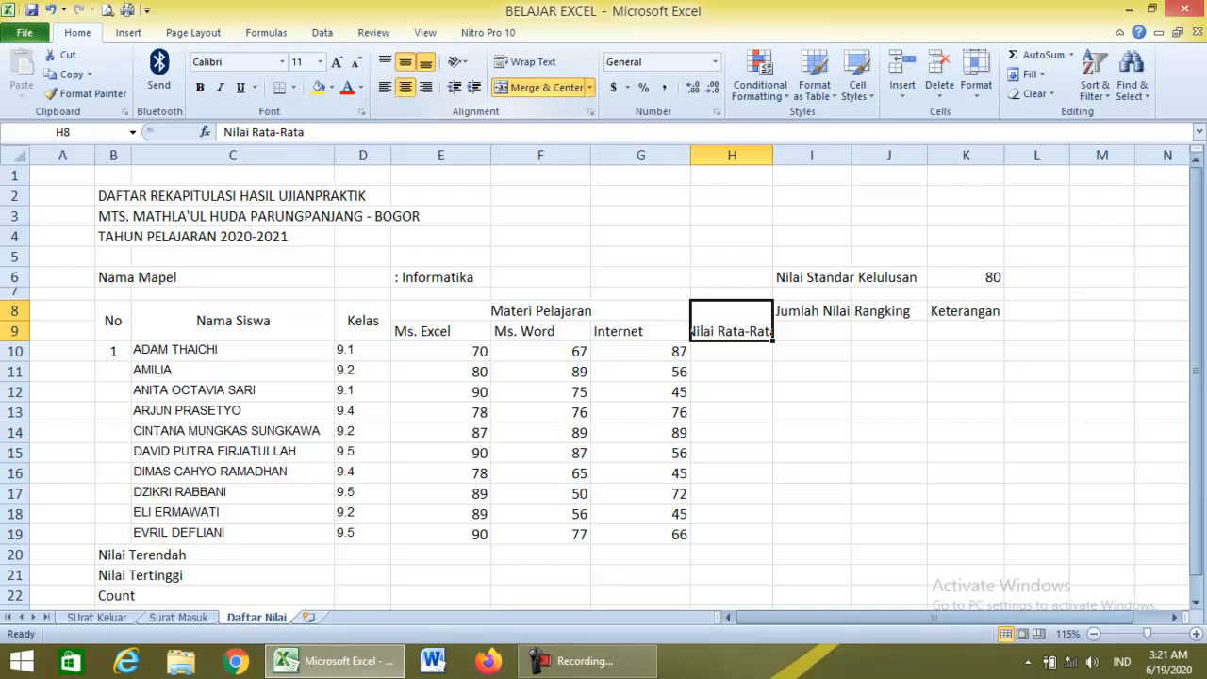
left_click(406, 63)
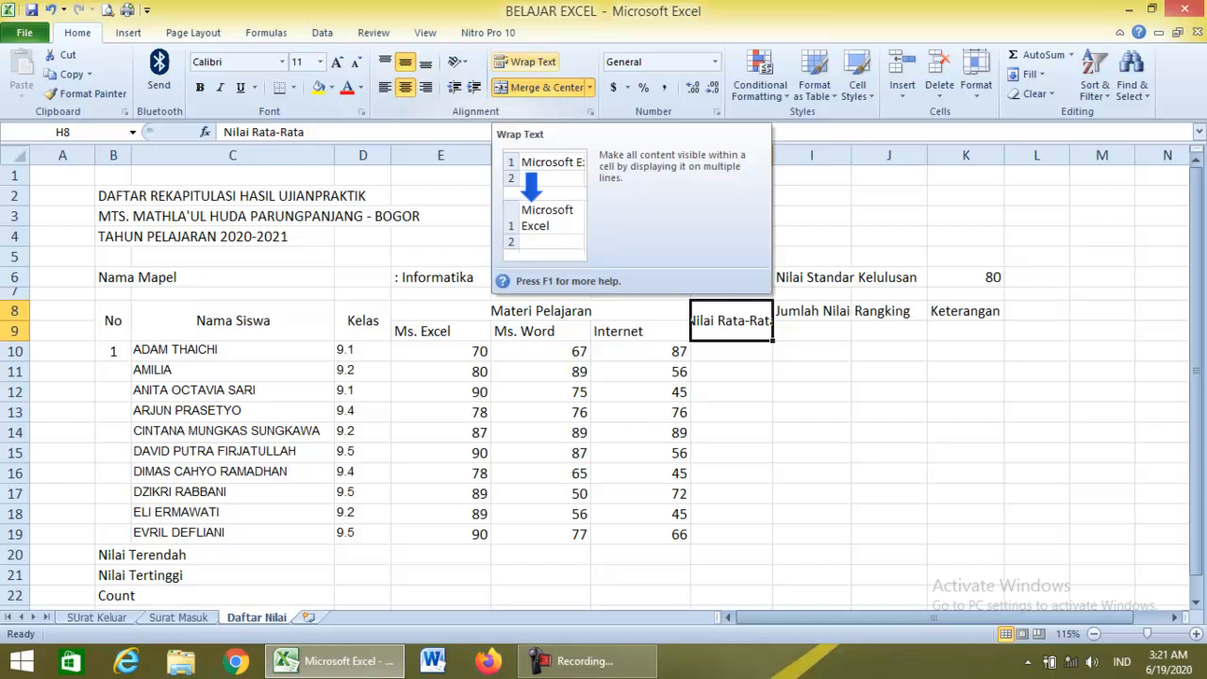
left_click(526, 61)
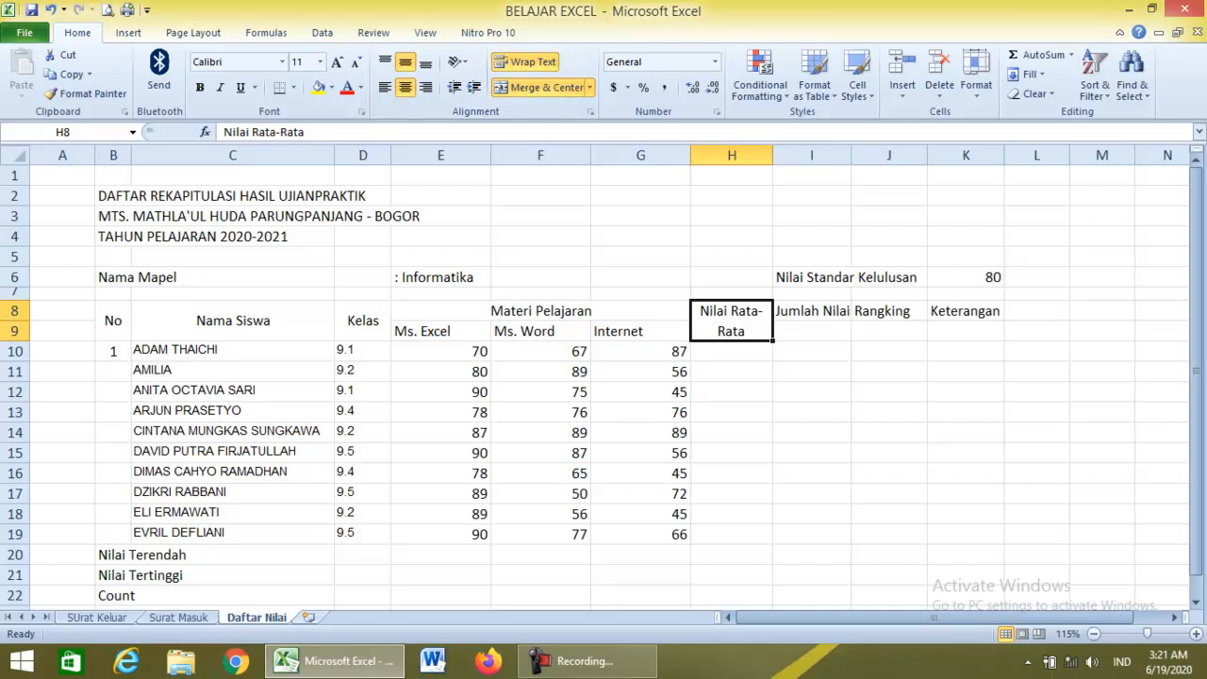
left_click(526, 61)
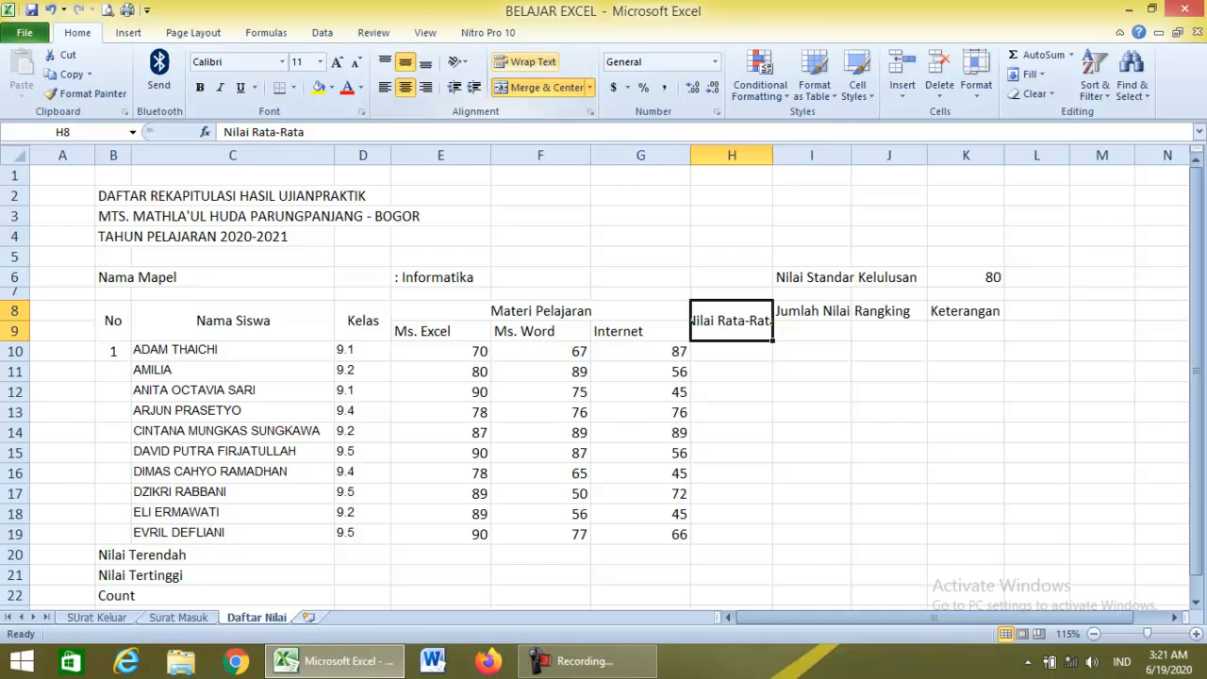
left_click(526, 62)
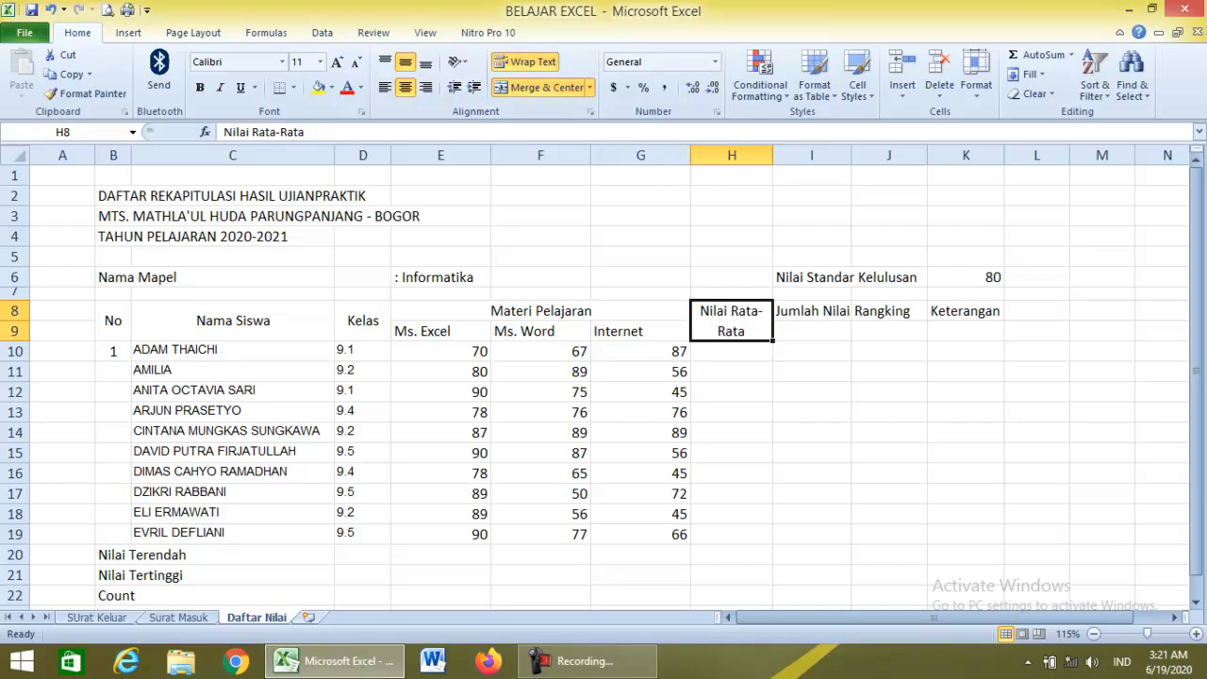
Merge Jumlah Nilai (wrapped) and Rangking each over rows 8–9, centred.
left_click_drag(811, 311, 812, 332)
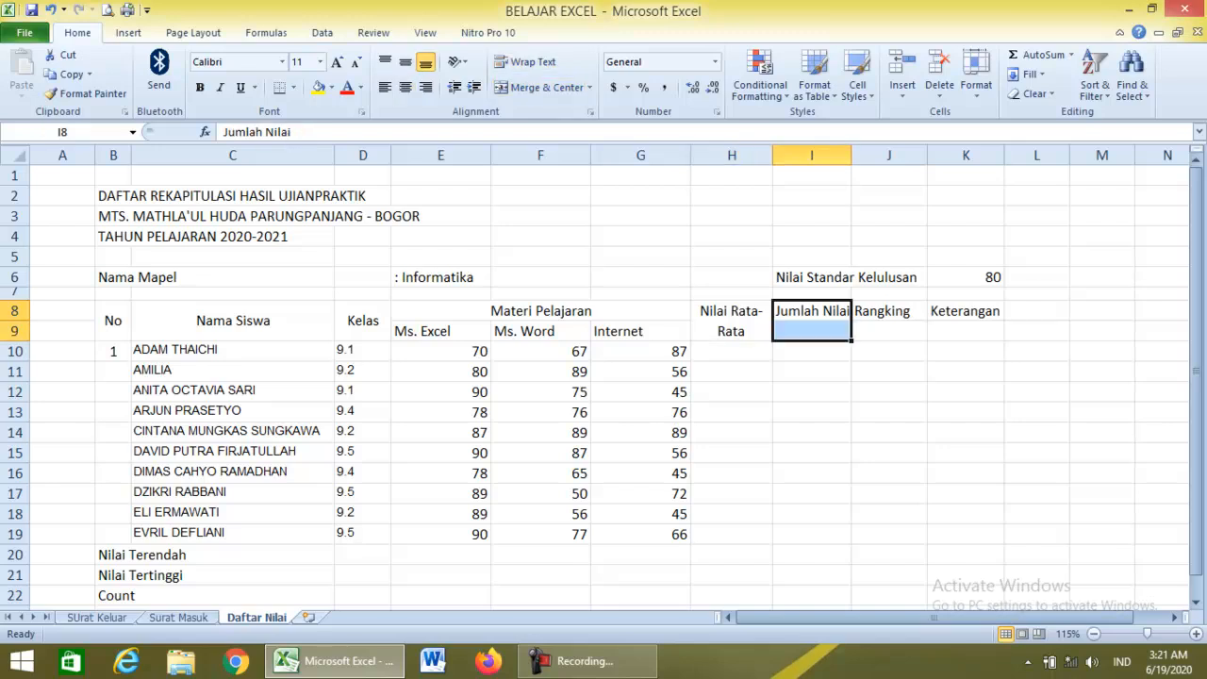
left_click(539, 87)
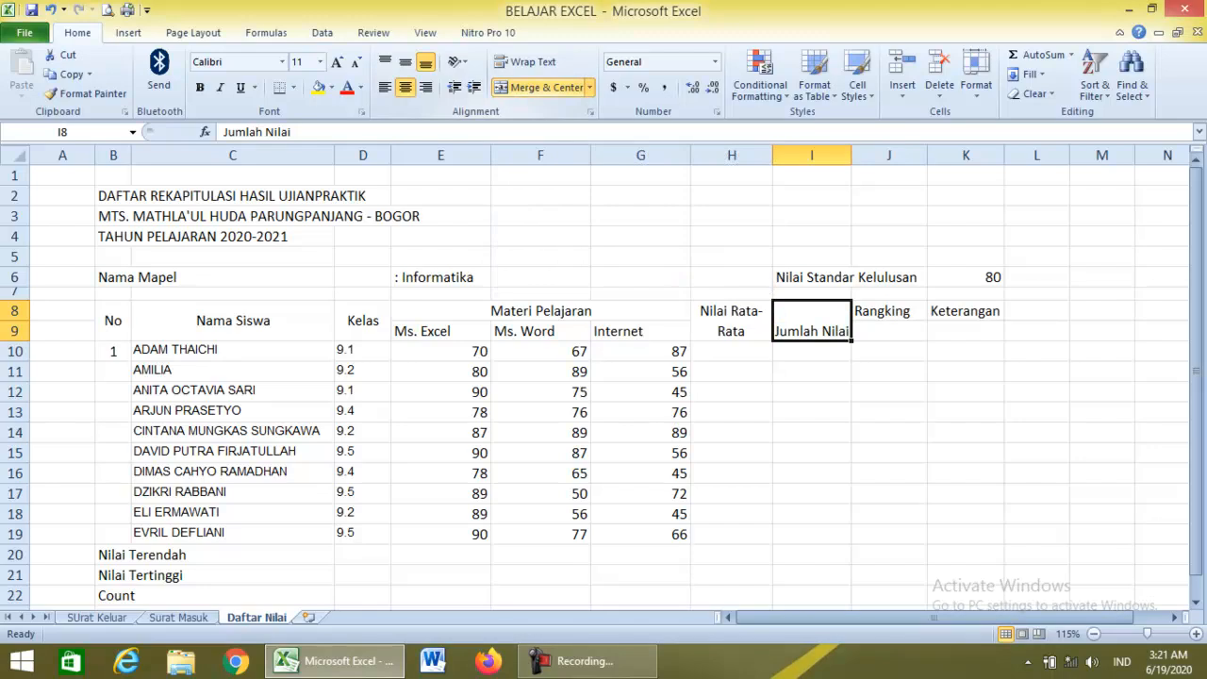
left_click(525, 61)
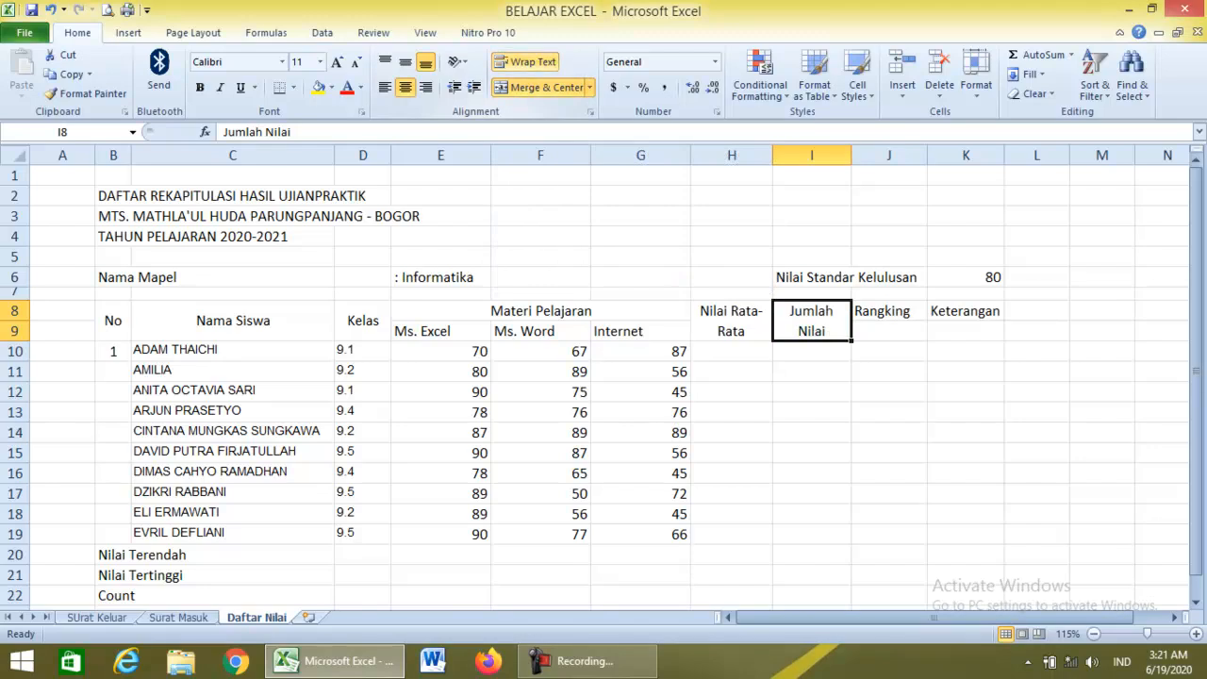
left_click_drag(886, 311, 886, 330)
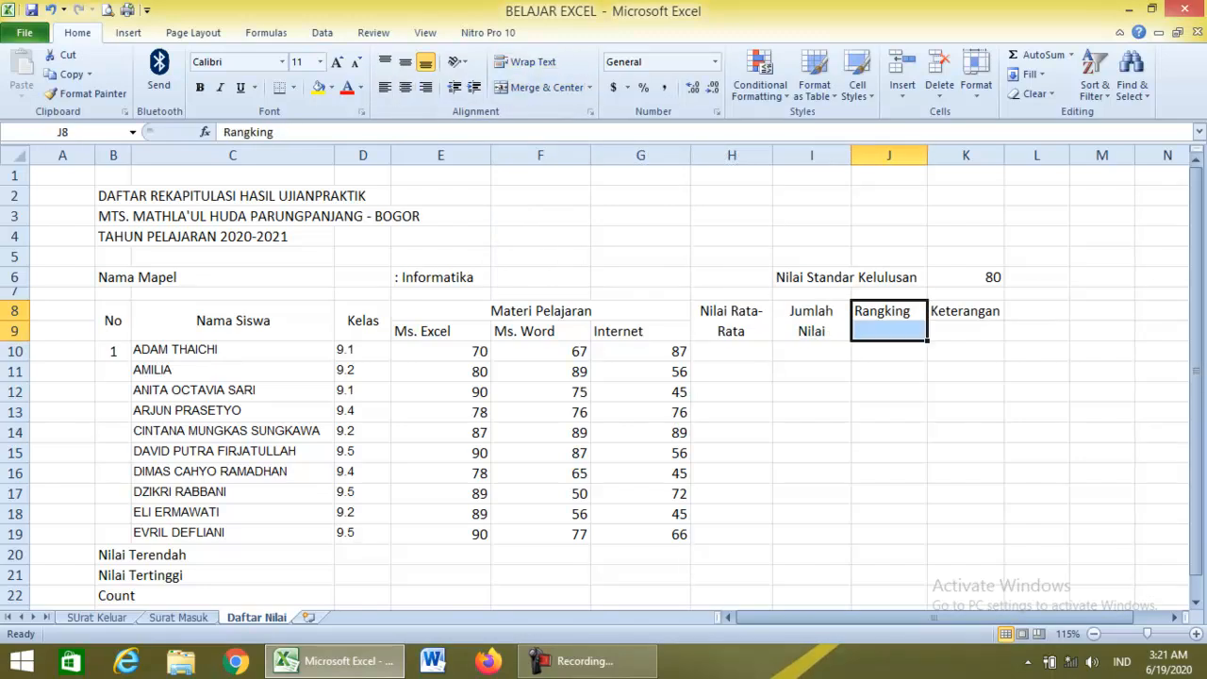
left_click(539, 87)
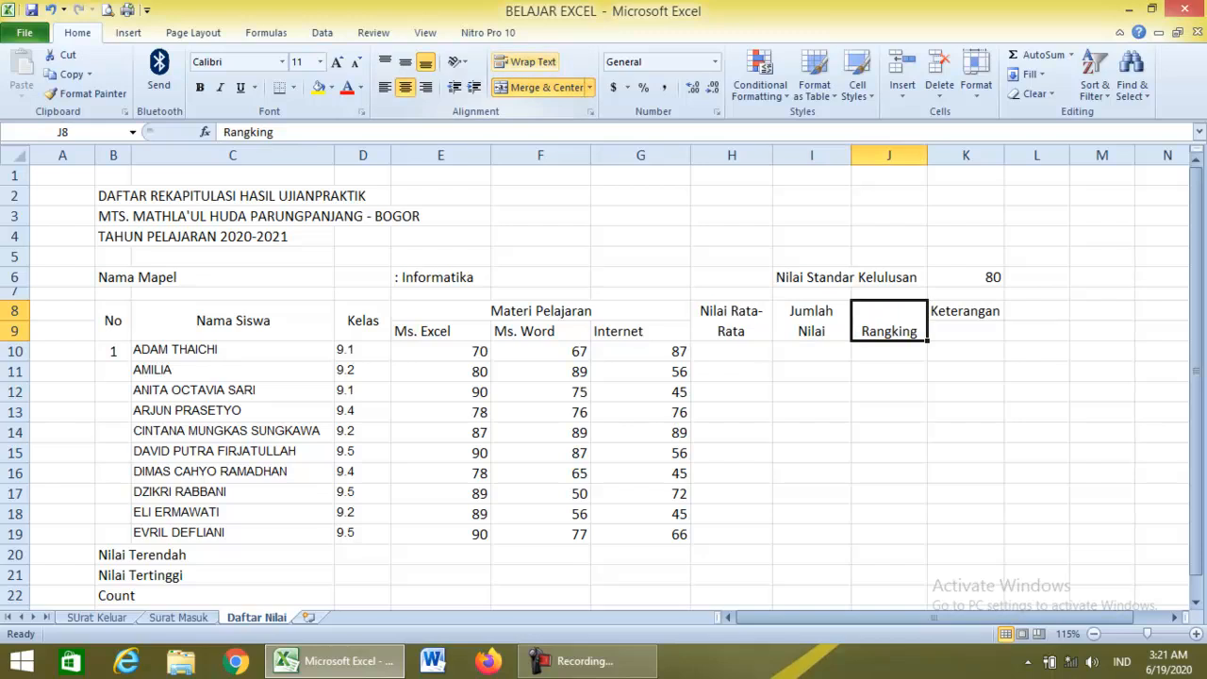
left_click(404, 61)
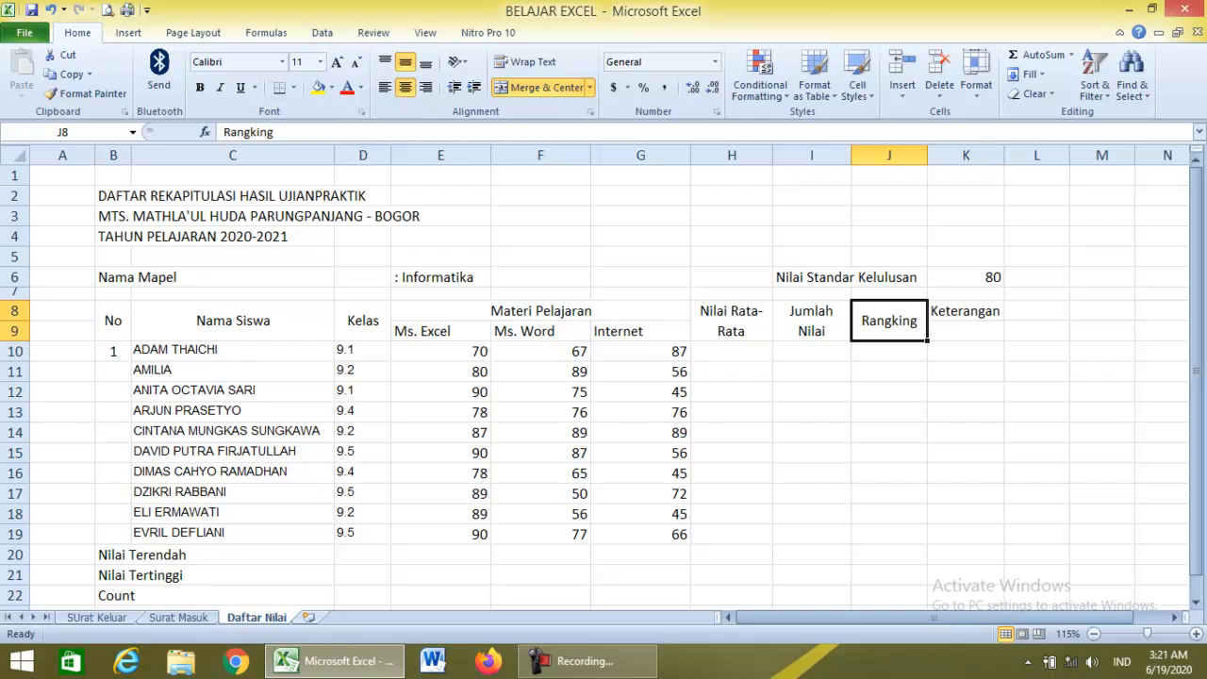
Merge and middle-align the Keterangan header across K8:K9.
left_click(965, 311)
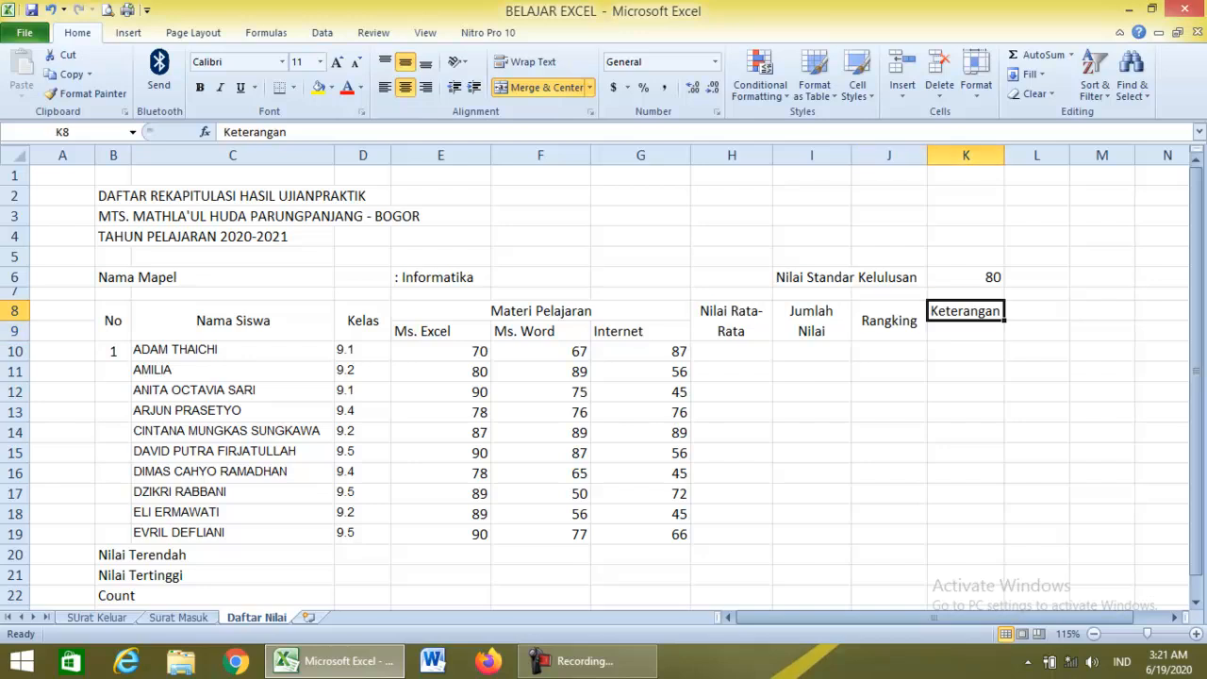
key("shift+Down")
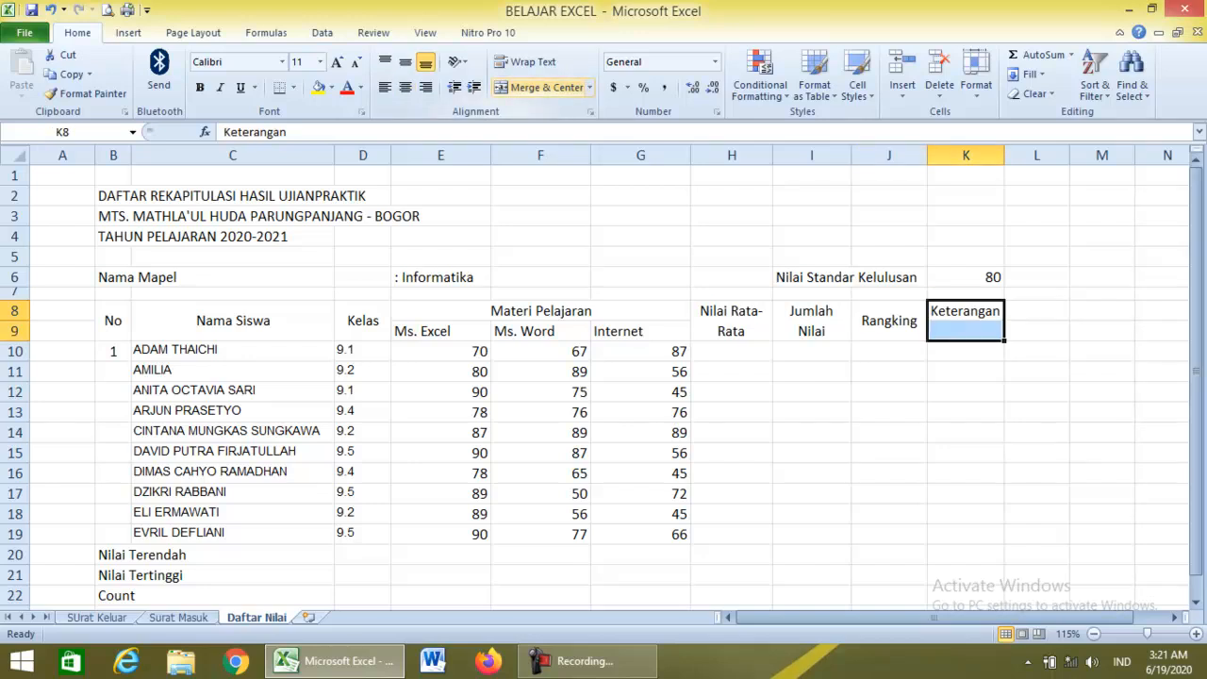
left_click(539, 87)
left_click(404, 61)
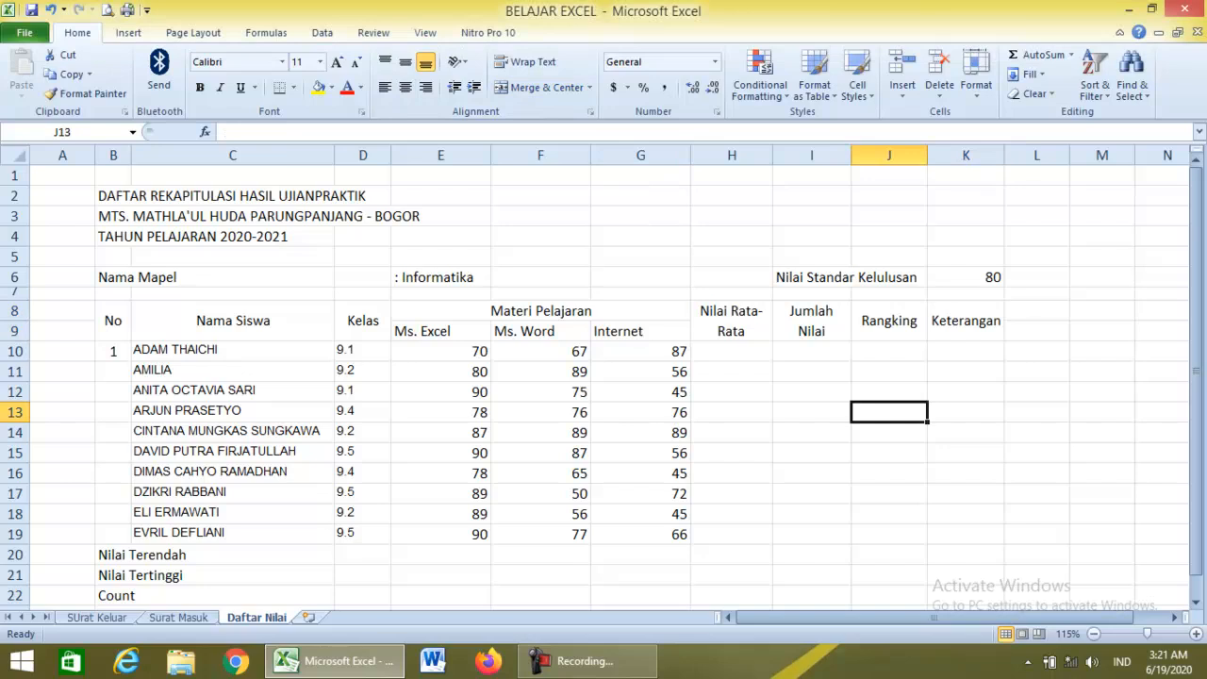
Fill the header block B8:K9 with a light cyan colour chosen from More Colors.
left_click(113, 322)
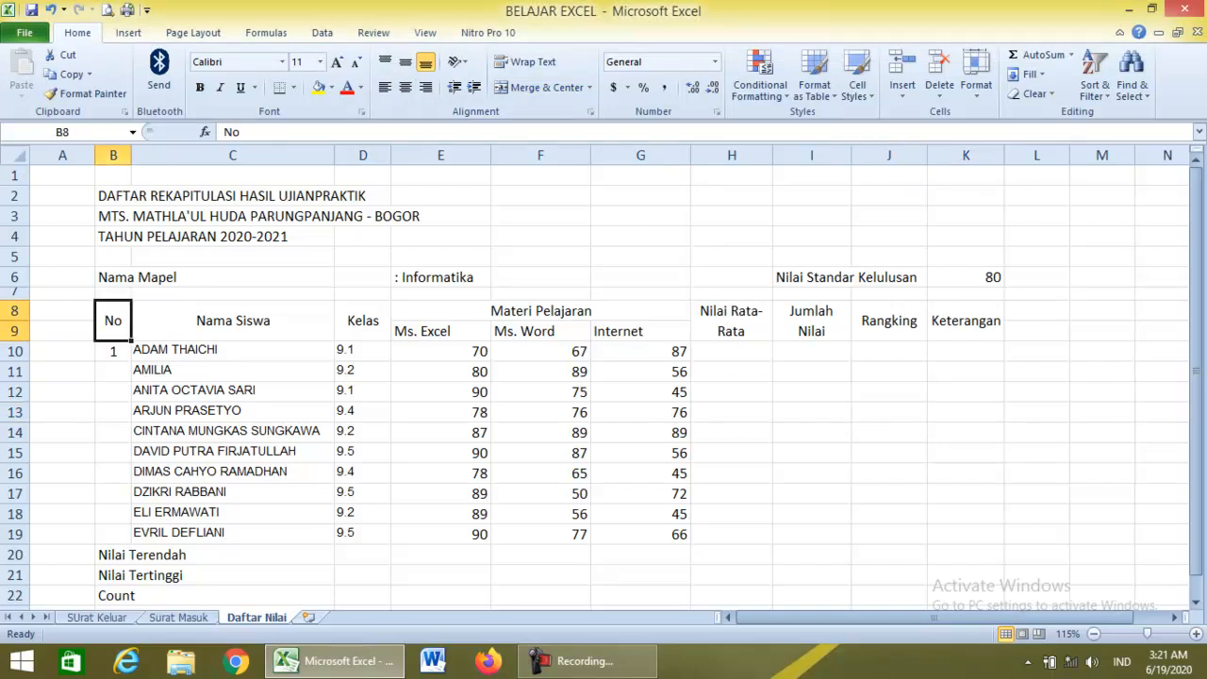
key("shift+Right")
key("shift+Right")
key("shift+Right")
key("shift+Right")
key("shift+Right")
key("shift+Right")
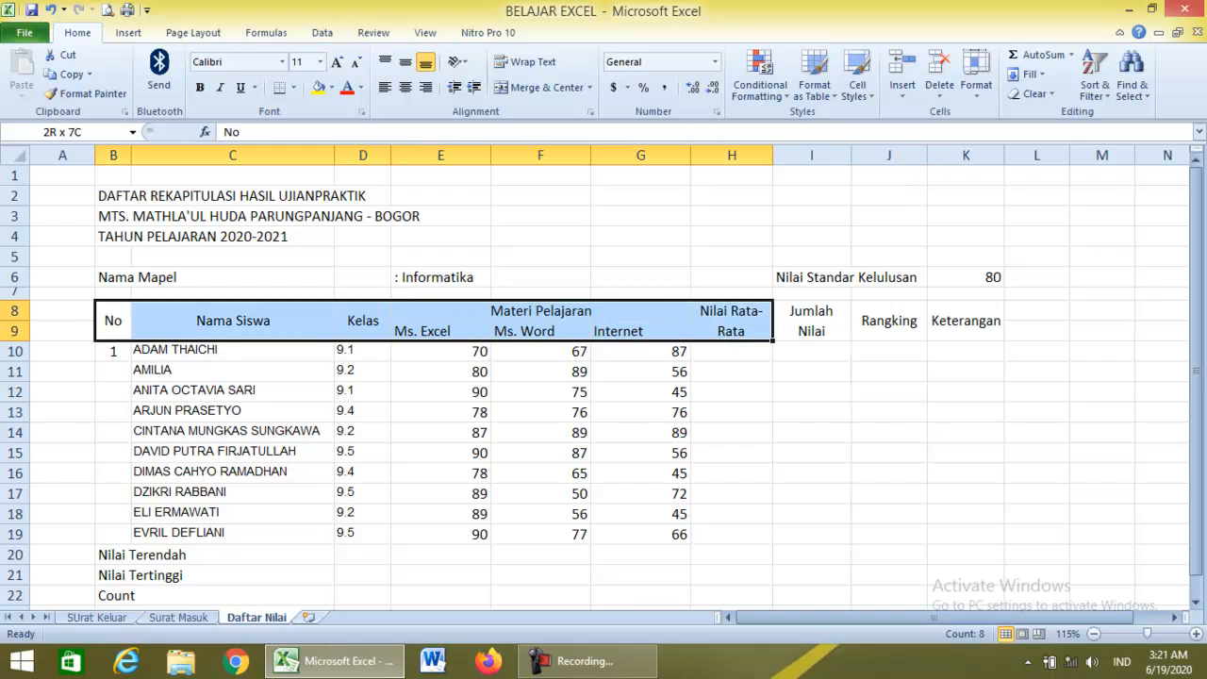
key("shift+Right")
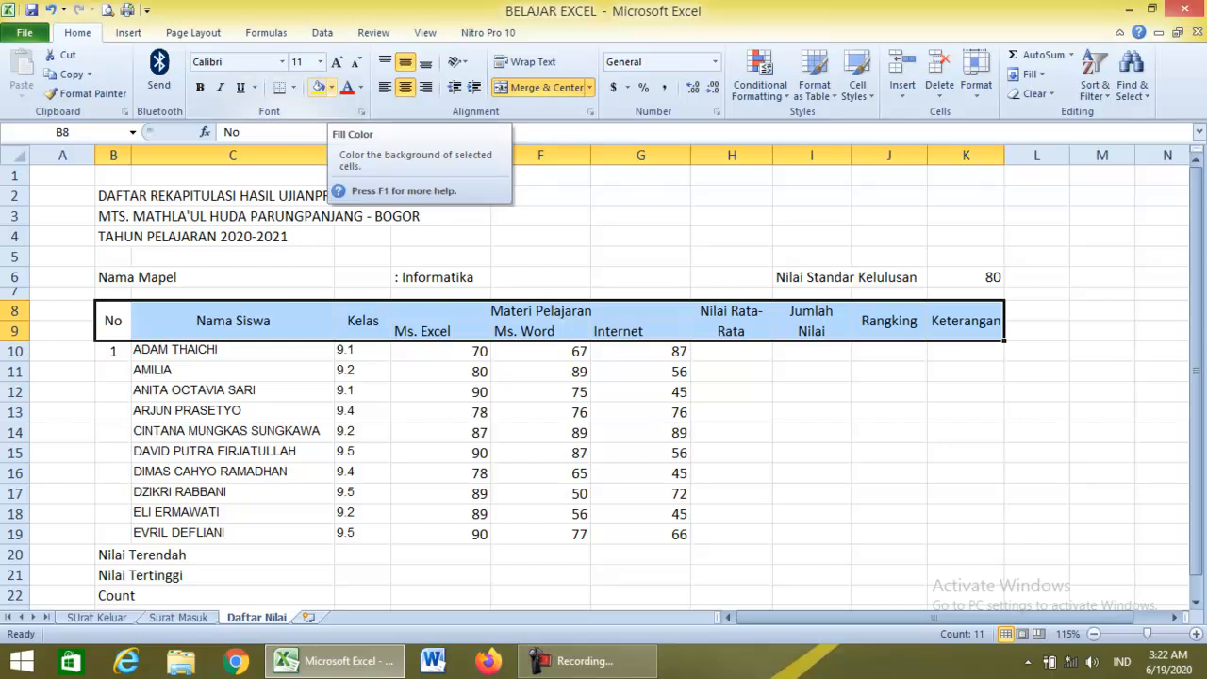
left_click(331, 87)
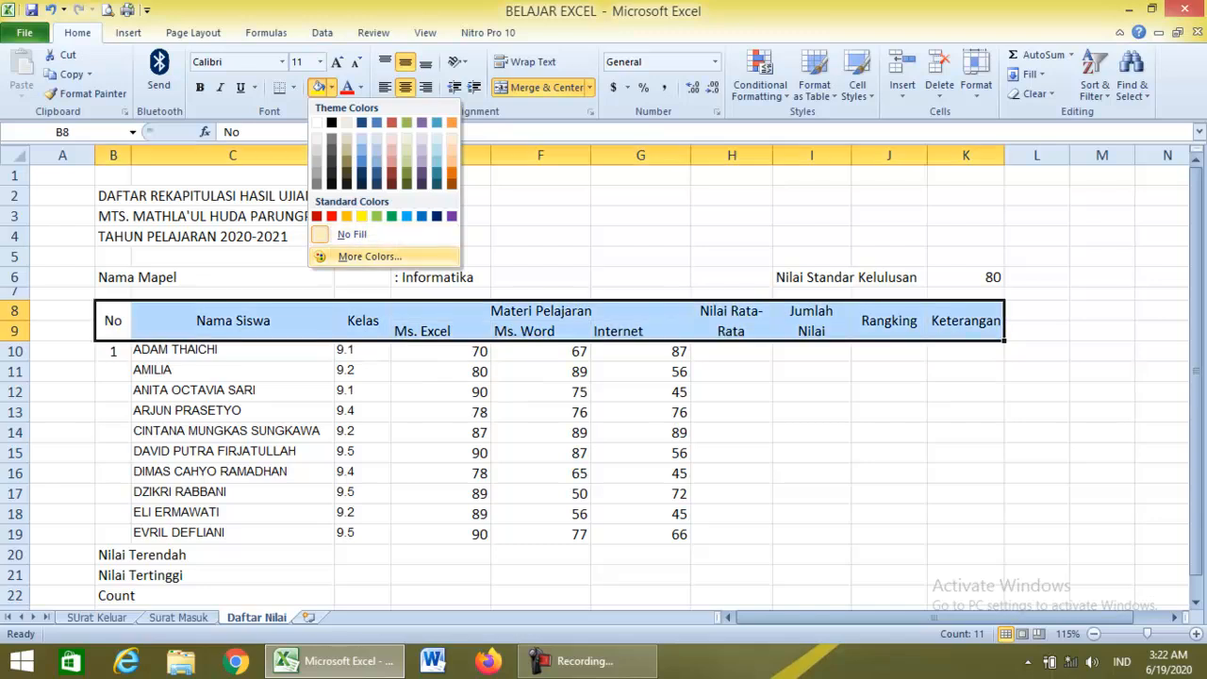
left_click(363, 257)
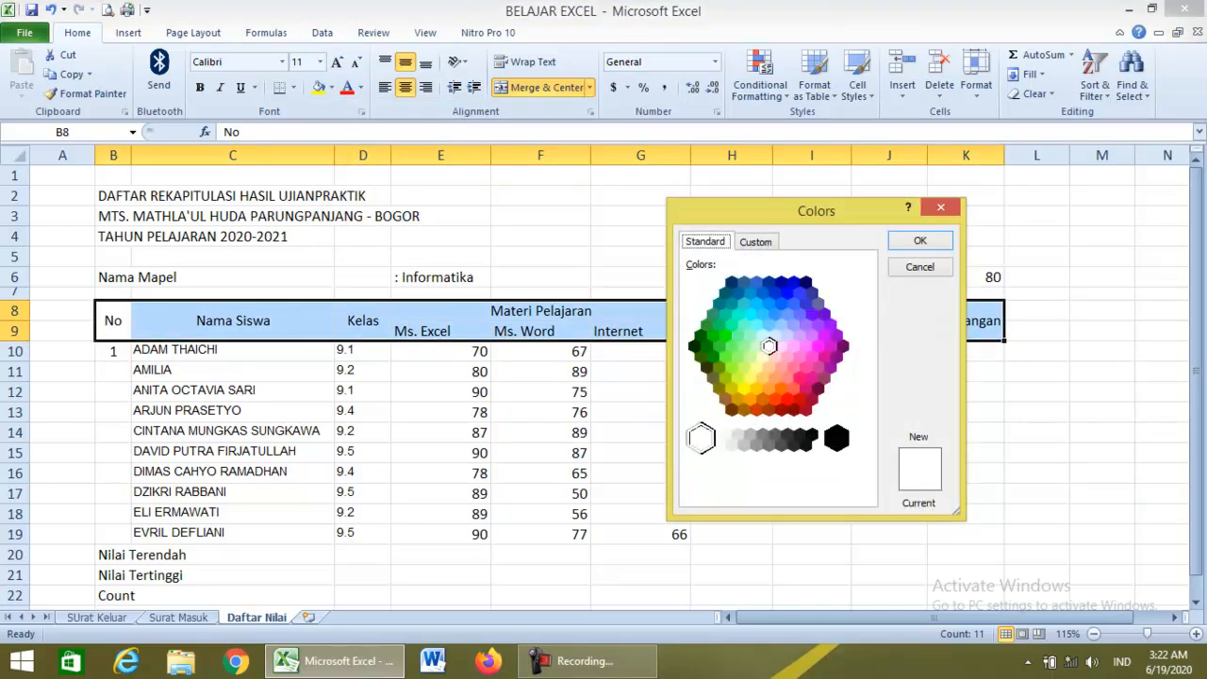
left_click(763, 356)
left_click(757, 346)
left_click(762, 335)
left_click(775, 336)
left_click(762, 336)
left_click(920, 240)
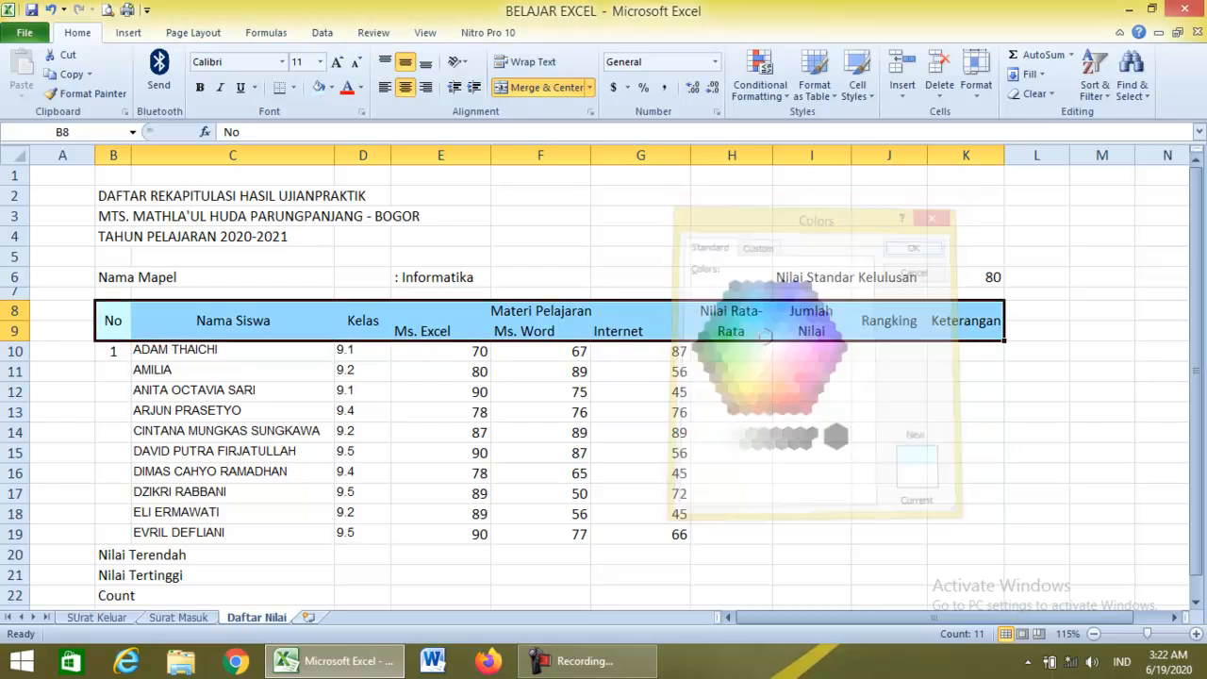
left_click(540, 391)
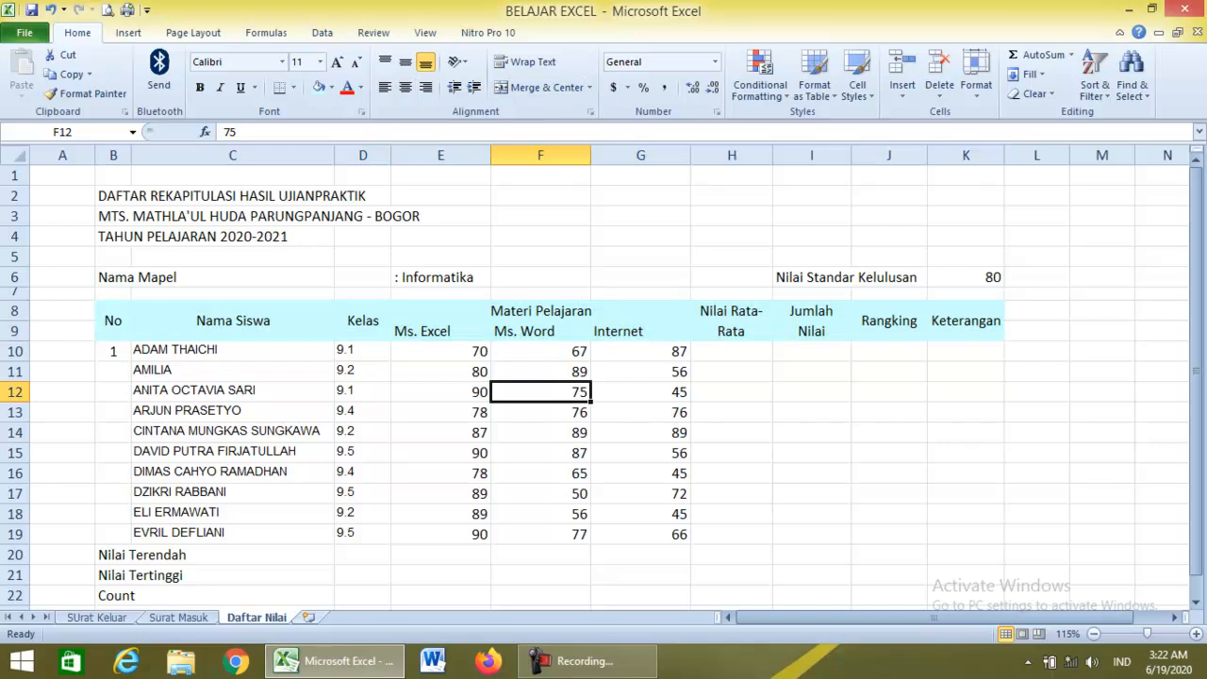
Number B10:B19 from 1 to 10, entering 2 and 3 then filling down from 1.
left_click(233, 412)
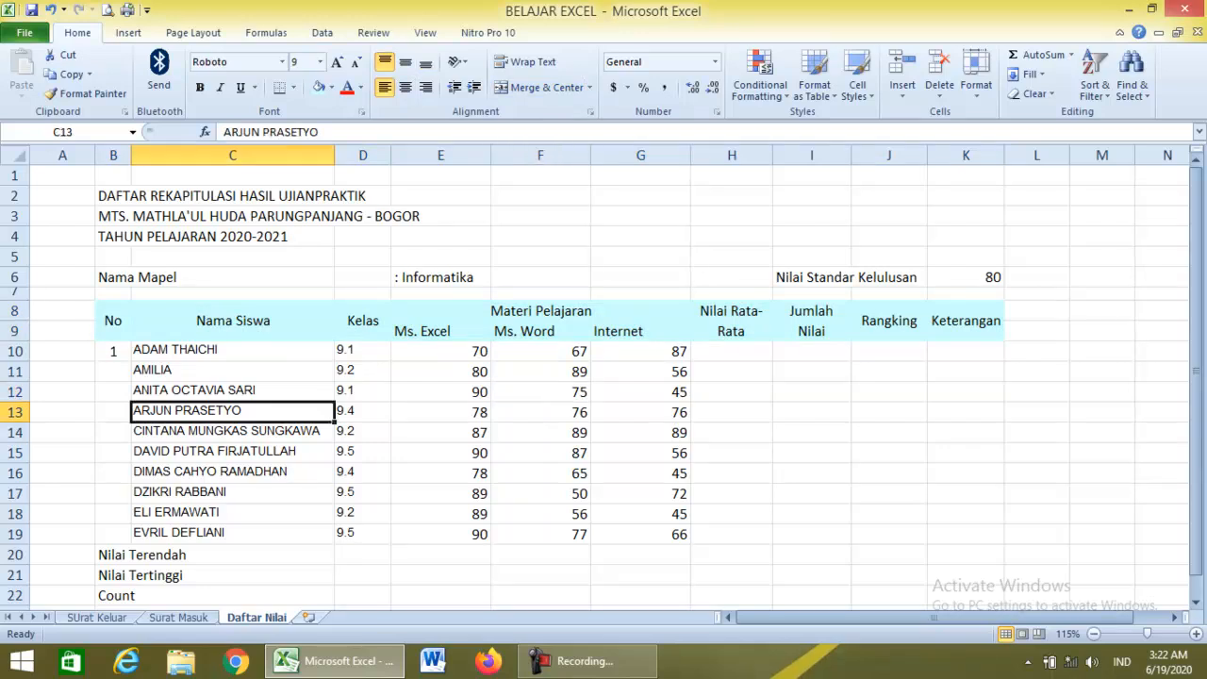
left_click(113, 351)
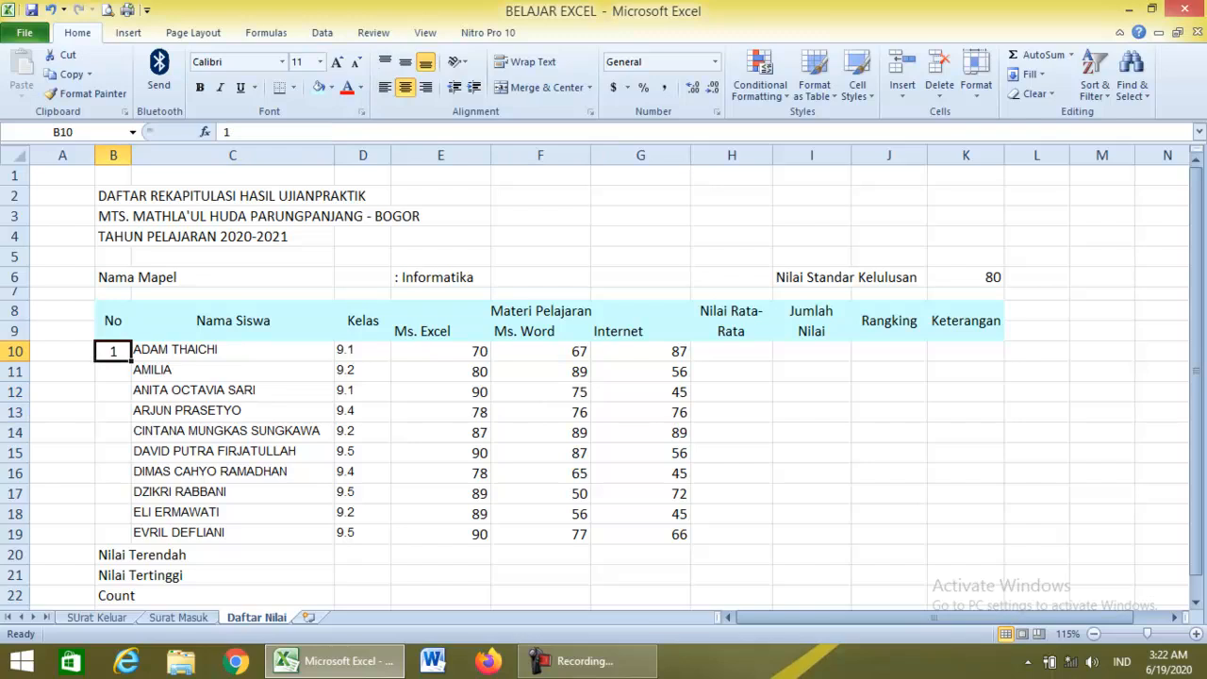
left_click(114, 371)
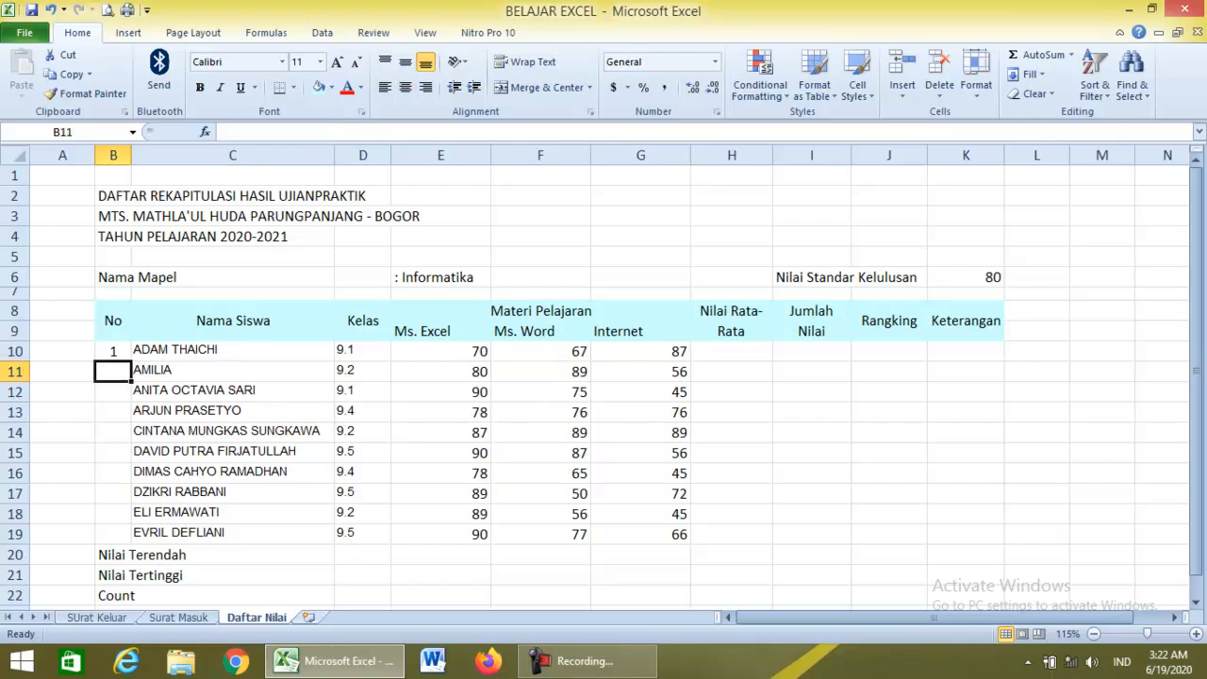
type("2")
key("Return")
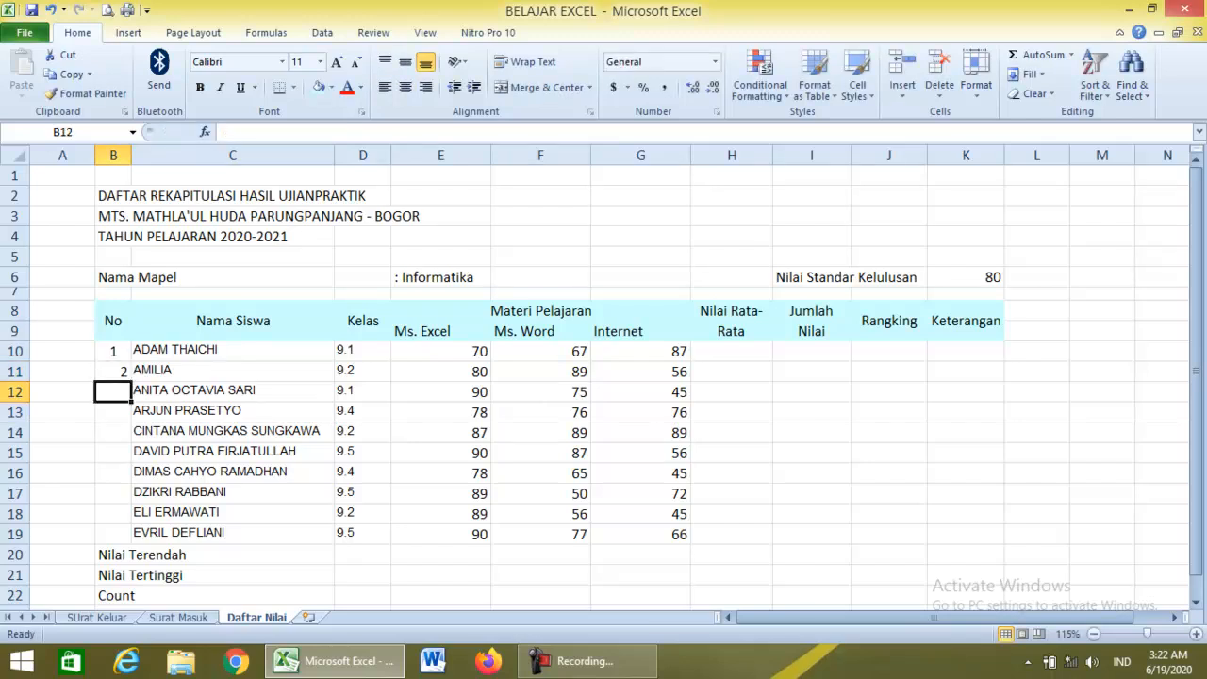
type("3")
key("Return")
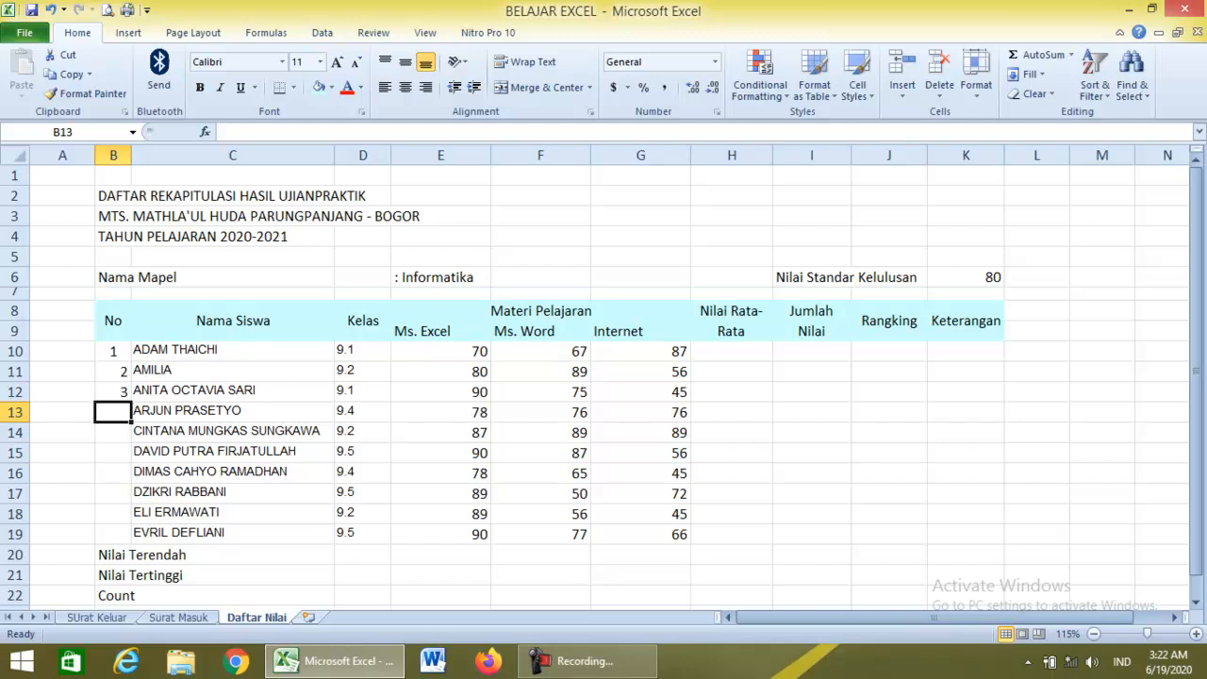
left_click(113, 350)
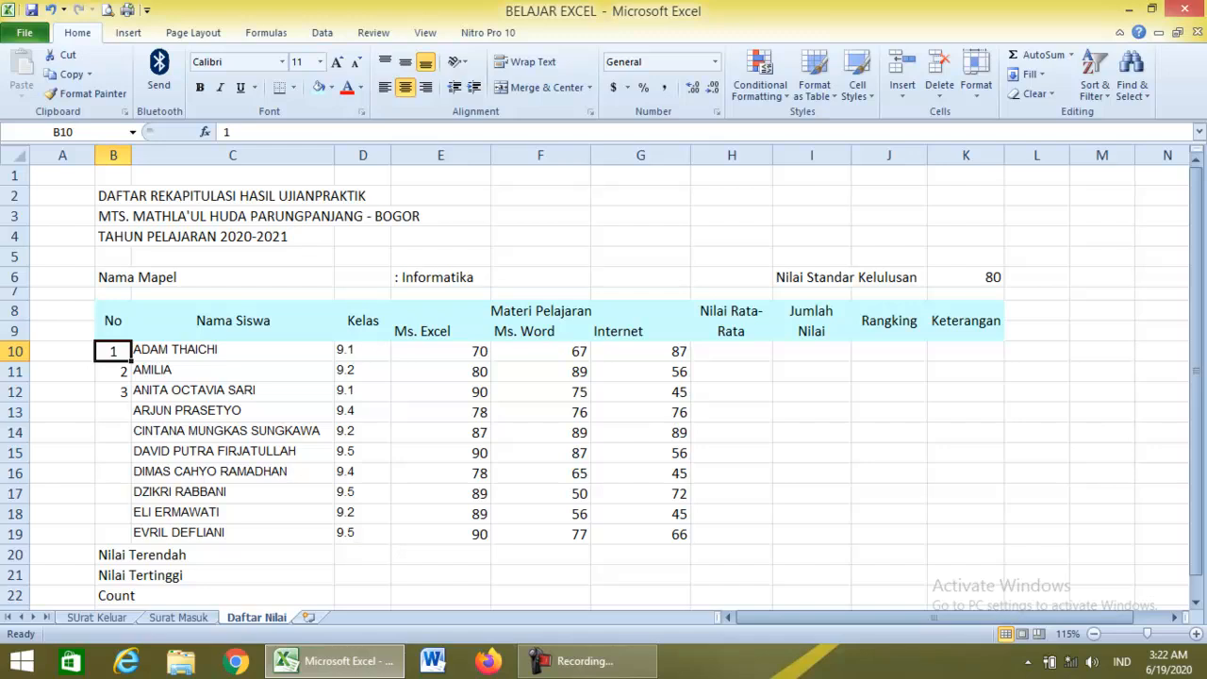
left_click_drag(131, 360, 141, 554)
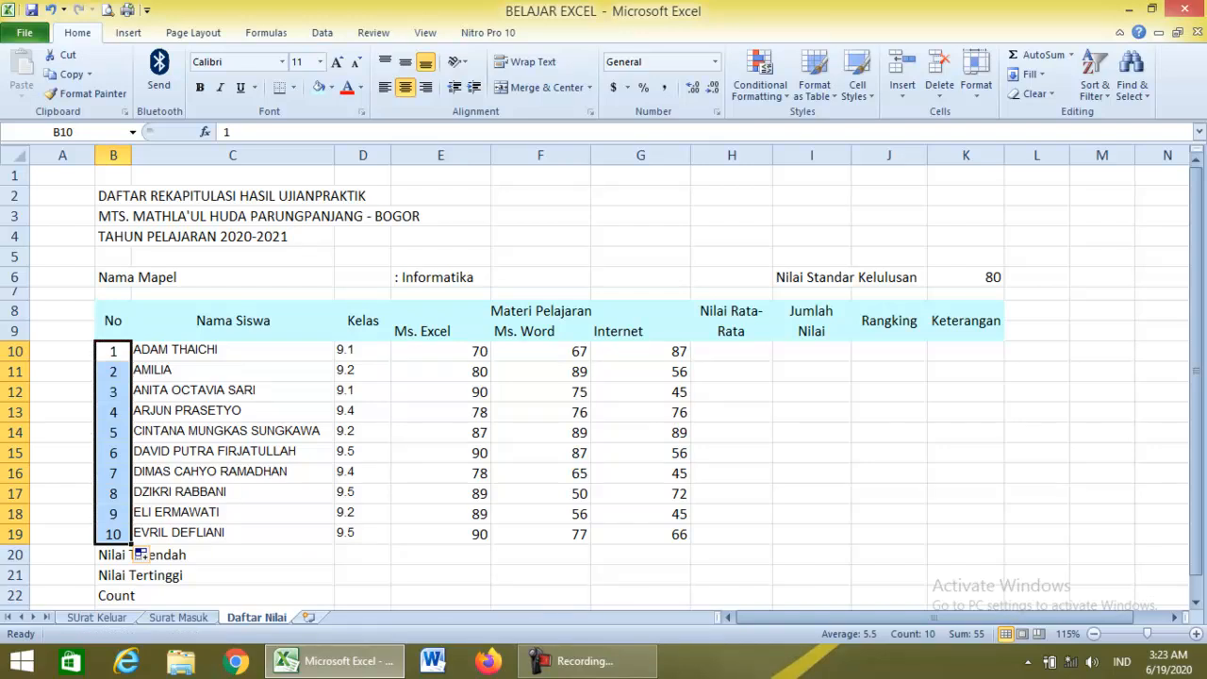
Indent the ten student names in C10:C19 one step.
left_click(232, 472)
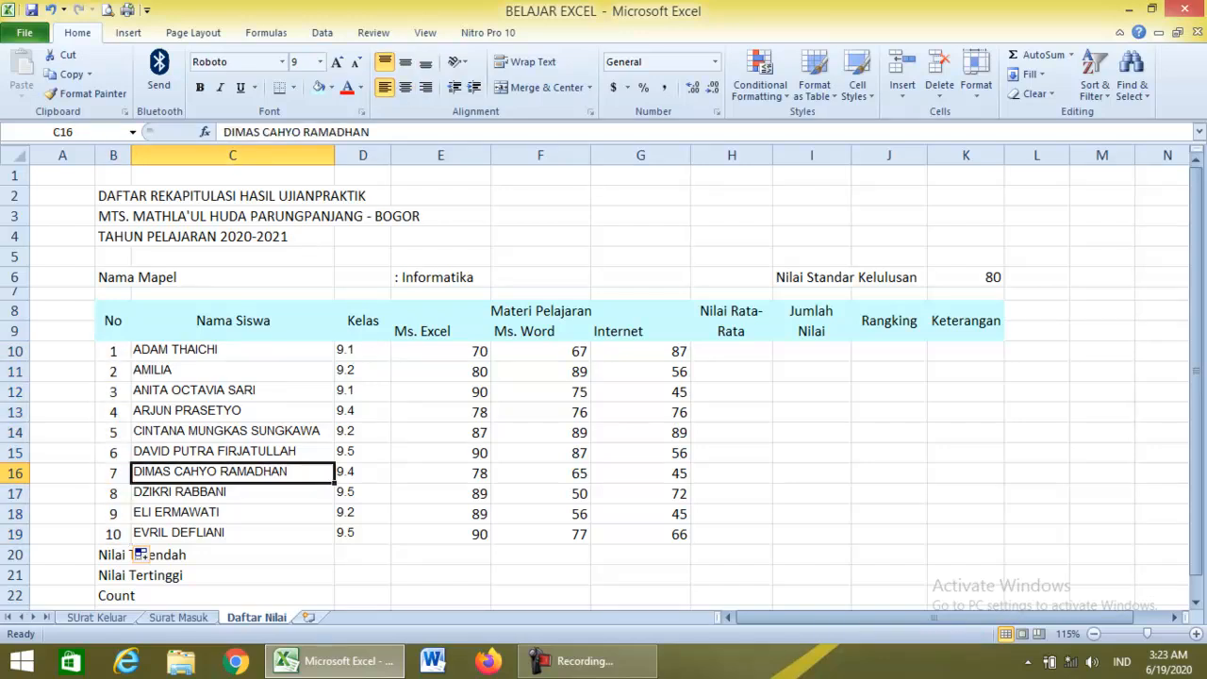
left_click(113, 534)
left_click(232, 472)
left_click(232, 350)
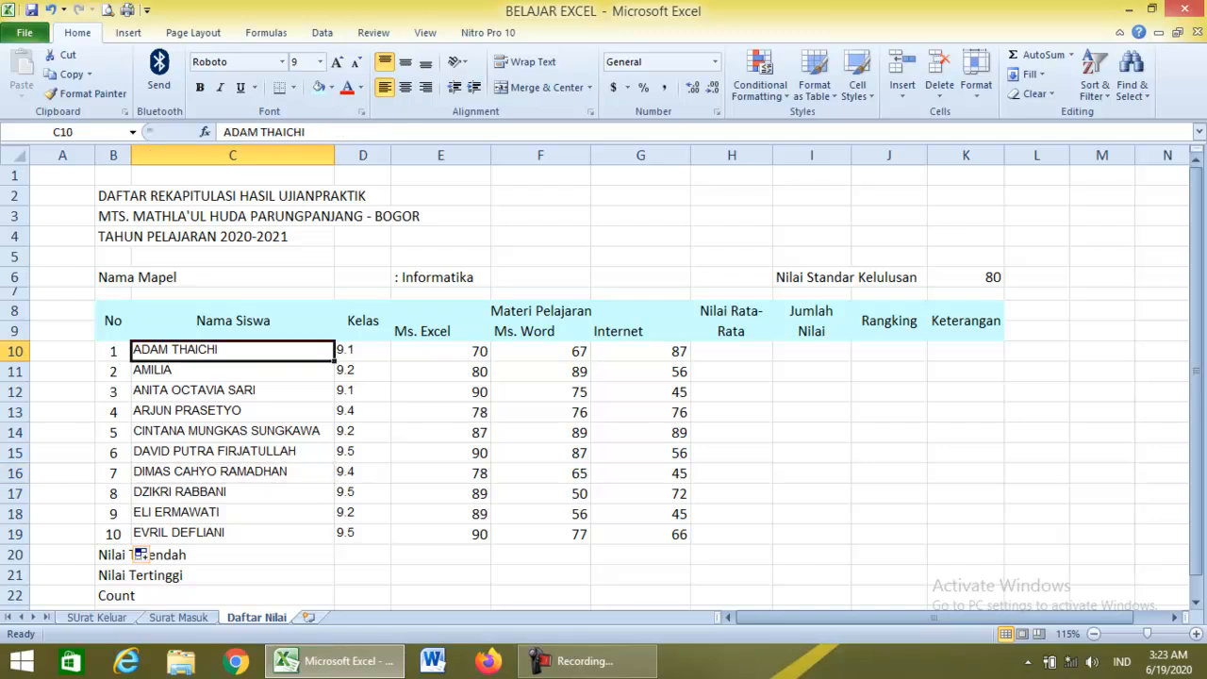
key("shift+Down")
key("shift+Down")
key("shift+Down")
key("shift+Down")
key("shift+Down")
key("shift+Down")
key("shift+Down")
key("shift+Down")
key("shift+Down")
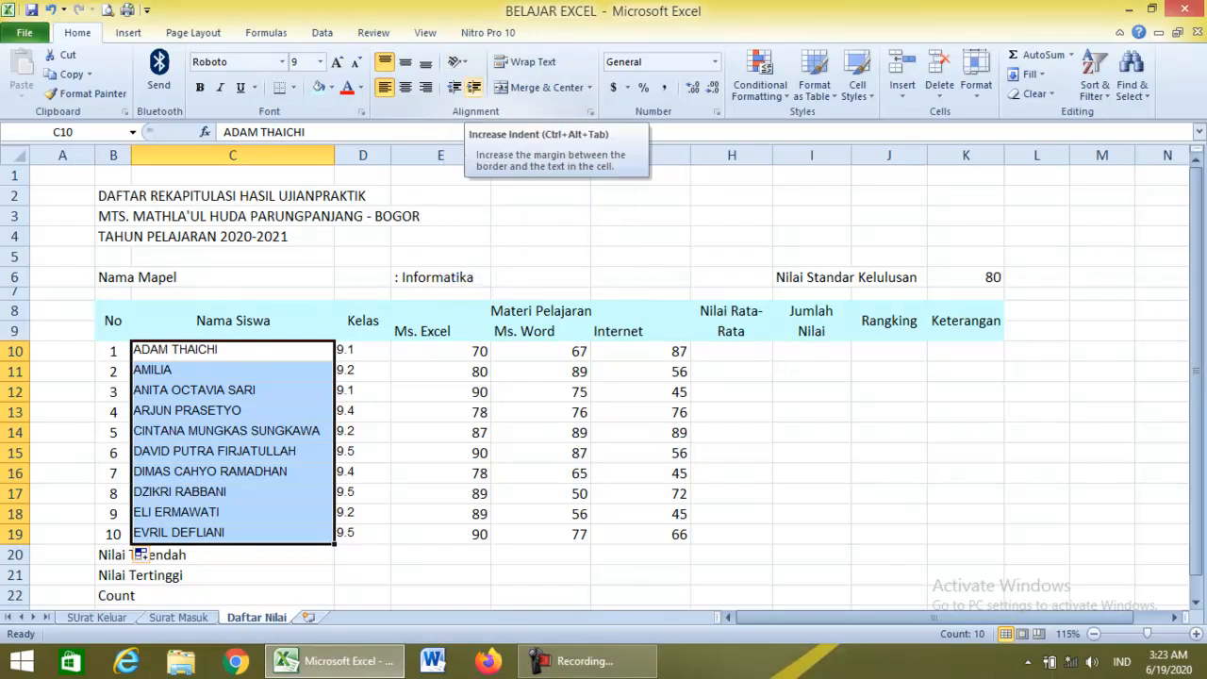
left_click(473, 87)
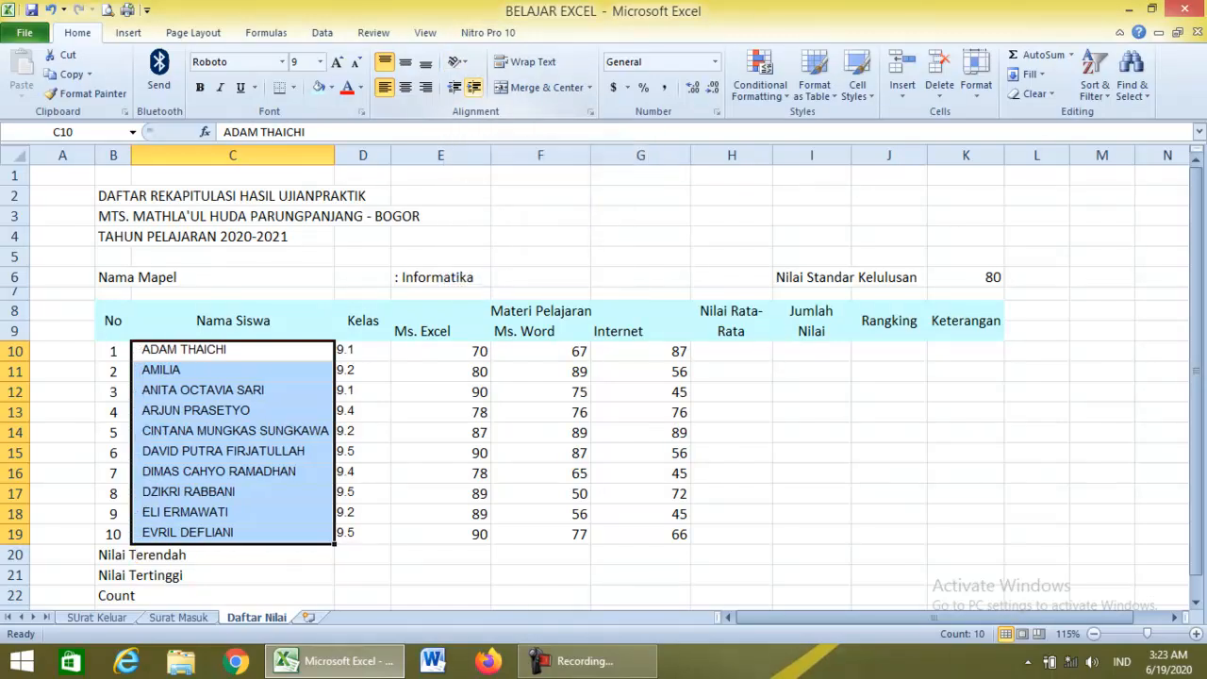
left_click(233, 351)
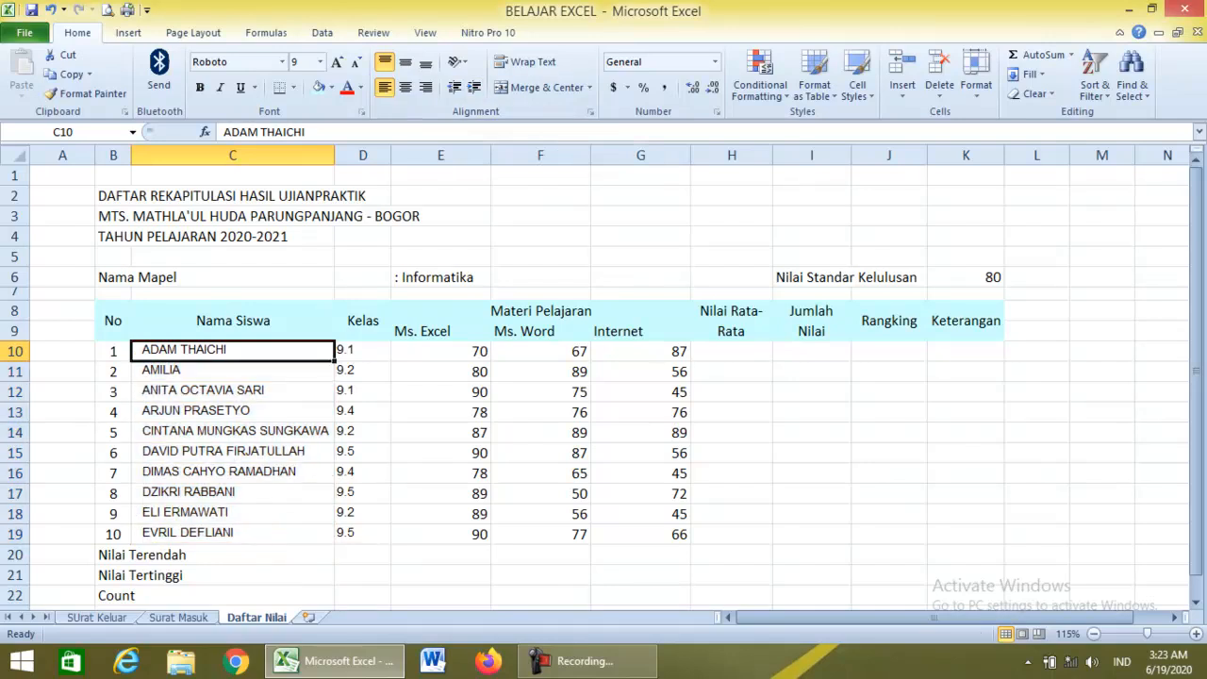
key("Down")
key("Down")
key("Down")
key("Down")
key("Down")
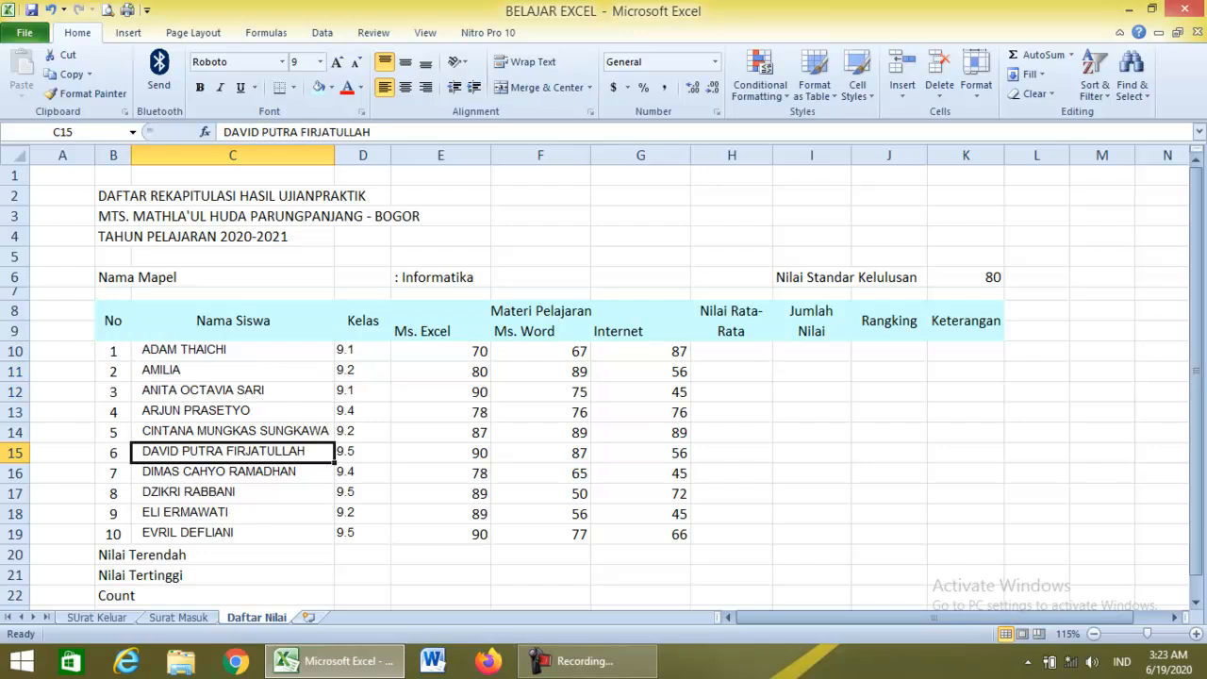
Centre the Kelas values in D10:D19 horizontally and vertically.
left_click_drag(363, 351, 363, 533)
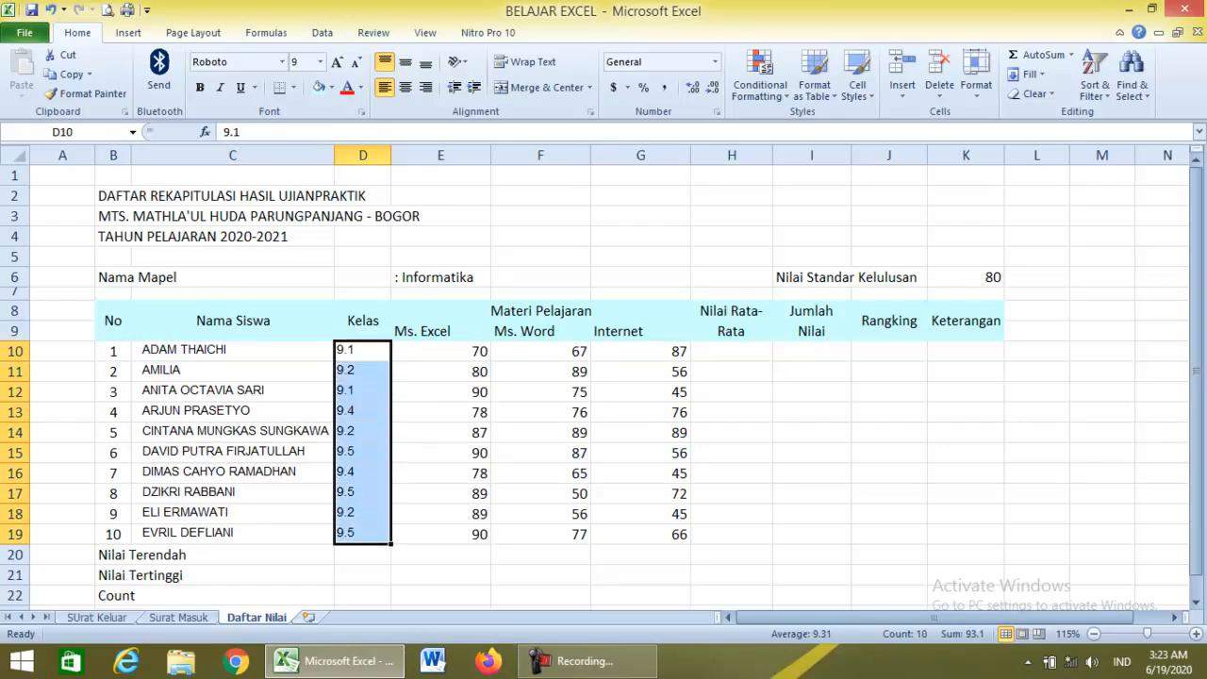
left_click(405, 87)
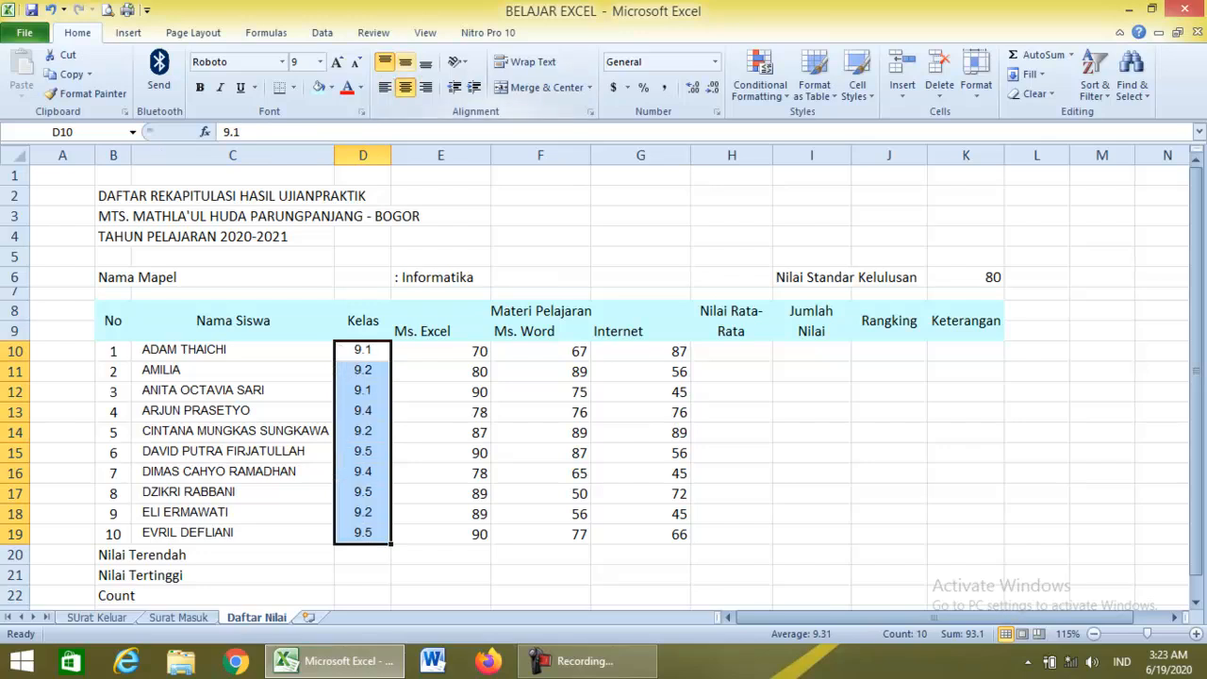
left_click(405, 61)
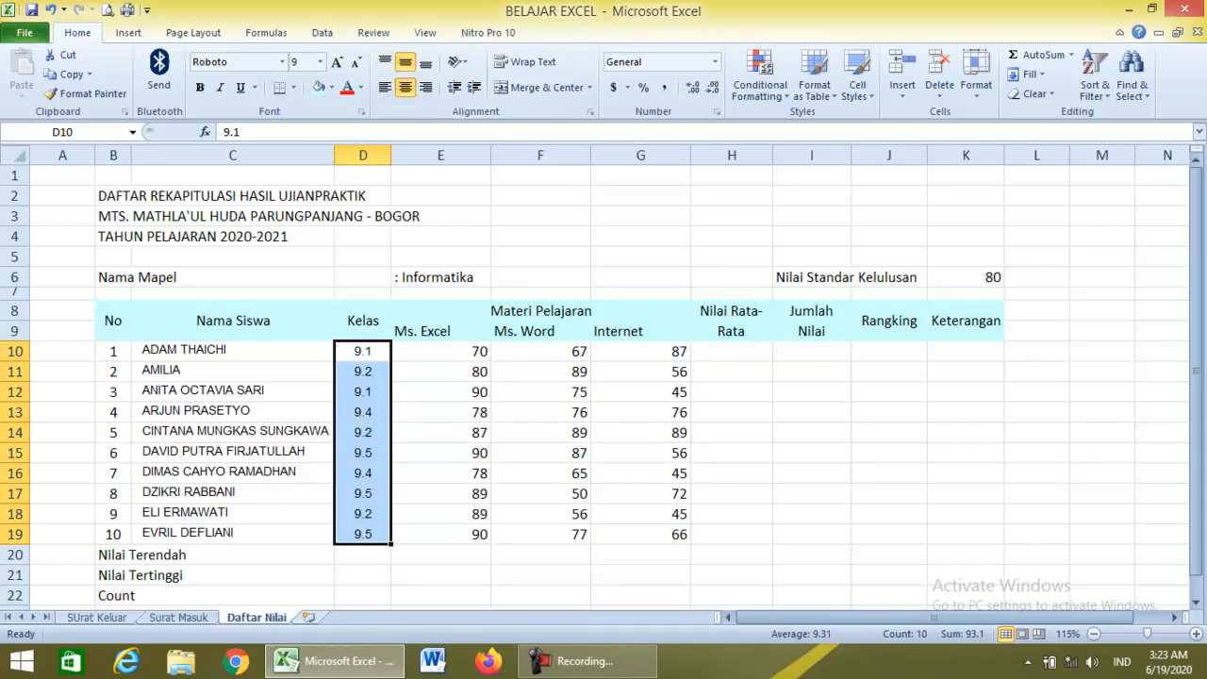
left_click_drag(440, 350, 965, 533)
Centre the E10:K19 exam scores horizontally and vertically, then select the whole table B8:K23.
left_click(405, 87)
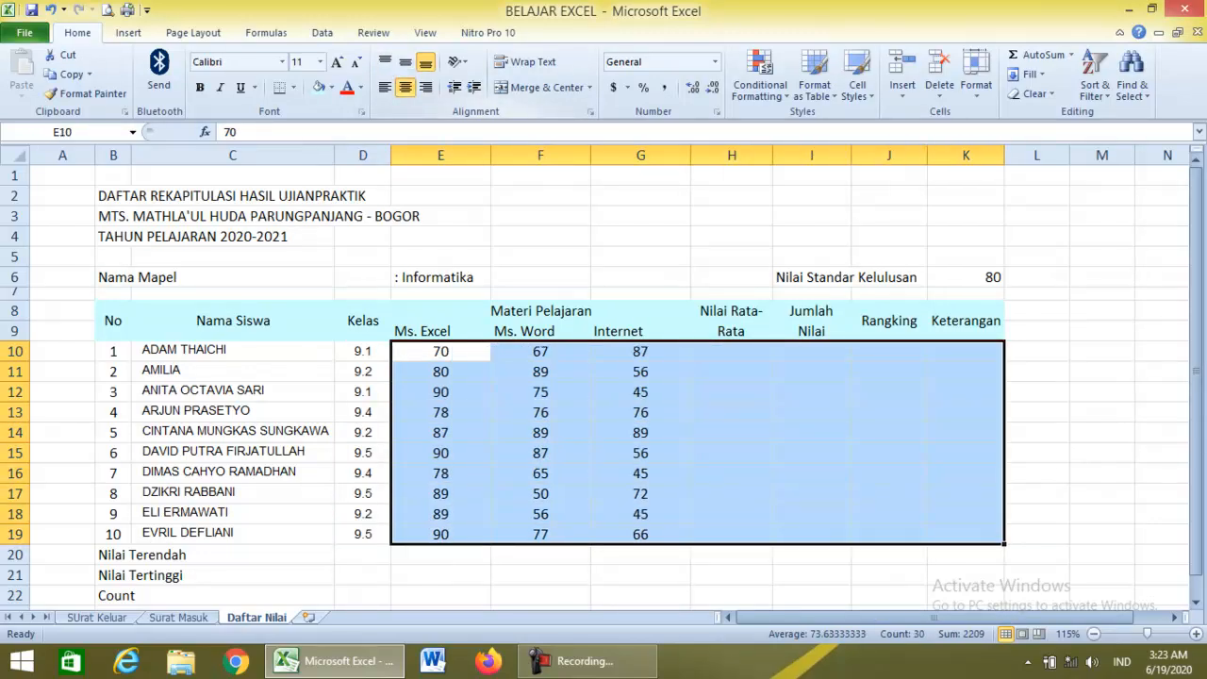
left_click(405, 61)
left_click(233, 431)
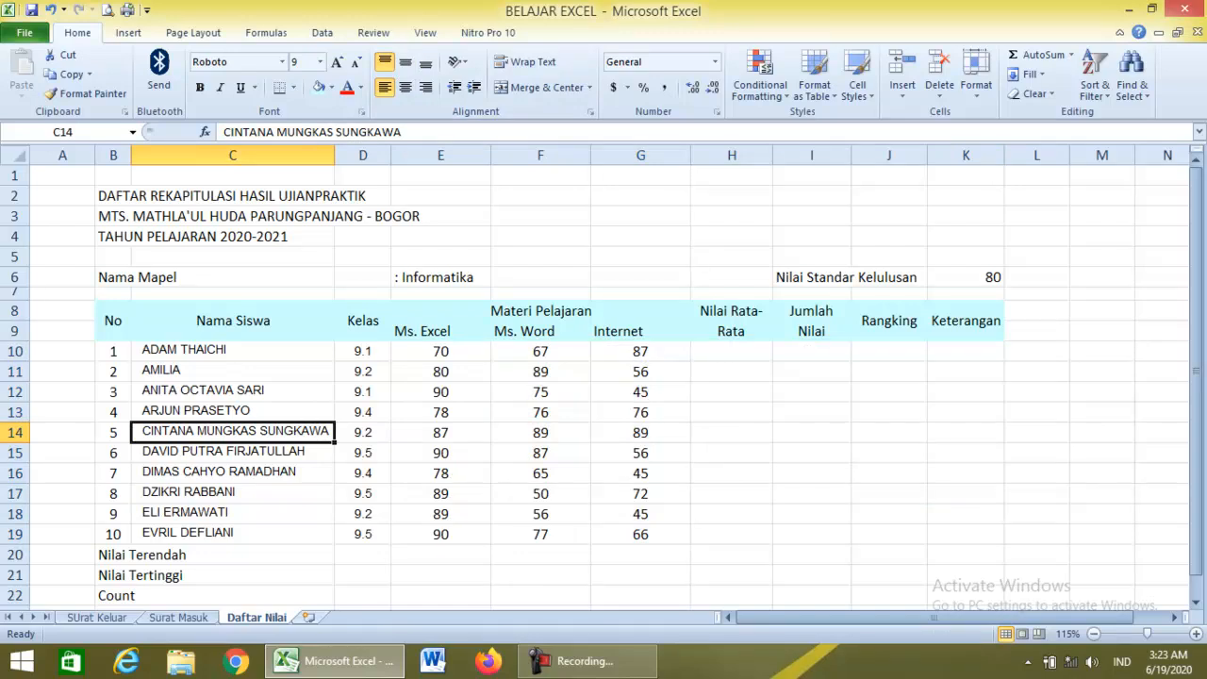
left_click(640, 352)
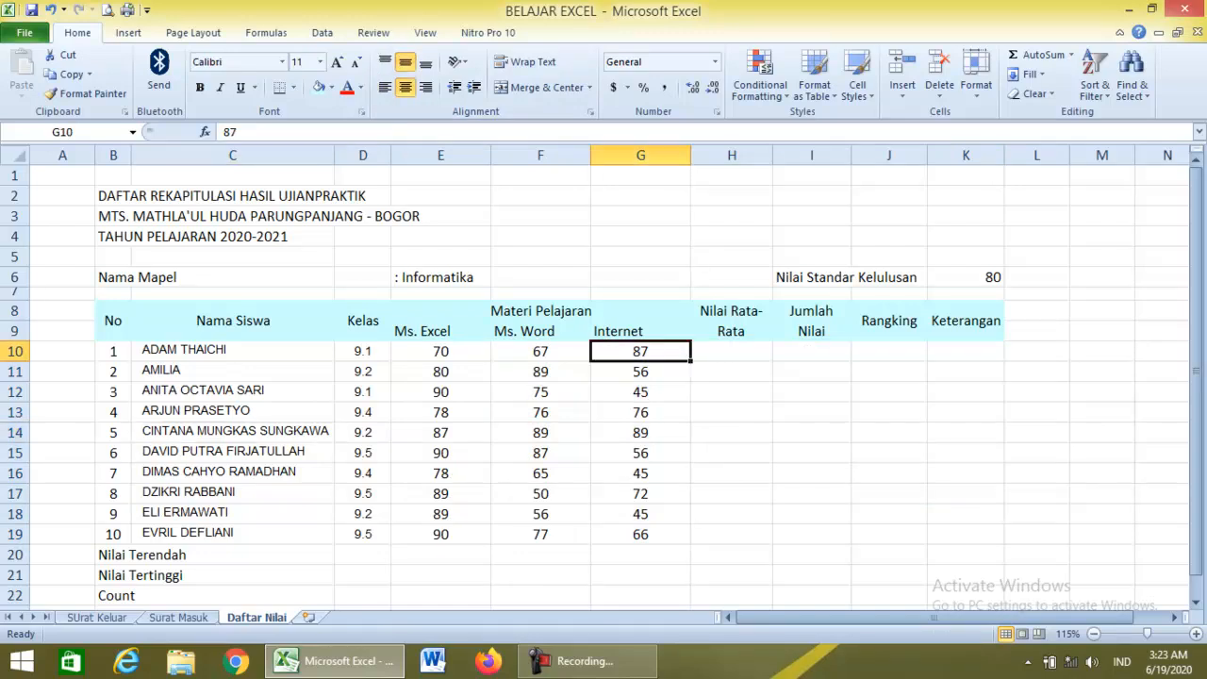
scroll(604, 377, "down", 1)
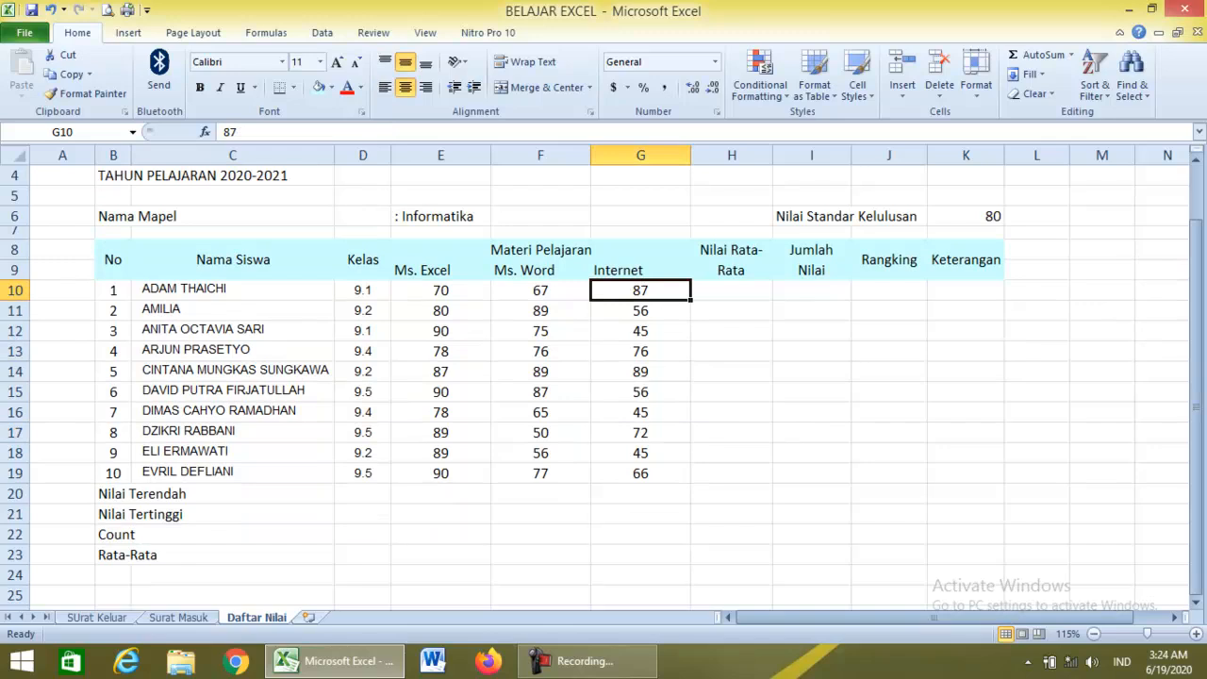
left_click_drag(113, 259, 966, 554)
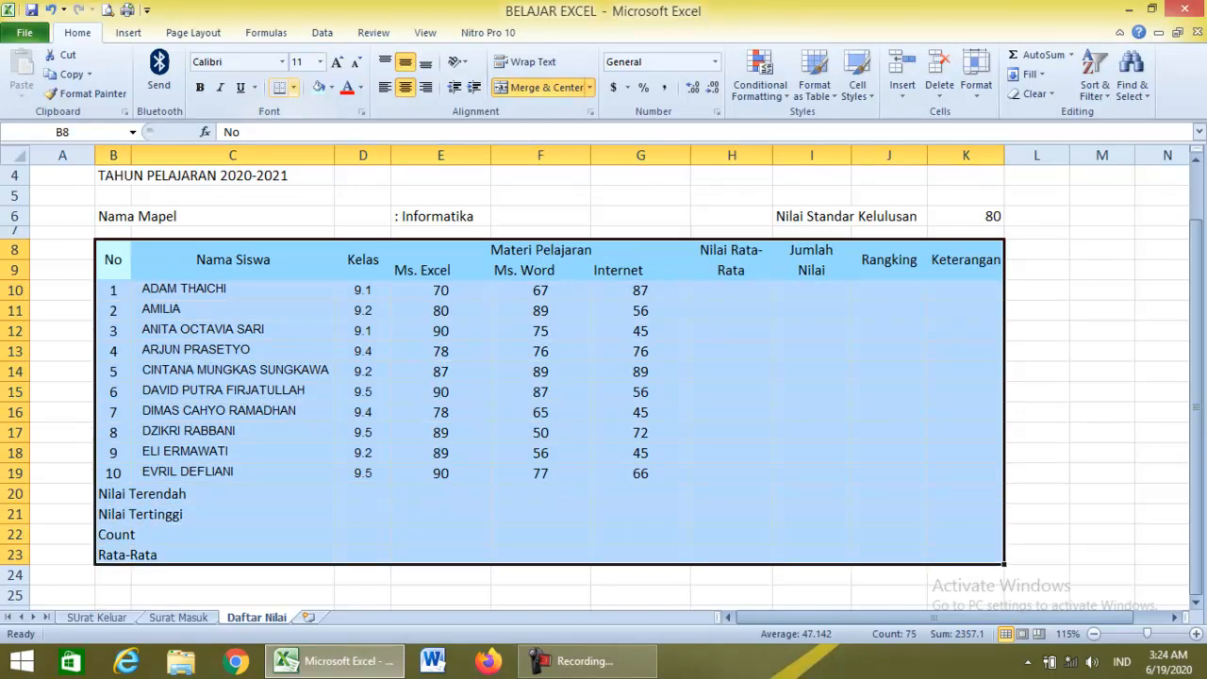
Border B8:K23 with a double-line outline and thin inside gridlines via Format Cells.
left_click(293, 87)
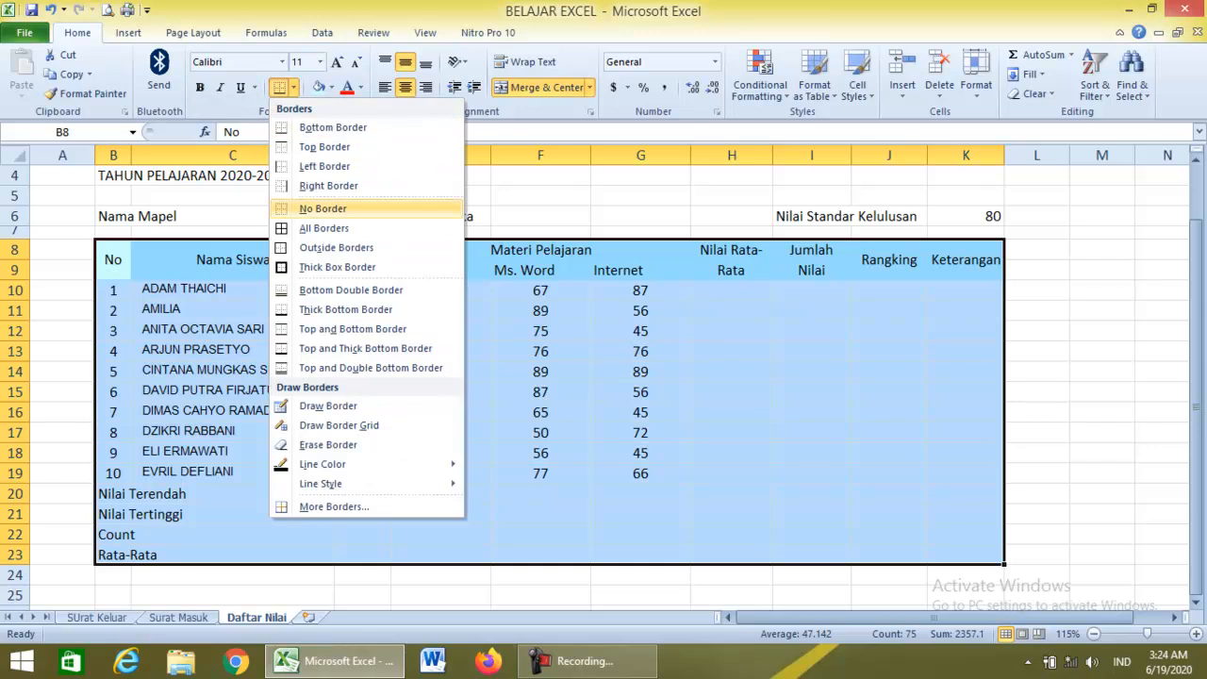
left_click(324, 228)
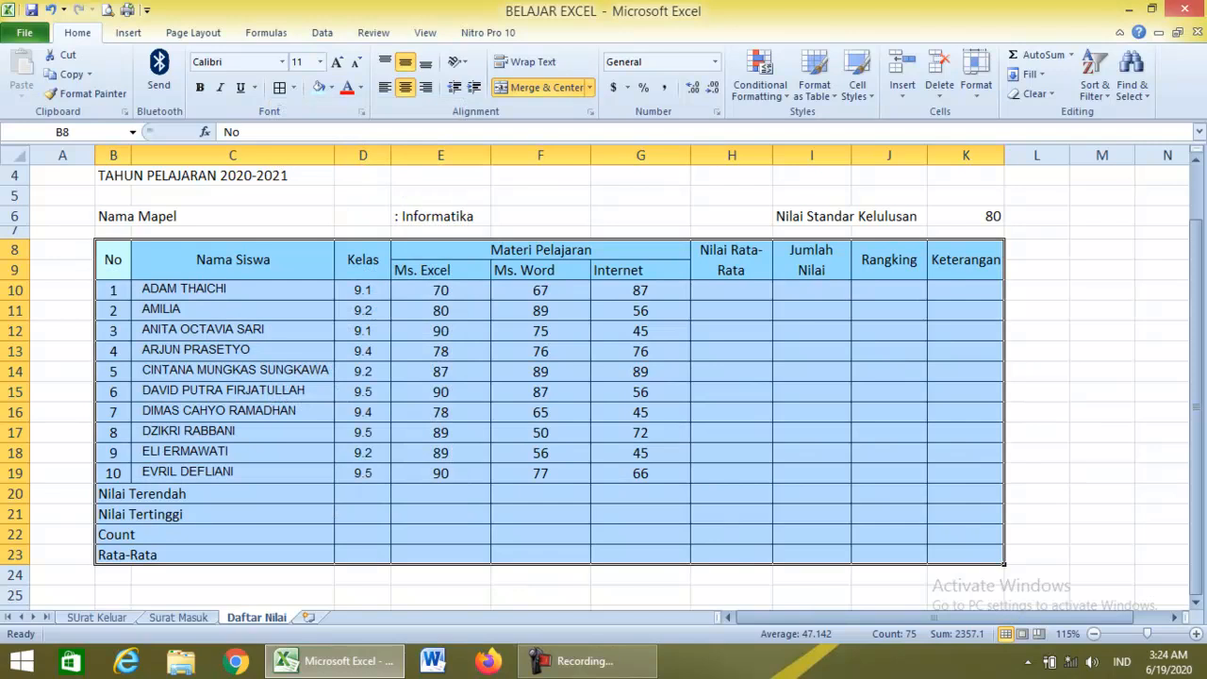
key("ctrl+z")
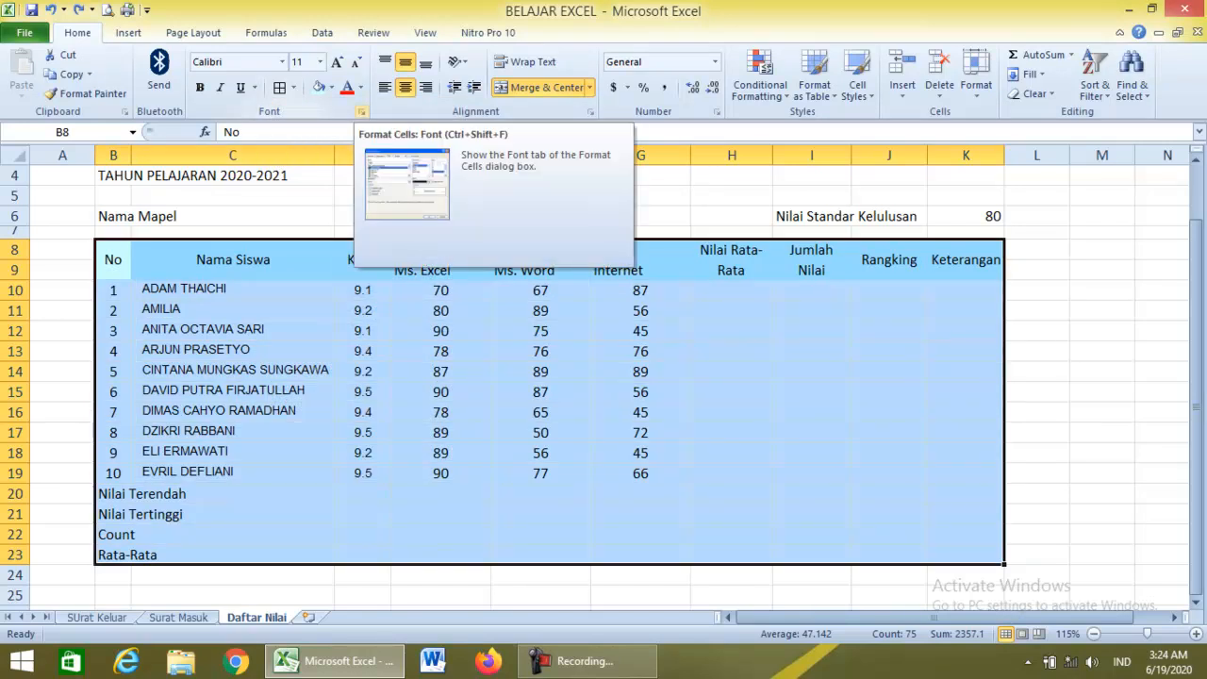
left_click(361, 111)
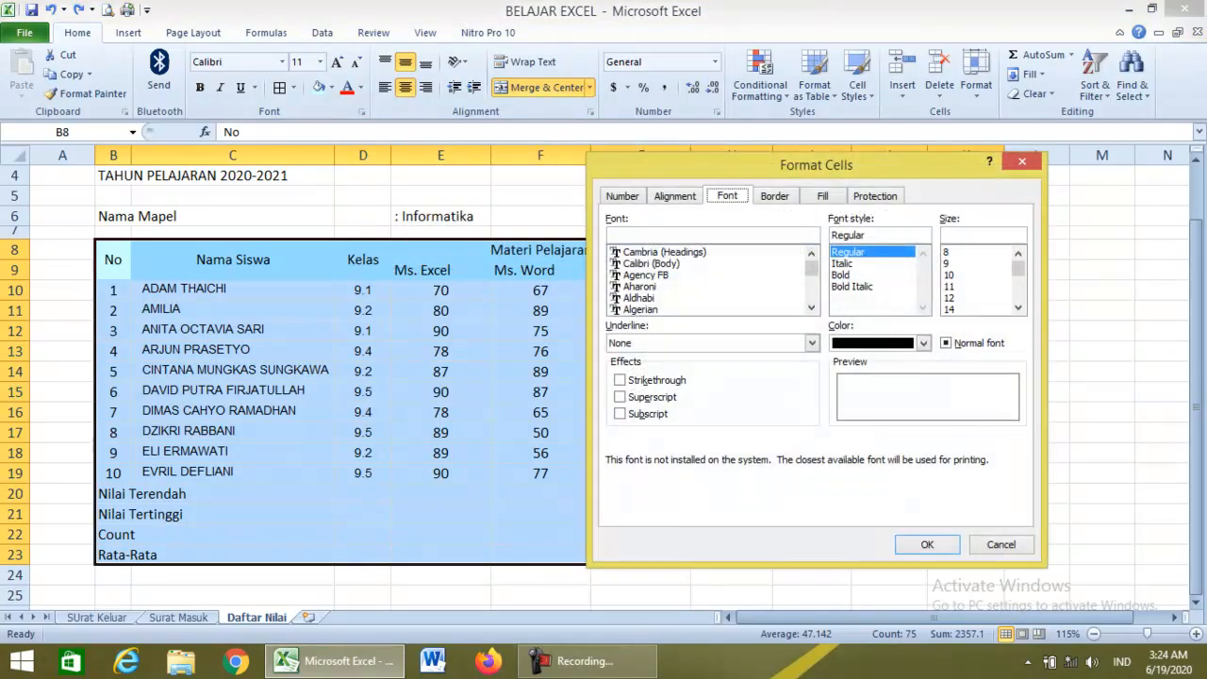
left_click(775, 196)
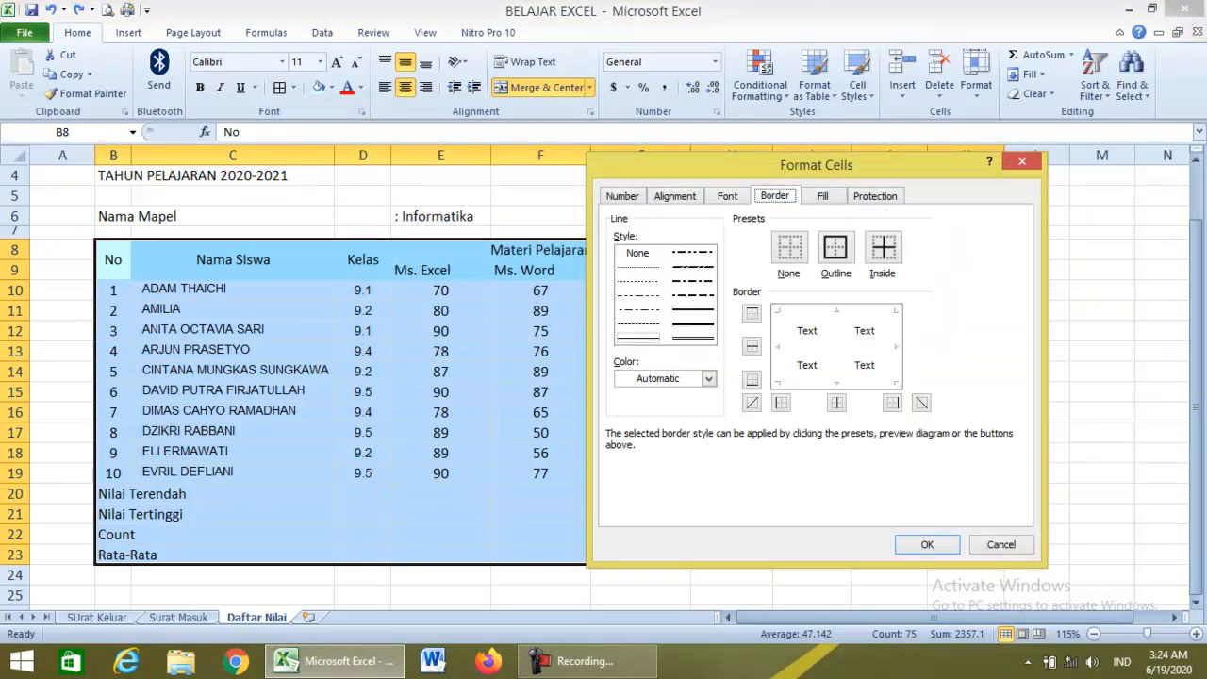
left_click(693, 267)
left_click(835, 247)
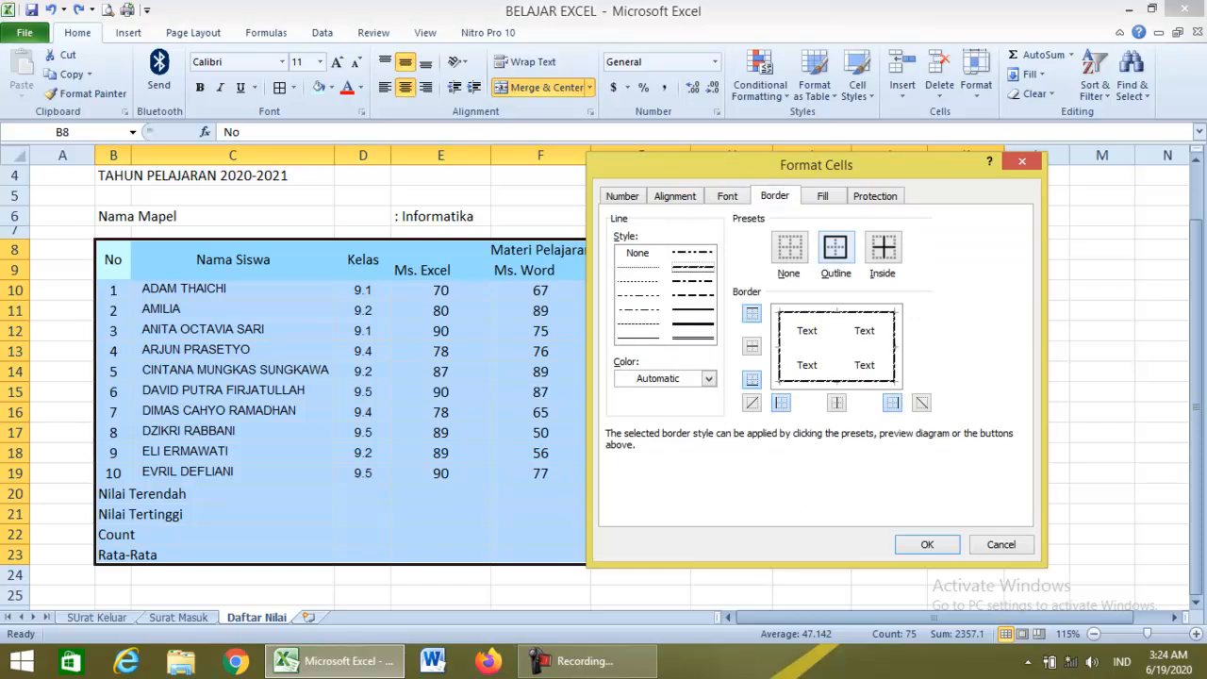
left_click(693, 338)
left_click(835, 247)
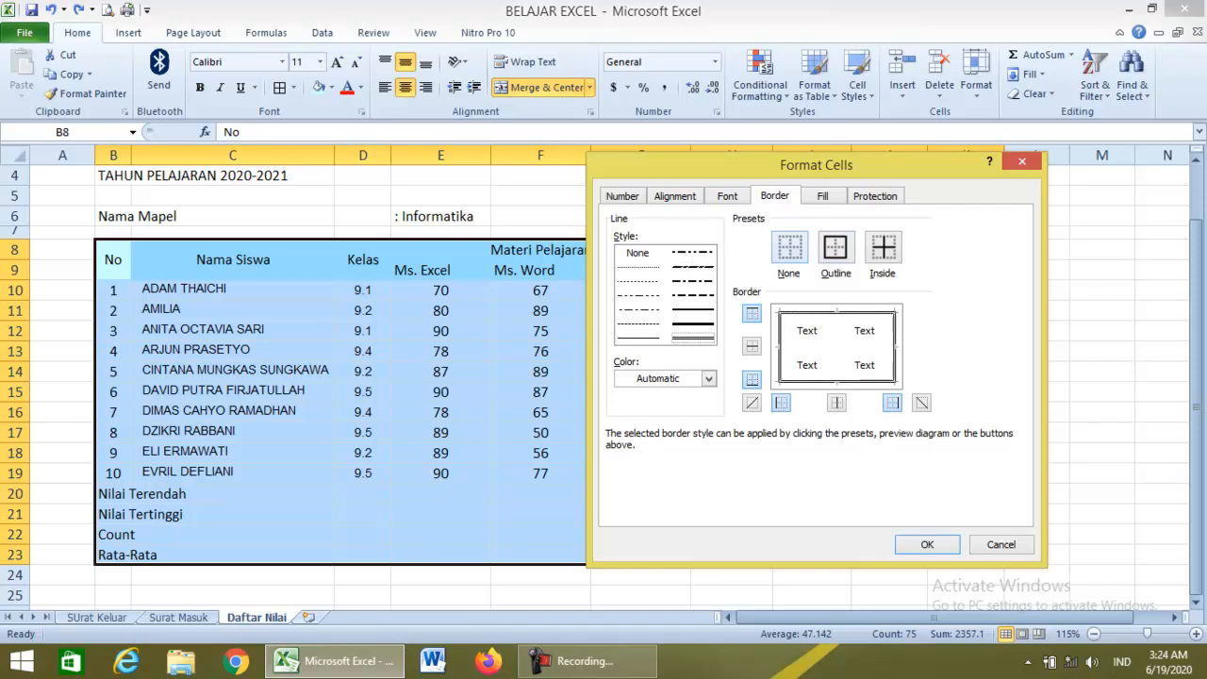
left_click(637, 336)
left_click(883, 246)
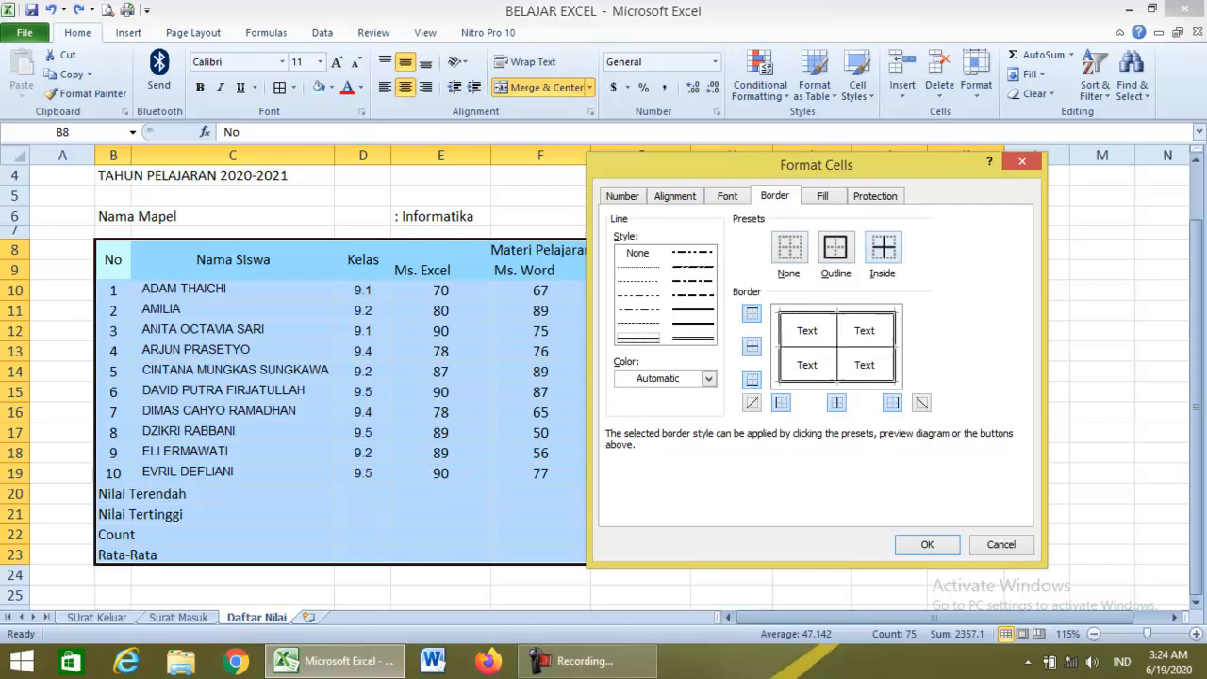
left_click(927, 544)
left_click(732, 473)
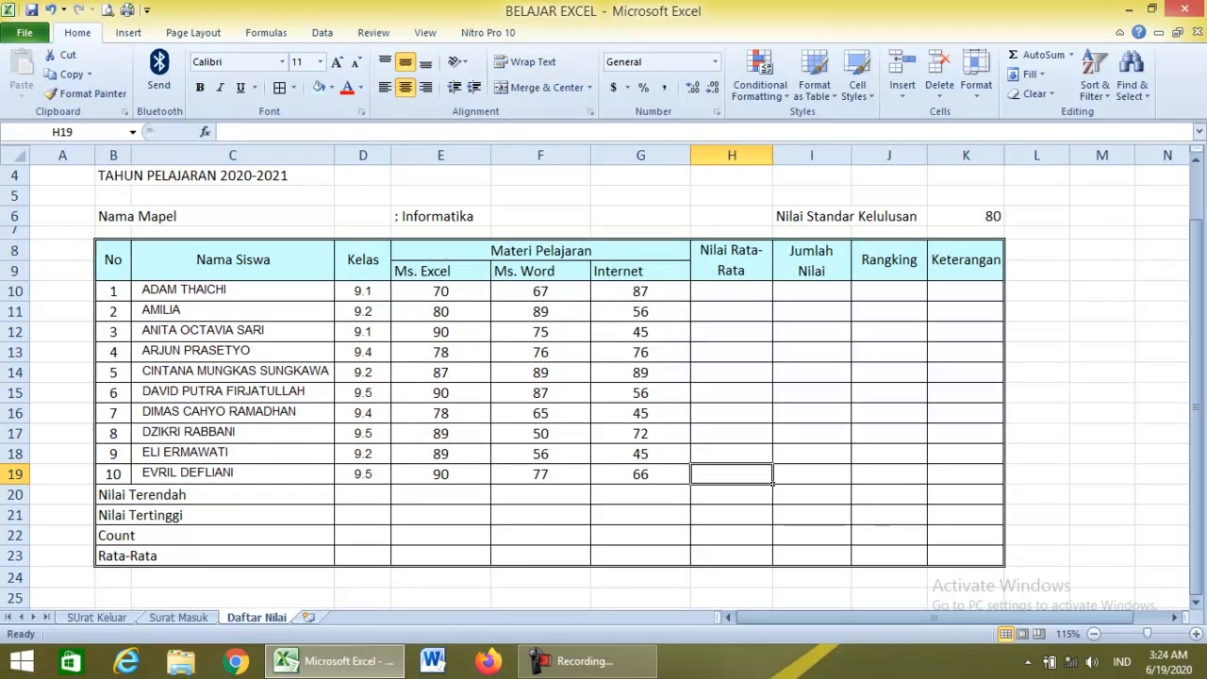
Indent the summary labels in B20:B23, Nilai Terendah through Rata-Rata, one step.
left_click_drag(113, 494, 131, 557)
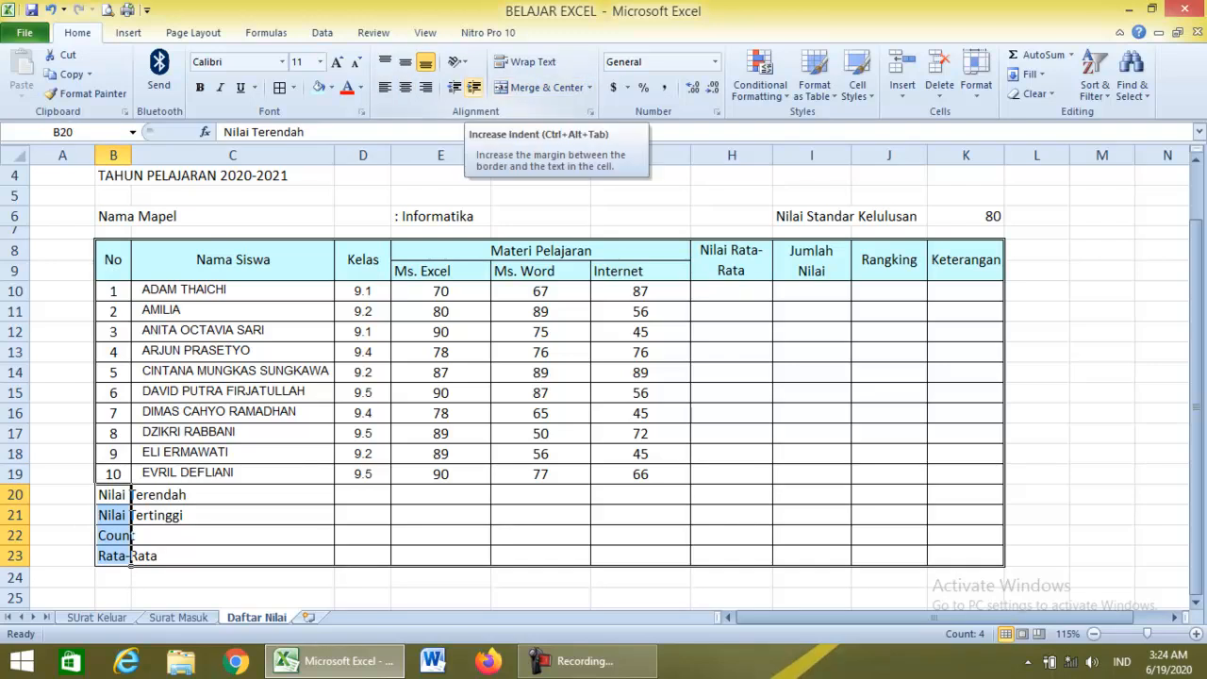
left_click(474, 87)
left_click(732, 434)
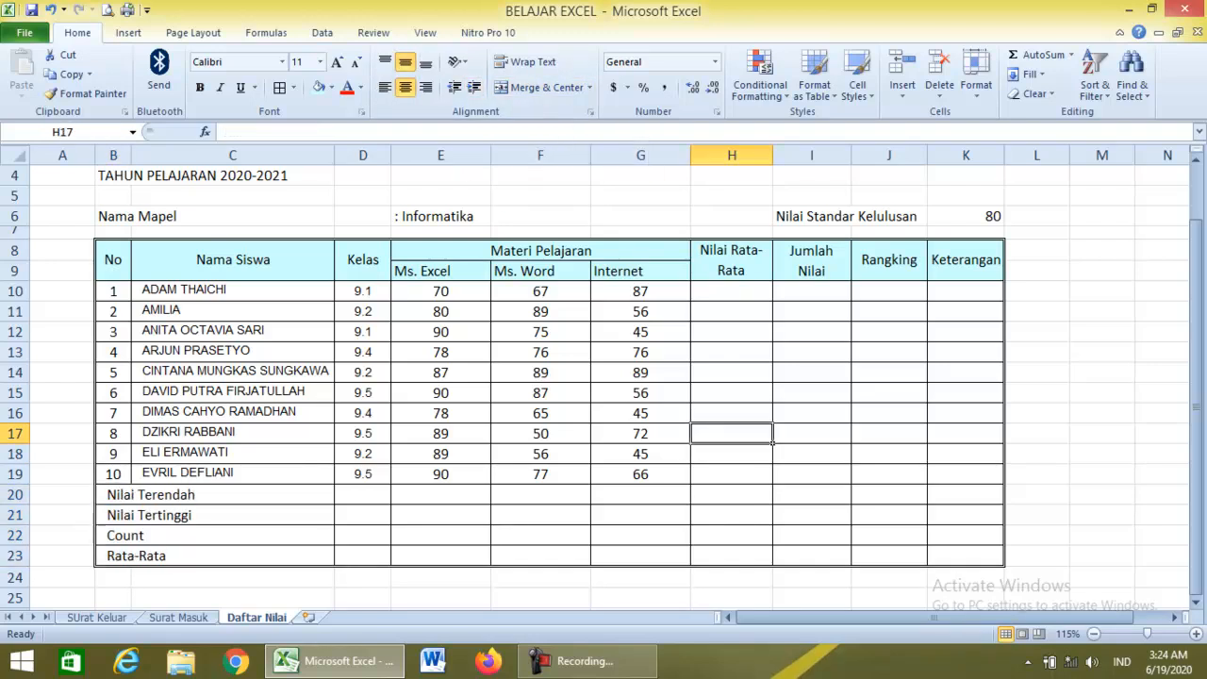
scroll(603, 377, "up", 1)
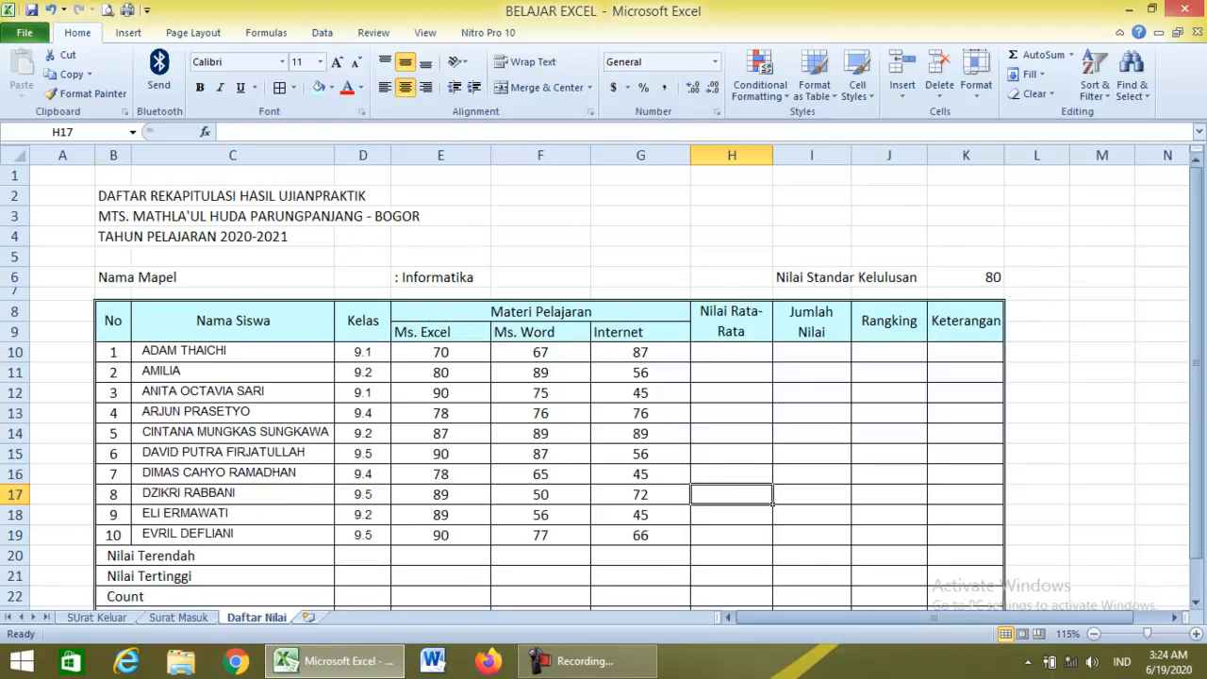
scroll(604, 377, "down", 1)
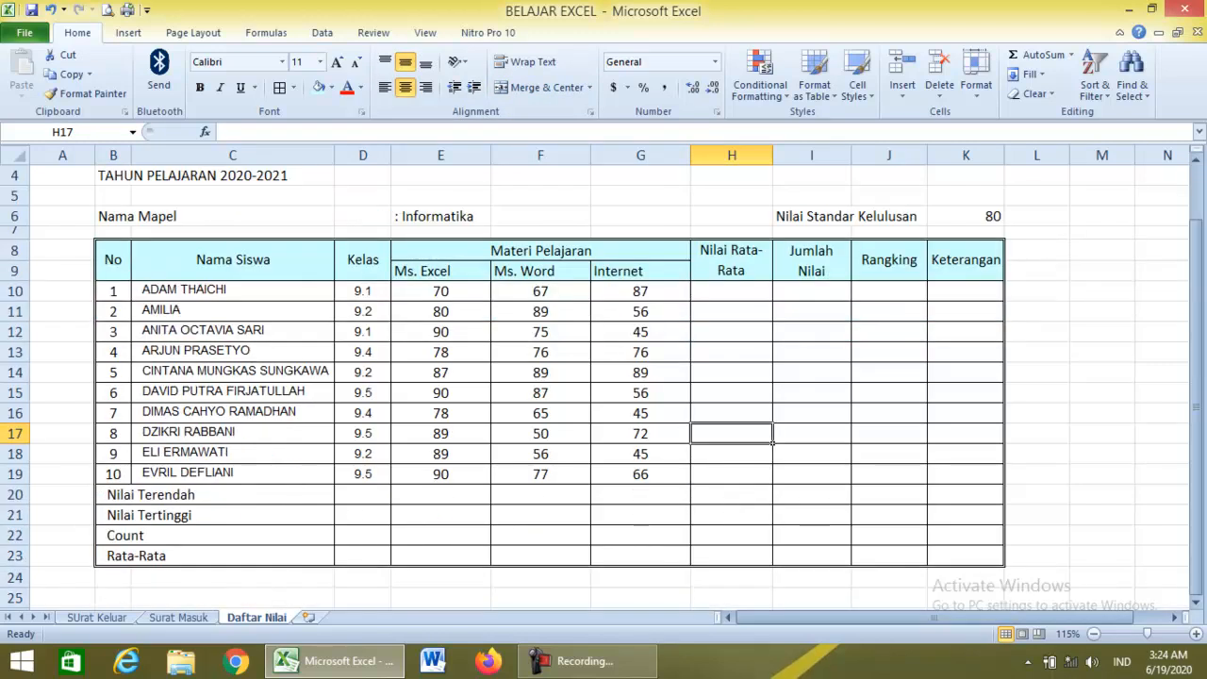
scroll(604, 377, "up", 1)
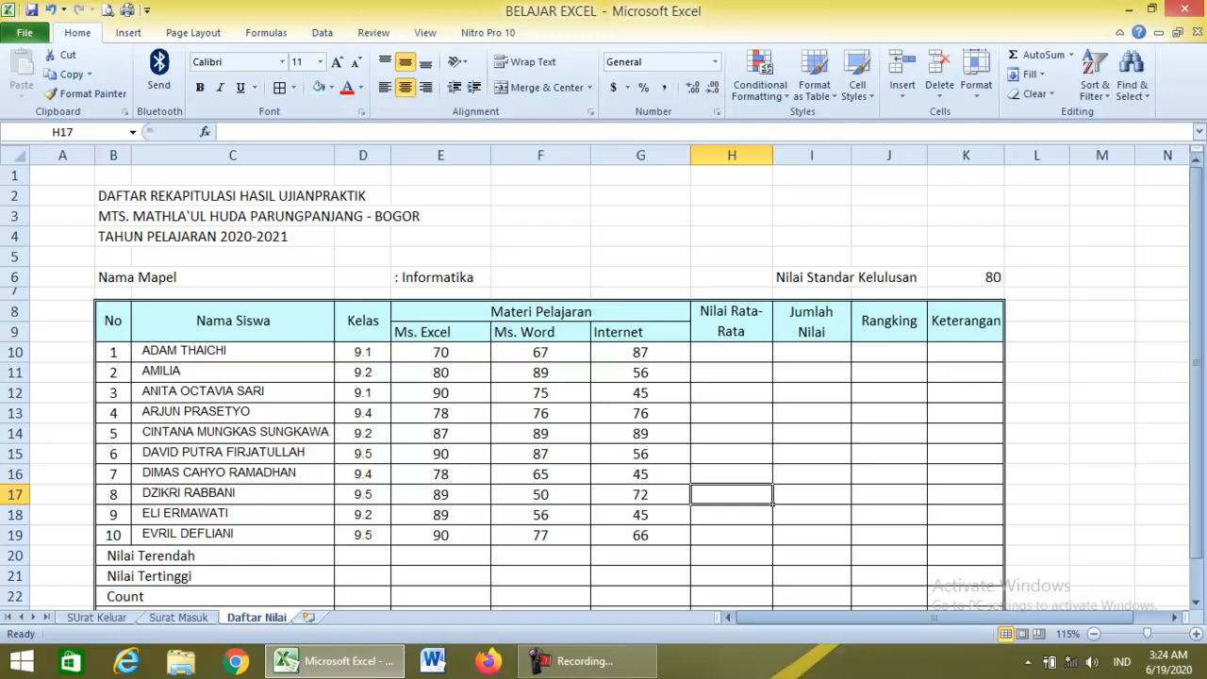
Merge and centre title rows B2:K2 and B3:K3, then undo both merges.
left_click_drag(113, 196, 961, 196)
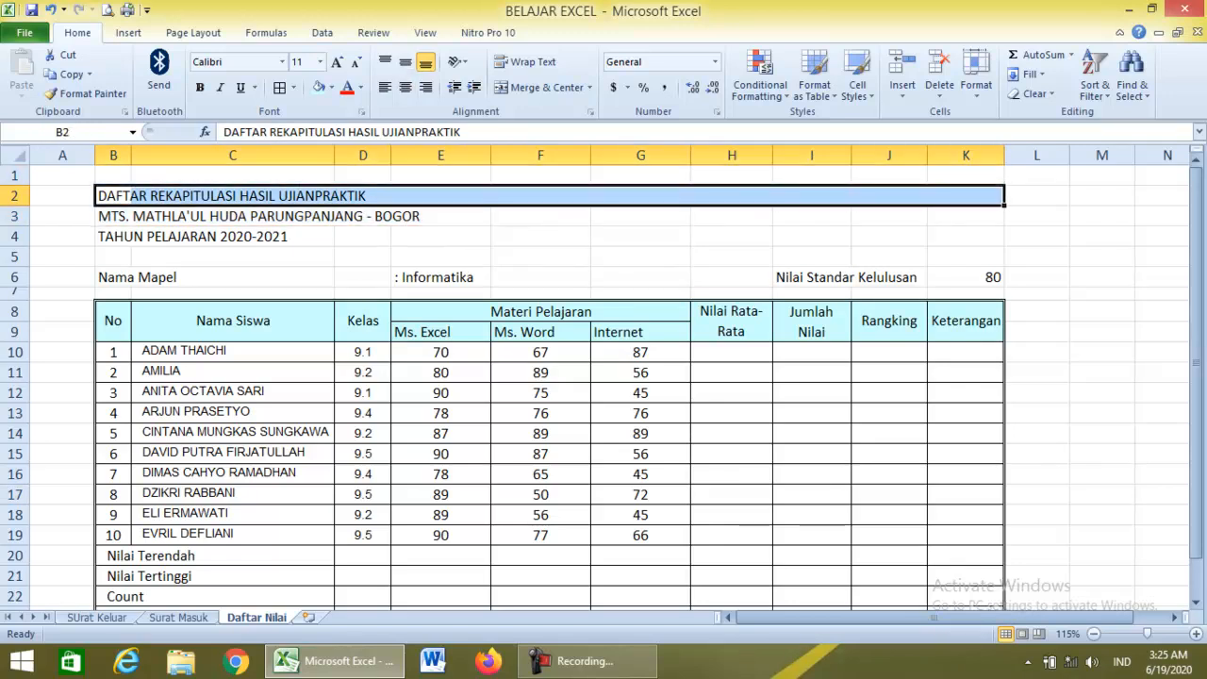
left_click(546, 87)
left_click_drag(113, 216, 961, 216)
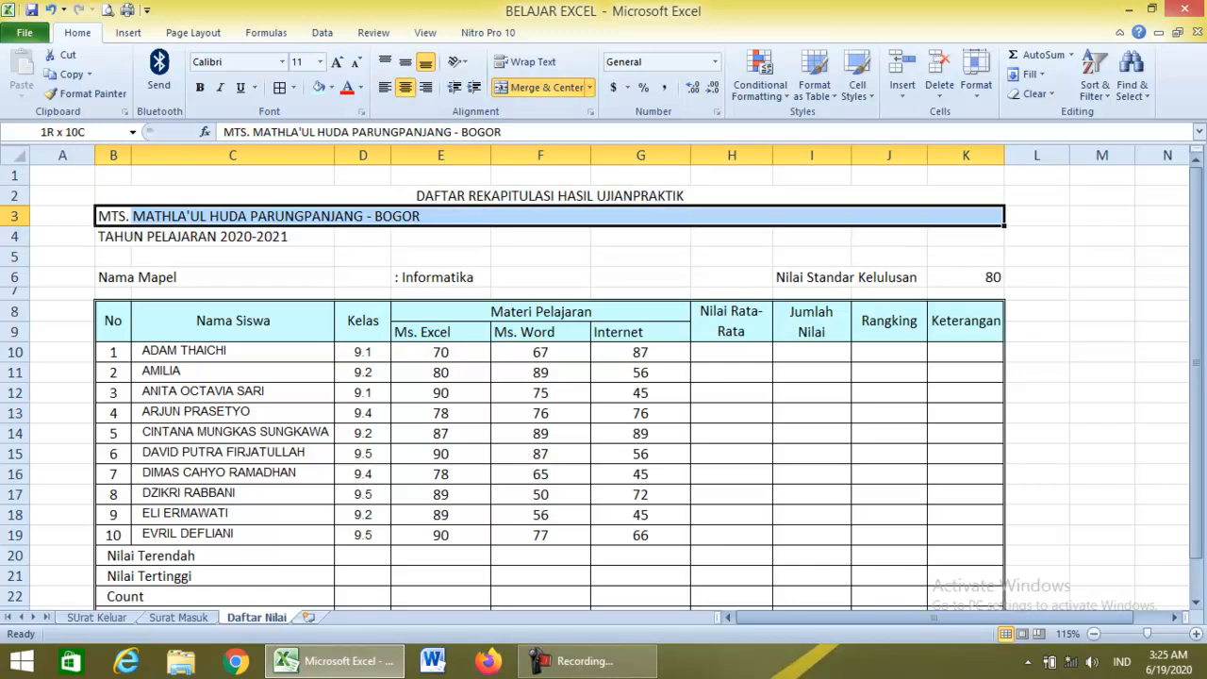
left_click(546, 87)
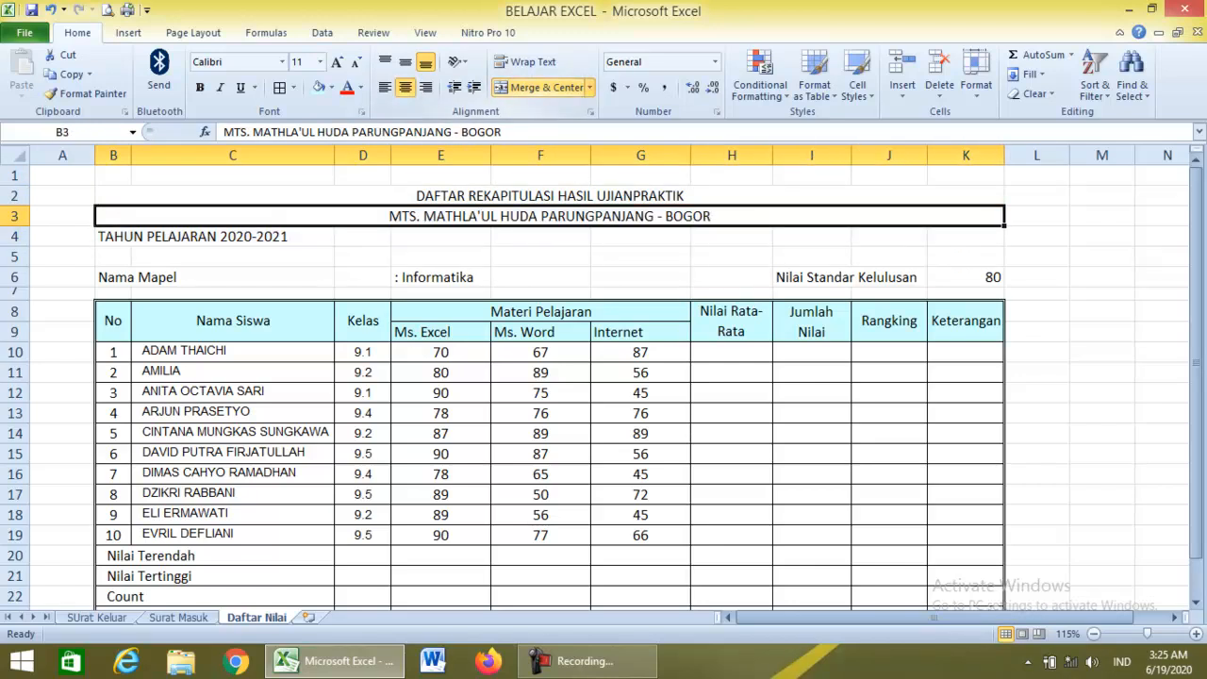
key("ctrl+z")
key("ctrl+z")
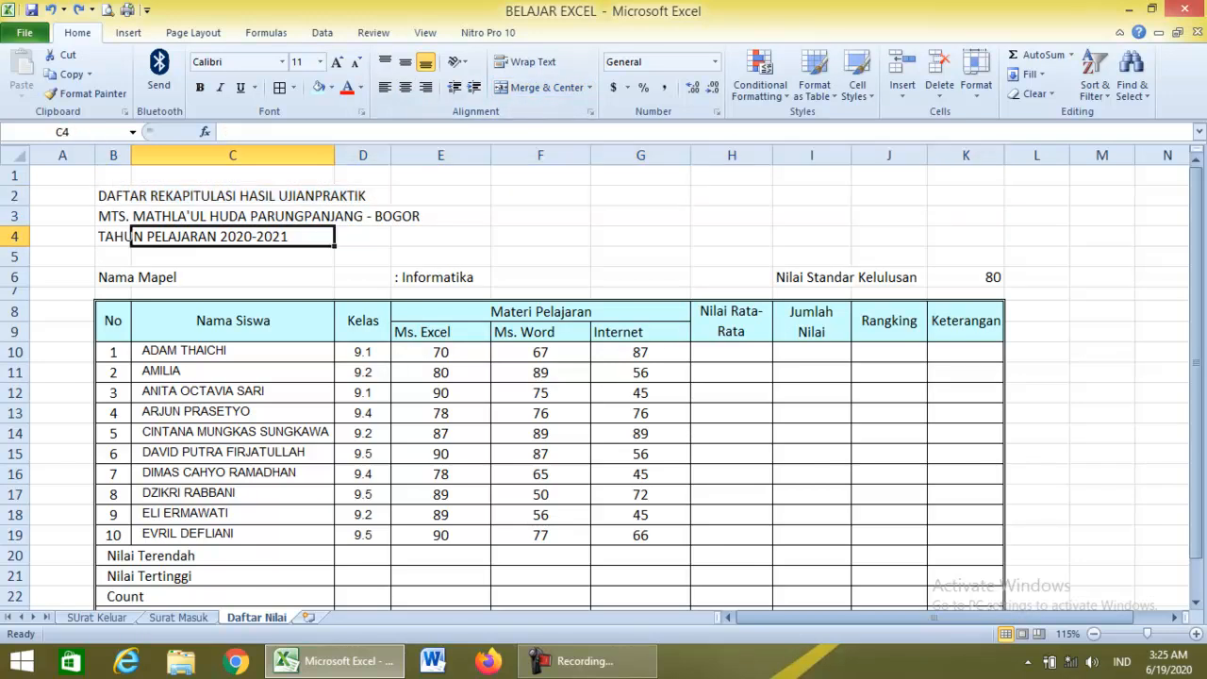
Set B2:K4 to Center Across Selection horizontally and Center vertically in Format Cells.
left_click_drag(126, 195, 990, 238)
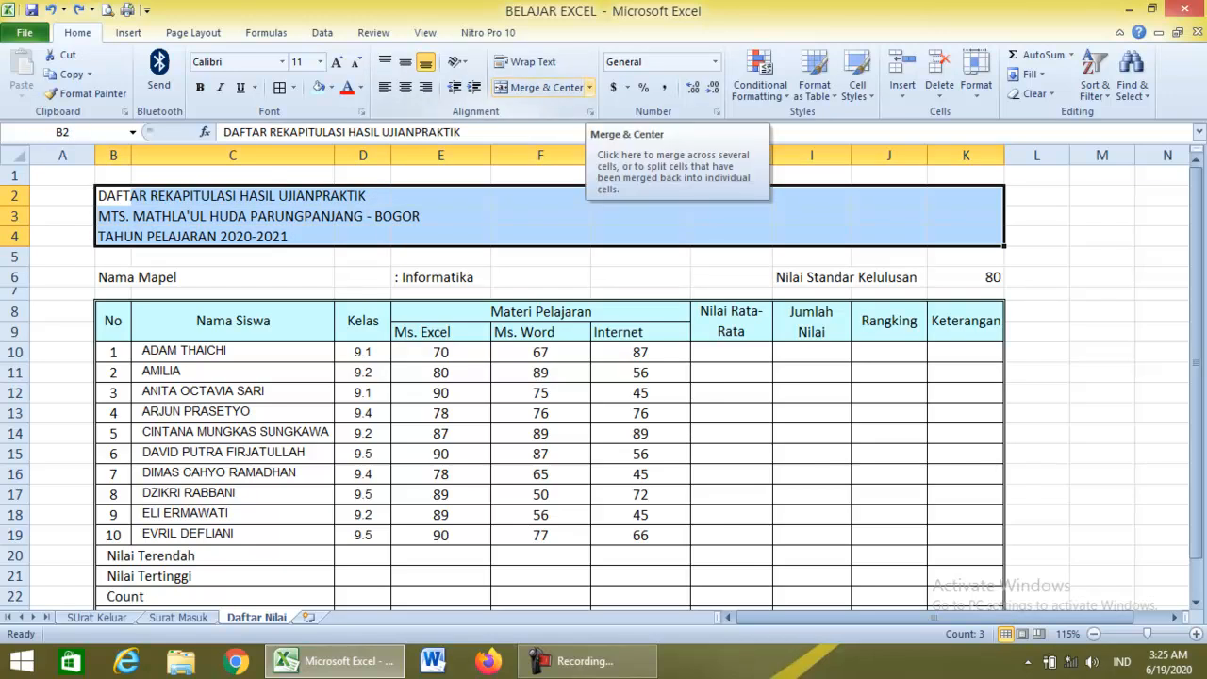
left_click(589, 86)
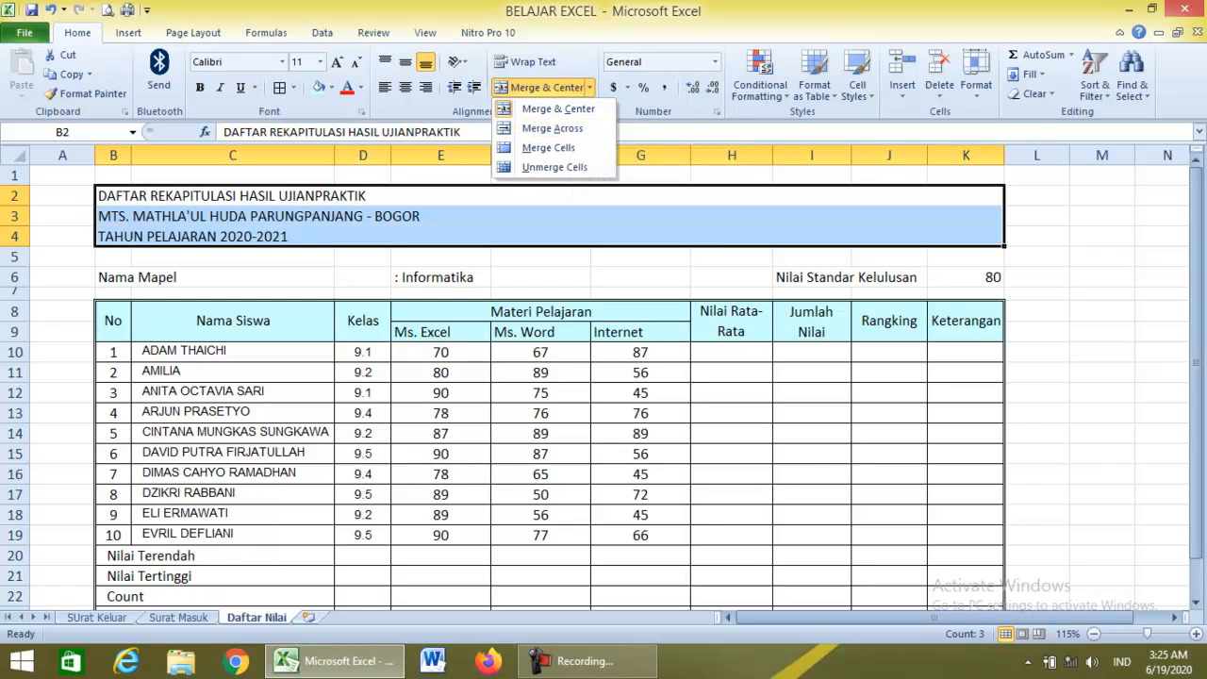
left_click(590, 87)
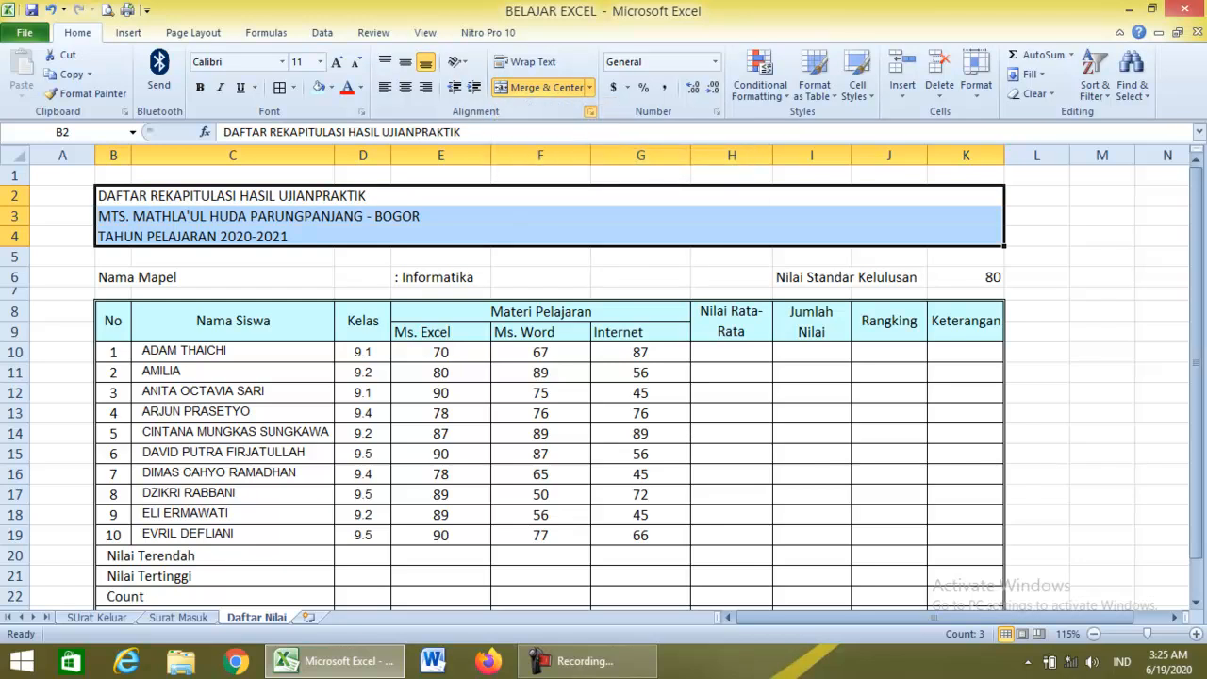
left_click(590, 112)
left_click(732, 253)
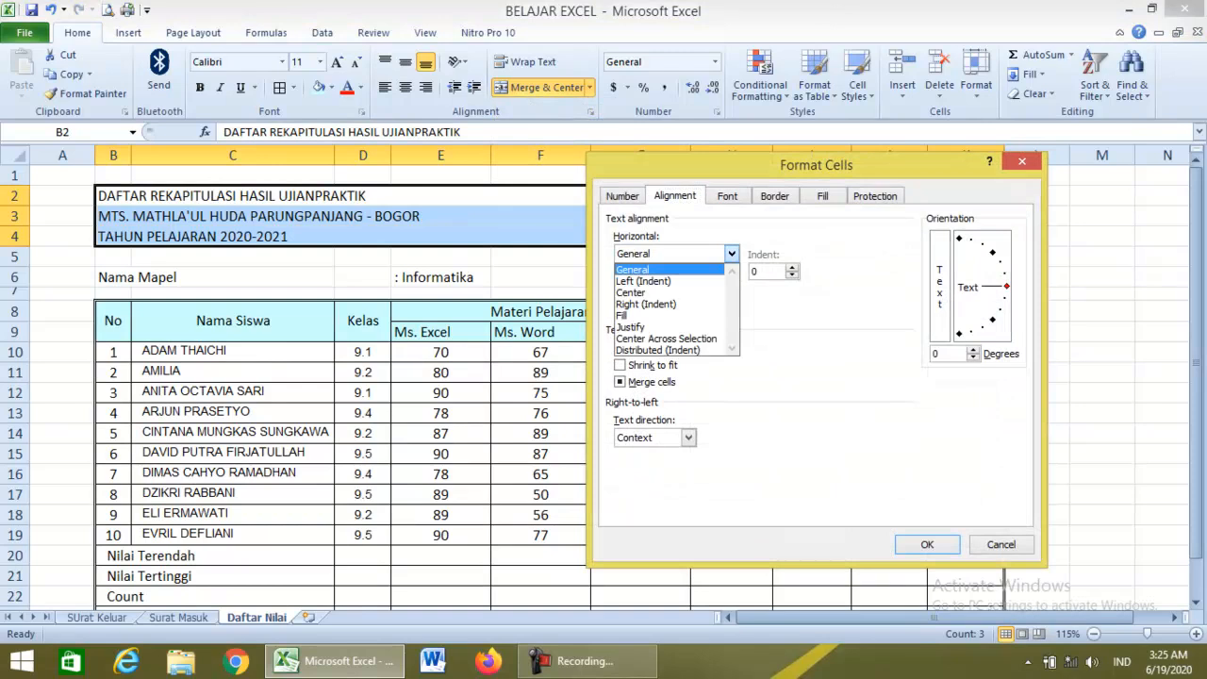
left_click(667, 338)
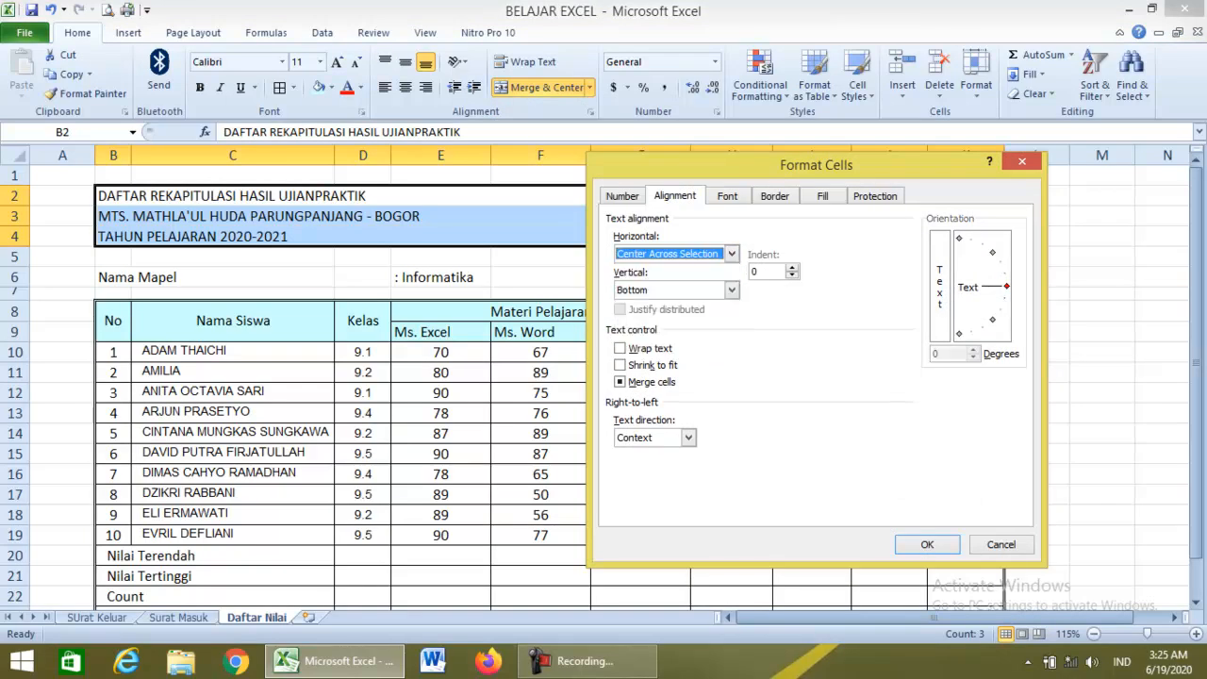
left_click(731, 290)
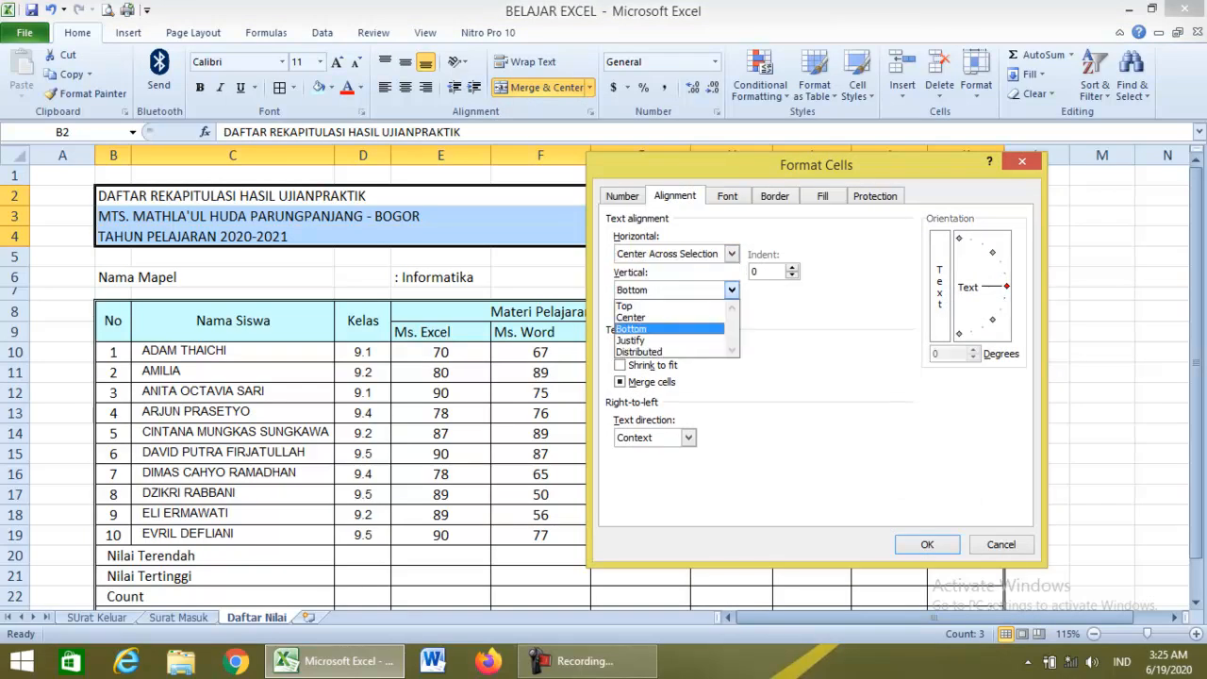
left_click(631, 318)
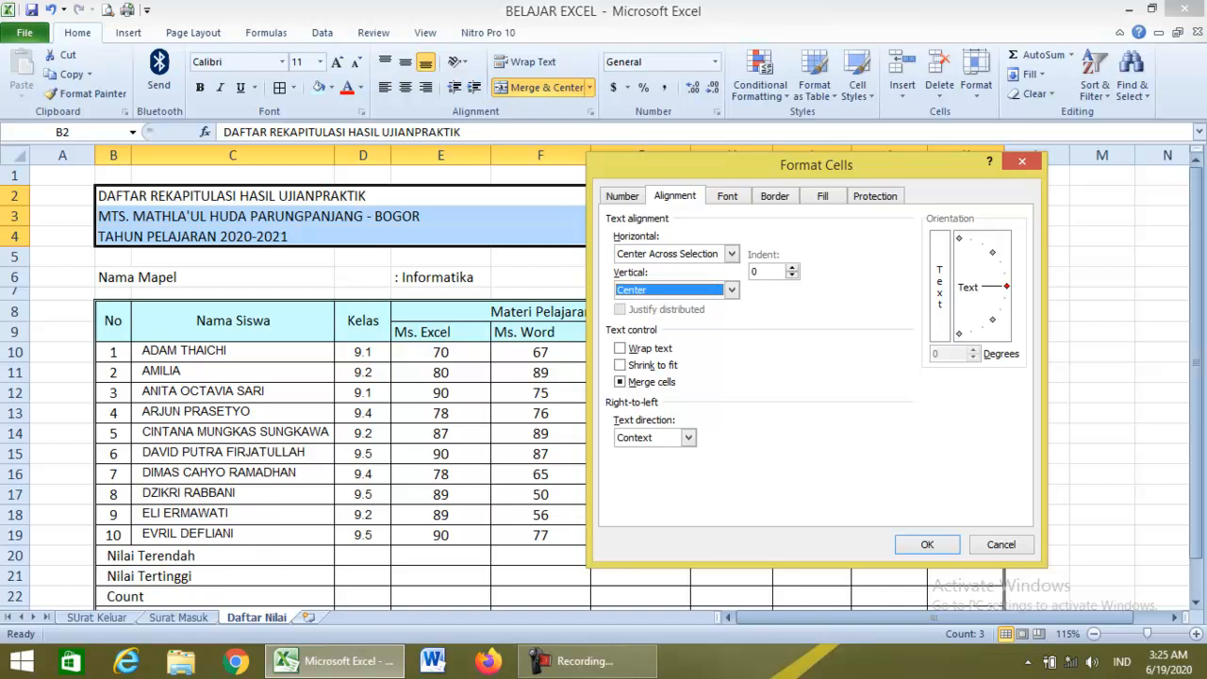
Reconfirm the centering options, apply them, and check each of the three title cells.
left_click(675, 196)
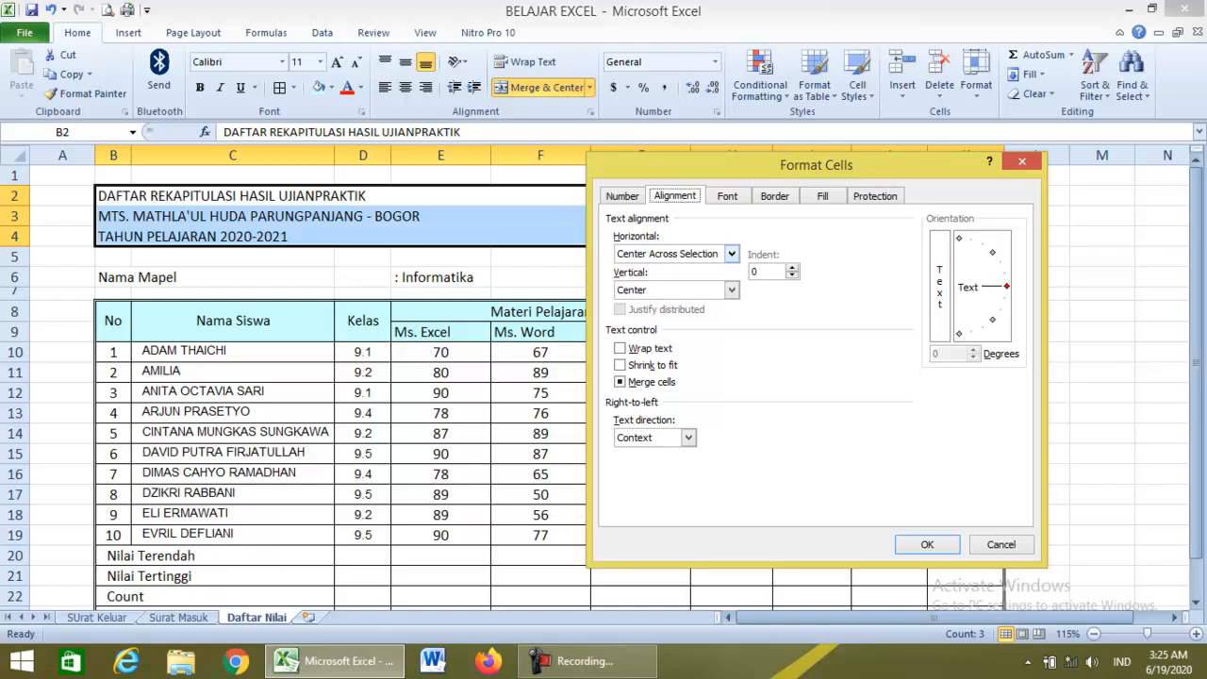
left_click(731, 254)
left_click(664, 339)
left_click(731, 291)
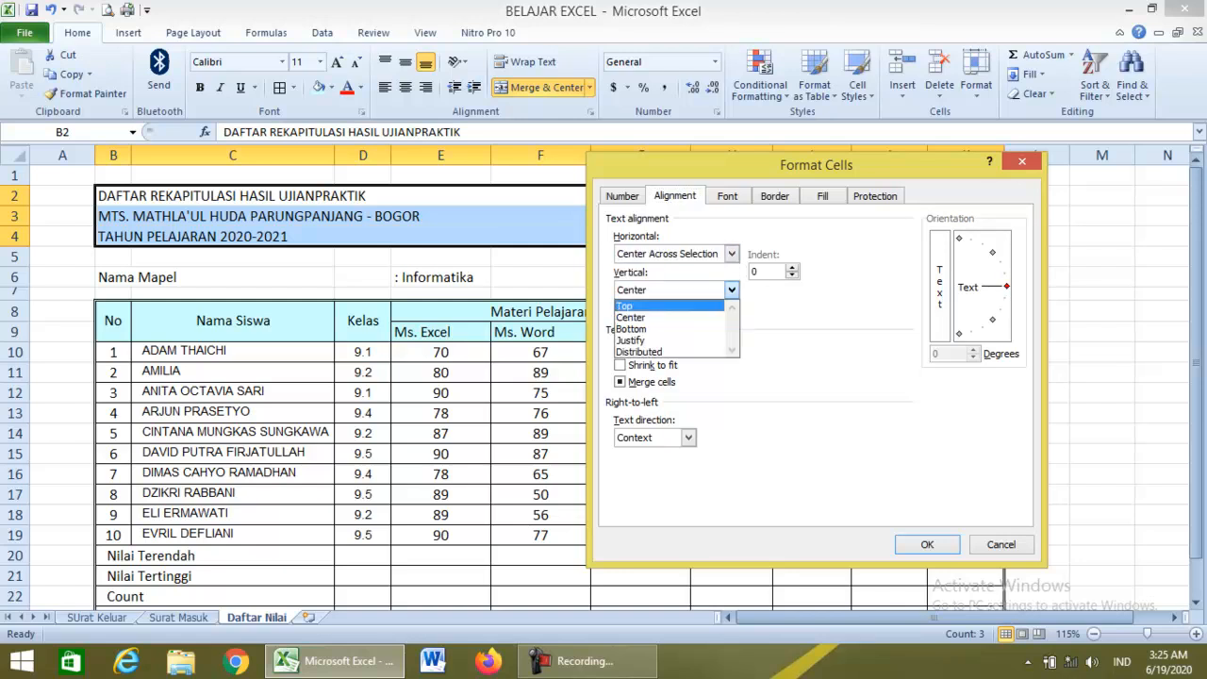
left_click(633, 318)
left_click(928, 545)
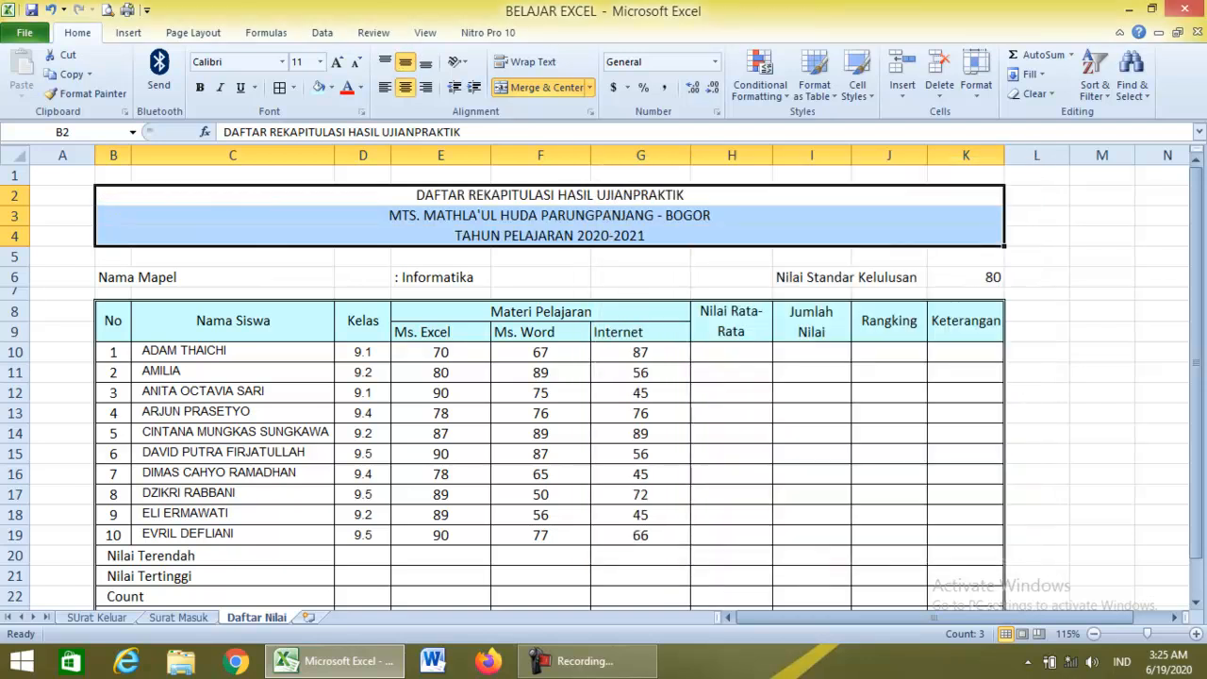
left_click(540, 278)
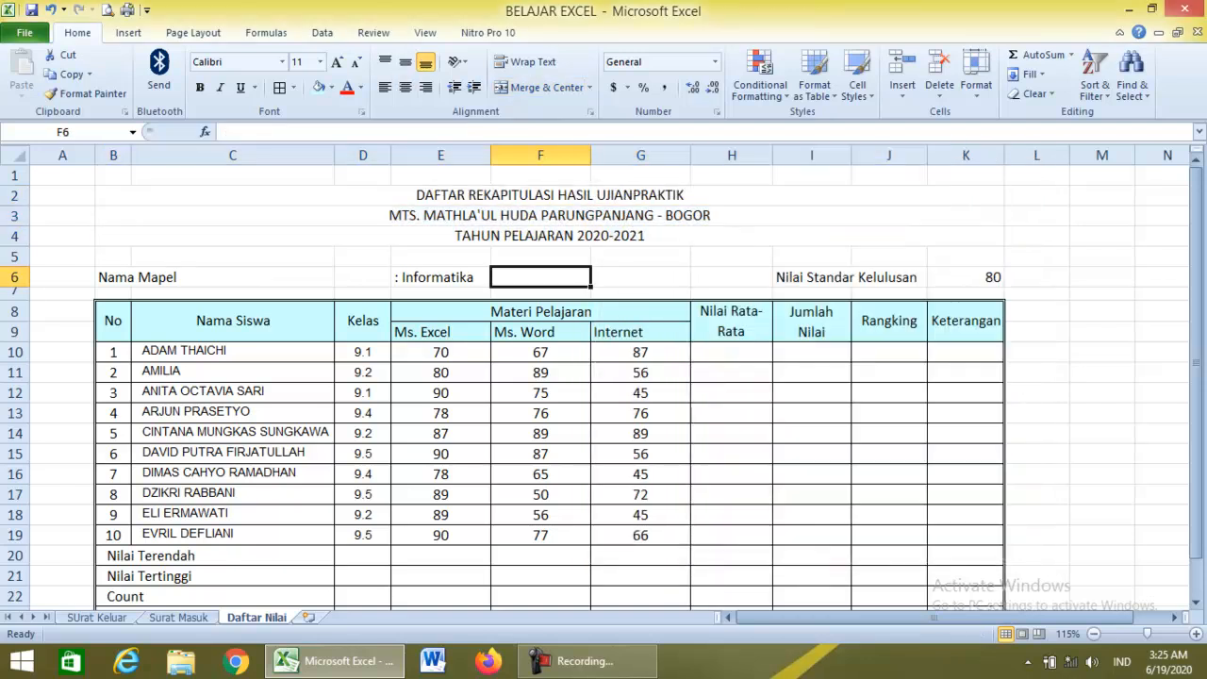
left_click(548, 195)
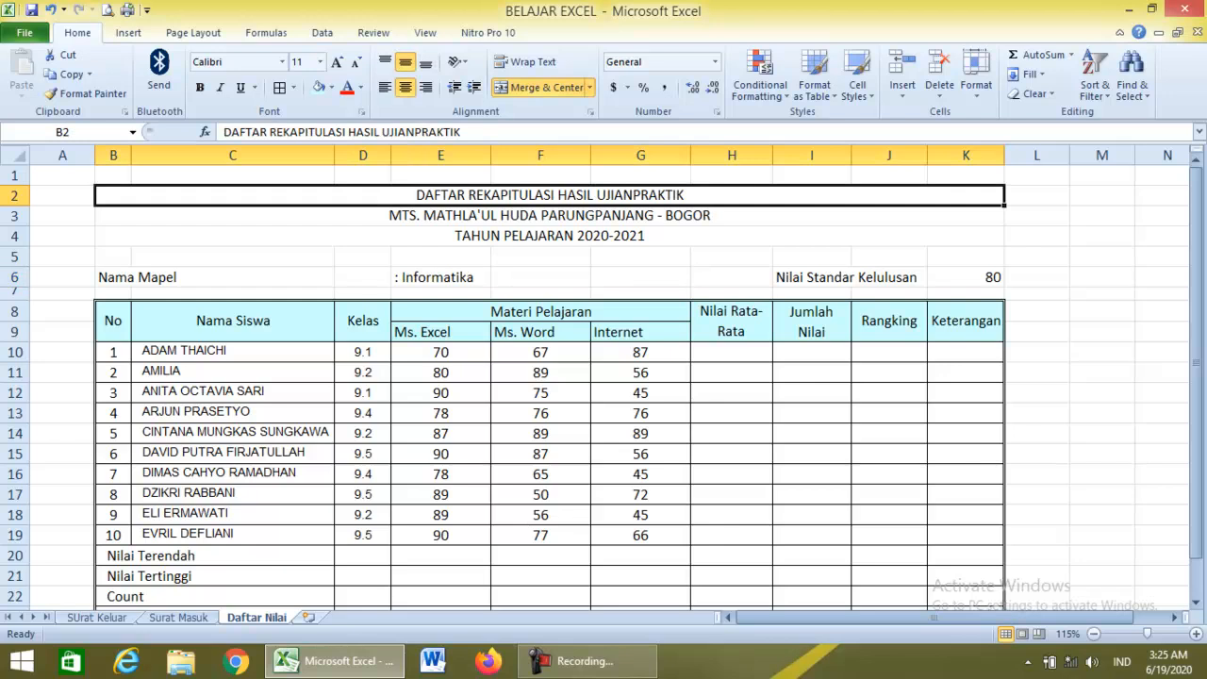
left_click(548, 215)
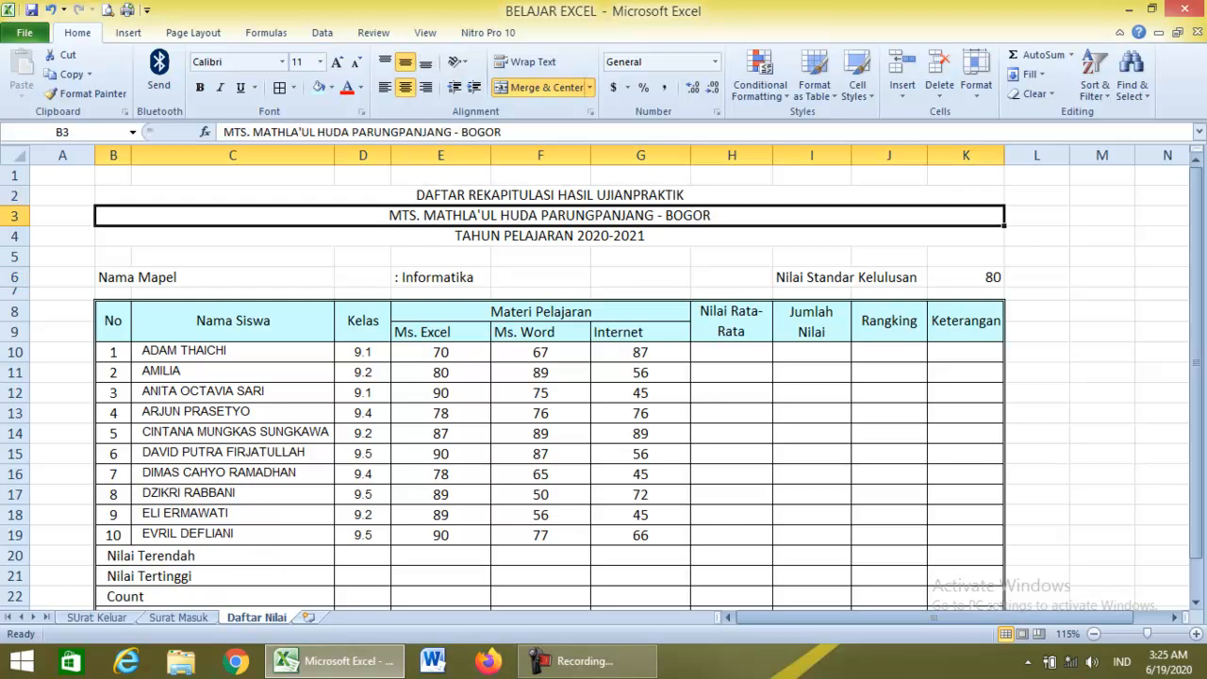
left_click(548, 236)
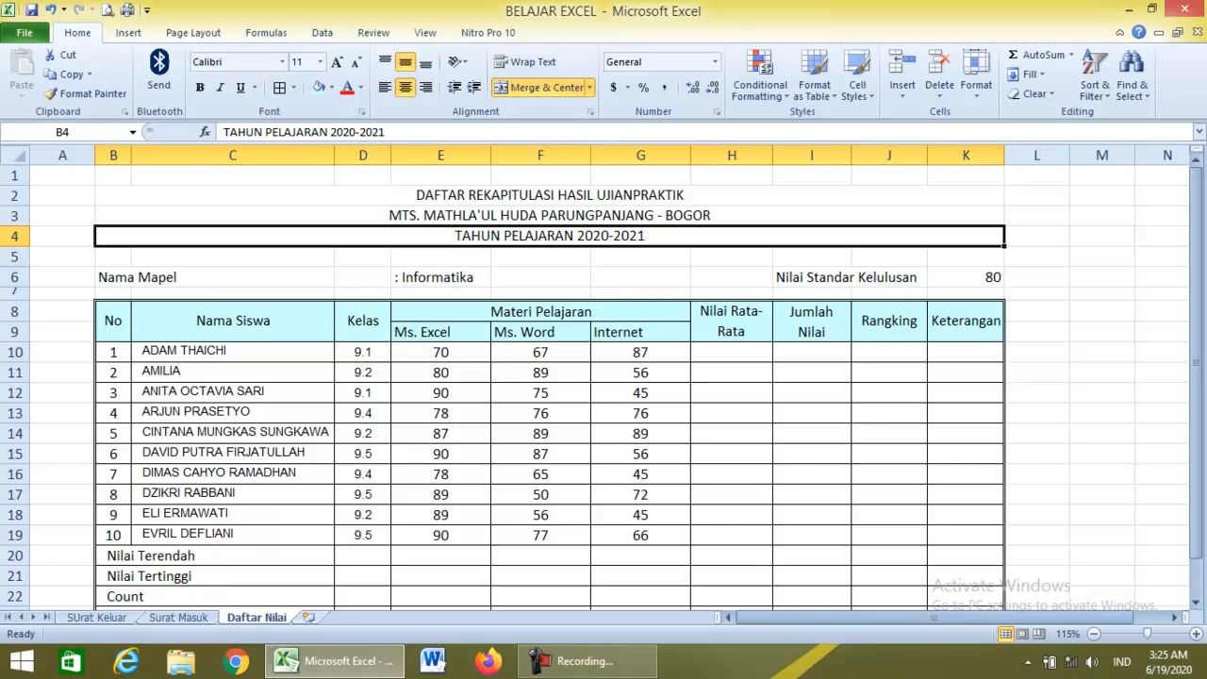
scroll(603, 377, "down", 1)
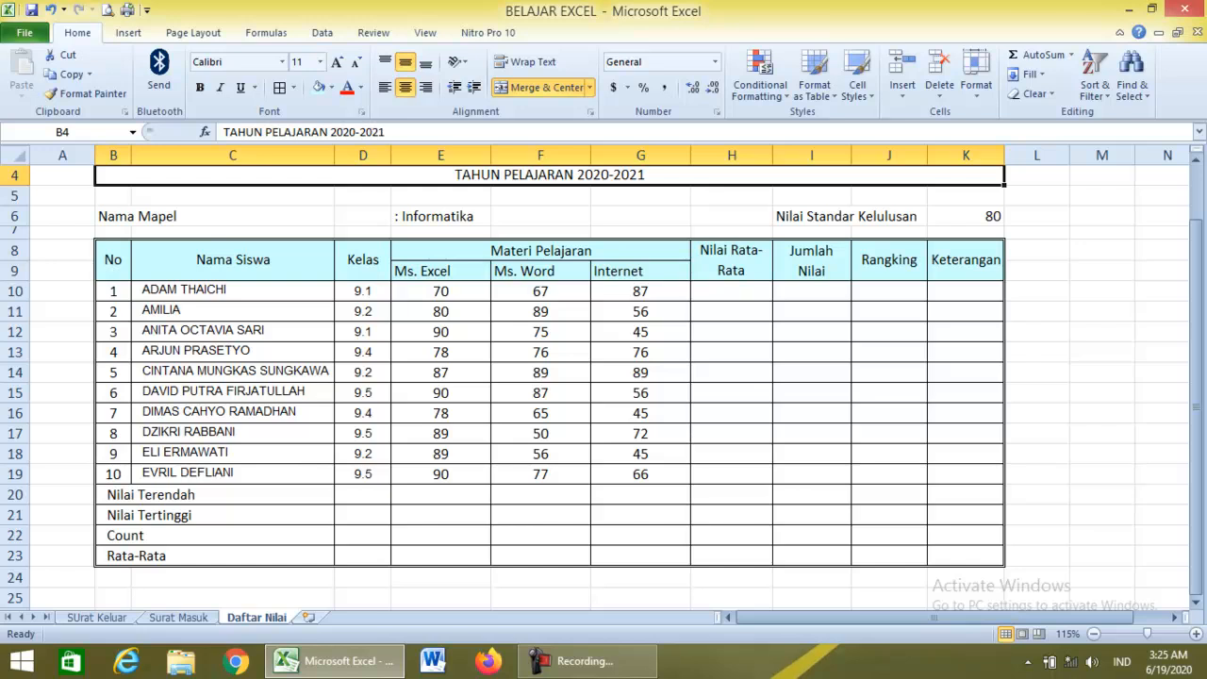
Give D20:K23 a yellow fill, then move to the Surat Keluar sheet.
left_click_drag(362, 494, 965, 555)
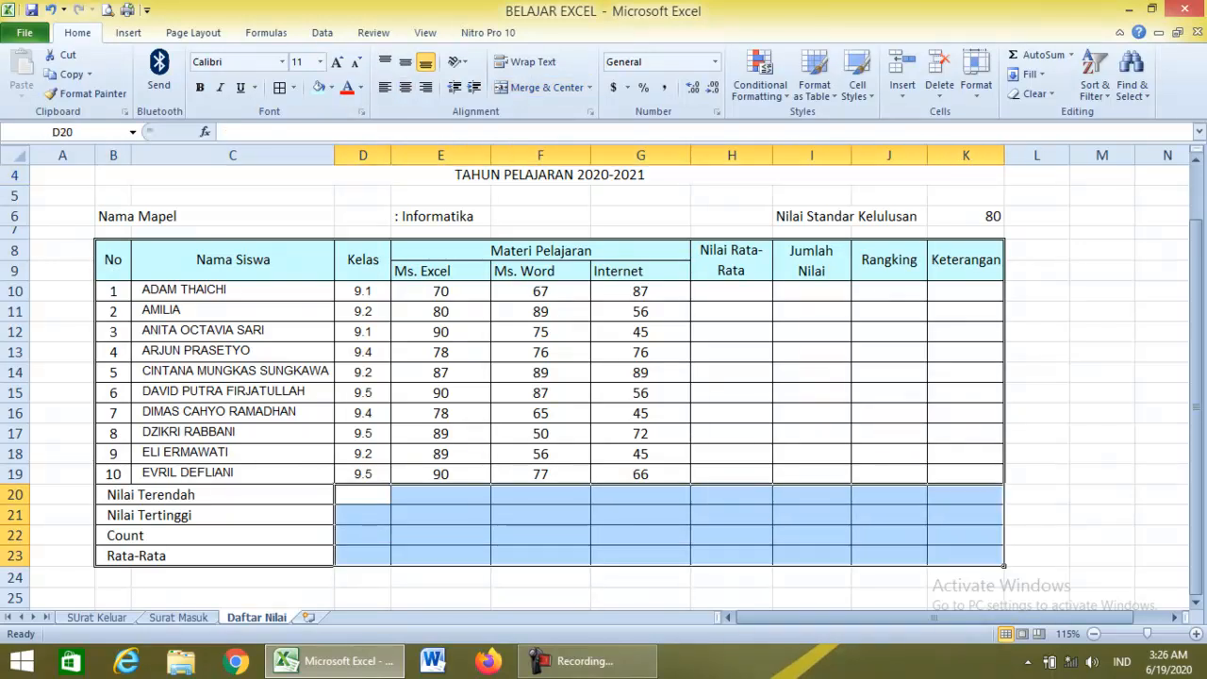
left_click(331, 87)
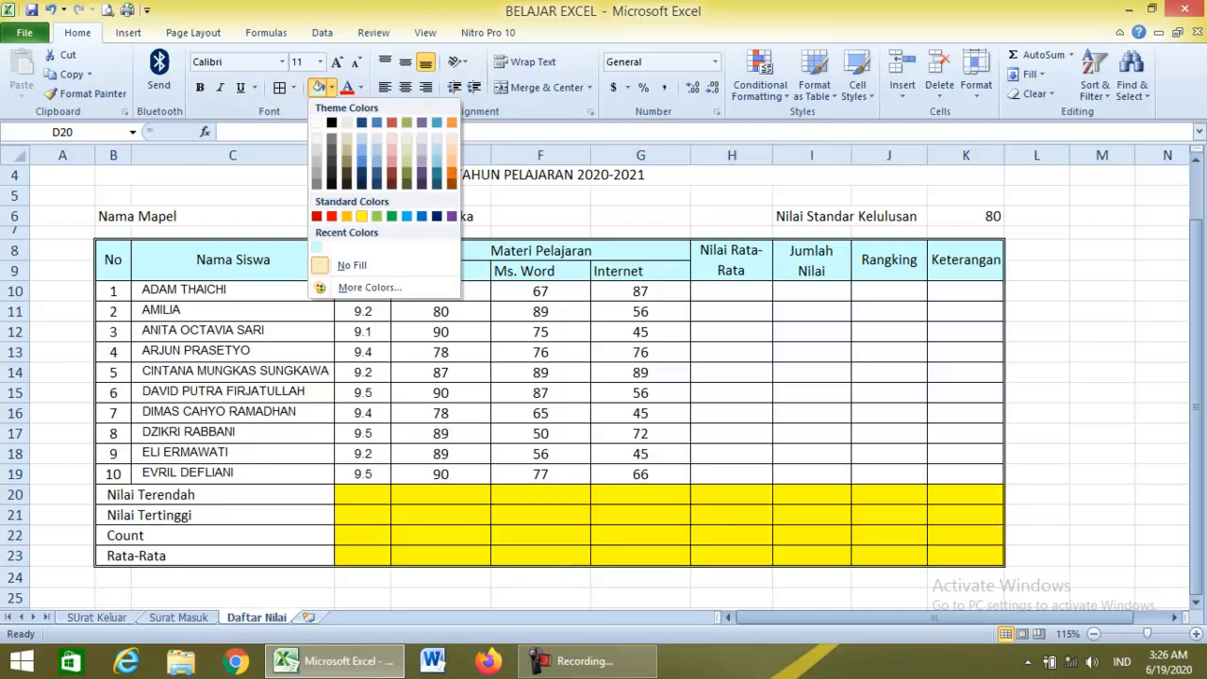
left_click(361, 216)
left_click(441, 312)
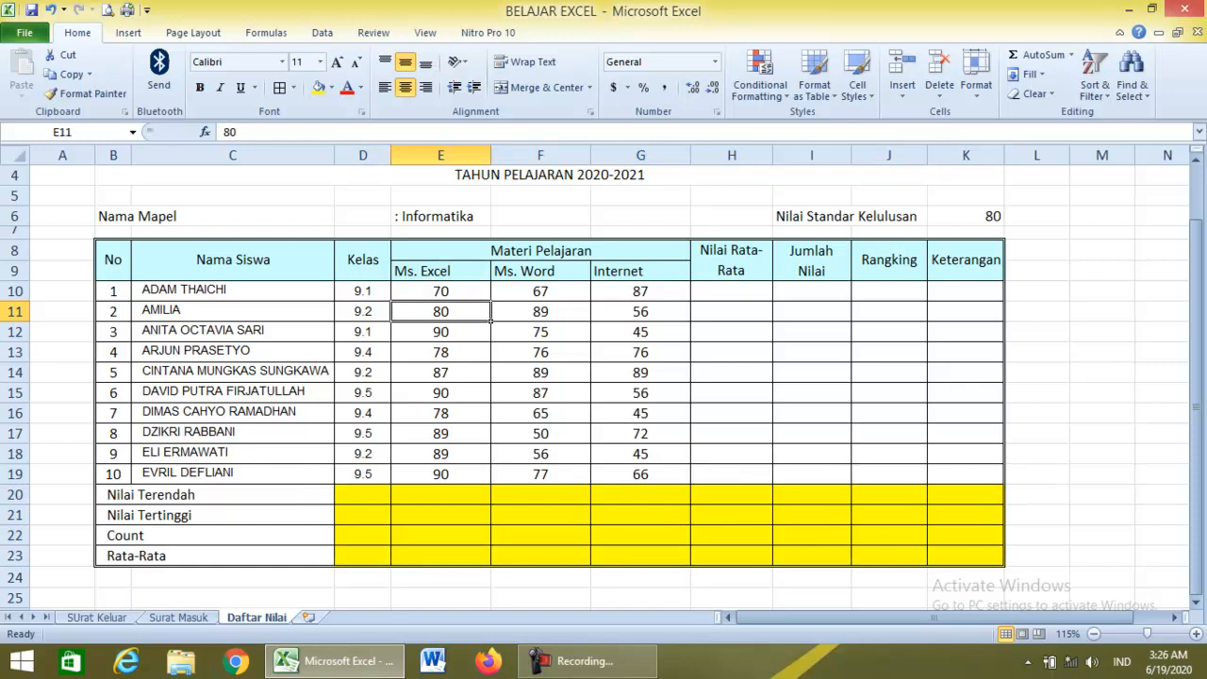
left_click(97, 617)
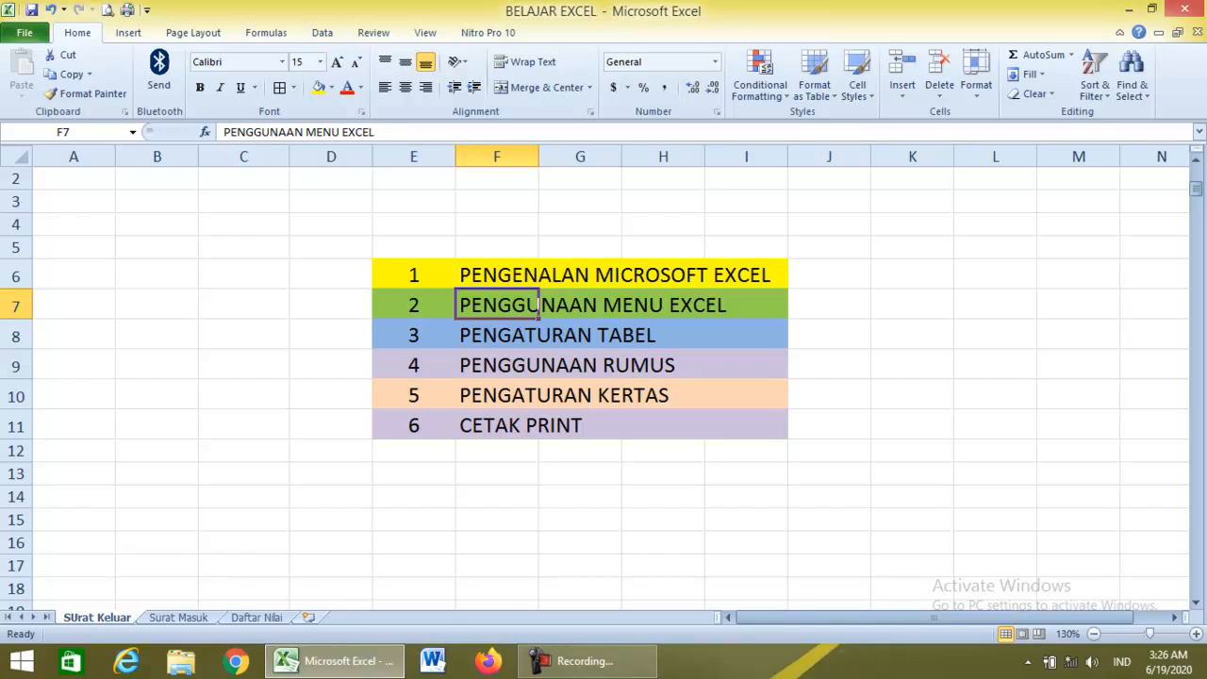
Click F9 on Surat Keluar, then go back to the Daftar Nilai sheet.
left_click(496, 364)
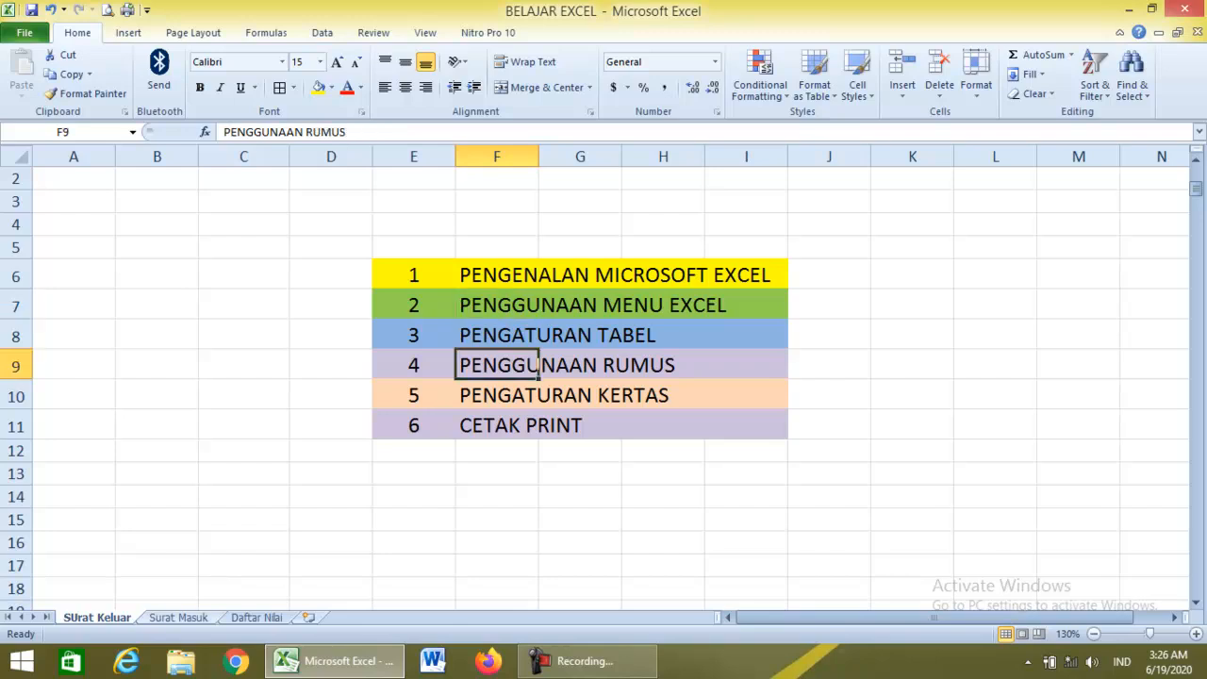
left_click(257, 617)
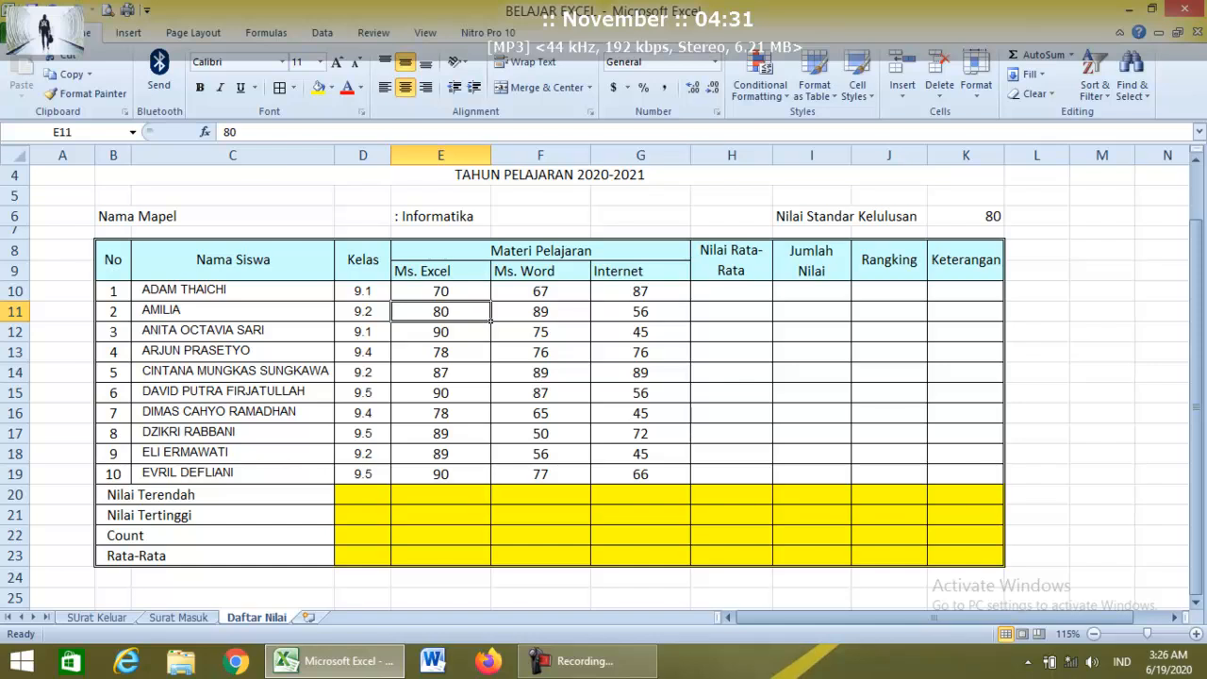
Begin a formula by typing = in cell H10.
left_click(731, 291)
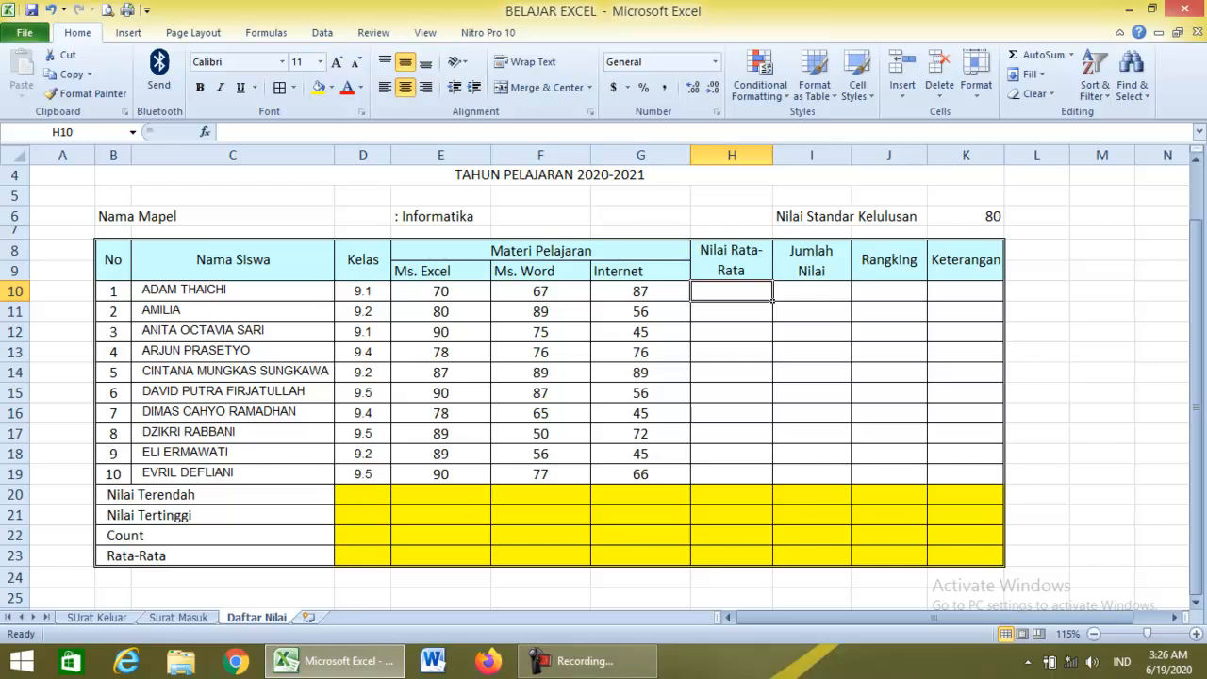
type("=average(")
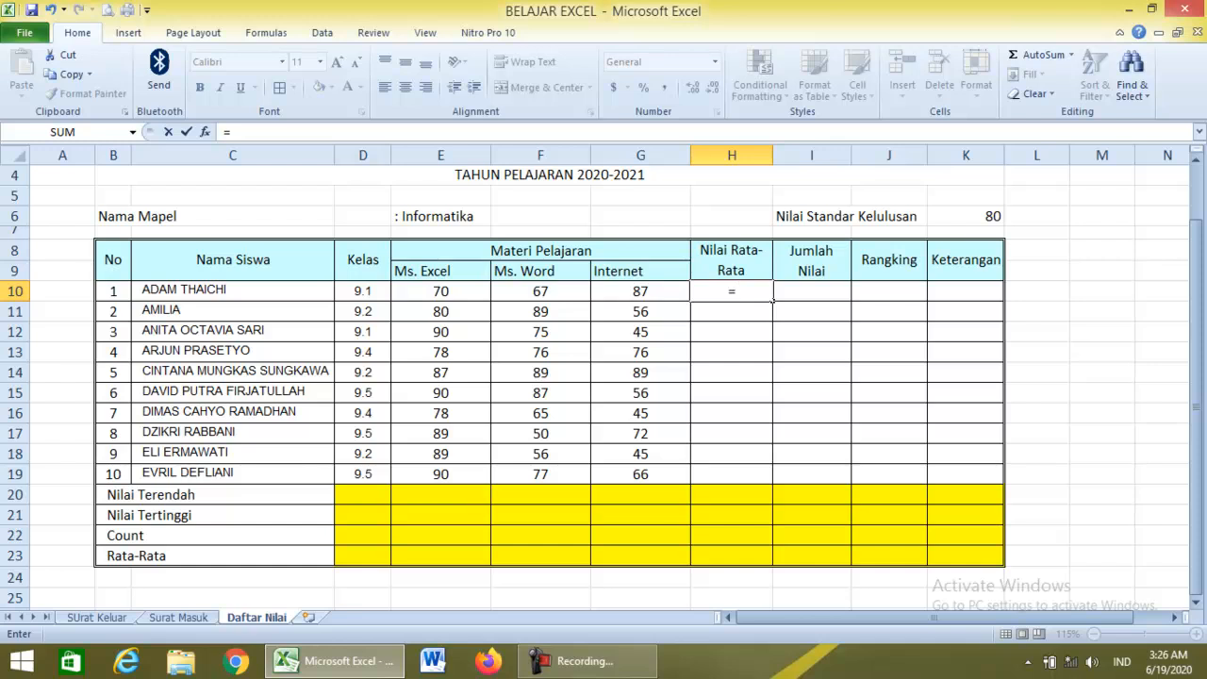
Enter AVERAGE formulas in H10 and H11 over each row's E:G subject scores.
type("a")
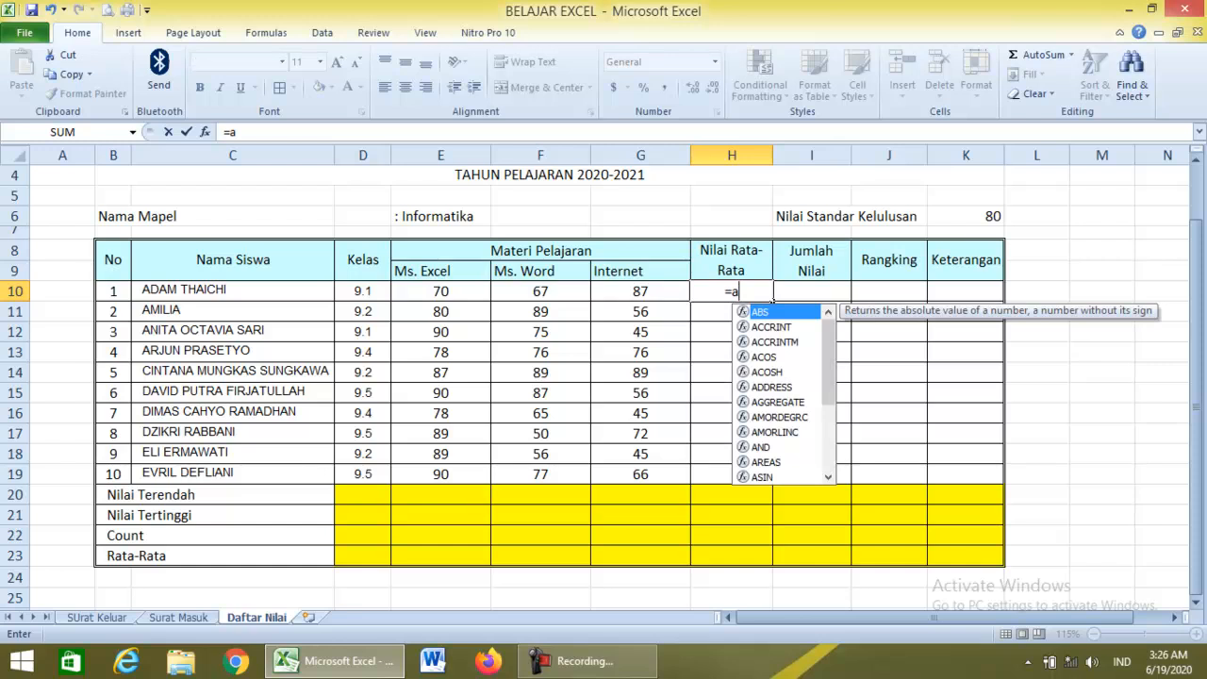
type("verage")
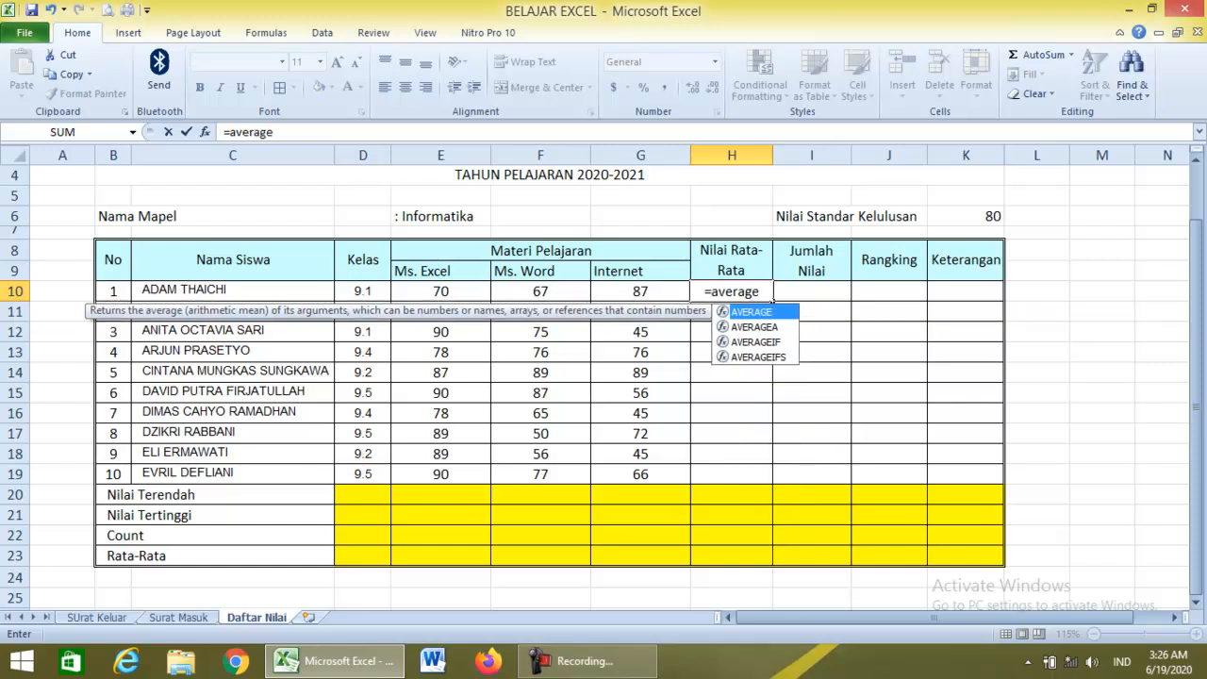
type("(")
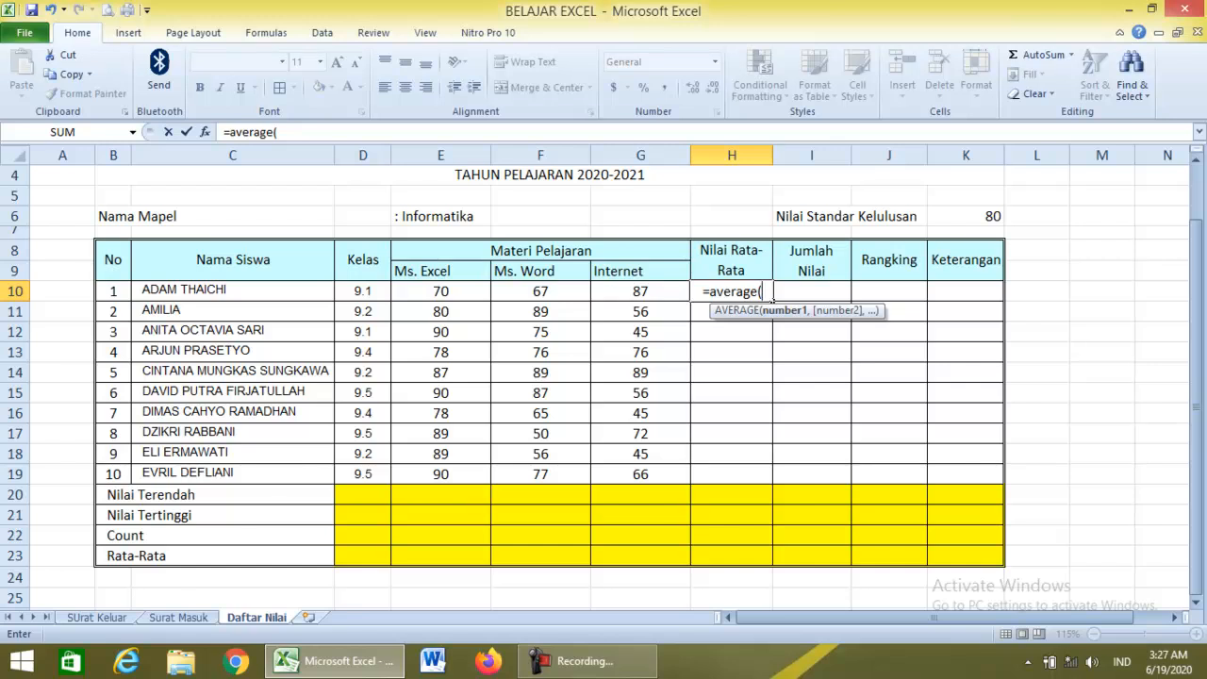
left_click_drag(440, 291, 640, 291)
key("Return")
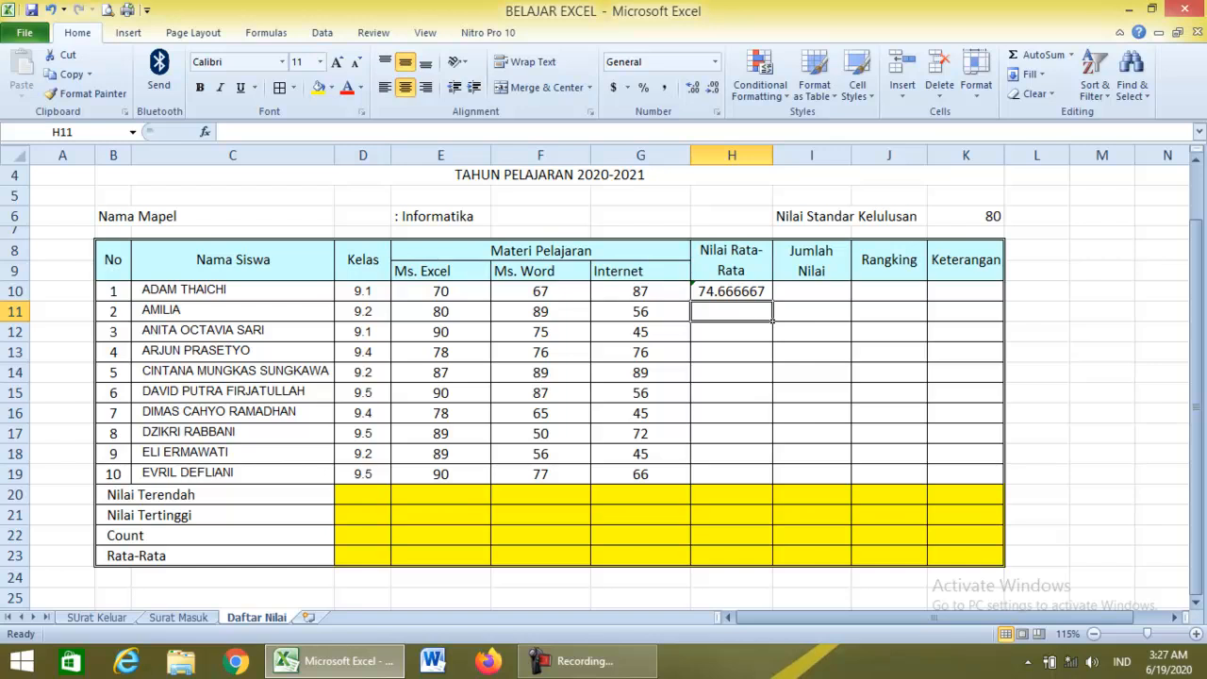
type("=aver")
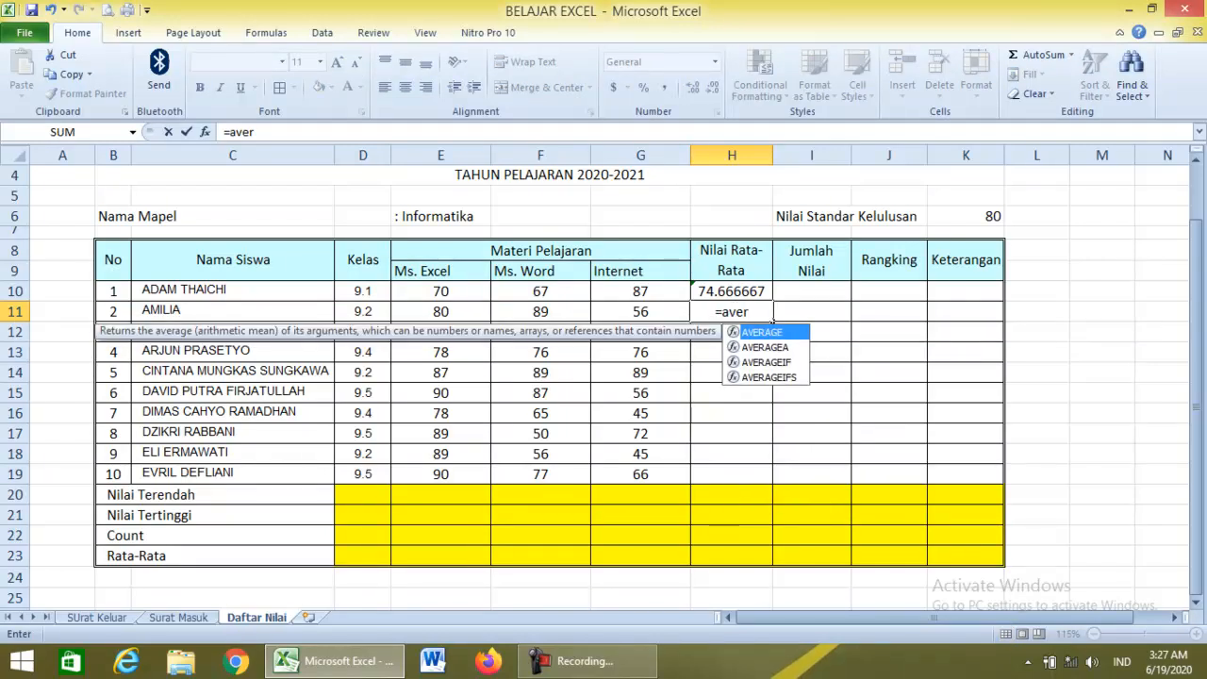
key("Tab")
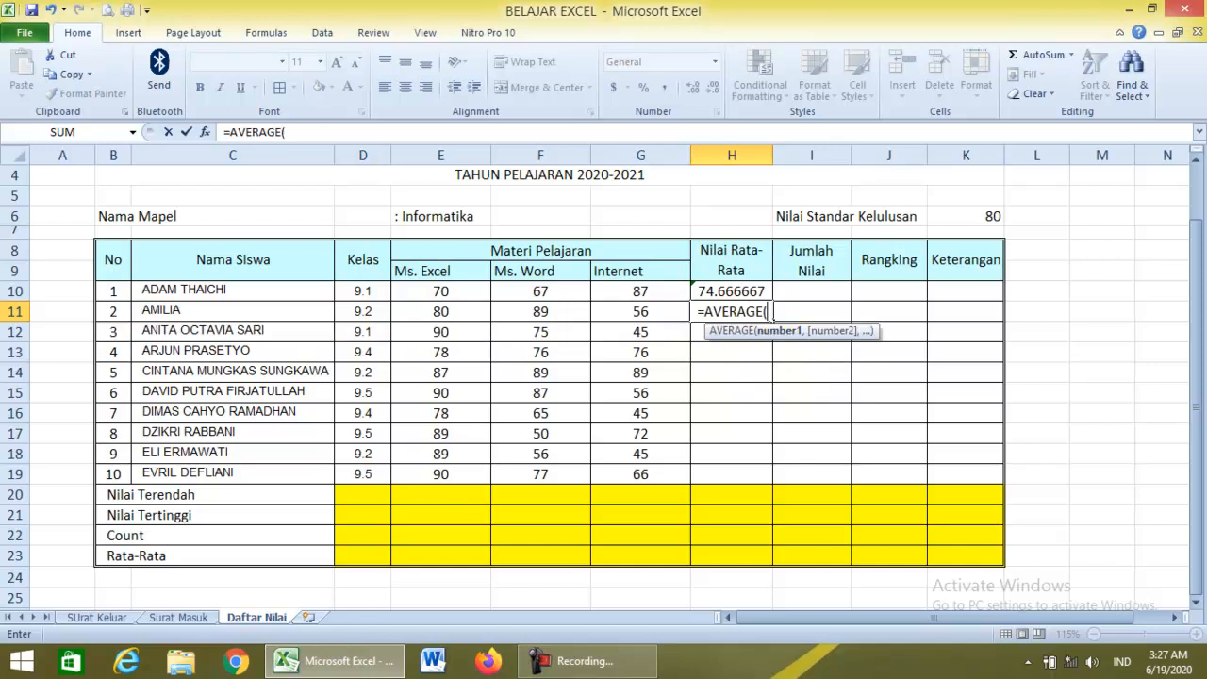
key("Left")
key("Left")
key("Left")
key("shift+Right")
key("shift+Right")
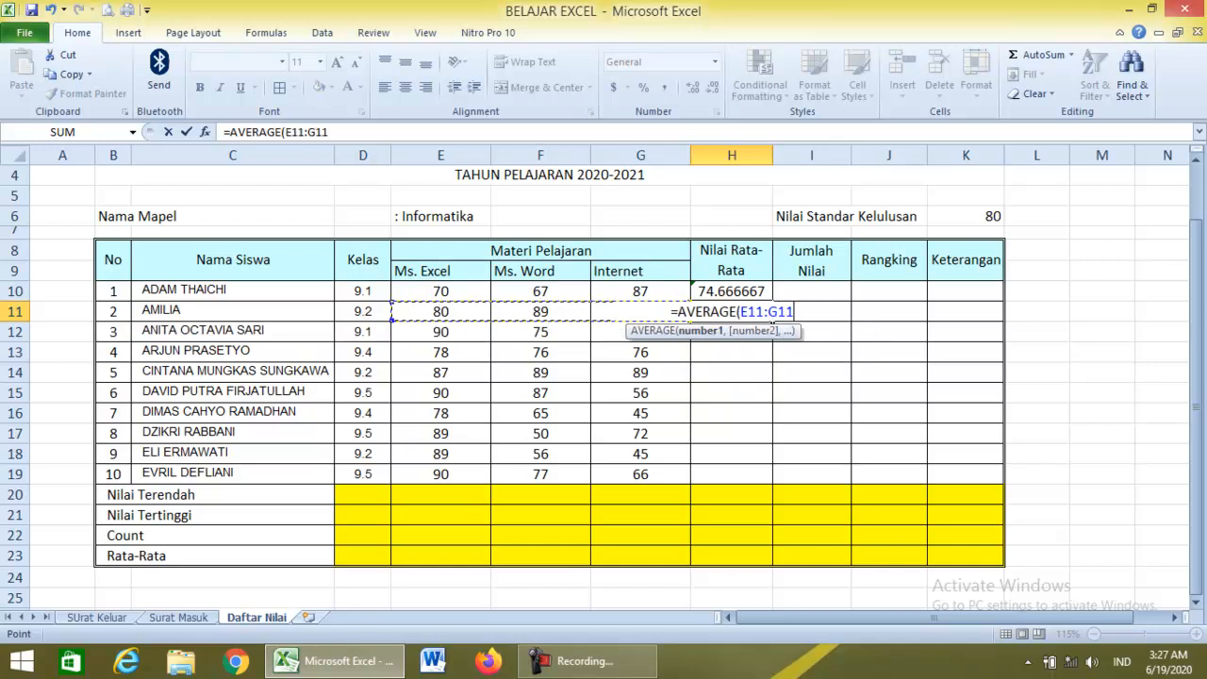
key("Return")
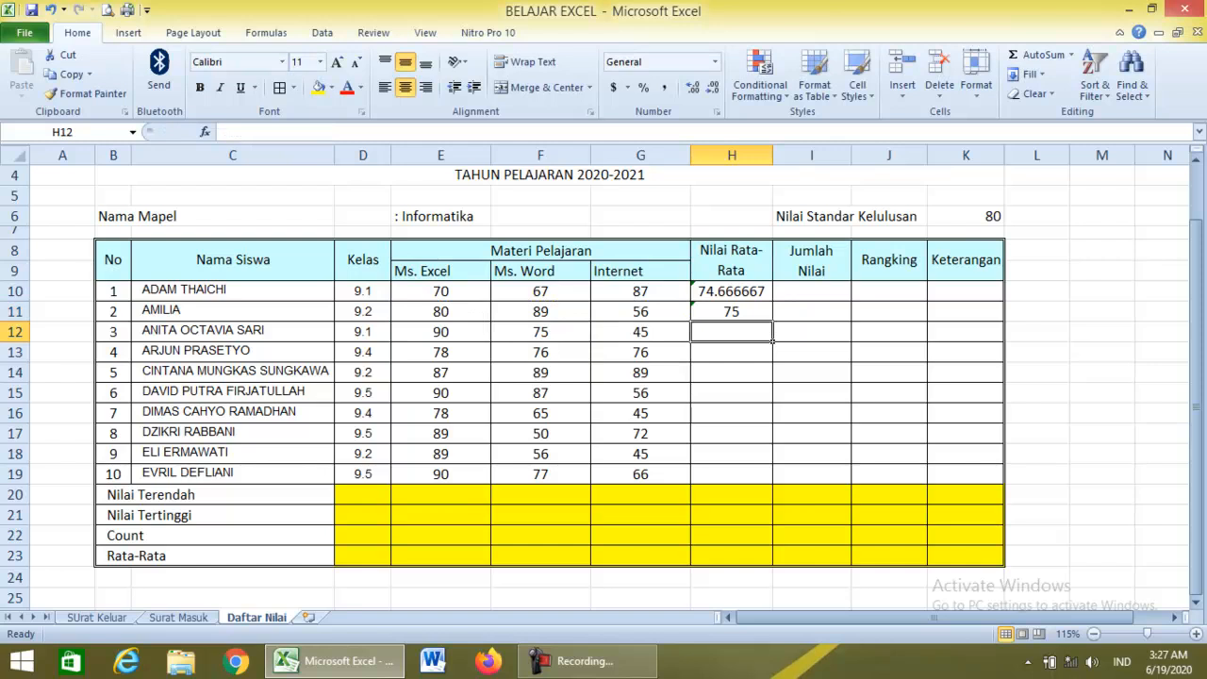
Enter =AVERAGE(E12:G12) in H12, giving 70.
type("=")
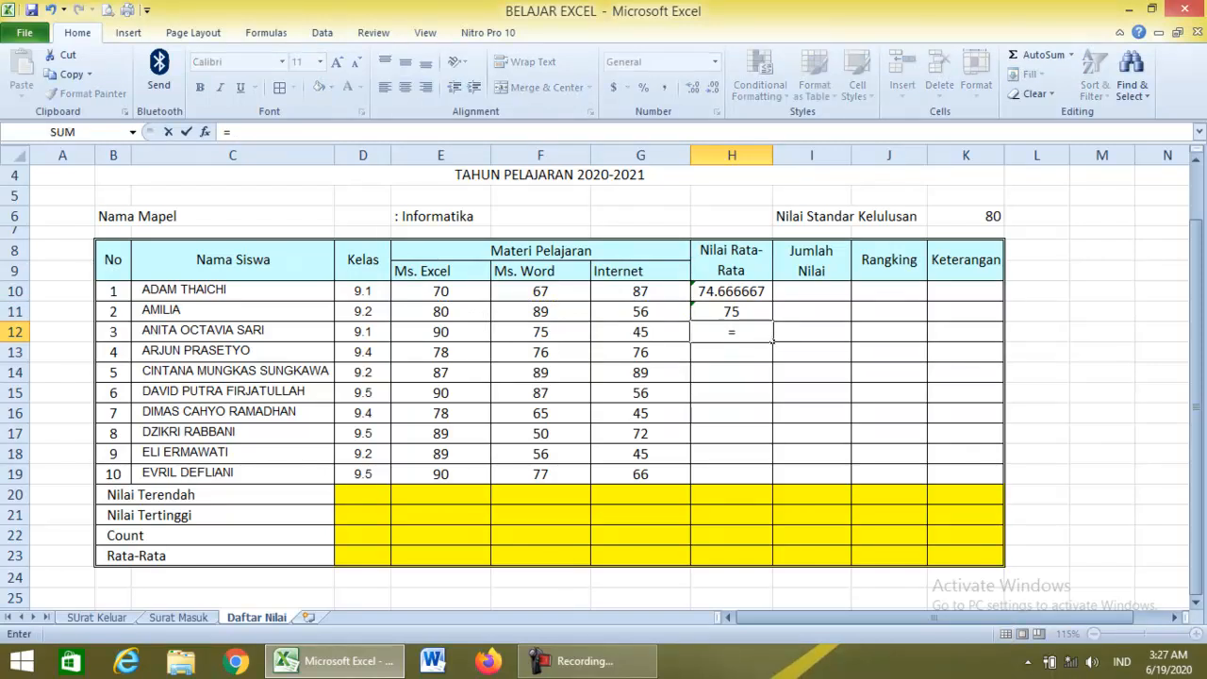
type("aver")
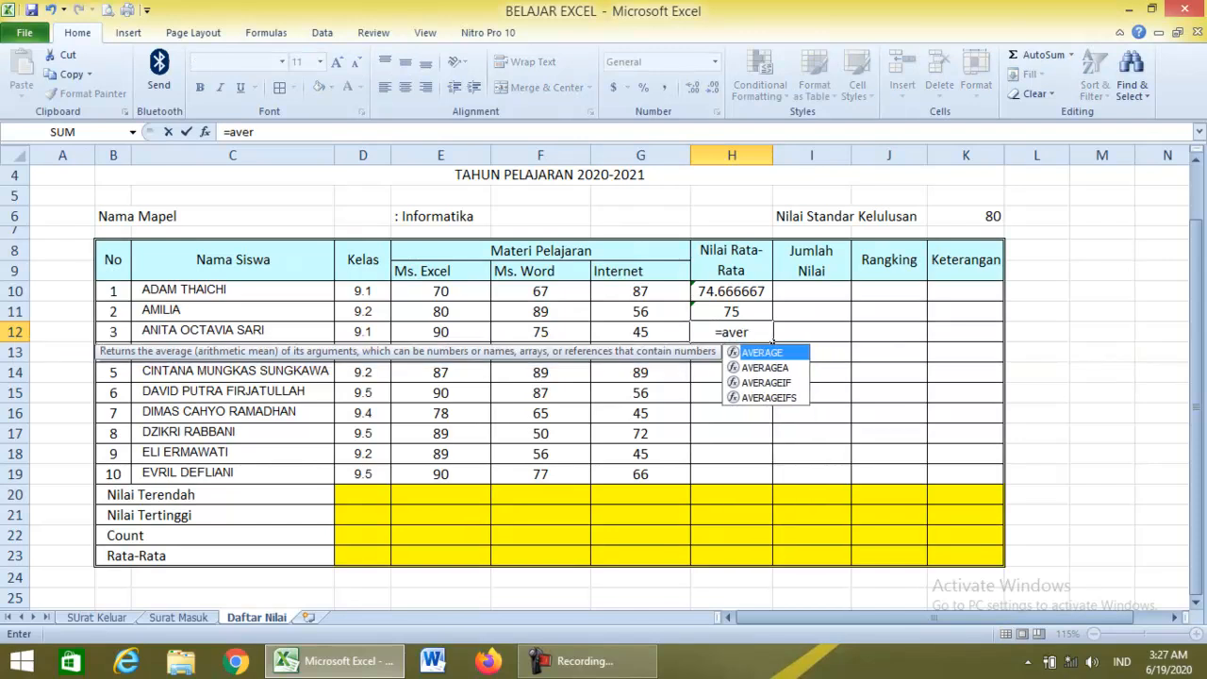
key("Tab")
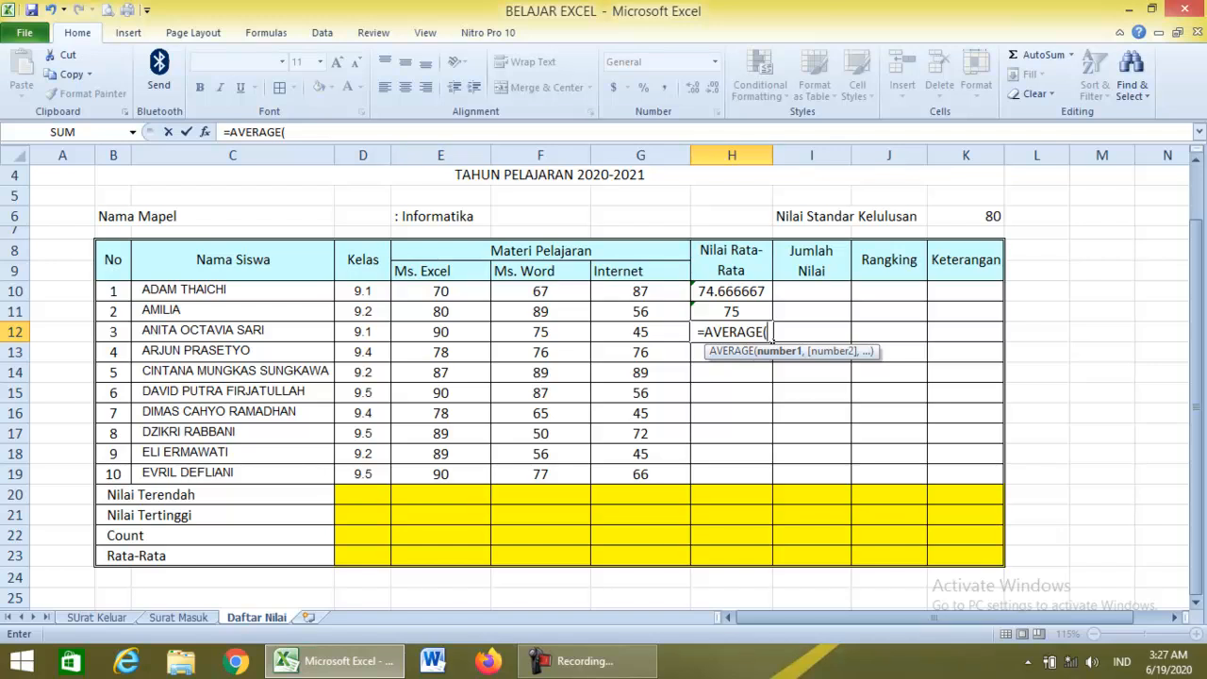
type("e12")
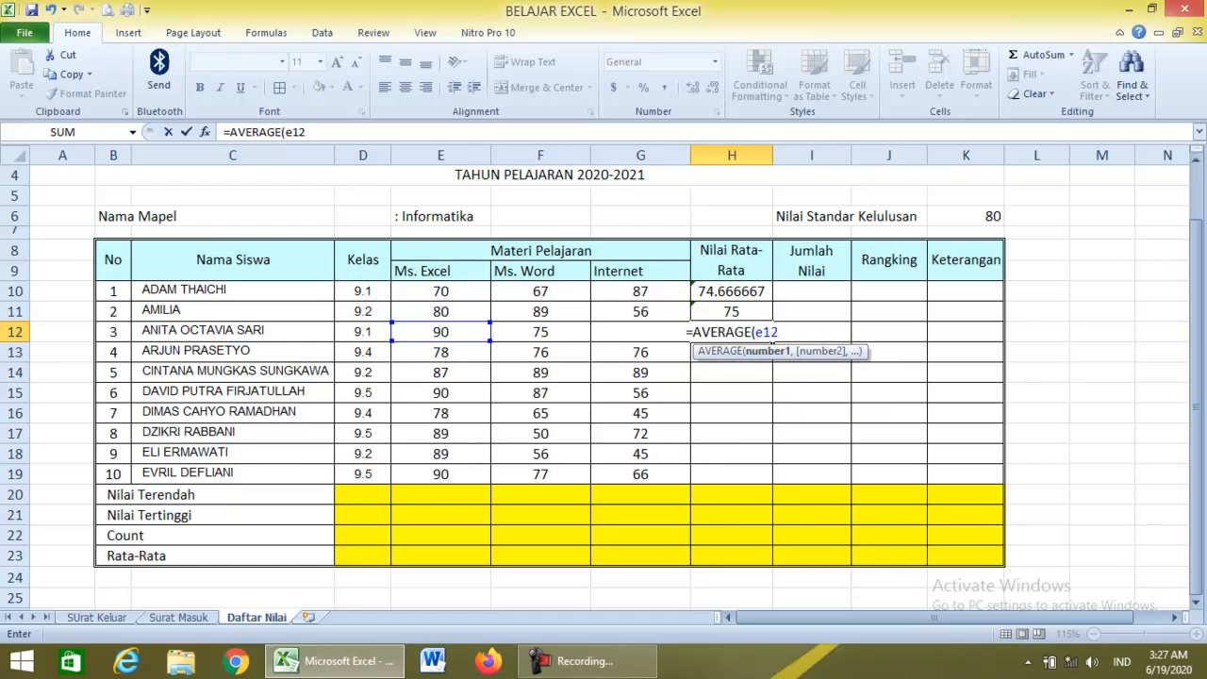
type(":")
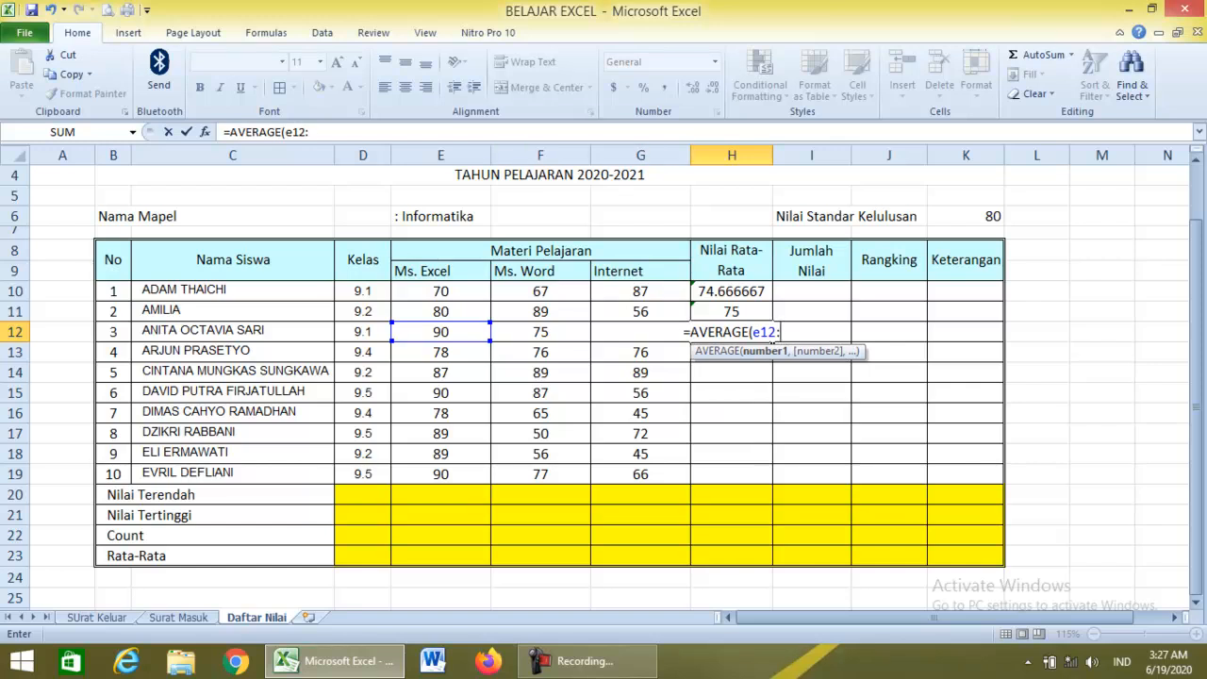
type("g12")
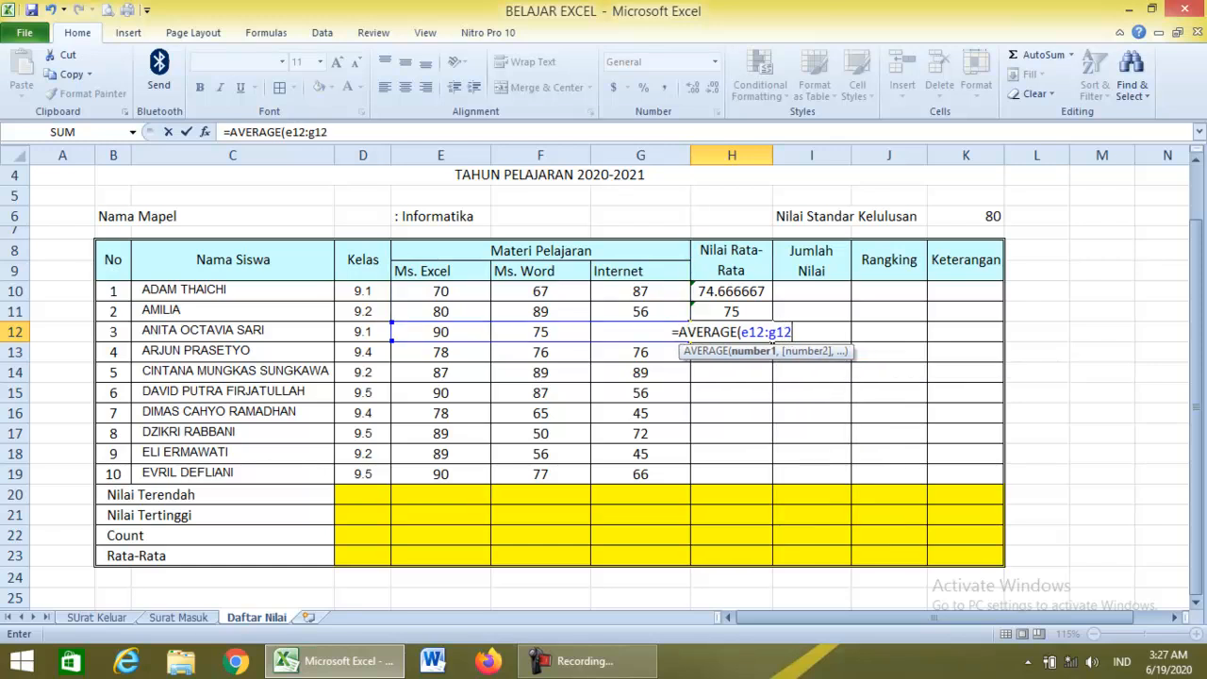
type(")")
key("Return")
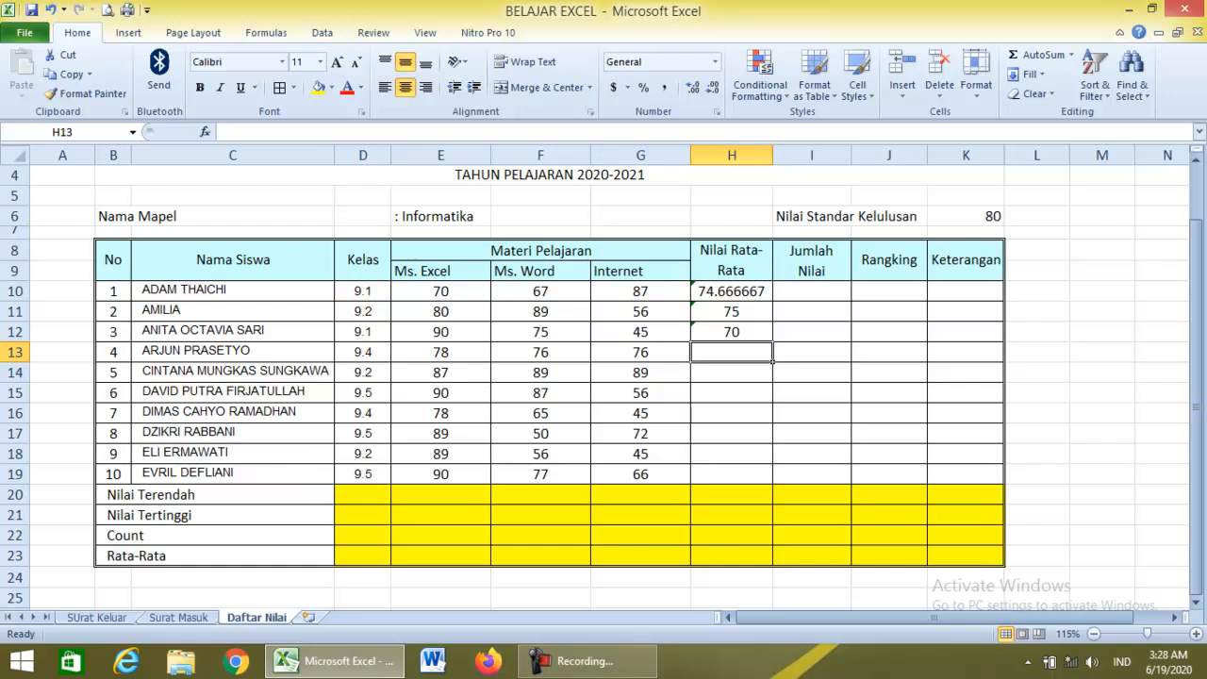
Copy the H10 average formula down to H19, then select H10:H19.
left_click(732, 292)
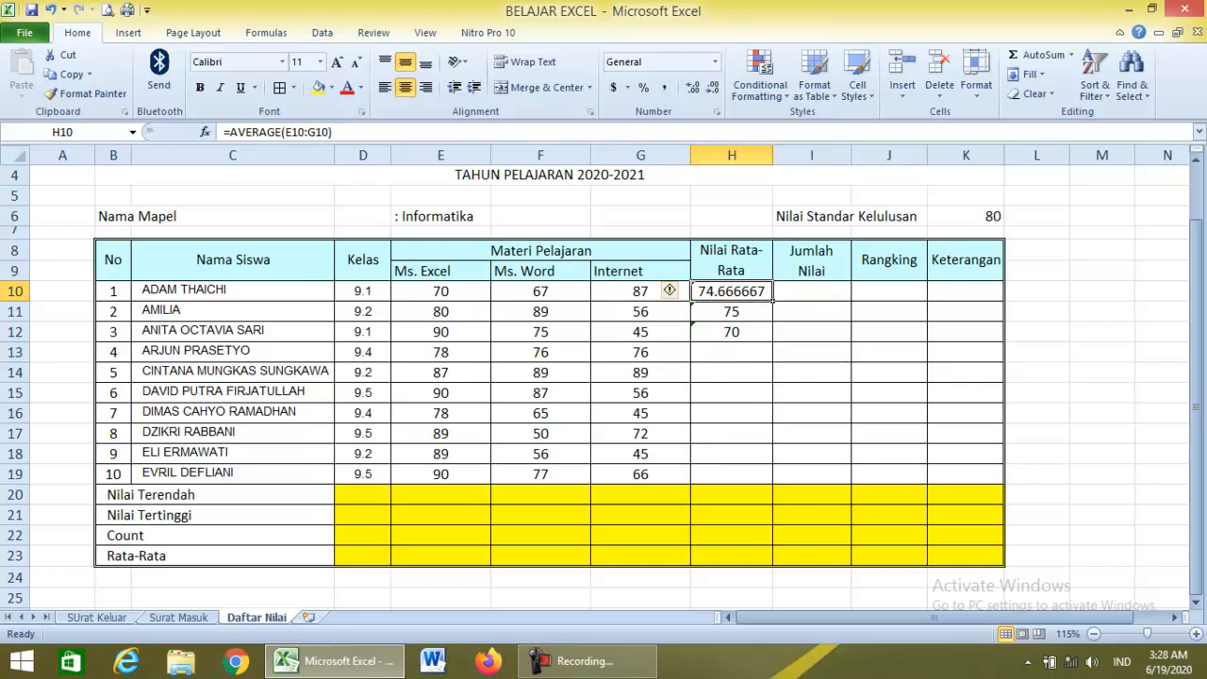
left_click_drag(773, 301, 759, 482)
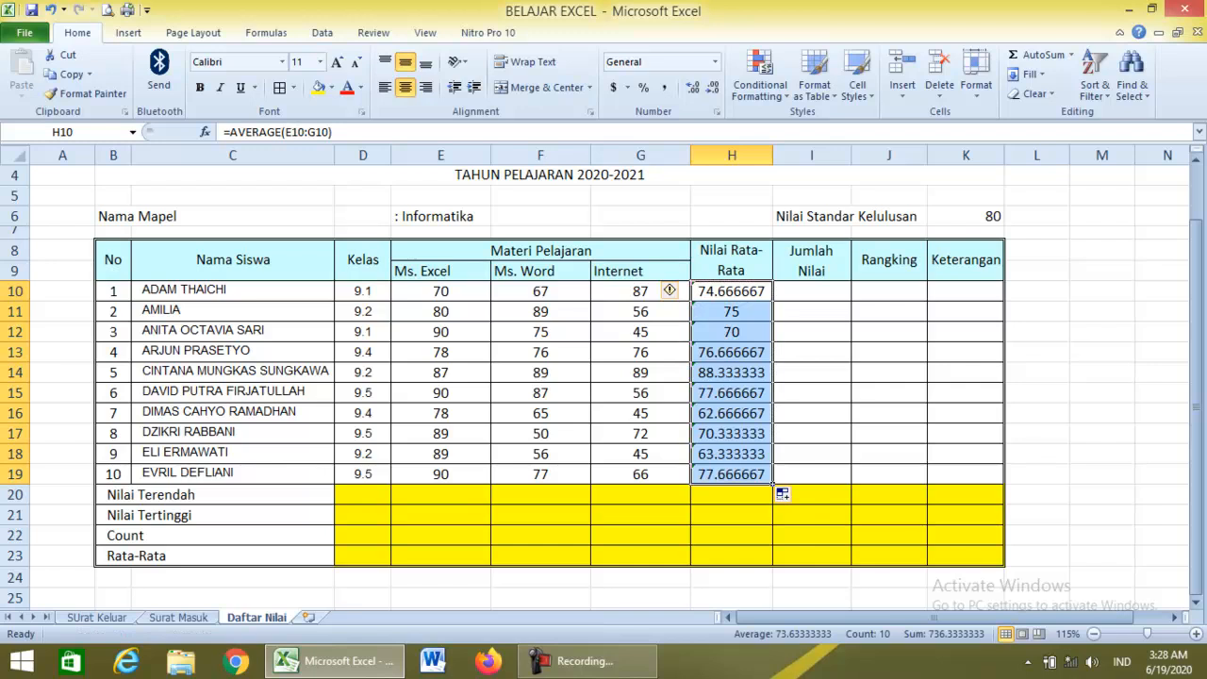
left_click(732, 433)
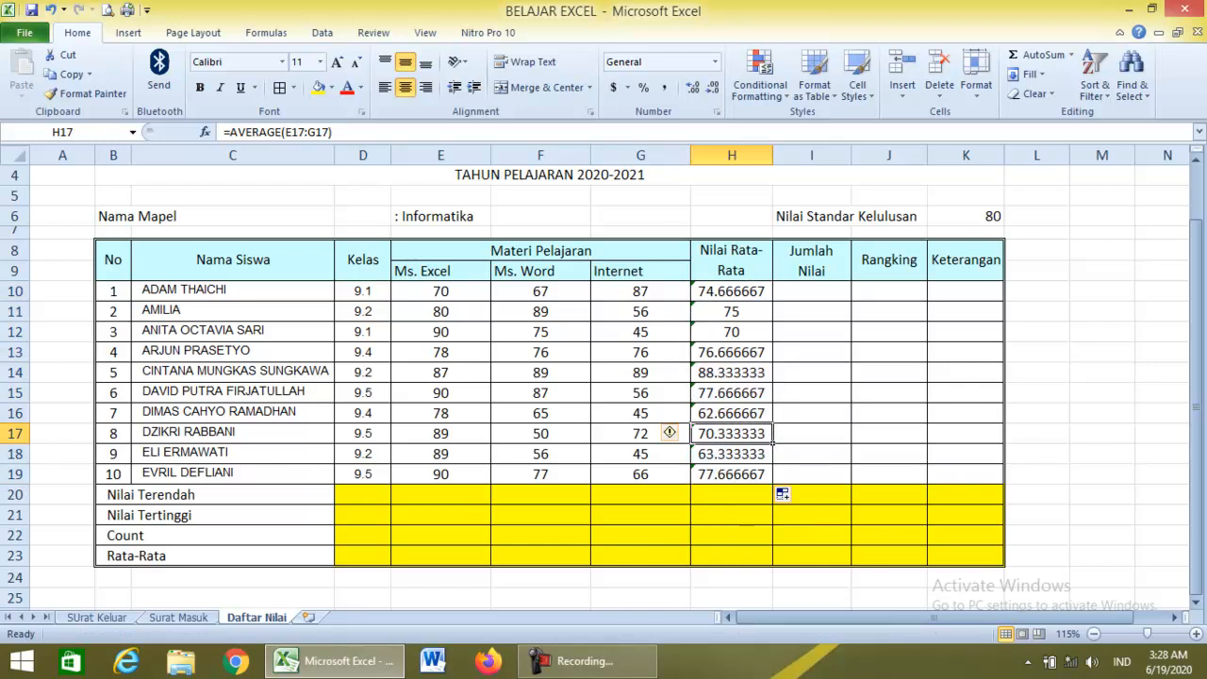
left_click_drag(732, 291, 731, 474)
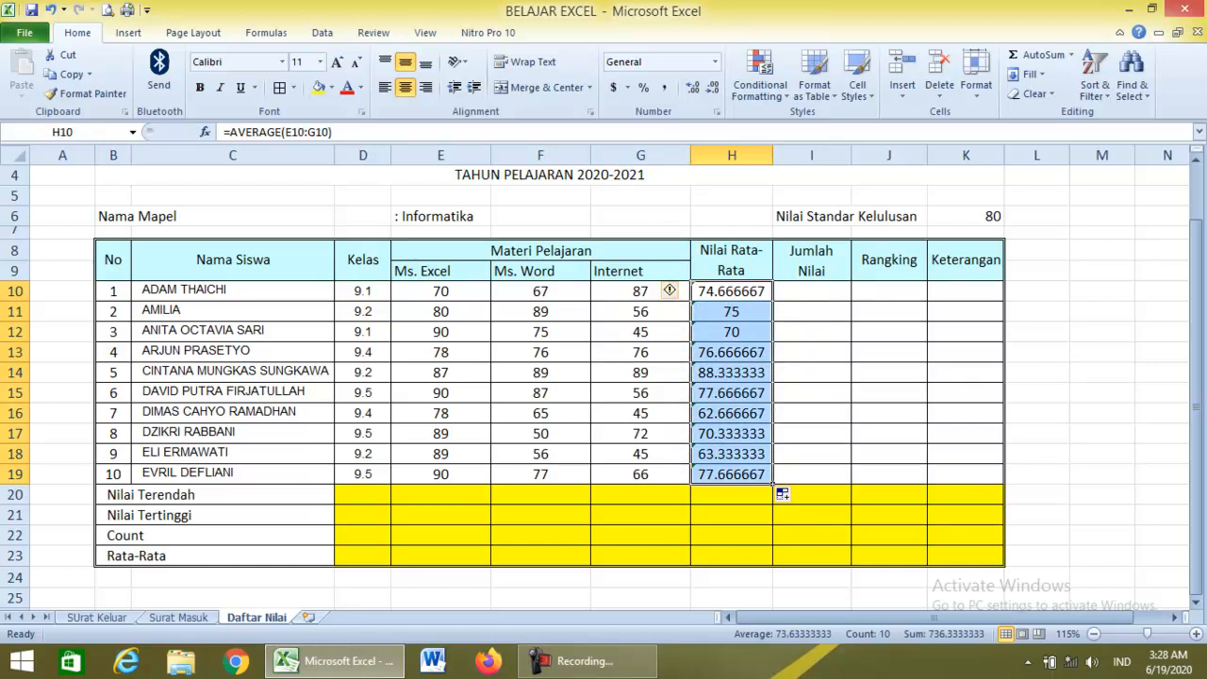
Format H10:H19 as Number with 1 decimal place, e.g. 74.7.
key("ctrl+1")
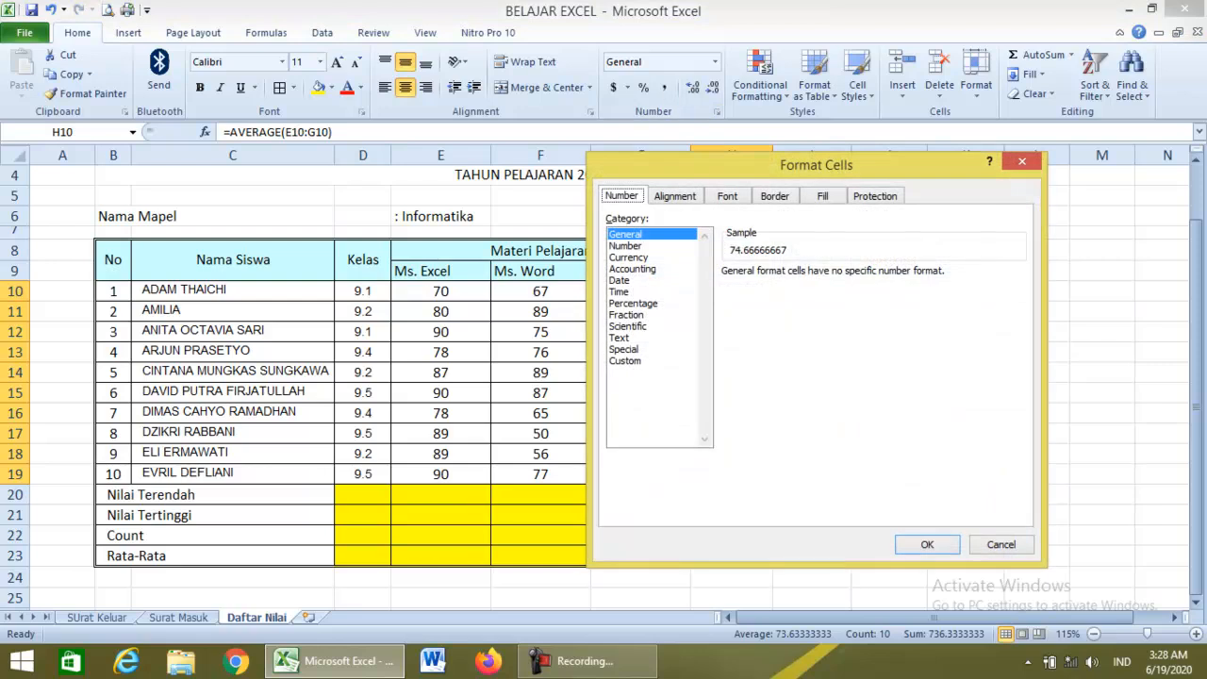
left_click(1021, 162)
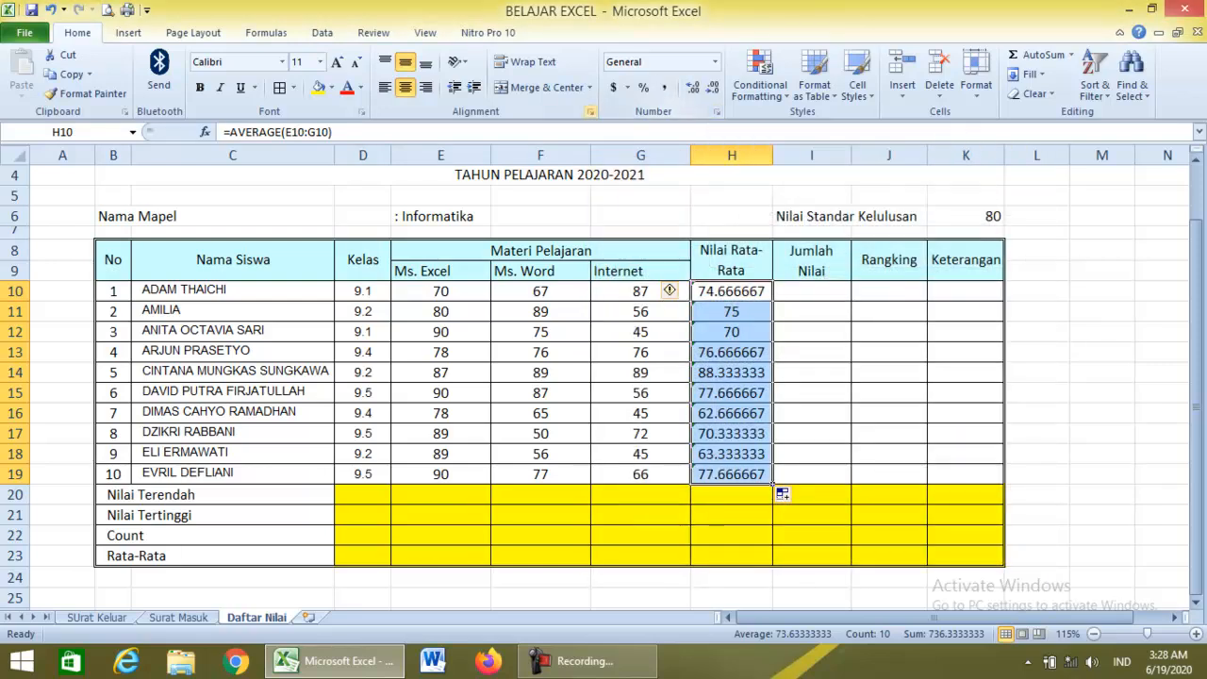
left_click(590, 111)
left_click(622, 196)
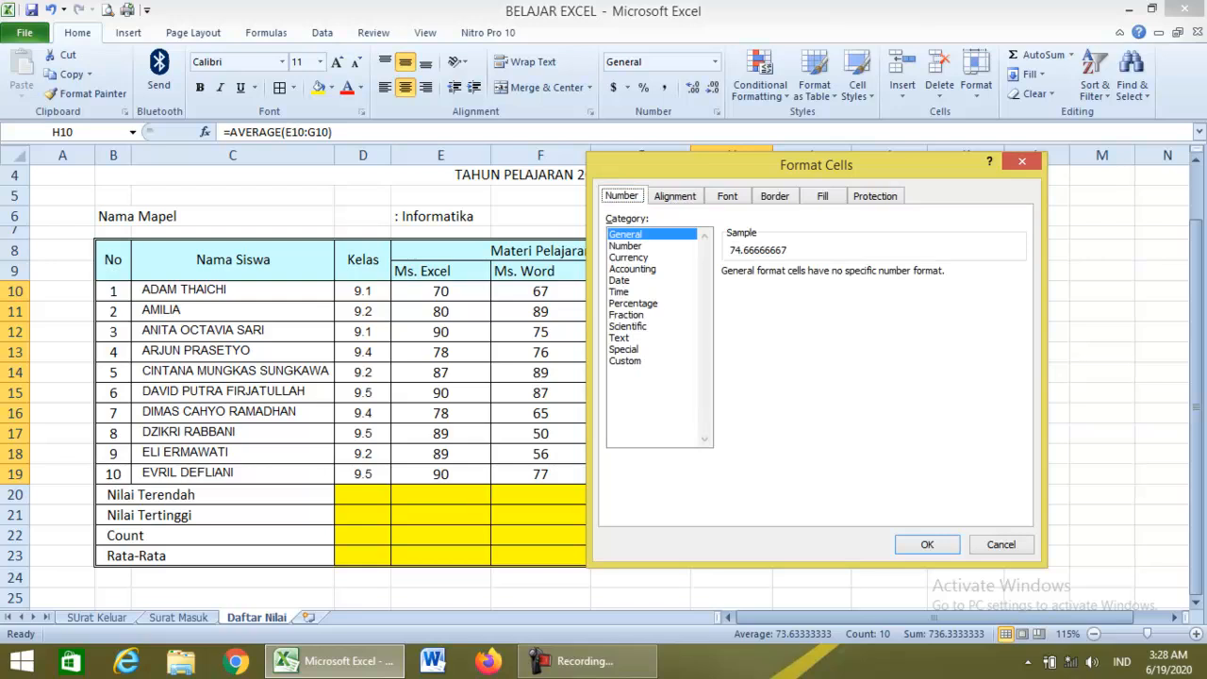
left_click(628, 257)
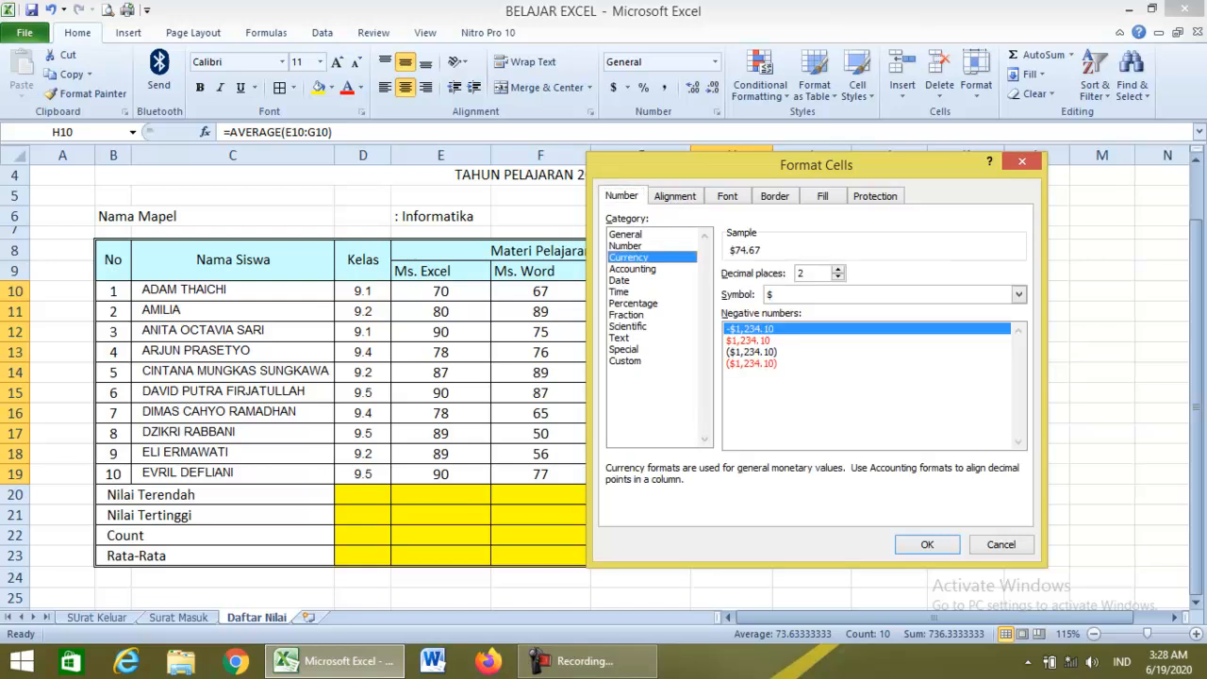
left_click(626, 246)
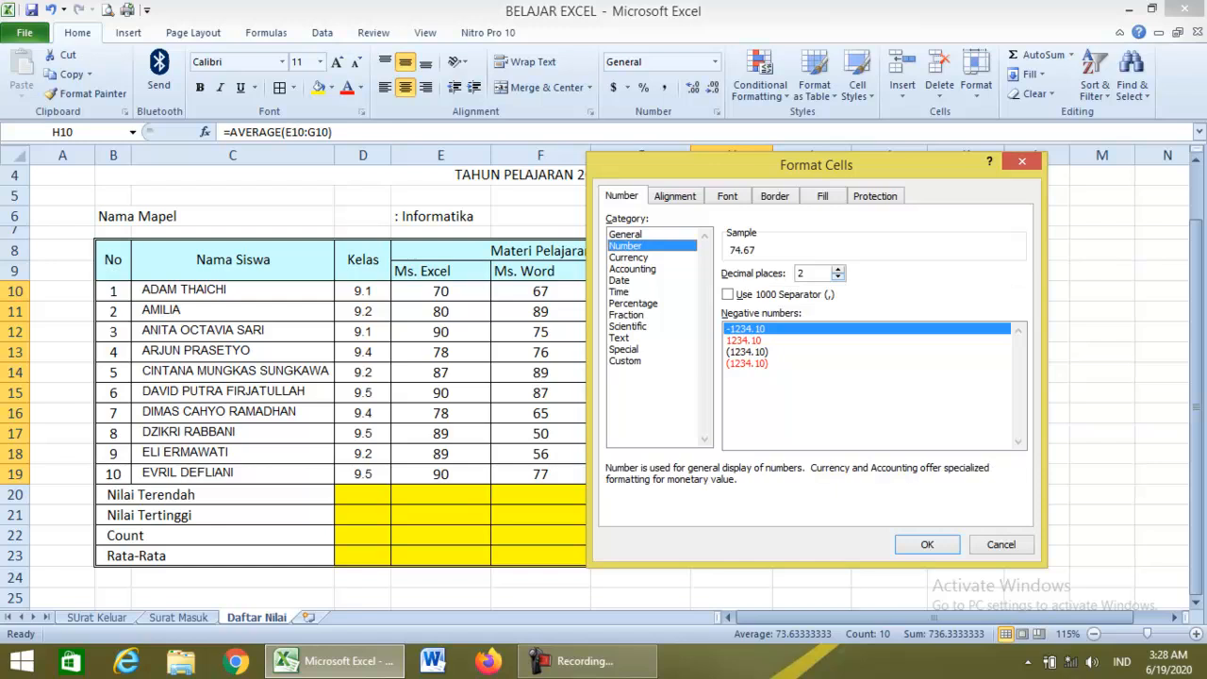
left_click(837, 277)
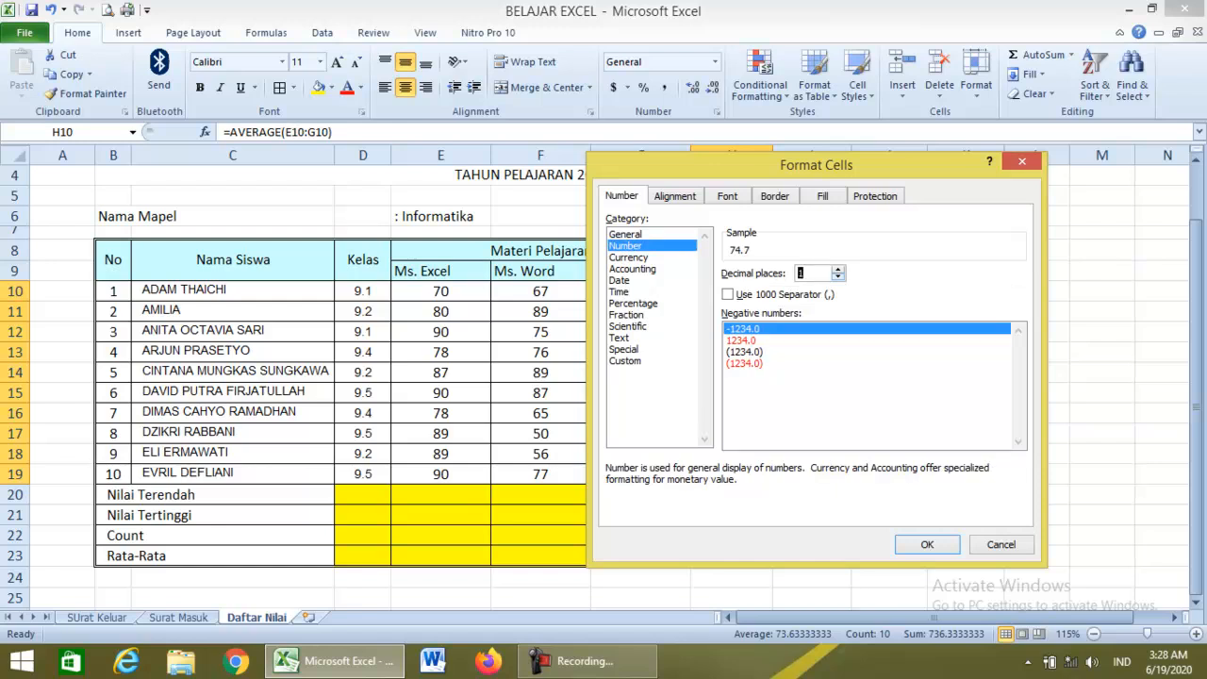
left_click(927, 544)
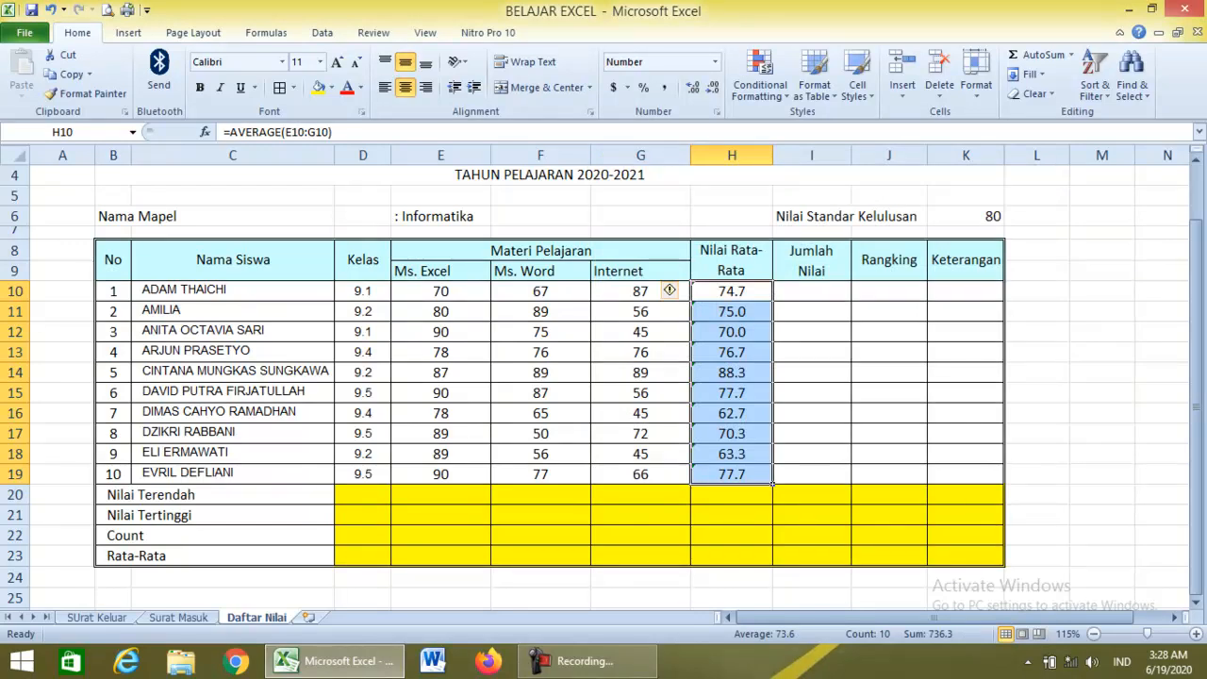
left_click(811, 292)
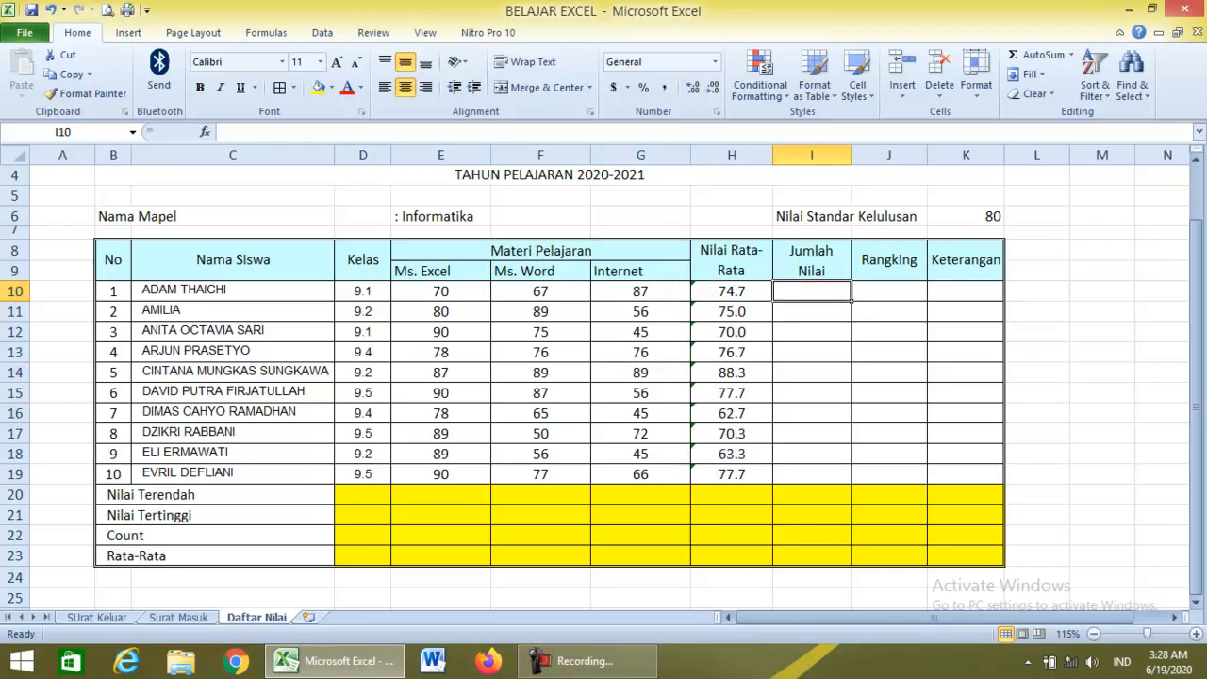
Total E10:G10 in I10 with =SUM(E10:G10), giving 224.
type("=sum")
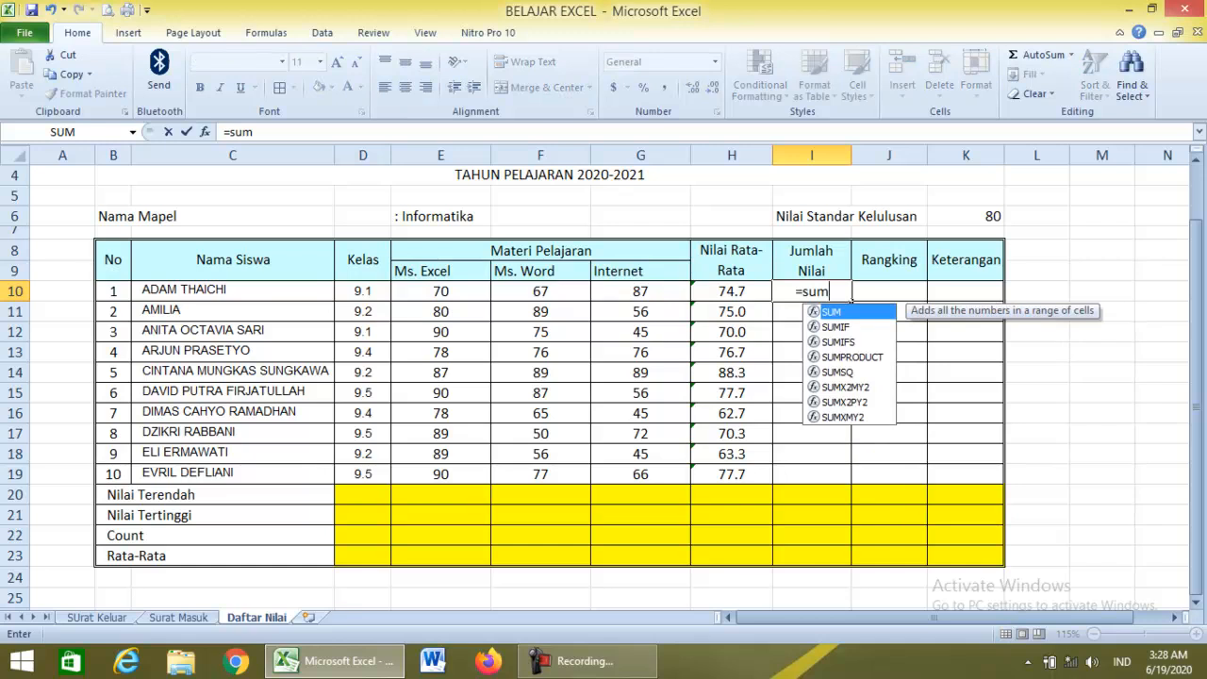
type("(")
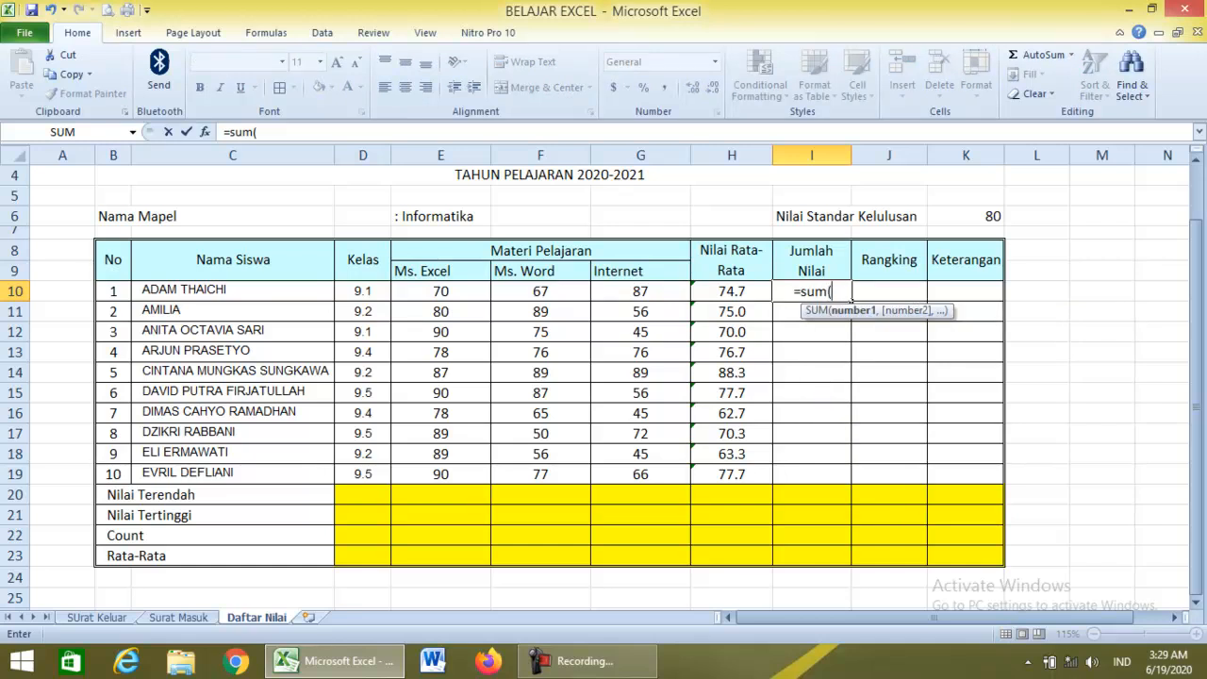
left_click(440, 291)
left_click_drag(440, 291, 660, 294)
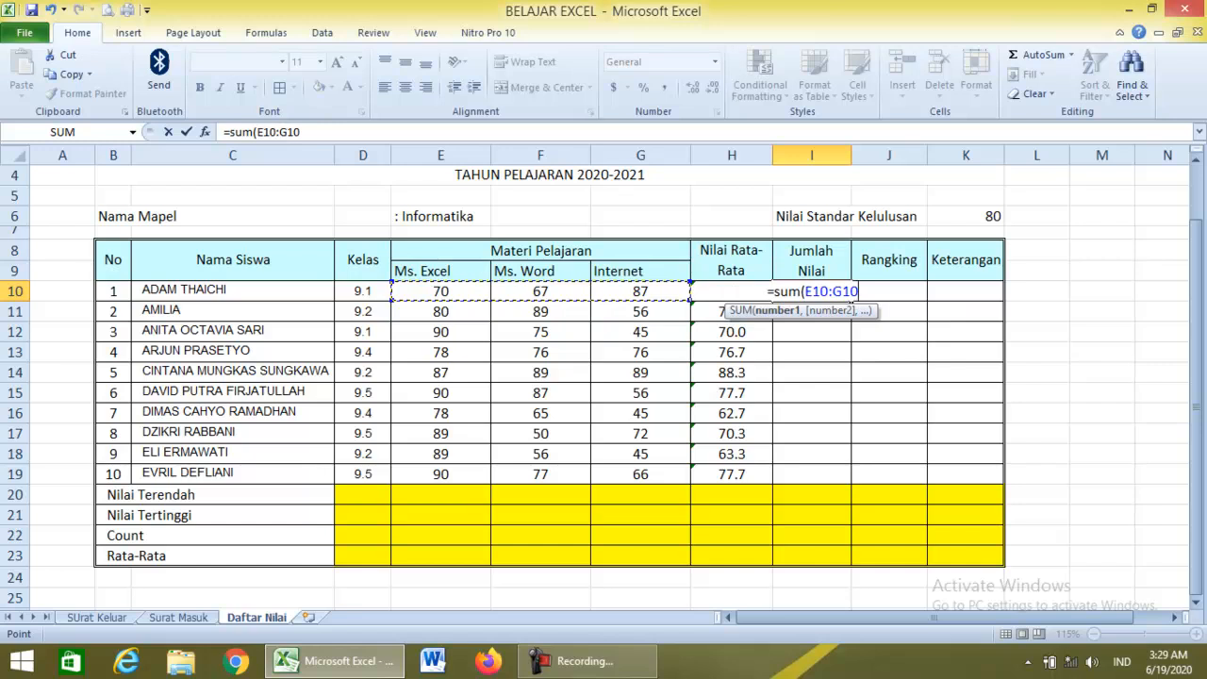
type(")")
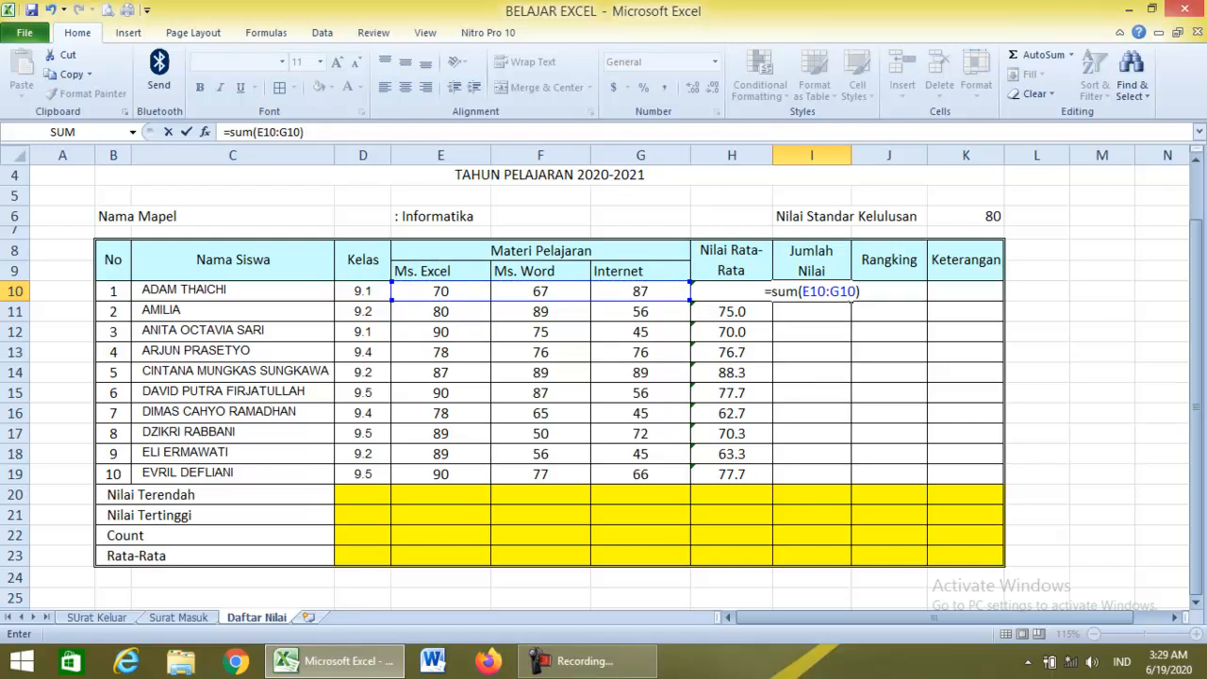
key("Return")
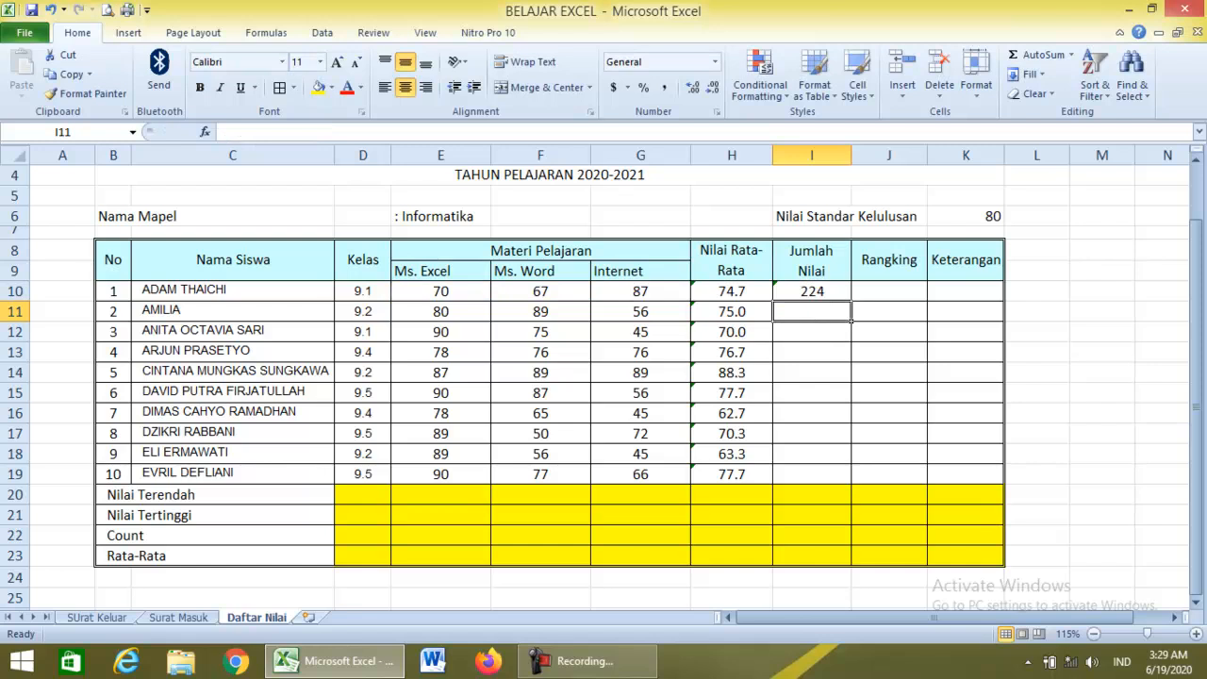
Enter =SUM(E11:G11) in I11 for 225 and check both total formulas.
type("=")
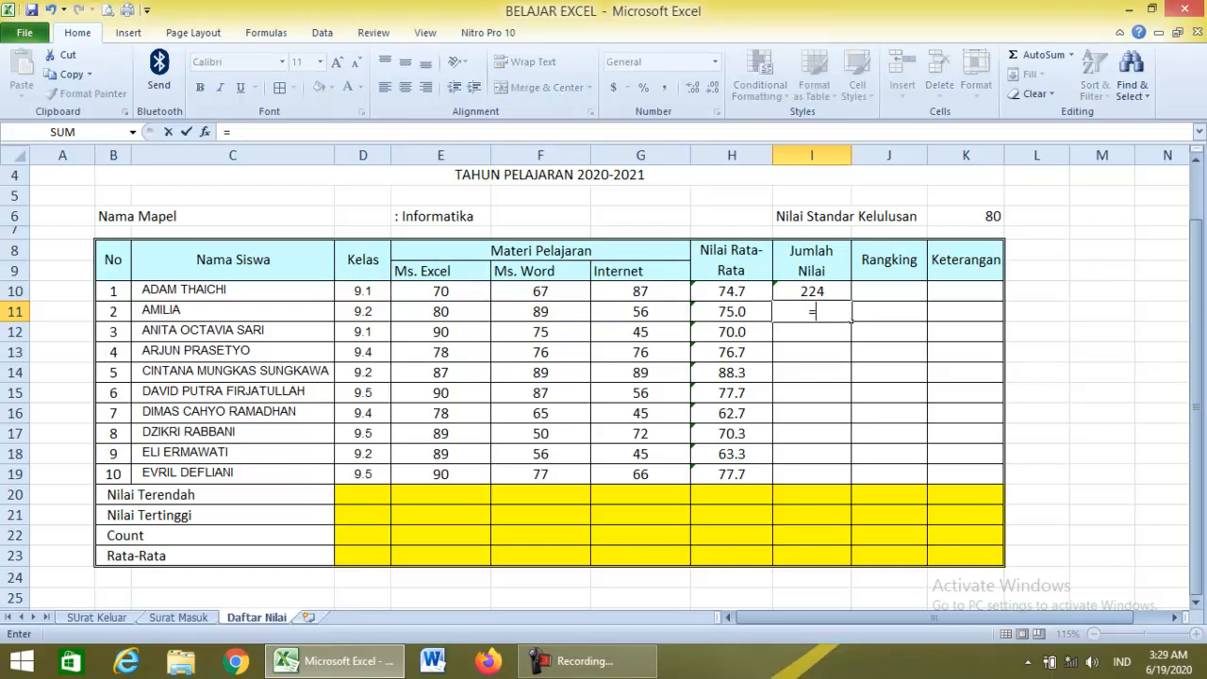
type("sum(")
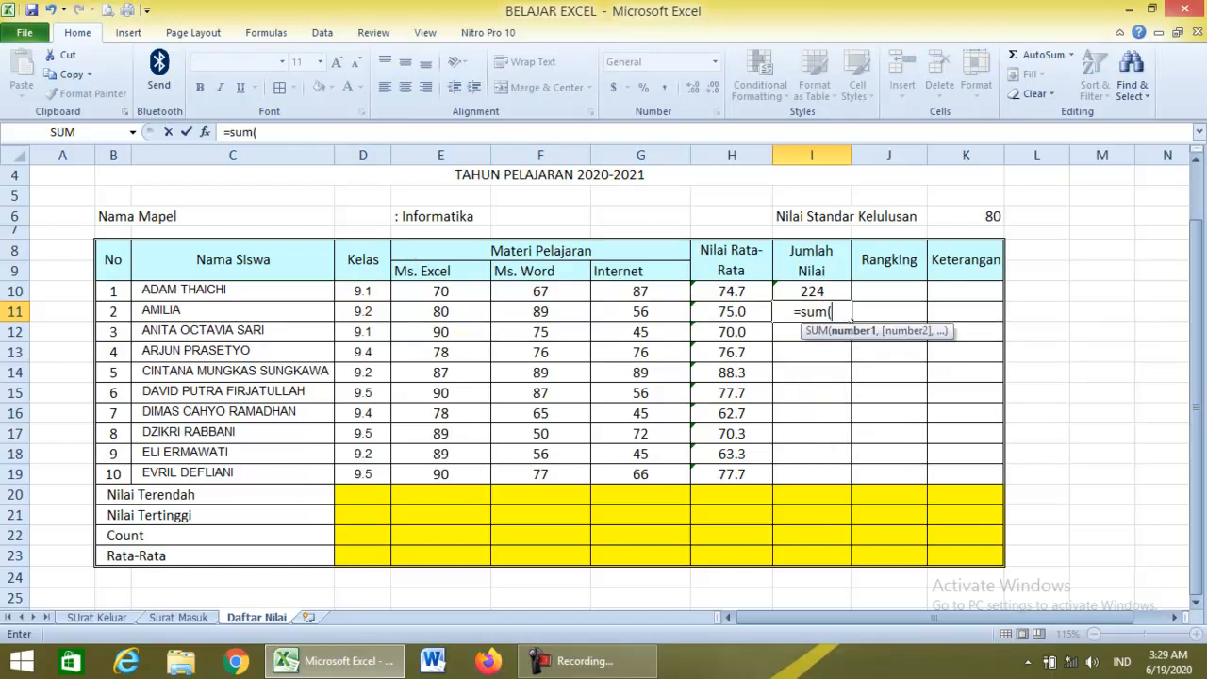
left_click(440, 311)
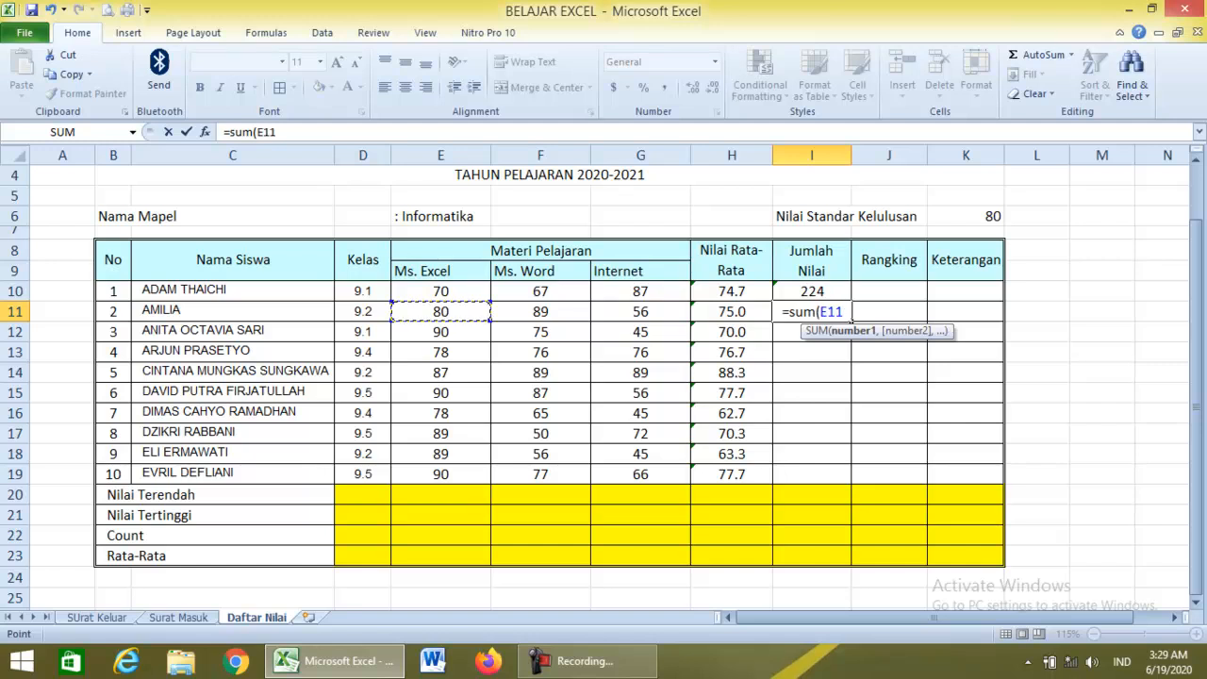
key("F8")
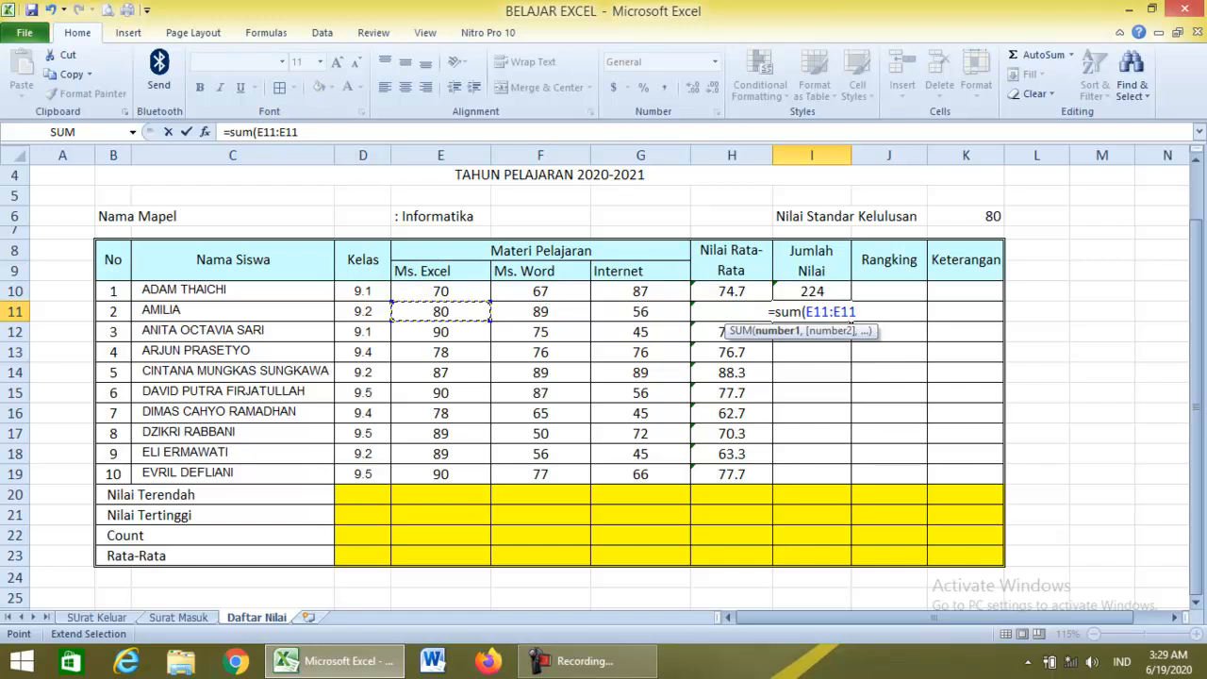
key("BackSpace")
key("BackSpace")
key("BackSpace")
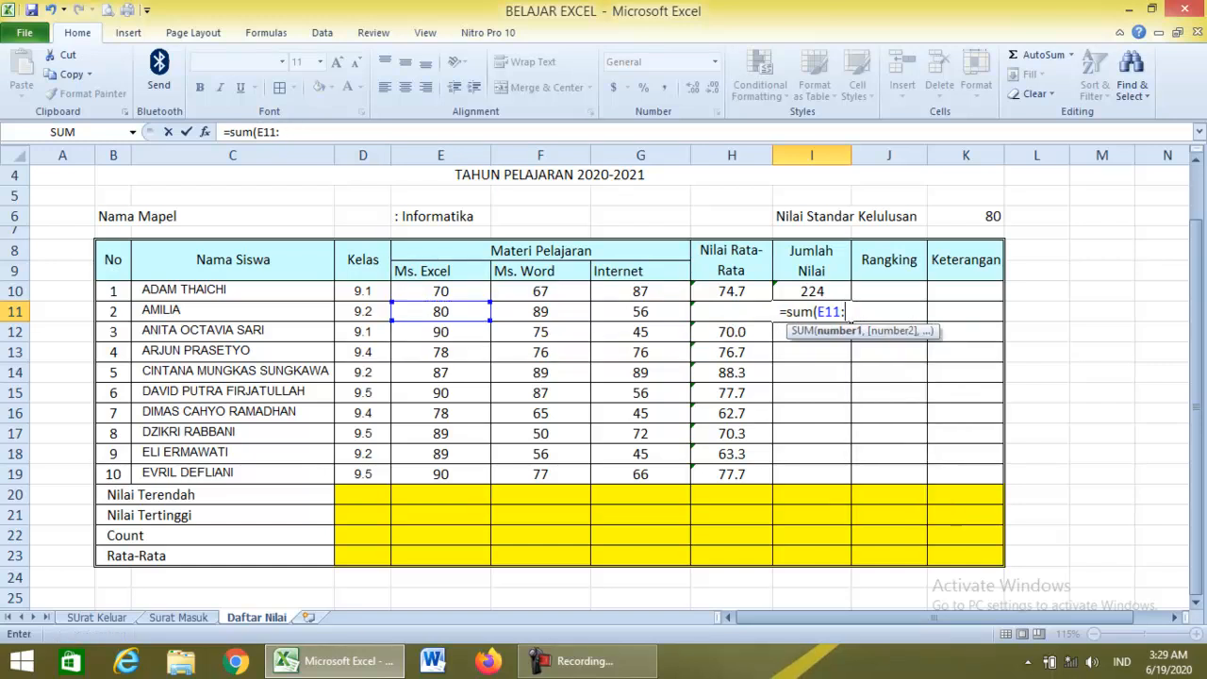
key("Left")
key("Left")
key("Return")
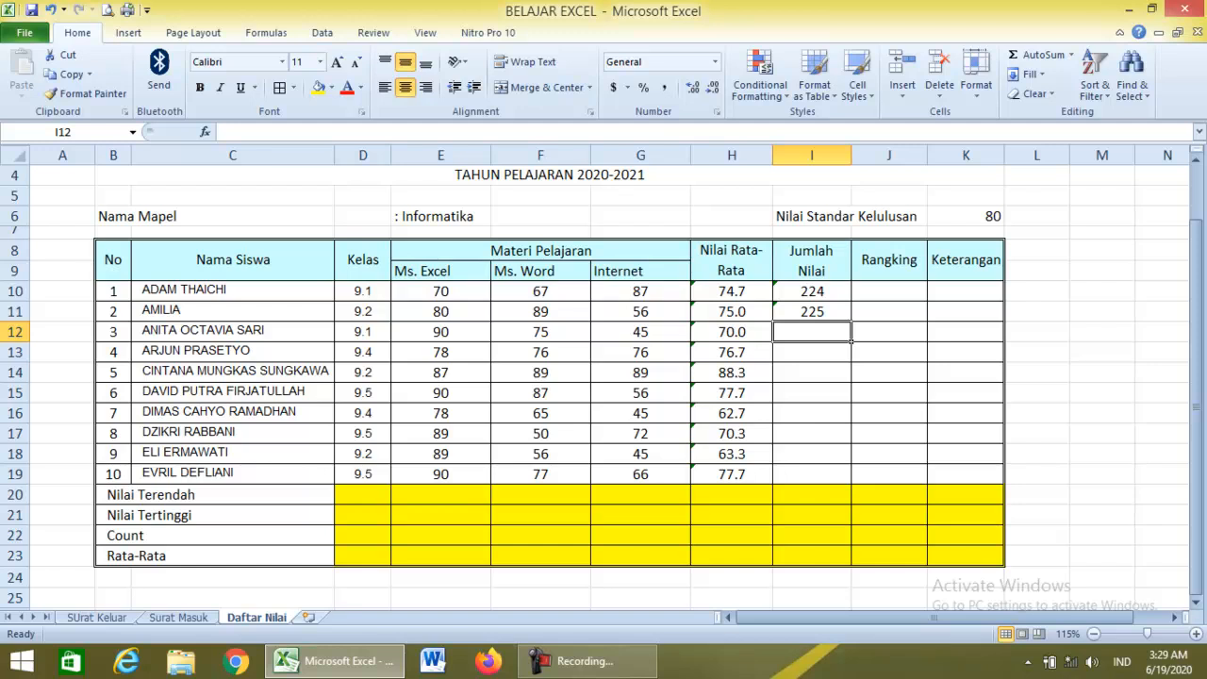
left_click(812, 291)
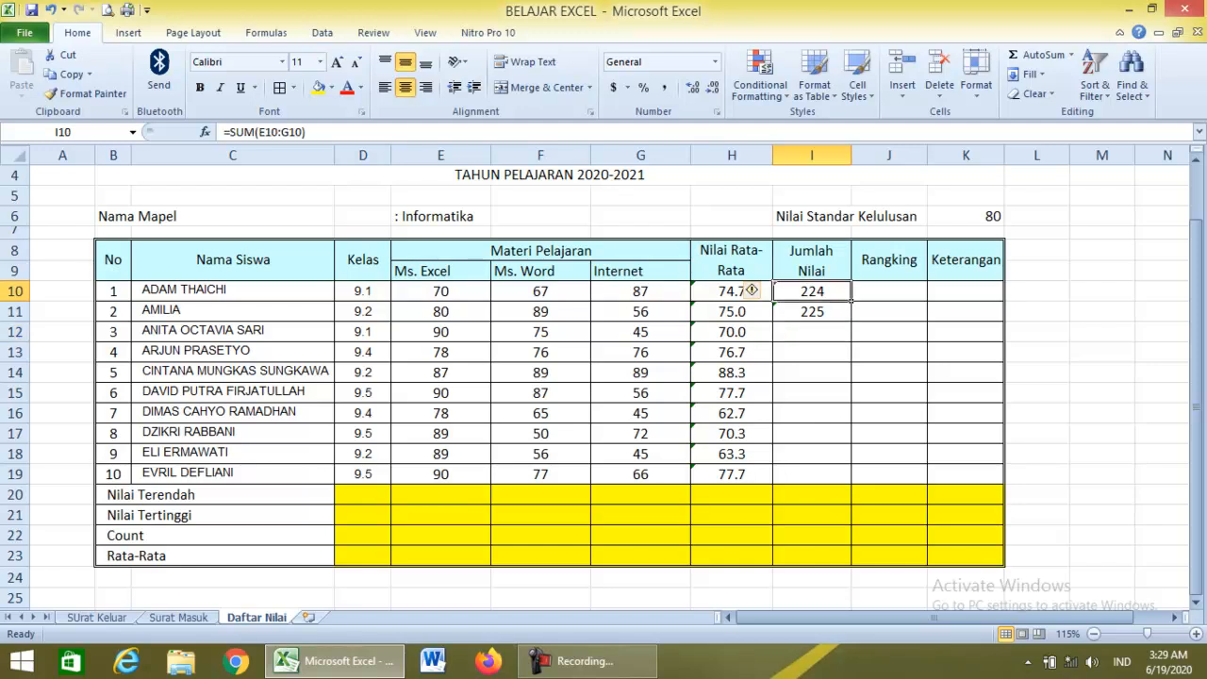
key("Down")
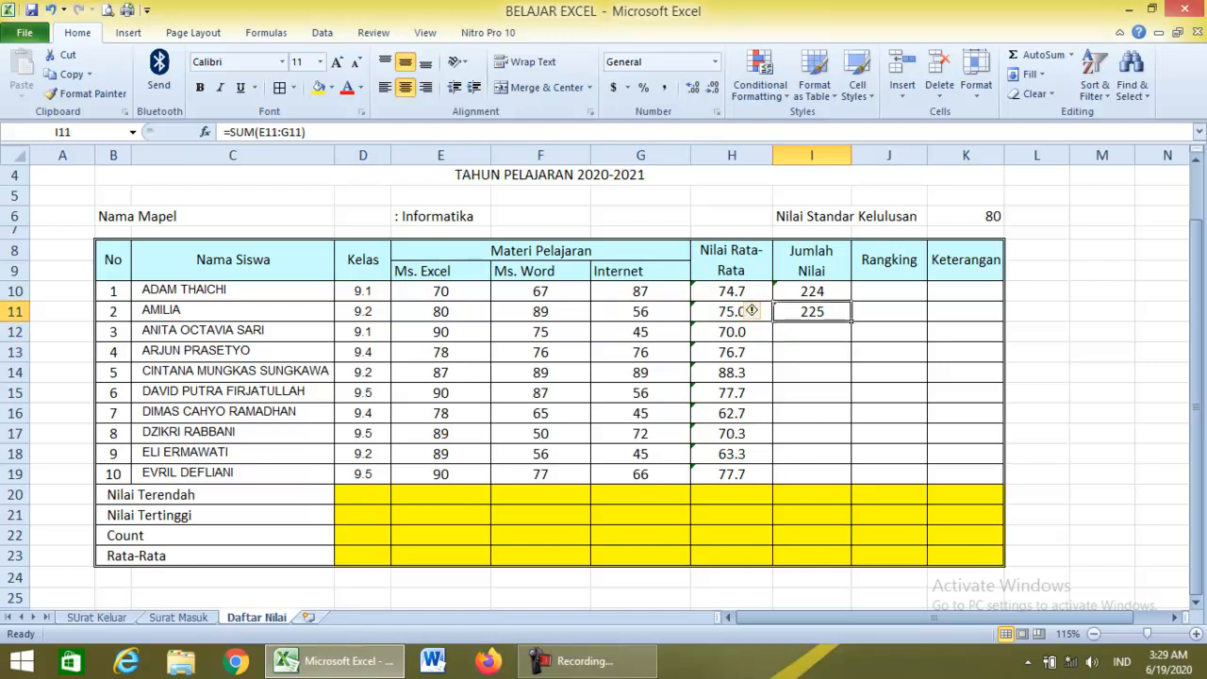
key("Up")
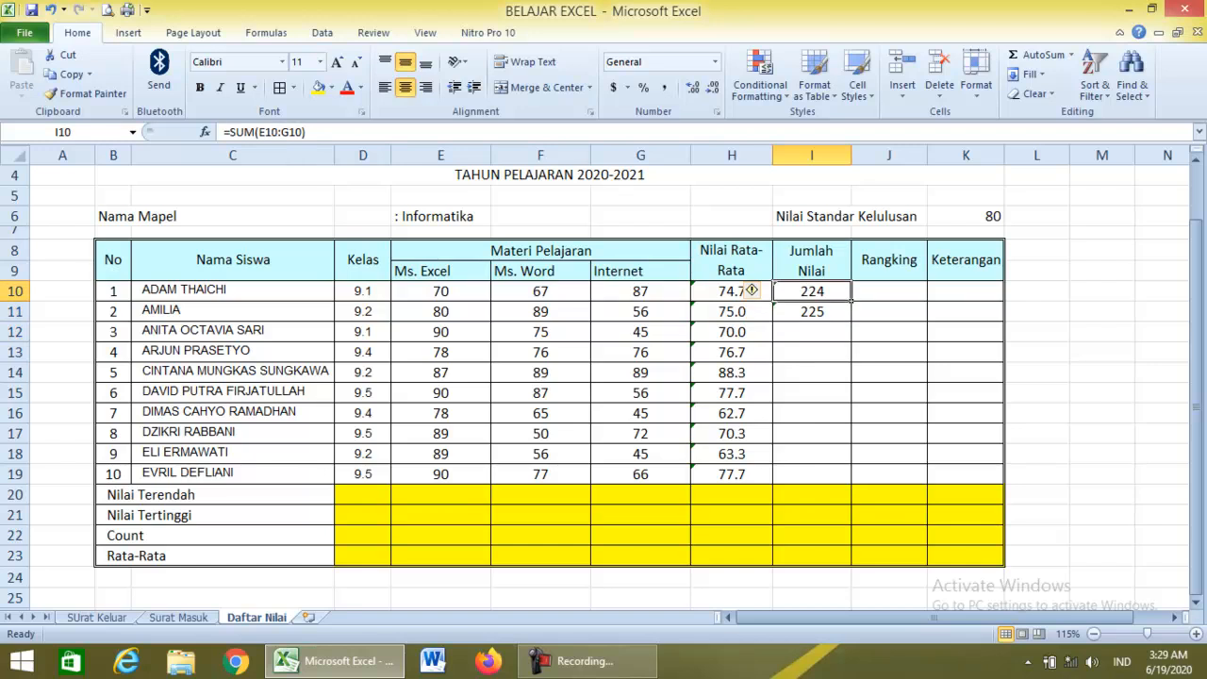
Copy the I10 SUM formula down to I19 for all ten students.
left_click_drag(851, 300, 851, 476)
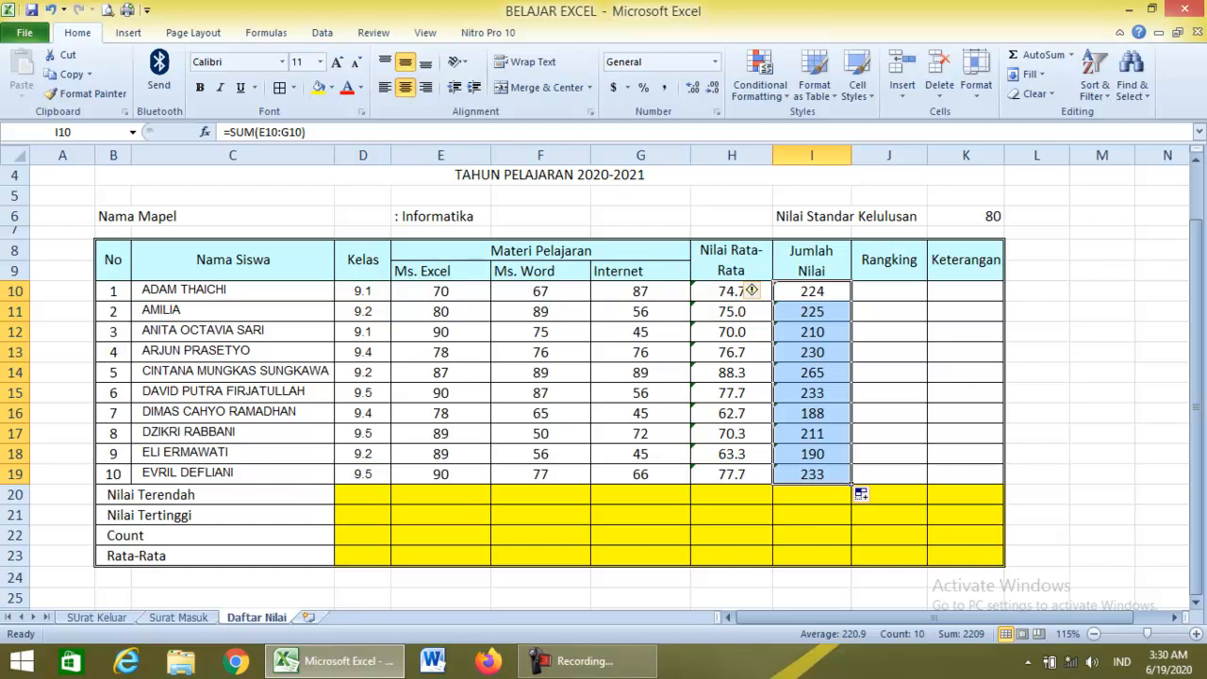
left_click(888, 291)
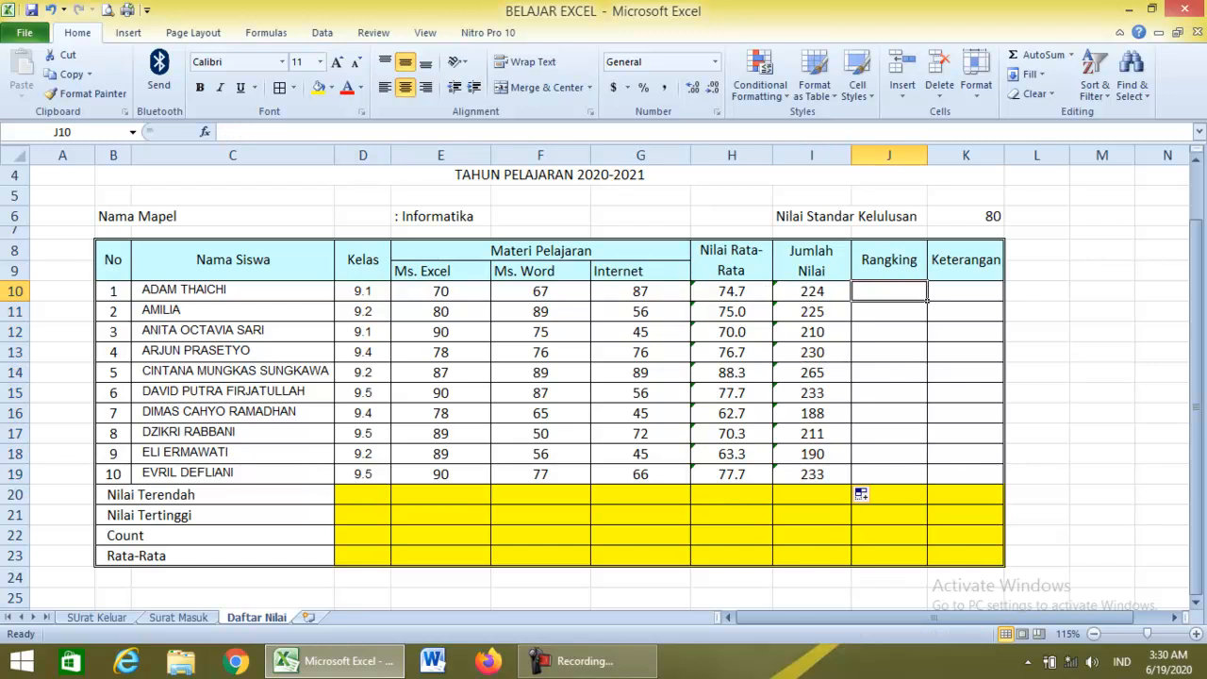
Enter =RANK(I10,I10:I19) in J10, replacing the mistaken semicolon separator with a comma.
type("=ra")
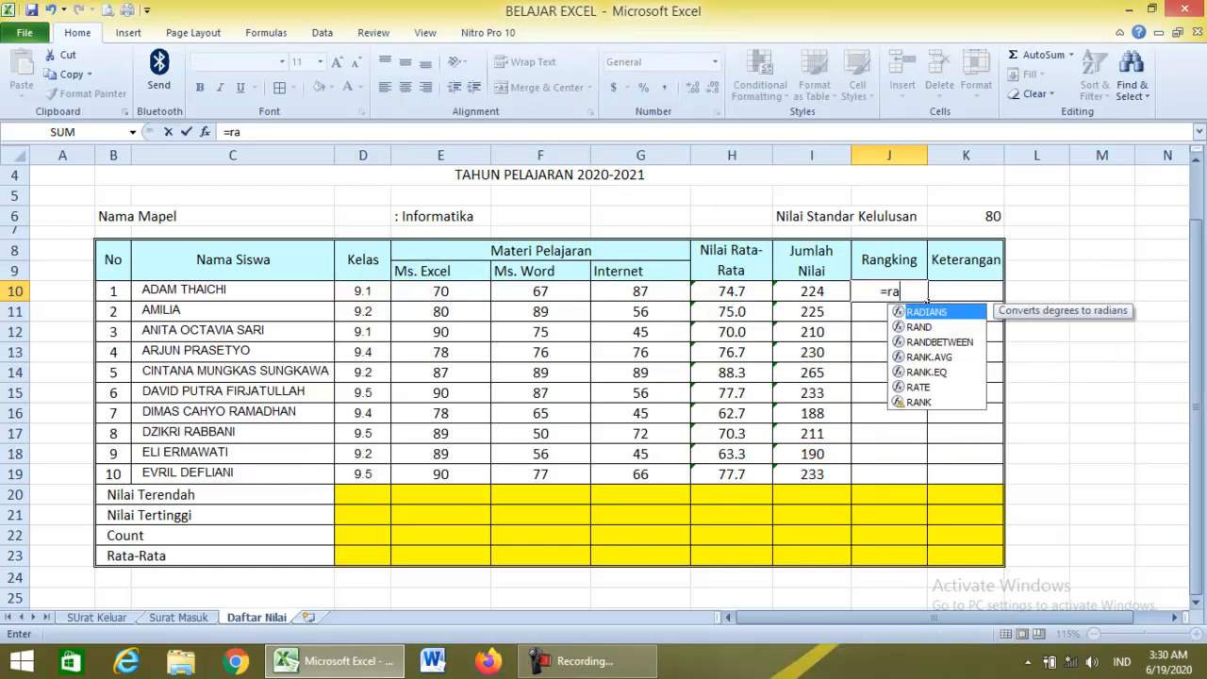
type("nk(")
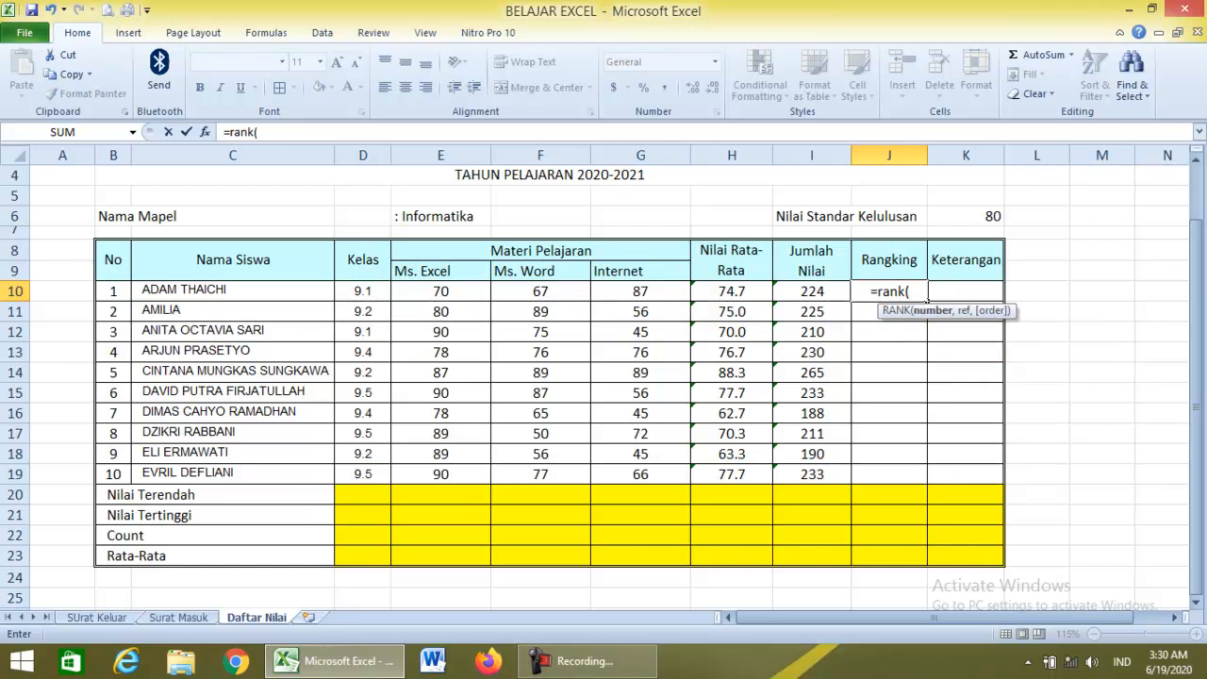
key("Left")
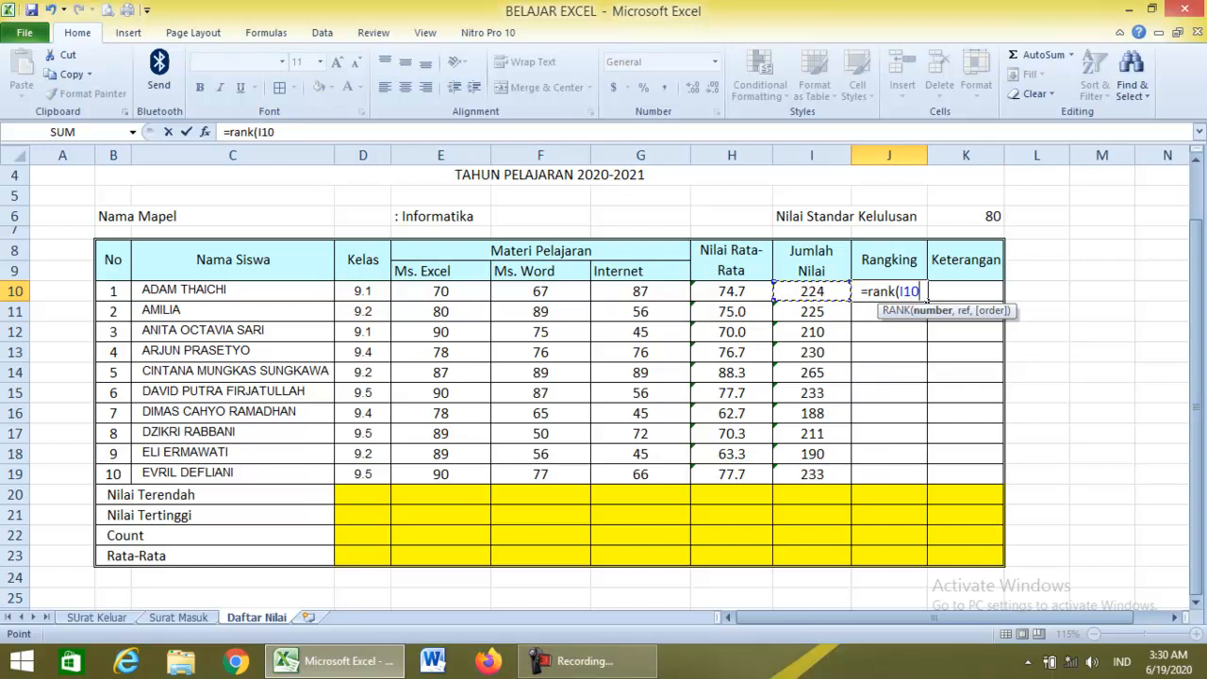
type(";")
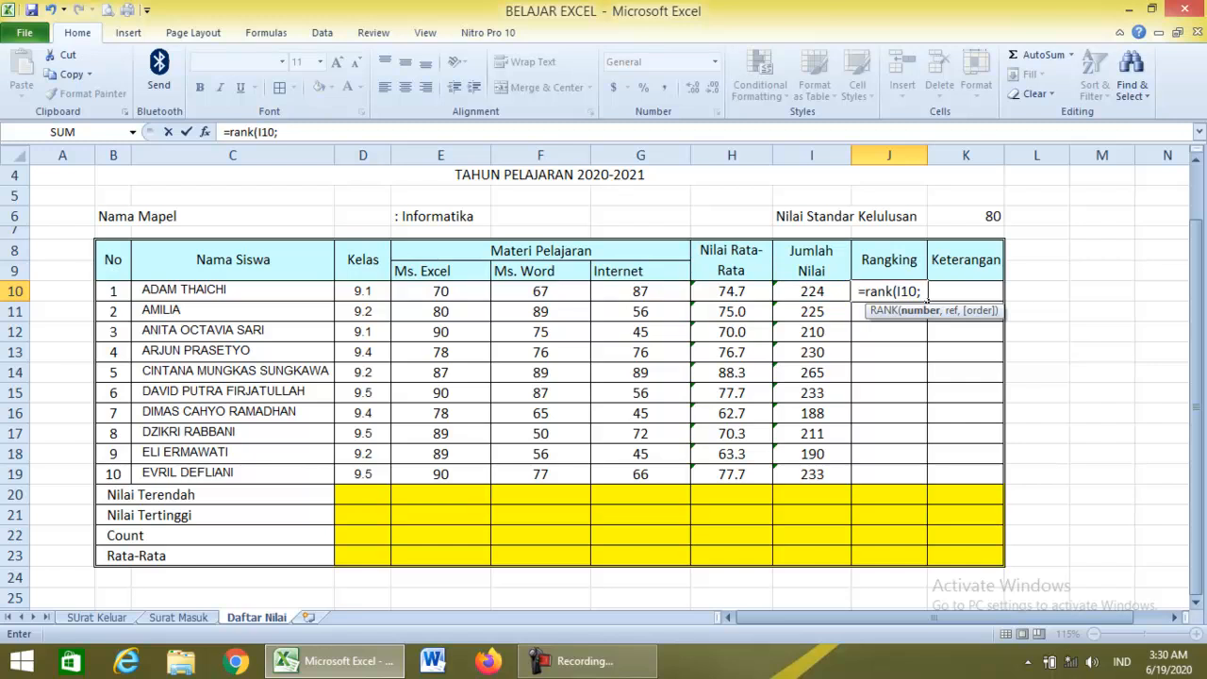
key("Return")
left_click(913, 286)
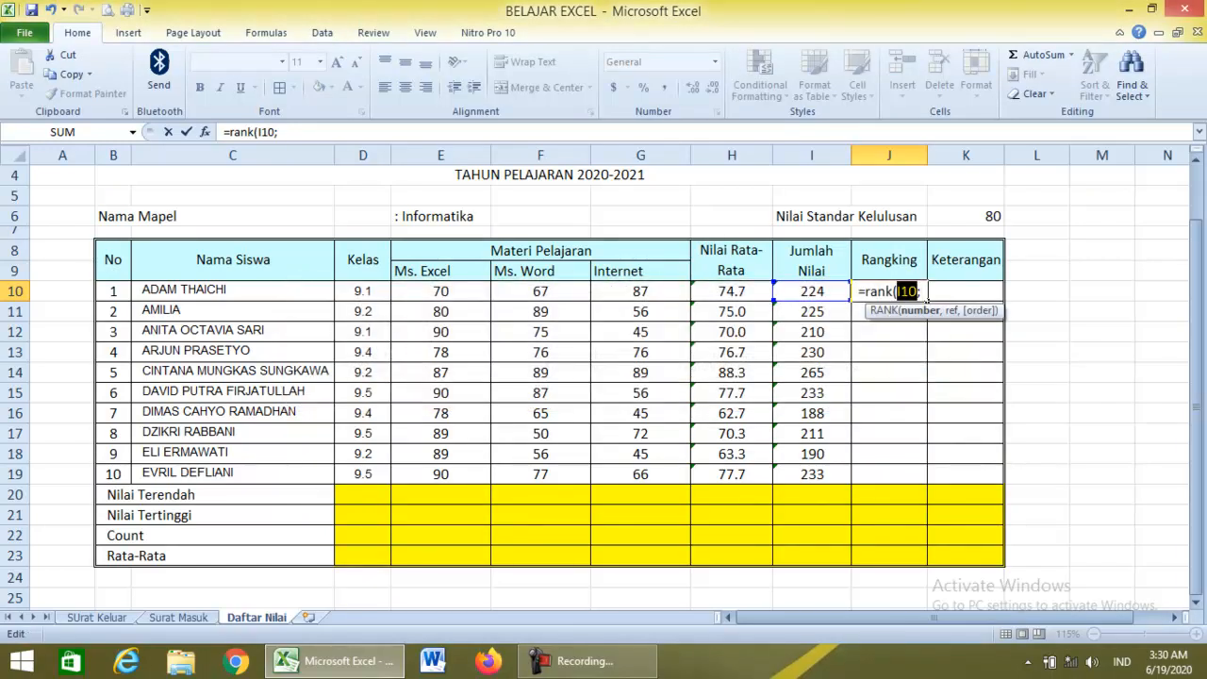
key("BackSpace")
type(",")
left_click_drag(810, 291, 812, 476)
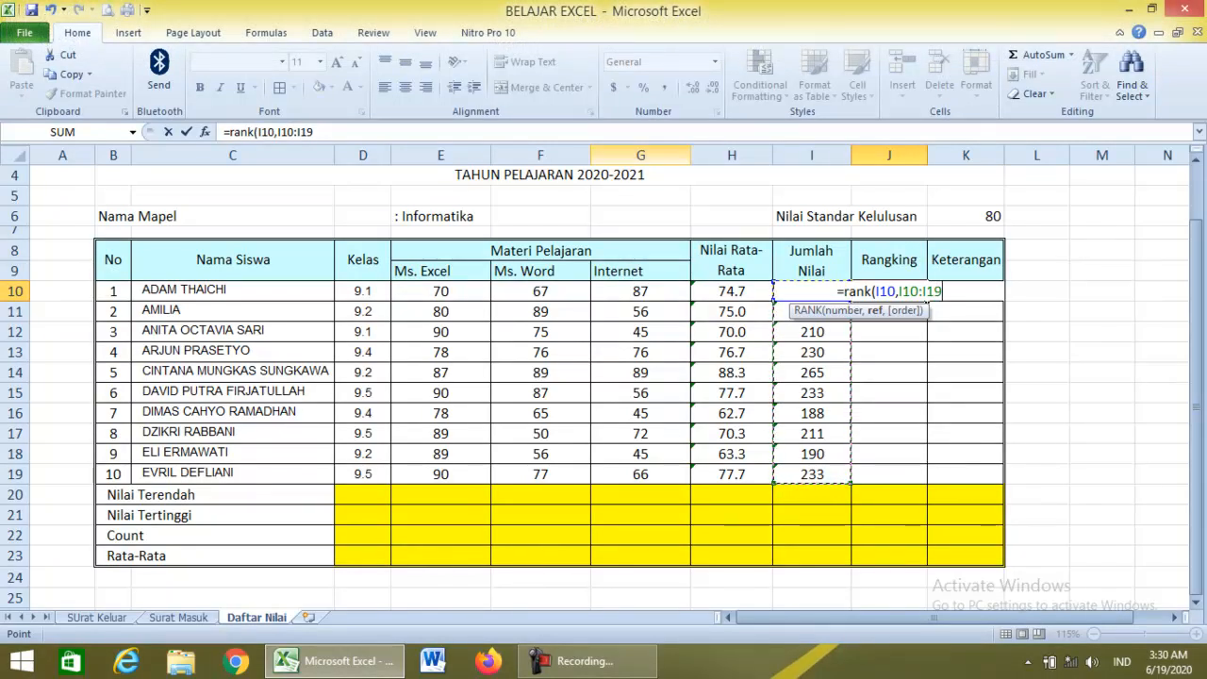
type(")")
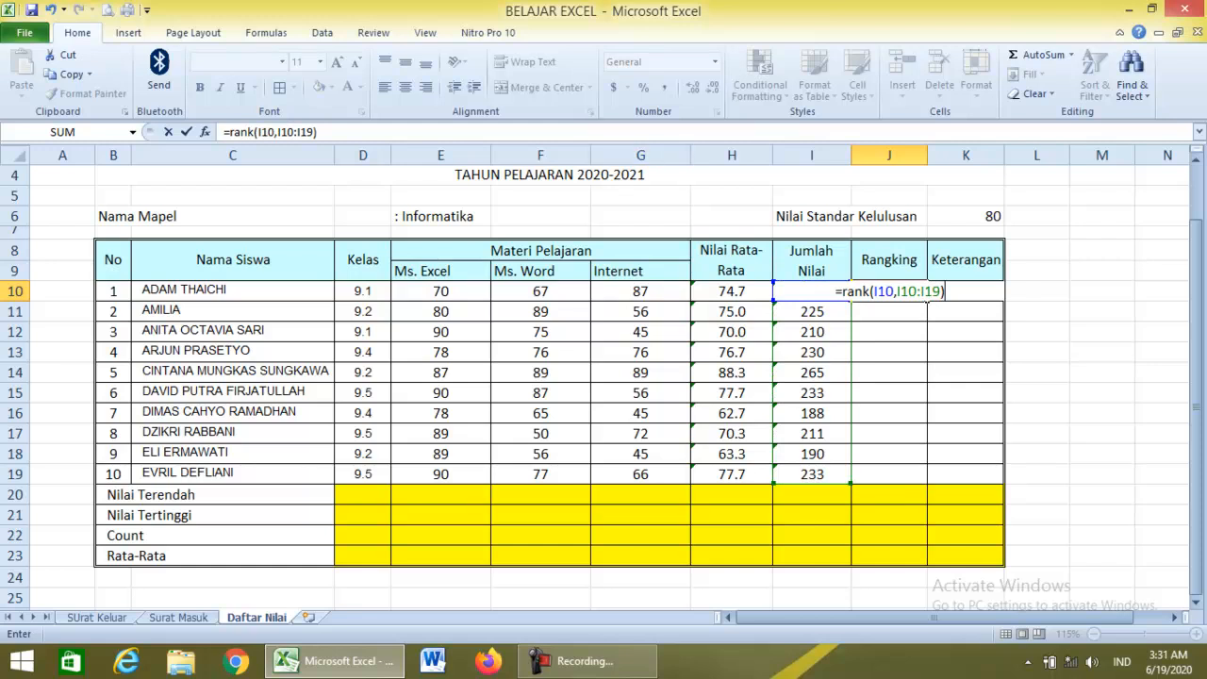
left_click_drag(874, 291, 940, 291)
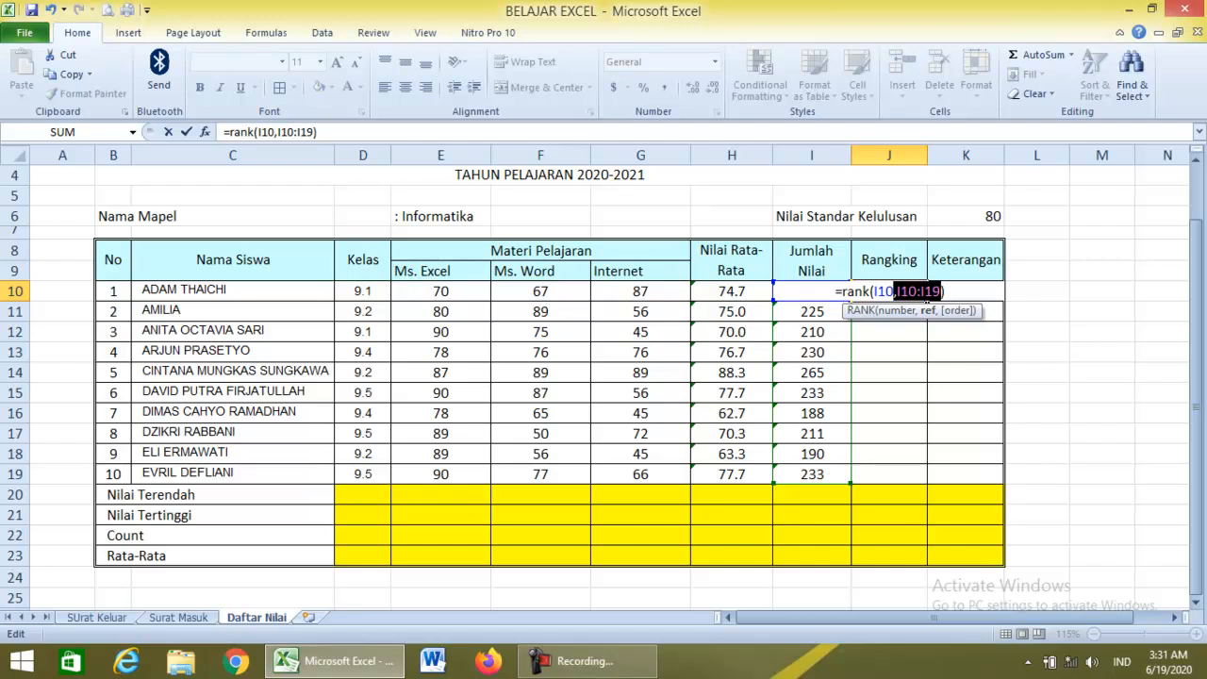
key("Return")
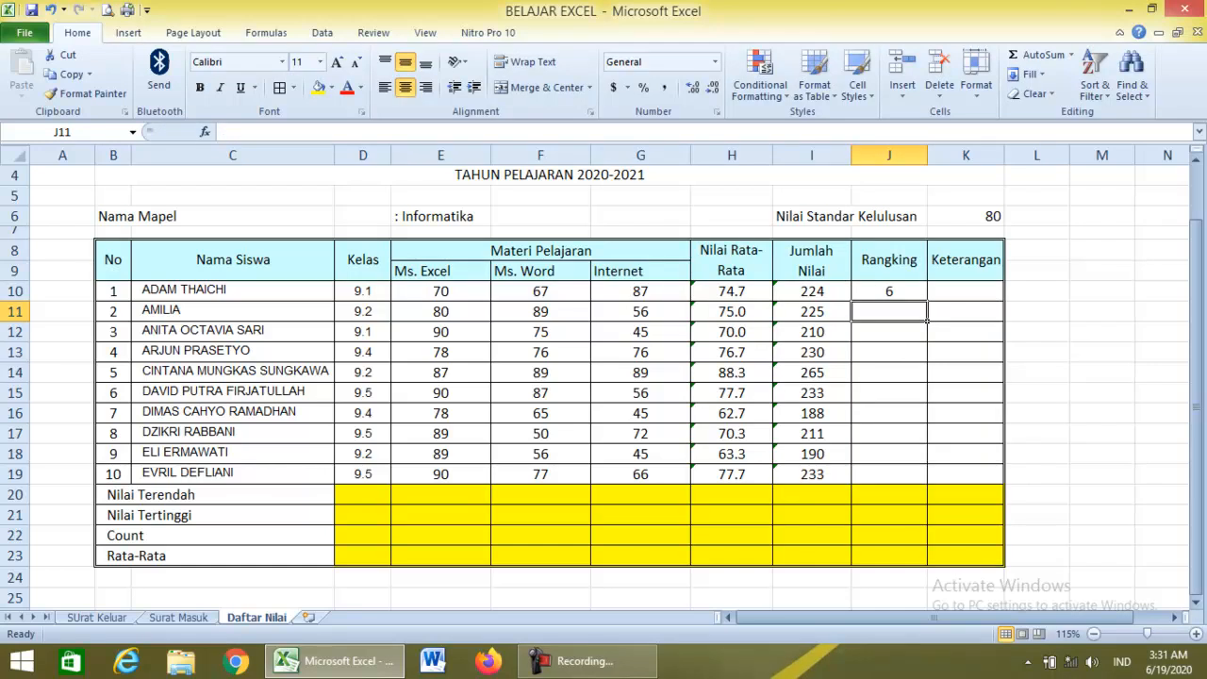
Rank the second student with =RANK(I11,I10:I19) in J11, giving 5.
type("=")
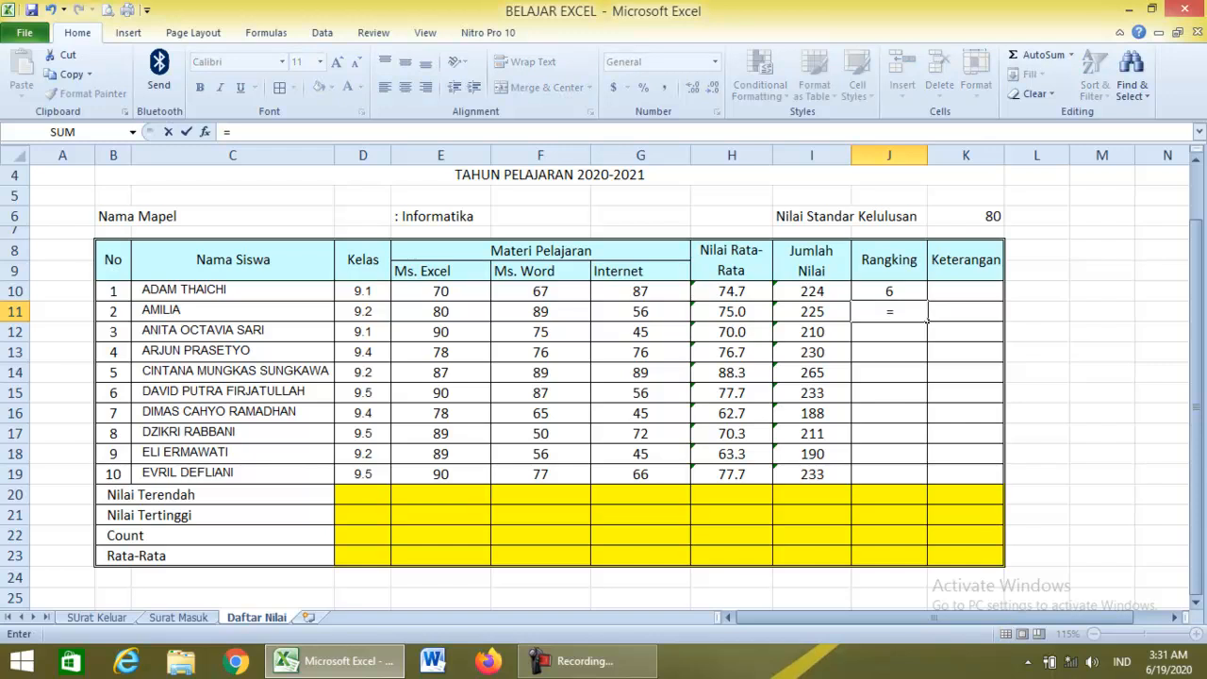
type("rank(")
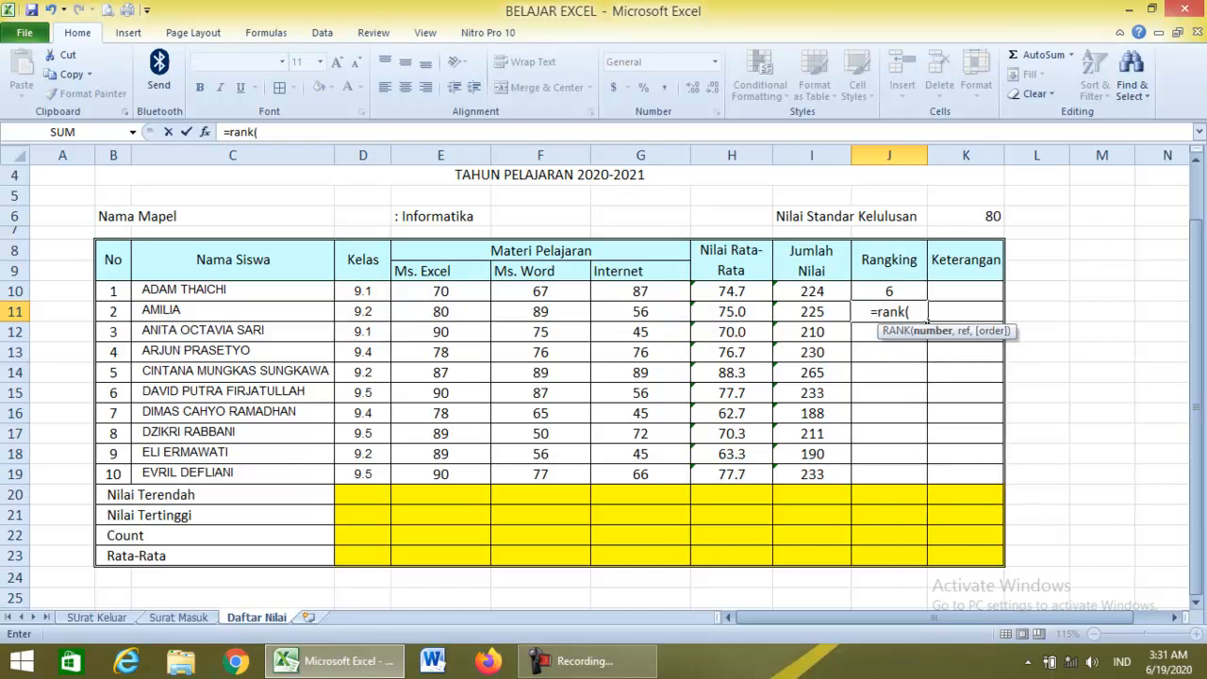
key("Left")
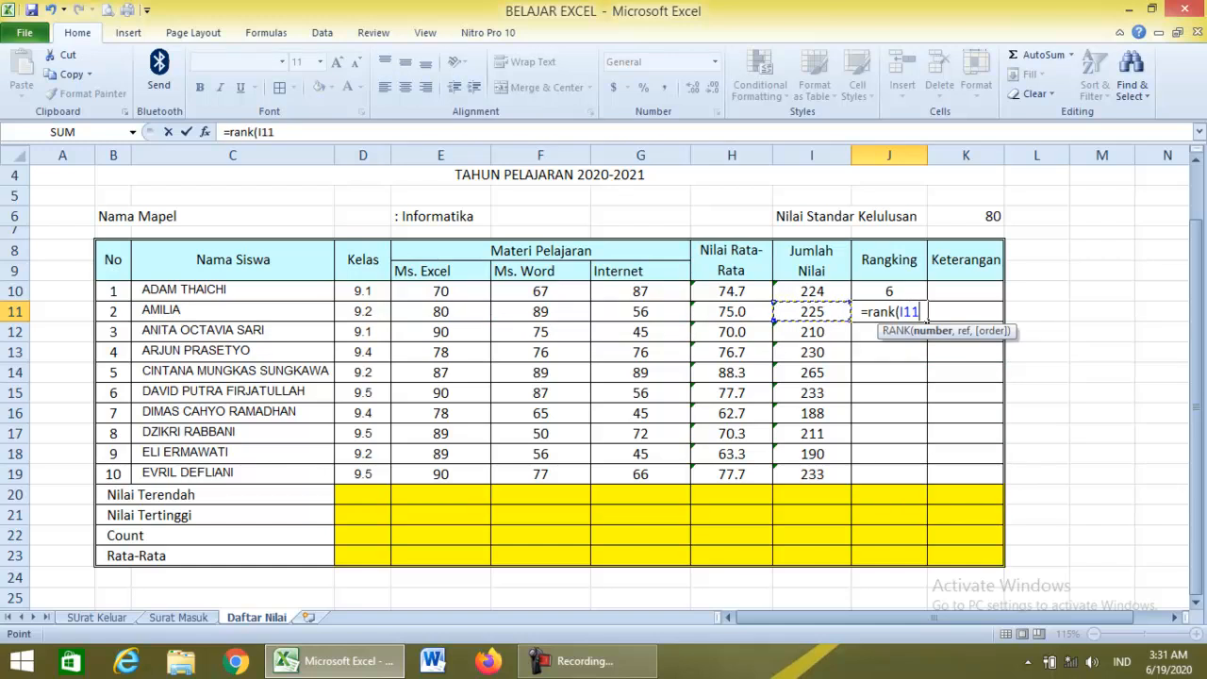
type(",")
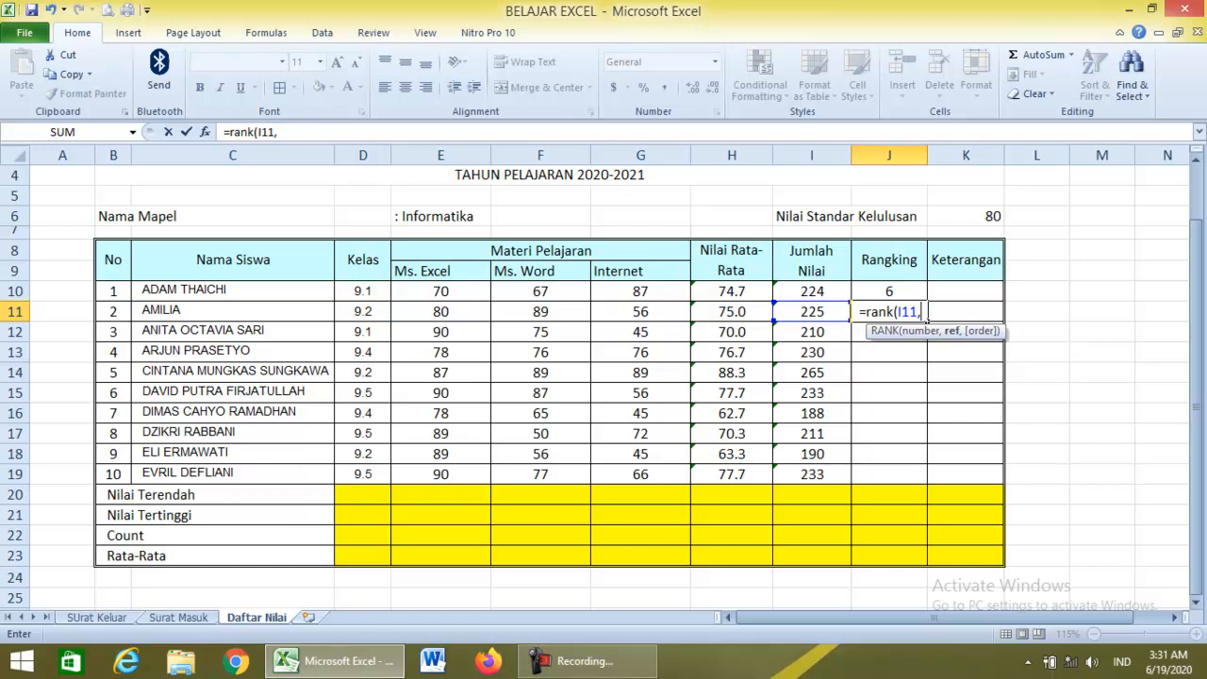
key("Up")
key("Left")
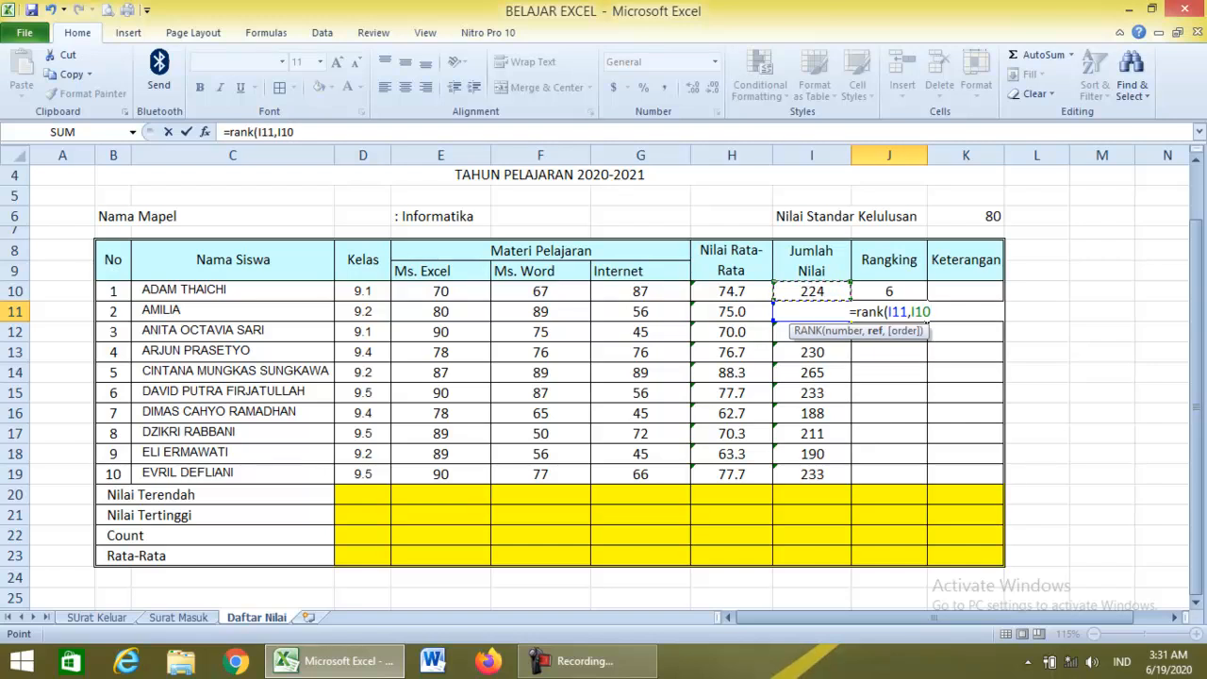
key("shift+Down")
key("shift+Down")
key("shift+Down")
key("shift+Down")
key("shift+Down")
key("shift+Down")
key("shift+Down")
key("shift+Down")
key("shift+Down")
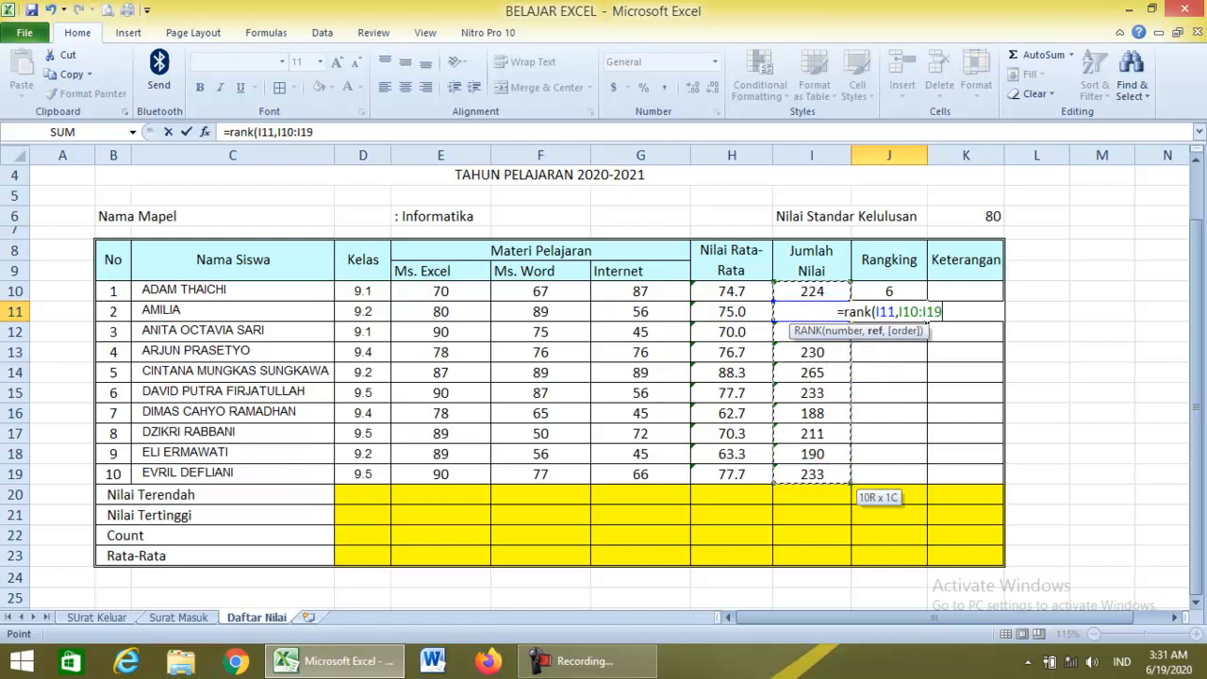
key("Return")
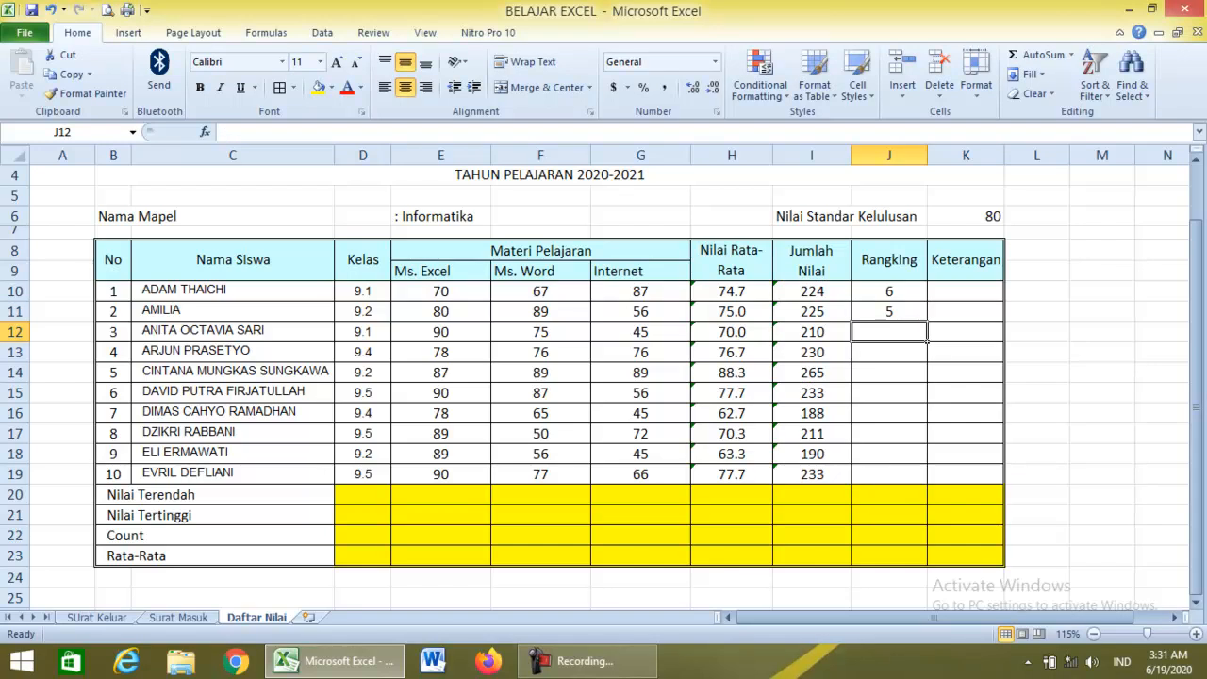
Fill the J10 rank formula down, undo it, clear J11 and re-edit J10's range.
left_click(889, 291)
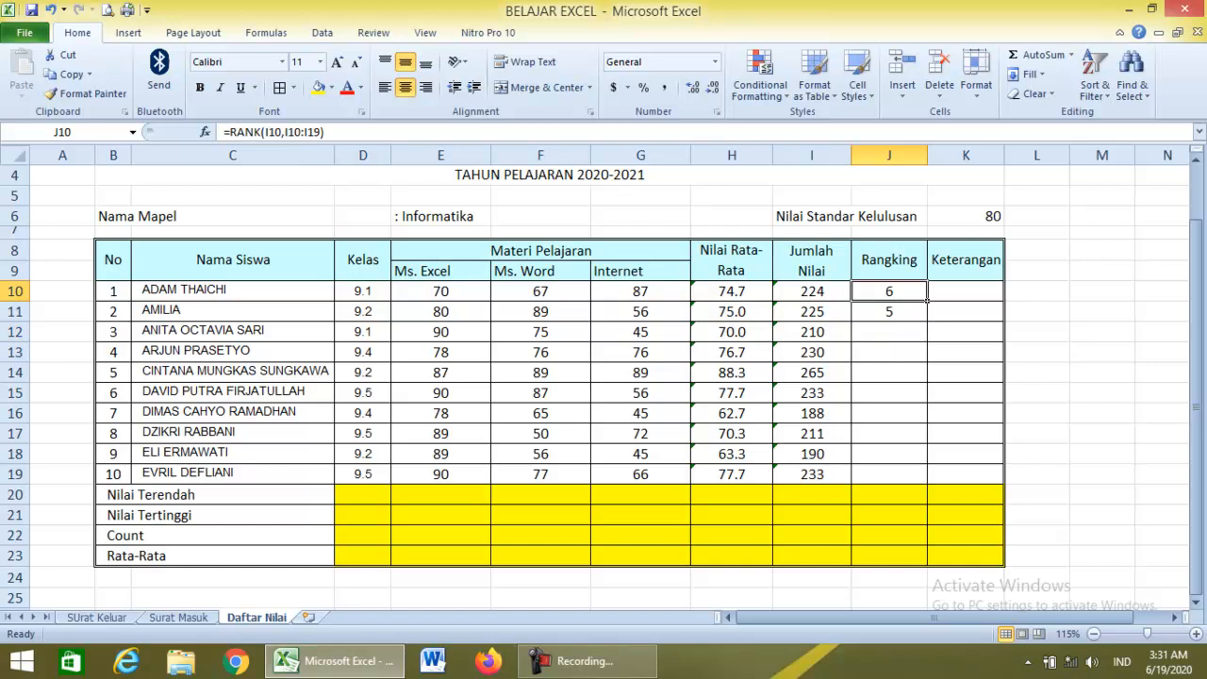
left_click_drag(927, 300, 910, 319)
left_click_drag(927, 462, 929, 482)
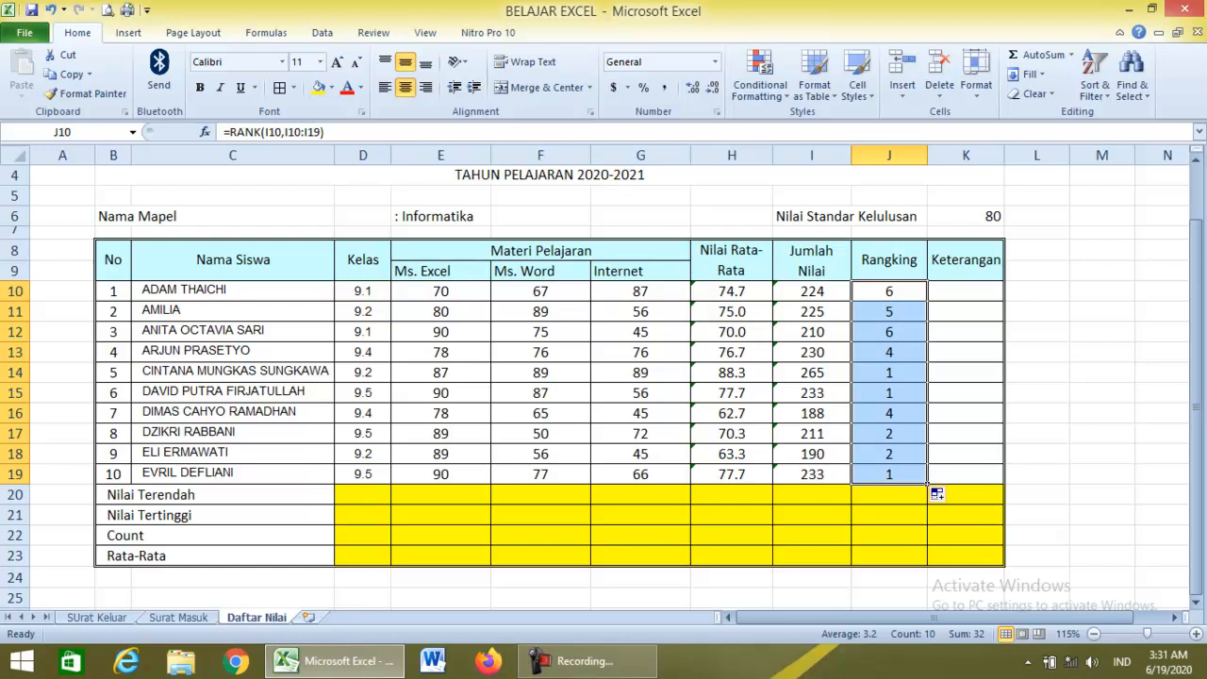
key("ctrl+z")
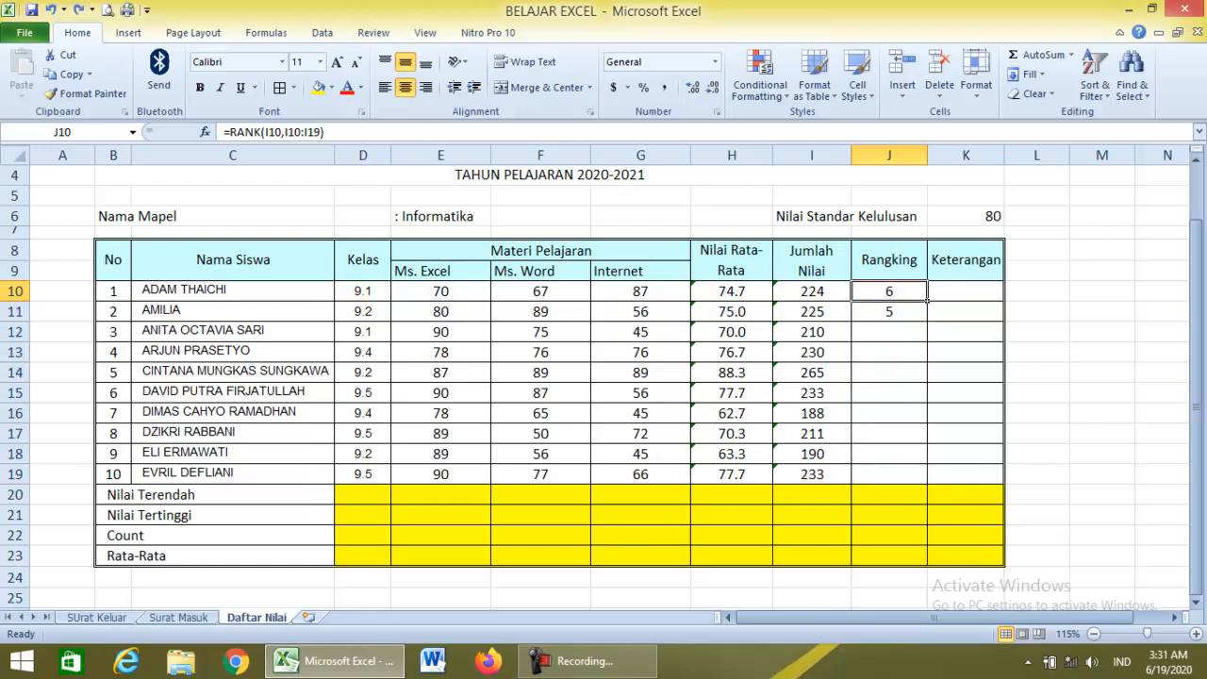
left_click(889, 312)
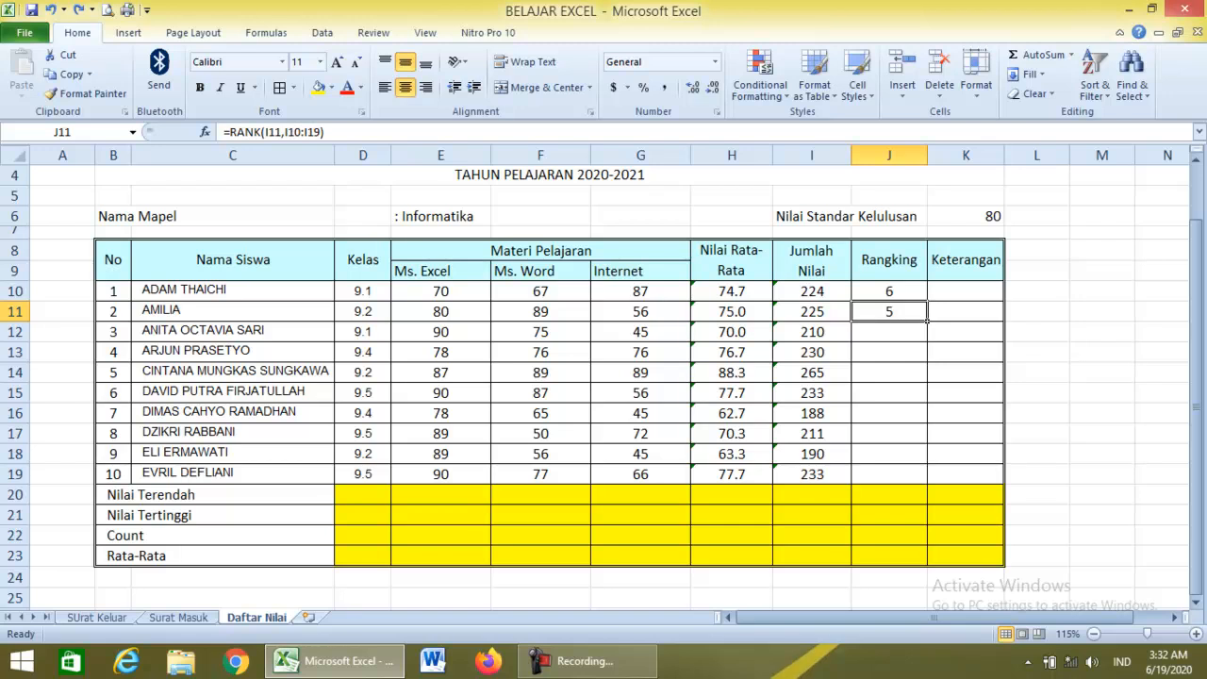
key("Delete")
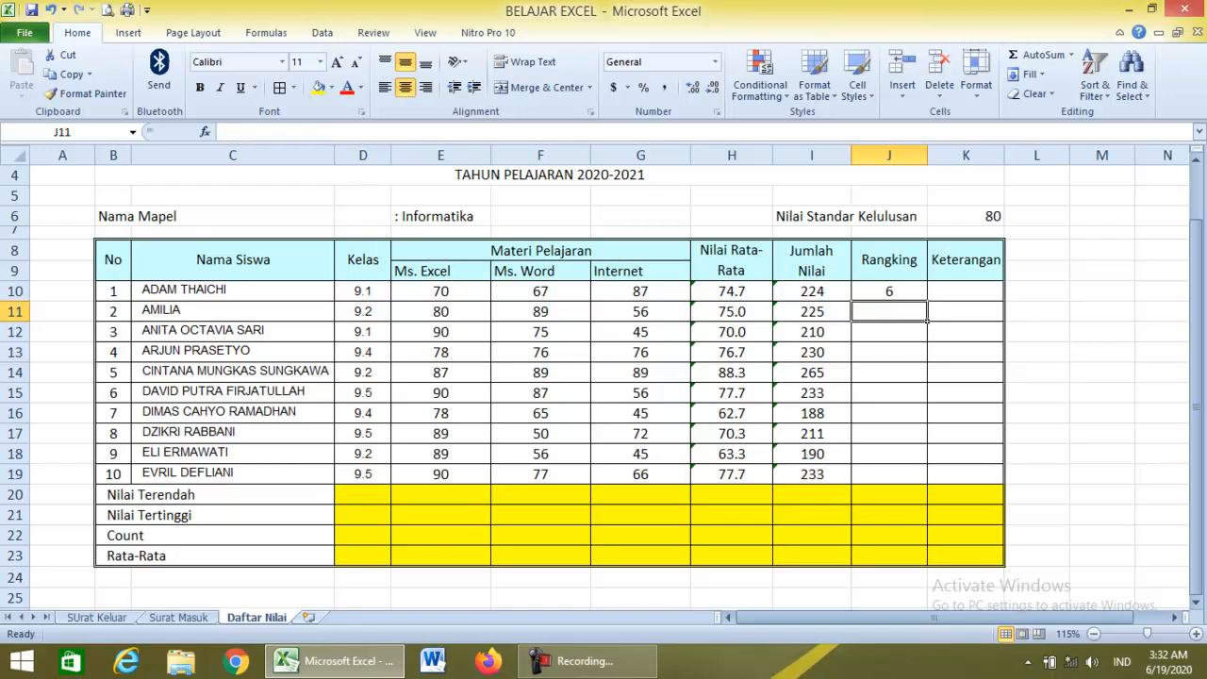
double_click(895, 291)
left_click_drag(897, 291, 926, 483)
key("Return")
left_click(887, 291)
Inspect the J10–J12 rank formulas, then delete the wrong ranks in J11:J19.
double_click(901, 292)
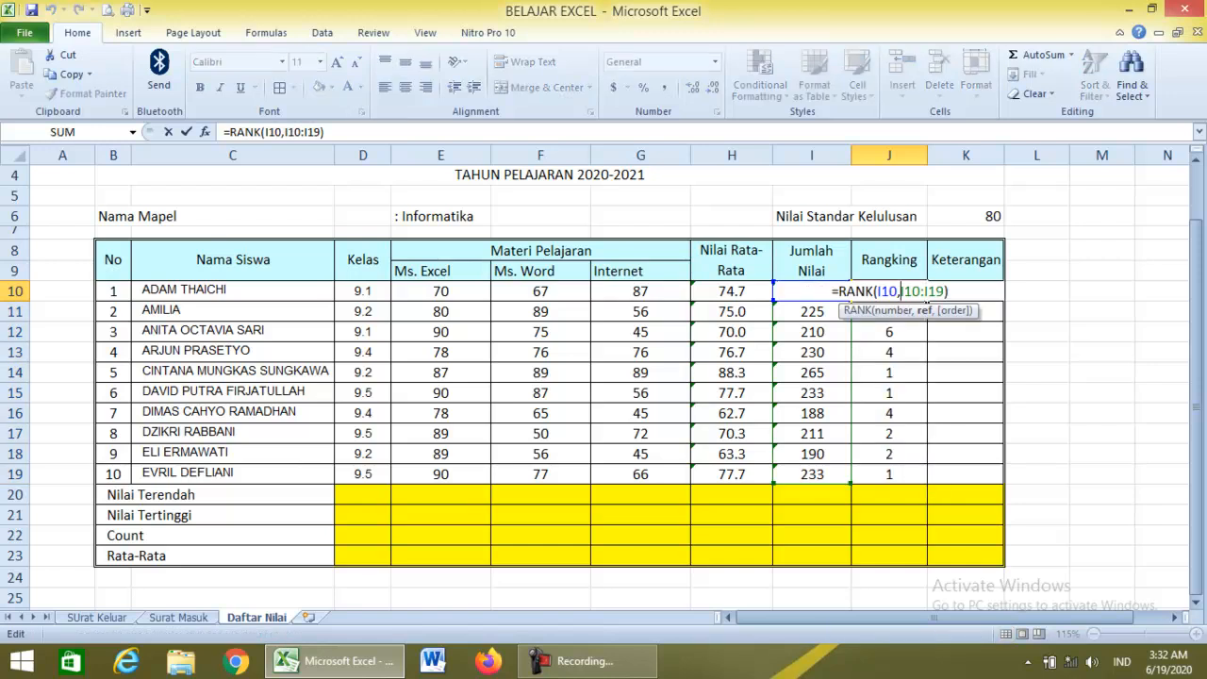
key("Return")
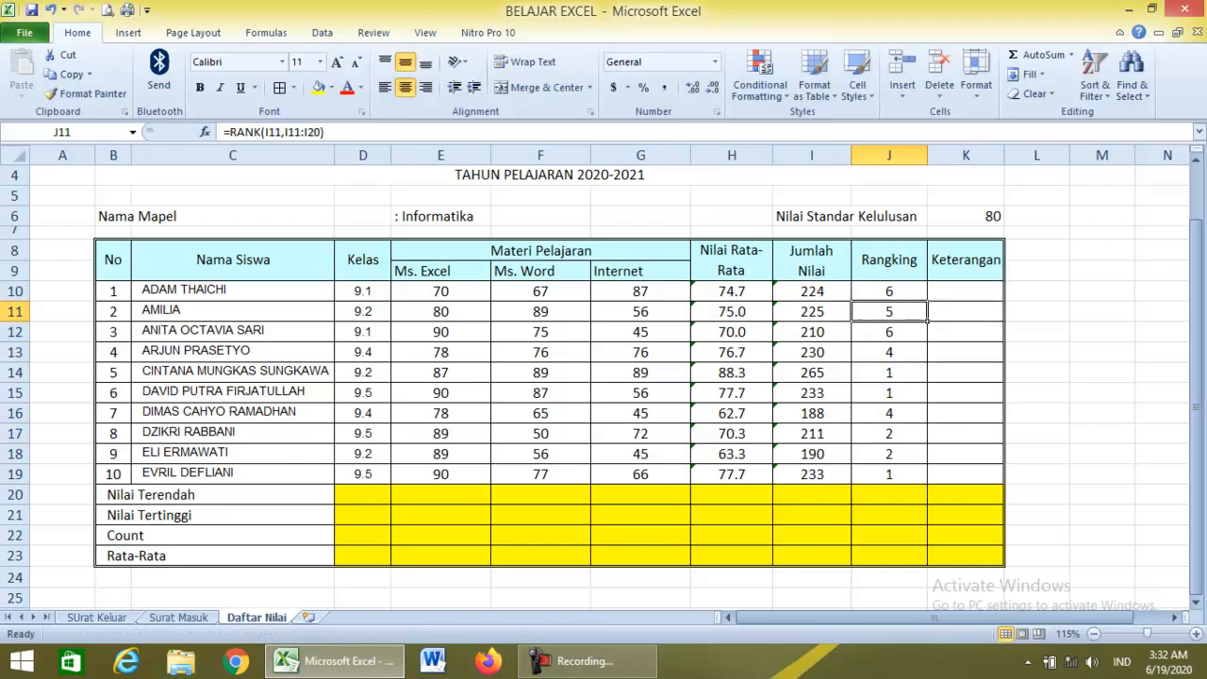
key("F2")
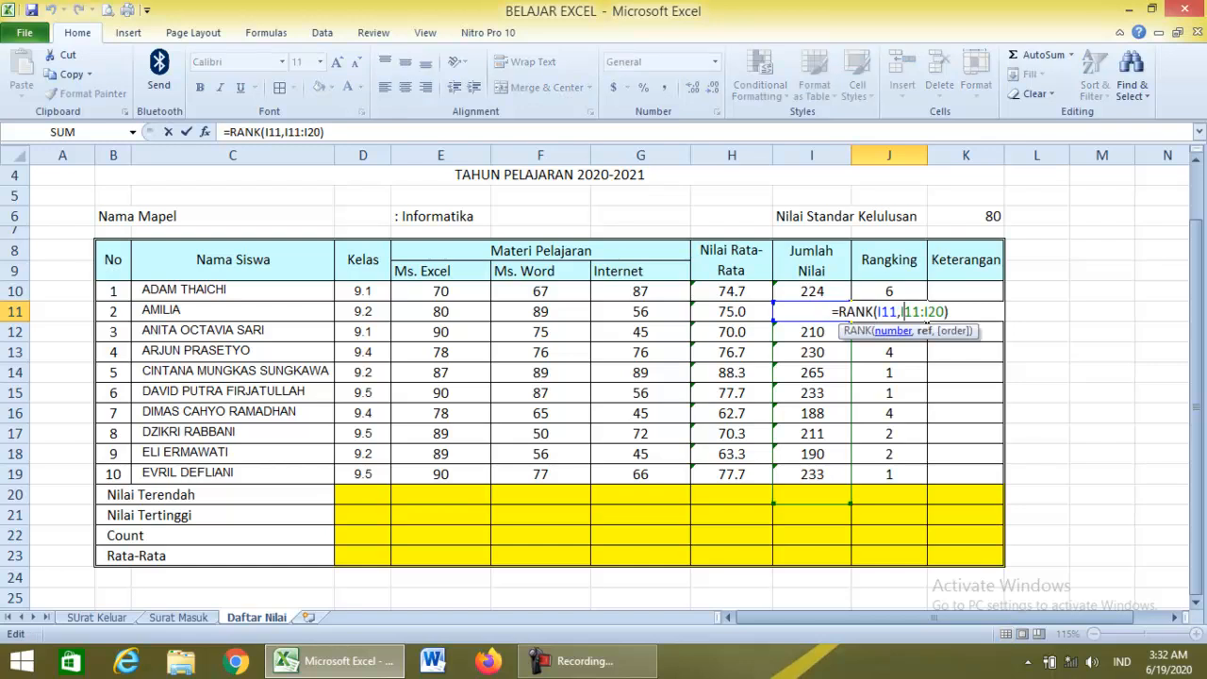
key("Return")
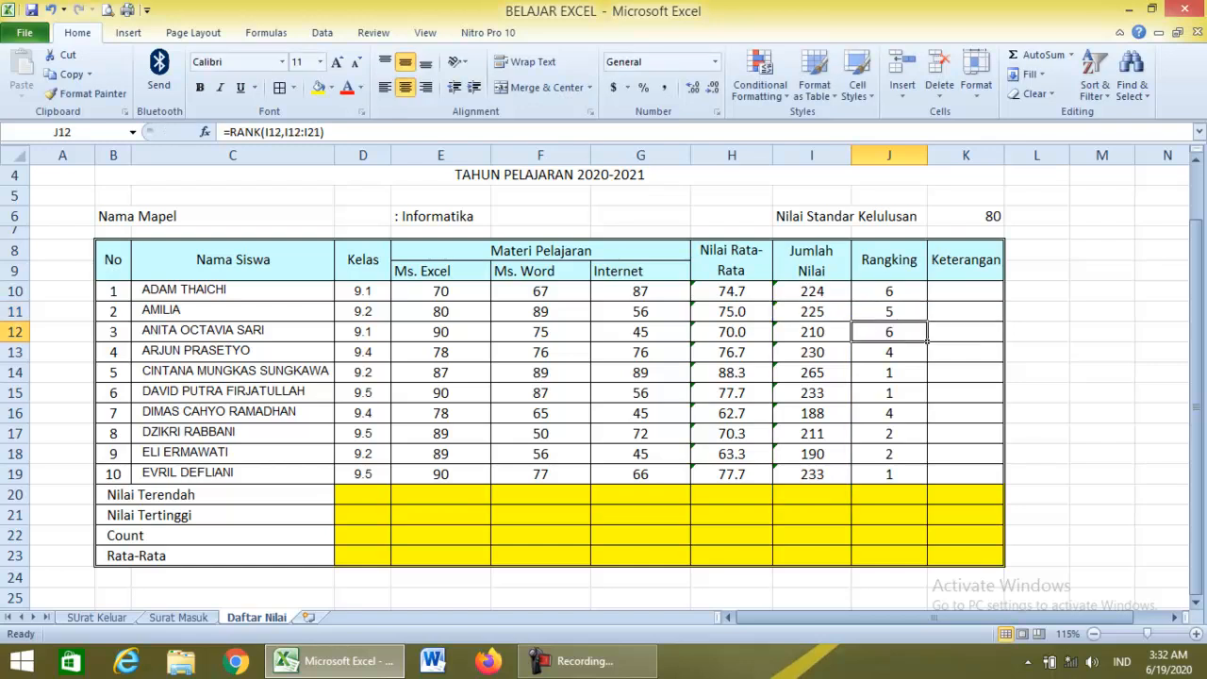
key("F2")
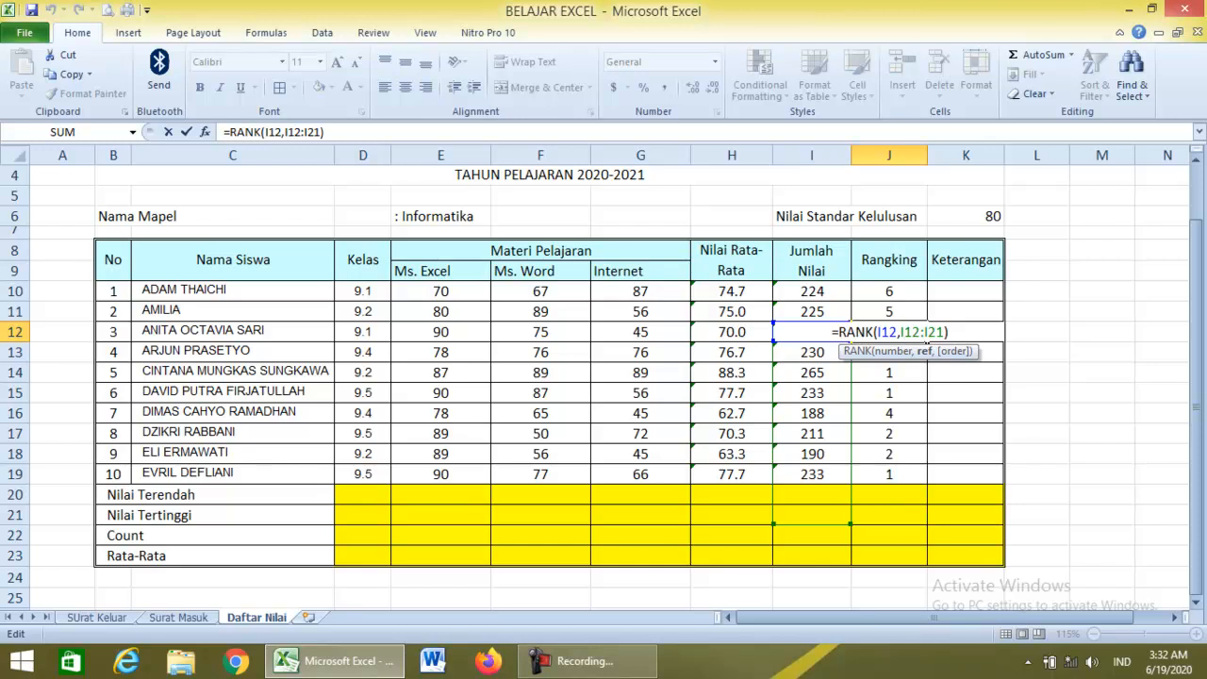
key("Return")
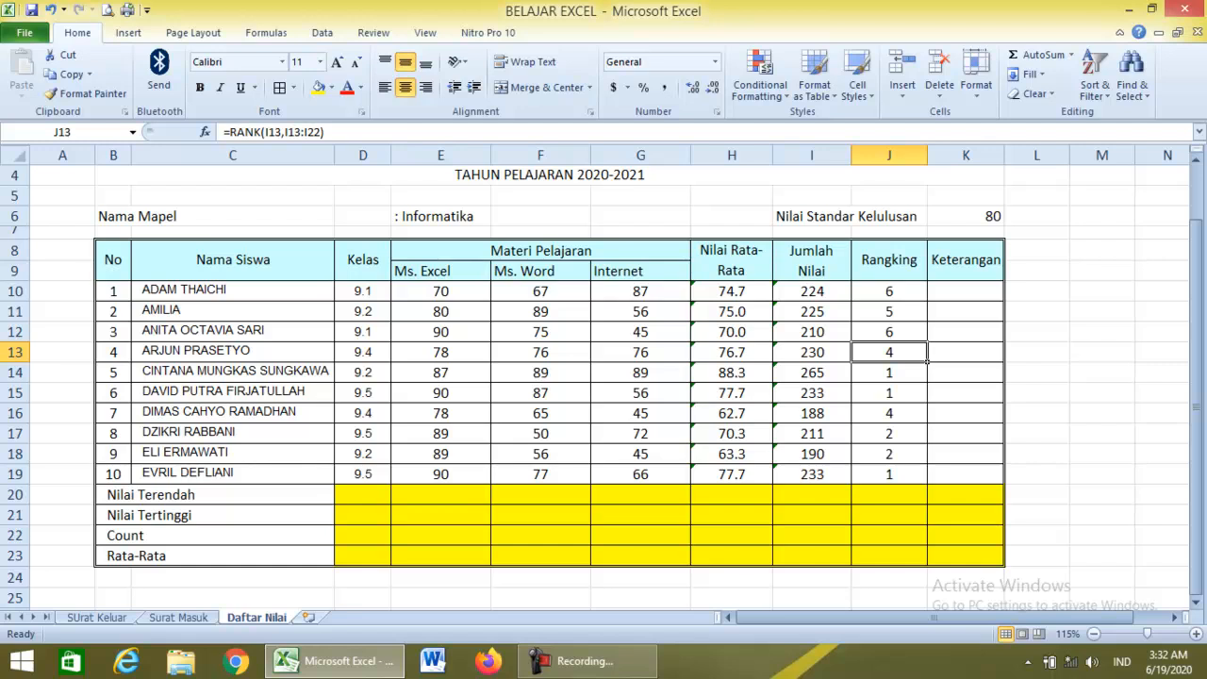
left_click_drag(888, 311, 888, 494)
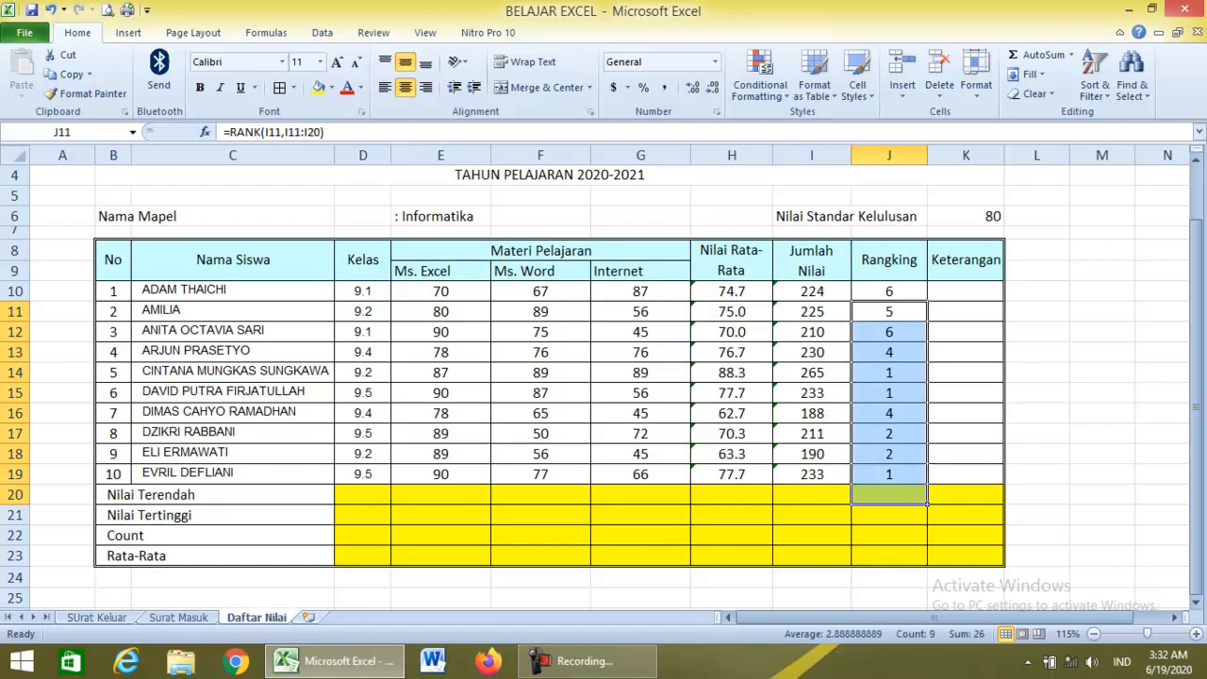
key("Delete")
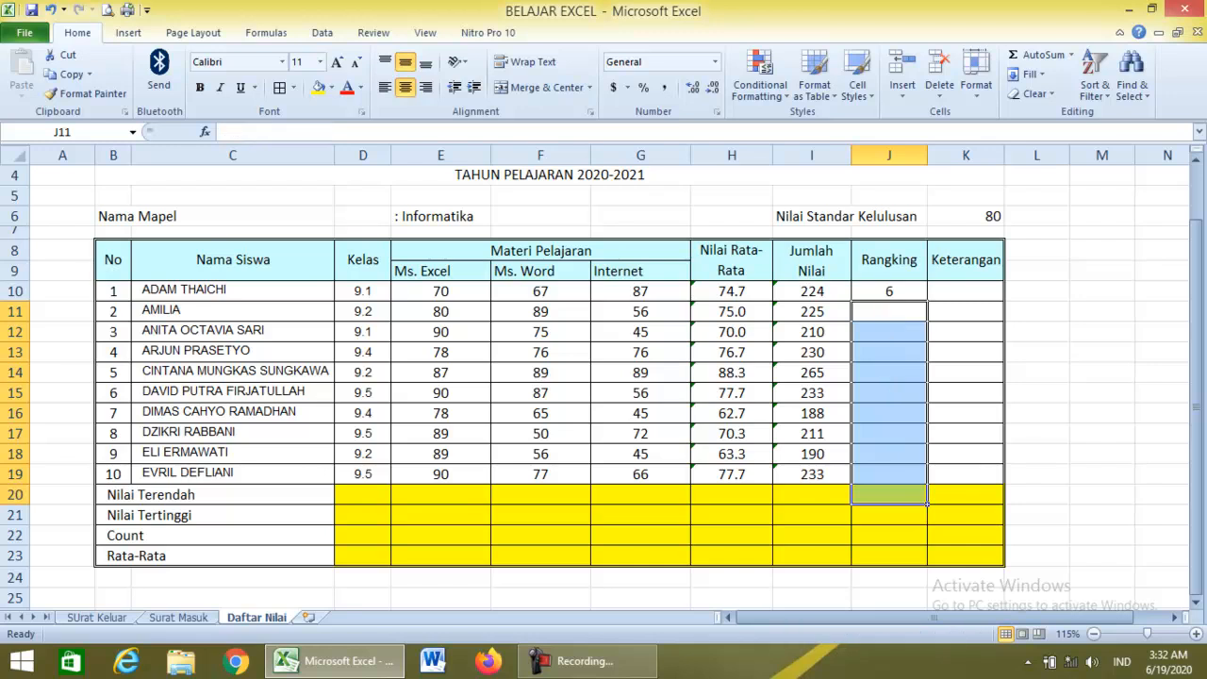
Make J10's rank range absolute: =RANK(I10,$I$10:$I$19).
double_click(898, 291)
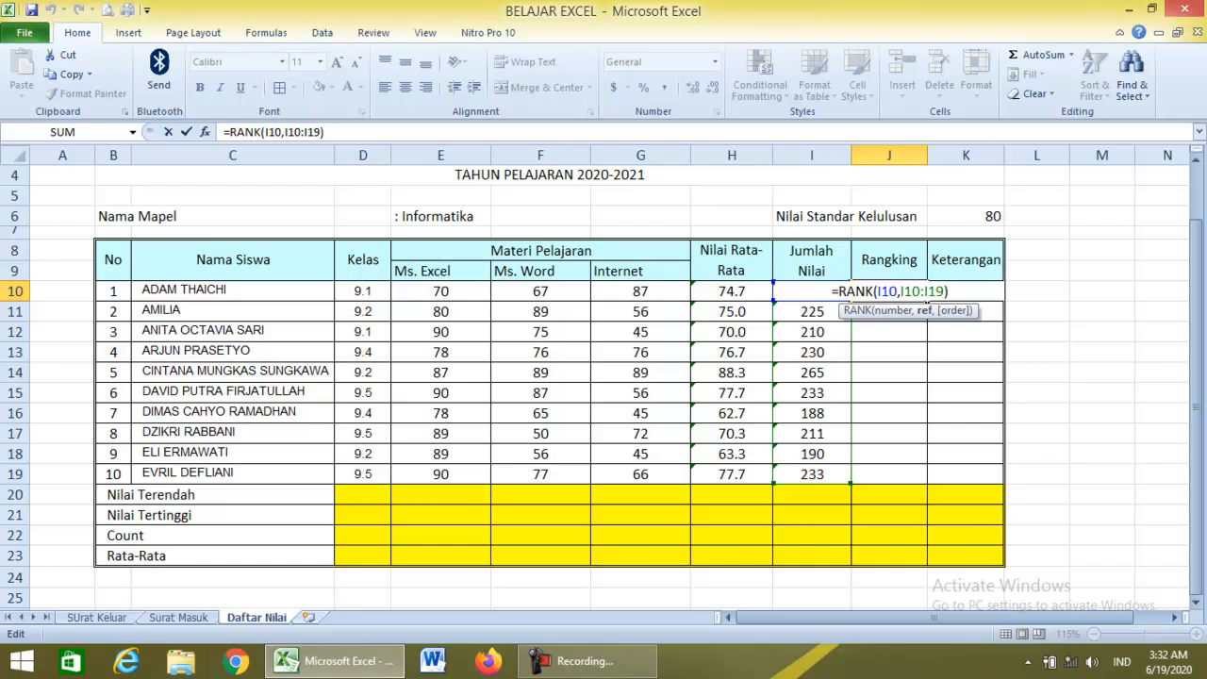
key("shift+Right")
key("shift+Right")
key("shift+Right")
key("shift+Right")
key("shift+Right")
key("shift+Right")
key("shift+Right")
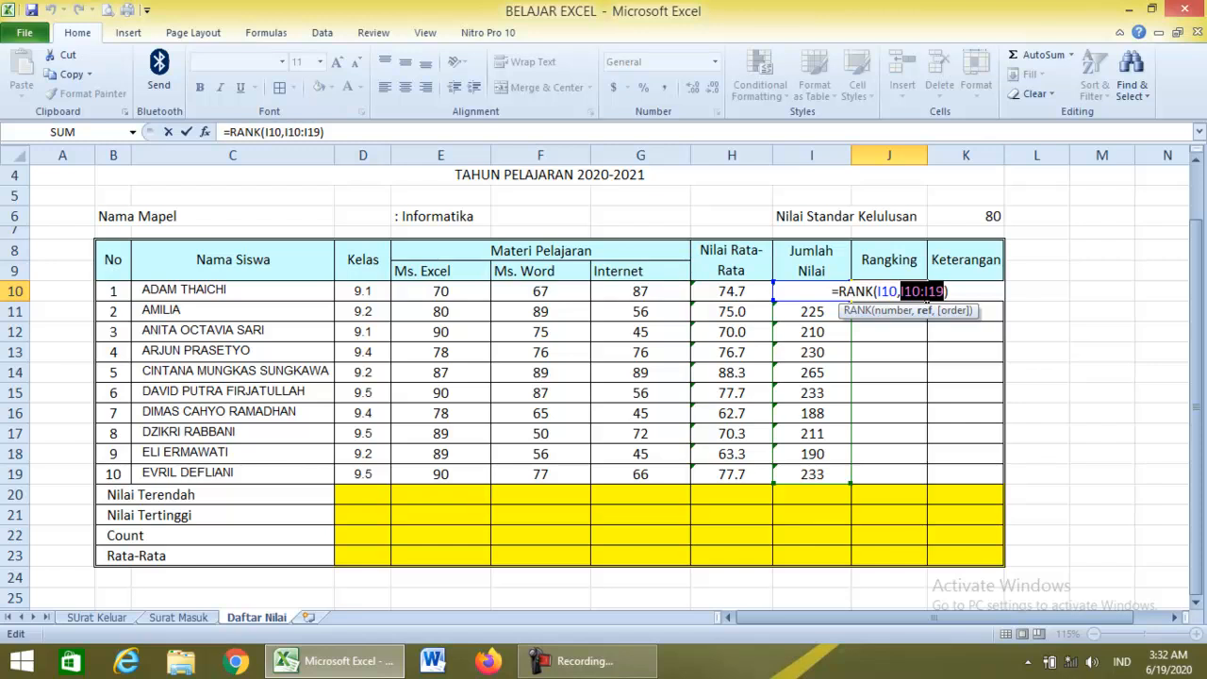
key("Left")
key("Left")
key("Left")
key("Left")
key("Left")
key("shift+Right")
key("shift+Right")
key("shift+Right")
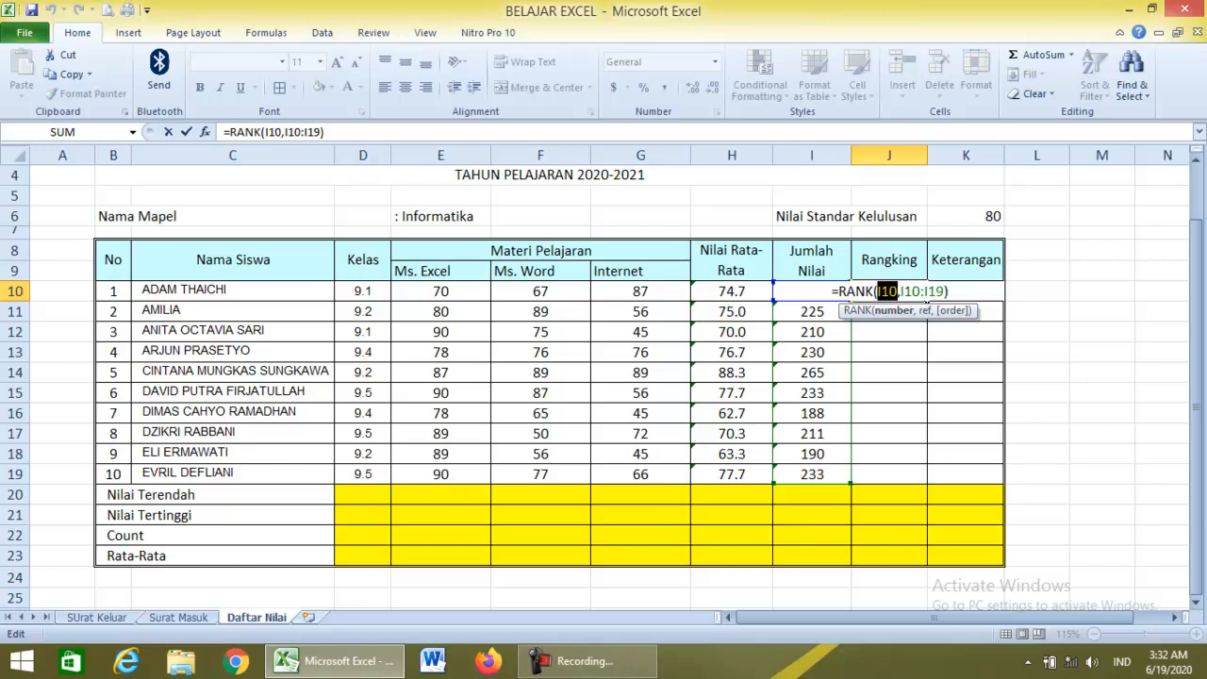
key("Right")
key("Right")
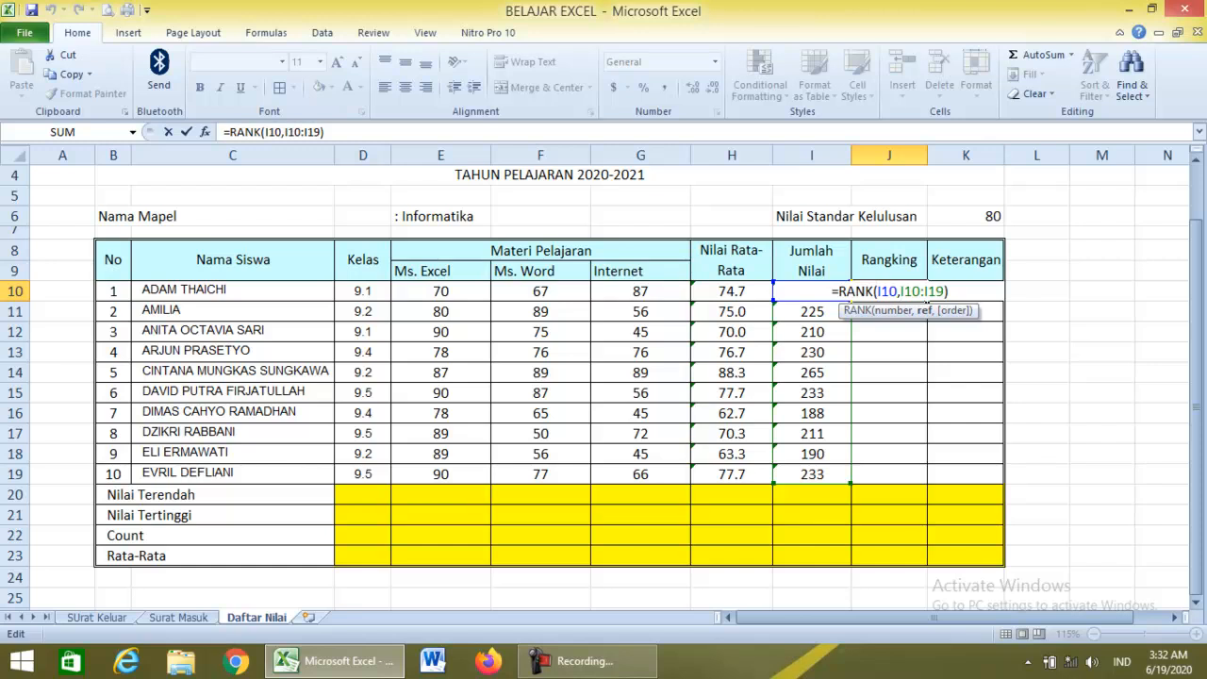
key("shift+Right")
key("shift+Right")
key("shift+Right")
key("shift+Right")
key("shift+Right")
key("shift+Right")
key("shift+Right")
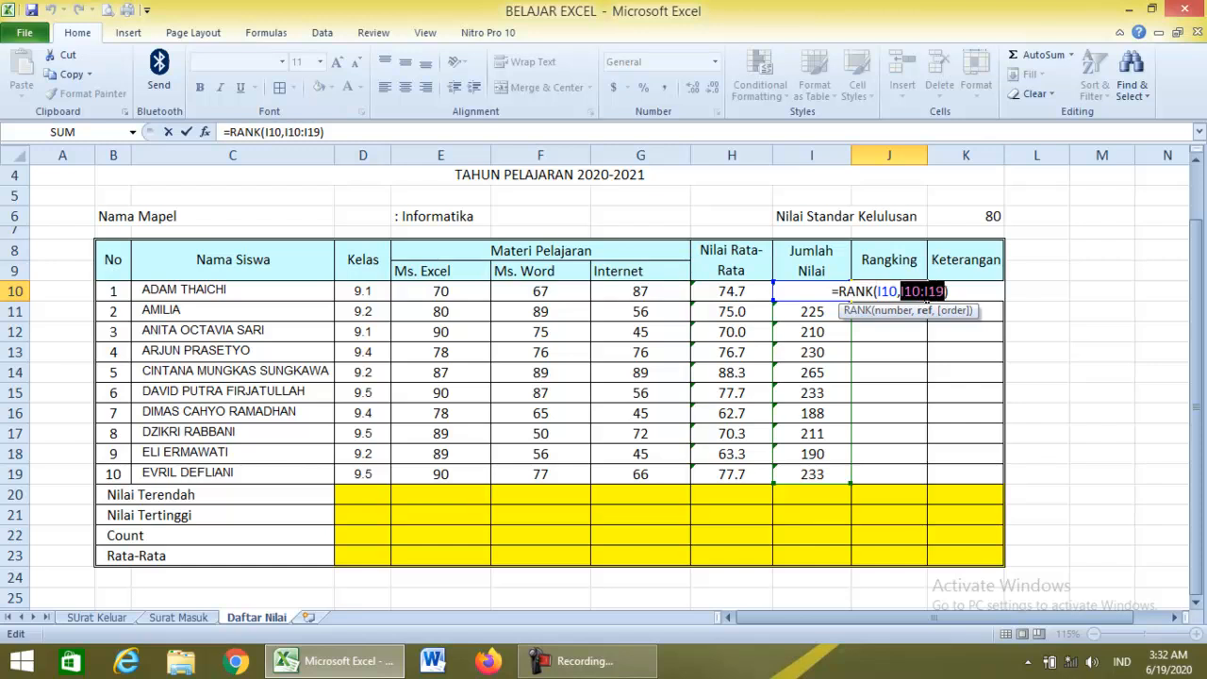
key("Right")
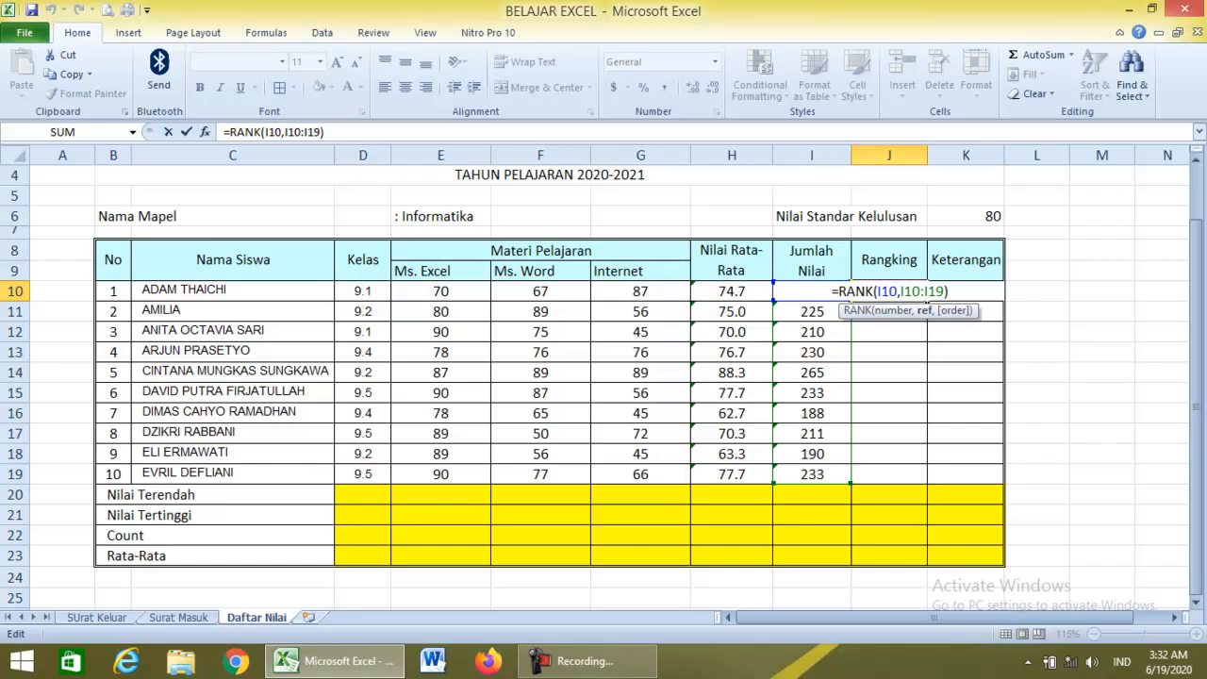
type("$")
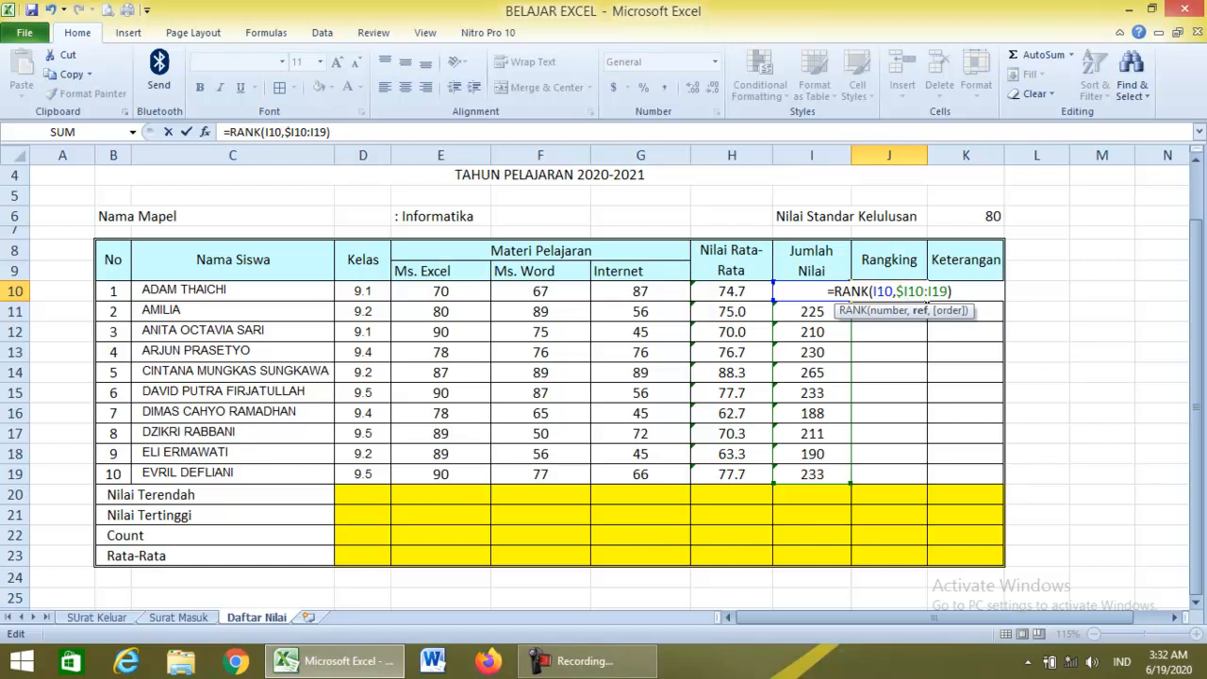
type("$")
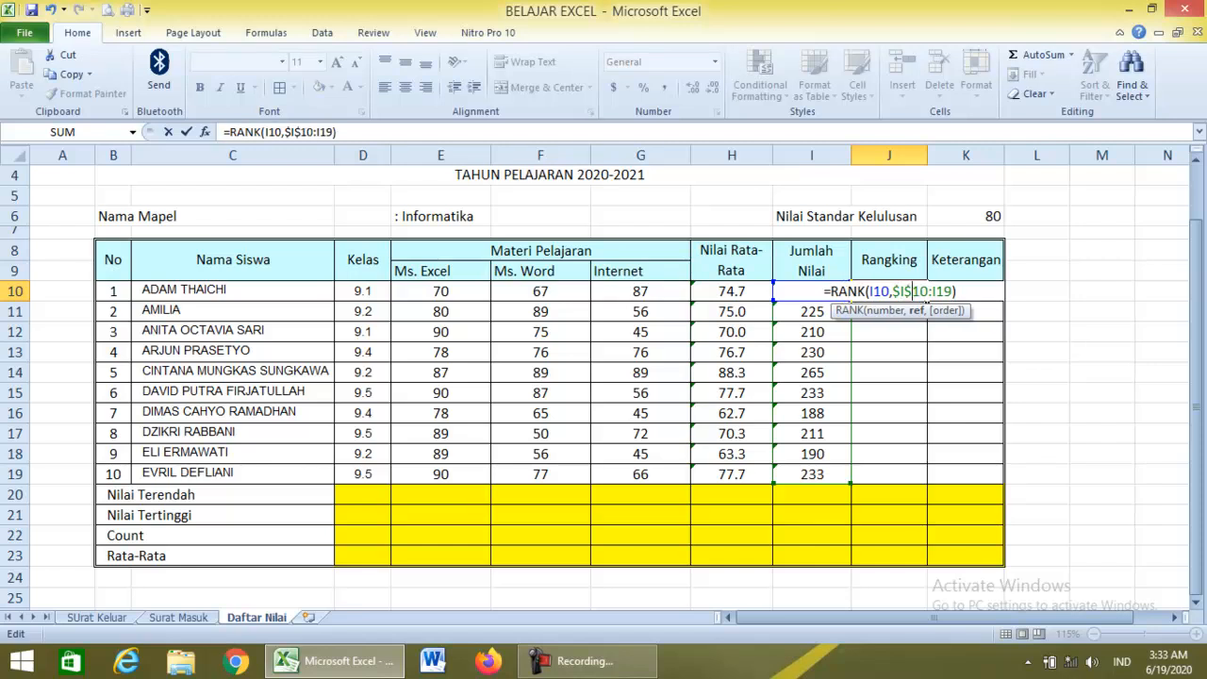
key("Right")
key("Right")
key("Right")
type("$")
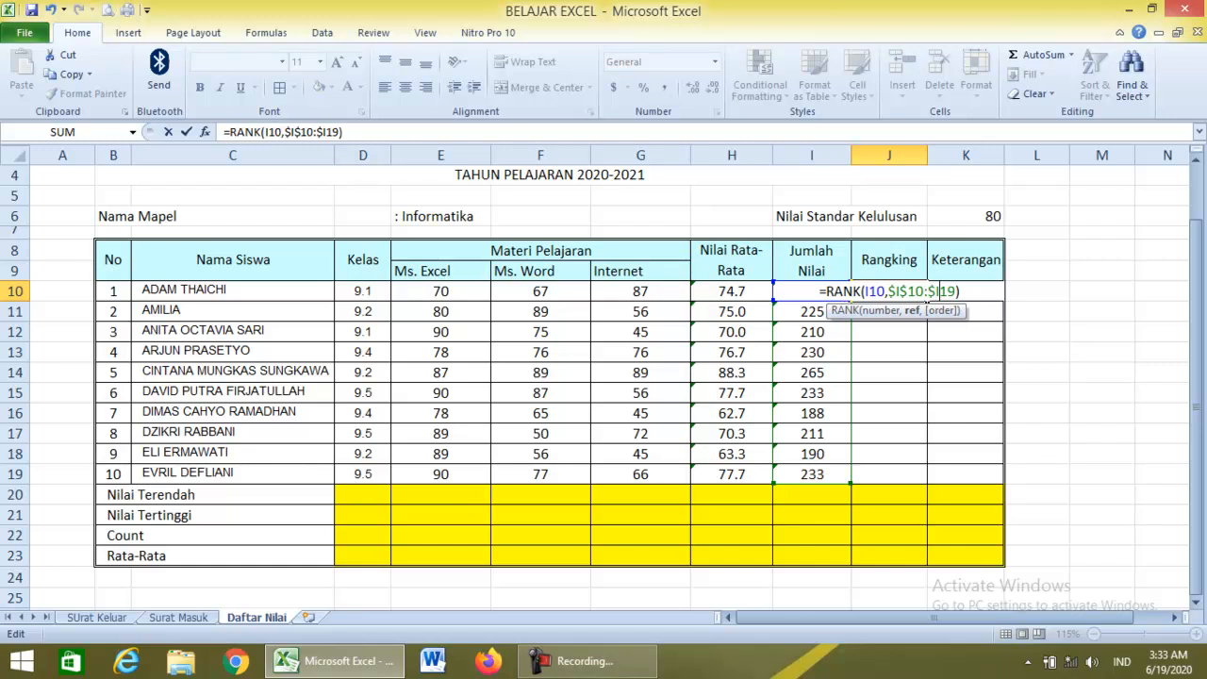
key("Right")
type("$")
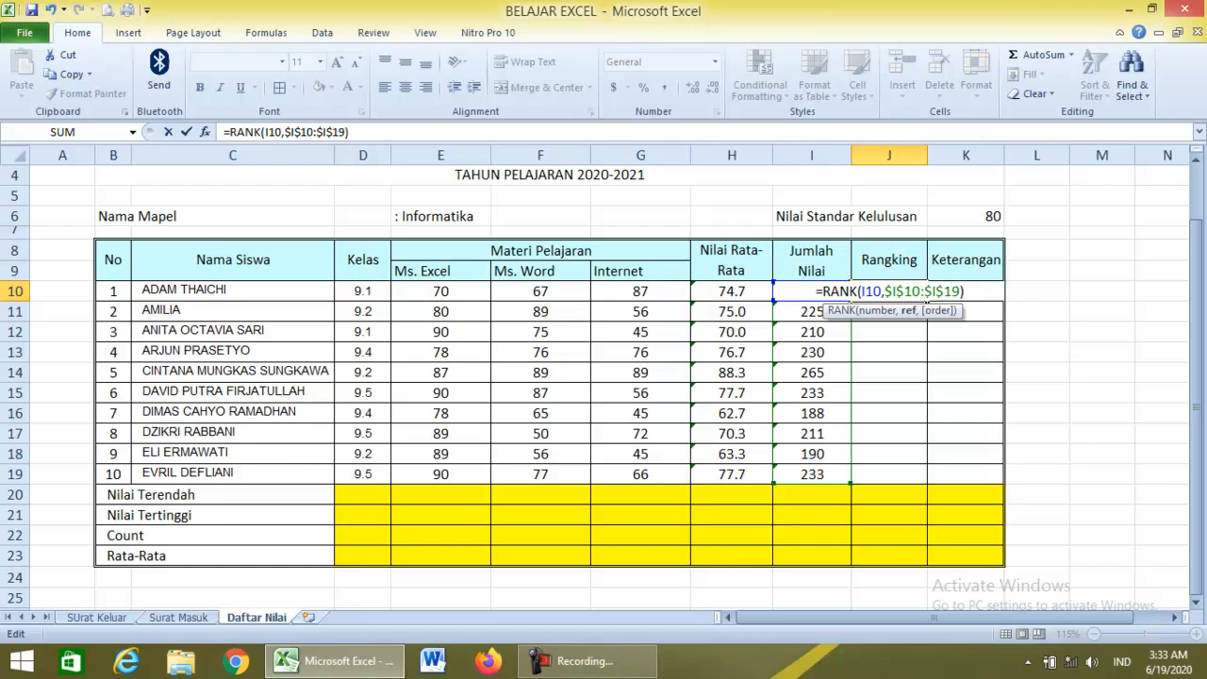
key("Return")
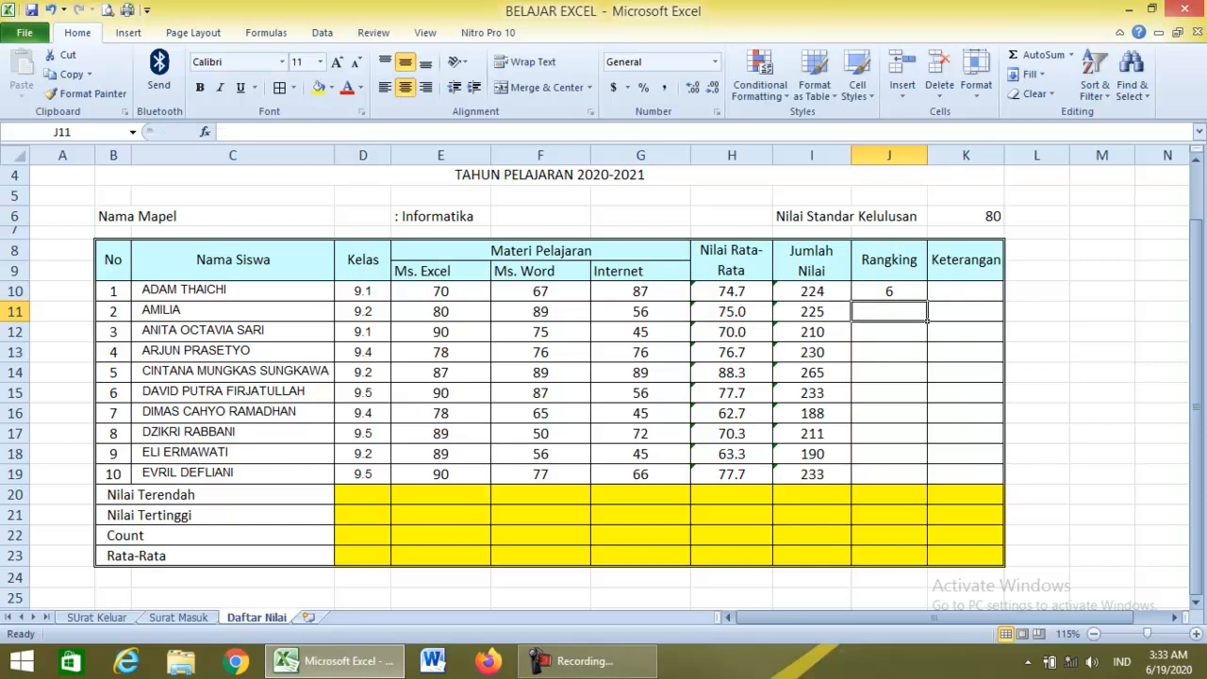
Copy the rank formula down to J19 and spot-check J10, J12, J14 and J15.
left_click(888, 291)
left_click_drag(928, 301, 927, 482)
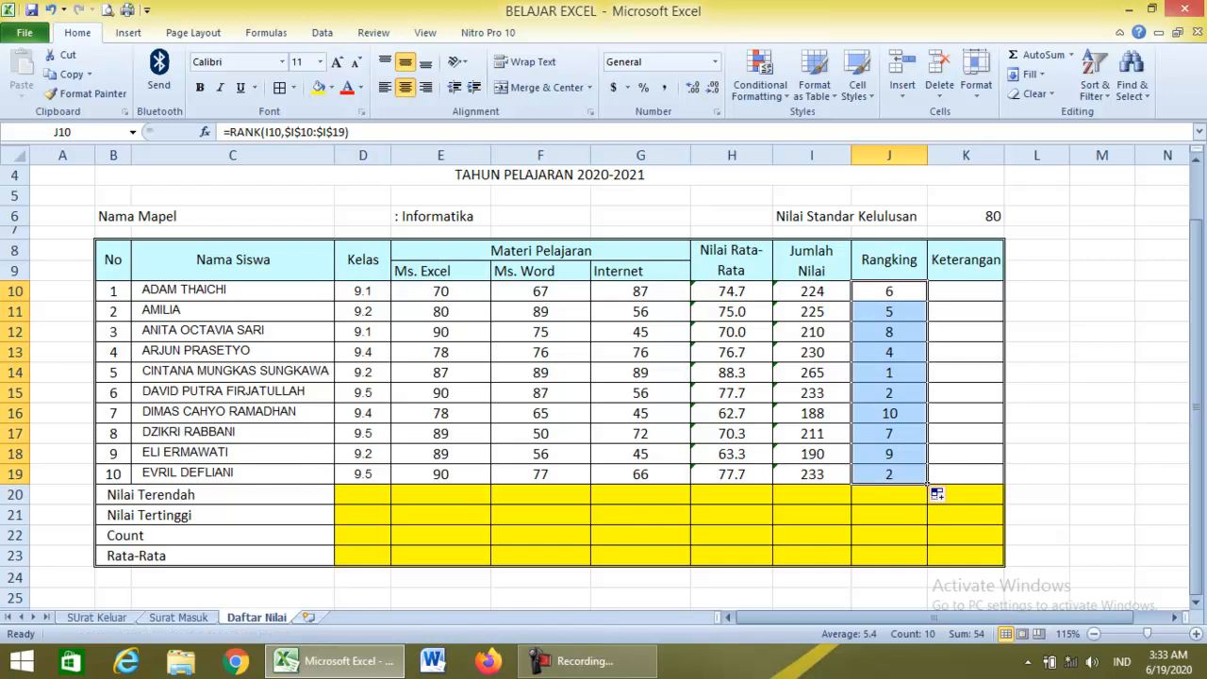
left_click(922, 374)
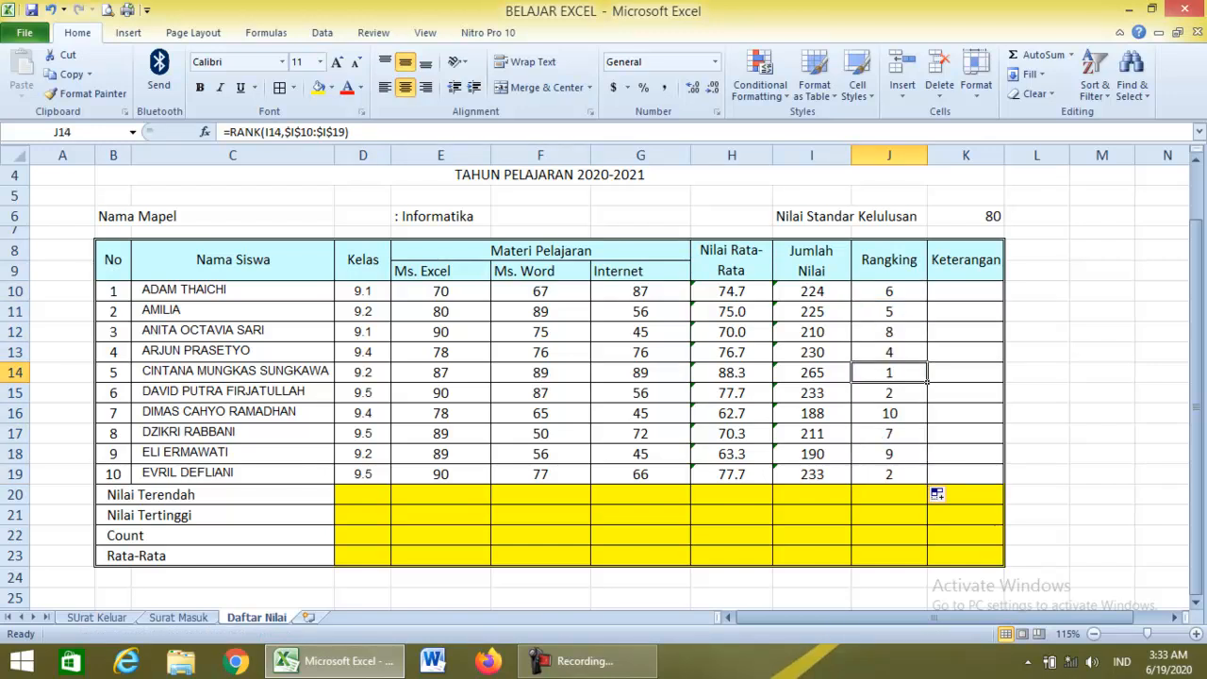
key("Down")
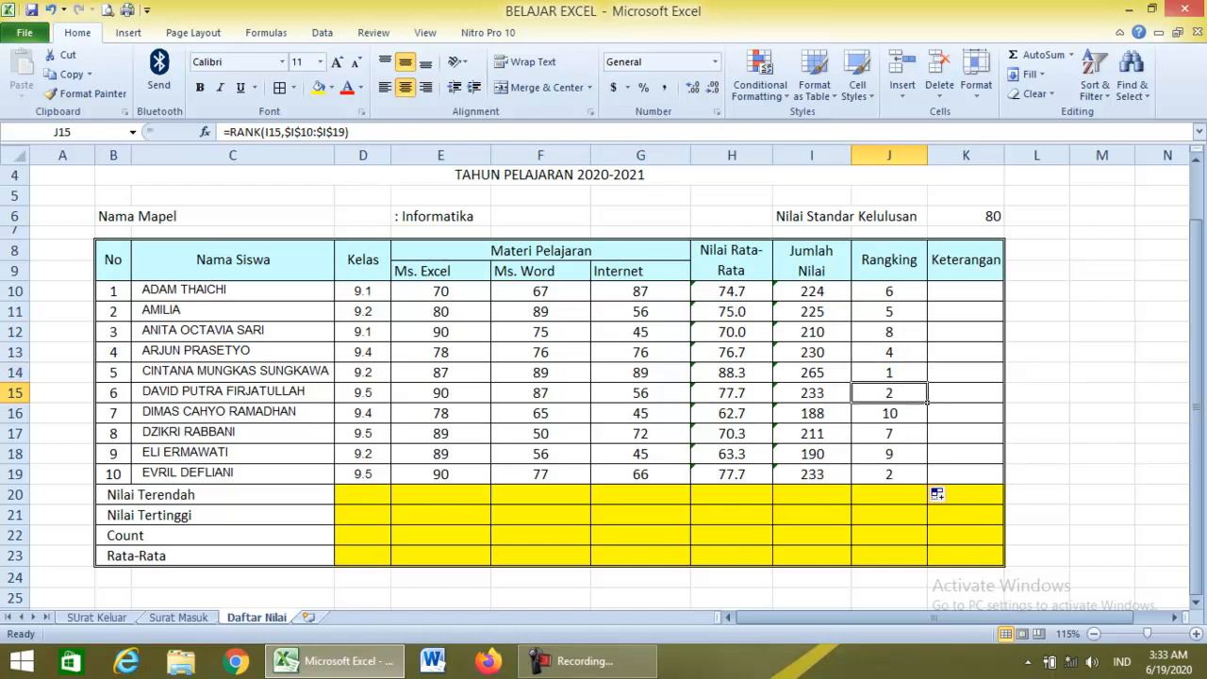
key("Up")
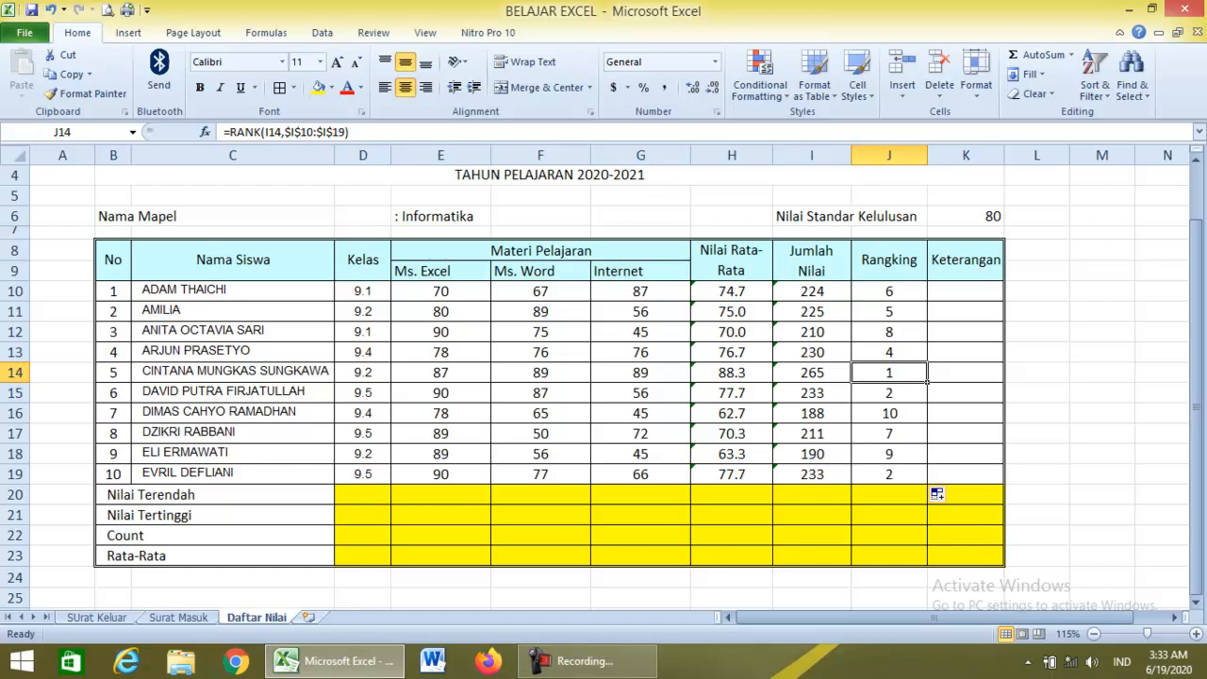
key("Down")
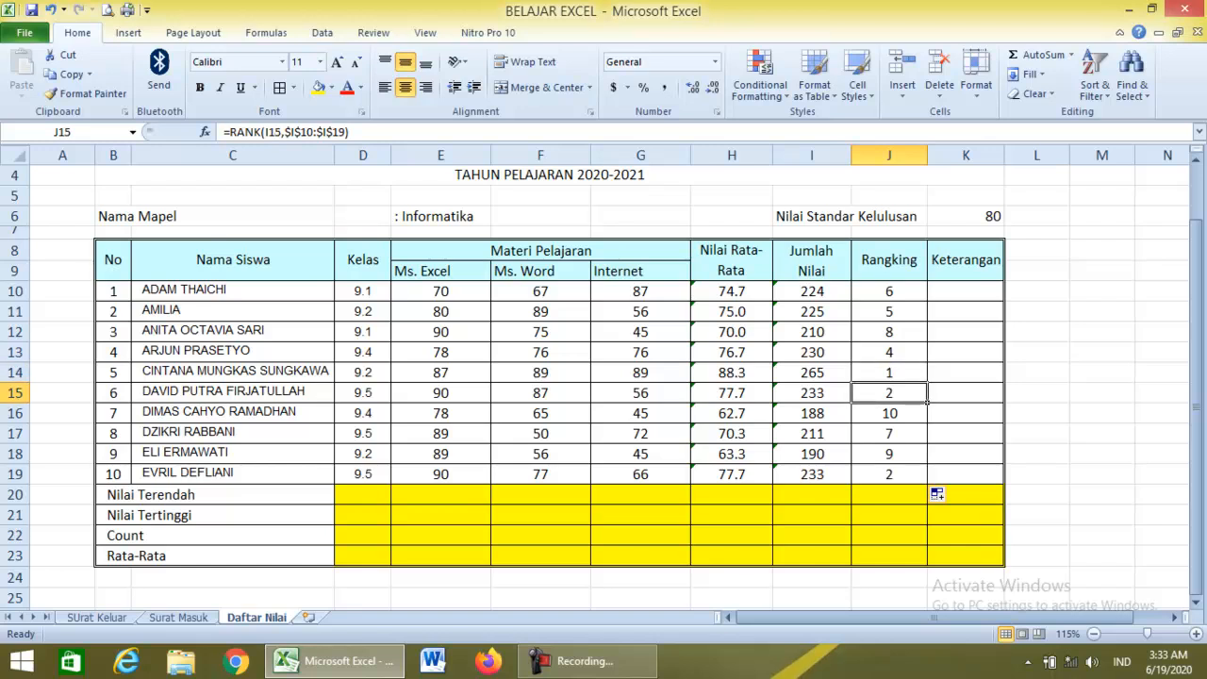
left_click(889, 332)
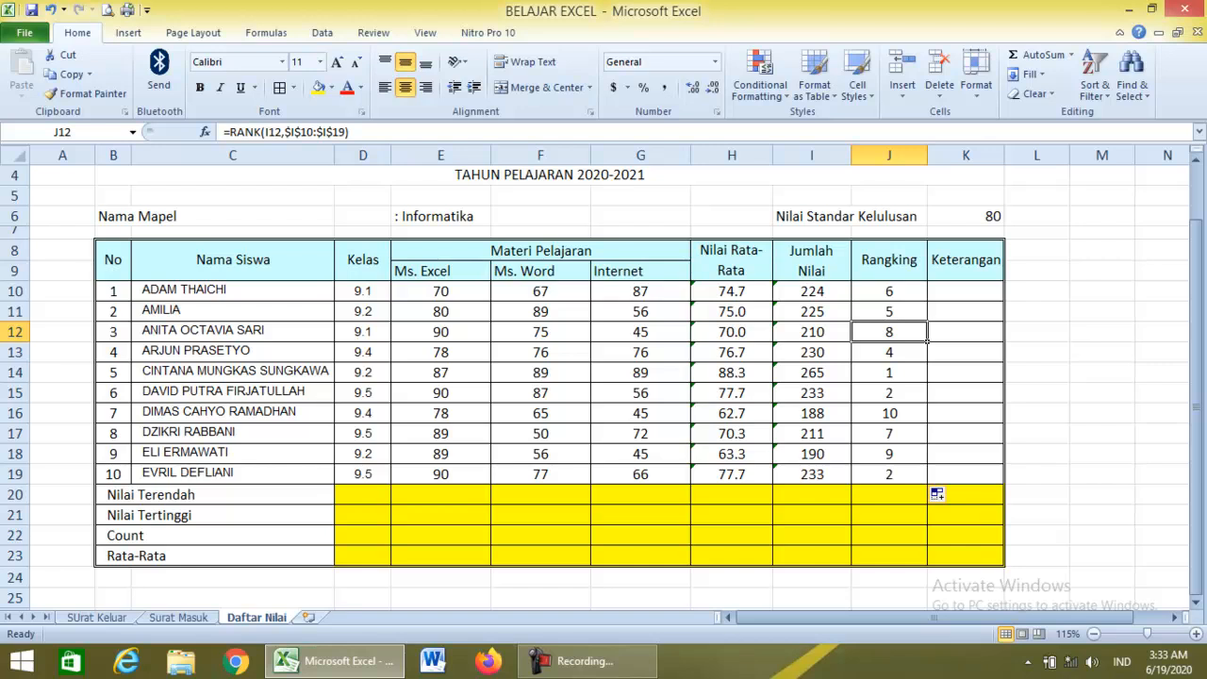
left_click(889, 291)
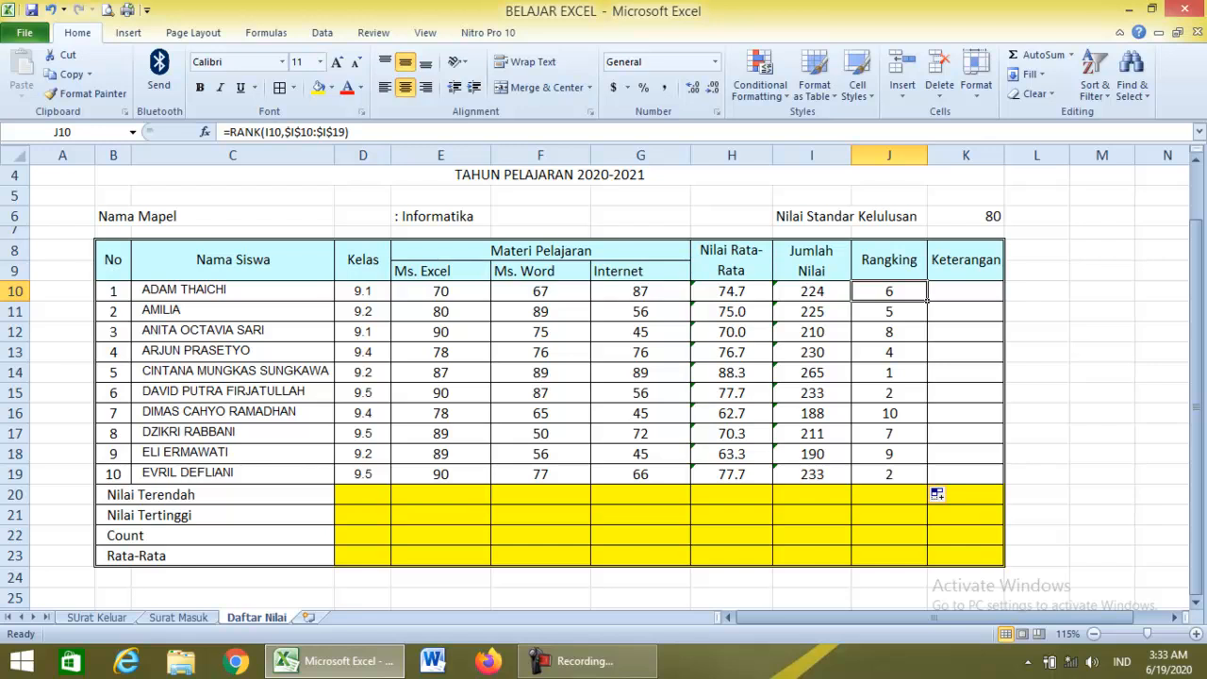
left_click(965, 291)
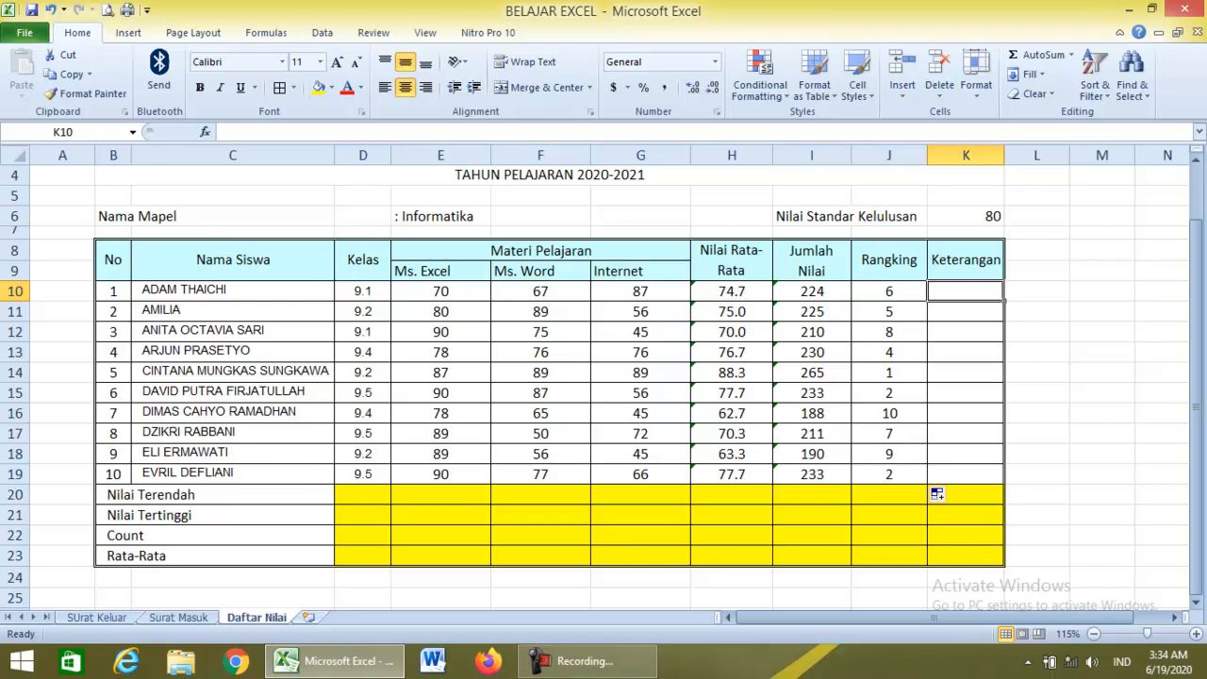
Start K10's IF formula testing H10<=K6, with "Tidak Lulus" as the true result.
type("=")
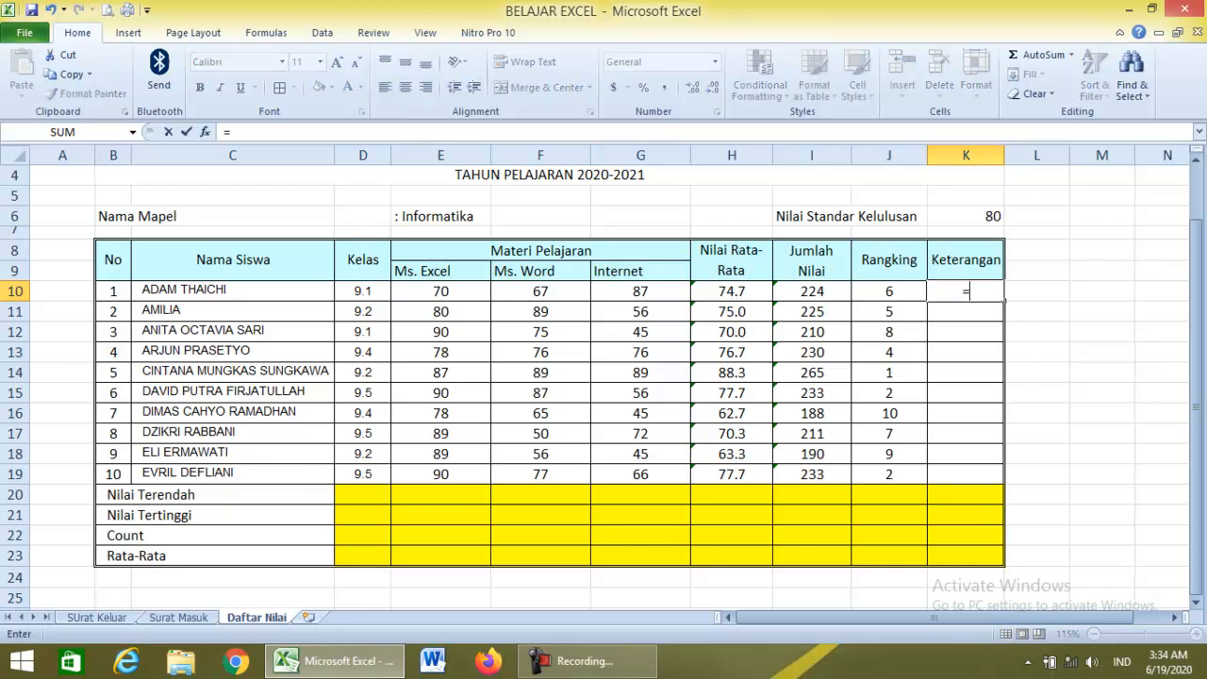
type("if")
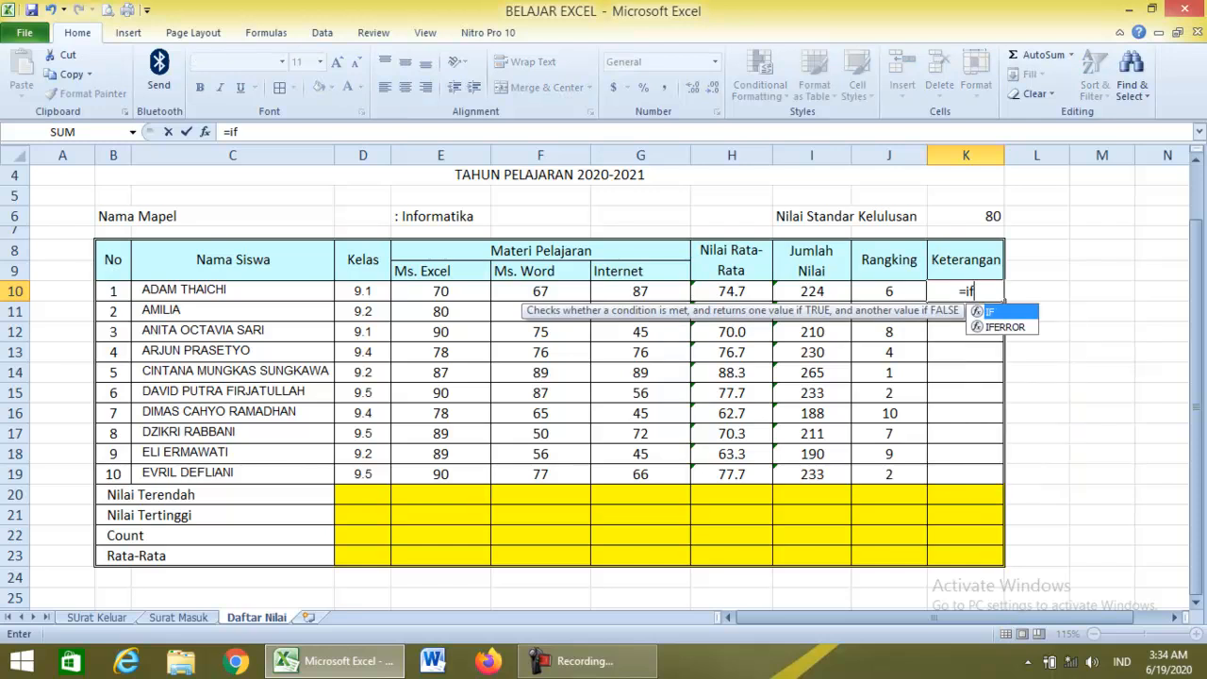
type("(")
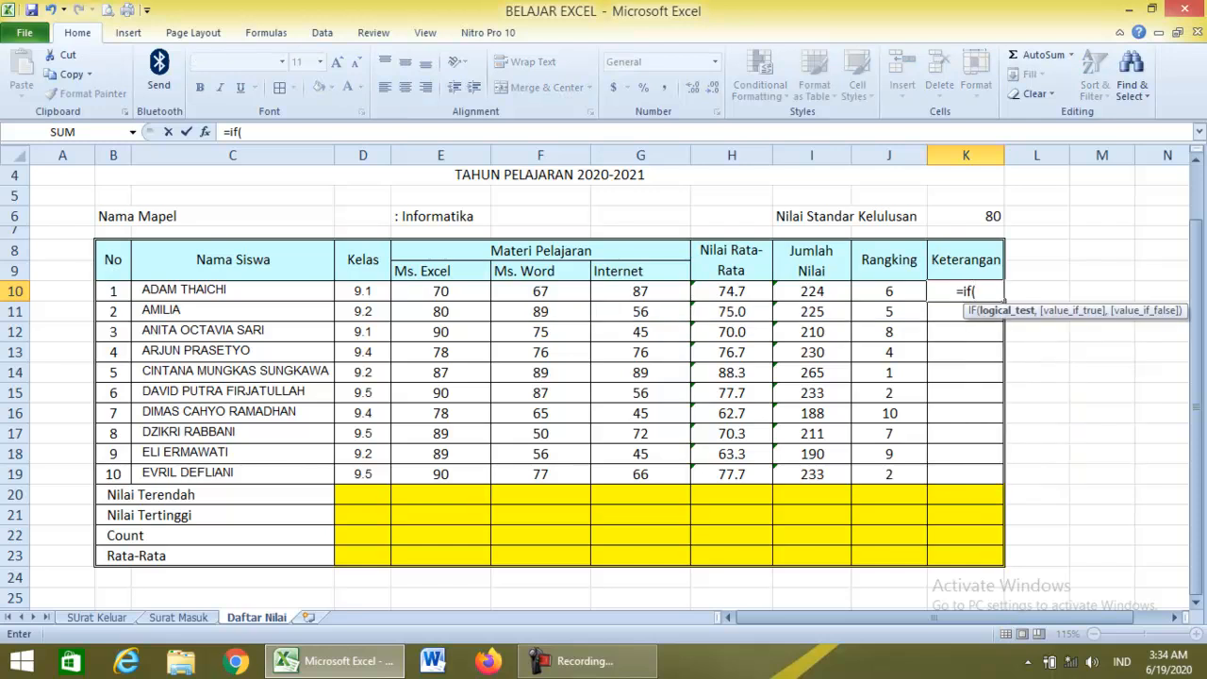
left_click(731, 291)
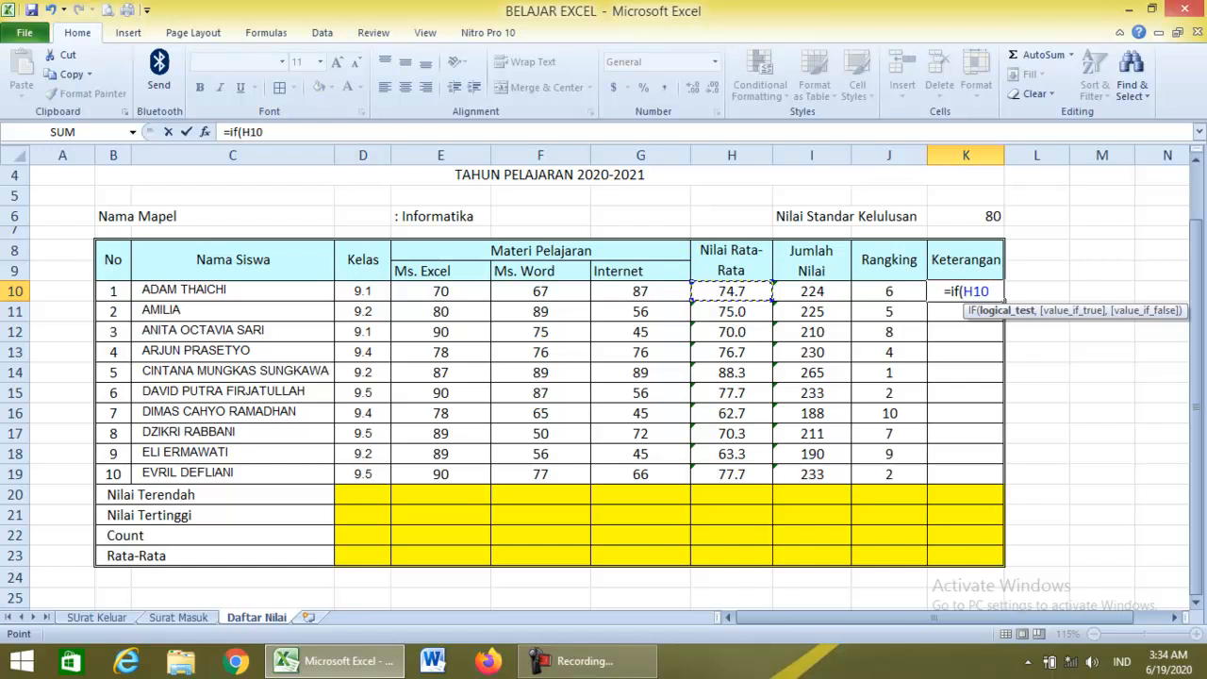
type("<")
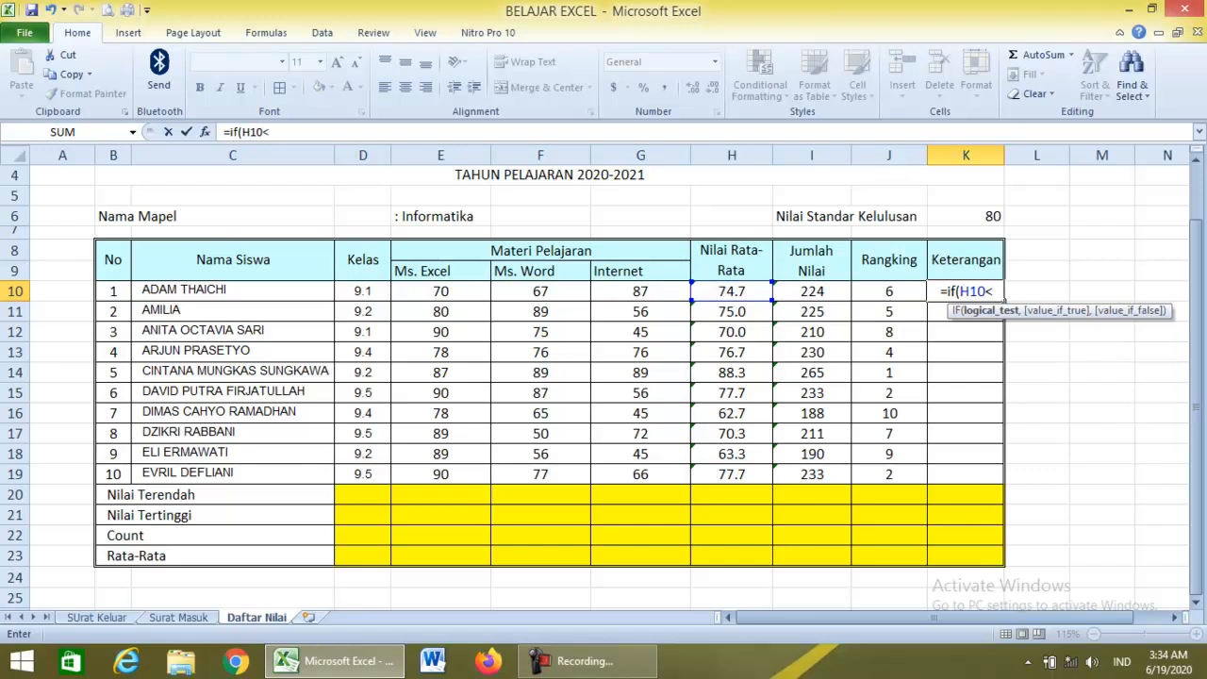
type("=")
left_click(965, 217)
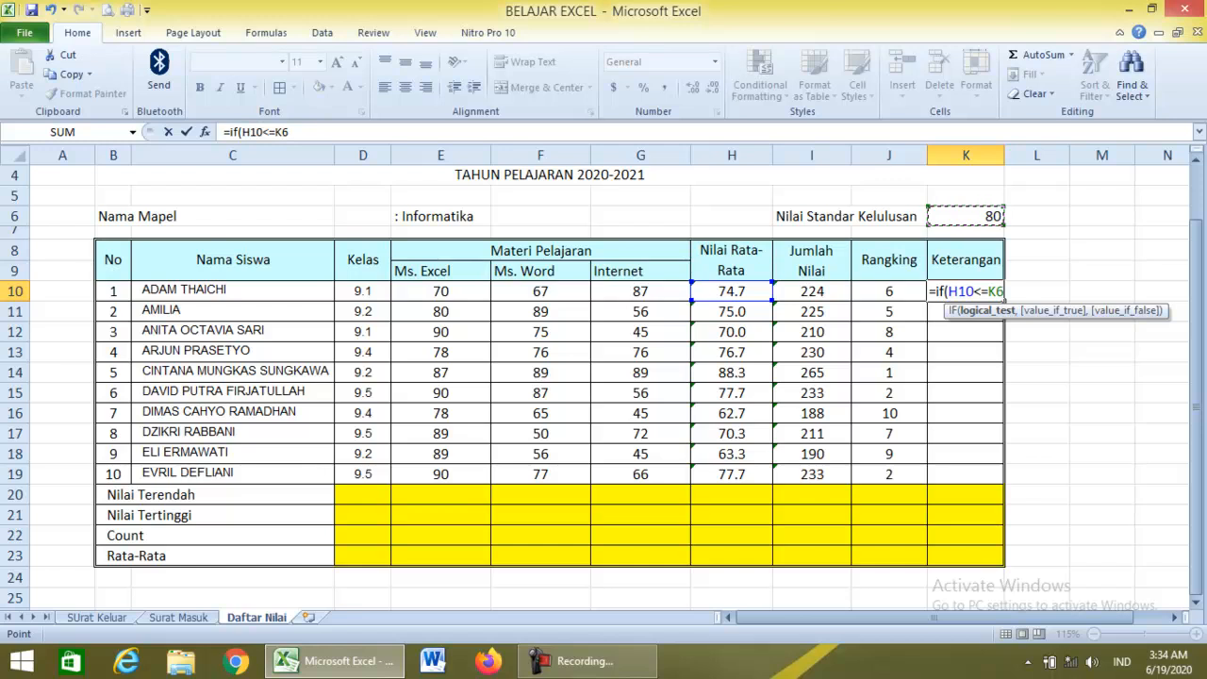
type(",")
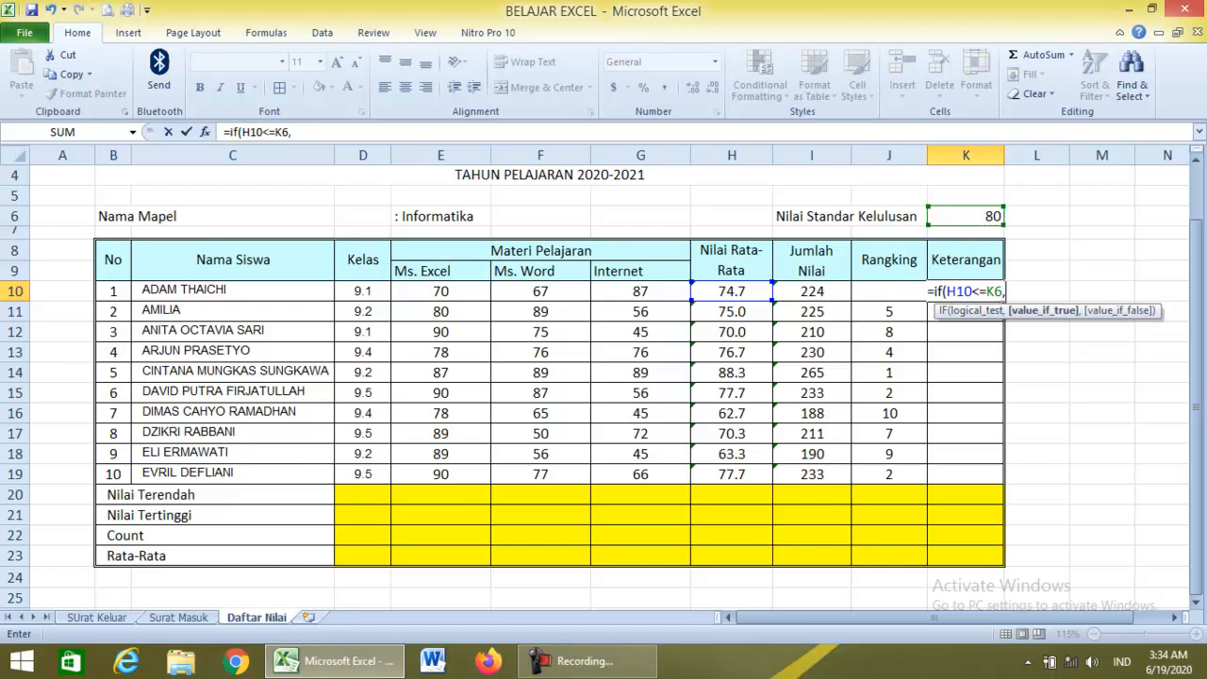
type("\"T")
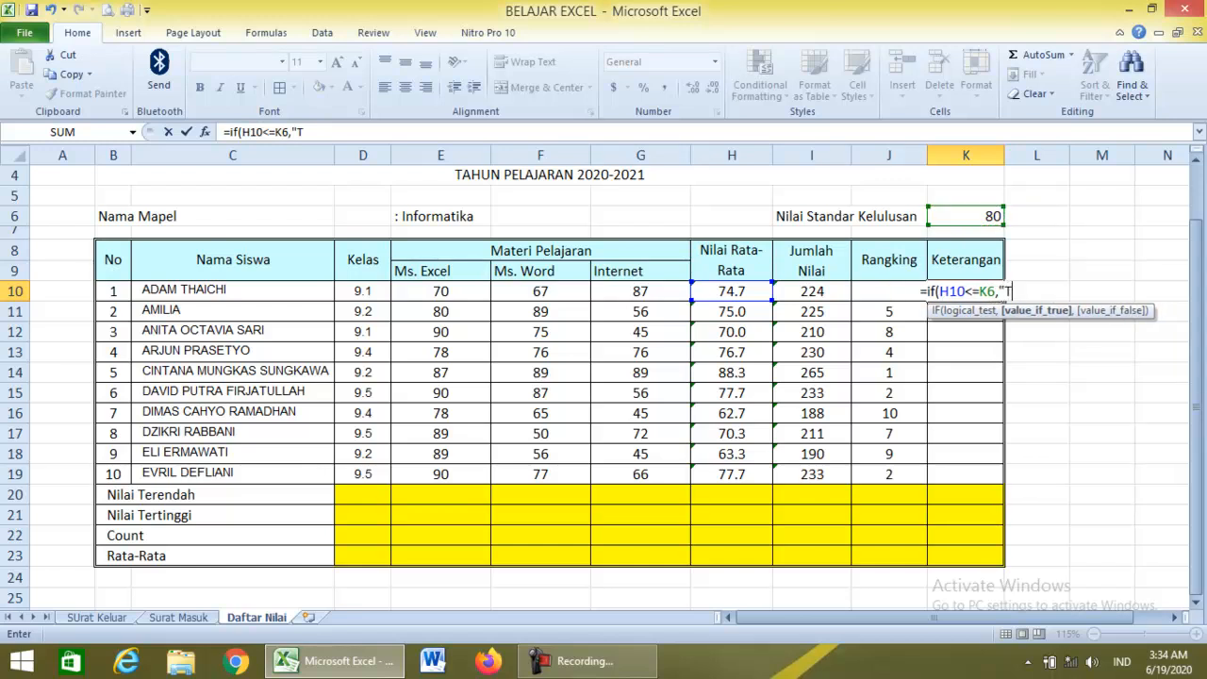
type("idak L")
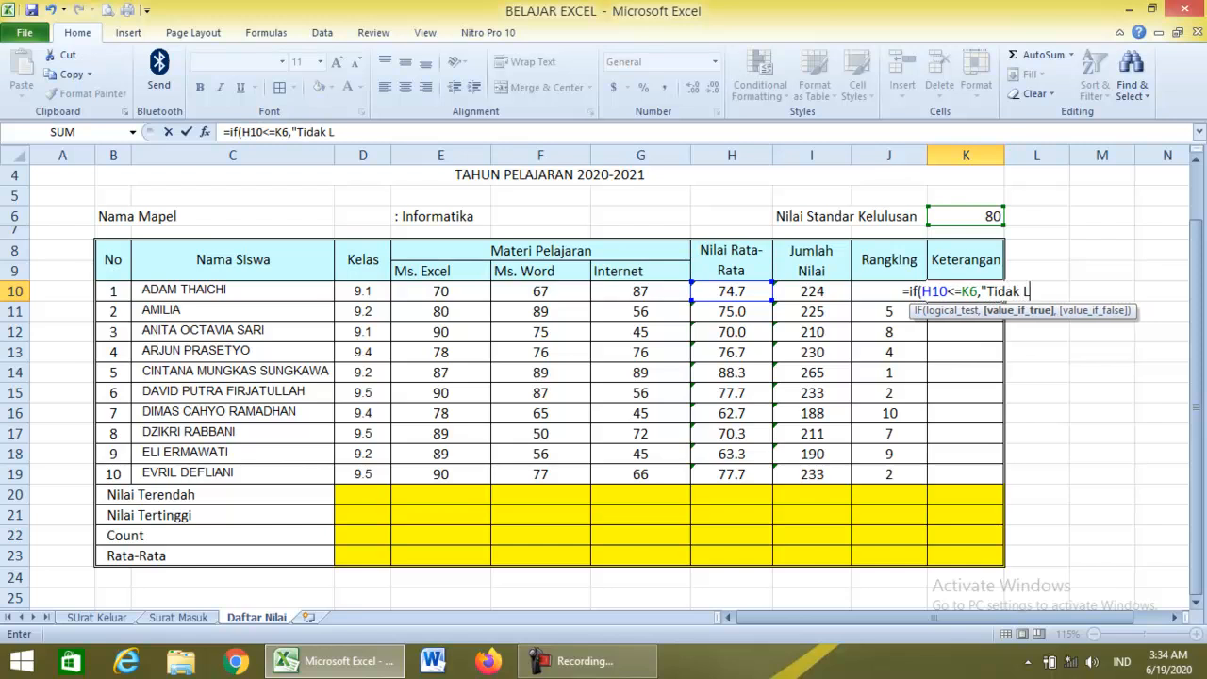
type("ulus\"")
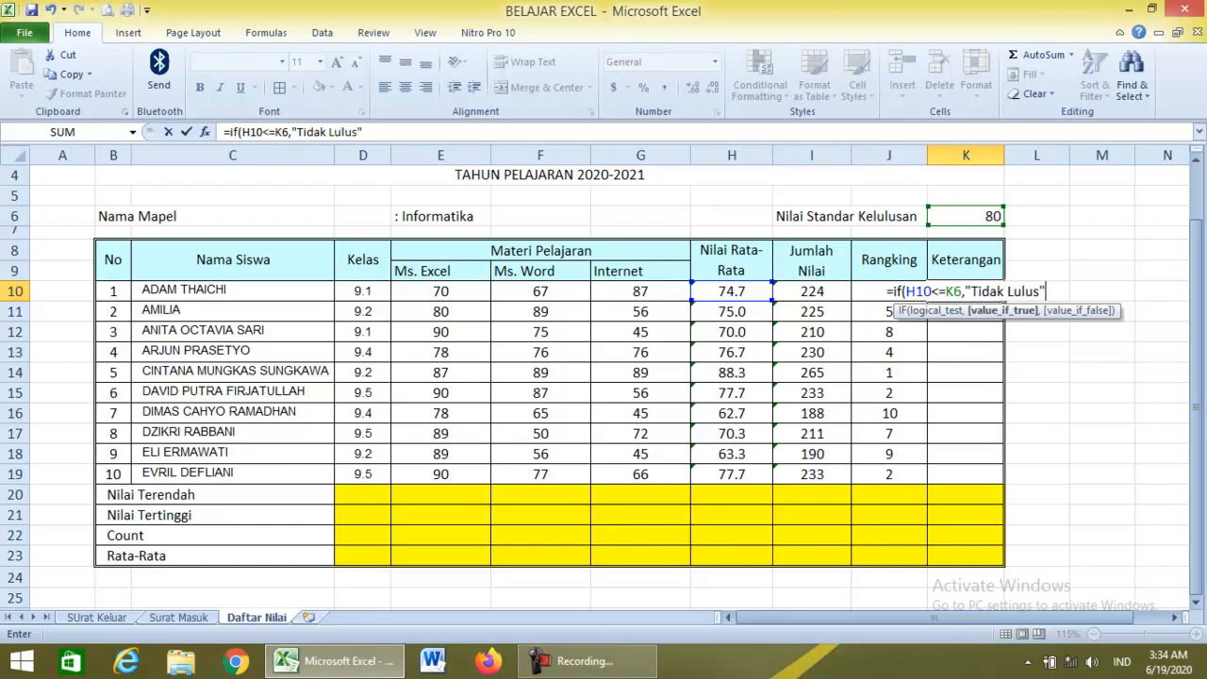
type(")")
key("BackSpace")
type(",")
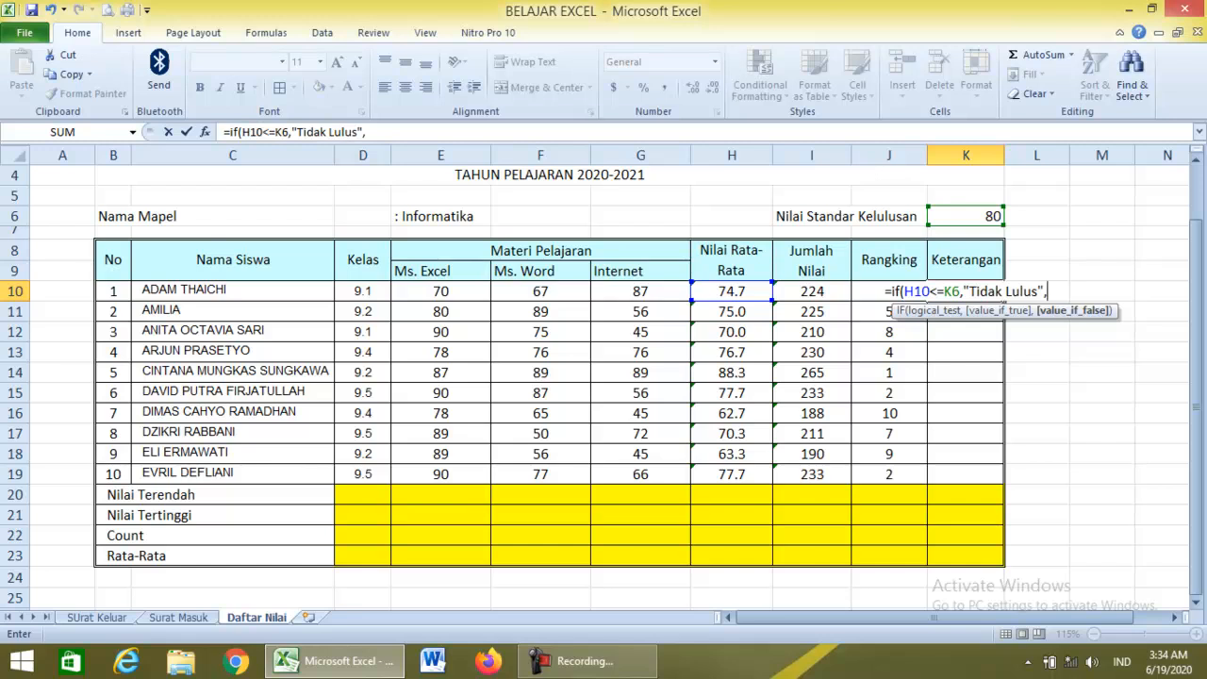
Add "Lulus" with a capital L as the false result and commit the formula.
type("\"lulus")
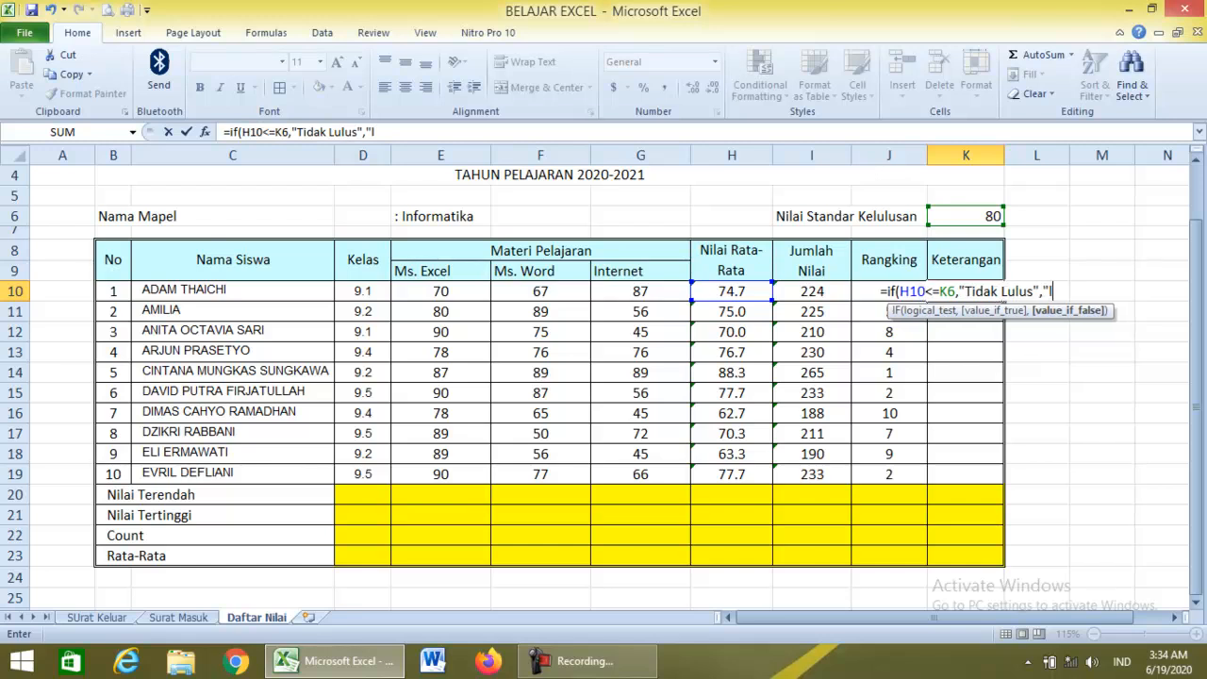
type("\"")
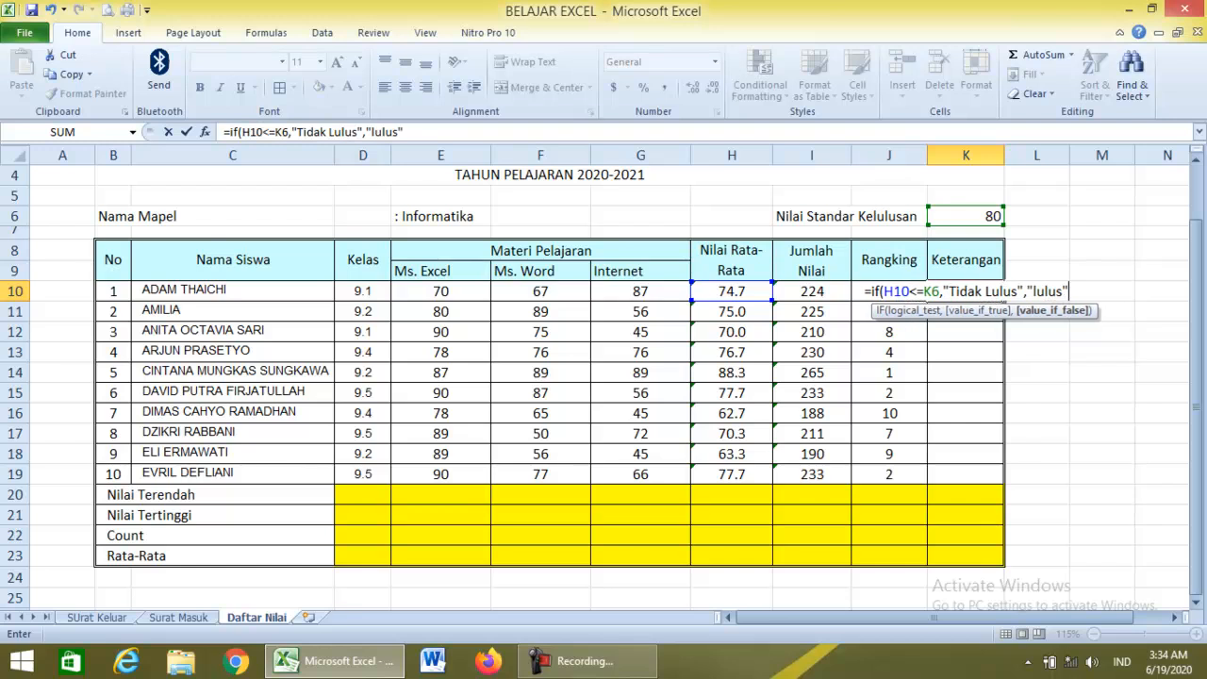
left_click(1036, 291)
key("BackSpace")
type("L")
key("Right")
key("Right")
key("Right")
type(")")
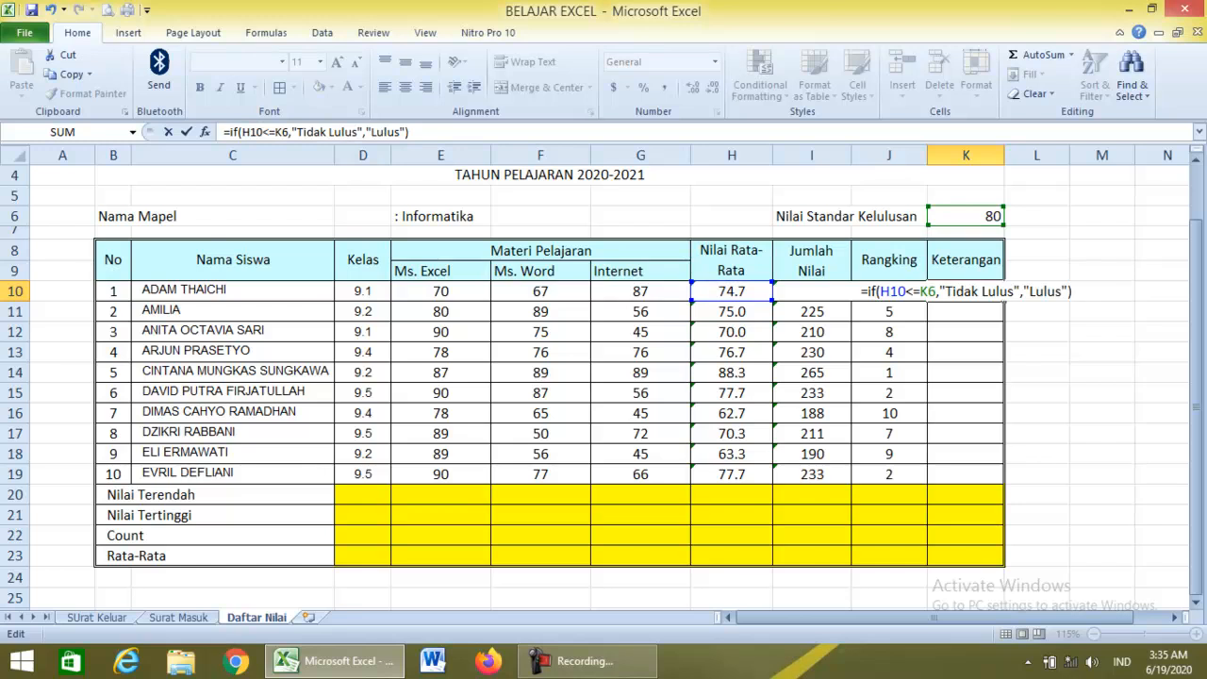
key("Return")
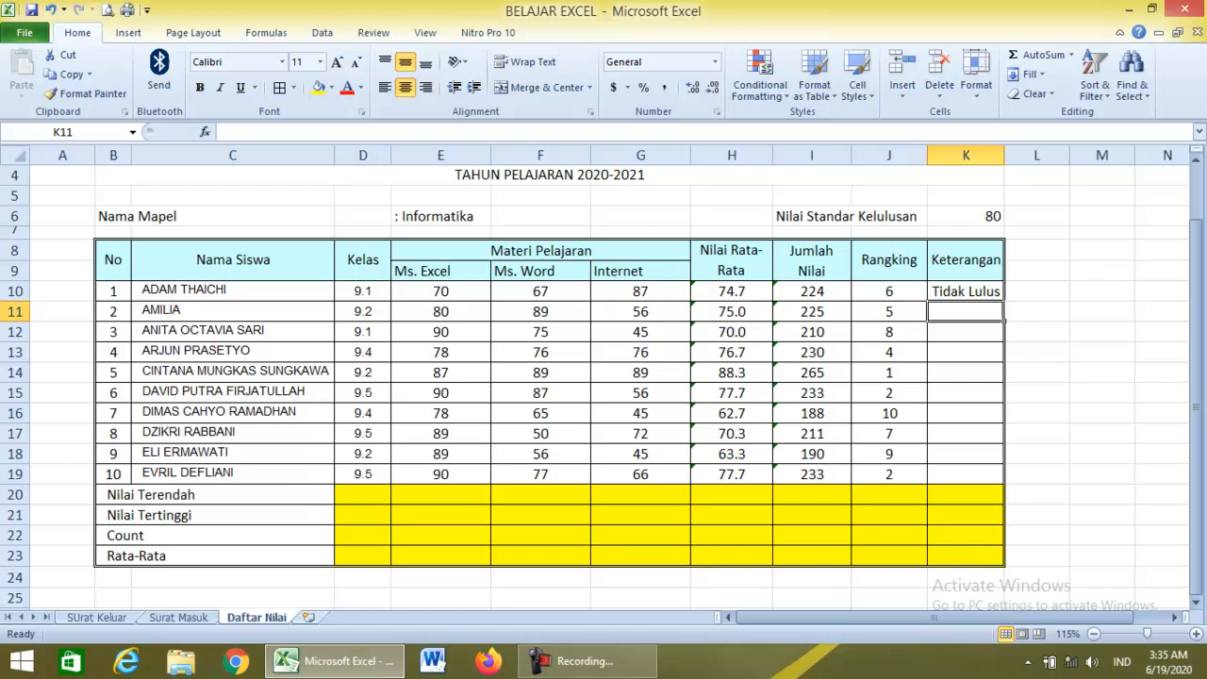
Fill K10's pass/fail IF formula down to K19, then inspect K11's copied references.
left_click(965, 291)
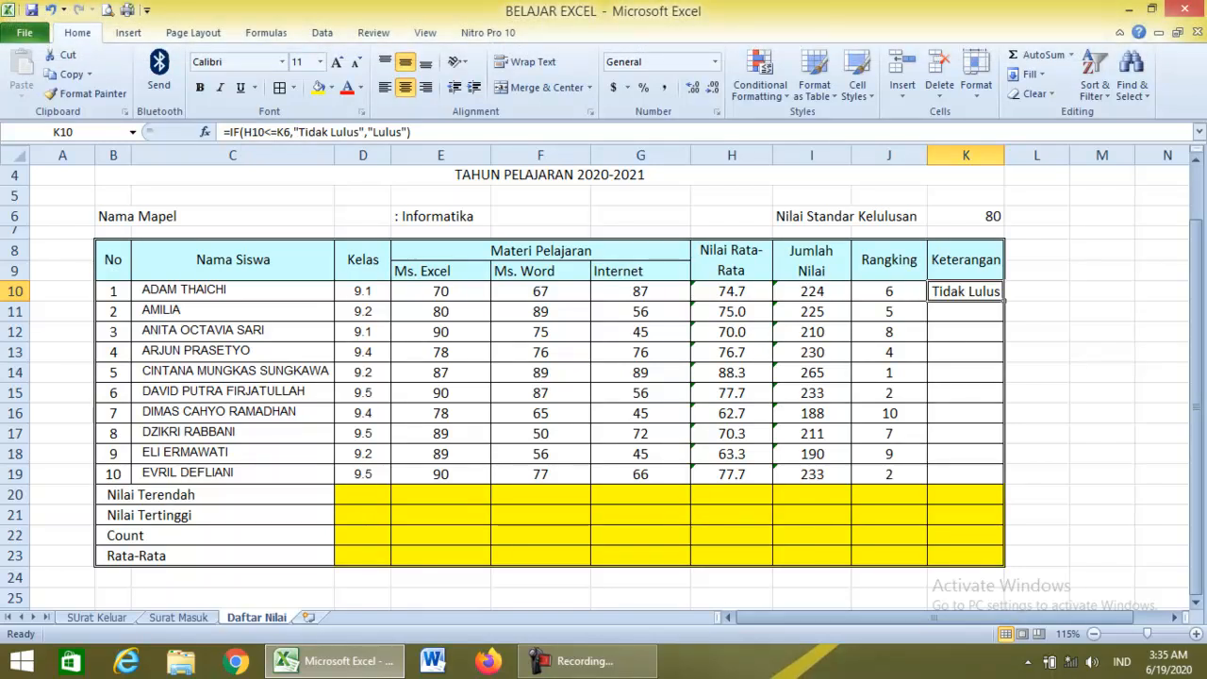
left_click_drag(1004, 300, 1001, 476)
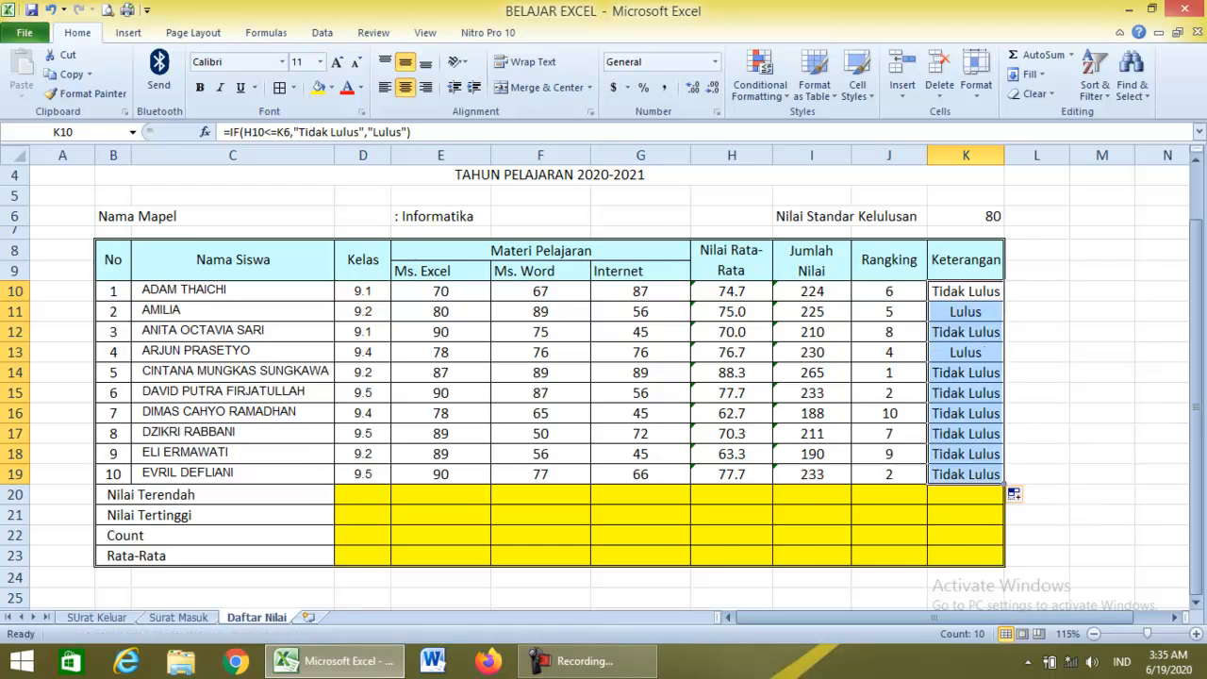
left_click(965, 434)
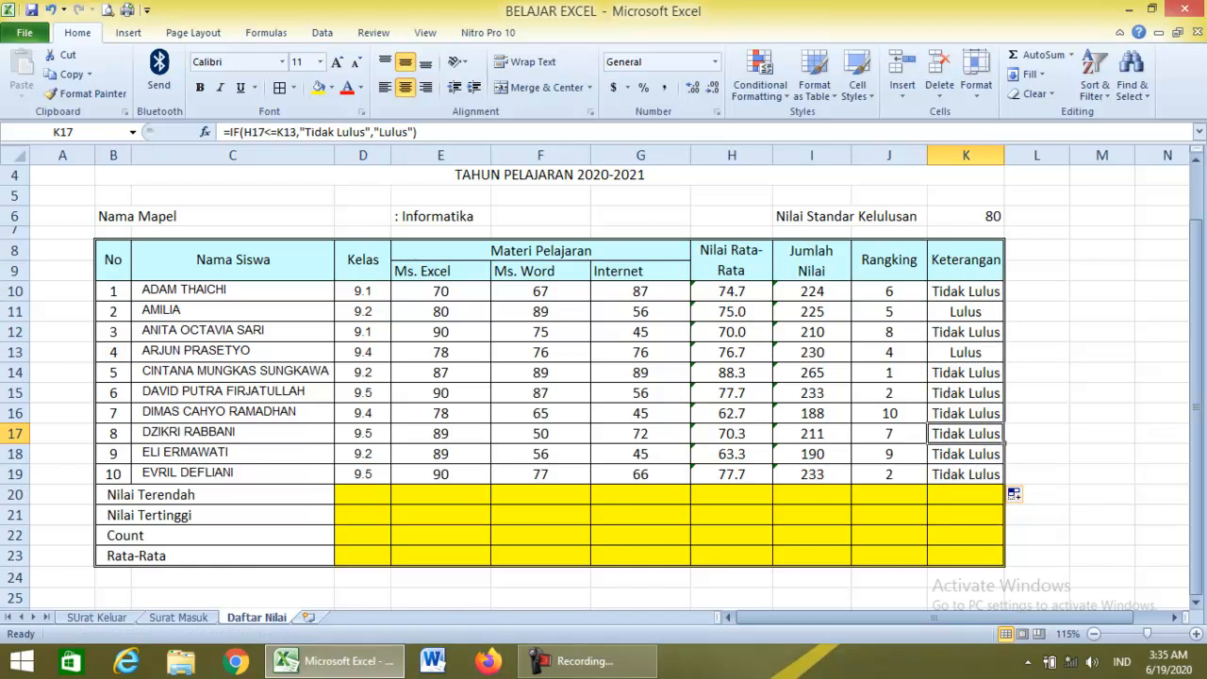
left_click(965, 312)
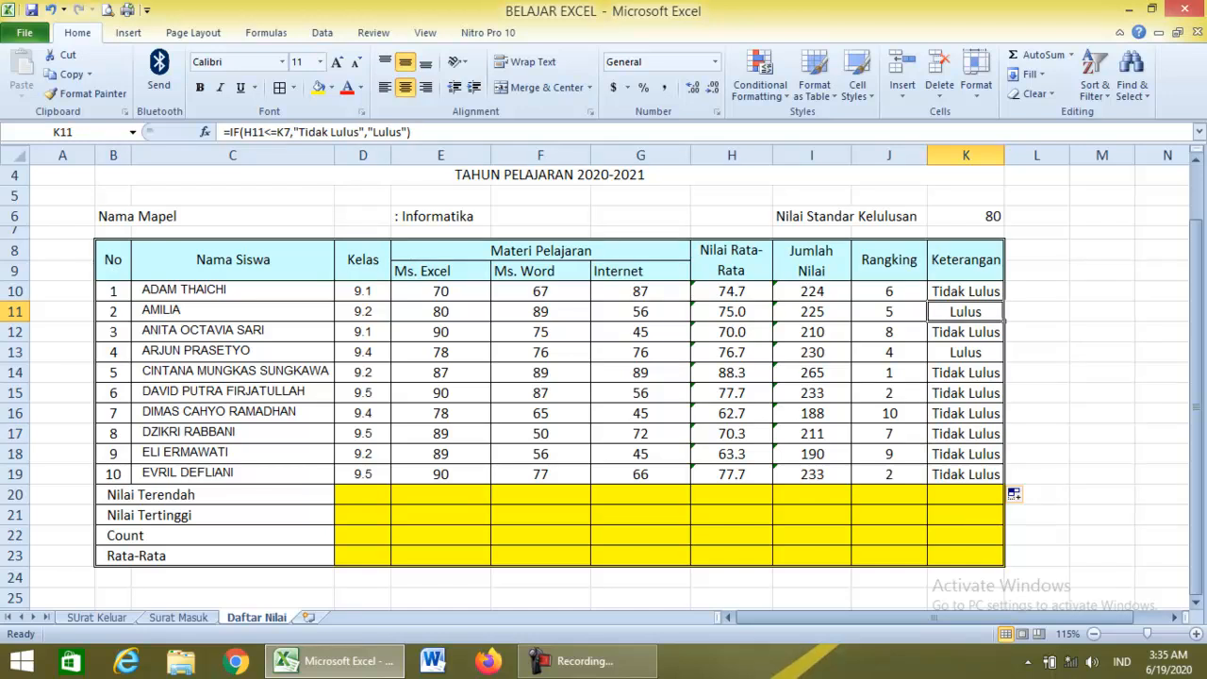
double_click(955, 312)
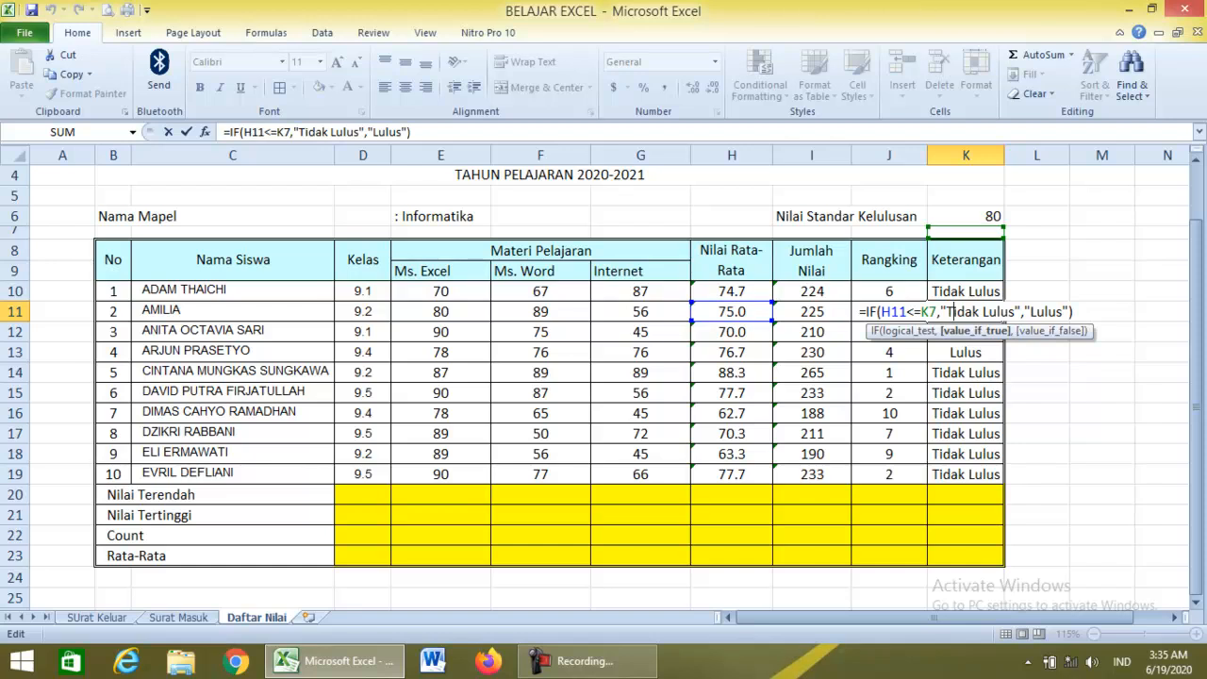
Change K10's formula to compare against the absolute reference $K$6.
key("Return")
double_click(938, 291)
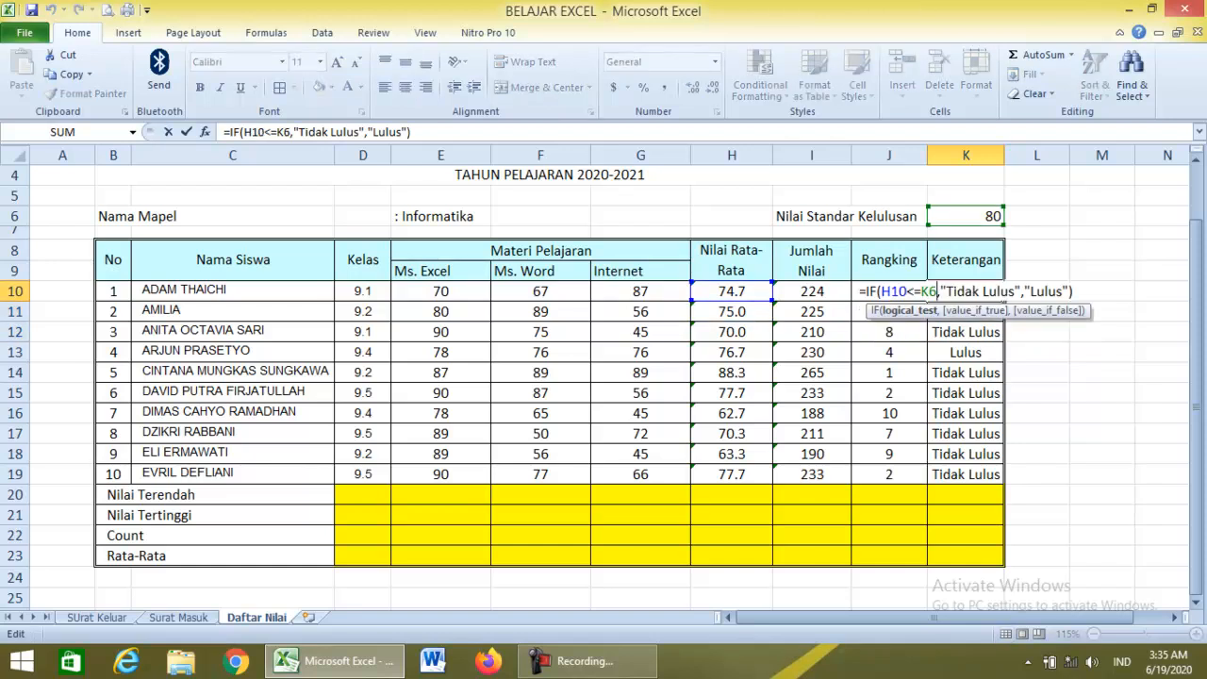
left_click_drag(921, 291, 937, 292)
left_click(921, 291)
type("$")
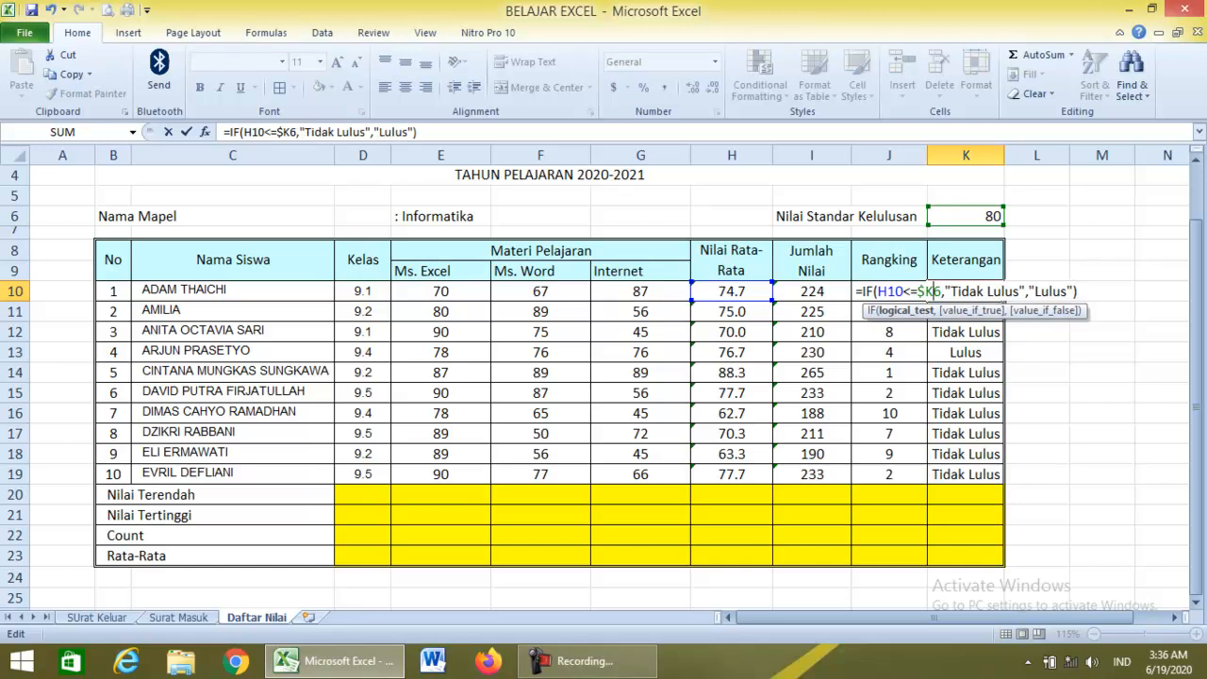
key("Right")
type("$")
key("Return")
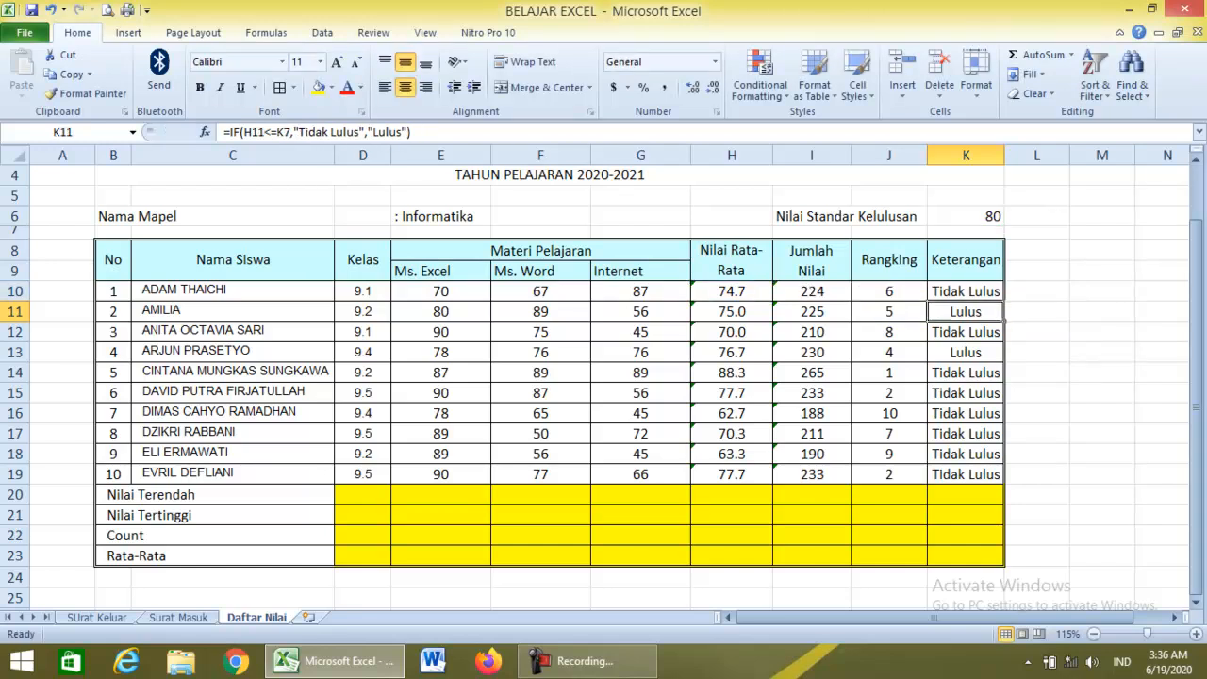
Refill the corrected formula down to K19, leaving only row 14 as Lulus.
left_click(966, 291)
left_click_drag(1002, 302, 1003, 483)
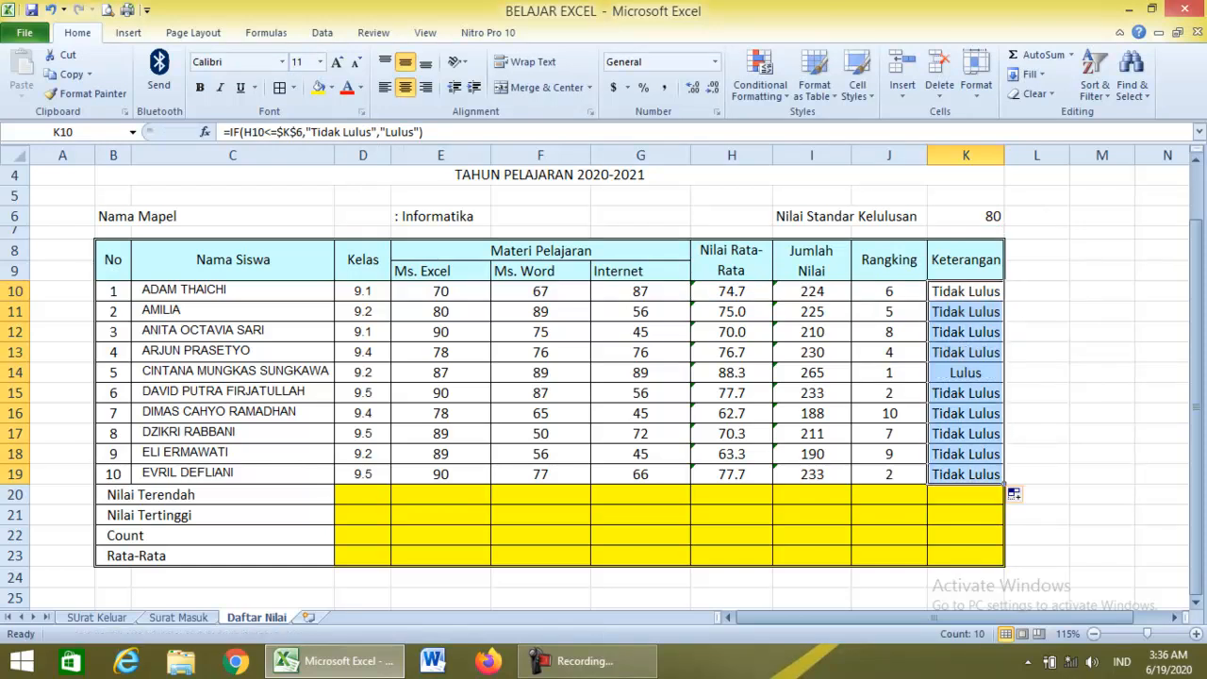
left_click(965, 373)
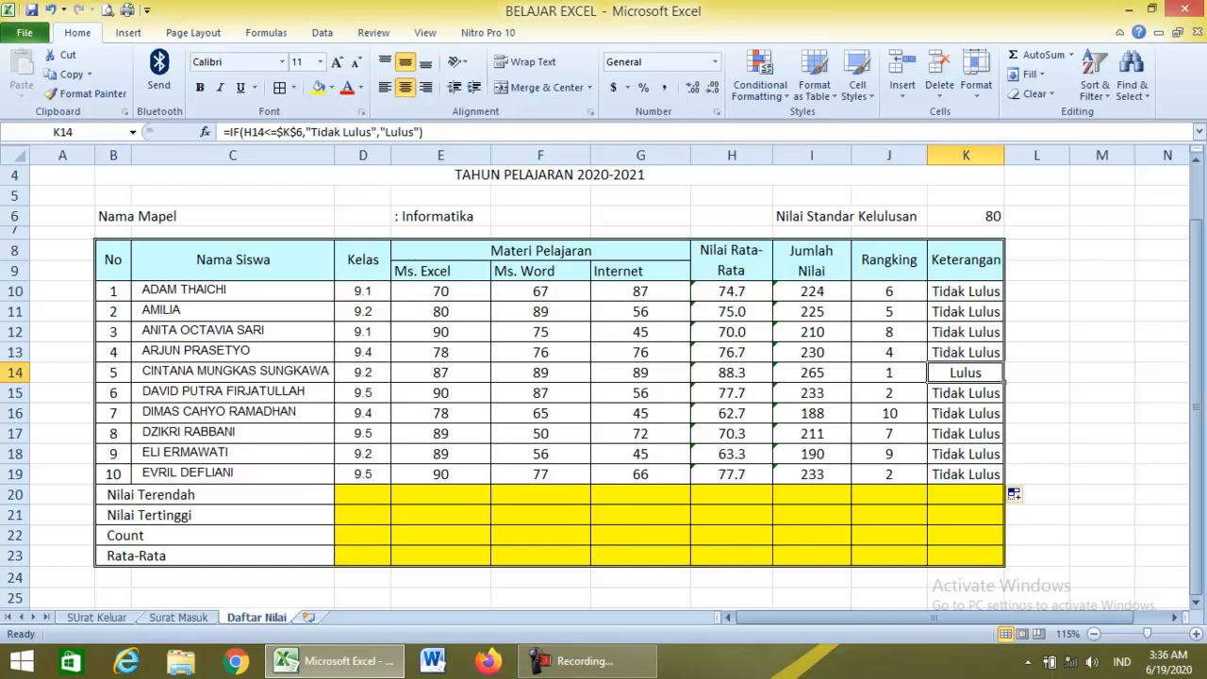
left_click(362, 495)
left_click(440, 495)
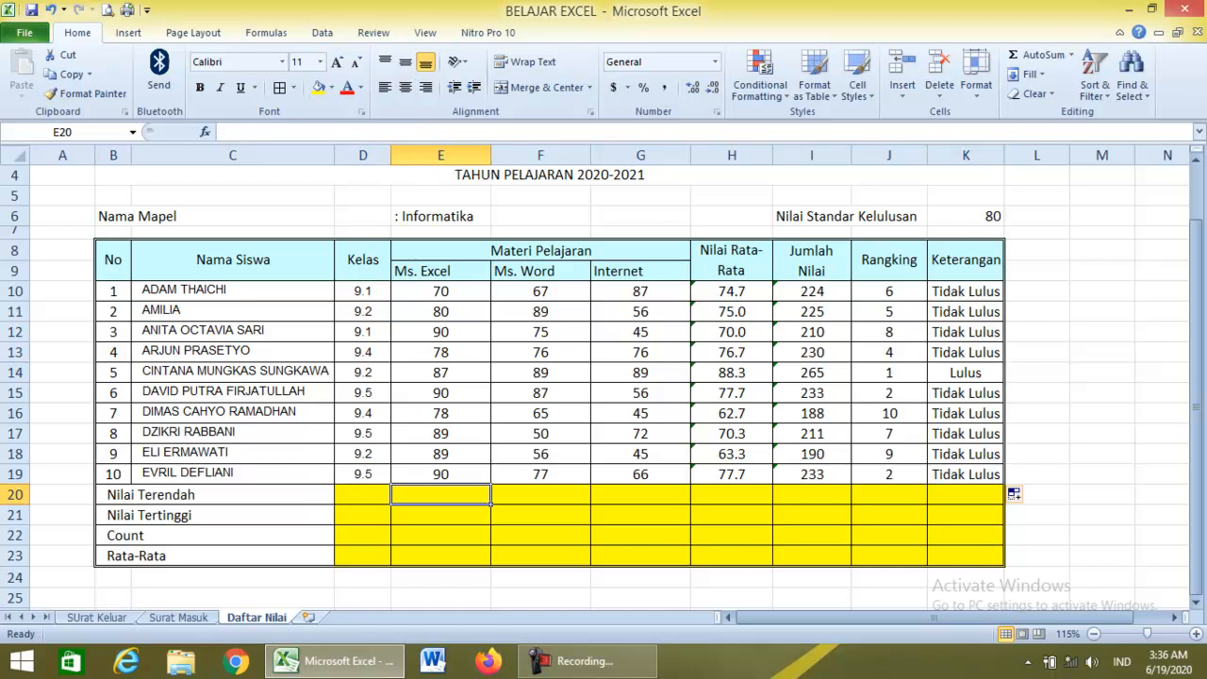
Enter =MIN(E10:E19) in E20 and =MAX(E10:E19) in E21, giving 70 and 90.
type("=")
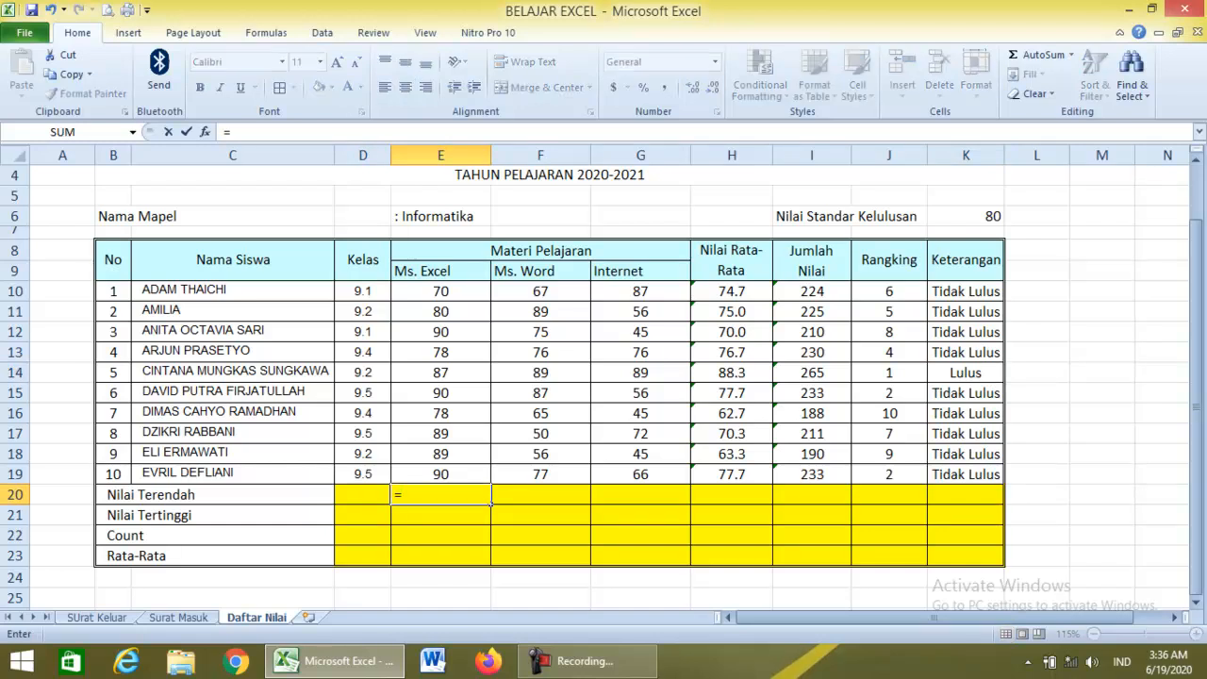
type("min")
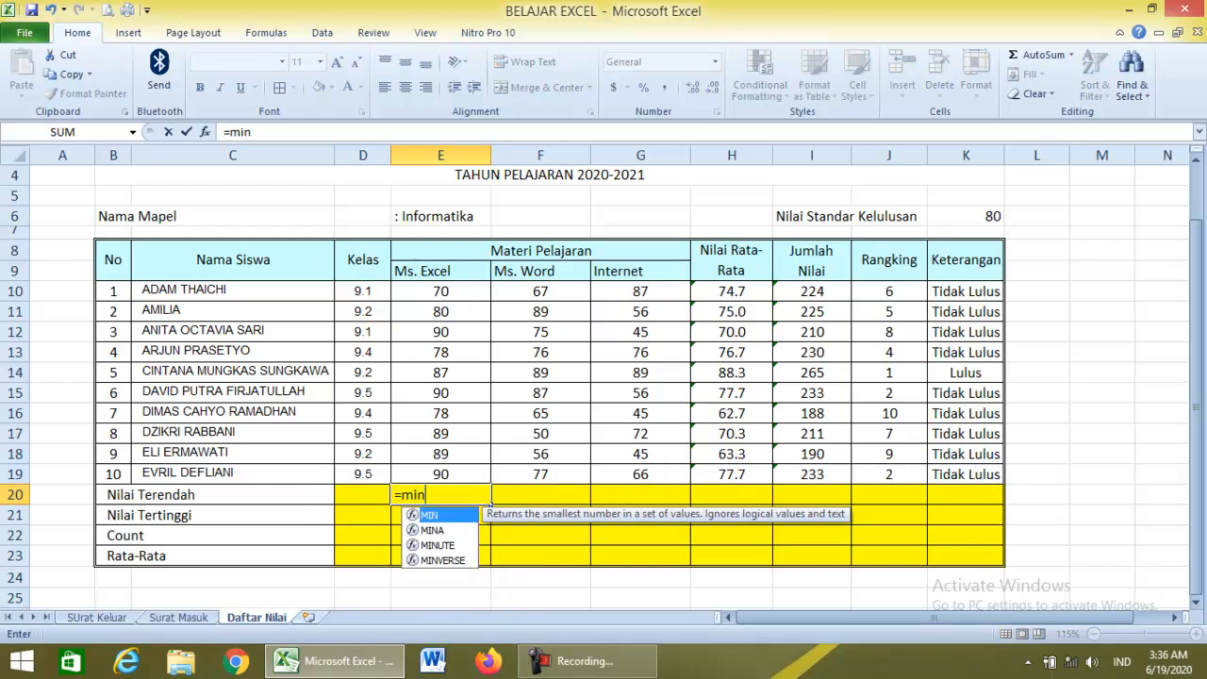
type("(")
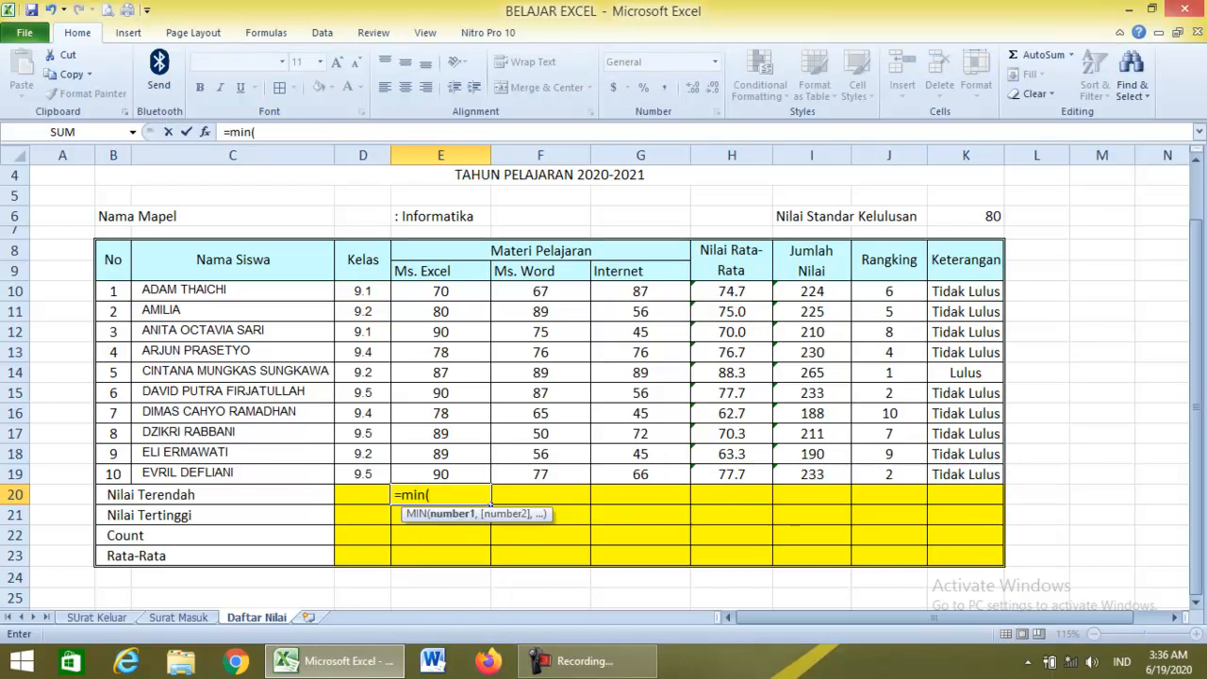
left_click_drag(479, 291, 486, 474)
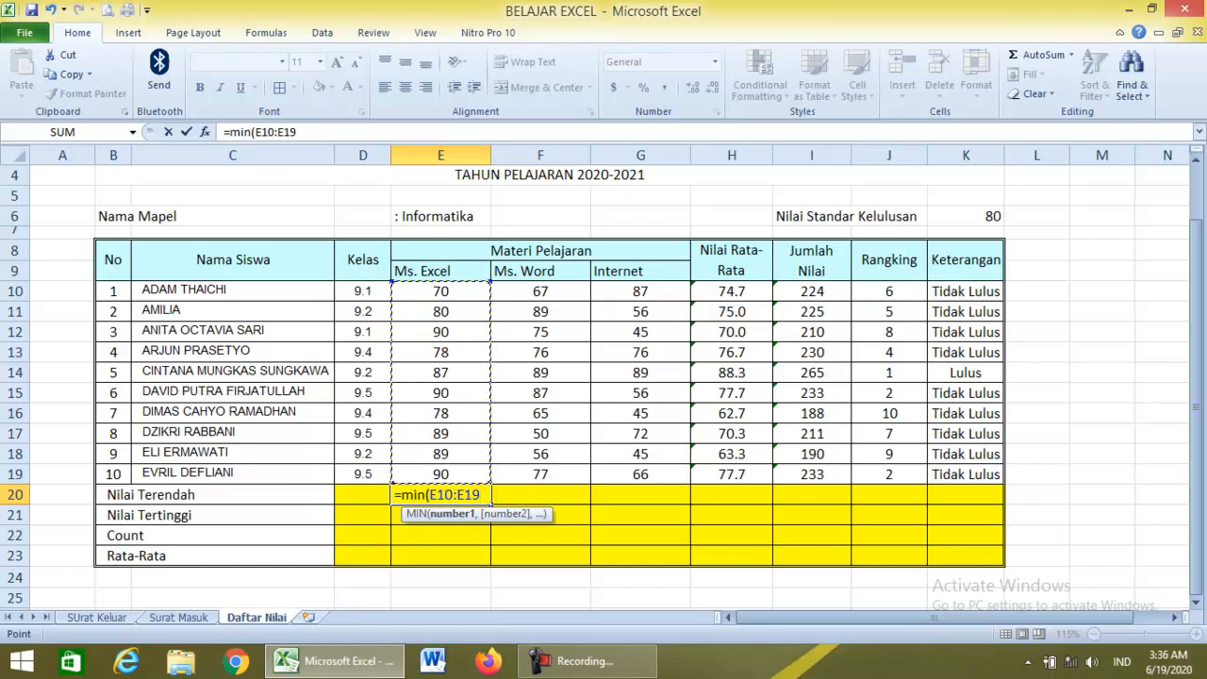
key("Return")
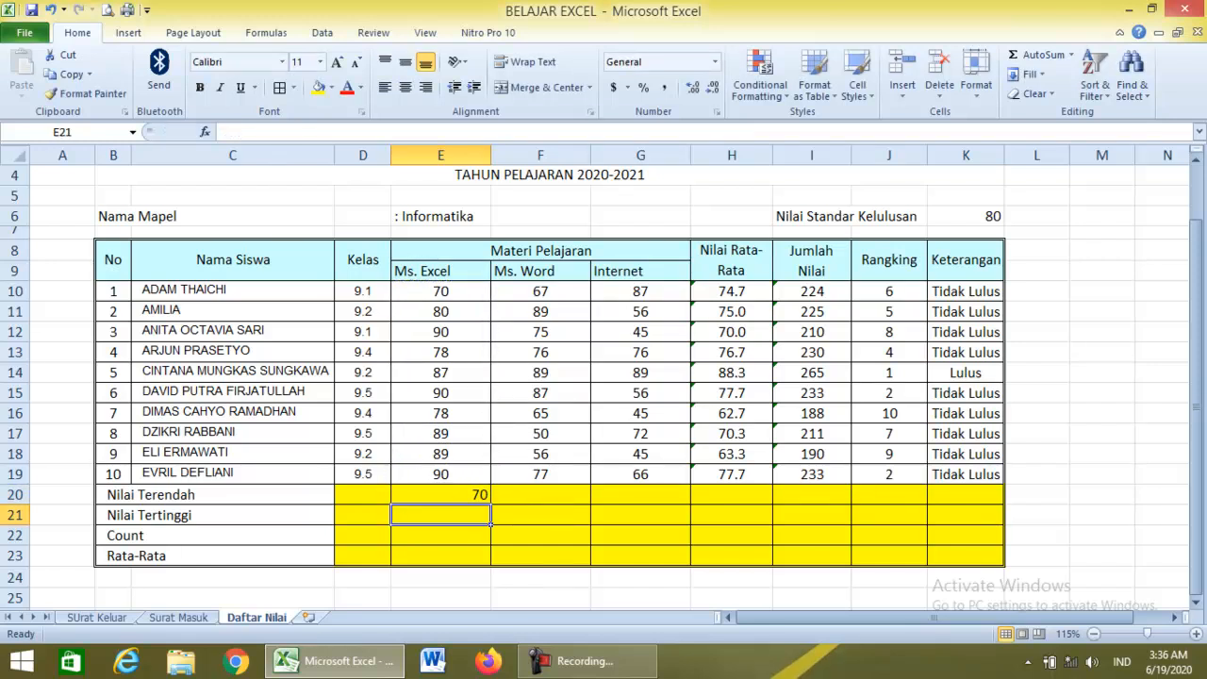
type("=")
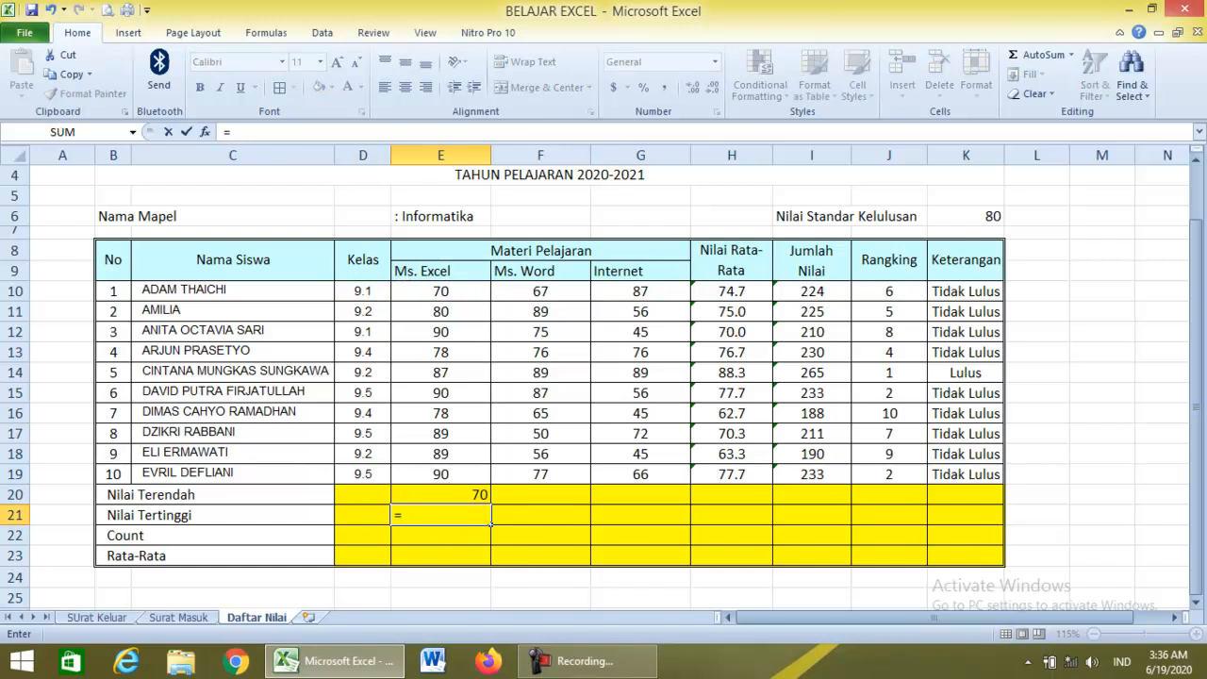
type("m")
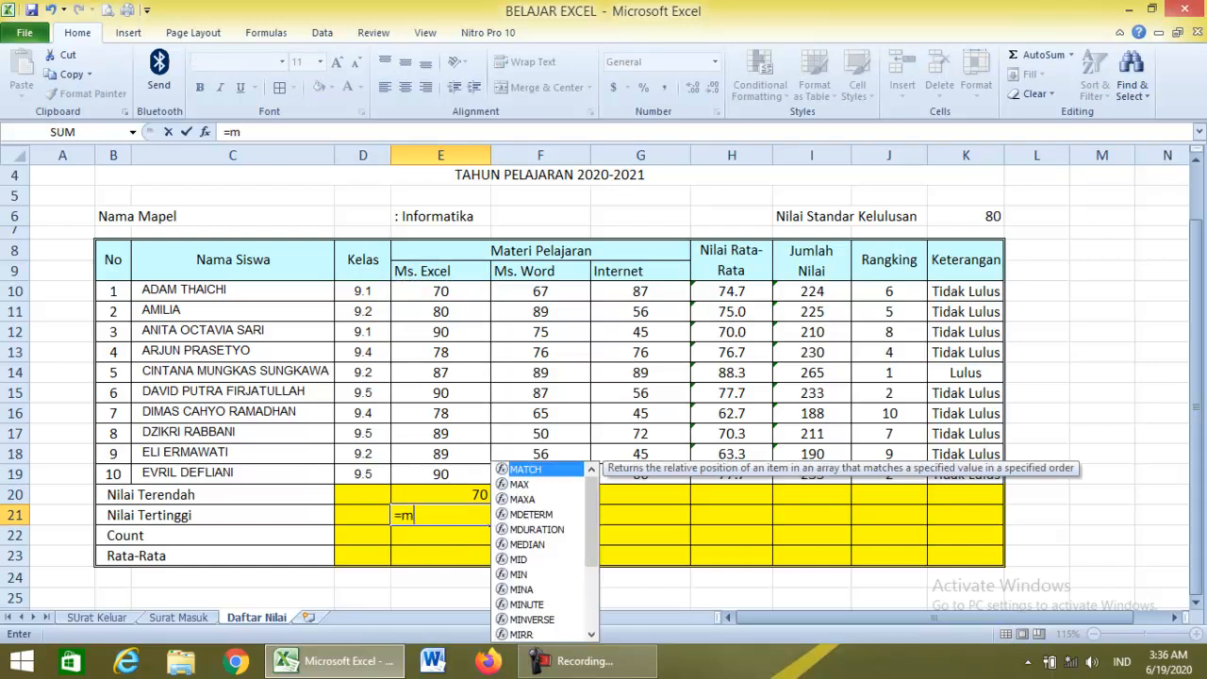
type("ax")
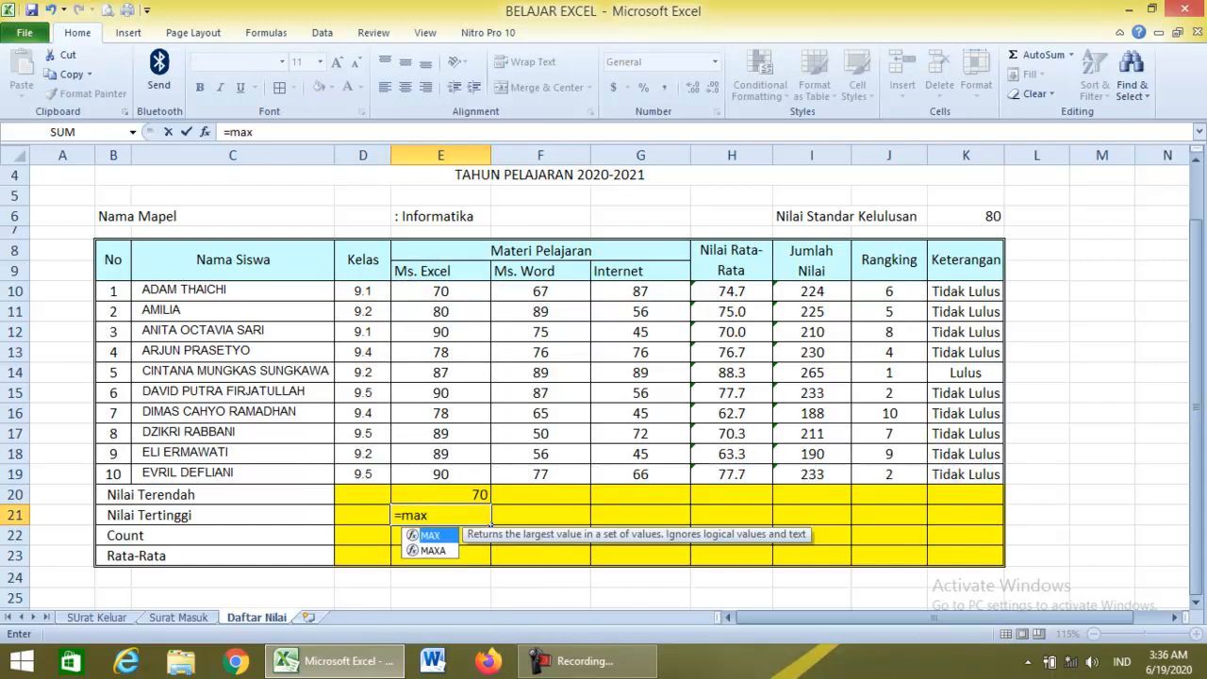
type("(")
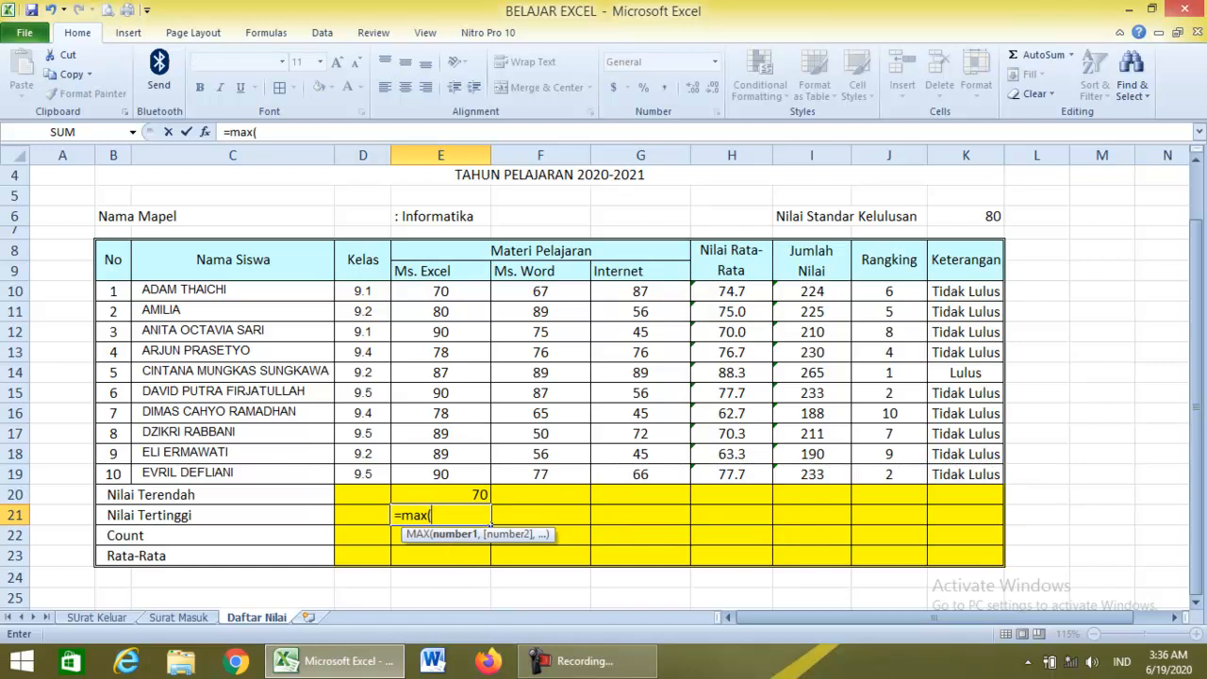
left_click_drag(442, 291, 488, 484)
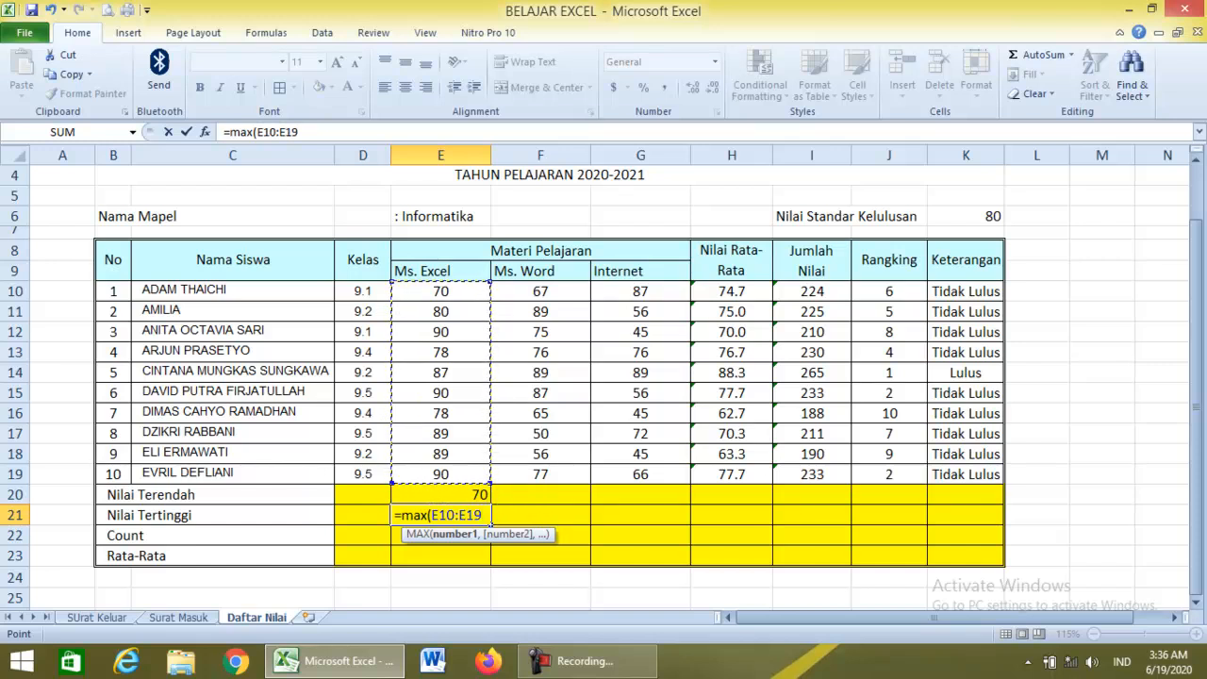
key("Return")
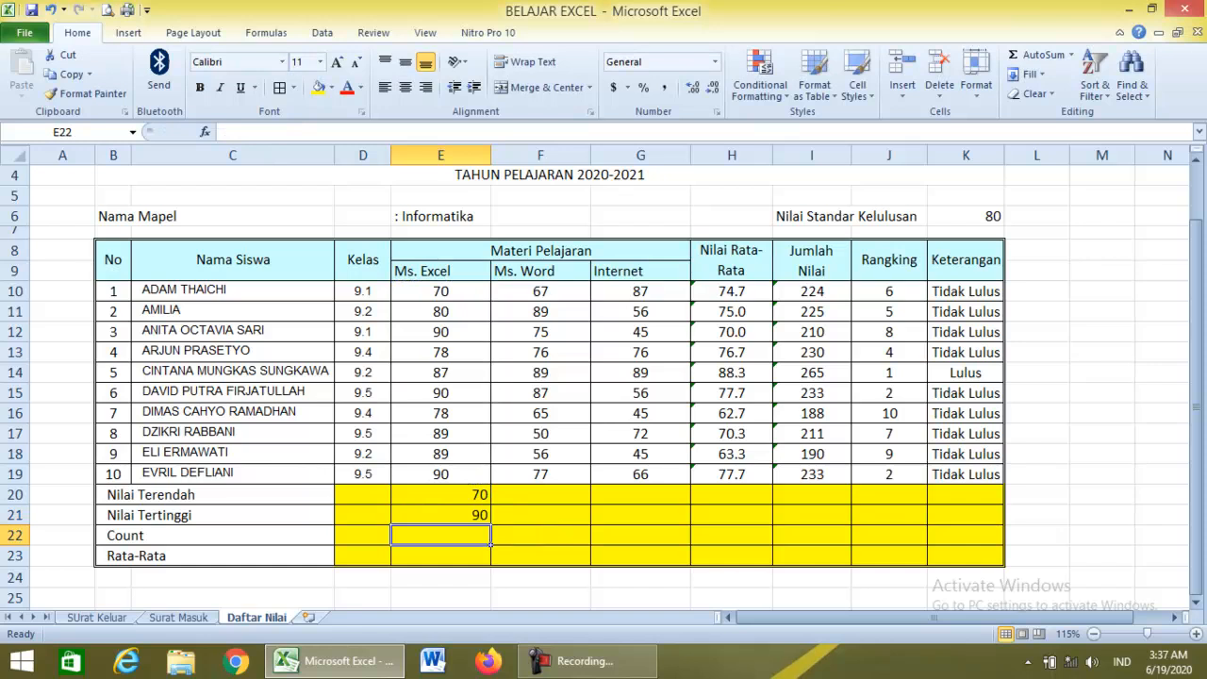
type("=")
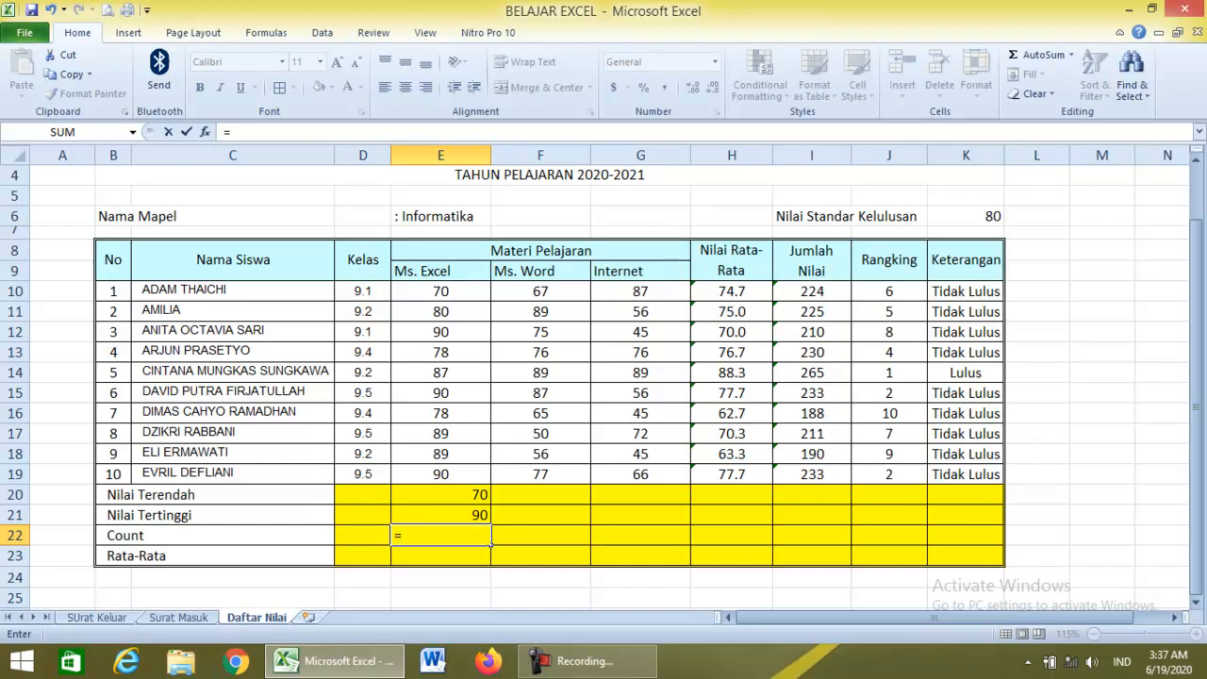
Enter =COUNT(E10:G19) in E22 to count all 30 scores.
type("(")
key("BackSpace")
type("cou")
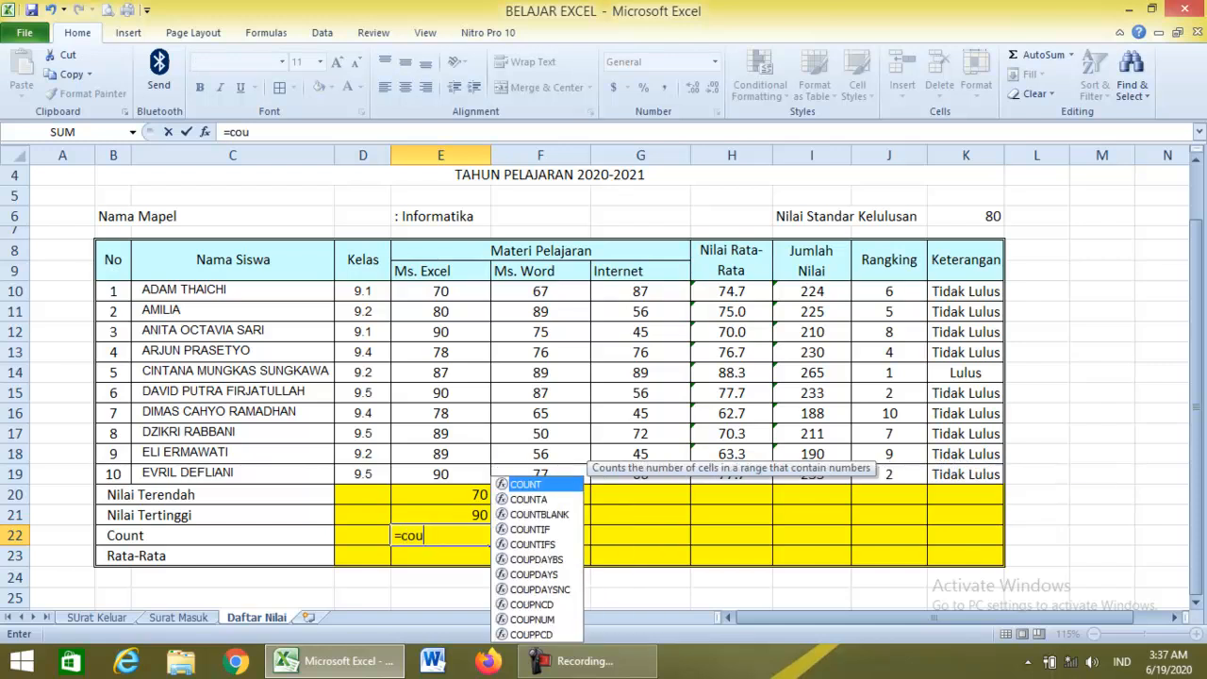
type("nt(")
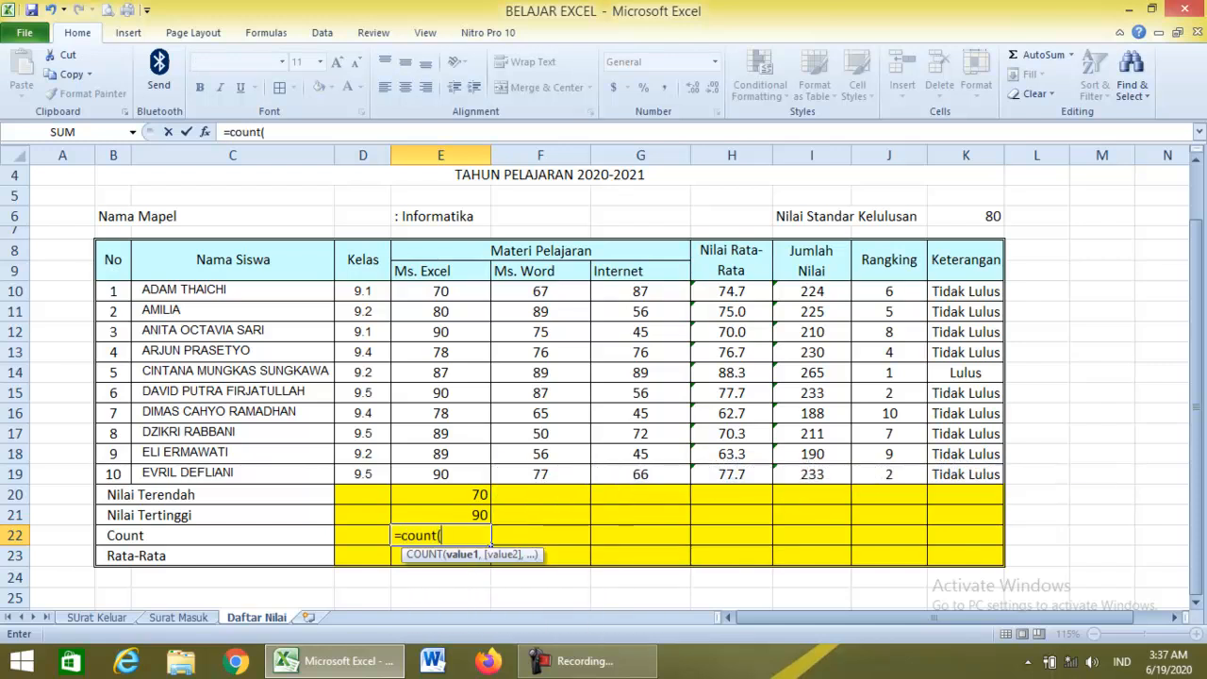
scroll(603, 377, "up", 1)
left_click_drag(429, 351, 689, 544)
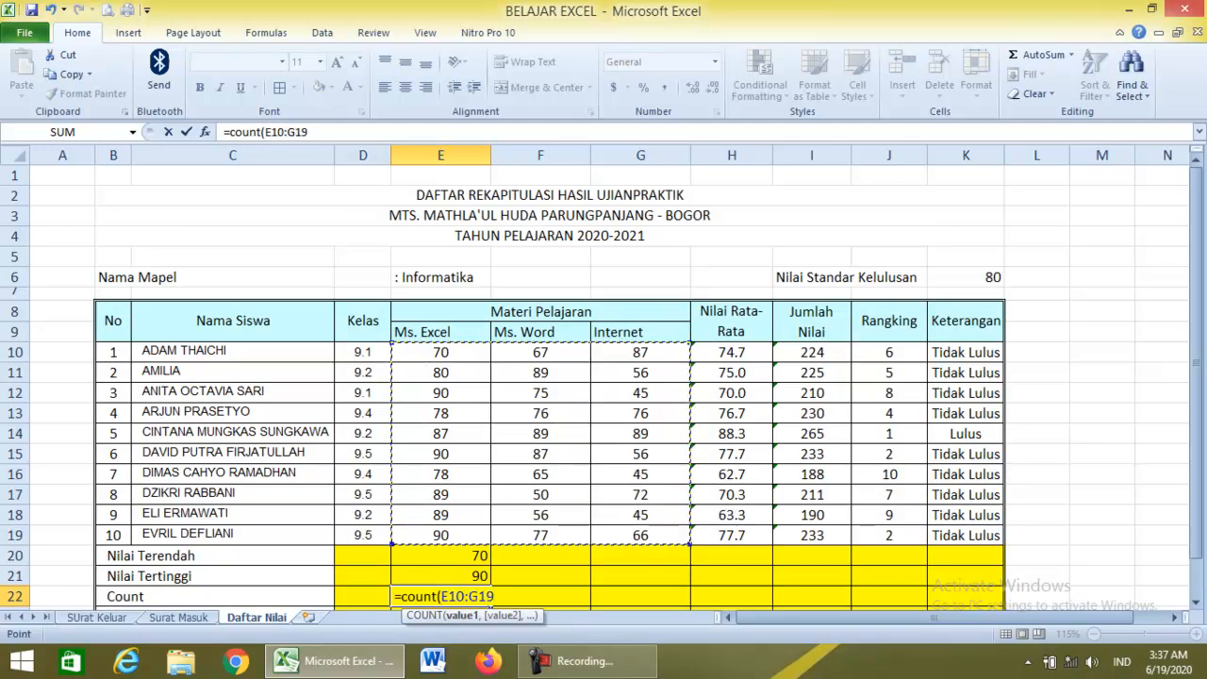
key("Return")
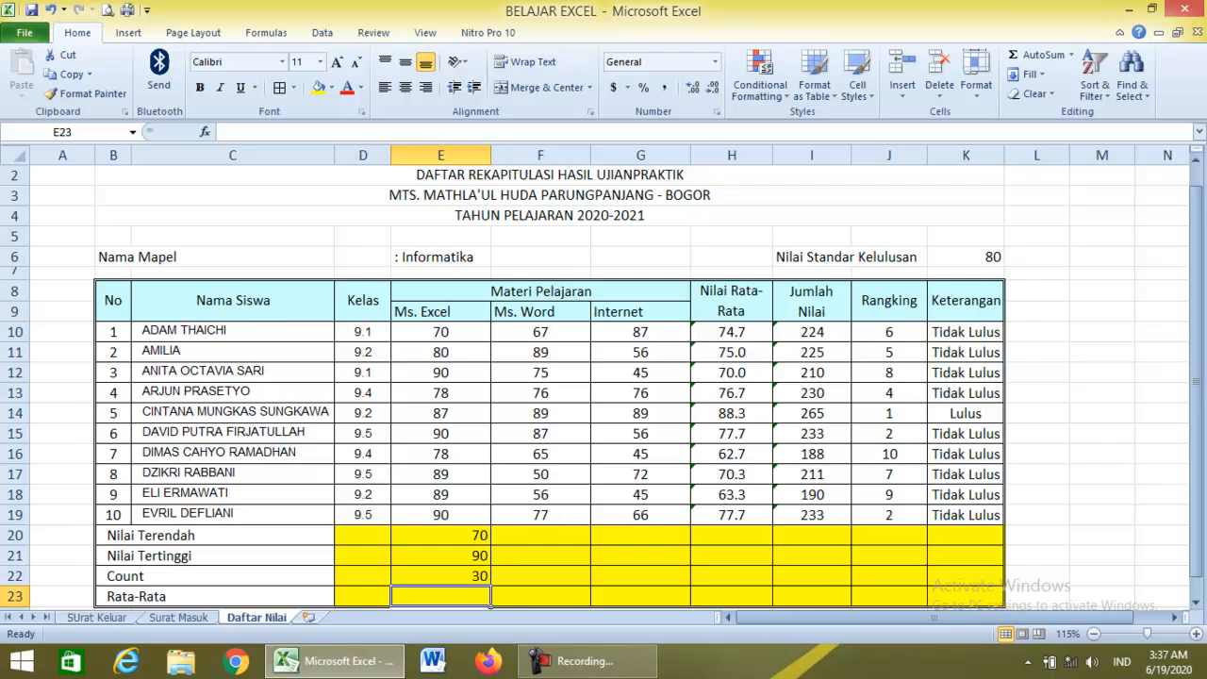
Enter =AVERAGE(E10:E19) in E23, giving the Ms. Excel average of 84.1.
scroll(604, 378, "down", 1)
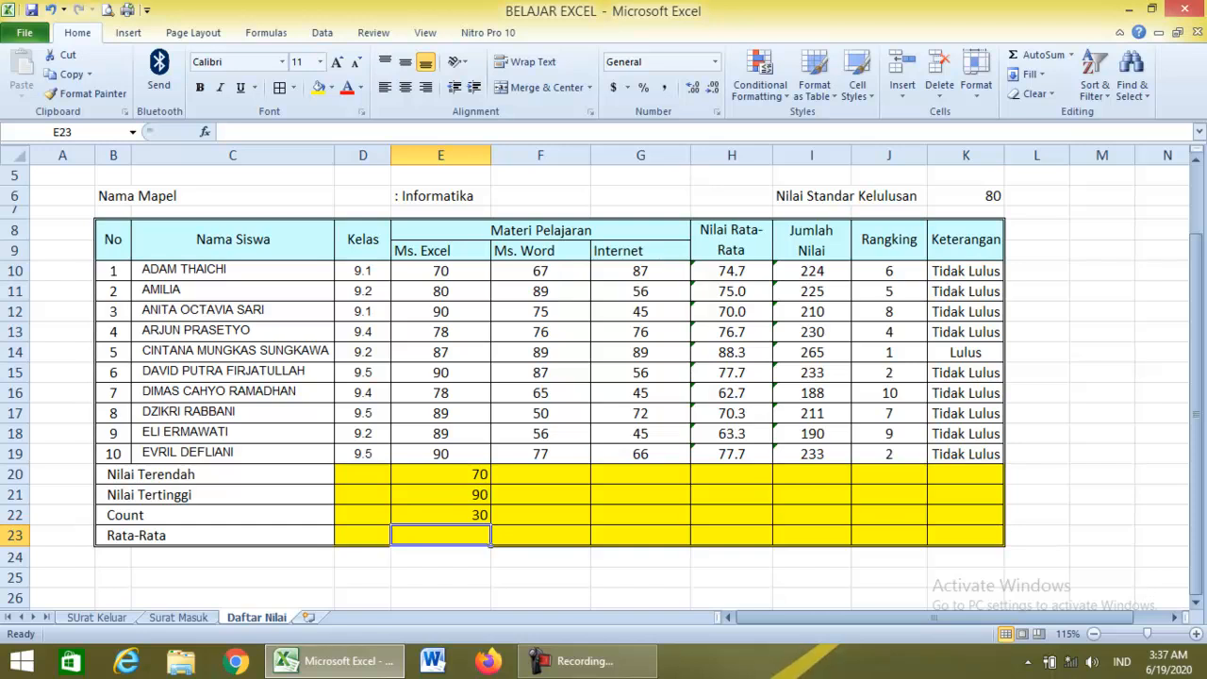
type("=av")
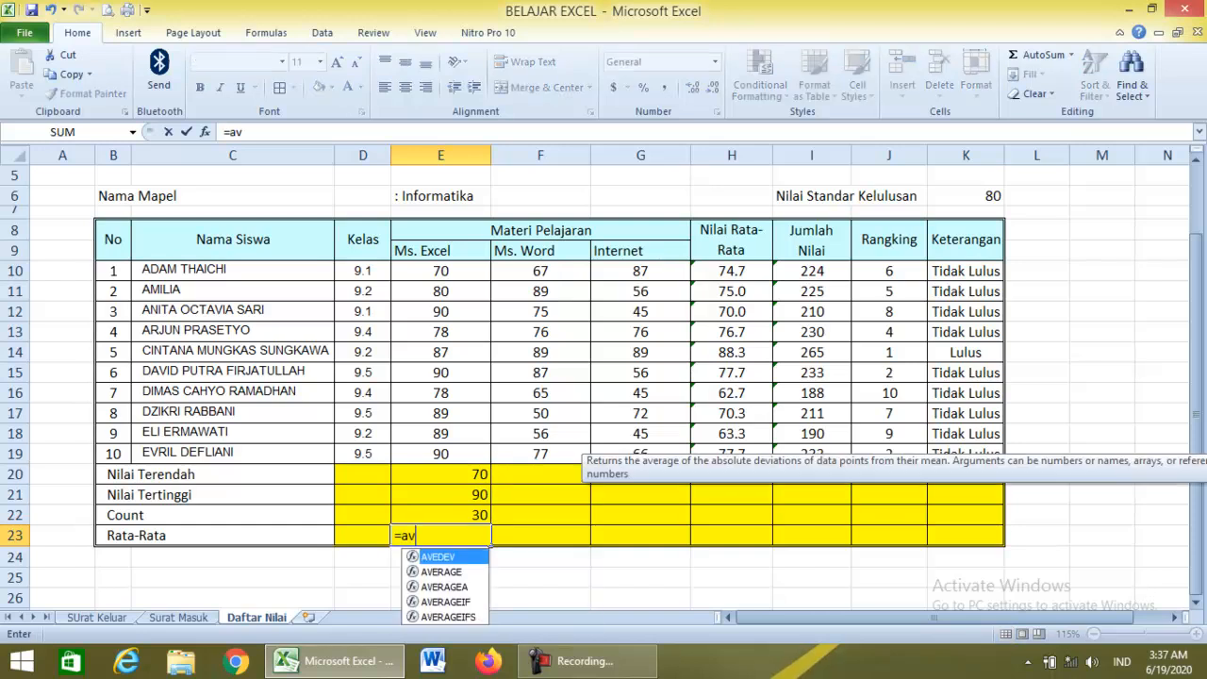
type("erage")
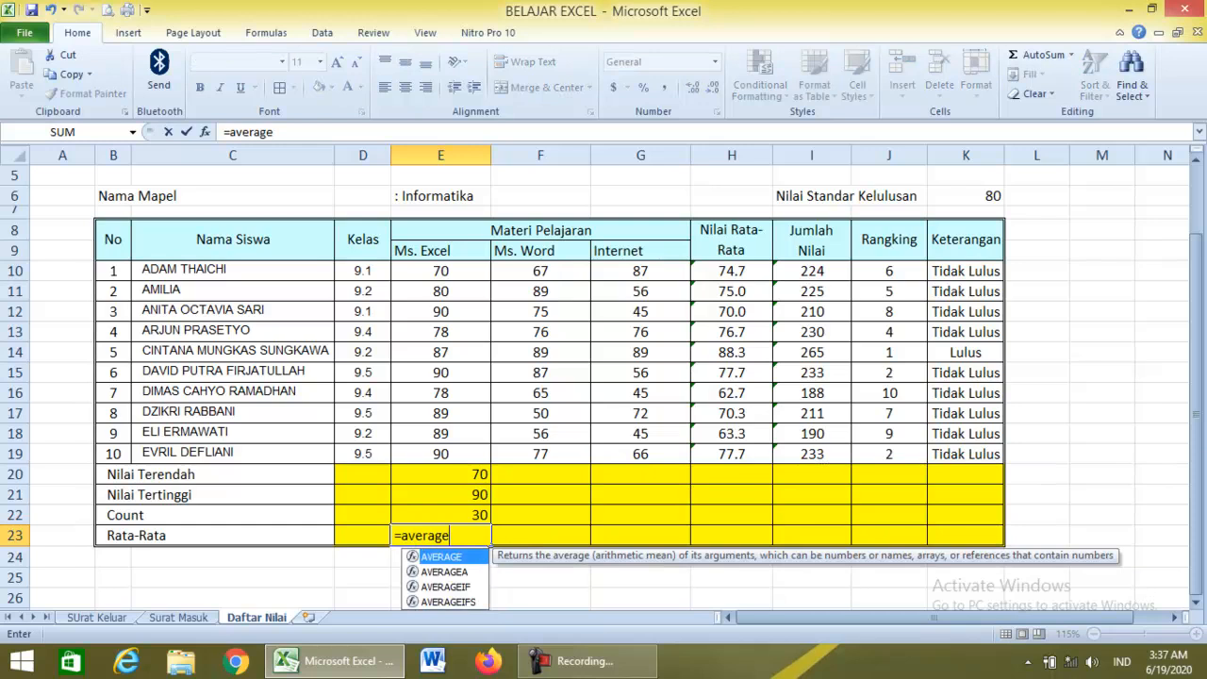
type("(")
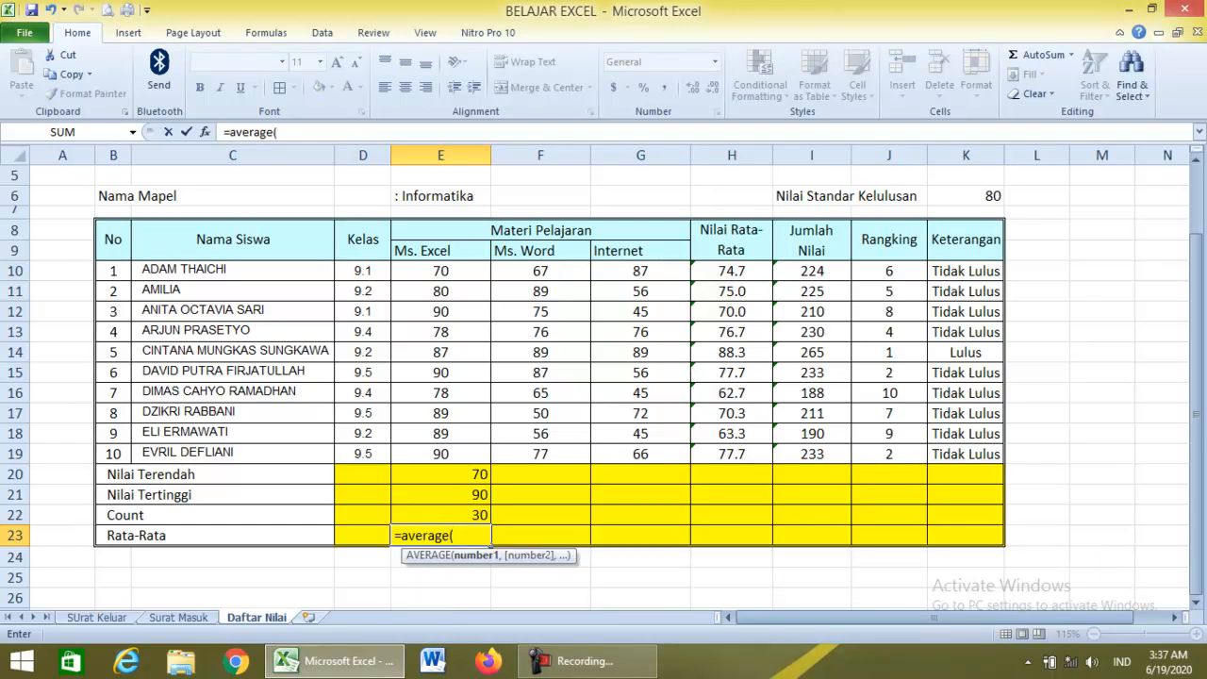
left_click_drag(440, 271, 476, 455)
key("Return")
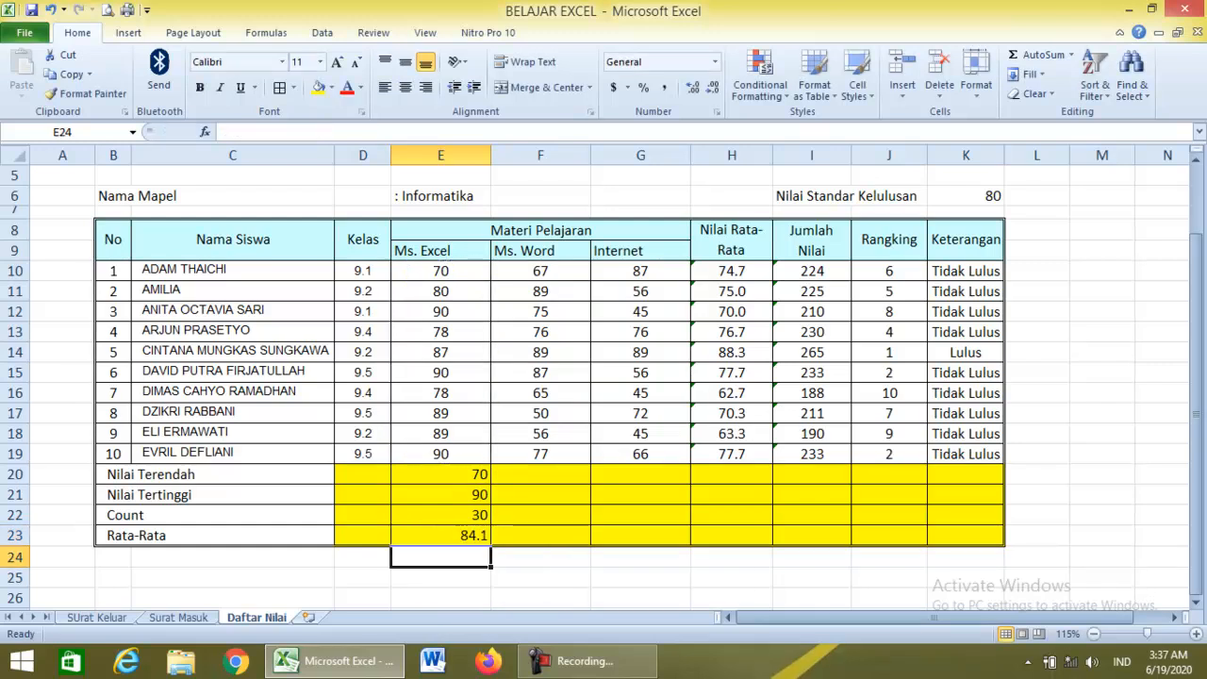
Centre the four summary values in E20:E23.
left_click(540, 577)
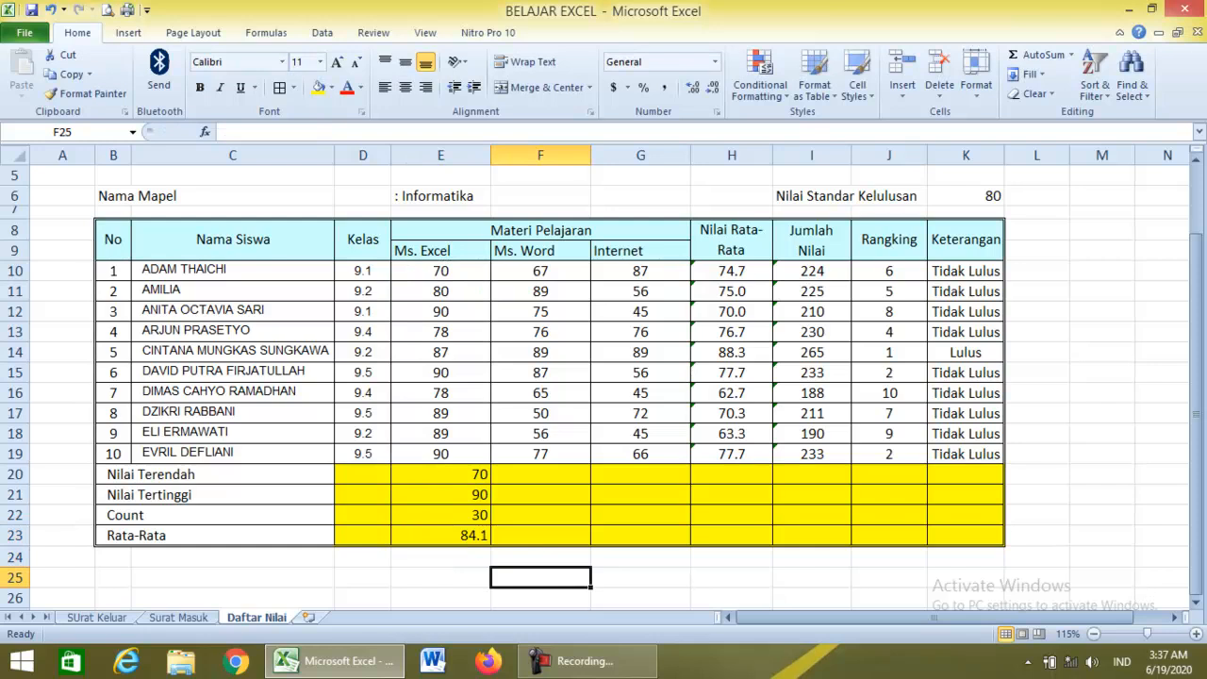
left_click_drag(440, 474, 440, 534)
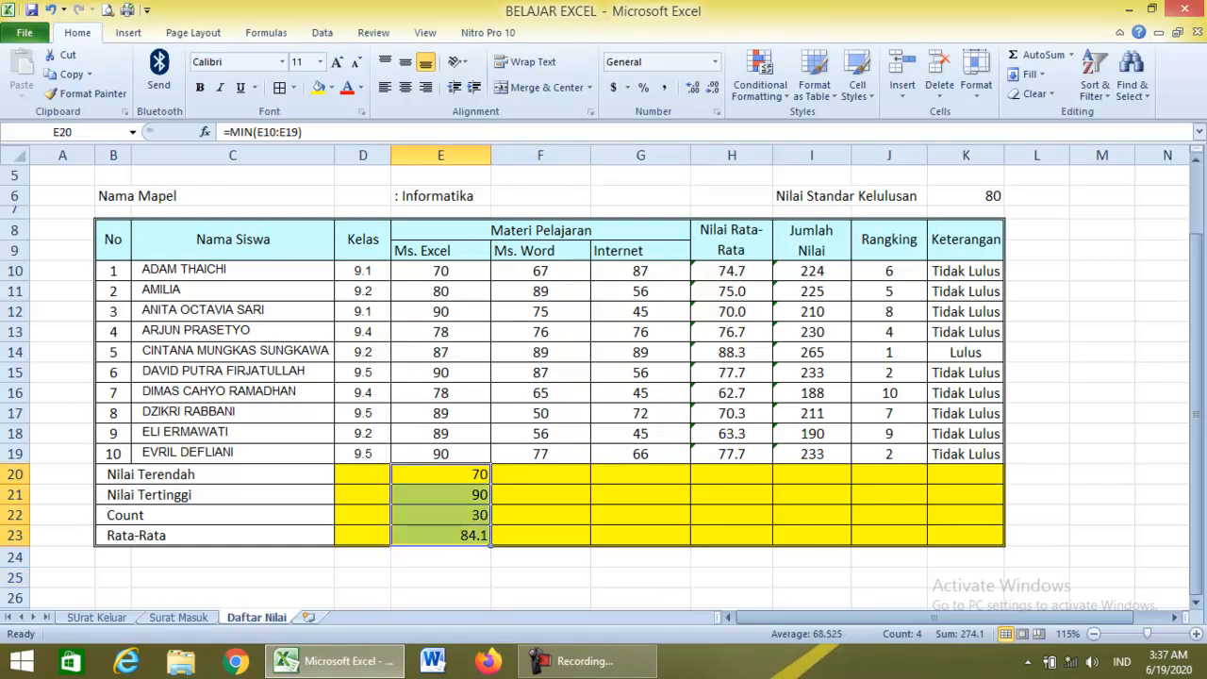
left_click(405, 88)
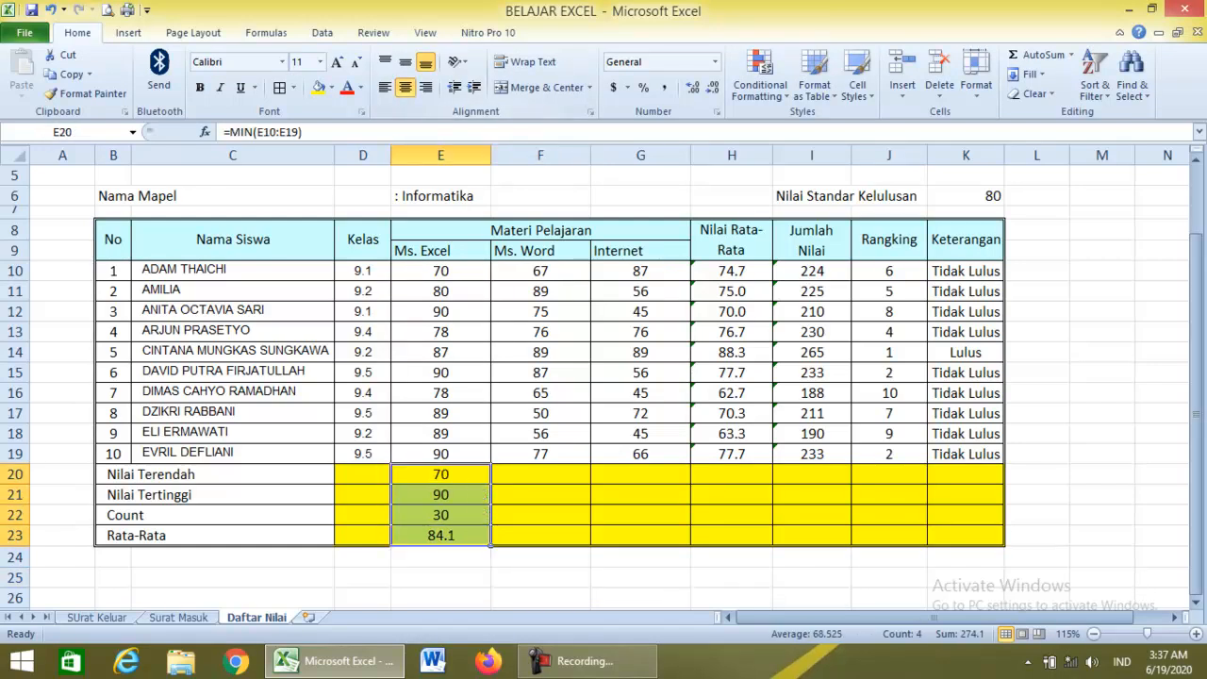
Copy the minimum, maximum, count and average formulas across rows 20–23 through column I.
left_click(441, 474)
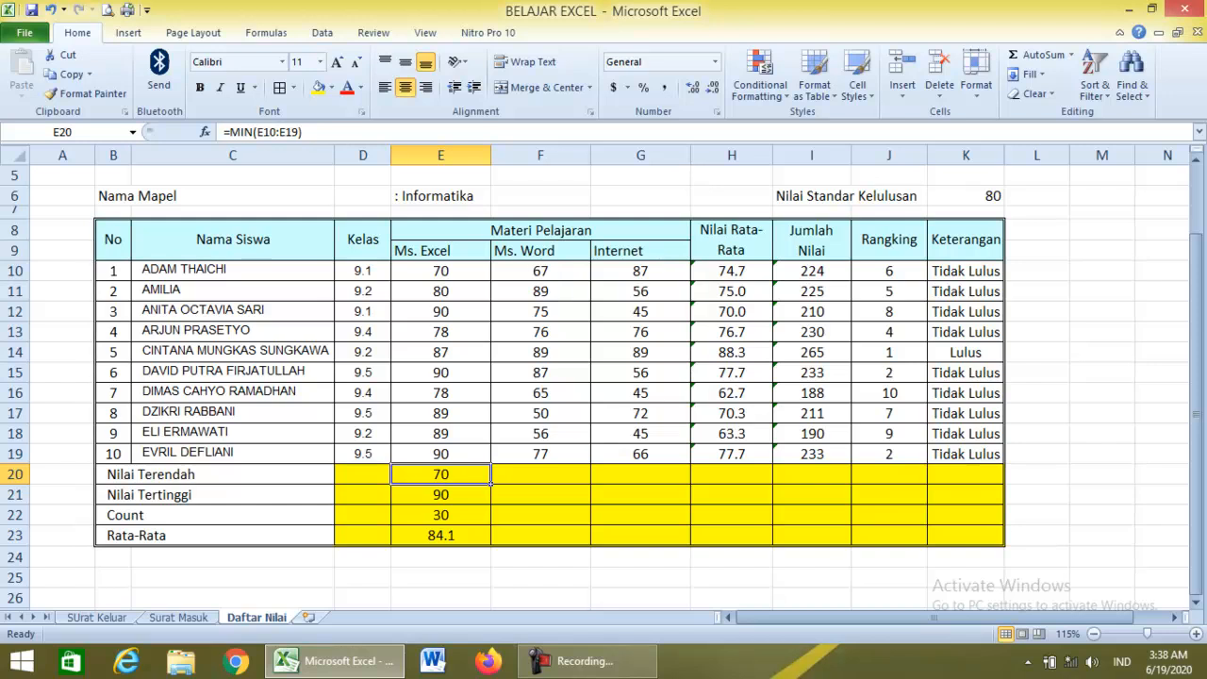
left_click_drag(490, 483, 834, 482)
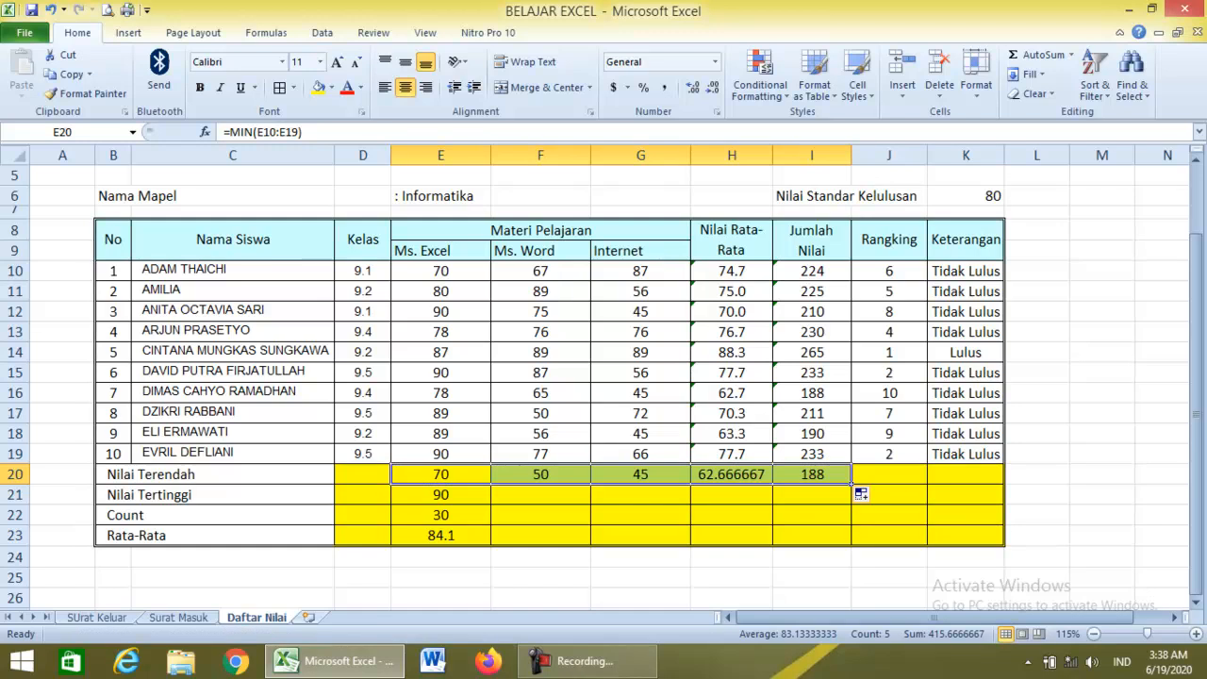
left_click(440, 495)
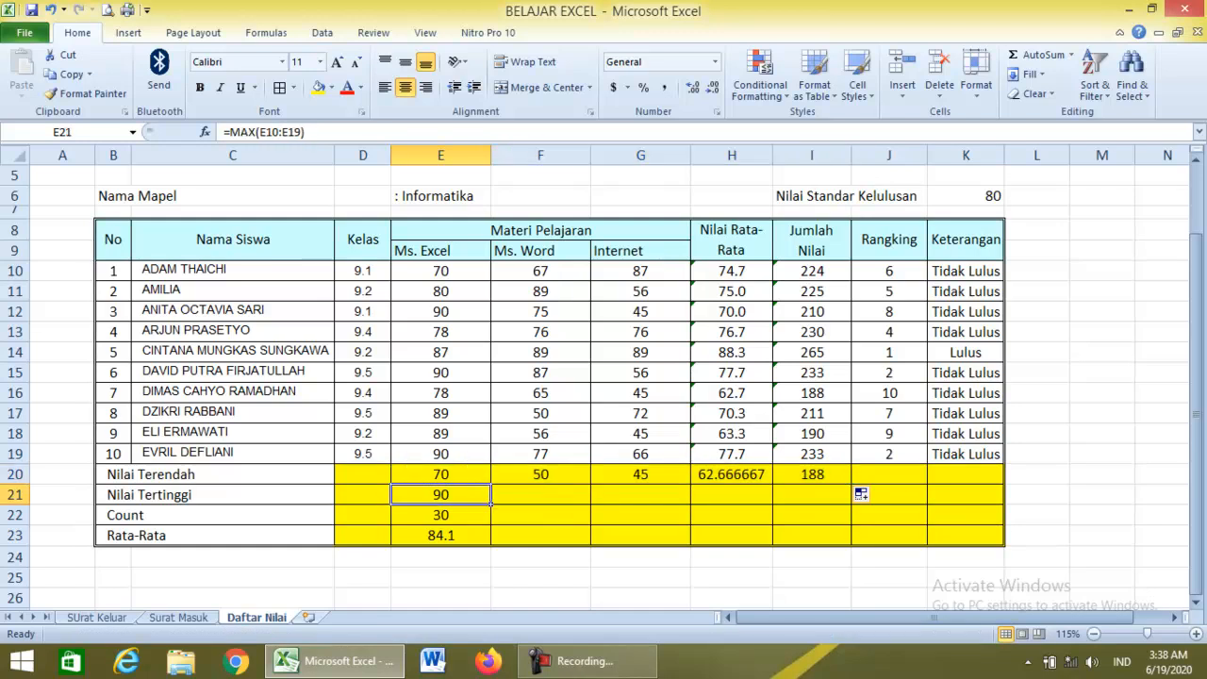
left_click_drag(490, 504, 818, 499)
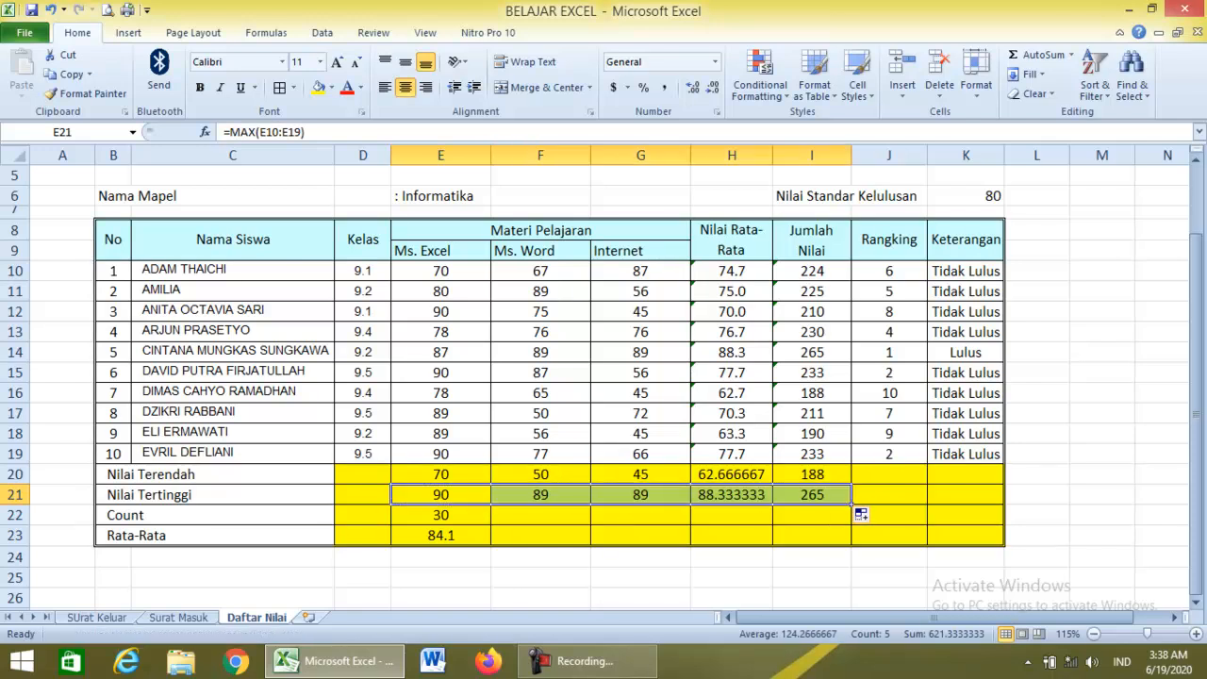
left_click(441, 516)
left_click_drag(490, 524, 812, 517)
left_click(441, 534)
left_click_drag(490, 545, 830, 537)
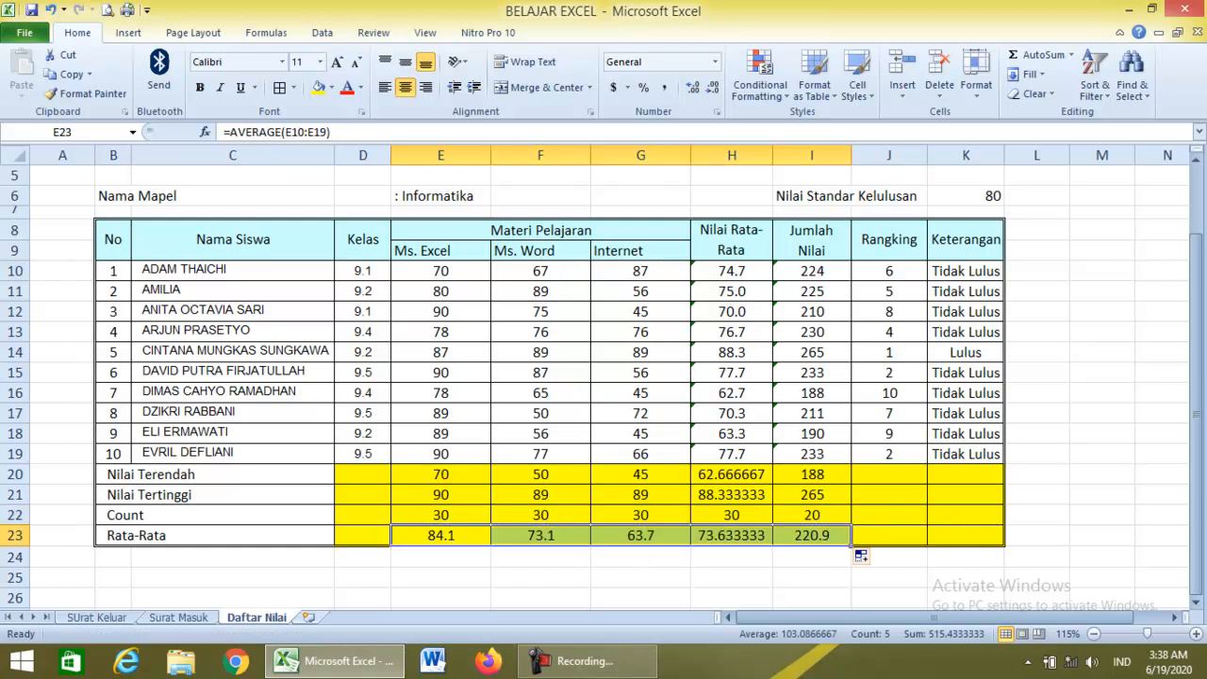
Merge the empty J20:K23 block into one centred cell.
left_click_drag(888, 474, 966, 556)
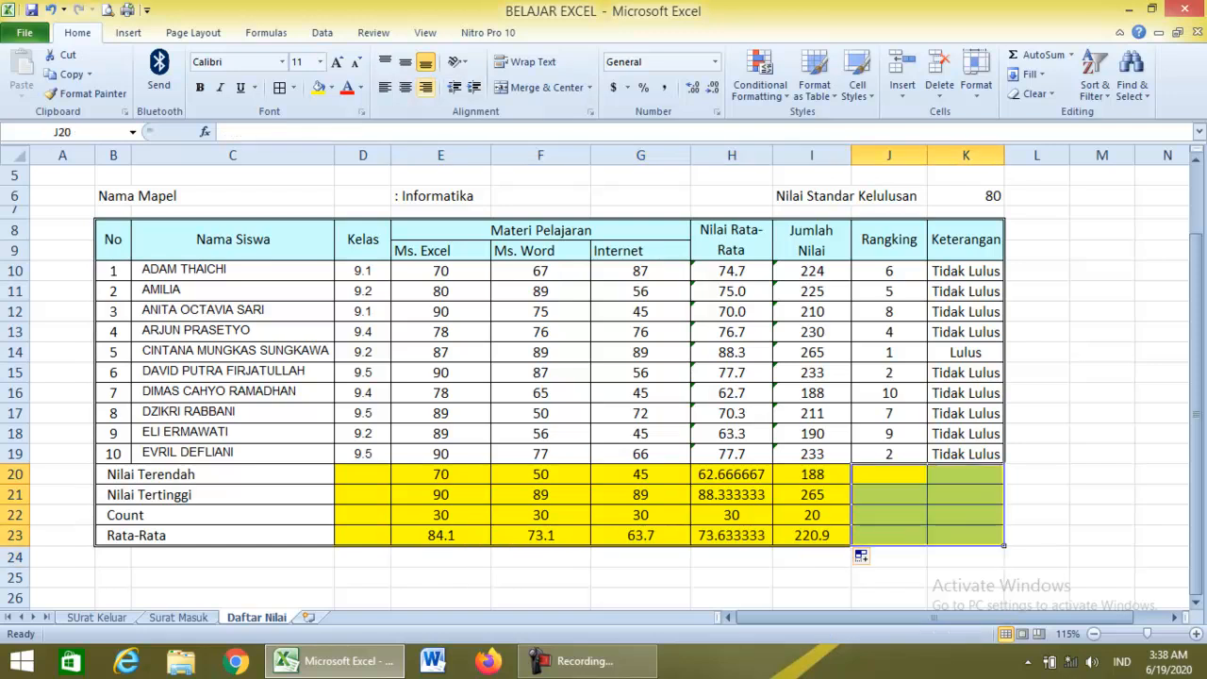
left_click(539, 86)
left_click(640, 495)
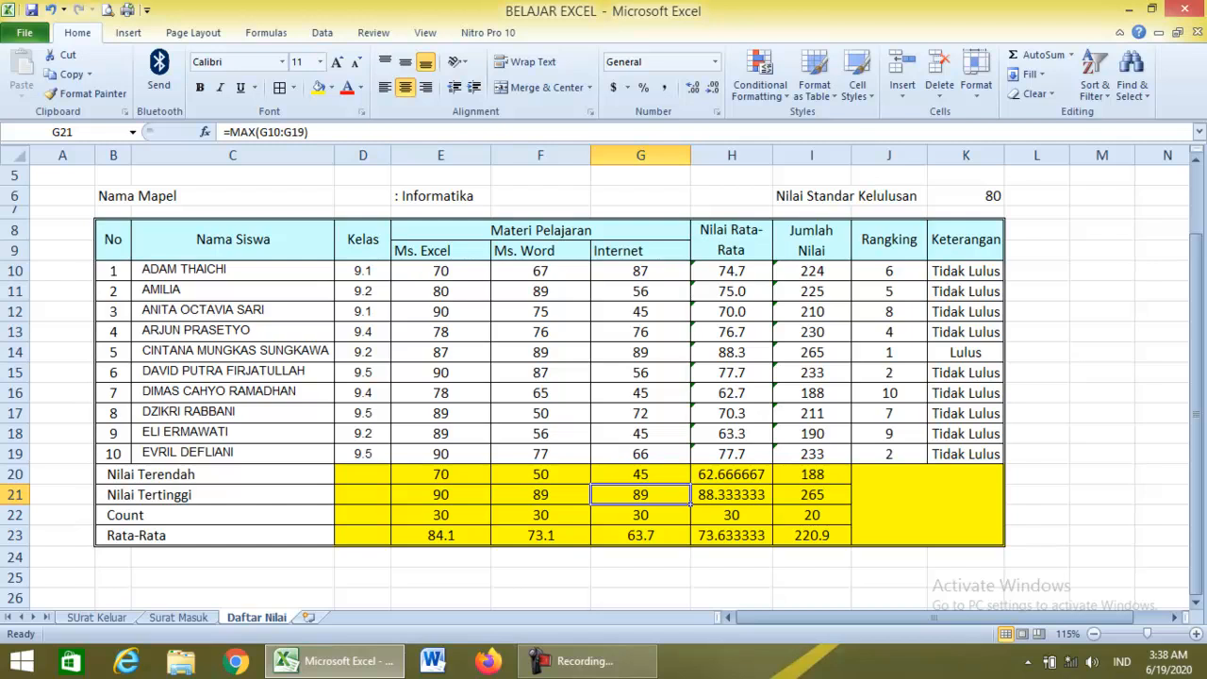
left_click_drag(440, 270, 691, 464)
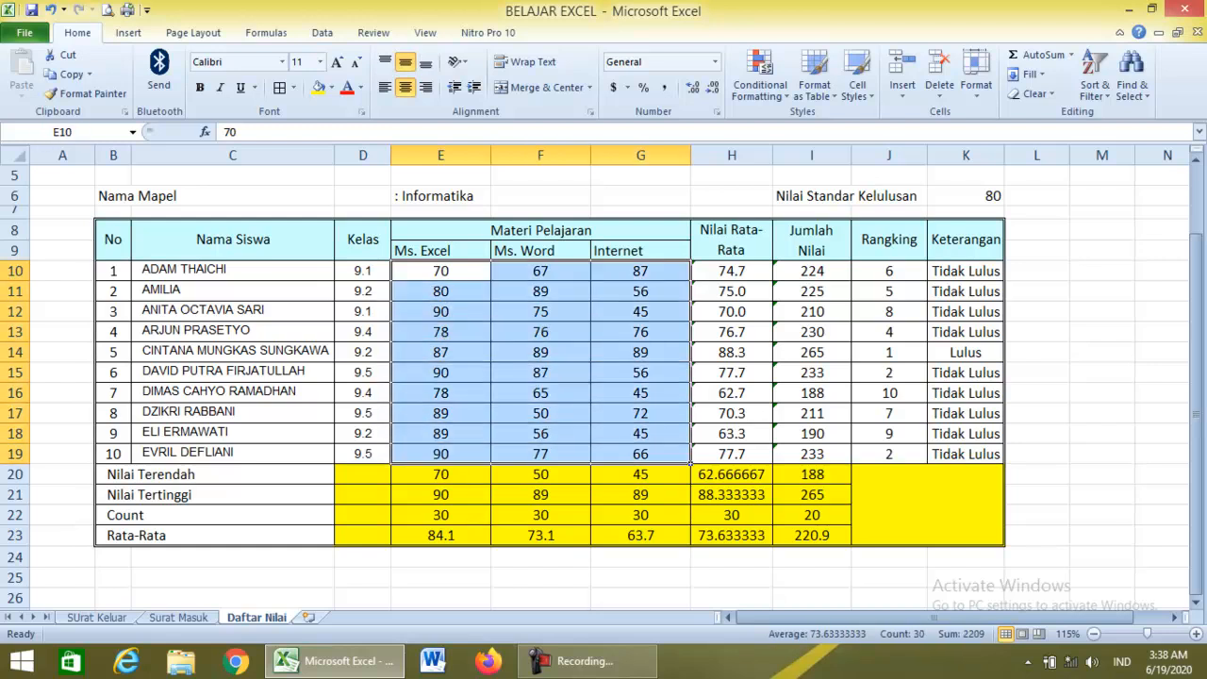
Start a new conditional formatting rule of type 'Format only cells that contain' for the scores.
left_click(760, 86)
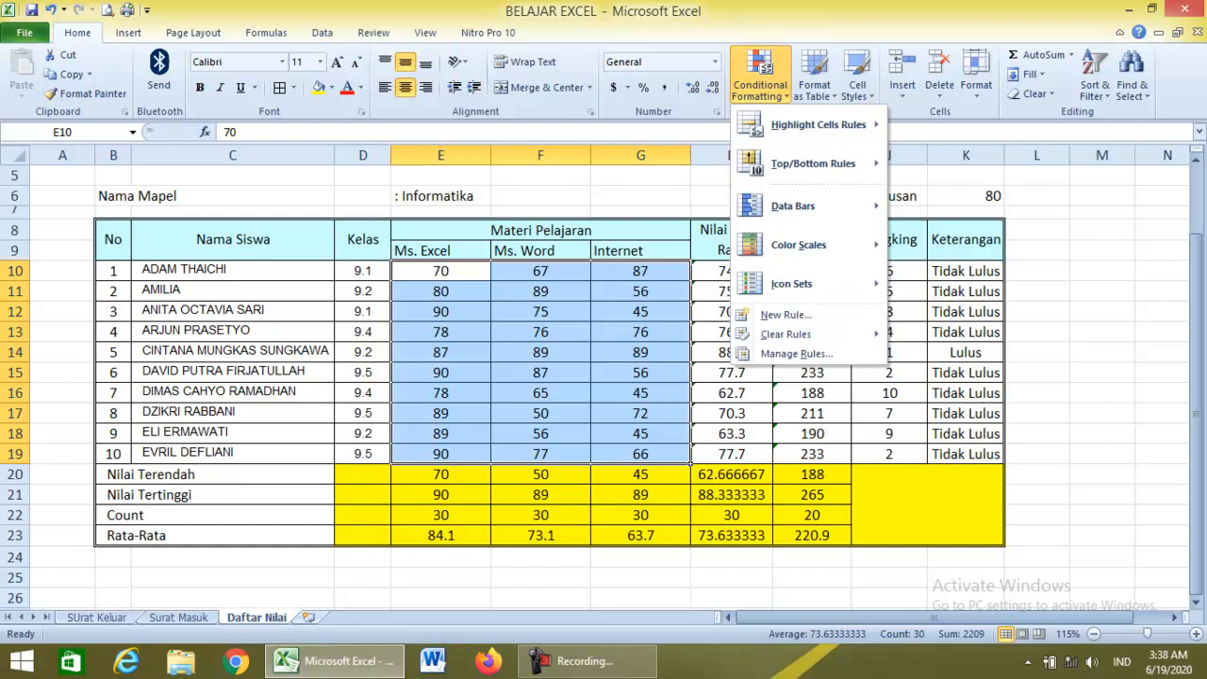
key("Return")
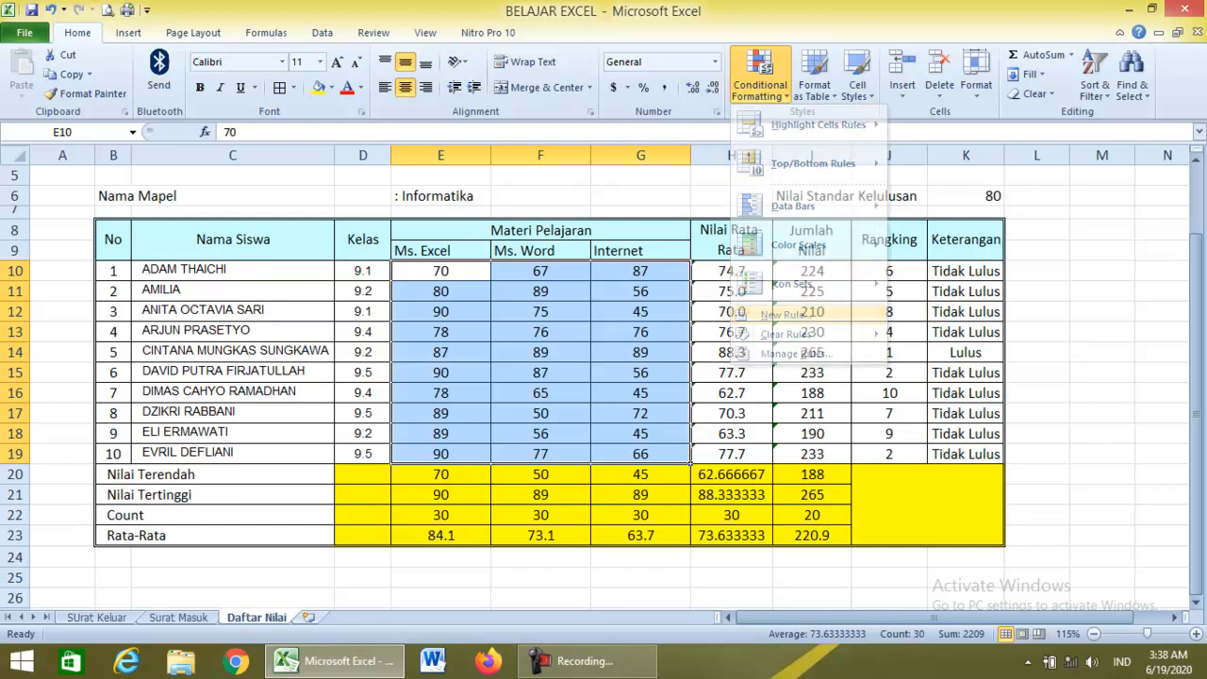
left_click_drag(815, 196, 940, 250)
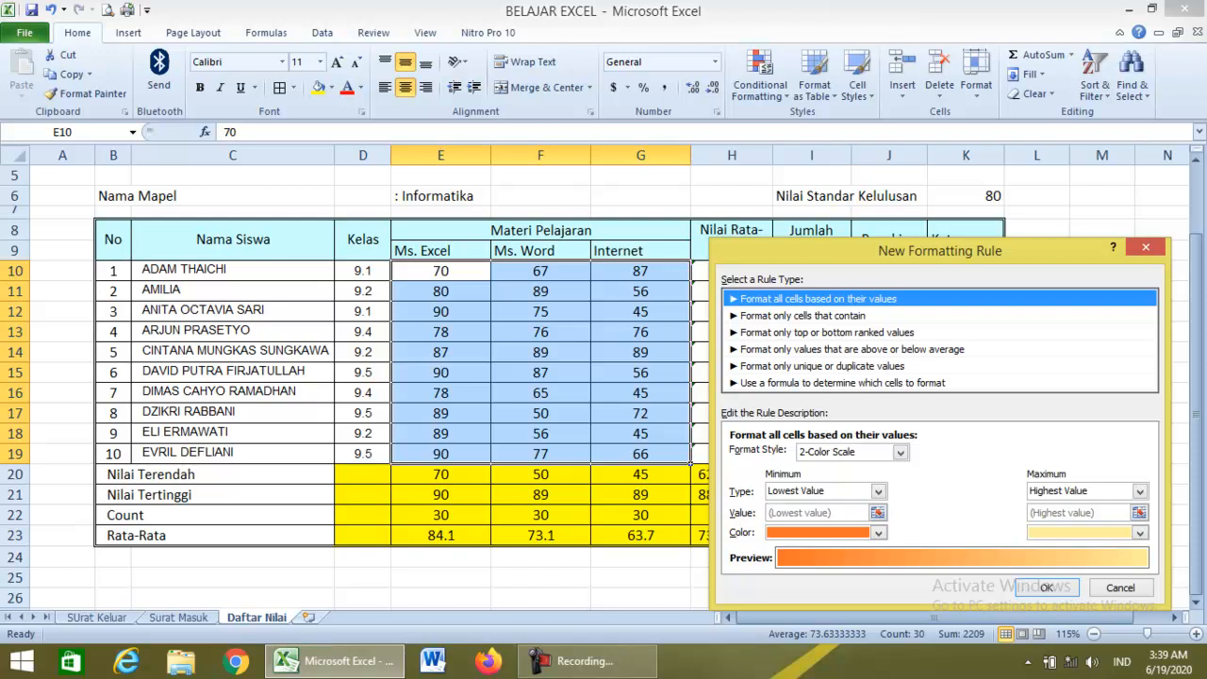
left_click(1145, 247)
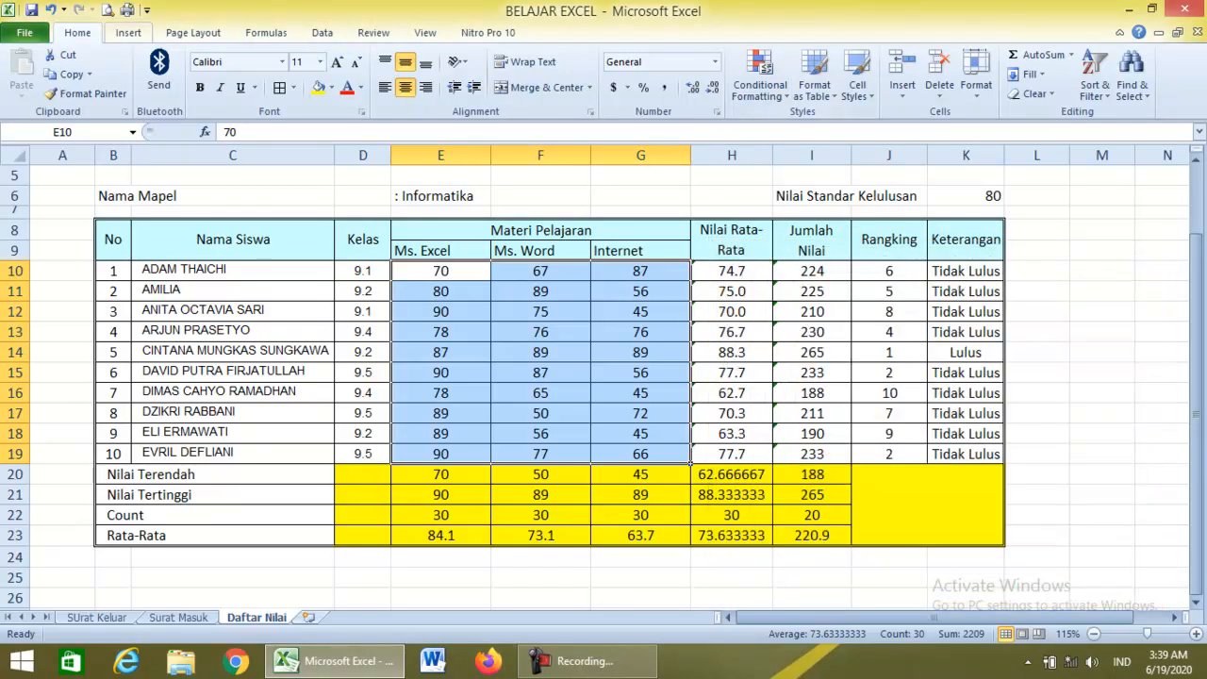
left_click(759, 83)
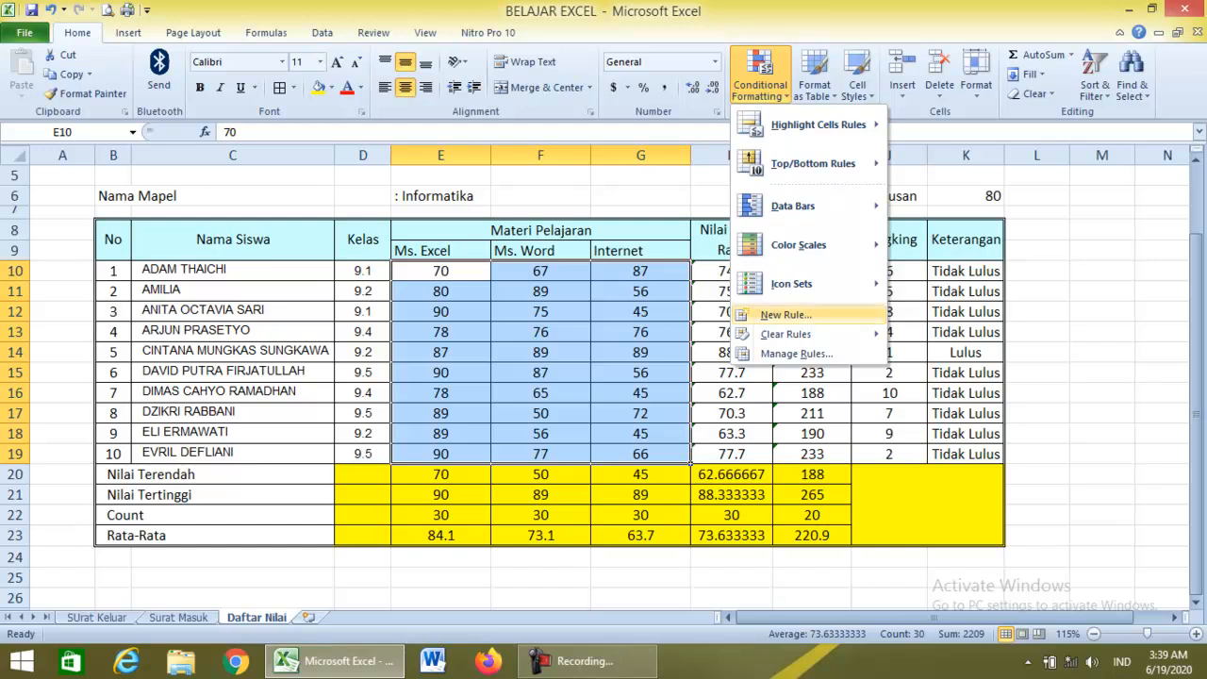
left_click(786, 315)
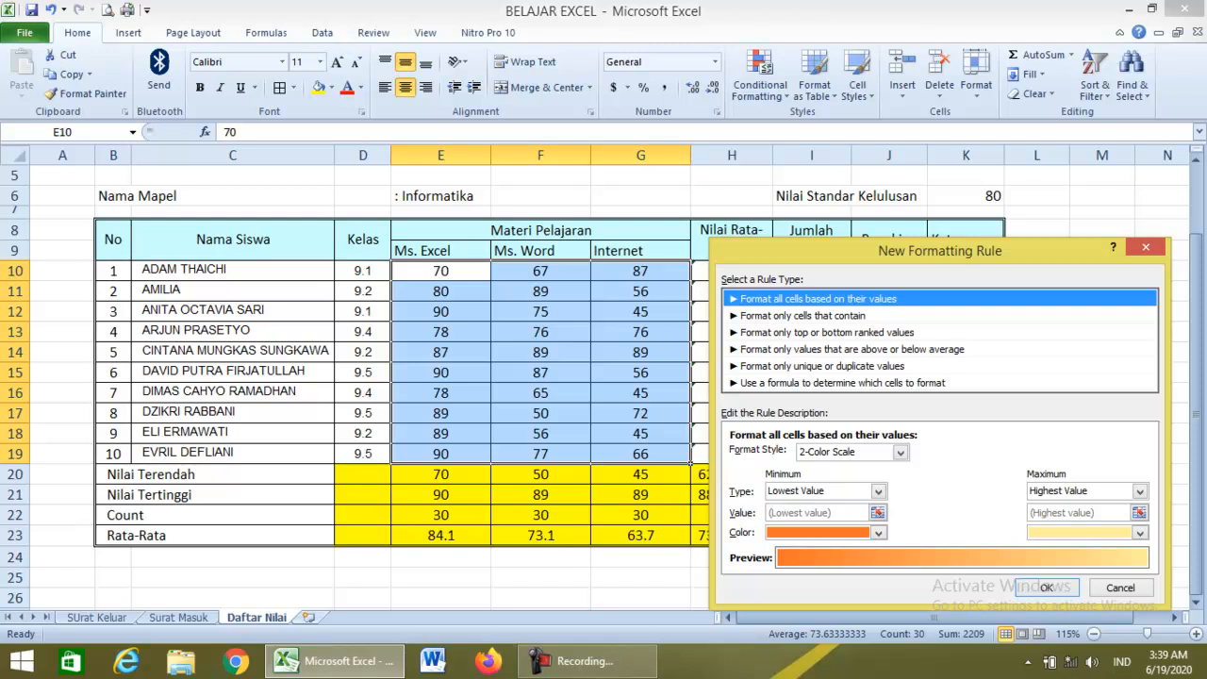
left_click(802, 316)
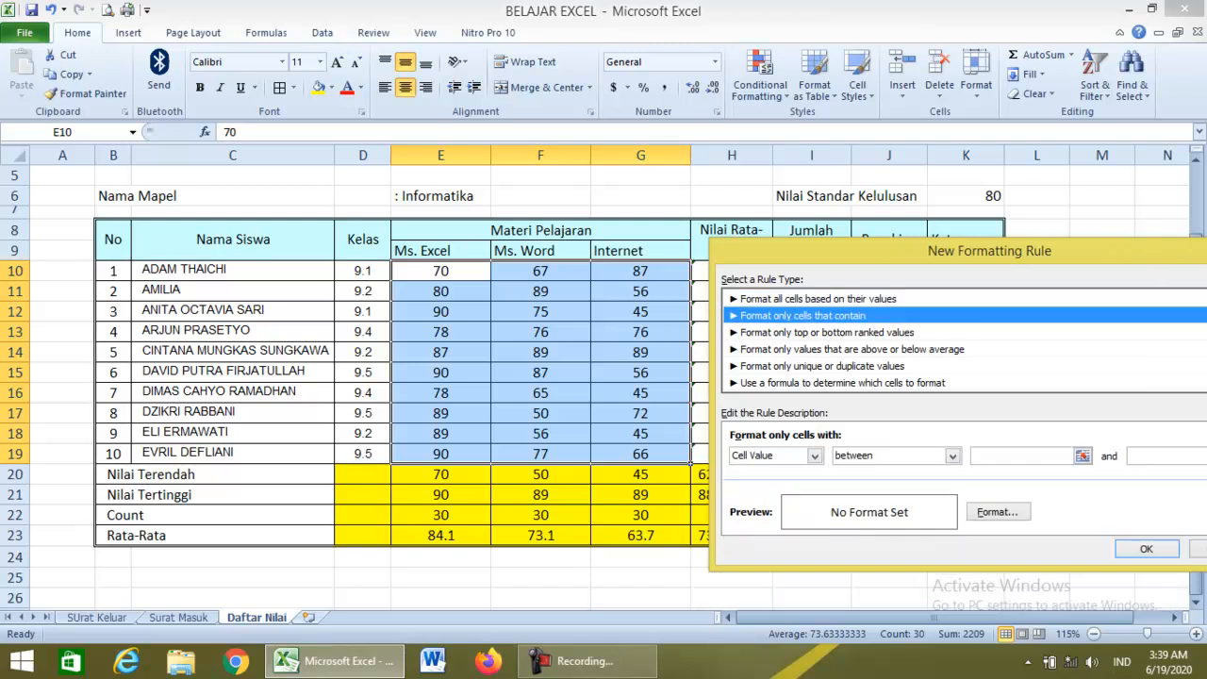
Apply a rule giving cell values less than 80 a red fill.
left_click(815, 455)
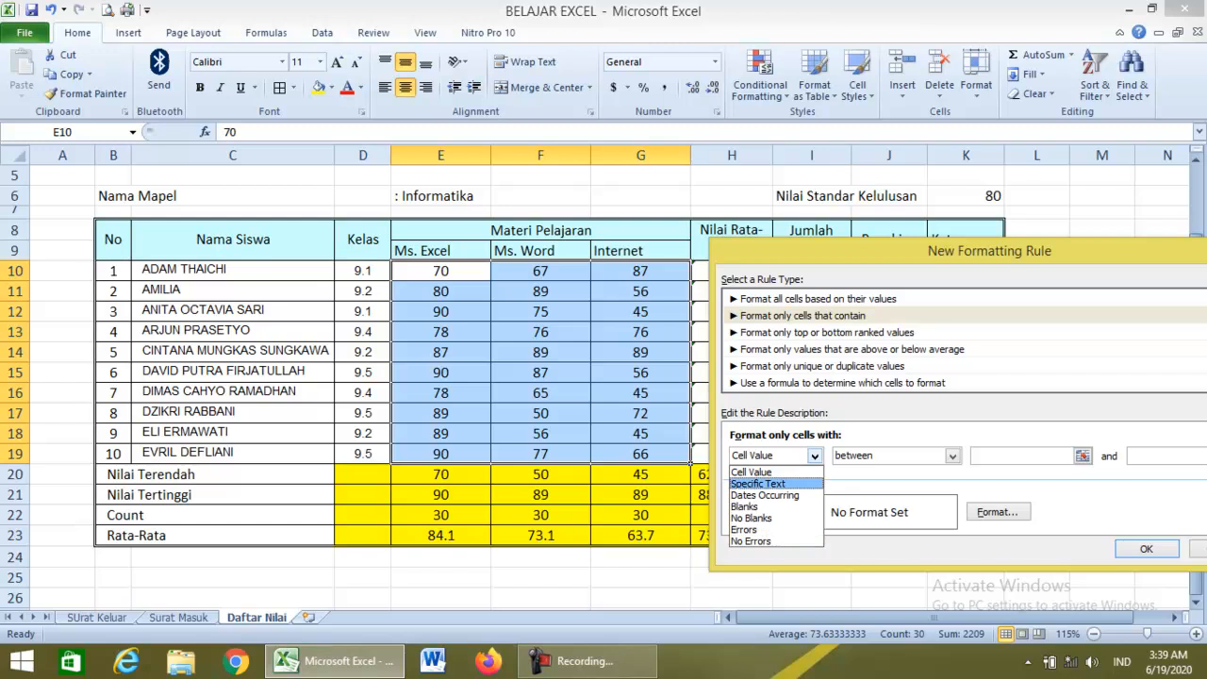
left_click(754, 472)
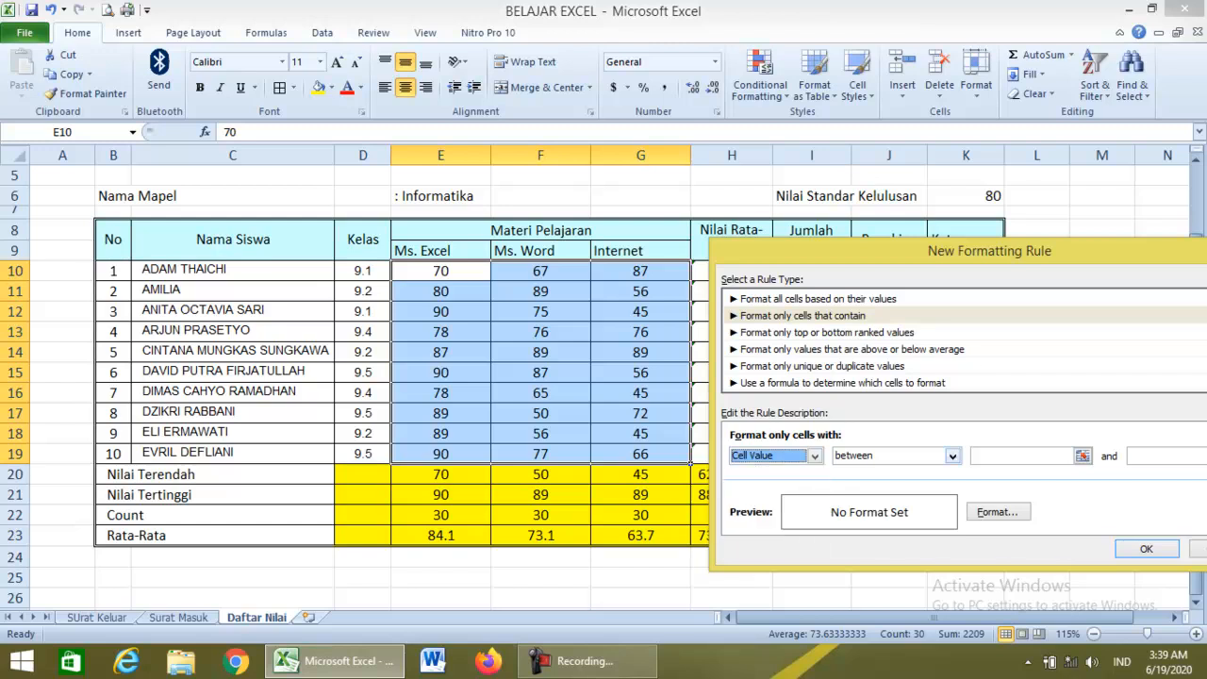
left_click(952, 455)
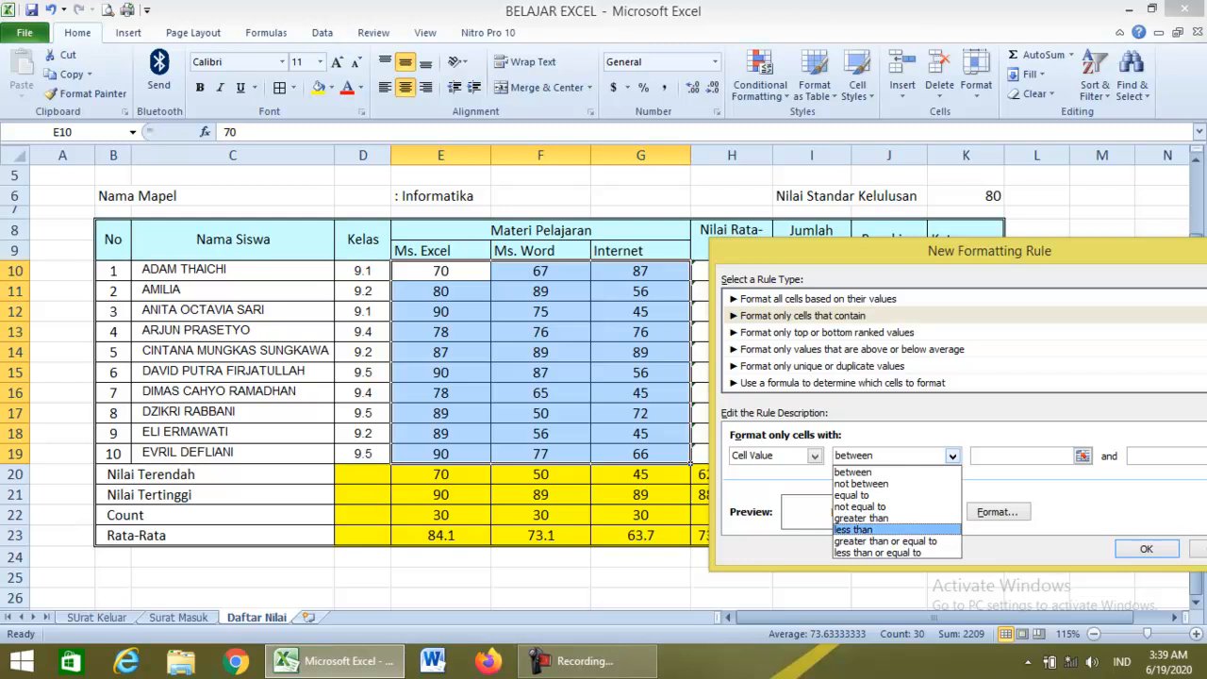
key("Return")
key("Tab")
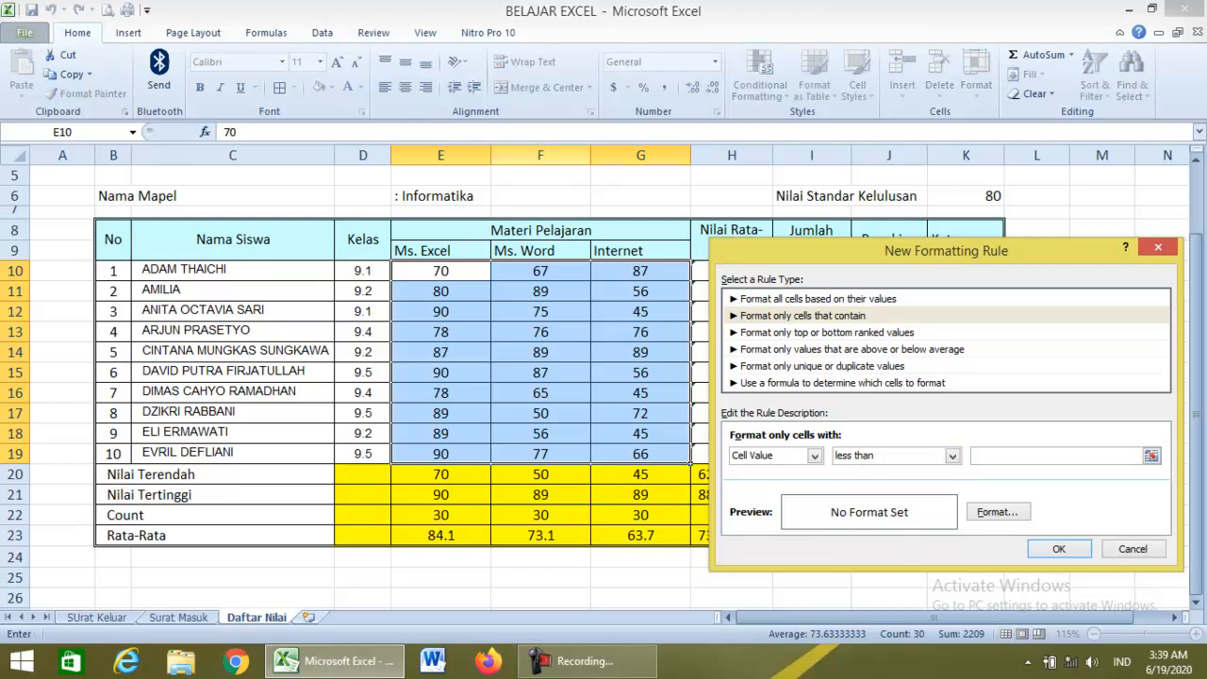
type("80")
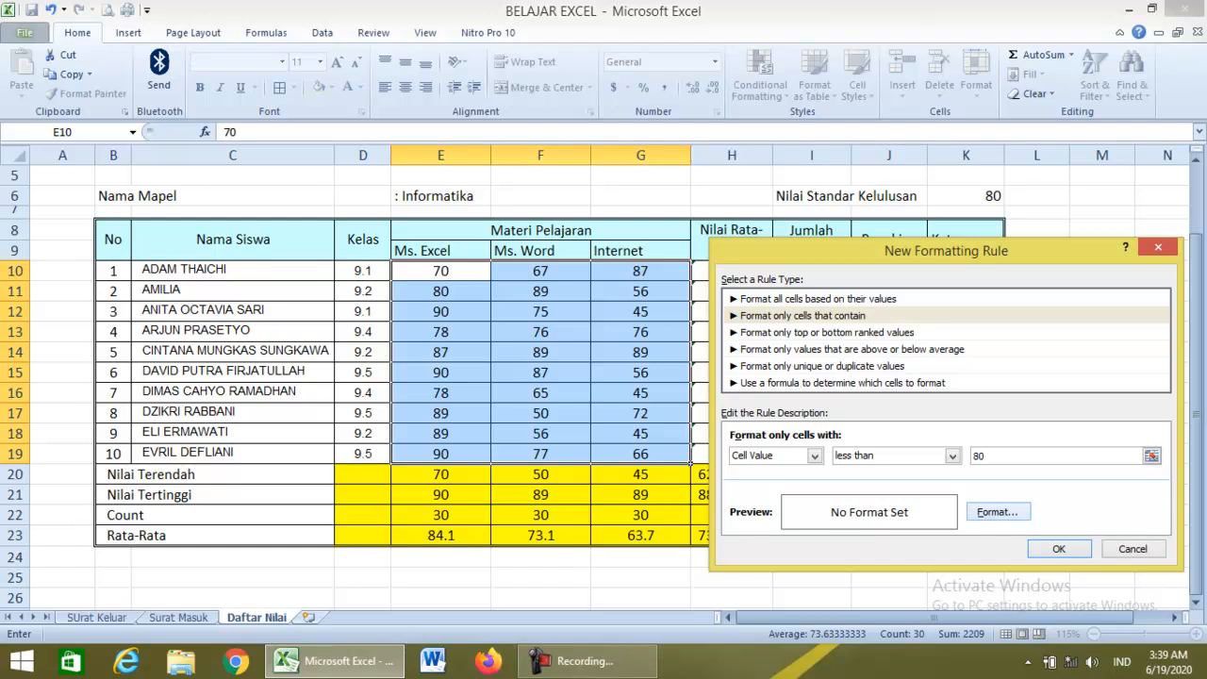
left_click(997, 512)
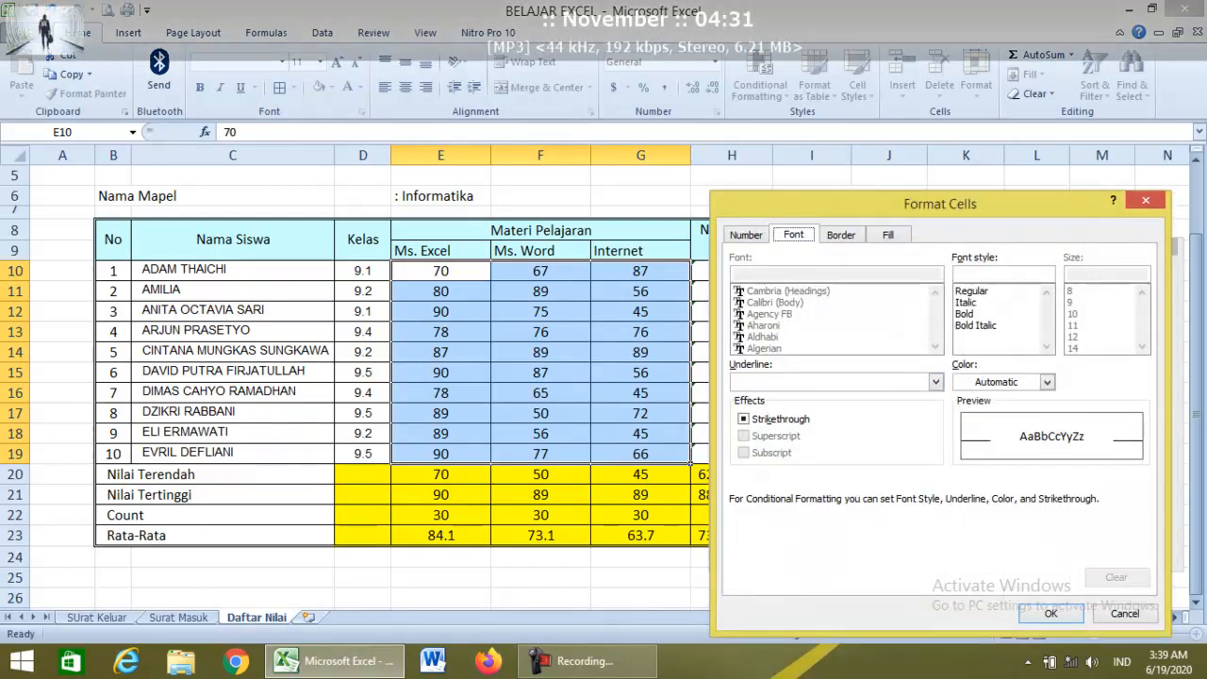
left_click(888, 235)
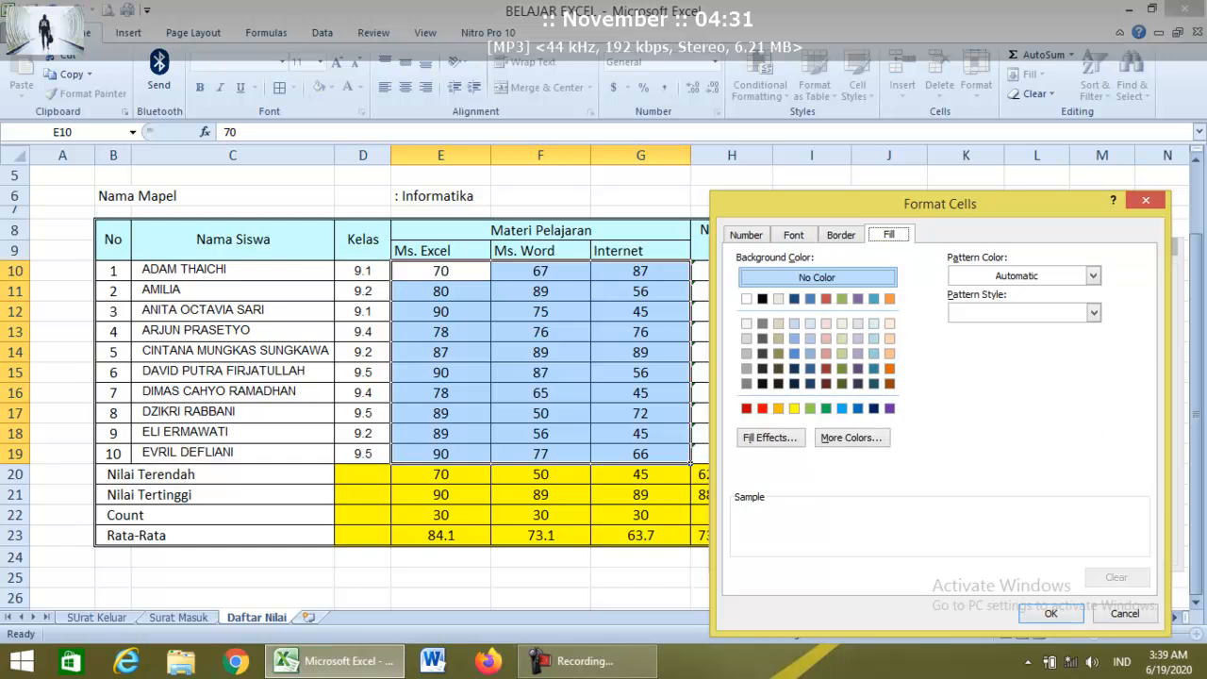
left_click(762, 407)
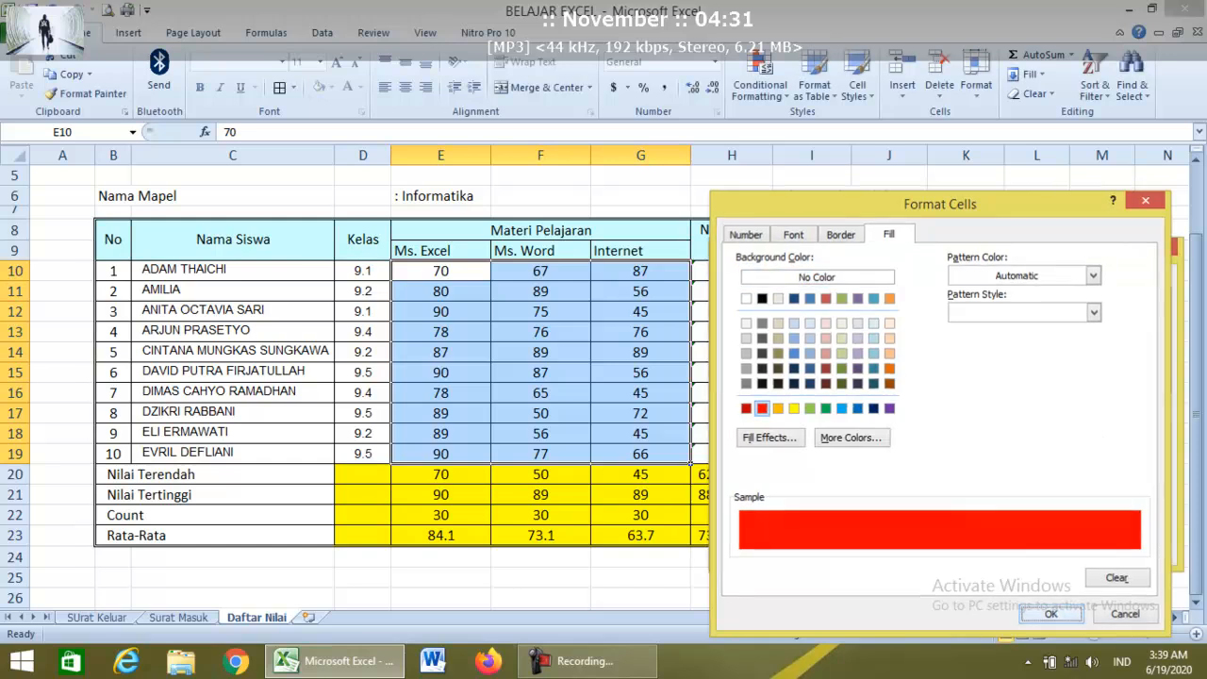
left_click(1050, 613)
left_click(1059, 547)
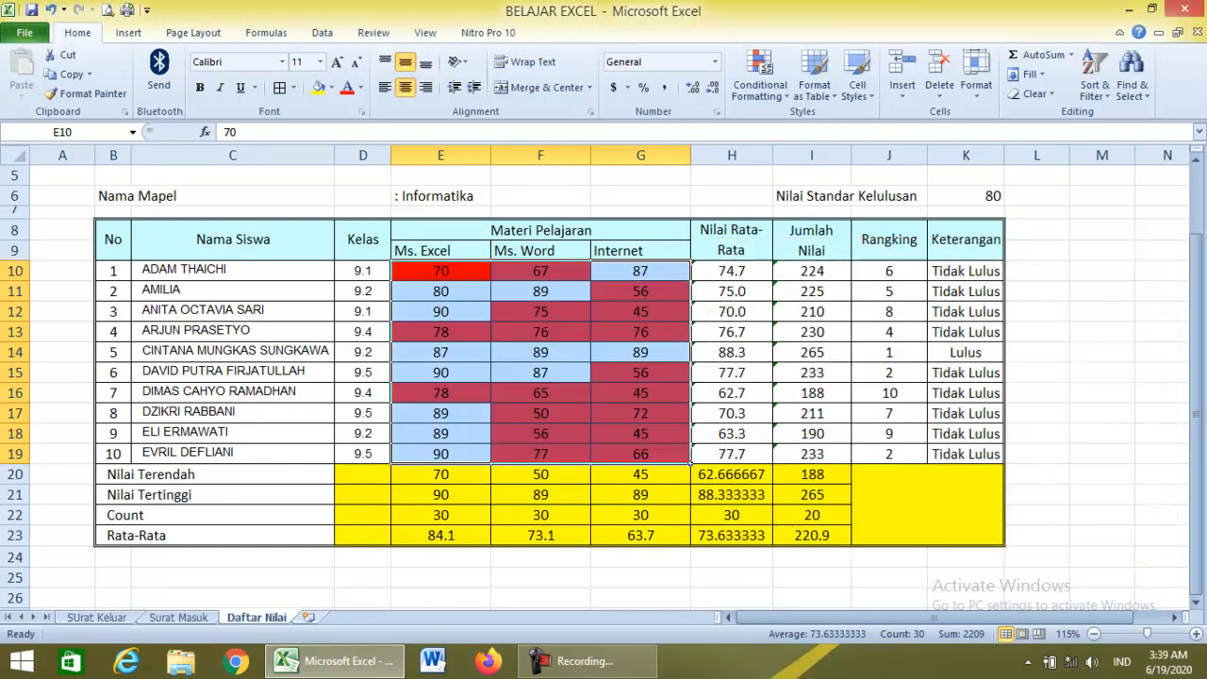
For scores E10:G19, start a 'Format only cells that contain' rule for values greater than 80.
left_click(640, 393)
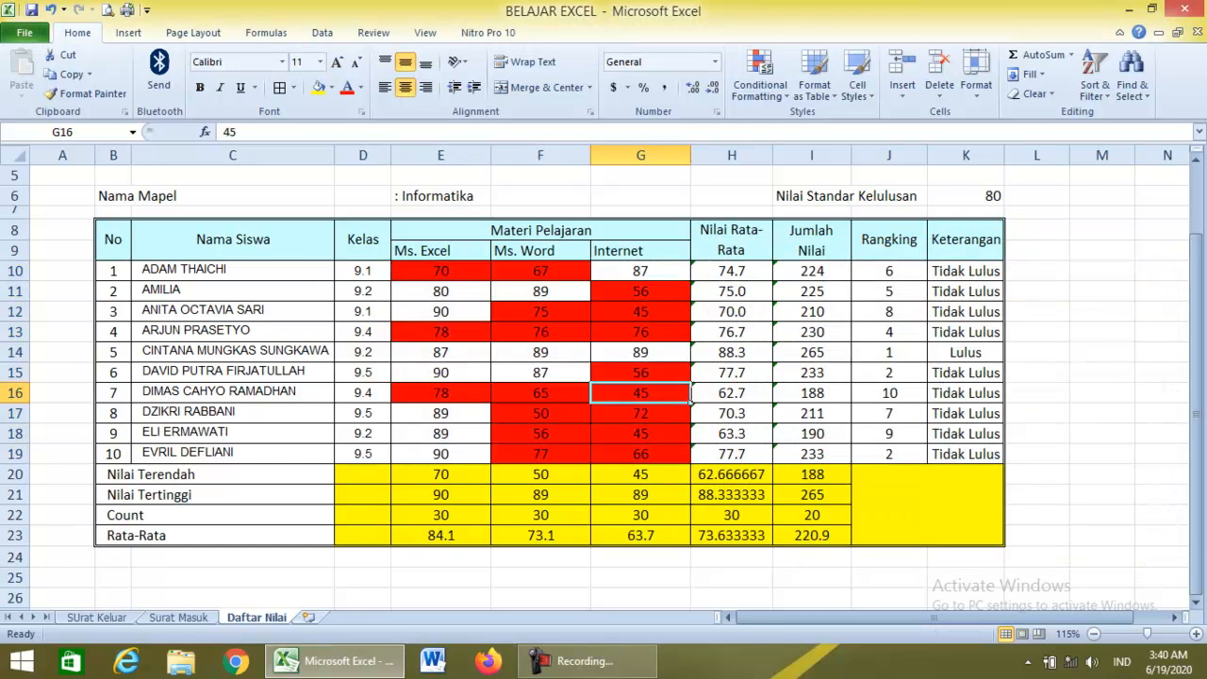
left_click_drag(440, 271, 640, 453)
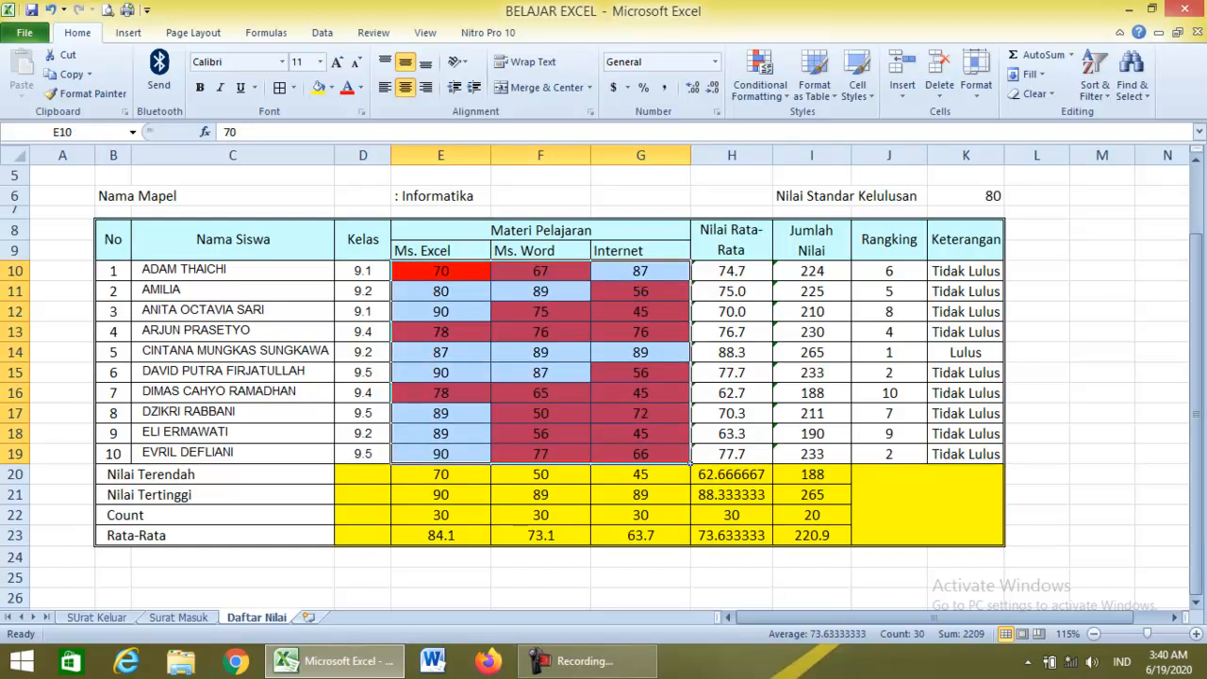
left_click(760, 85)
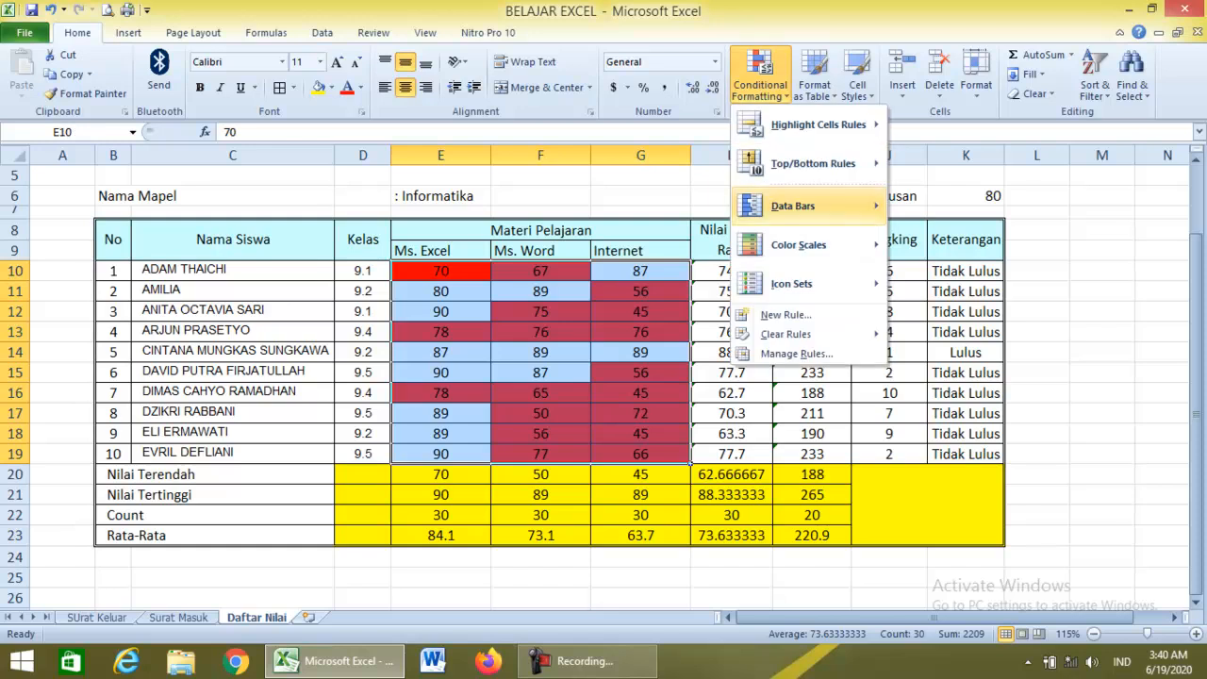
left_click(785, 314)
left_click(808, 296)
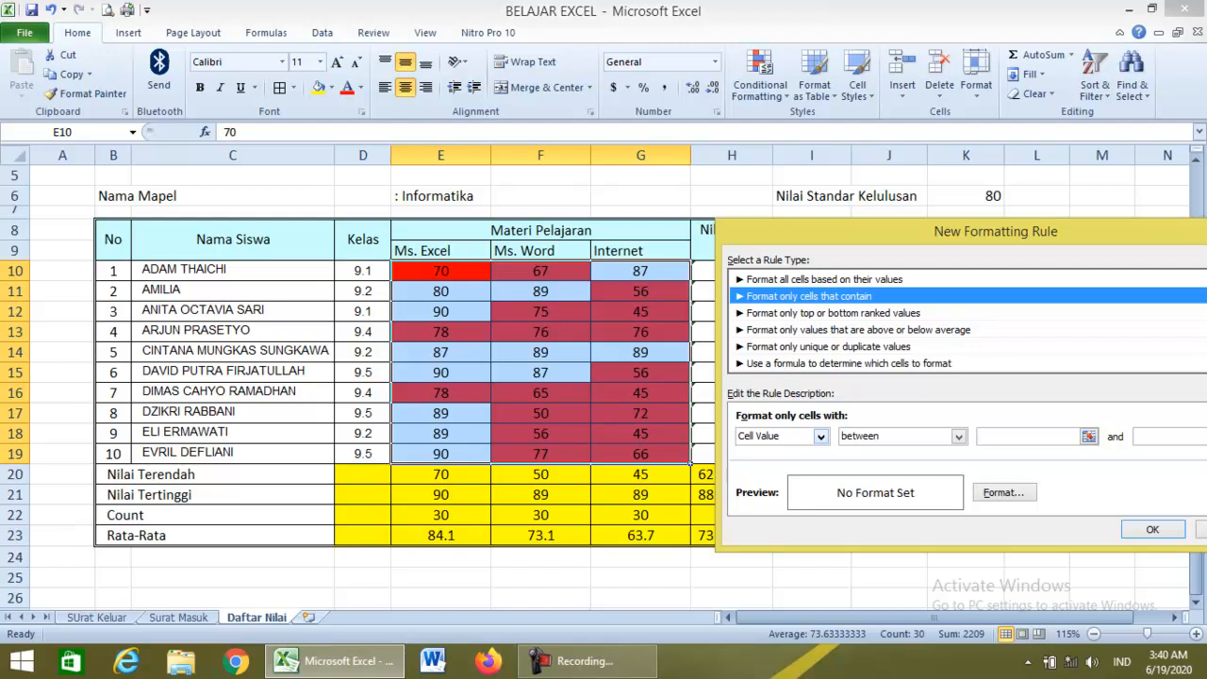
left_click(958, 436)
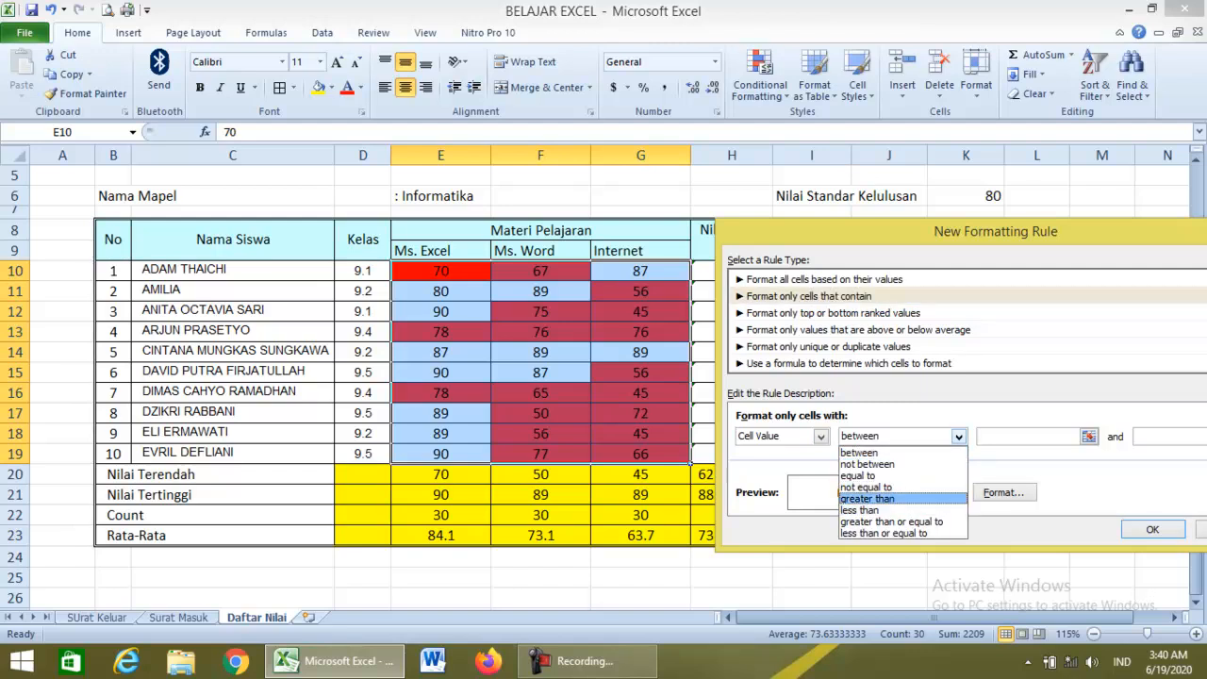
key("Return")
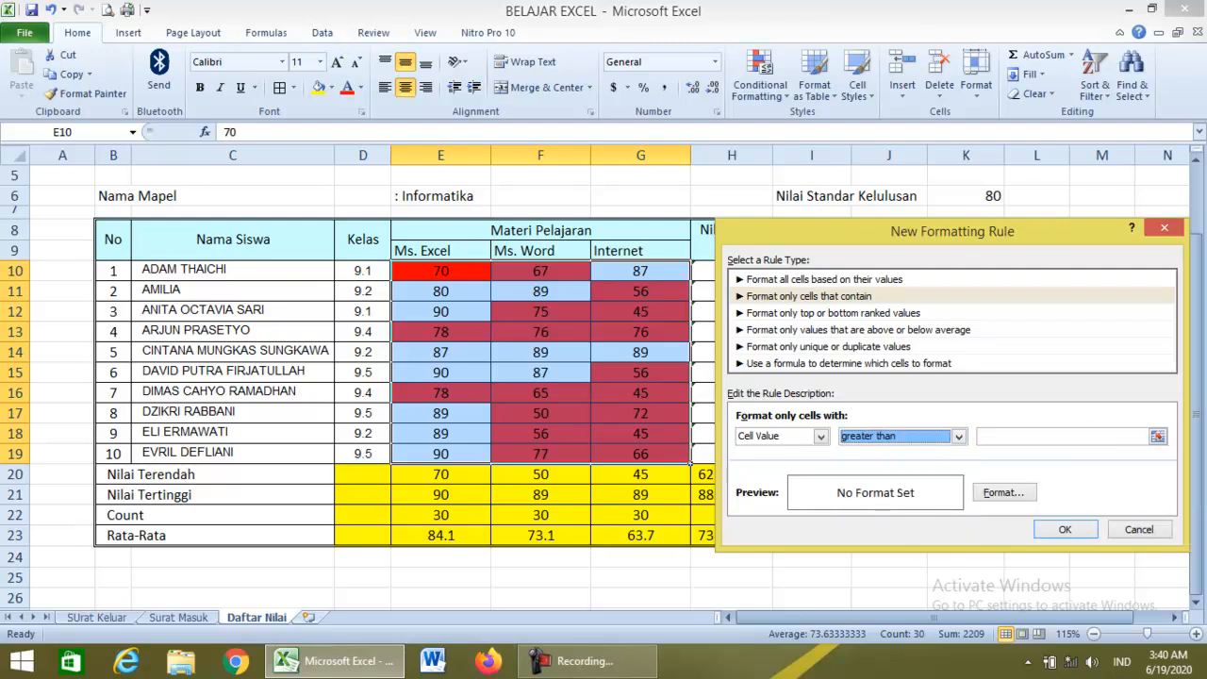
left_click(1062, 436)
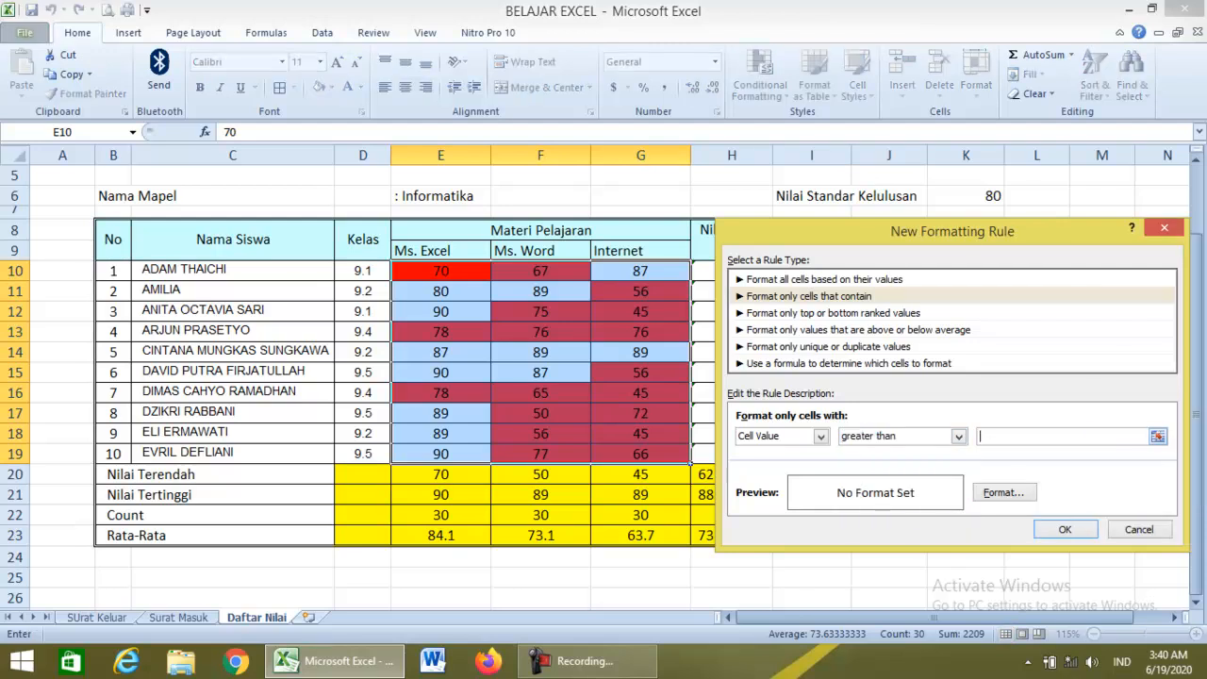
type("80")
Give the greater-than-80 rule a light green fill and apply it.
key("alt+f")
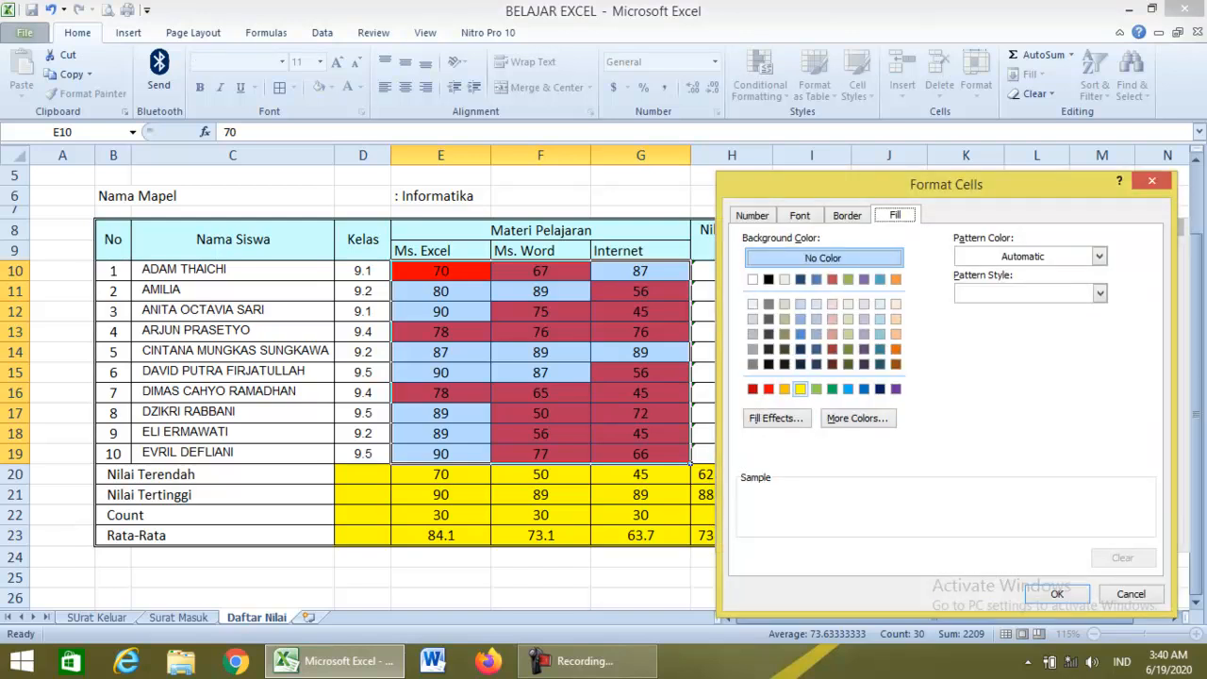
left_click(856, 418)
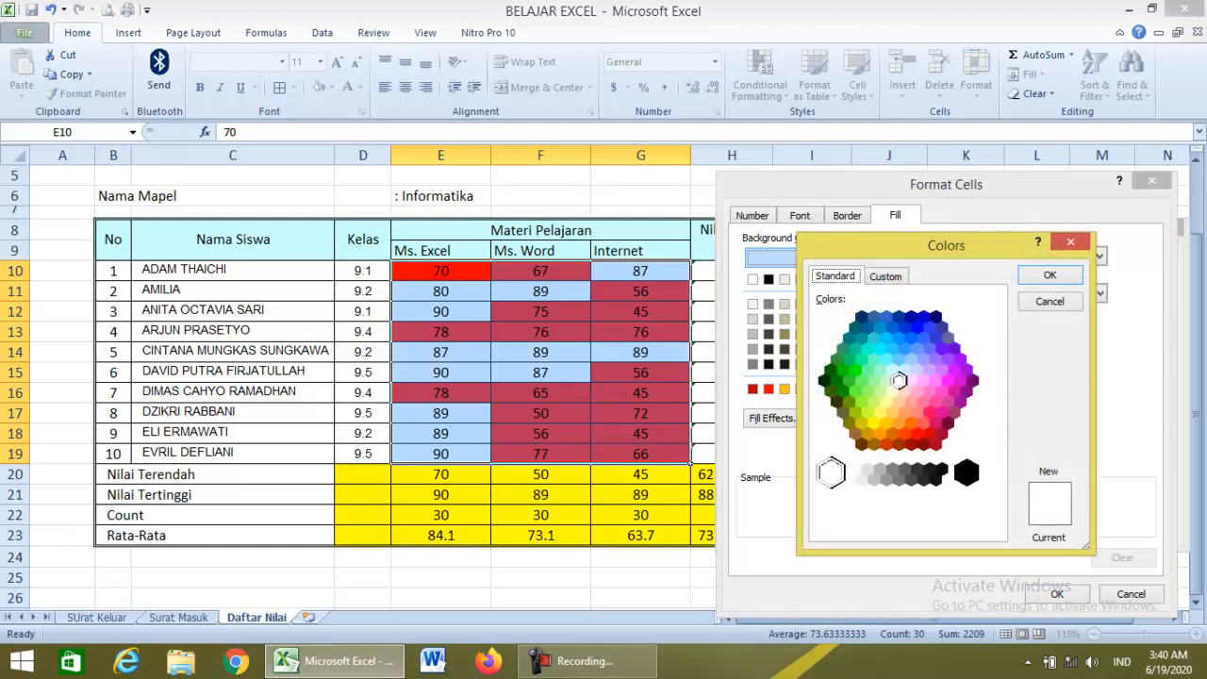
left_click(867, 391)
left_click(1049, 275)
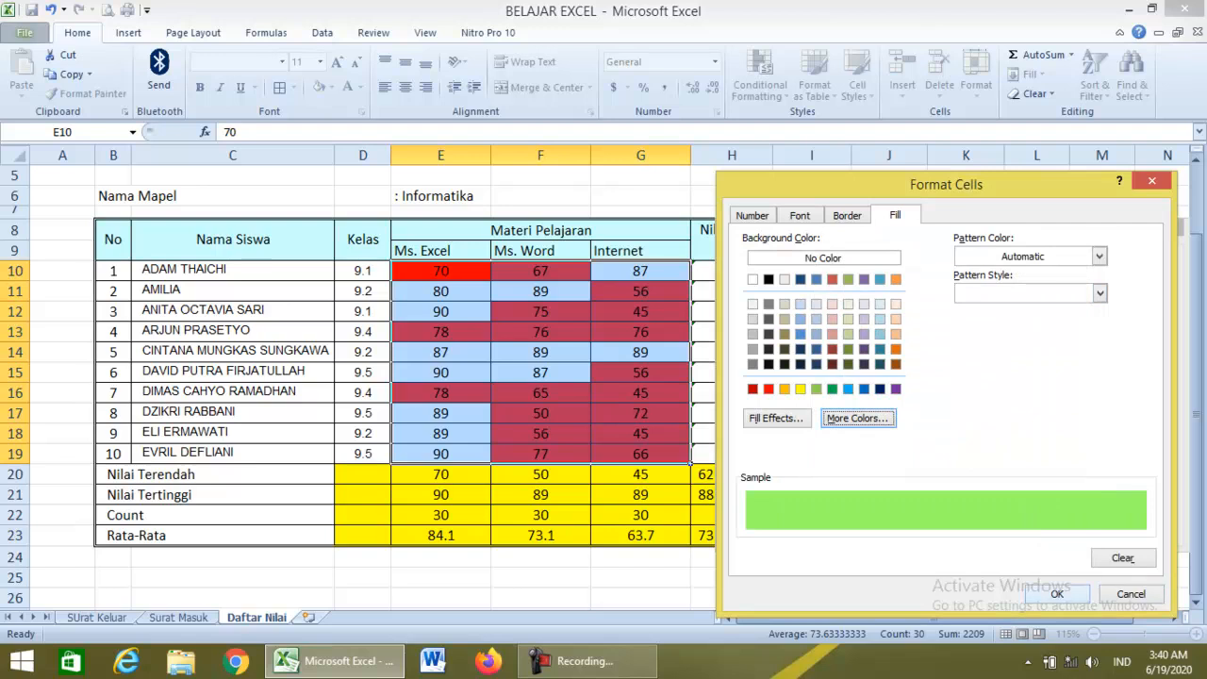
left_click(1057, 593)
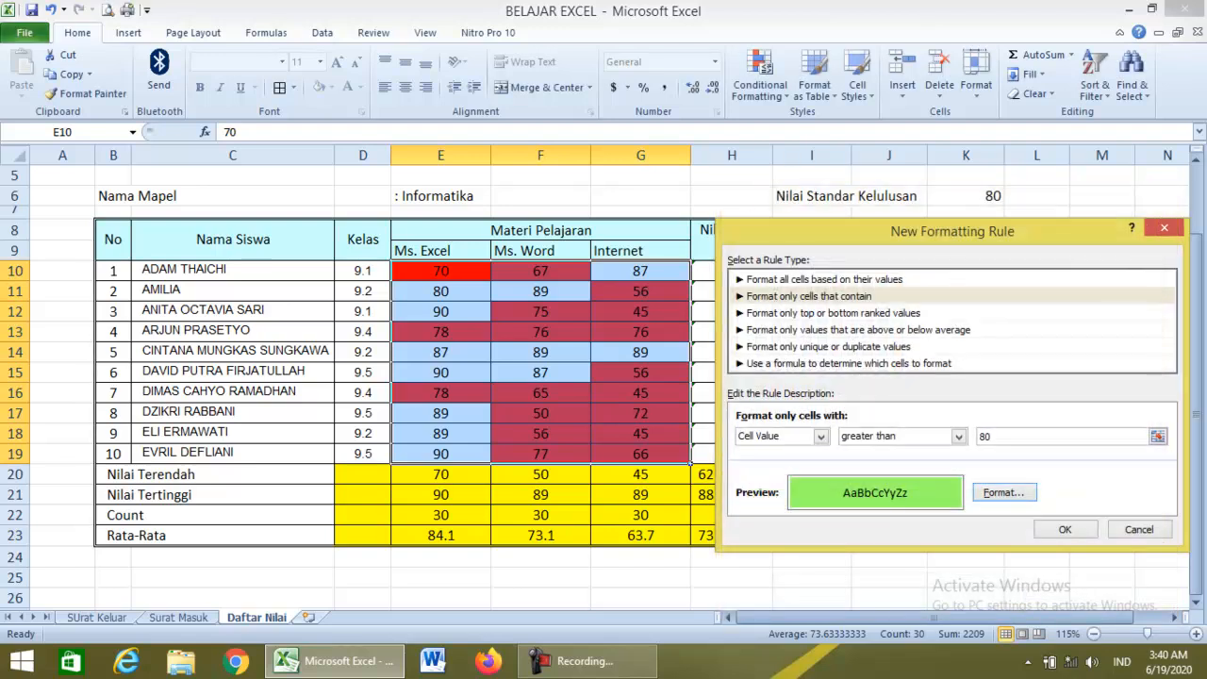
left_click(1064, 529)
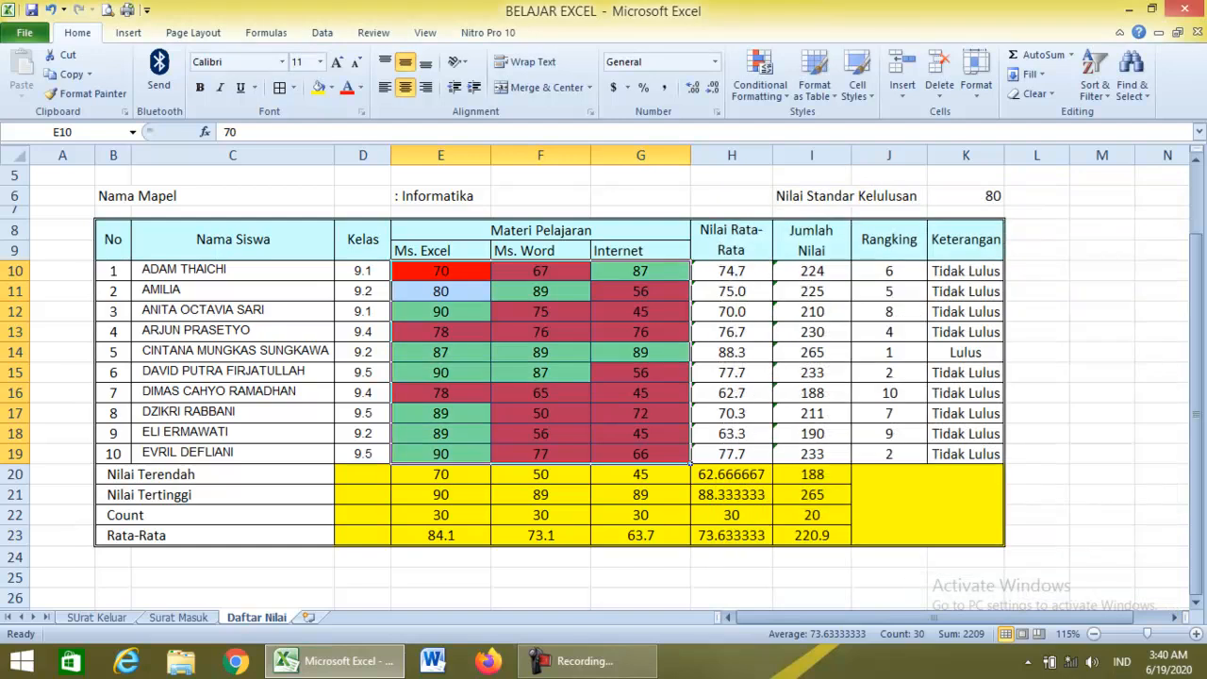
left_click(640, 474)
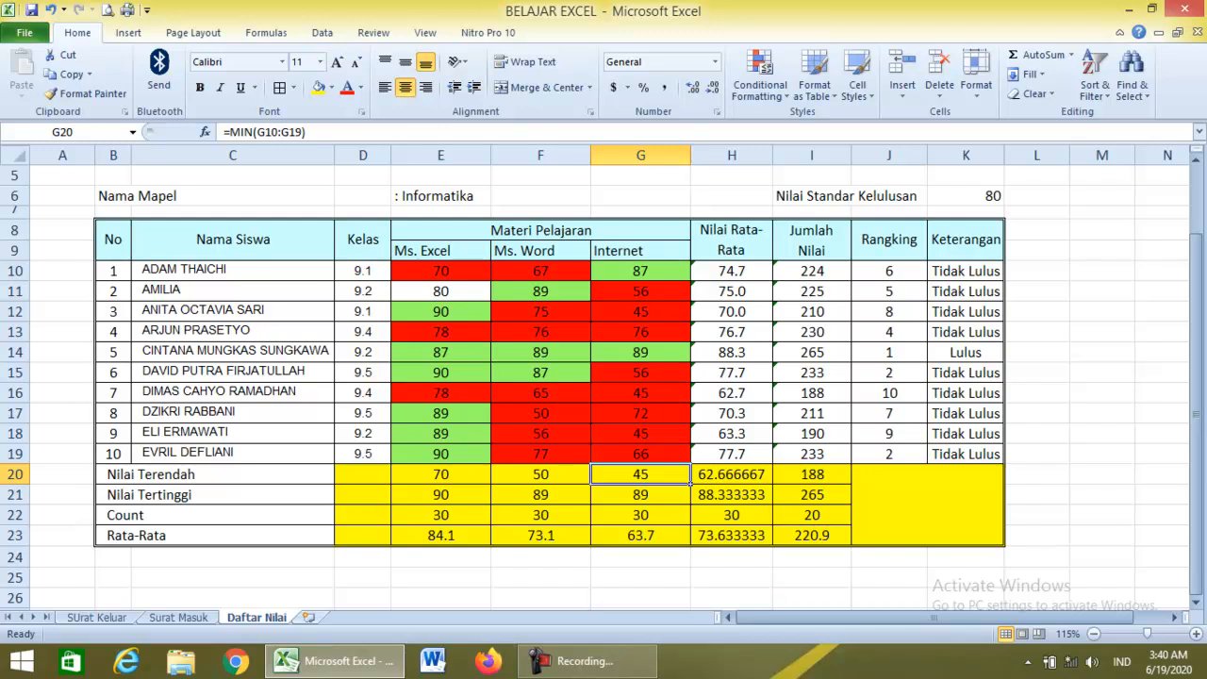
left_click(640, 271)
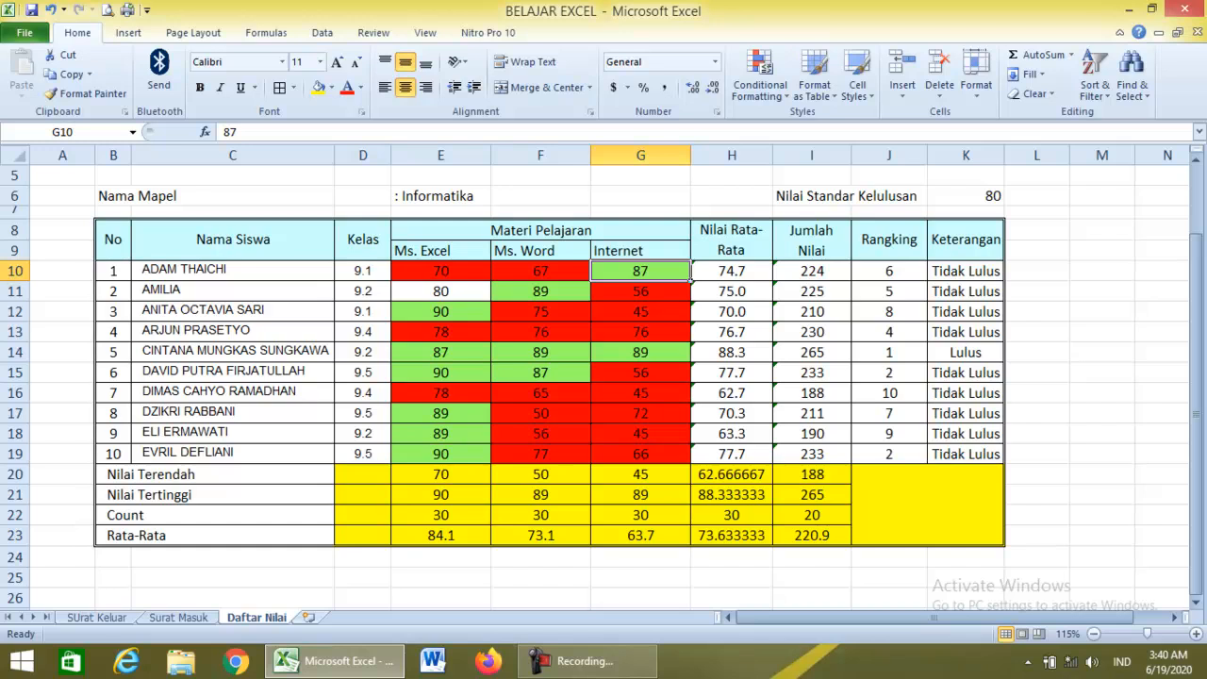
left_click_drag(440, 271, 640, 453)
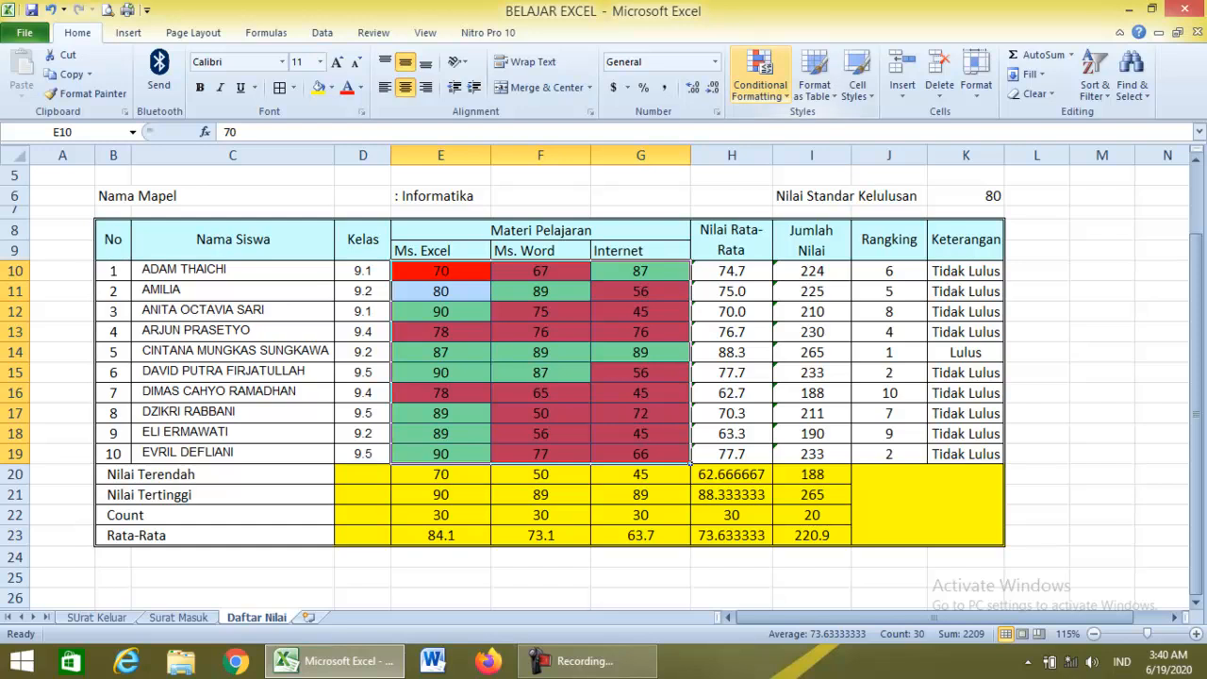
Start another 'Format only cells that contain' rule for cell values equal to 80.
left_click(760, 86)
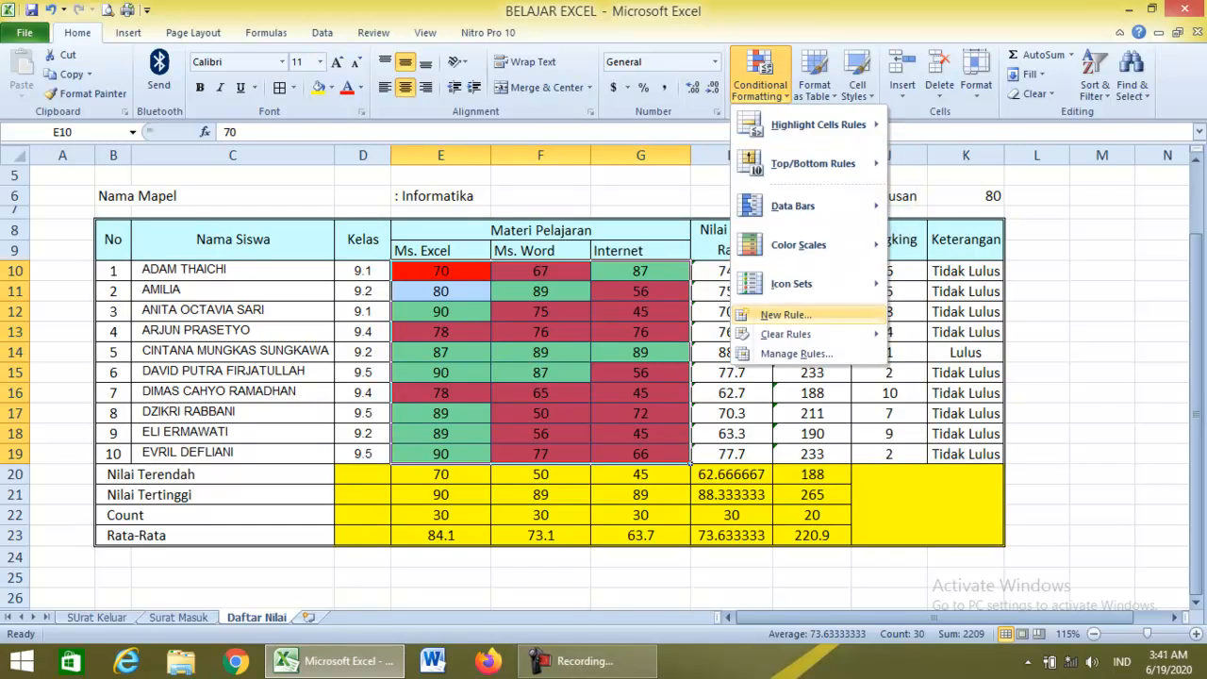
left_click(785, 315)
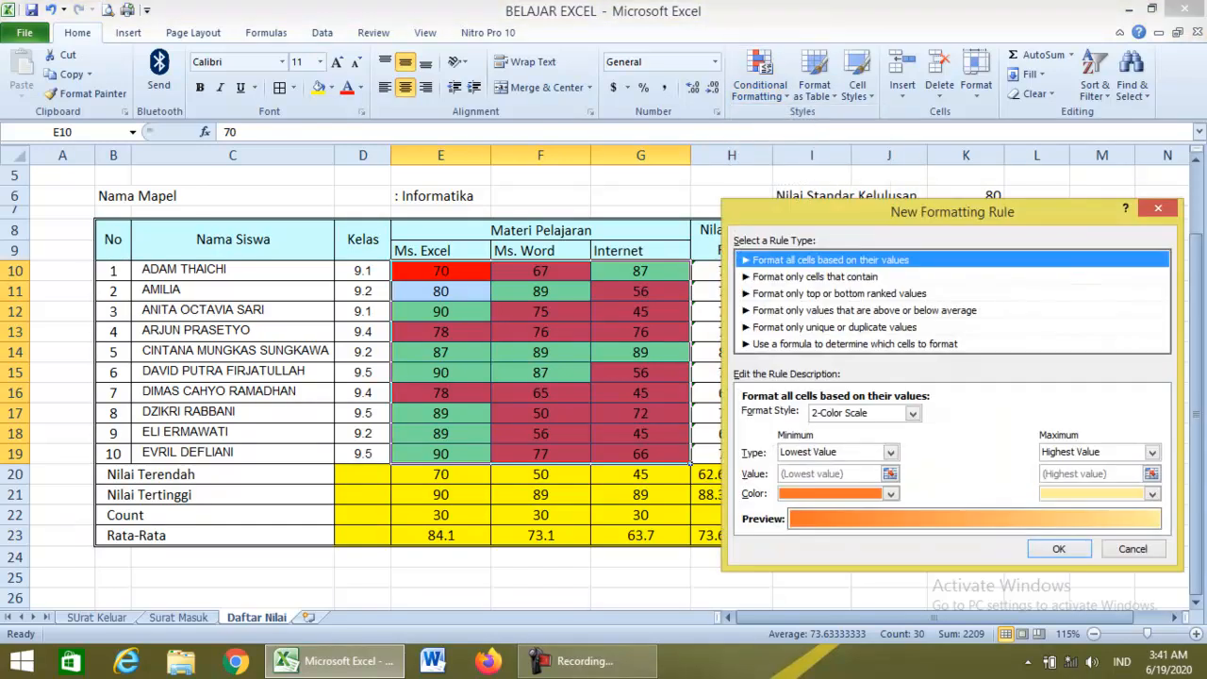
left_click(815, 276)
left_click(964, 416)
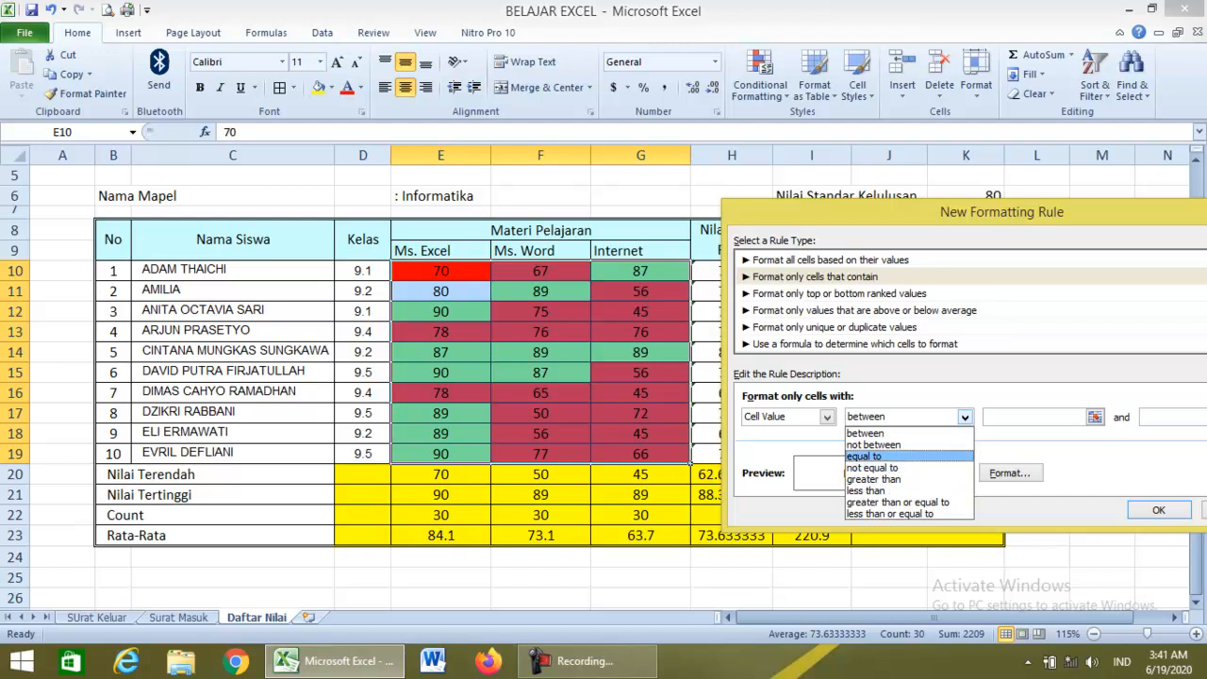
key("Return")
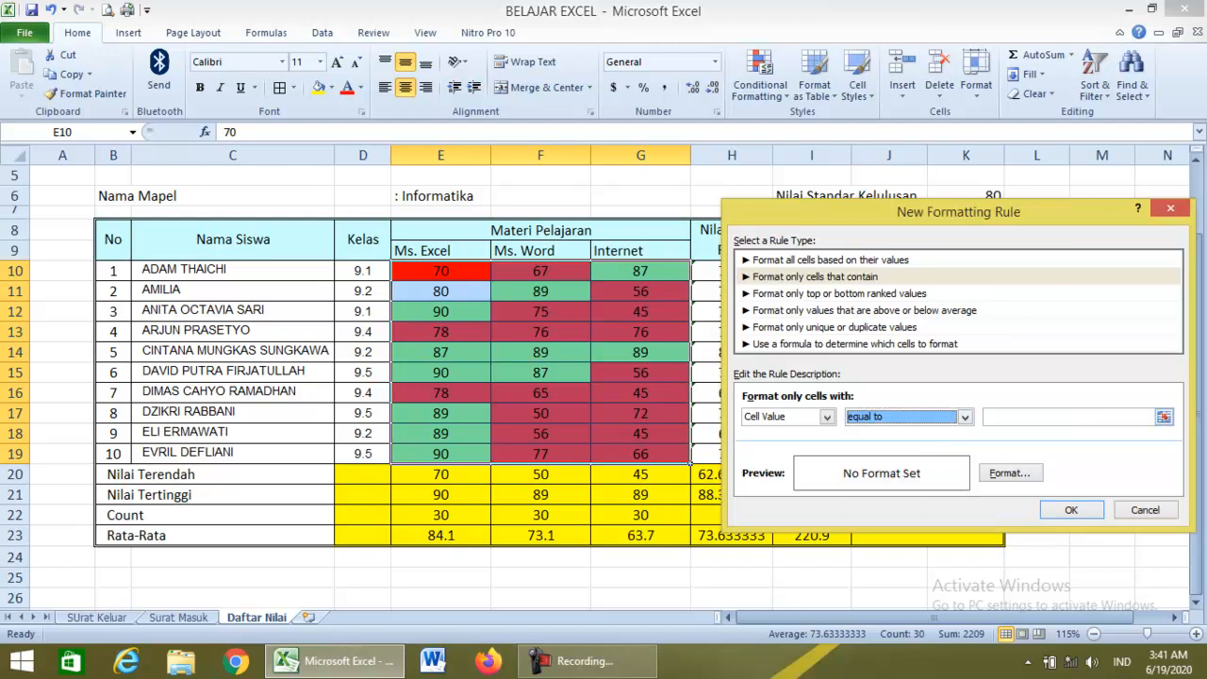
left_click(1056, 417)
type("80")
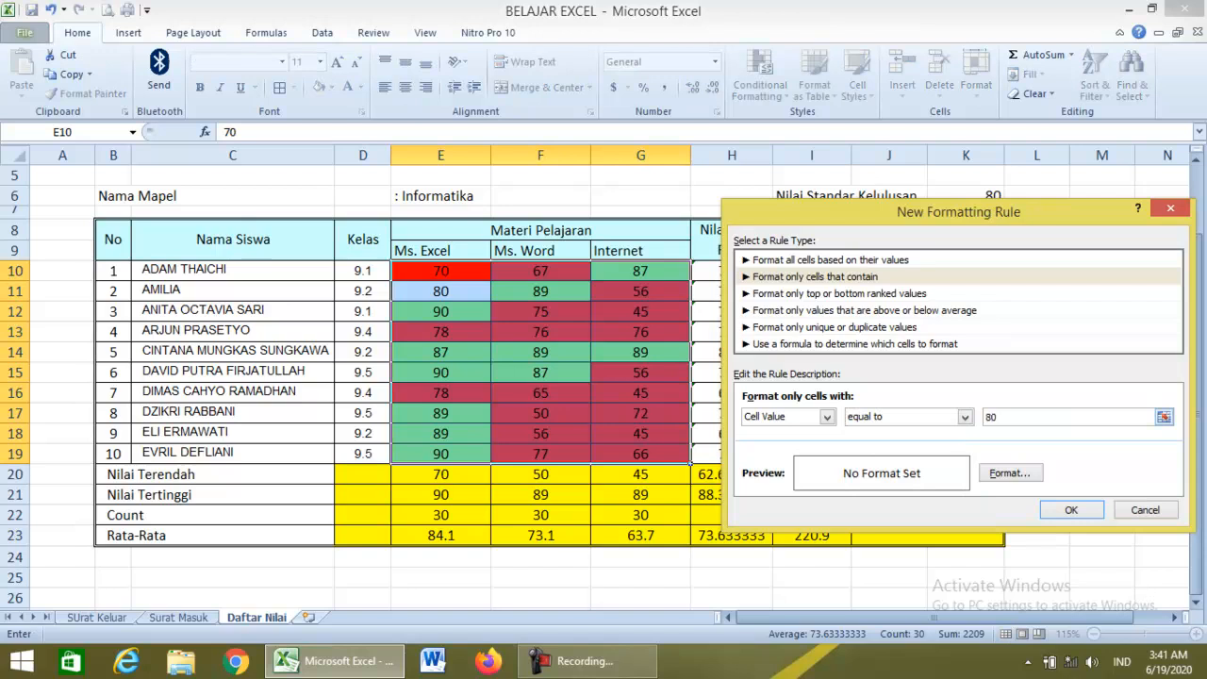
Give the equal-to-80 rule a bright blue fill and apply it.
left_click(1009, 473)
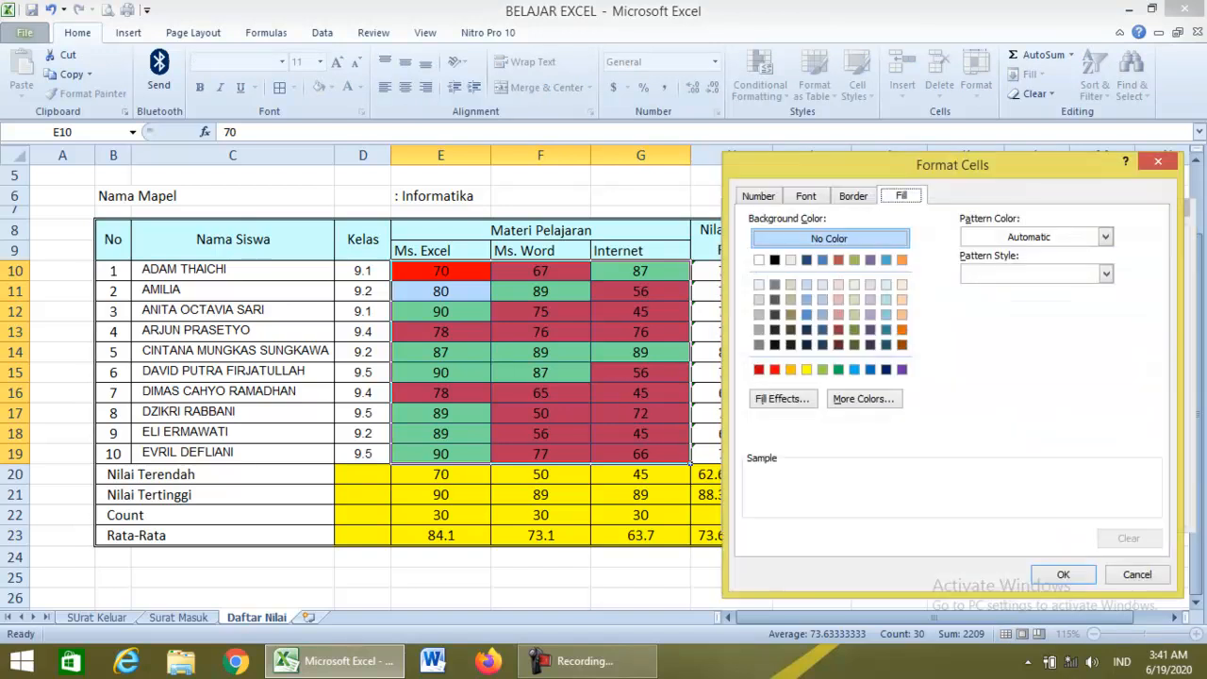
left_click(863, 398)
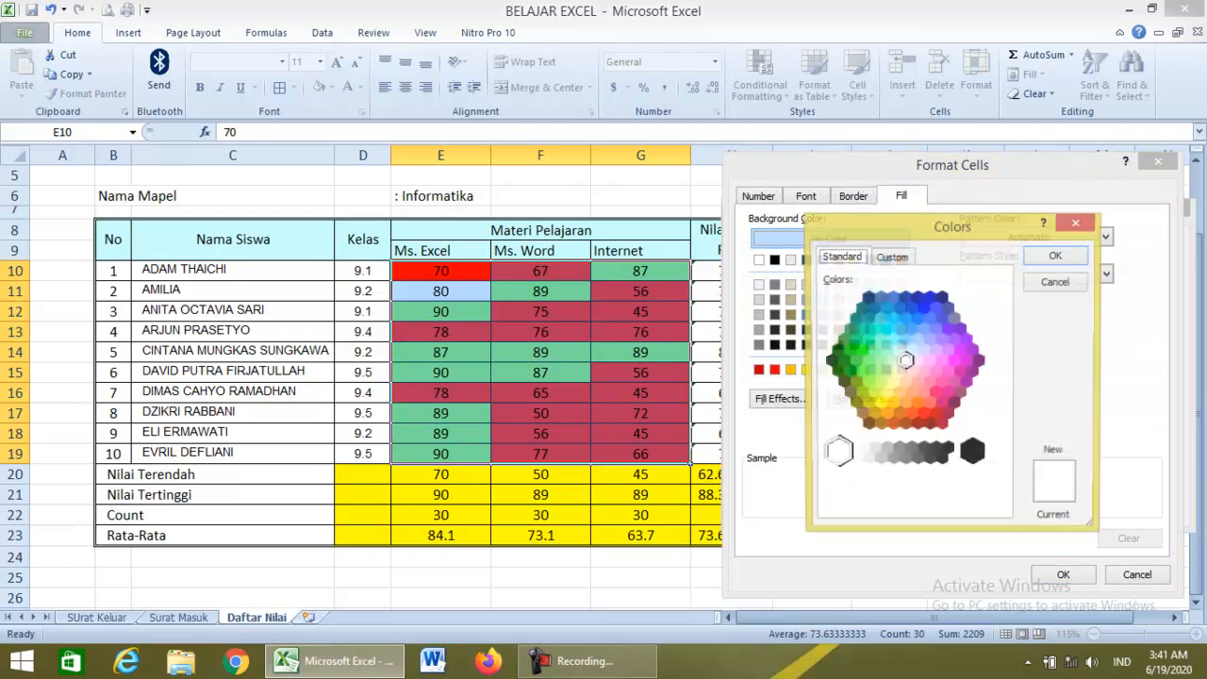
left_click(912, 319)
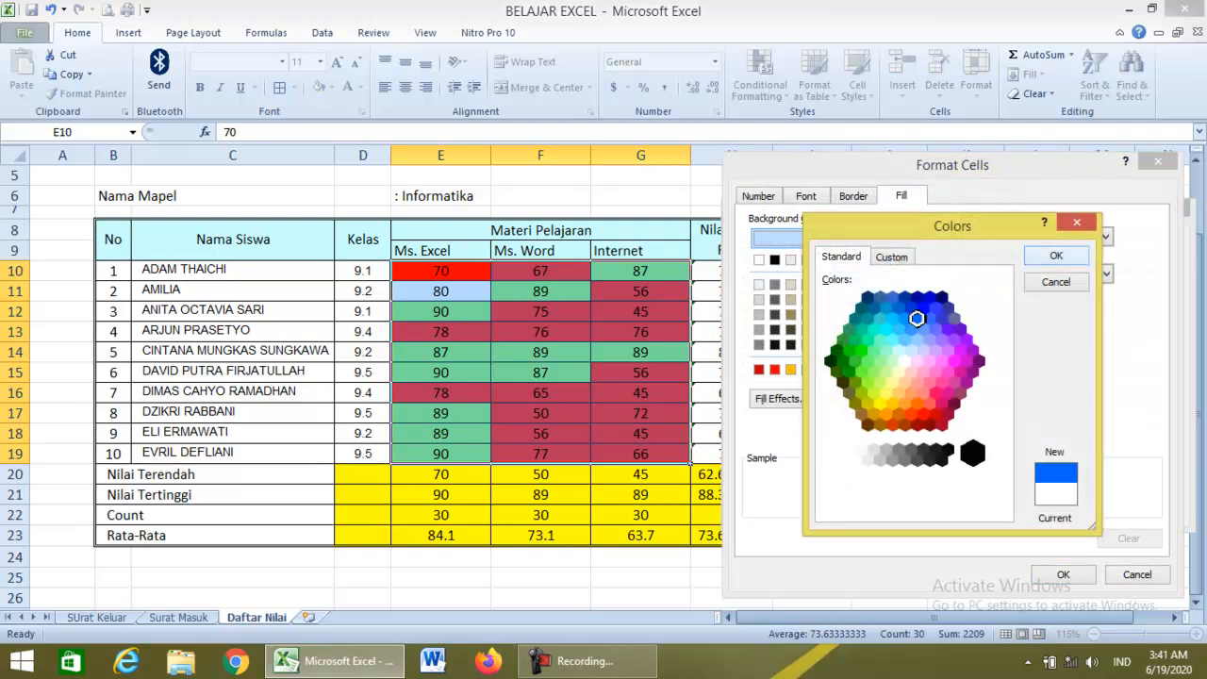
left_click(1055, 256)
left_click(1062, 574)
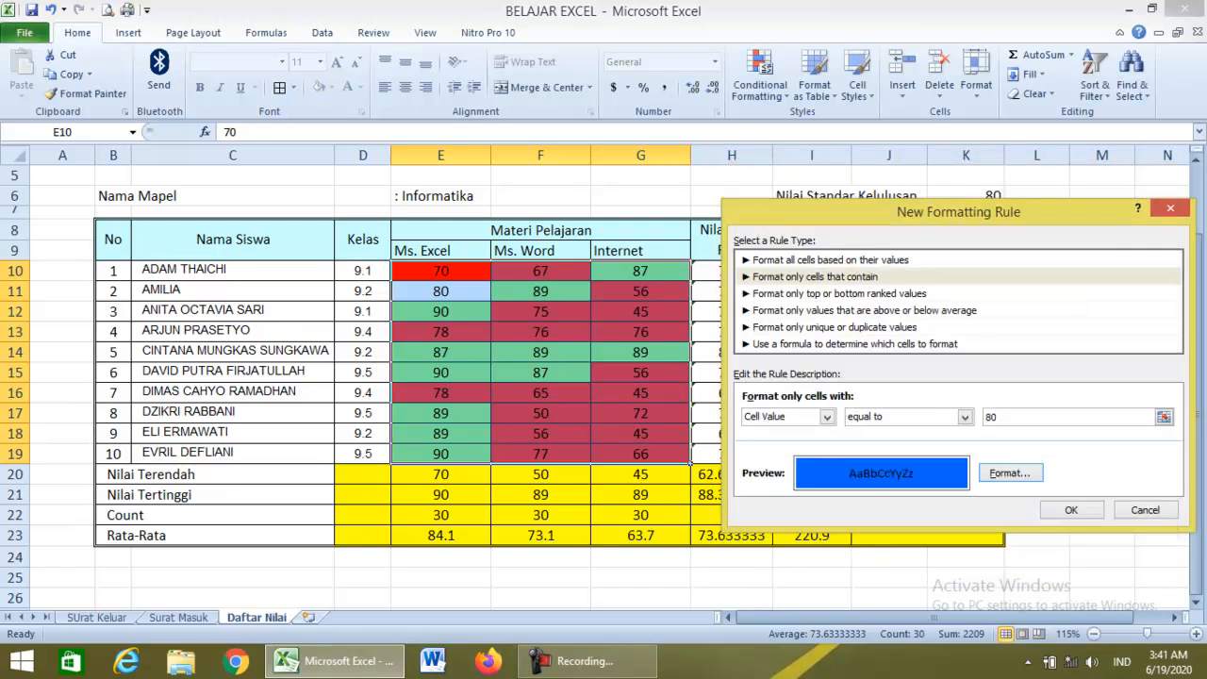
key("Return")
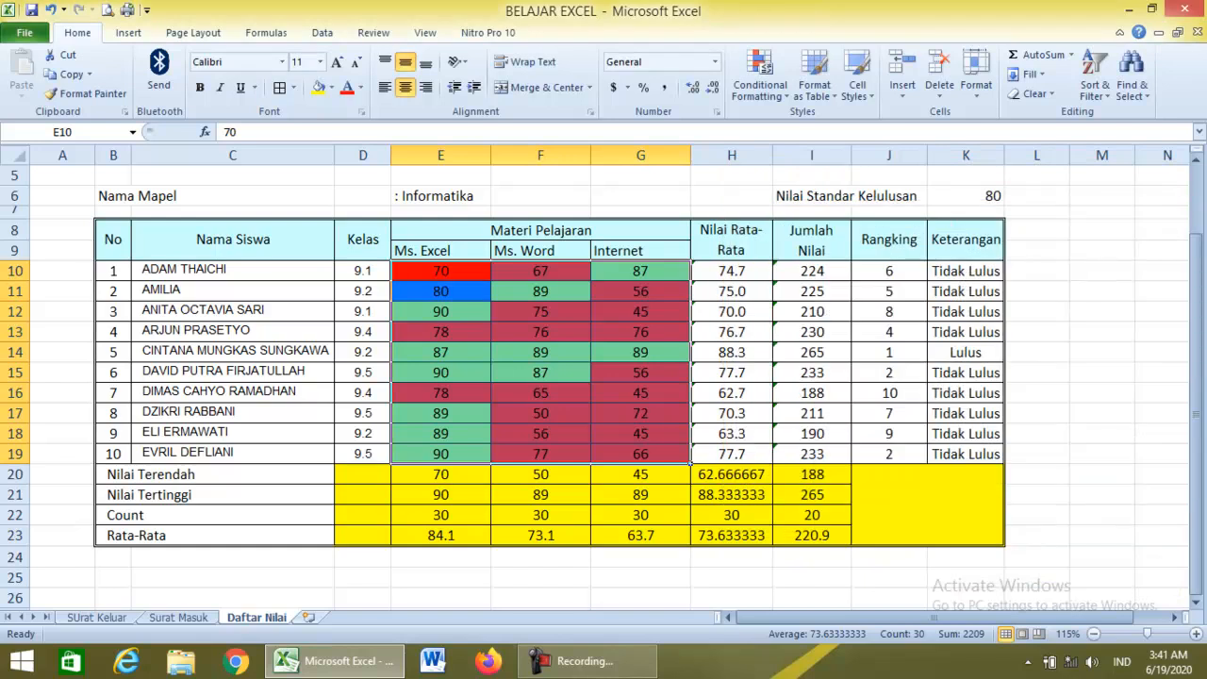
left_click(540, 515)
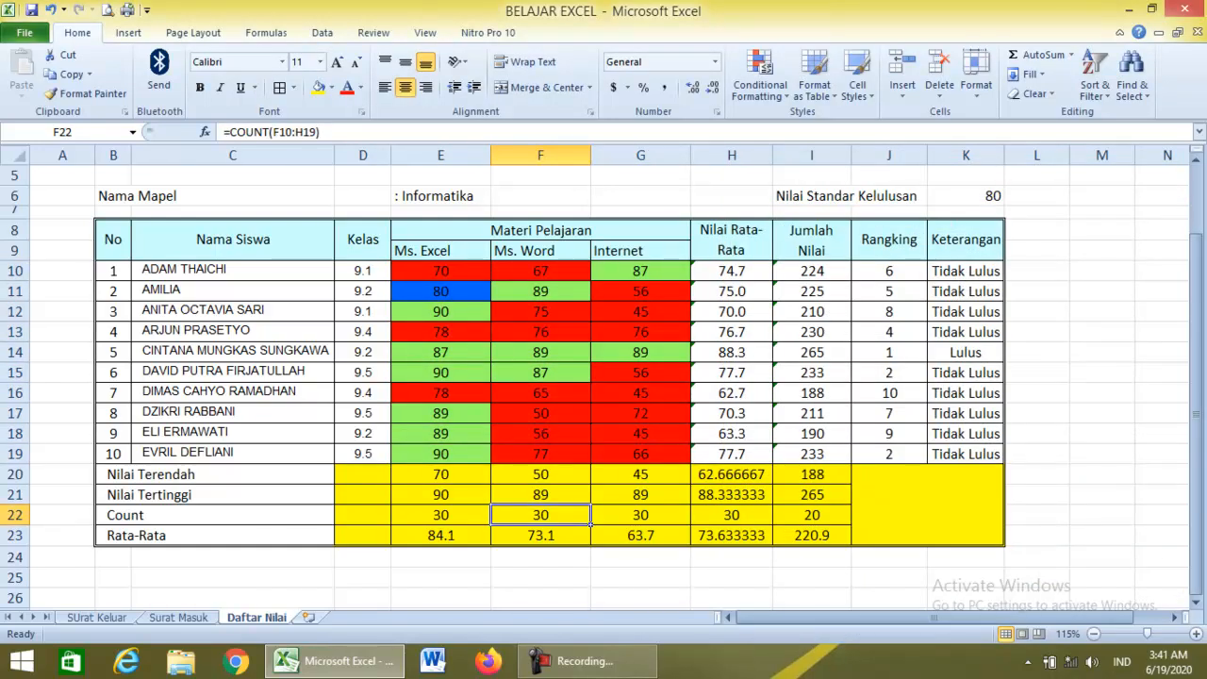
Change the Ms. Word score in F17 from 50 to 80.
left_click(966, 196)
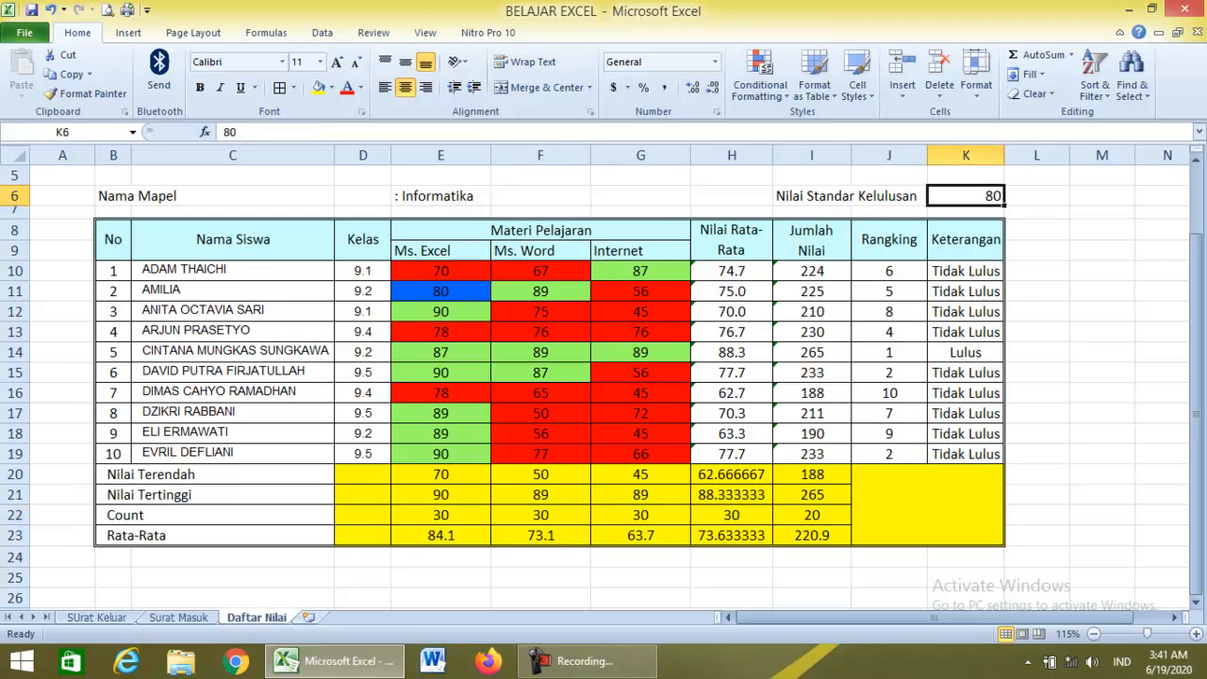
left_click(488, 296)
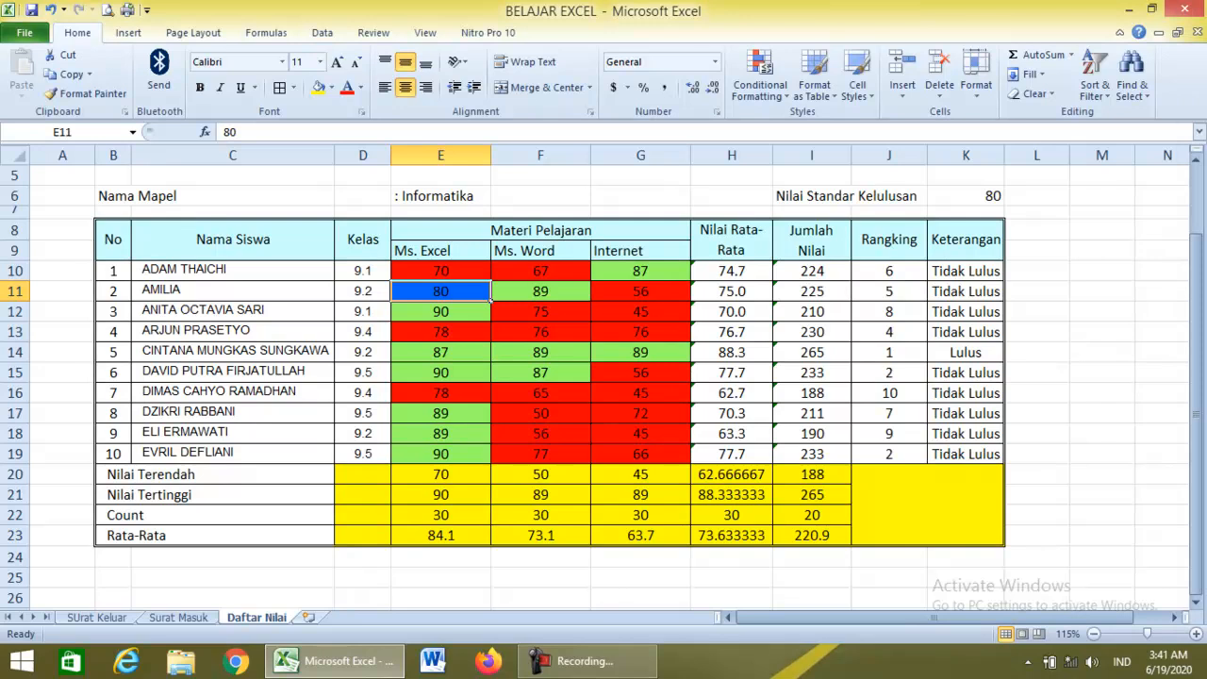
left_click(540, 413)
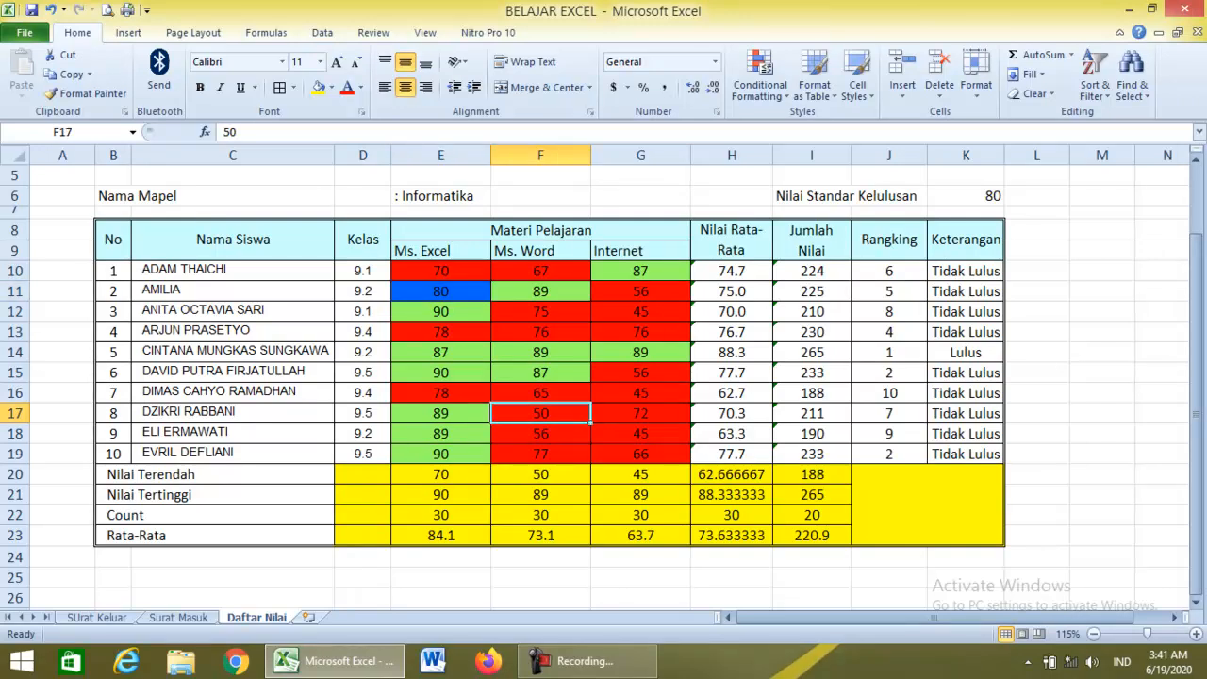
type("80")
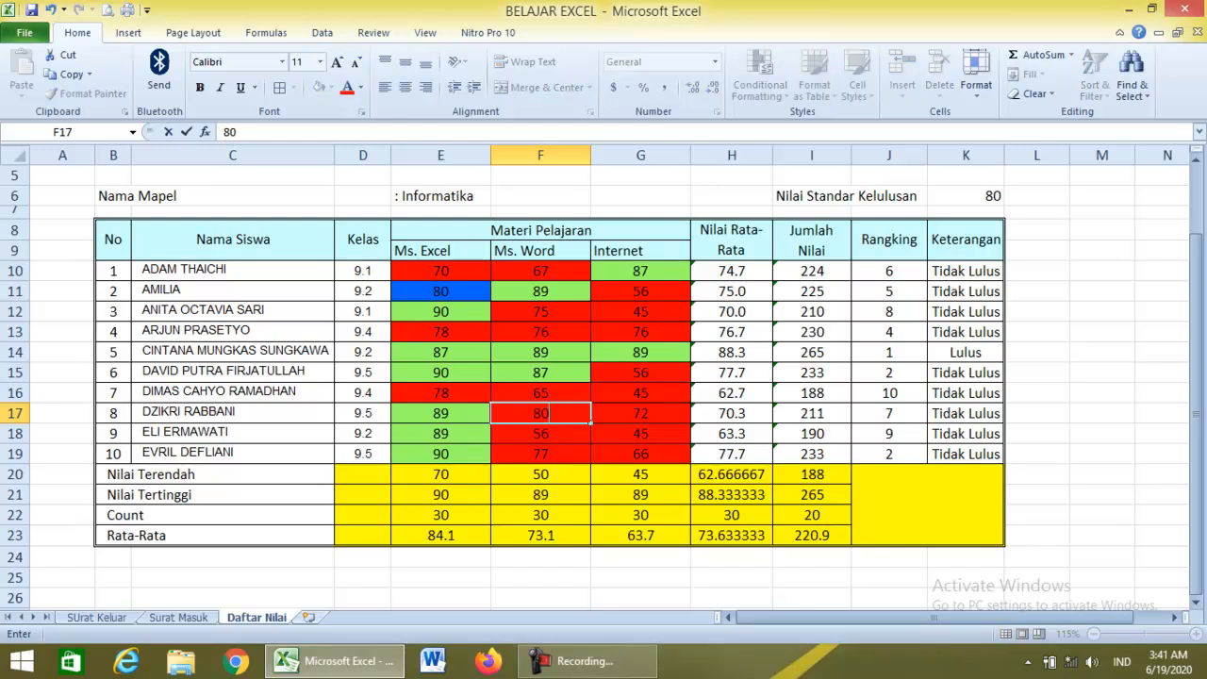
key("Return")
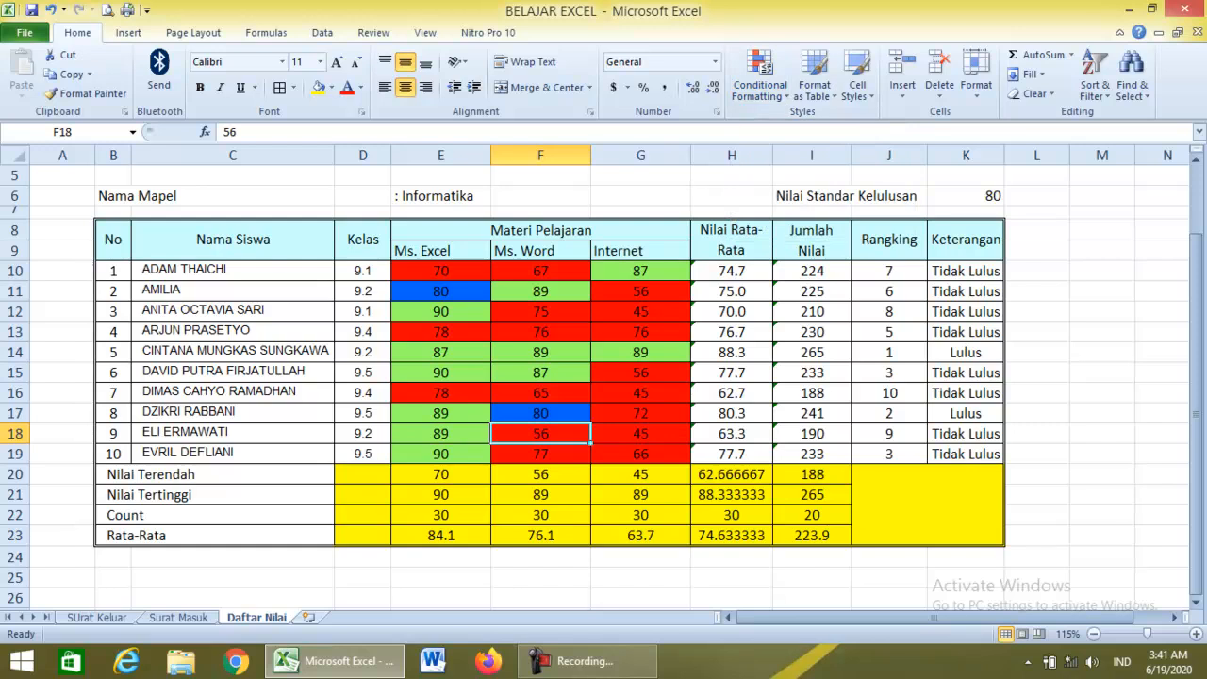
left_click(1036, 373)
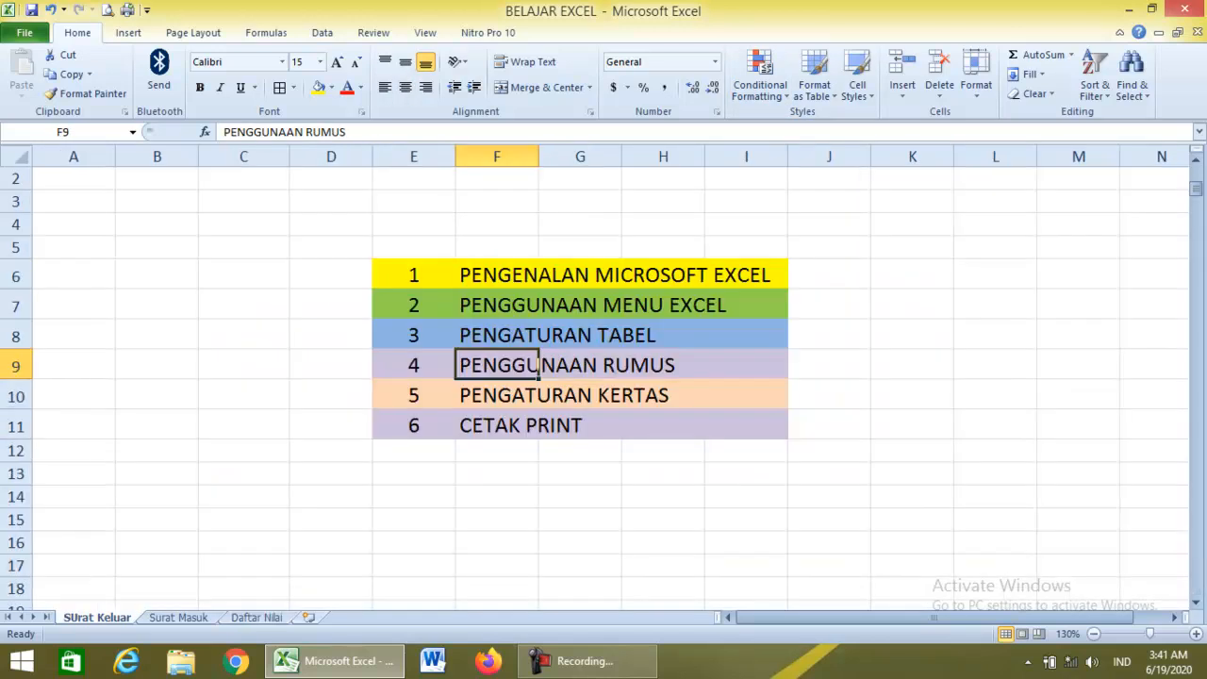
left_click(497, 395)
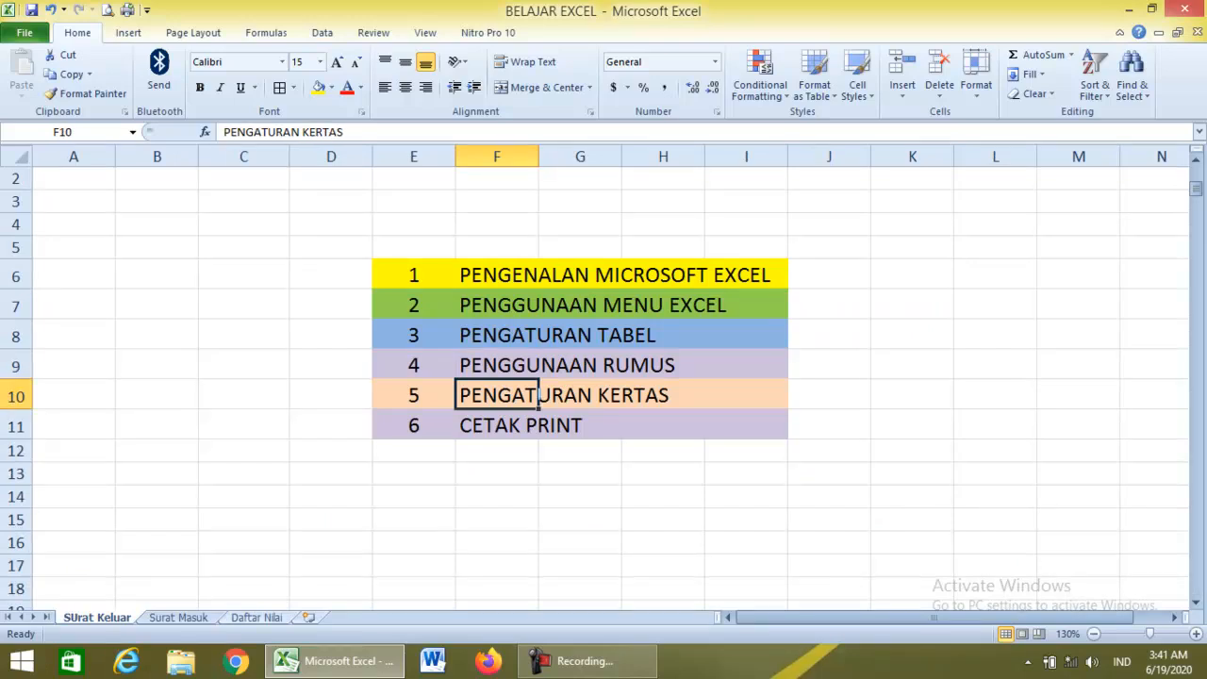
left_click(538, 400)
left_click(1037, 270)
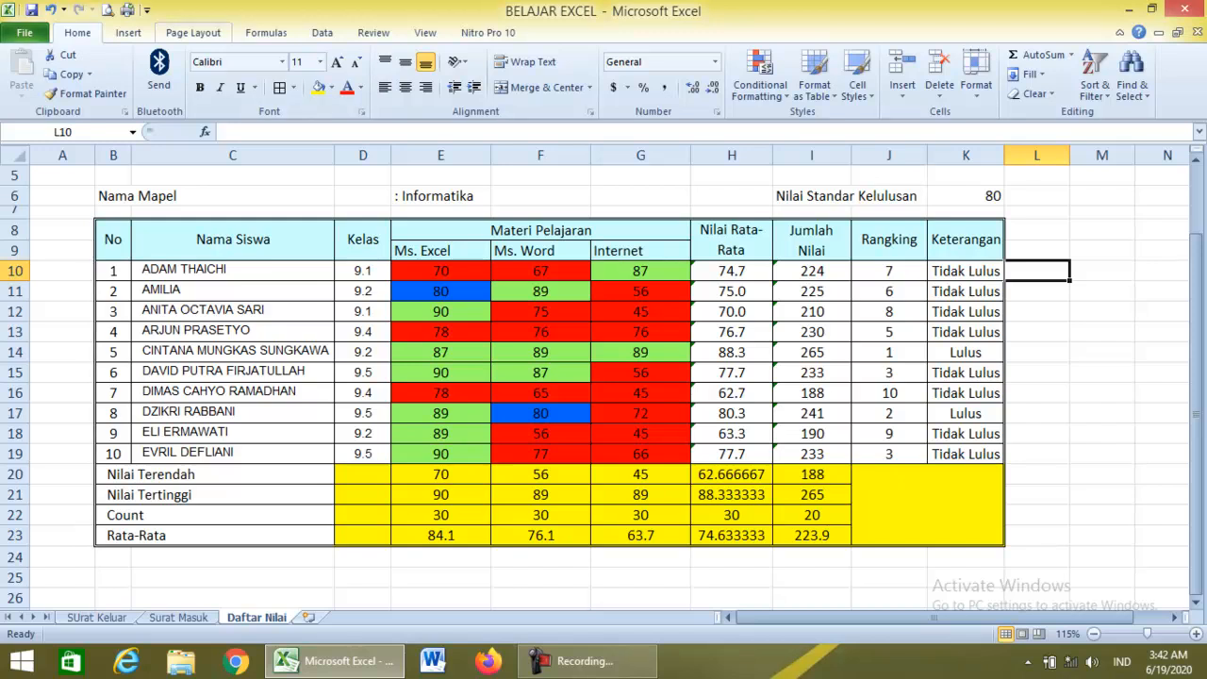
Switch the Daftar Nilai sheet to landscape on A4 paper and open the print preview.
left_click(192, 32)
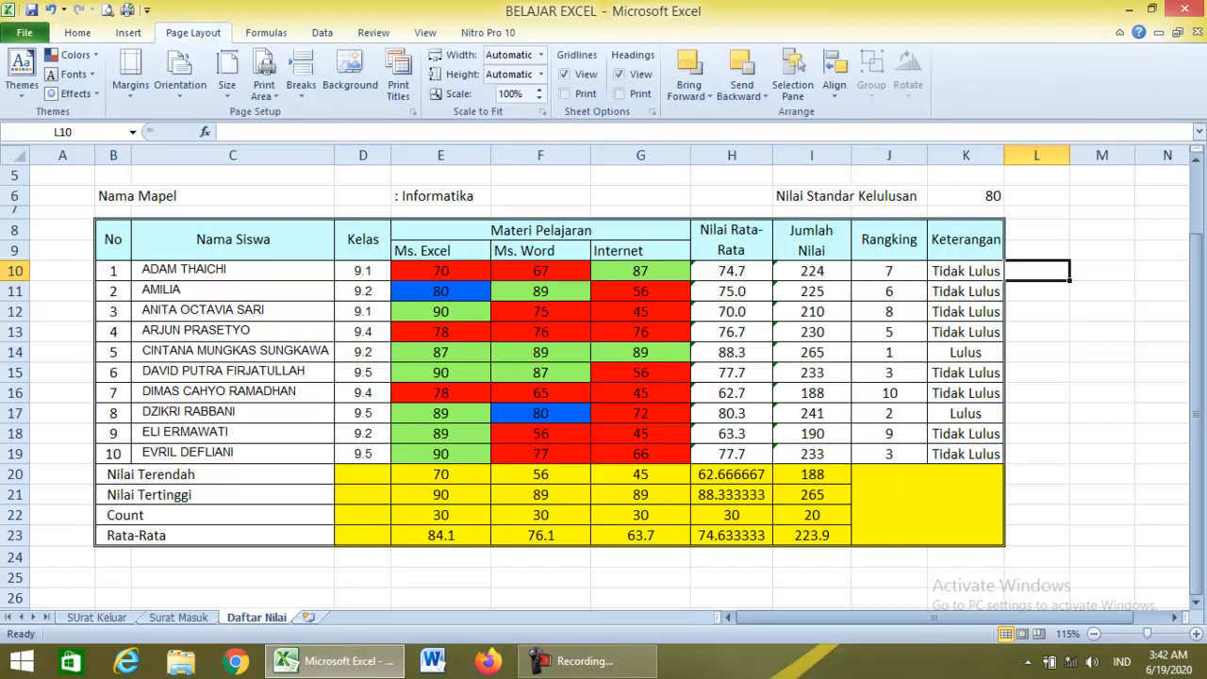
left_click(180, 73)
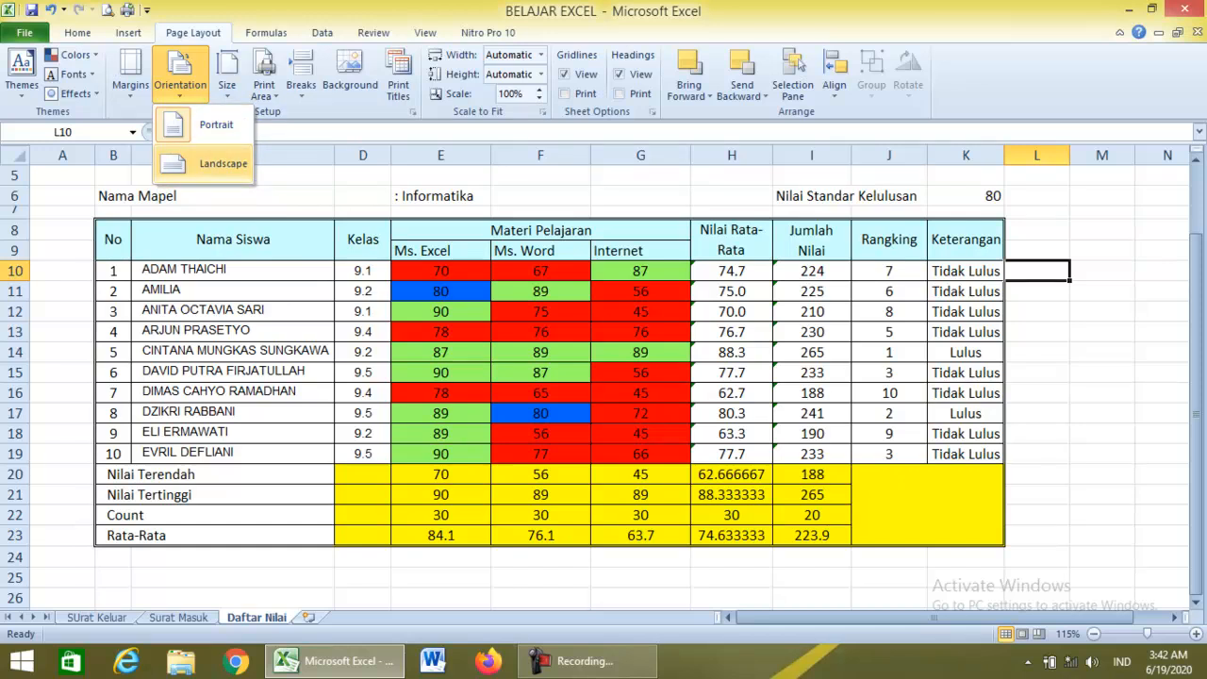
left_click(223, 163)
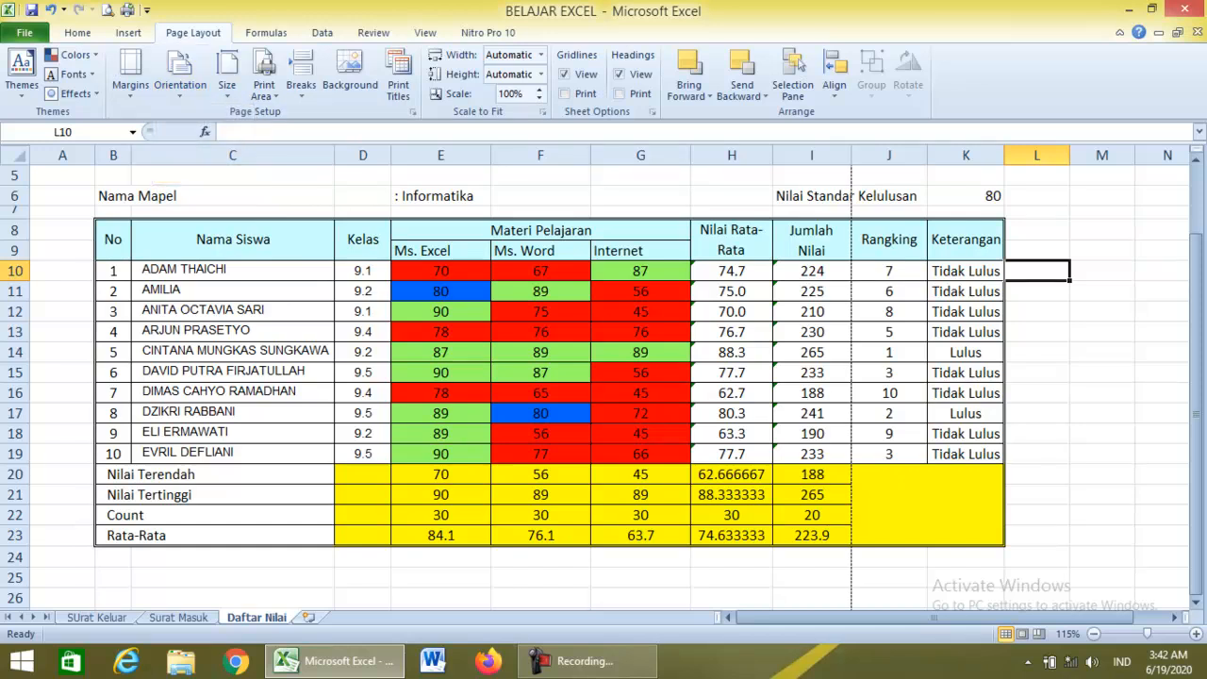
left_click(226, 76)
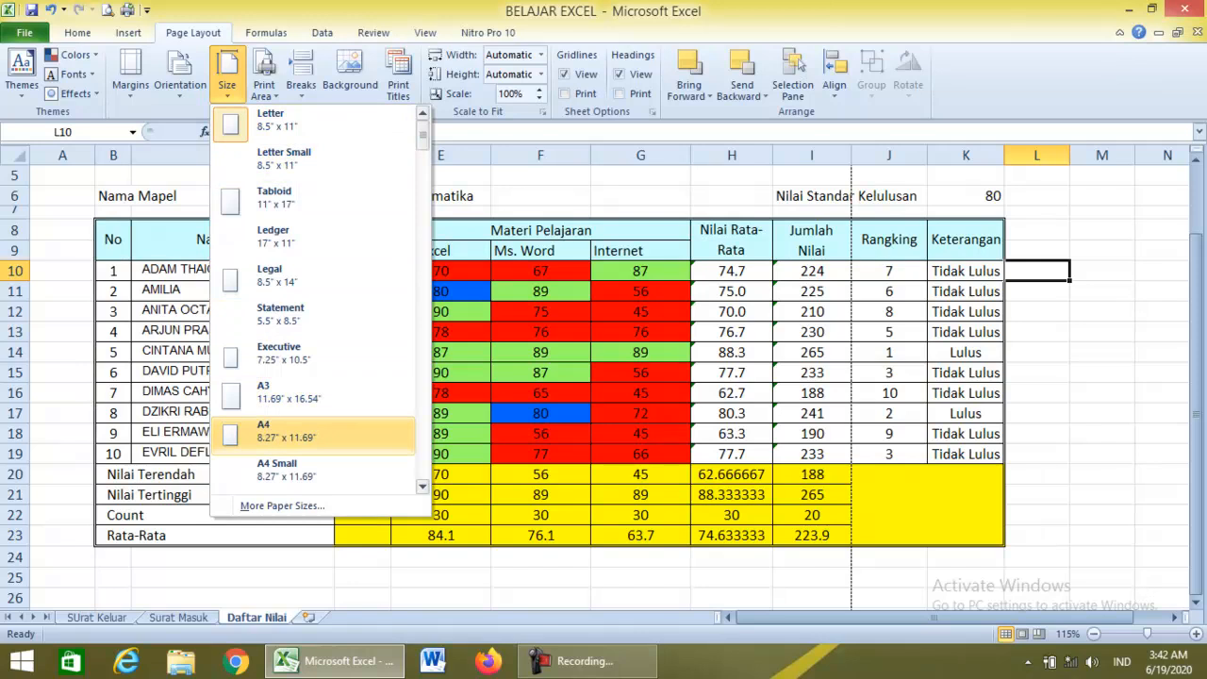
left_click(283, 431)
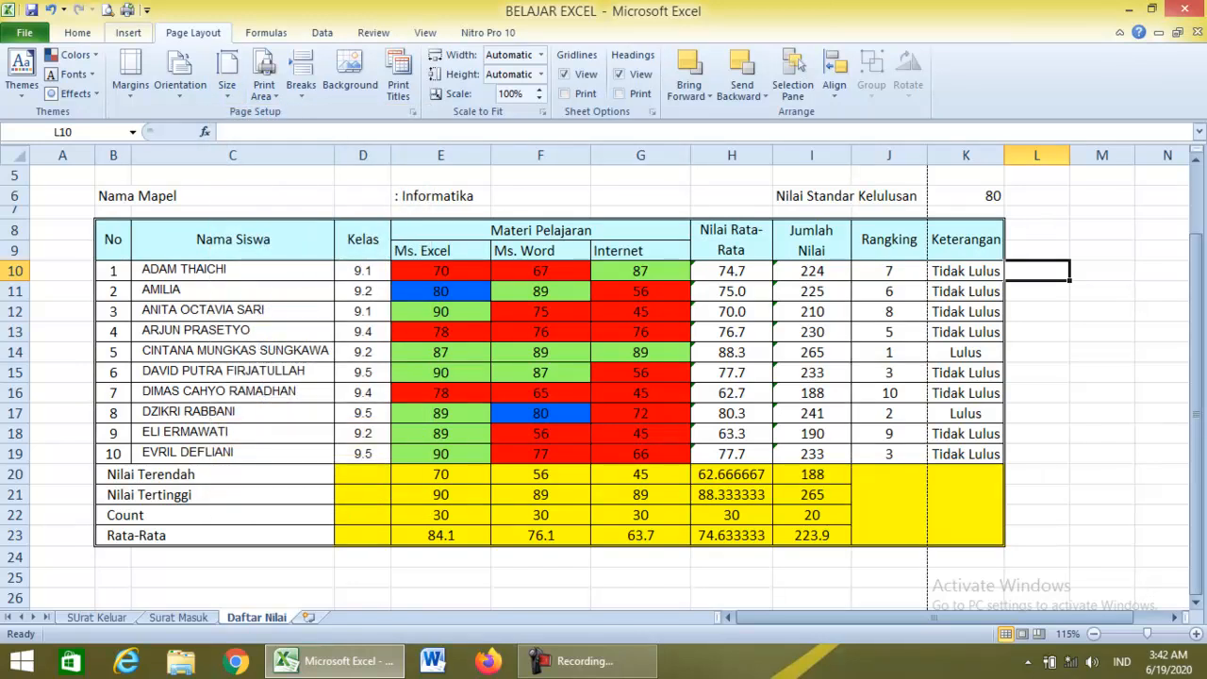
key("ctrl+p")
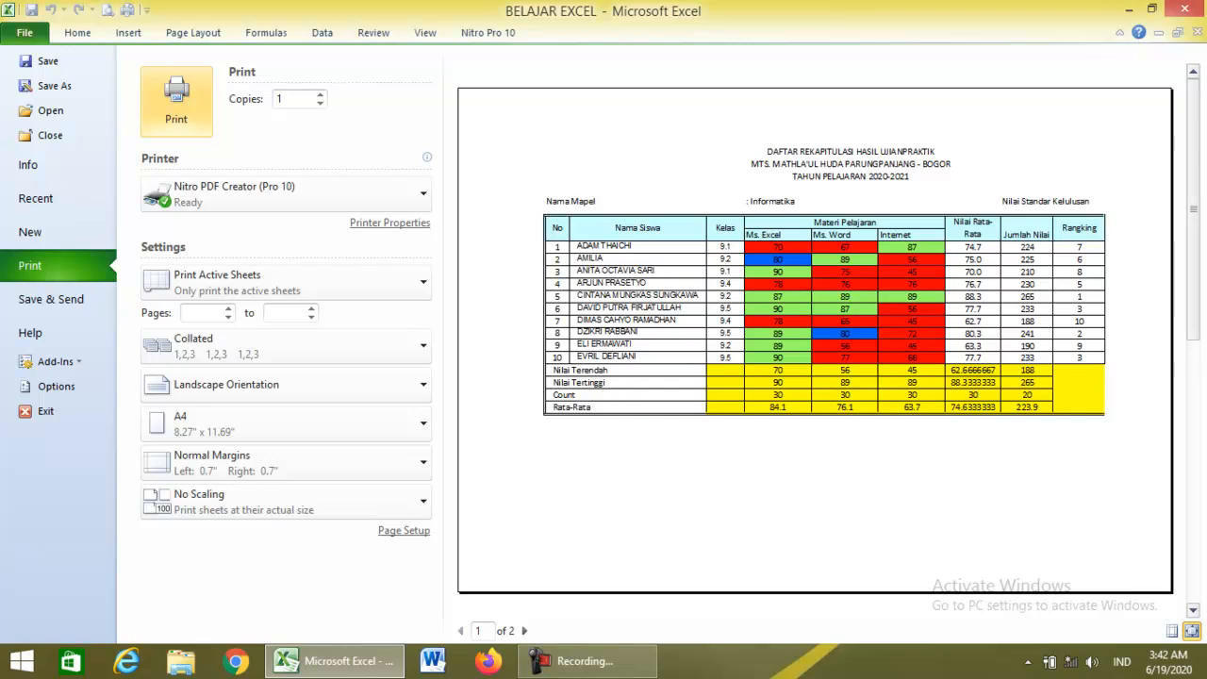
From print preview's Page Setup, set the left margin to 0.25 and the right margin to 0.2.
key("Escape")
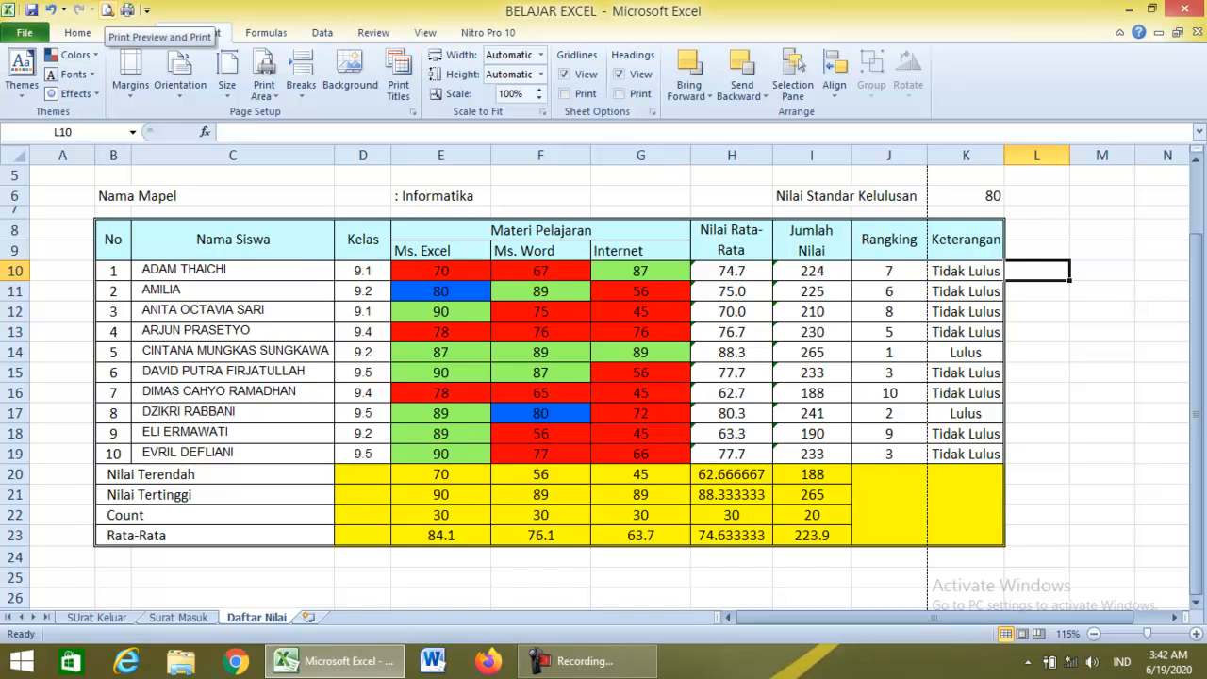
key("ctrl+p")
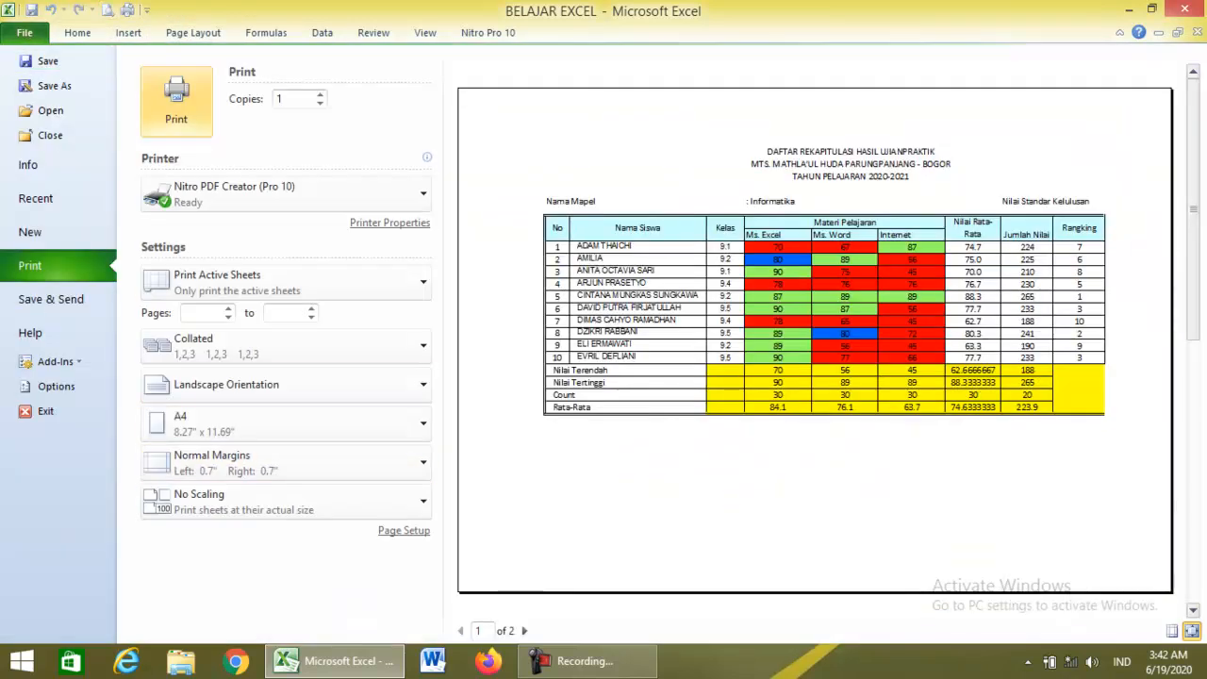
left_click(403, 530)
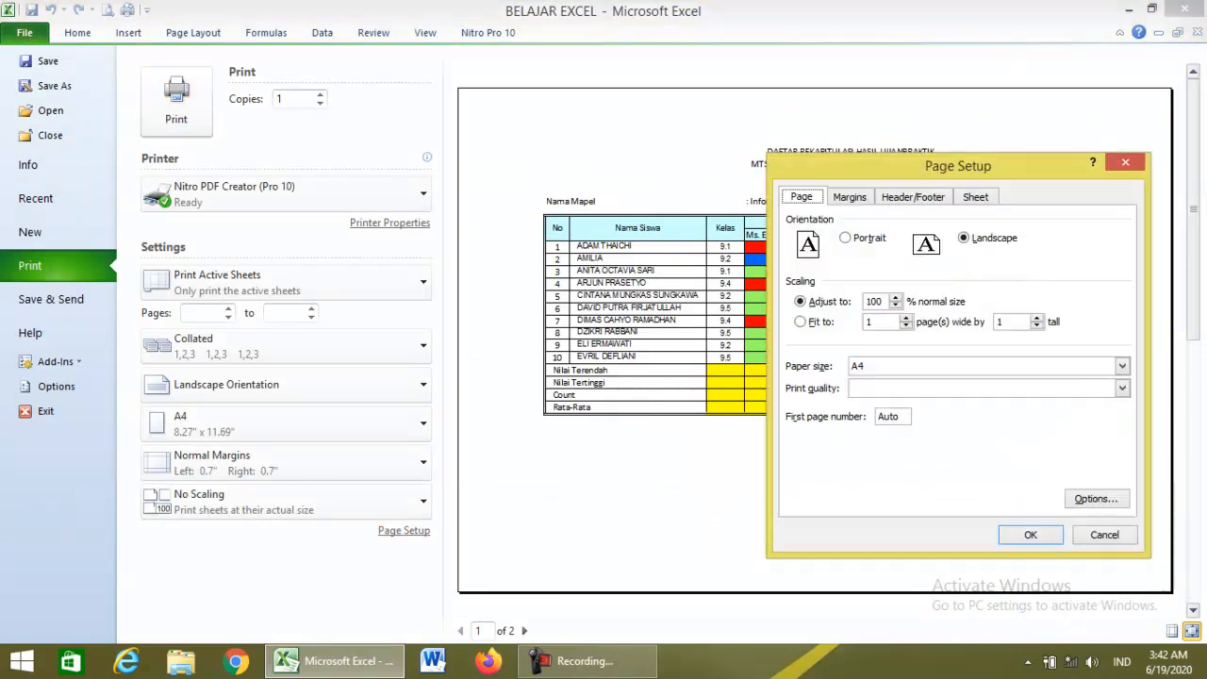
left_click_drag(648, 144, 302, 103)
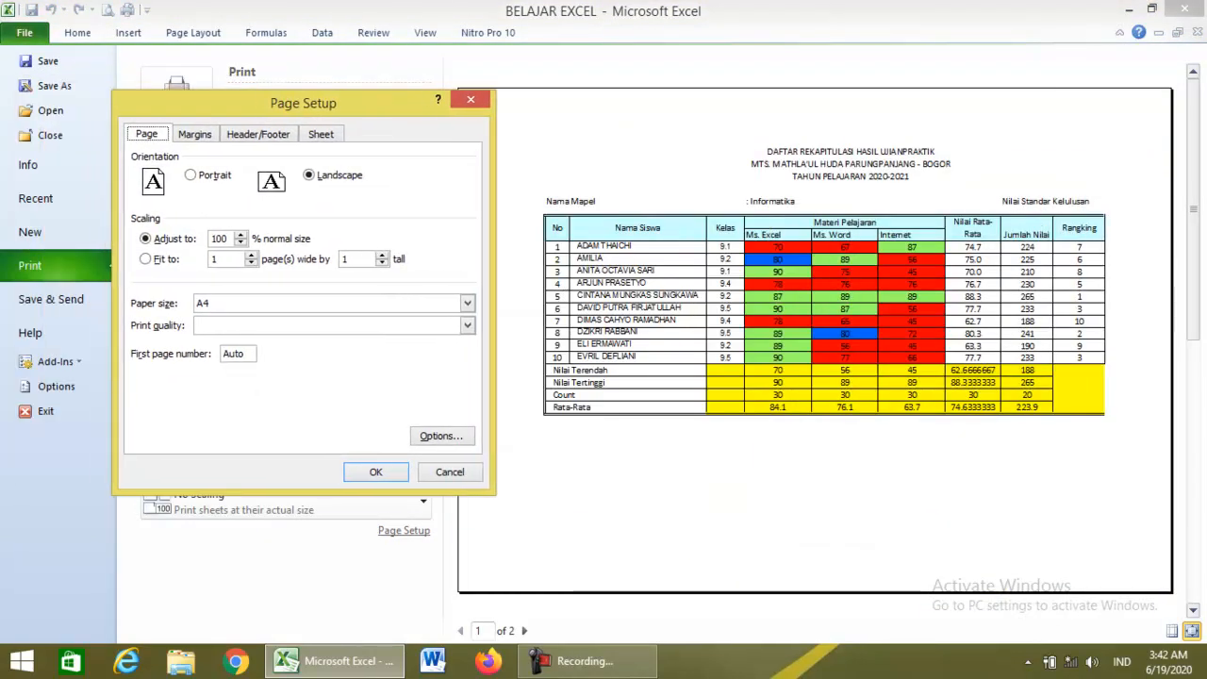
left_click(195, 134)
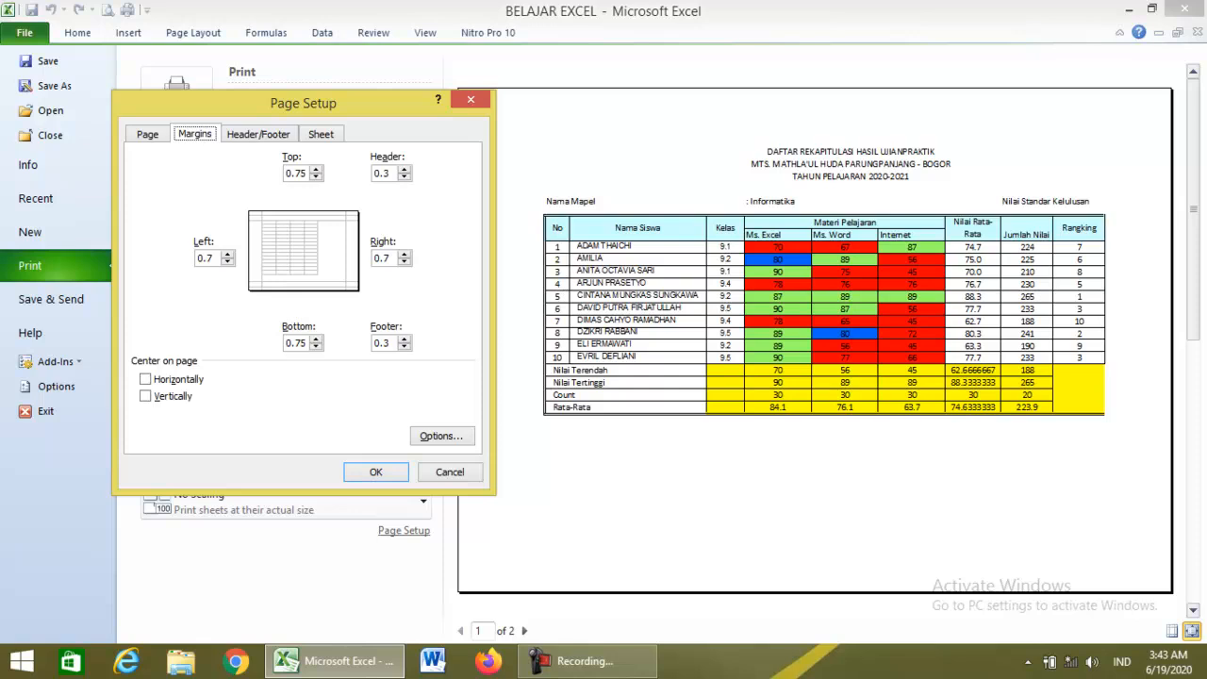
left_click(227, 262)
left_click(227, 262)
left_click(227, 262)
left_click(227, 254)
left_click(405, 261)
left_click(405, 262)
Set the top and bottom margins to 0.25 and apply the custom margins.
left_click(316, 169)
left_click(316, 176)
left_click(315, 177)
left_click(316, 176)
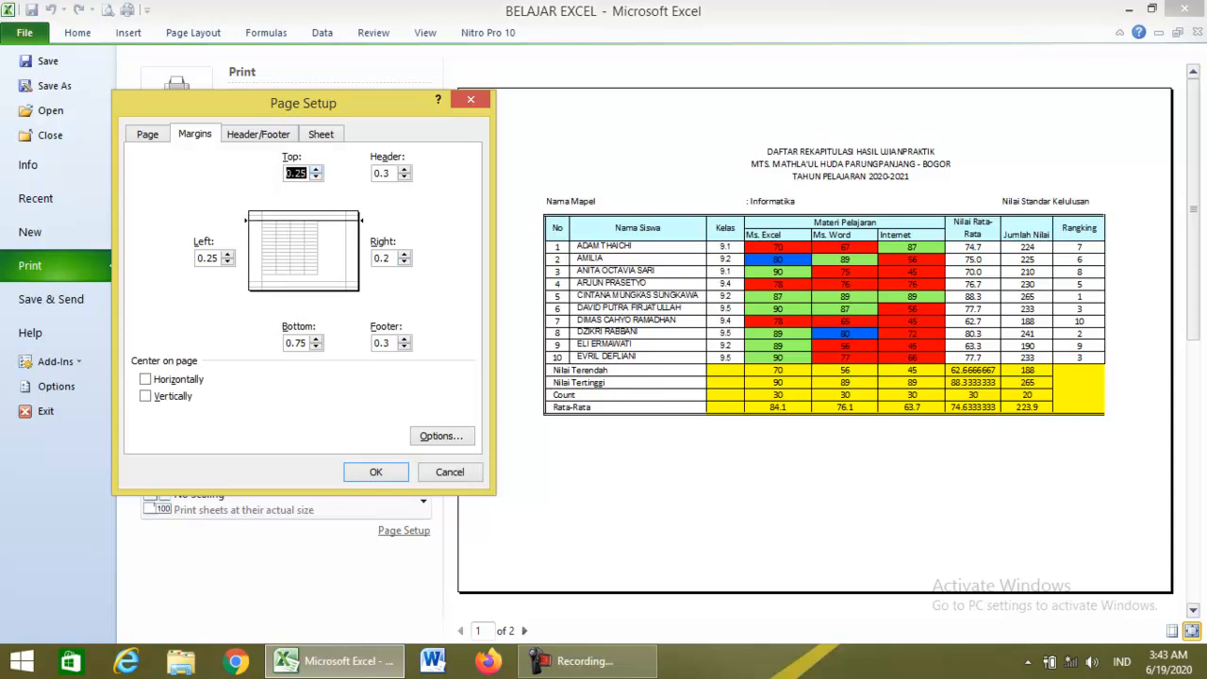
left_click(316, 347)
left_click(316, 346)
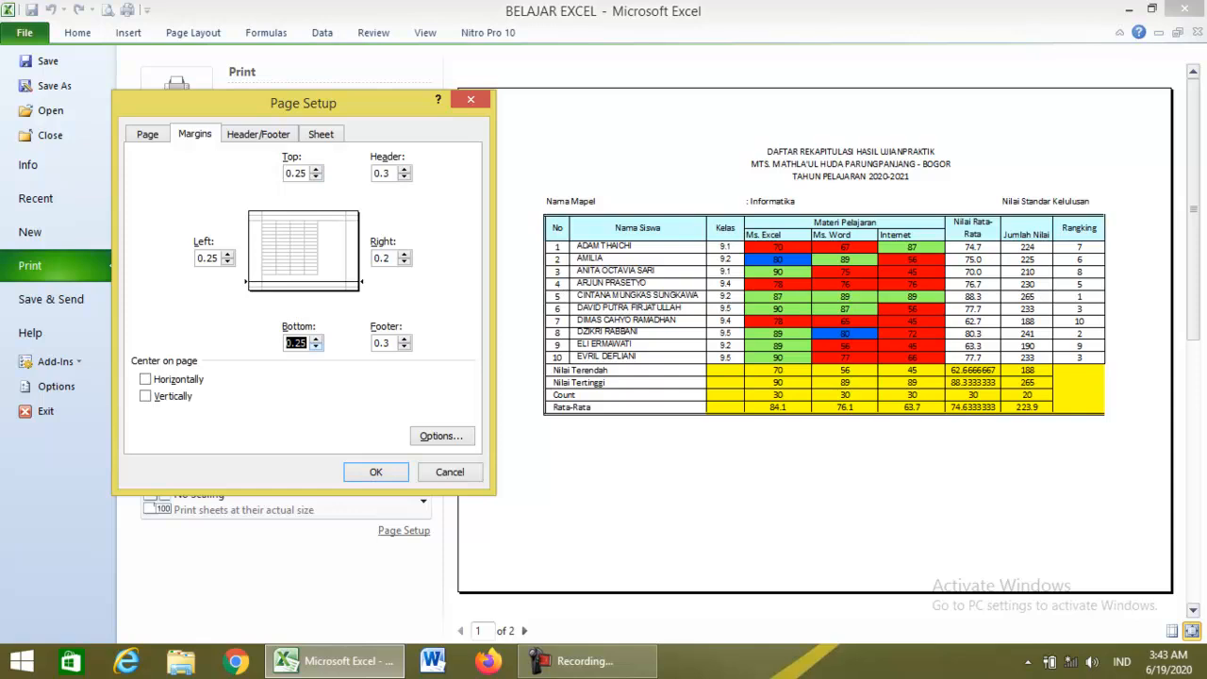
left_click(375, 472)
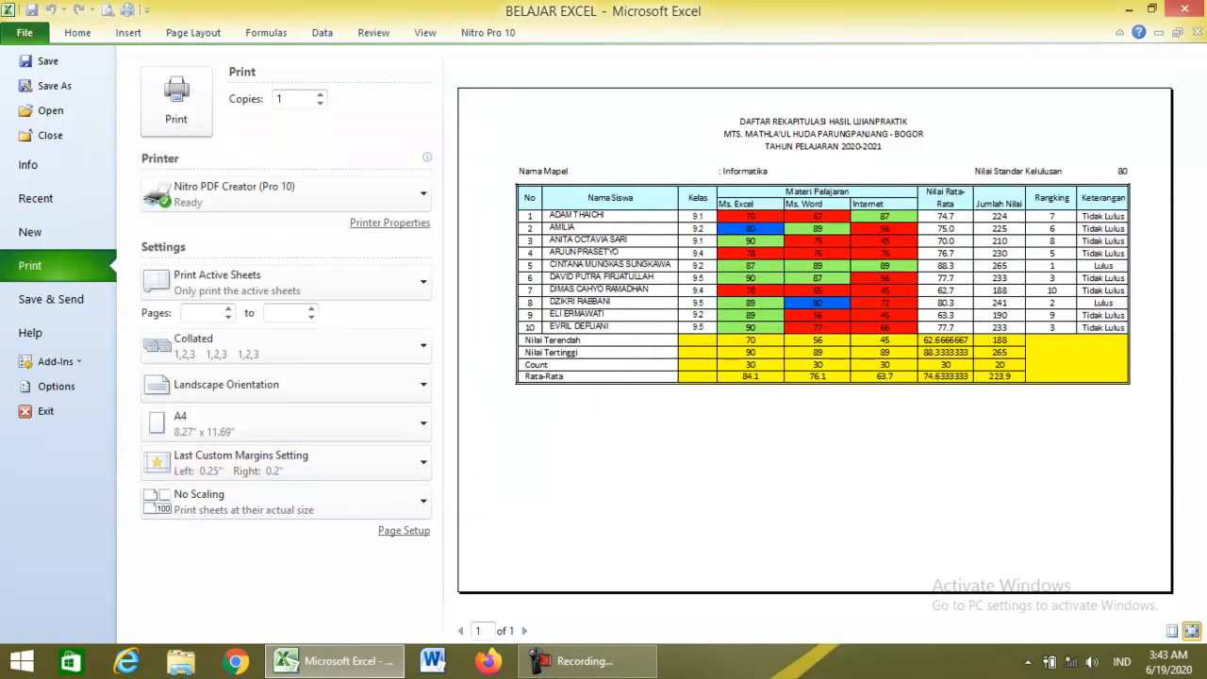
Centre the table on the page both horizontally and vertically in Page Setup.
left_click(406, 529)
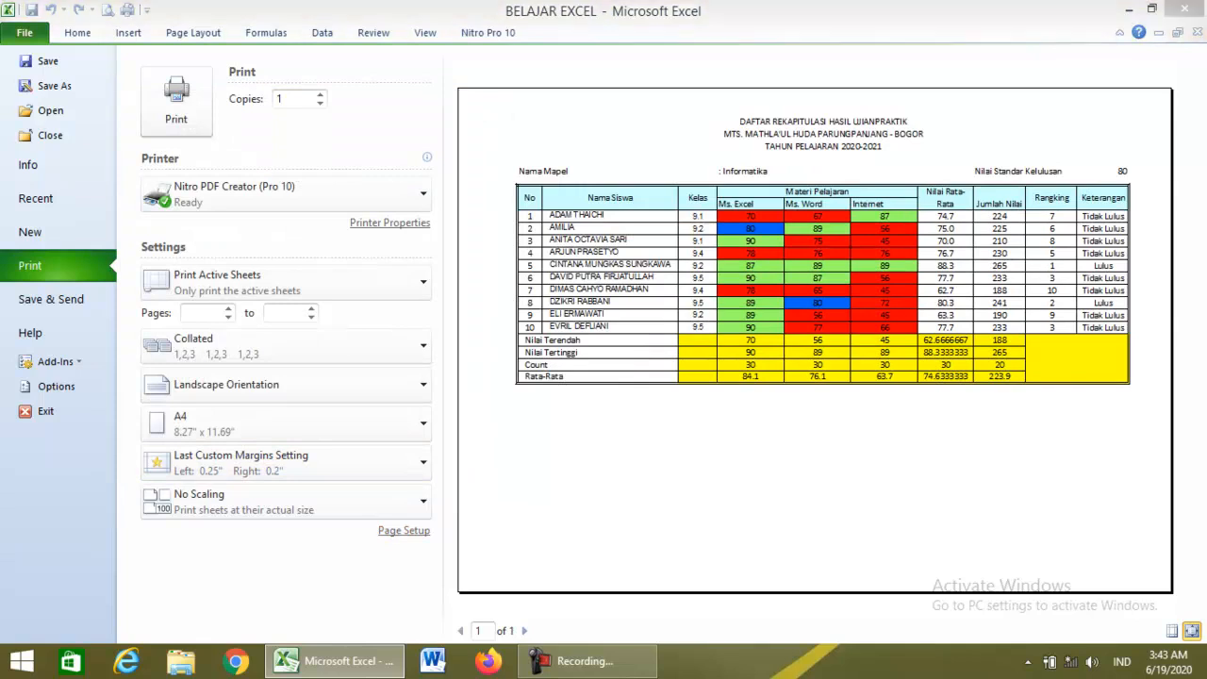
left_click_drag(282, 103, 190, 59)
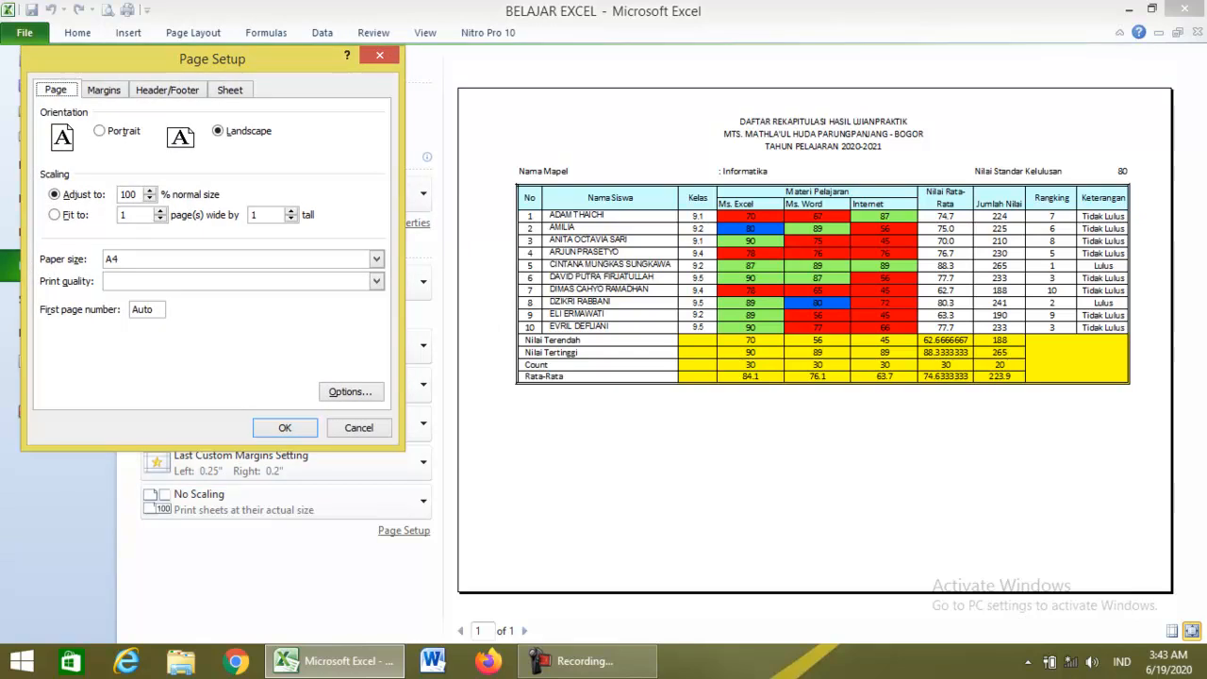
left_click(103, 89)
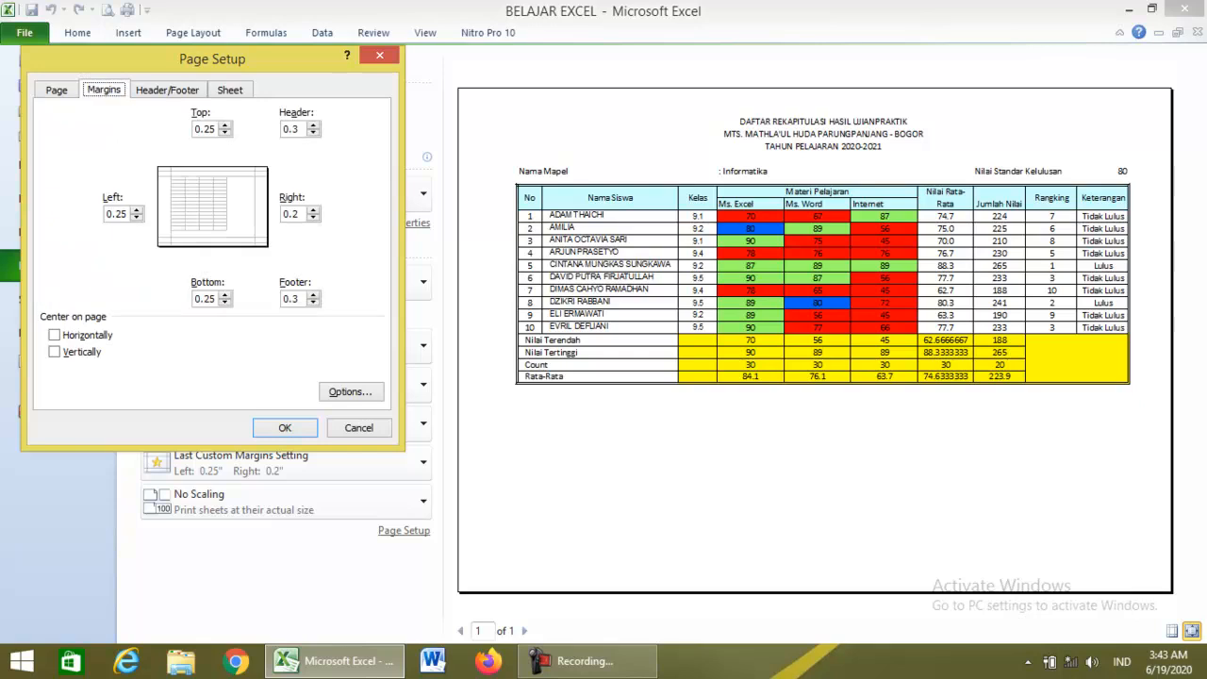
left_click(55, 335)
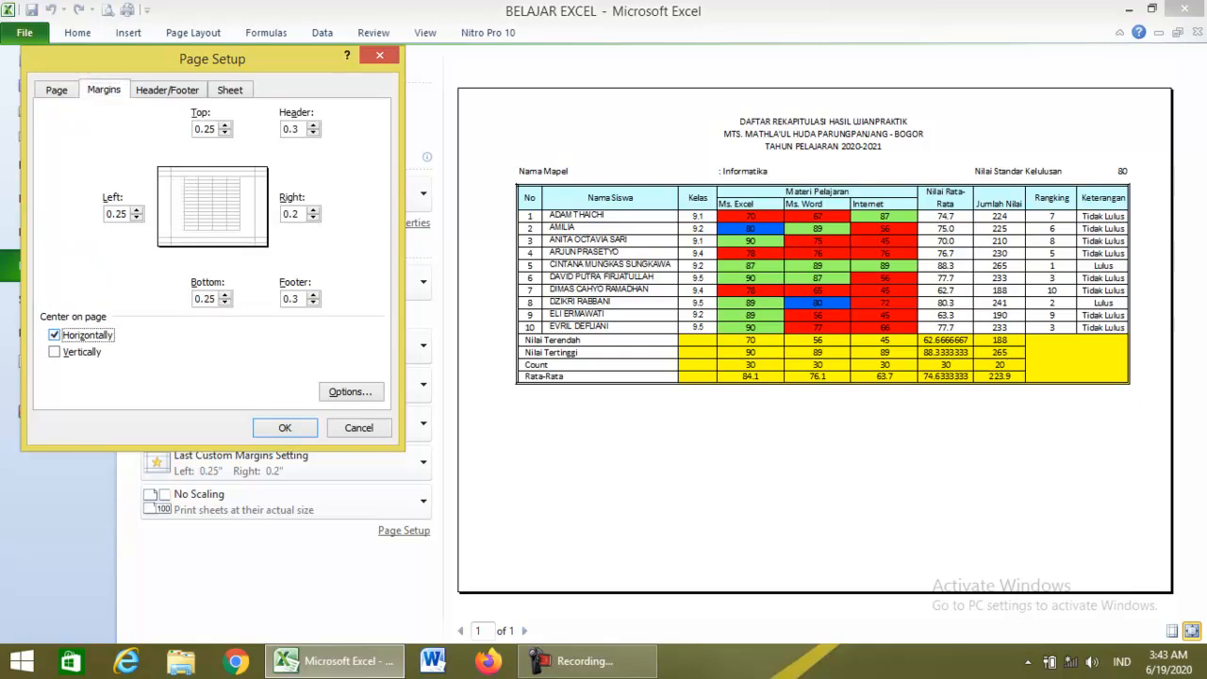
left_click(55, 351)
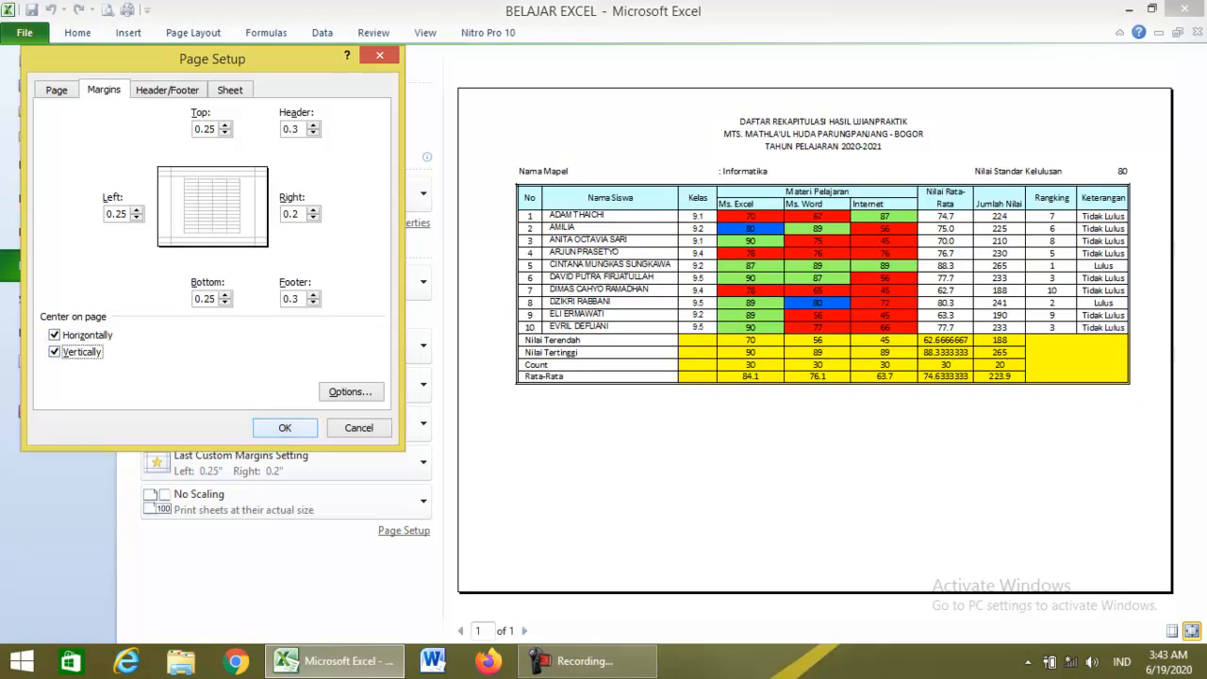
left_click(284, 427)
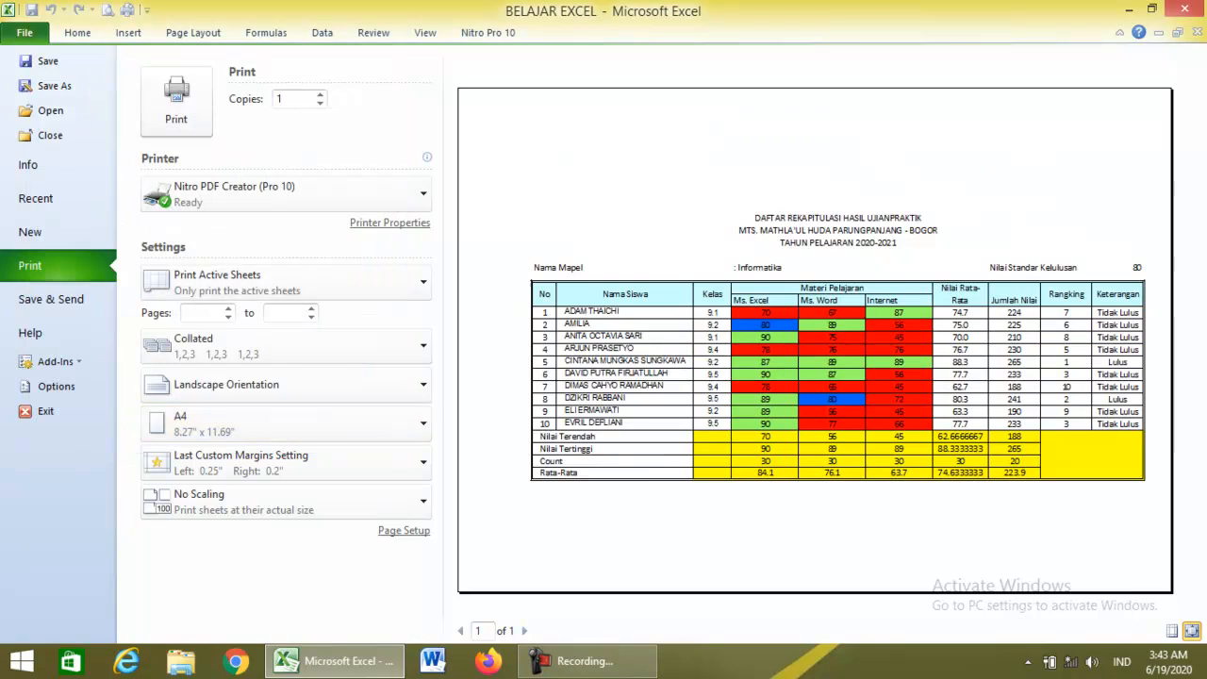
Remove vertical centring so the table stays horizontally centred at the page top.
left_click(403, 530)
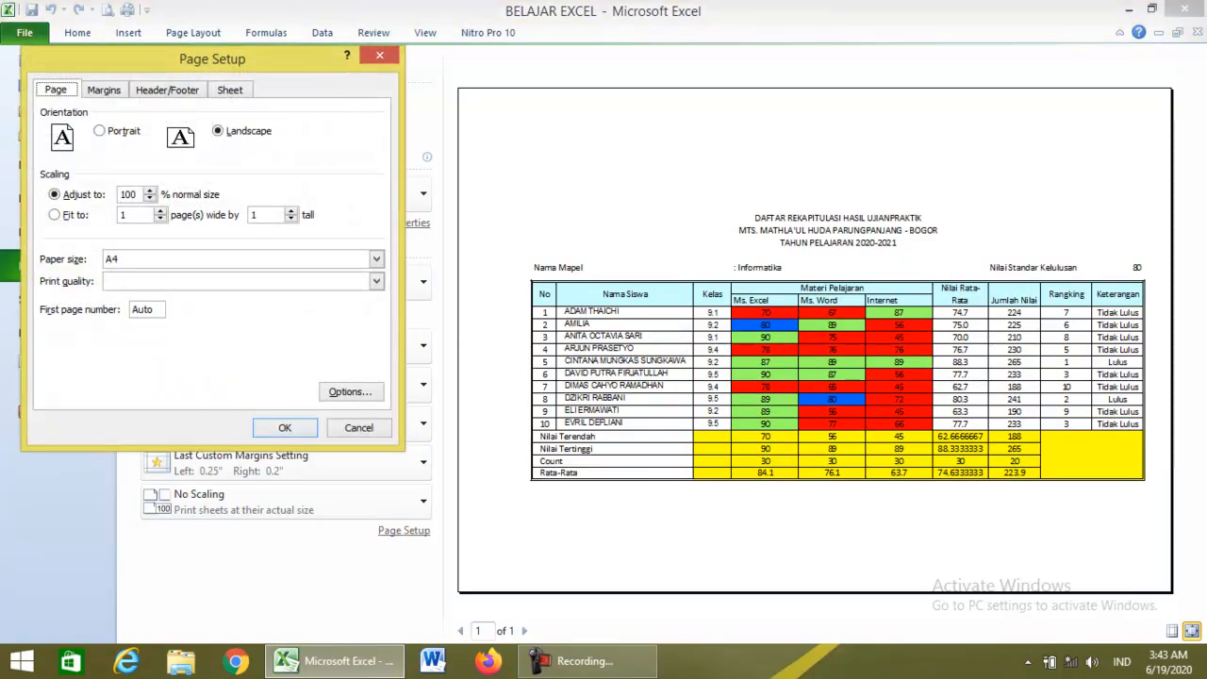
left_click(103, 89)
left_click(54, 351)
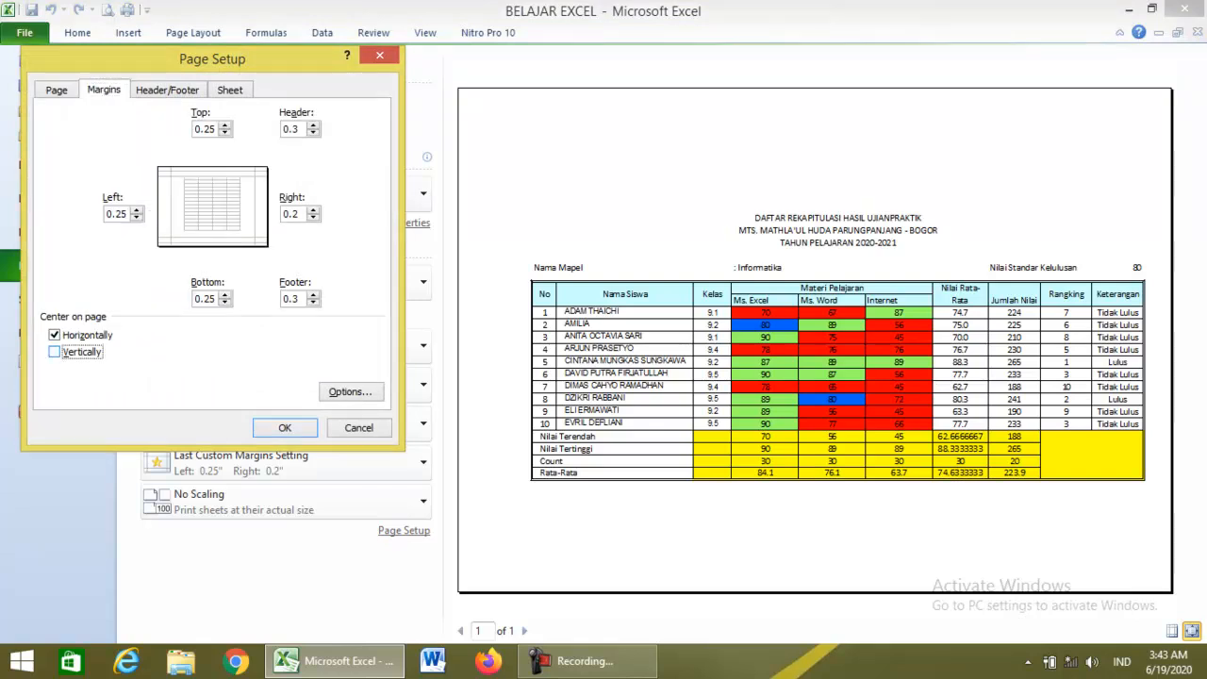
left_click(285, 427)
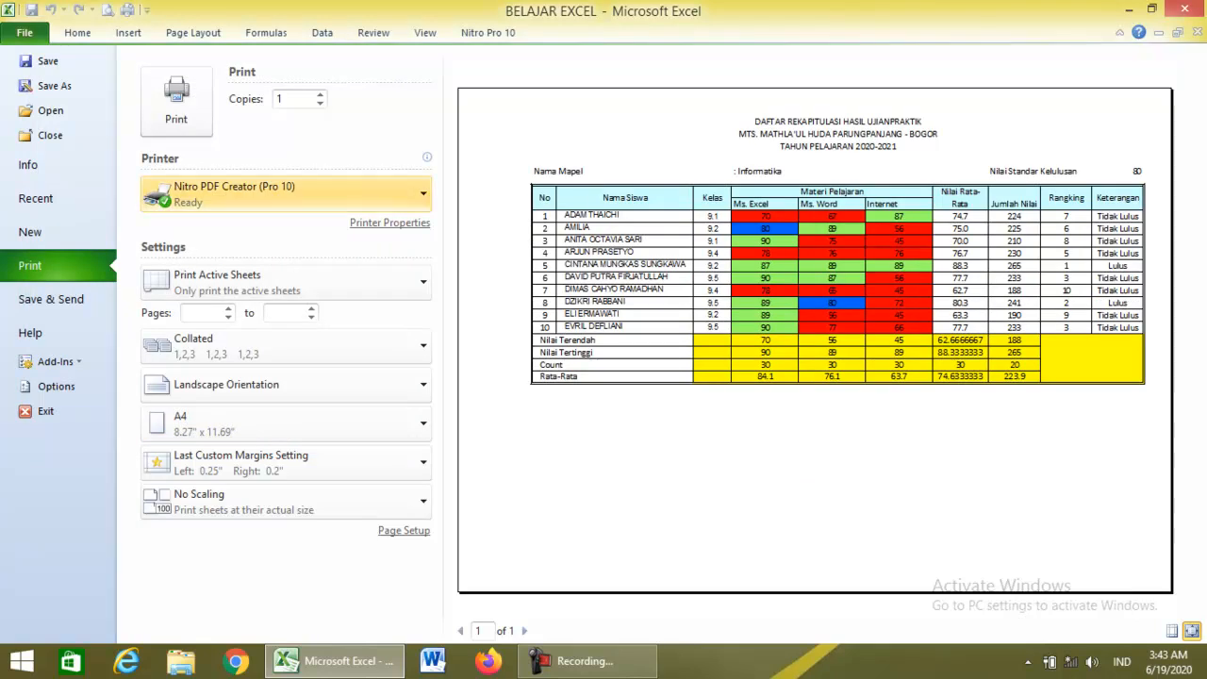
Choose the Brother DCP-J105 printer with 1 copy, then return to the worksheet.
left_click(285, 193)
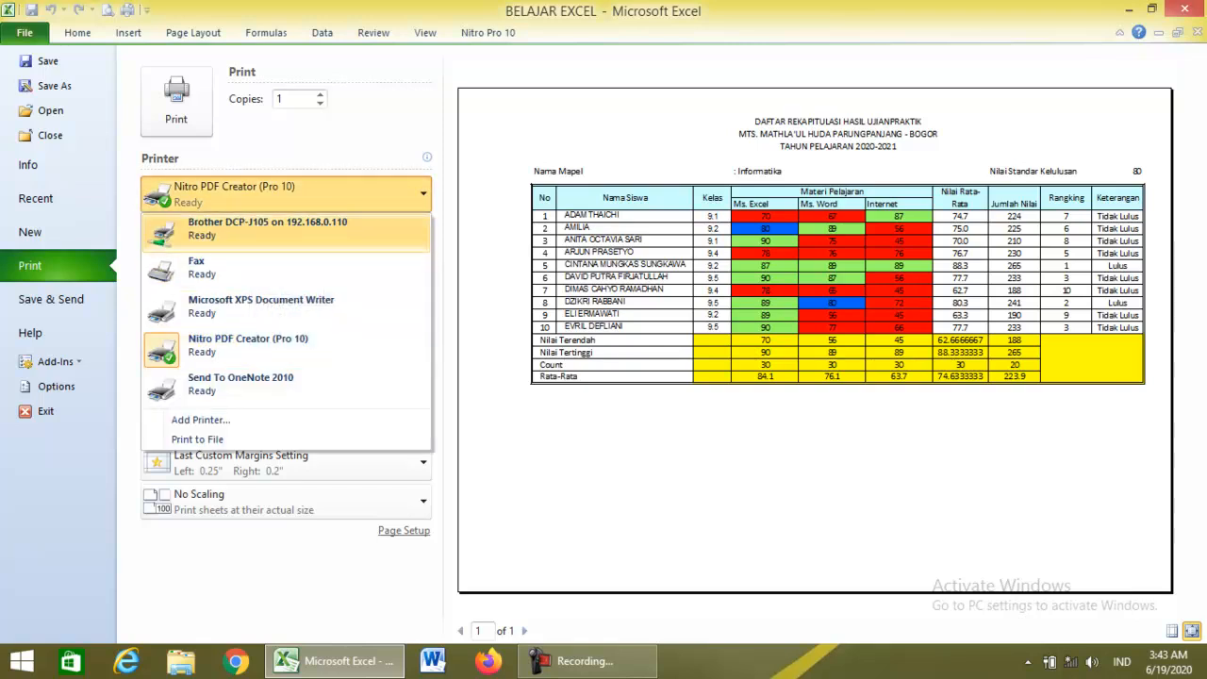
left_click(267, 230)
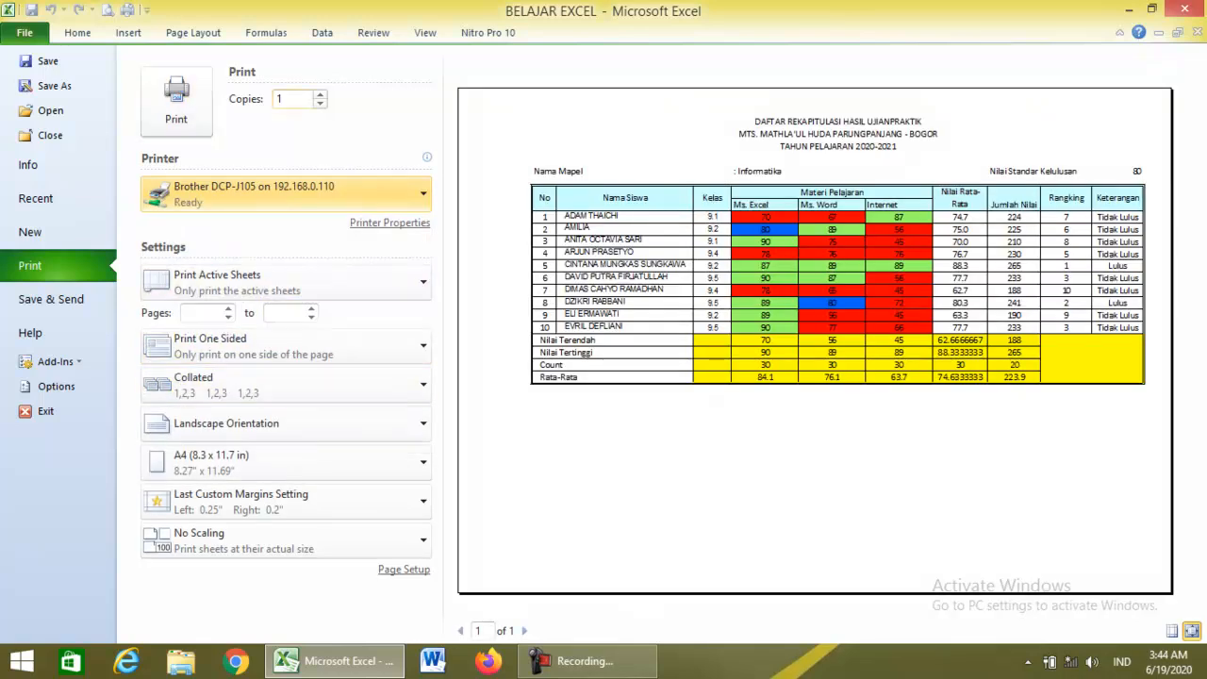
double_click(280, 99)
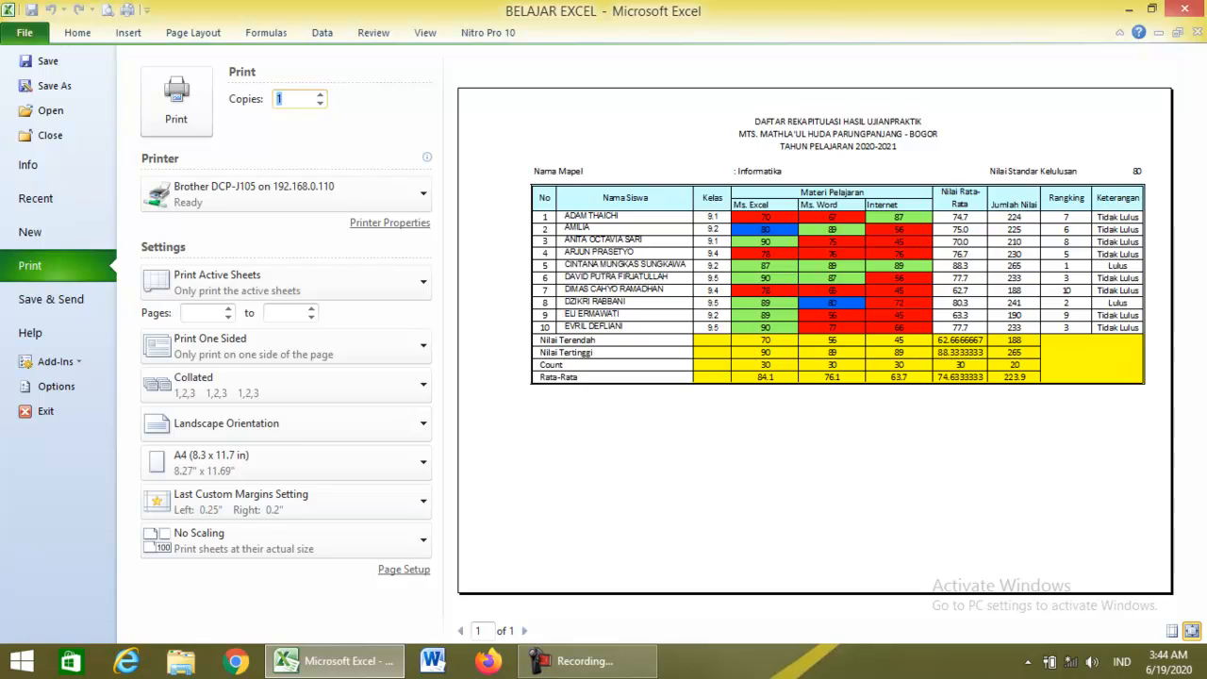
key("Escape")
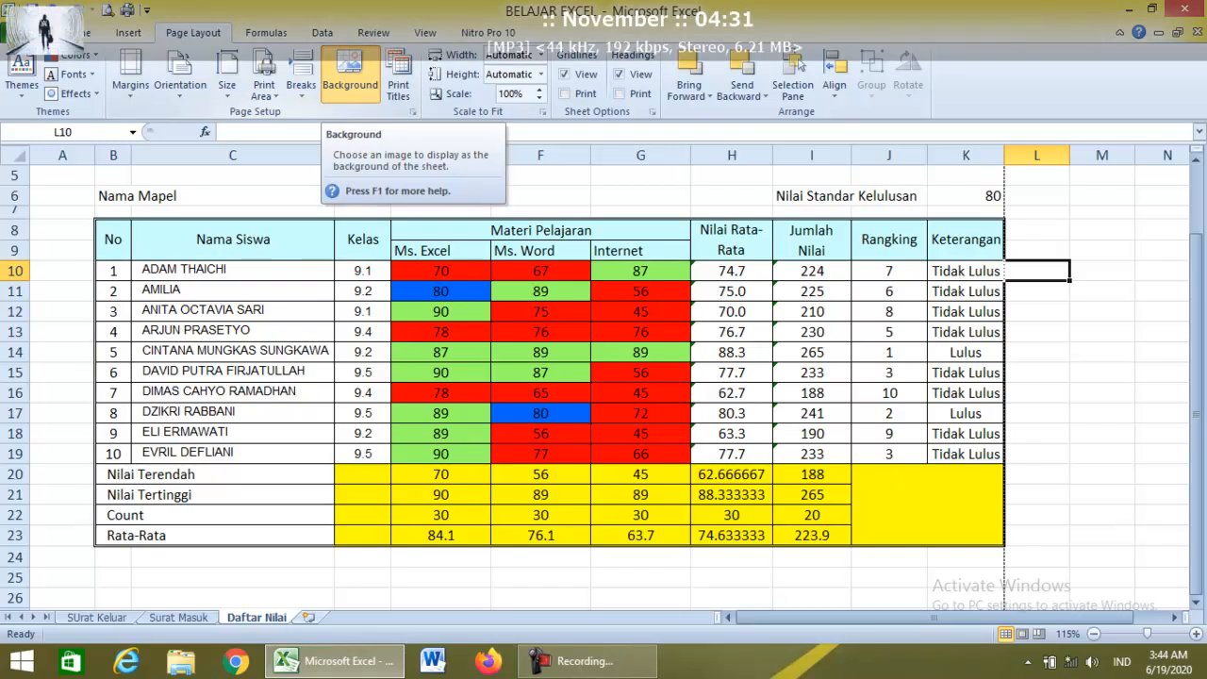
Try the dark city-lights picture as the sheet background, then delete it.
left_click(349, 71)
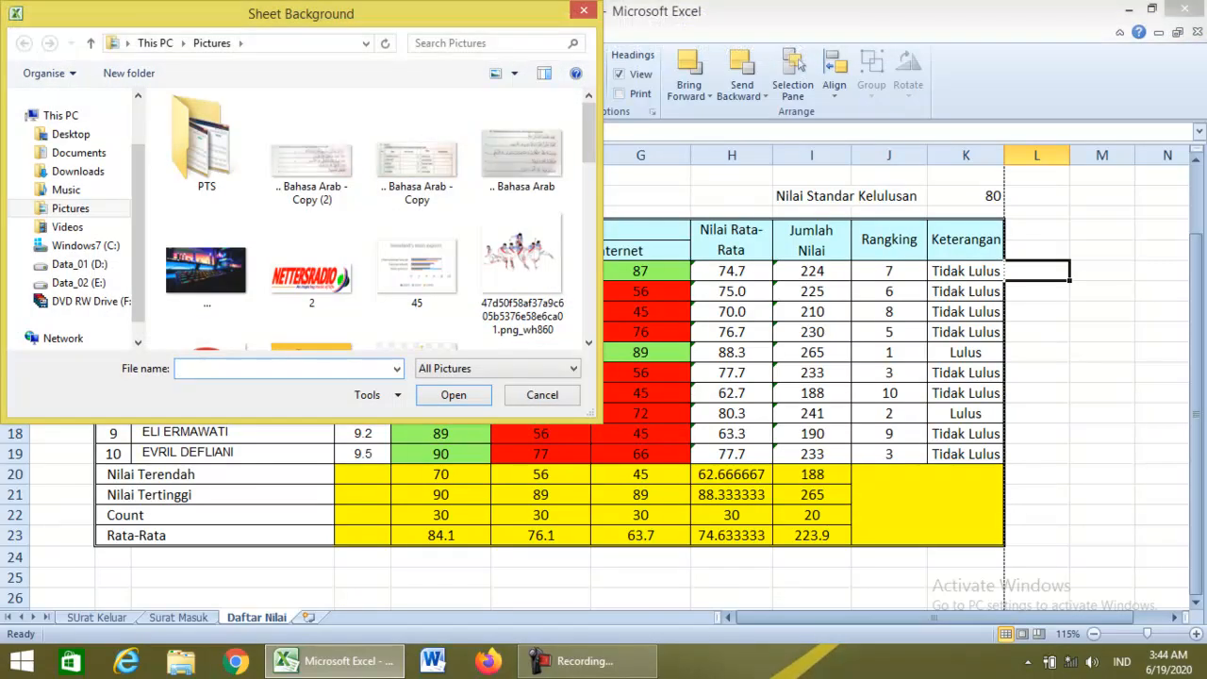
left_click(207, 264)
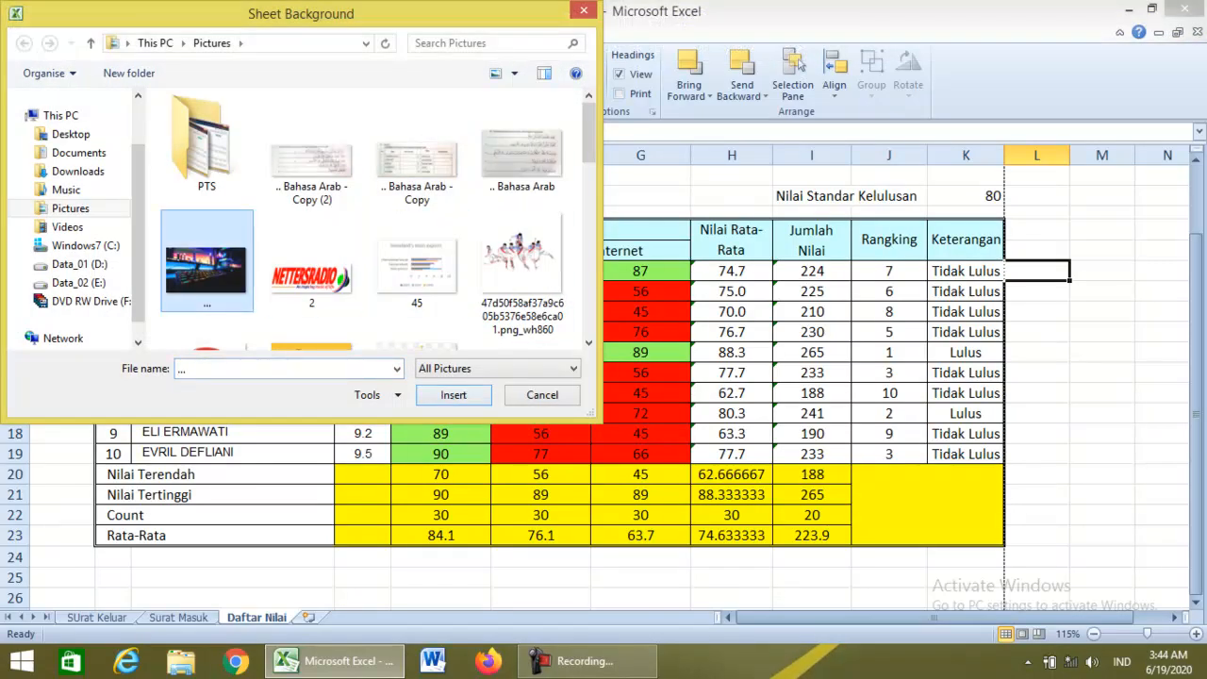
left_click(453, 395)
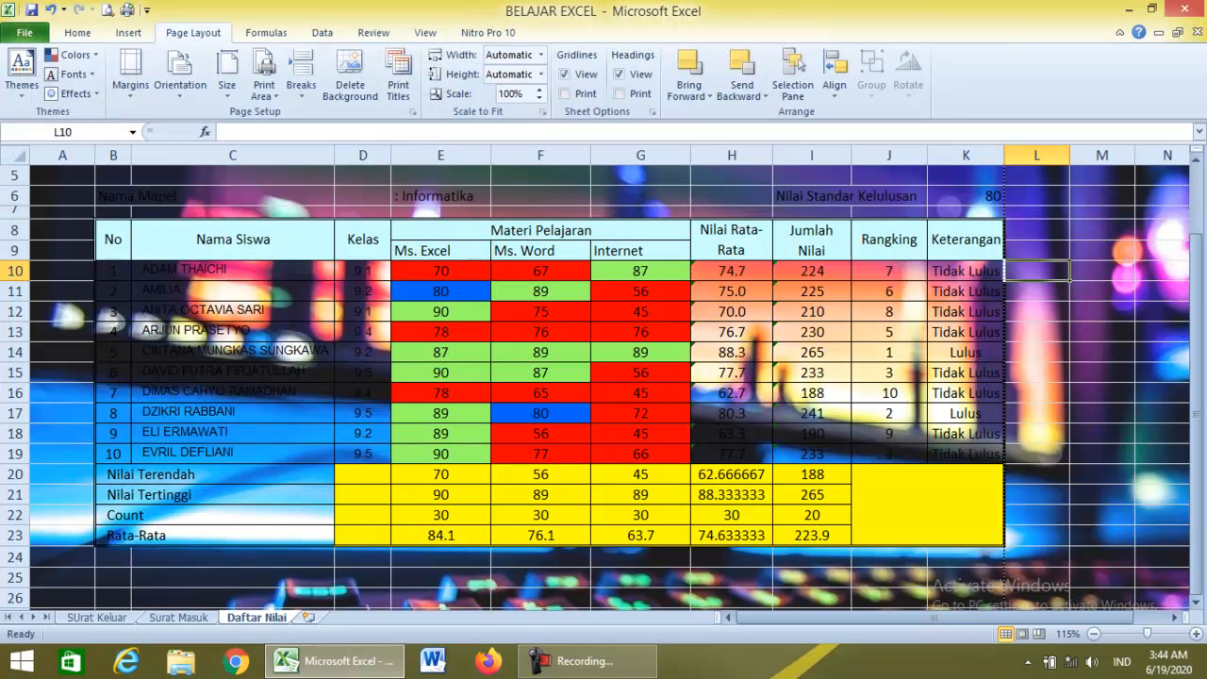
left_click(350, 75)
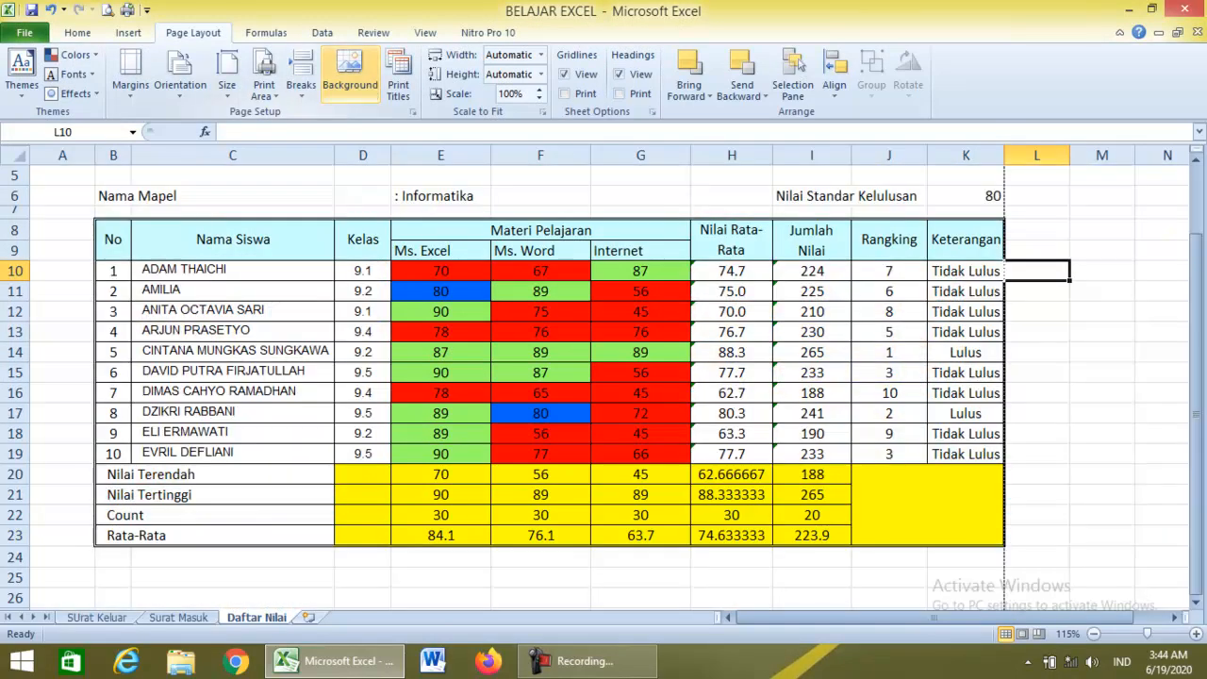
Insert the vegetable-field photo from D:\DownLoad as the sheet background.
left_click(350, 75)
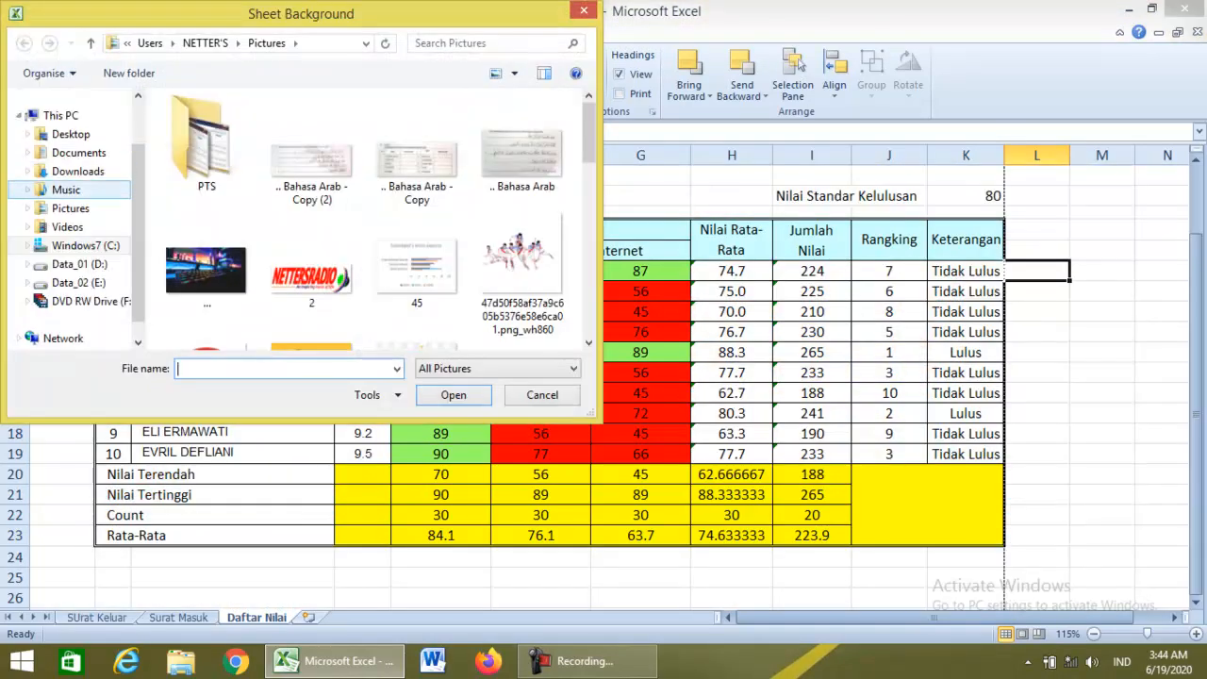
left_click(78, 170)
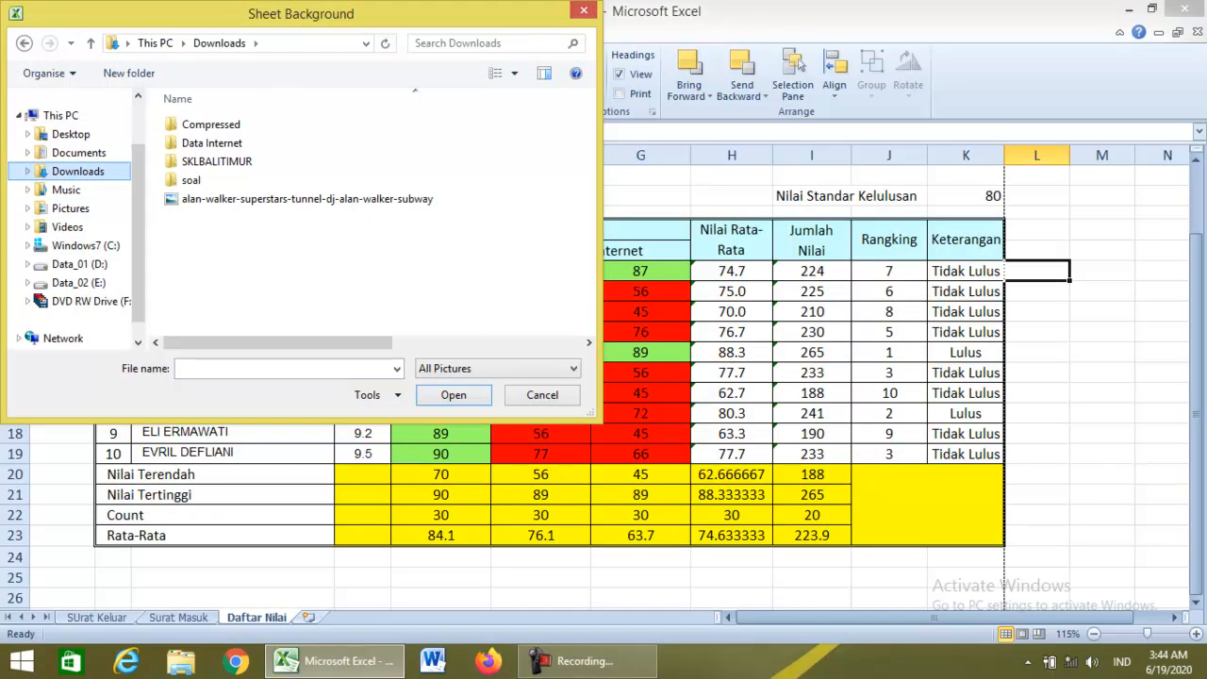
left_click(78, 282)
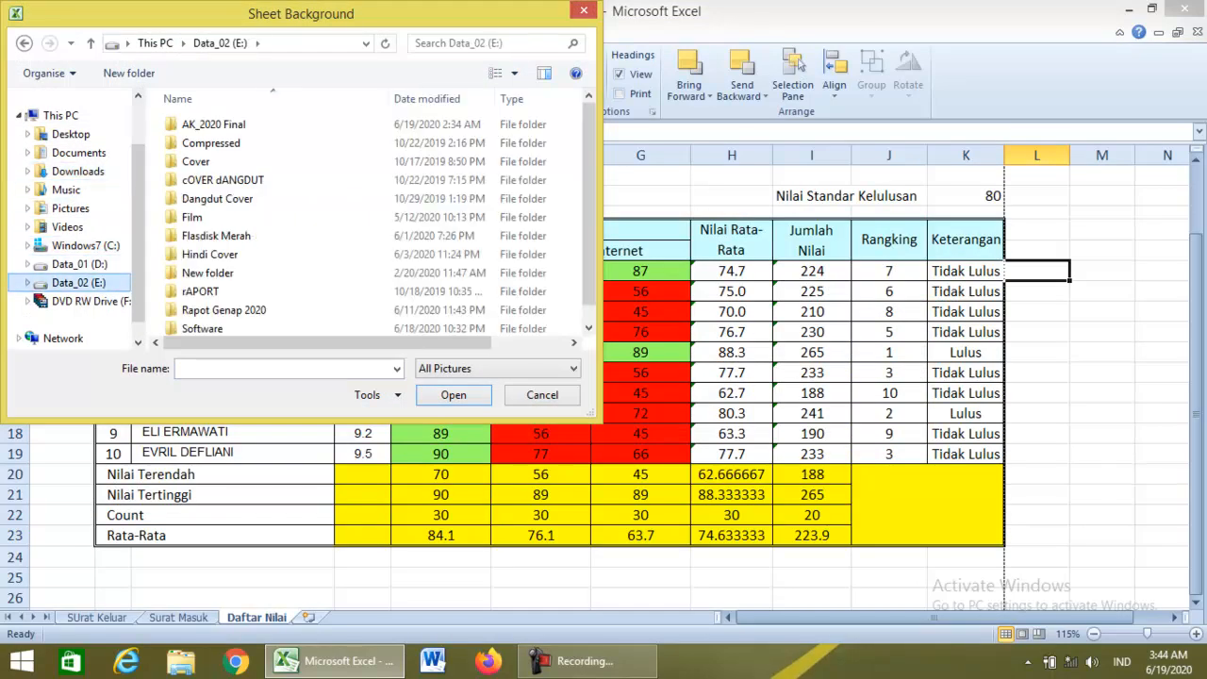
left_click(217, 291)
scroll(226, 302, "down", 1)
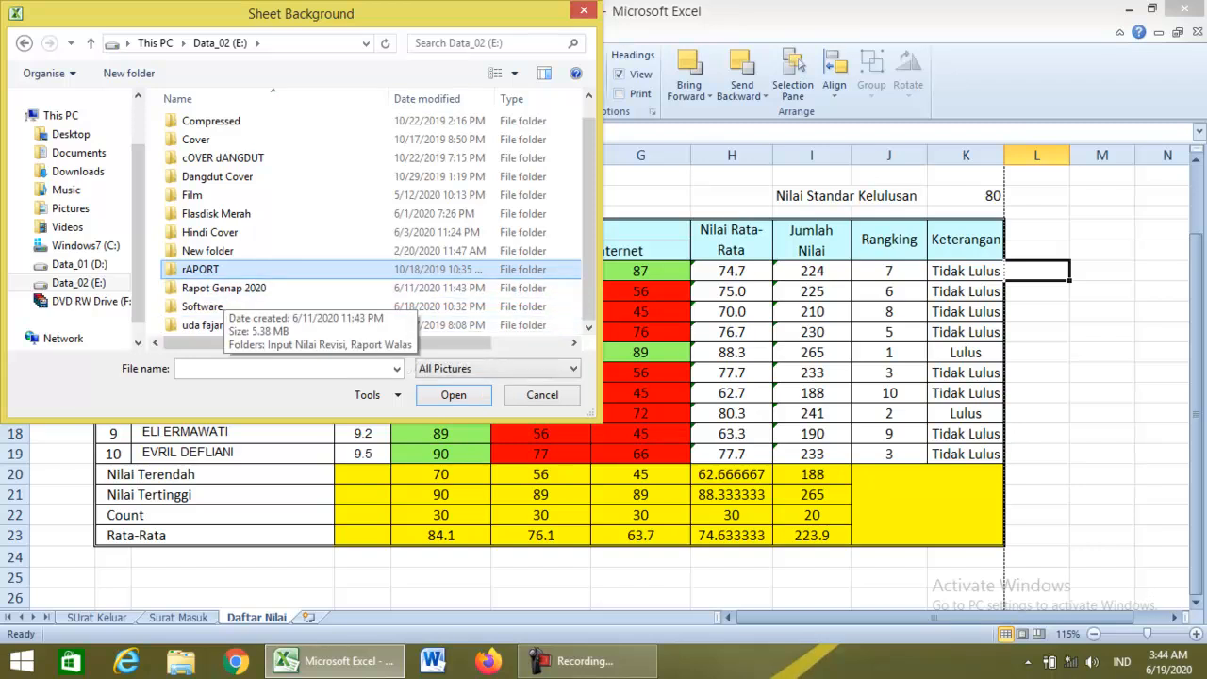
left_click(80, 264)
double_click(200, 269)
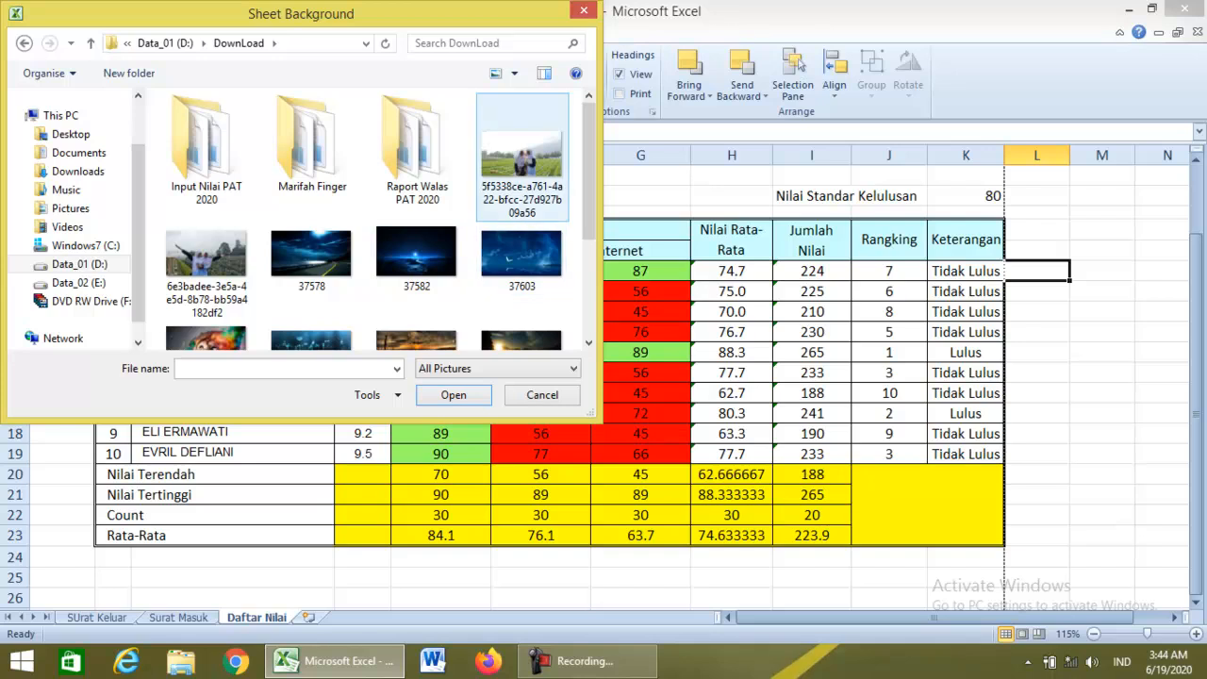
double_click(522, 156)
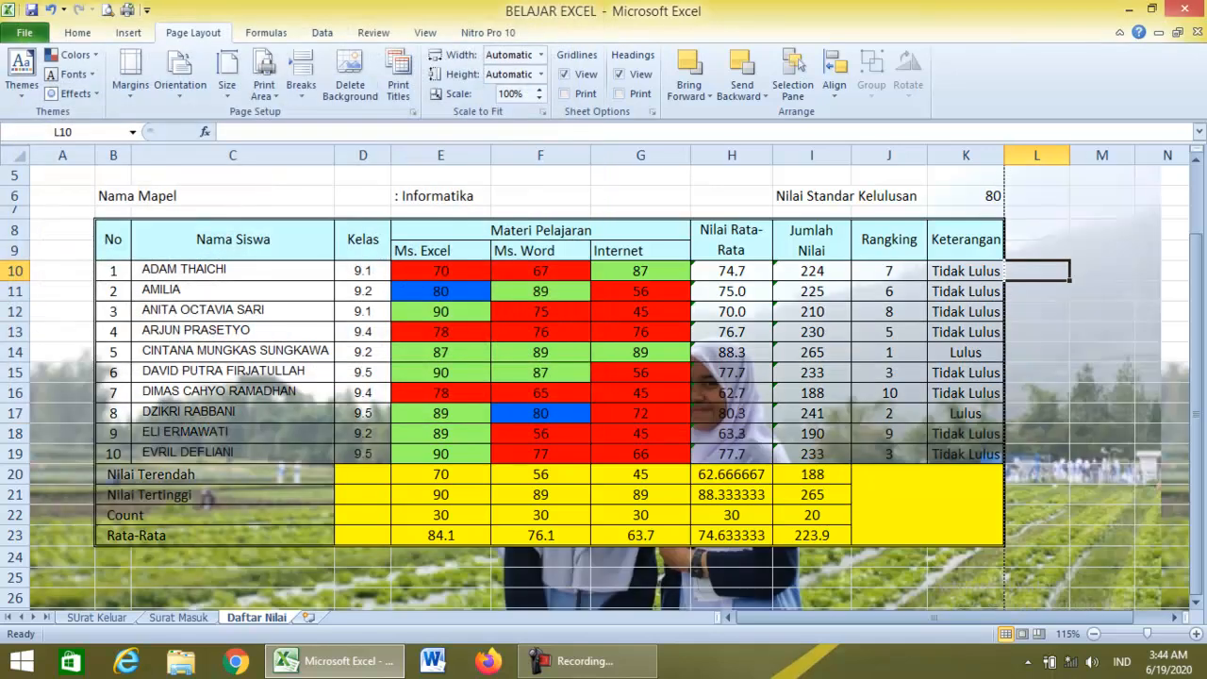
left_click(332, 338)
scroll(334, 341, "down", 4)
scroll(335, 341, "up", 4)
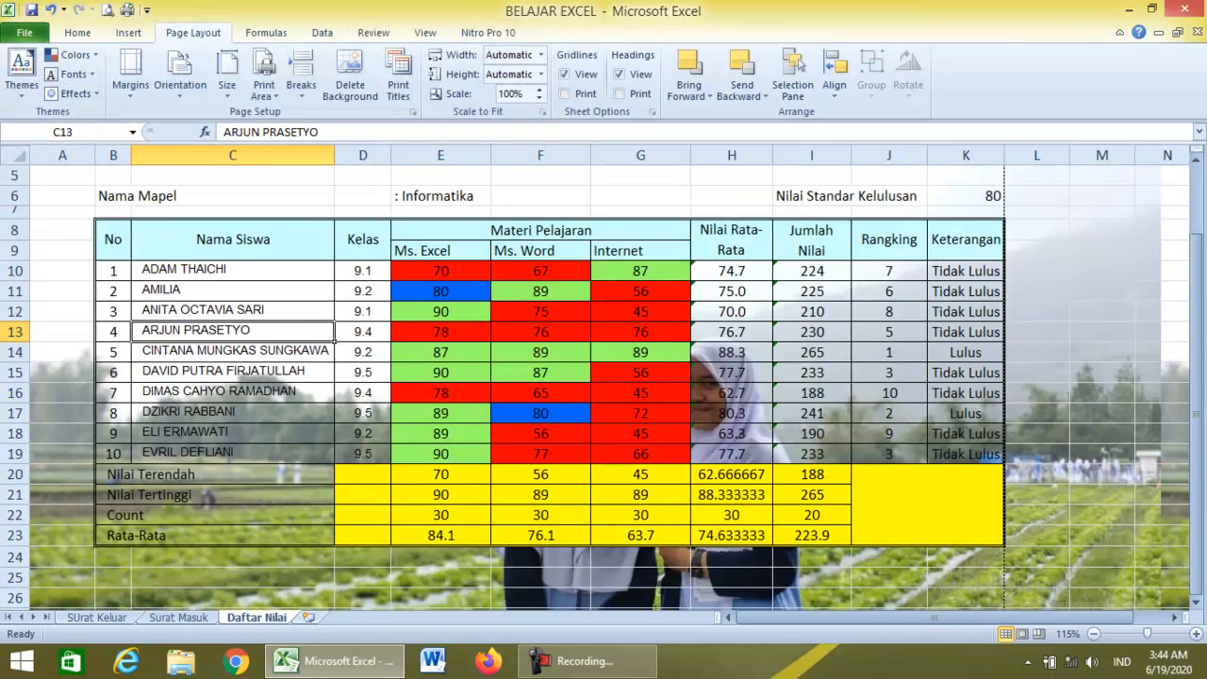
scroll(335, 341, "up", 2)
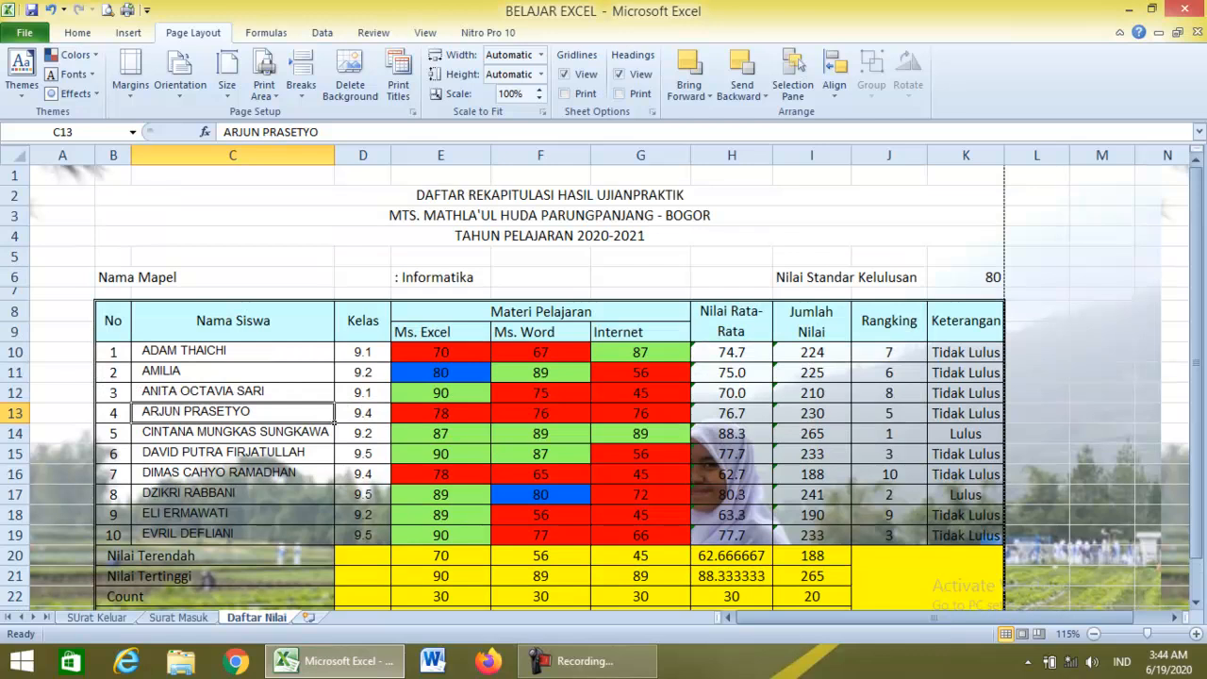
left_click(1101, 372)
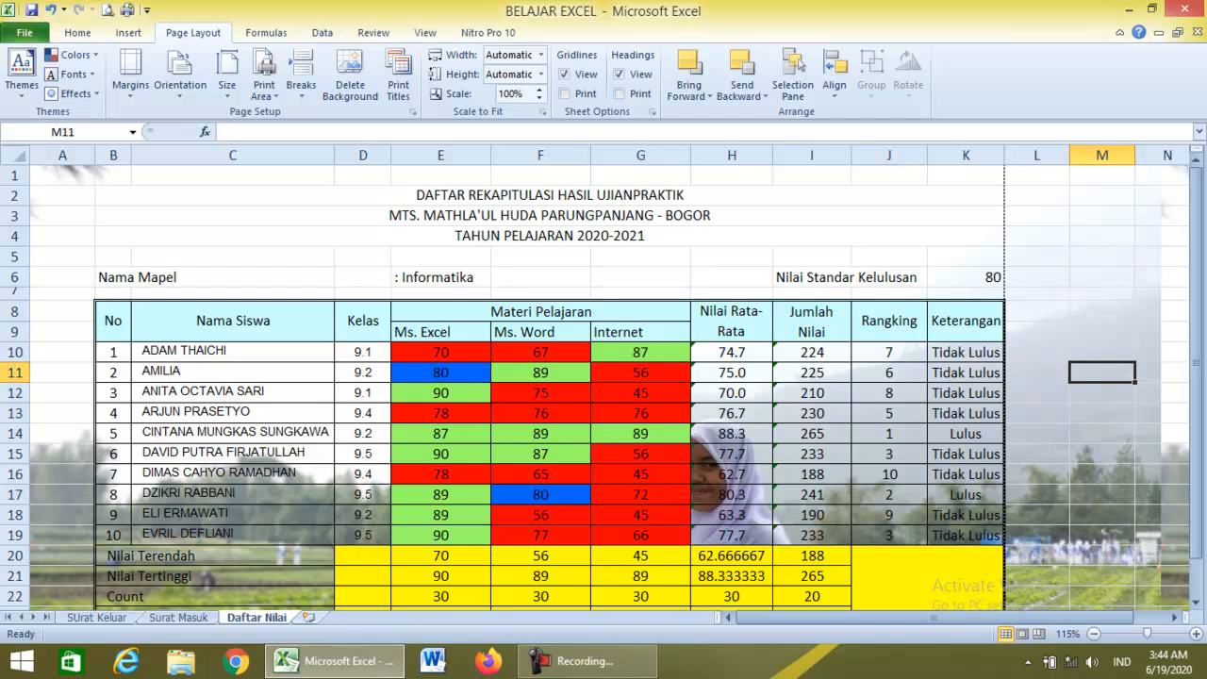
scroll(603, 387, "down", 5)
scroll(603, 387, "up", 2)
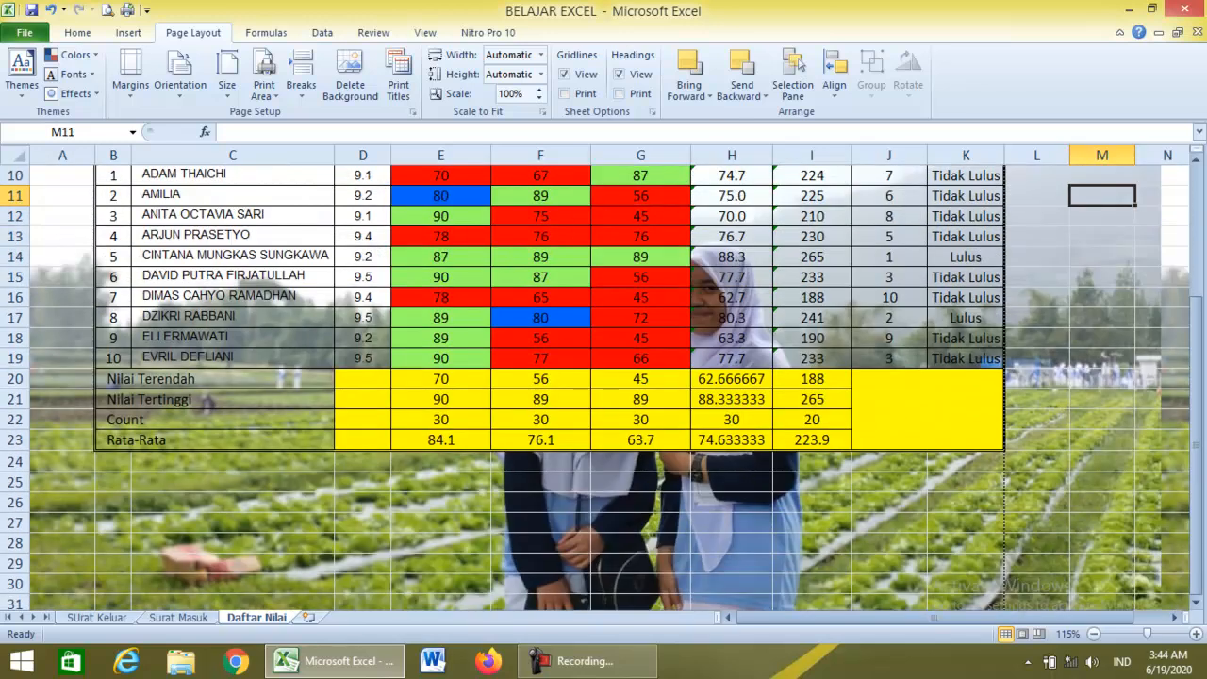
scroll(603, 387, "up", 2)
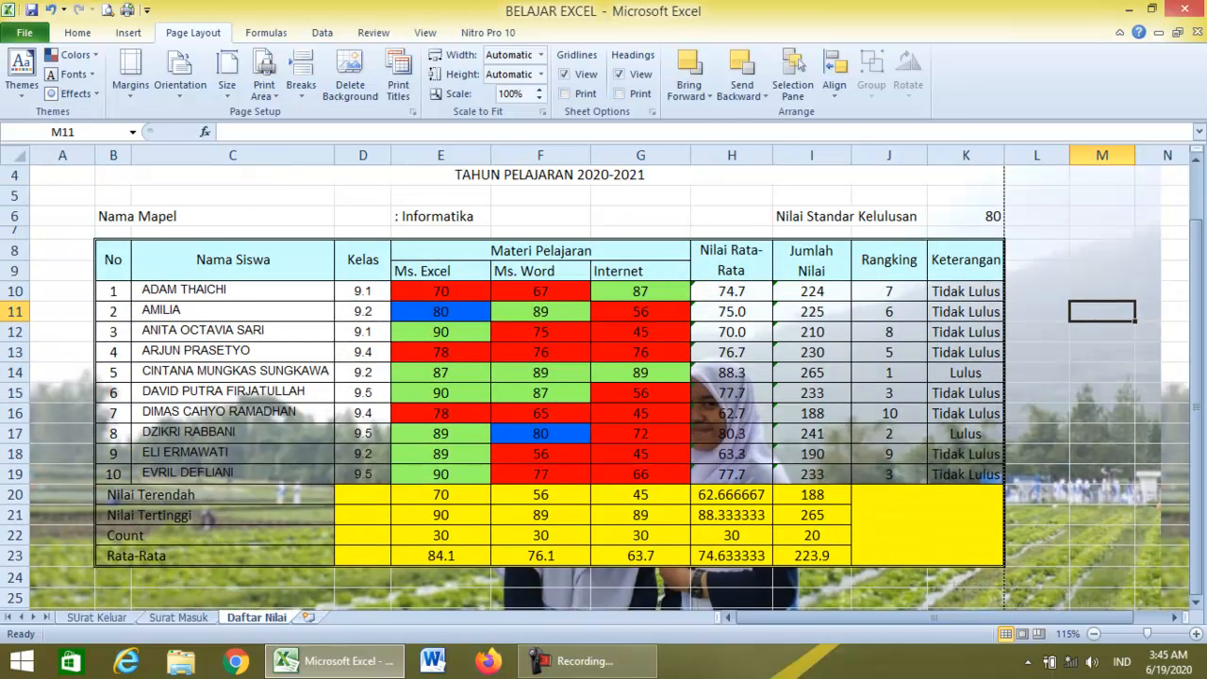
left_click(1036, 251)
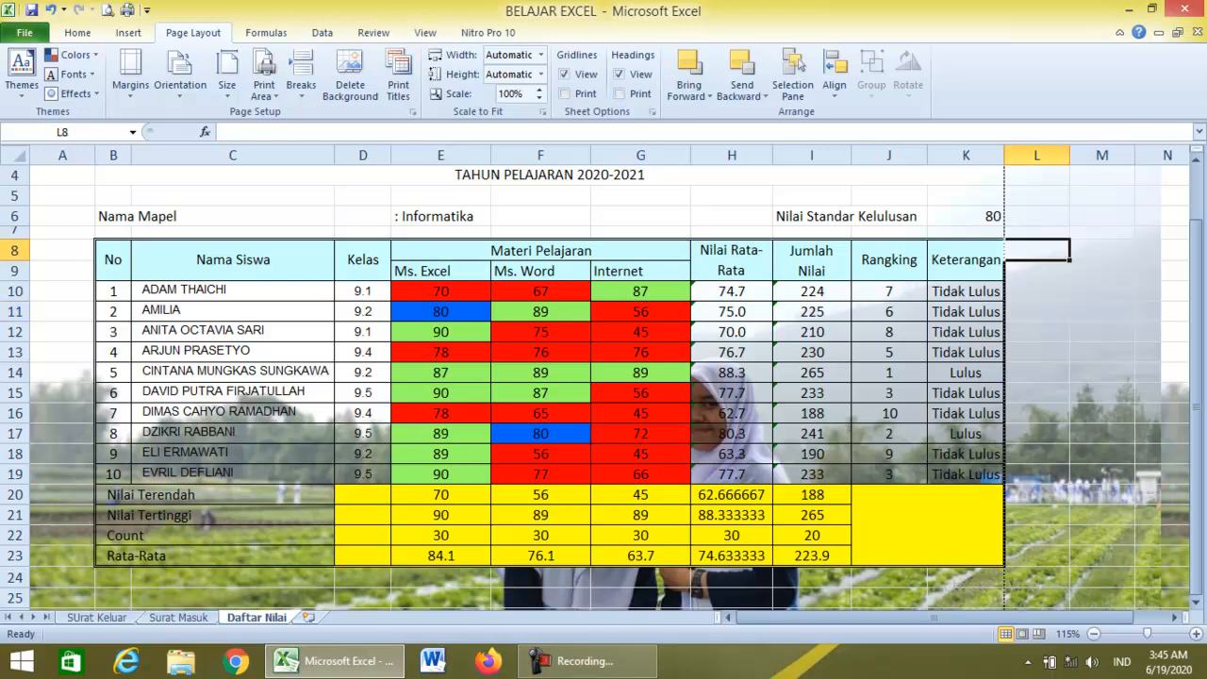
scroll(603, 387, "up", 1)
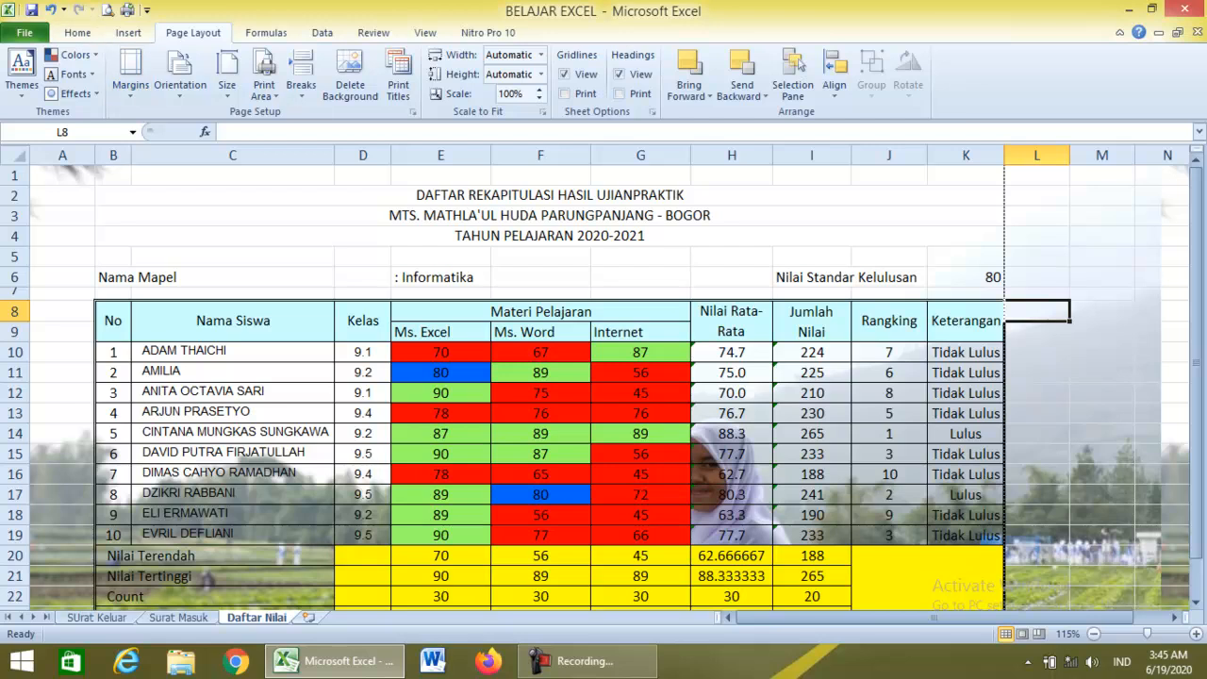
left_click(255, 195)
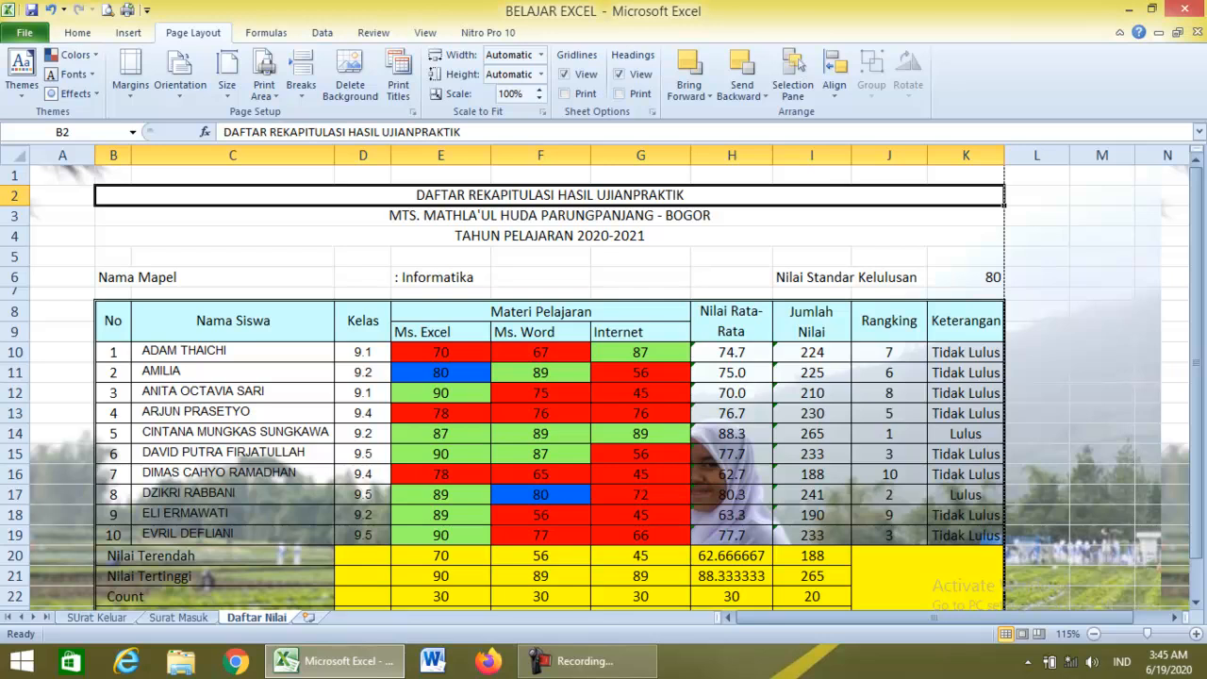
Open Save As for BELAJAR EXCEL in Documents and show the Tools dropdown.
left_click(25, 33)
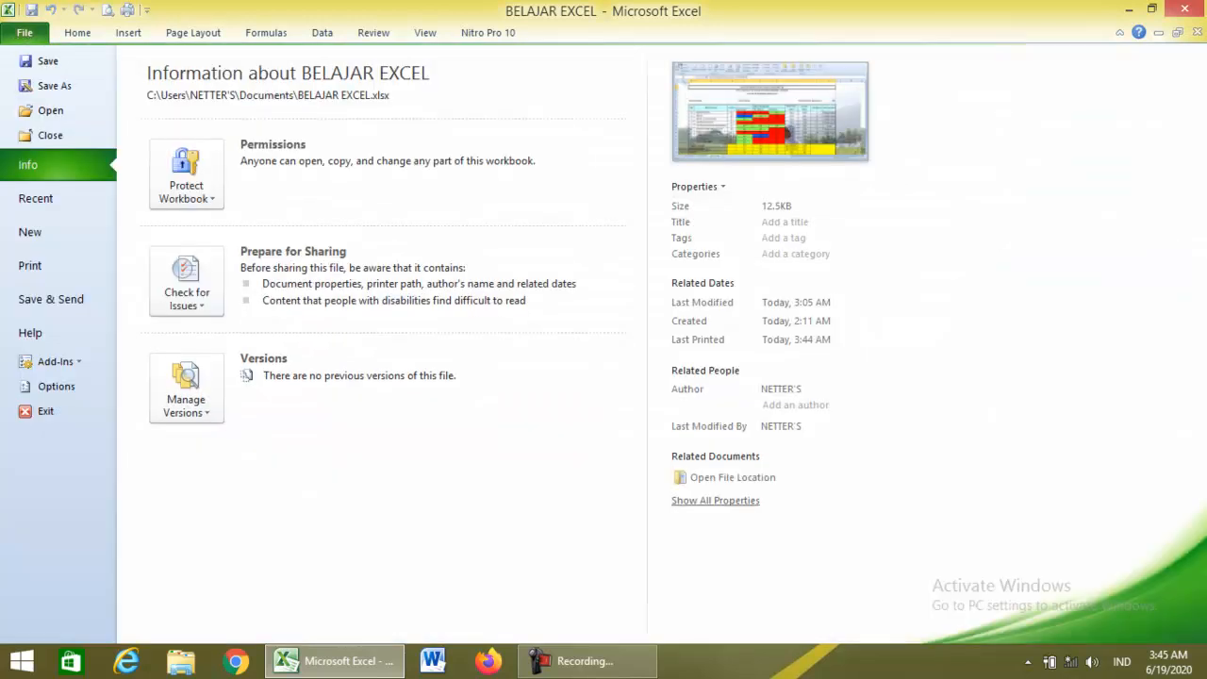
left_click(49, 85)
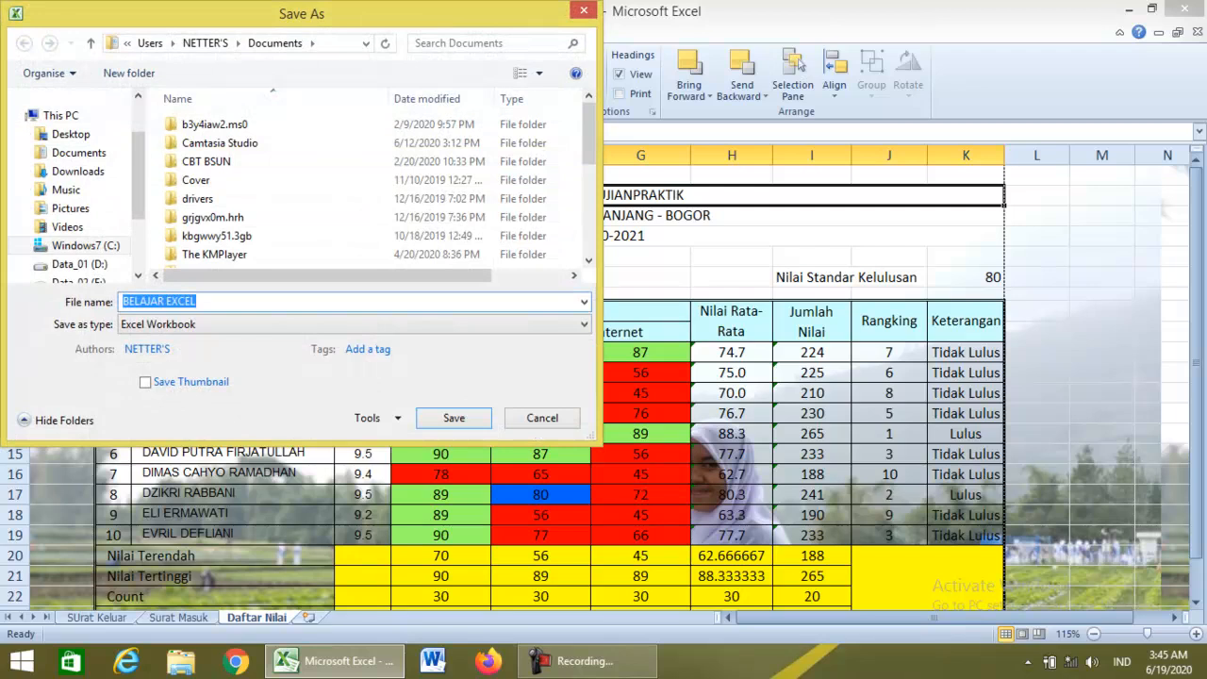
left_click(583, 10)
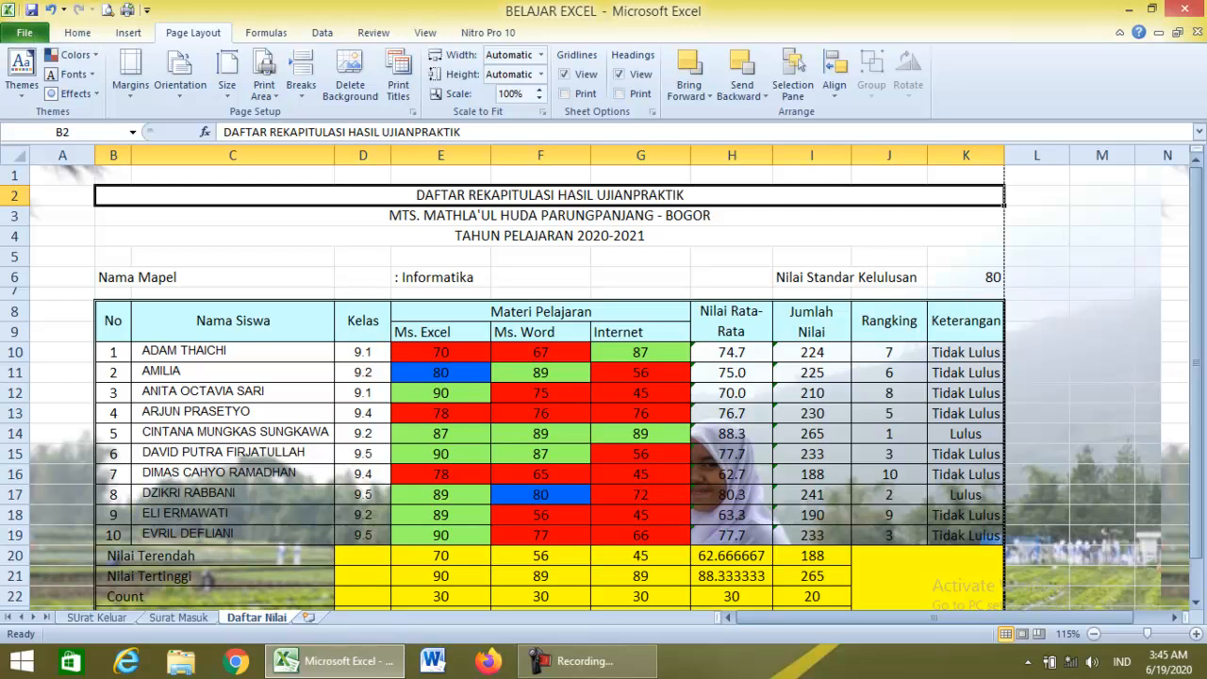
left_click(24, 33)
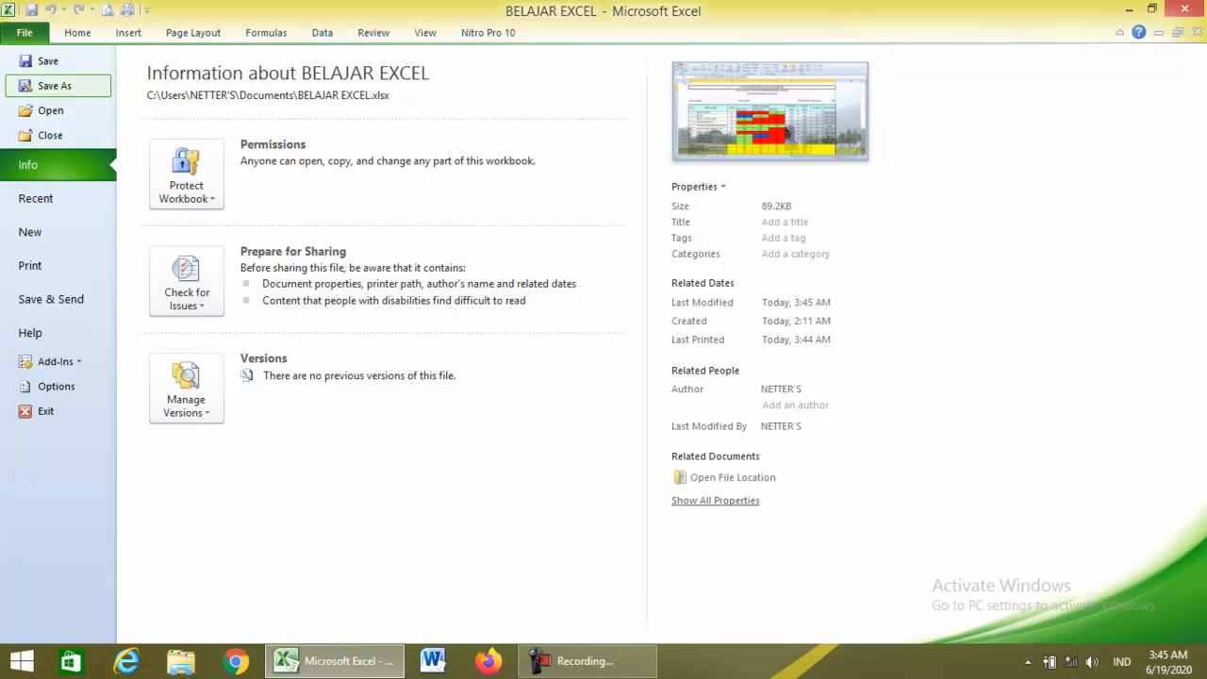
left_click(54, 85)
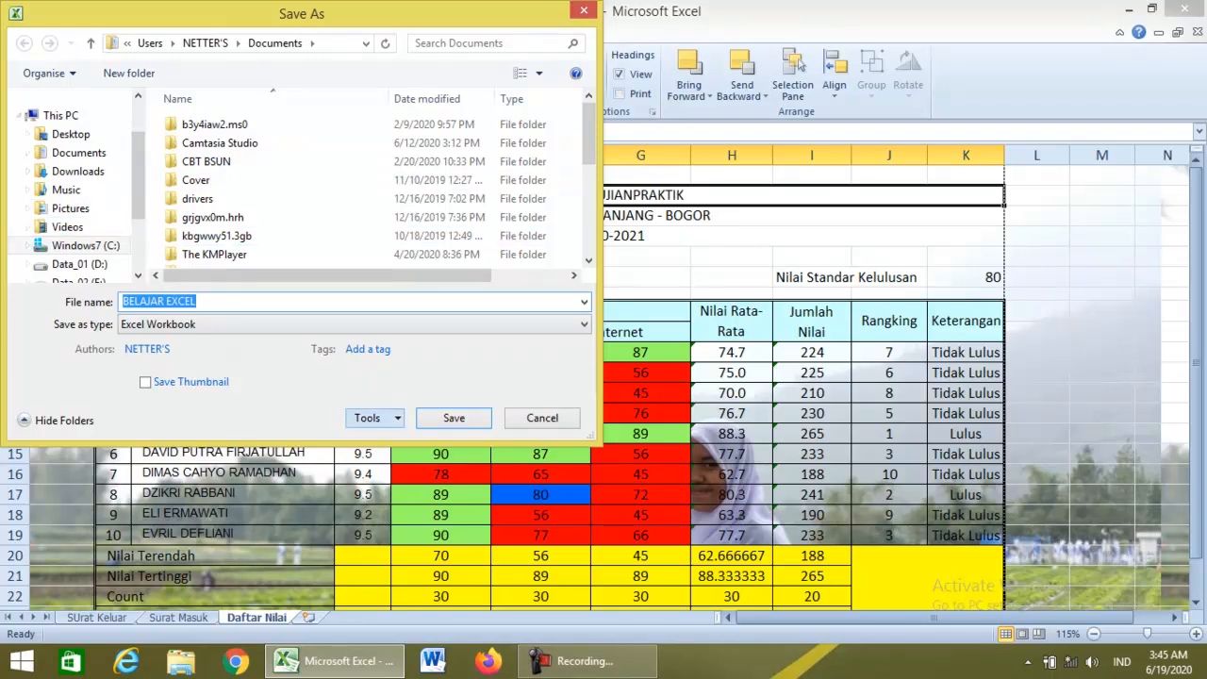
left_click(372, 418)
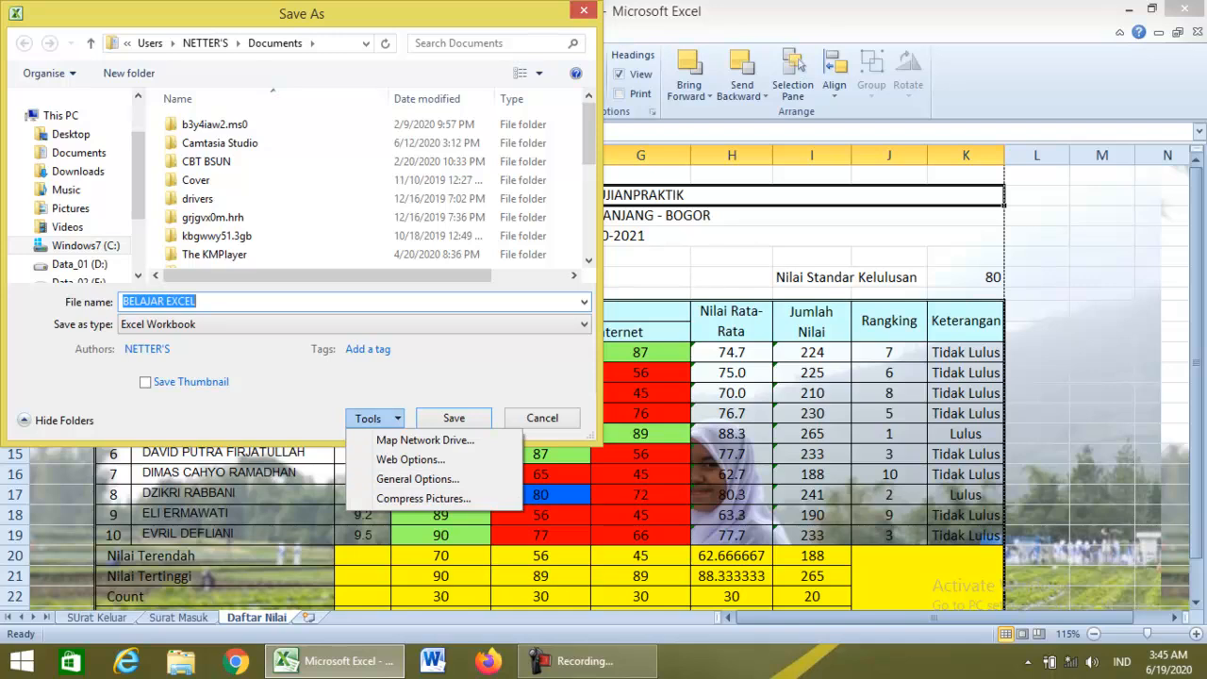
Under General Options, set the same password to open and to modify the workbook, and confirm both.
left_click(302, 415)
left_click(374, 418)
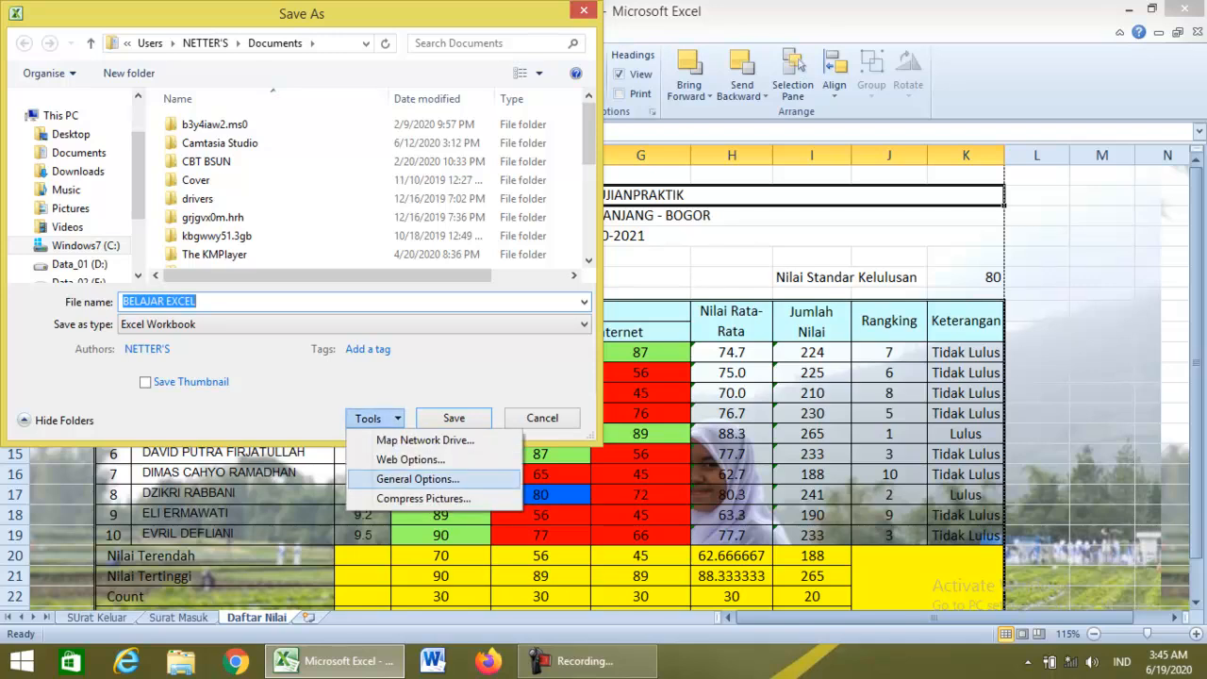
key("Return")
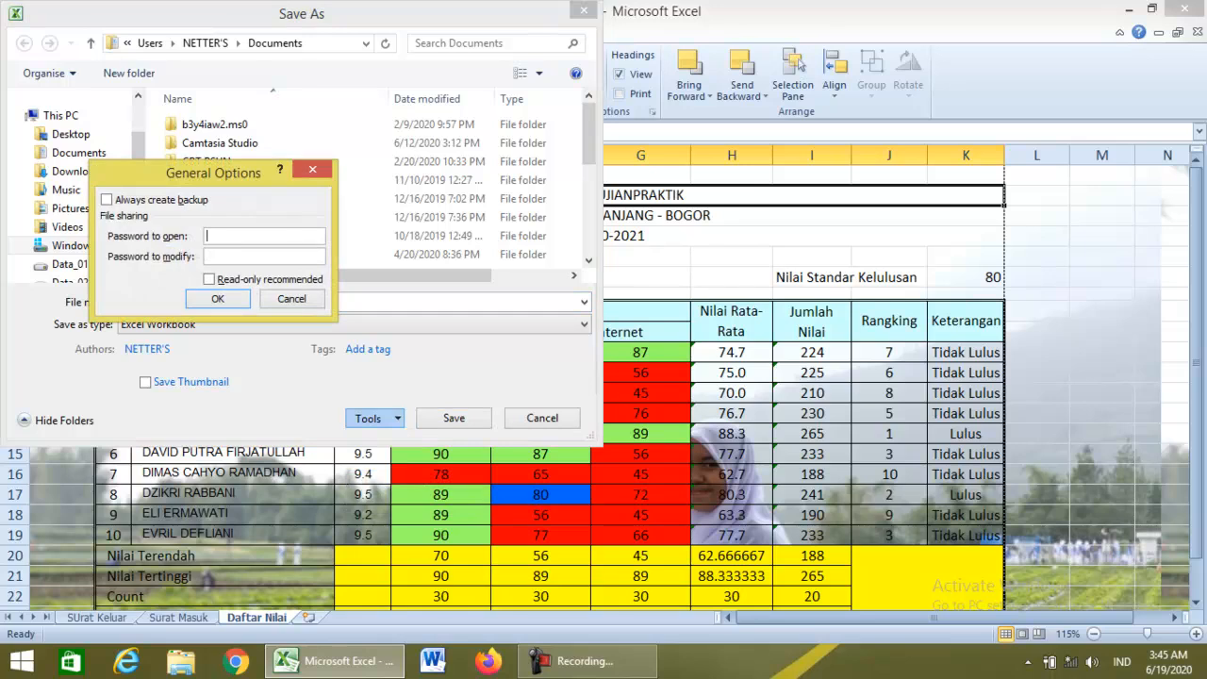
type("123")
key("Tab")
type("123")
key("Return")
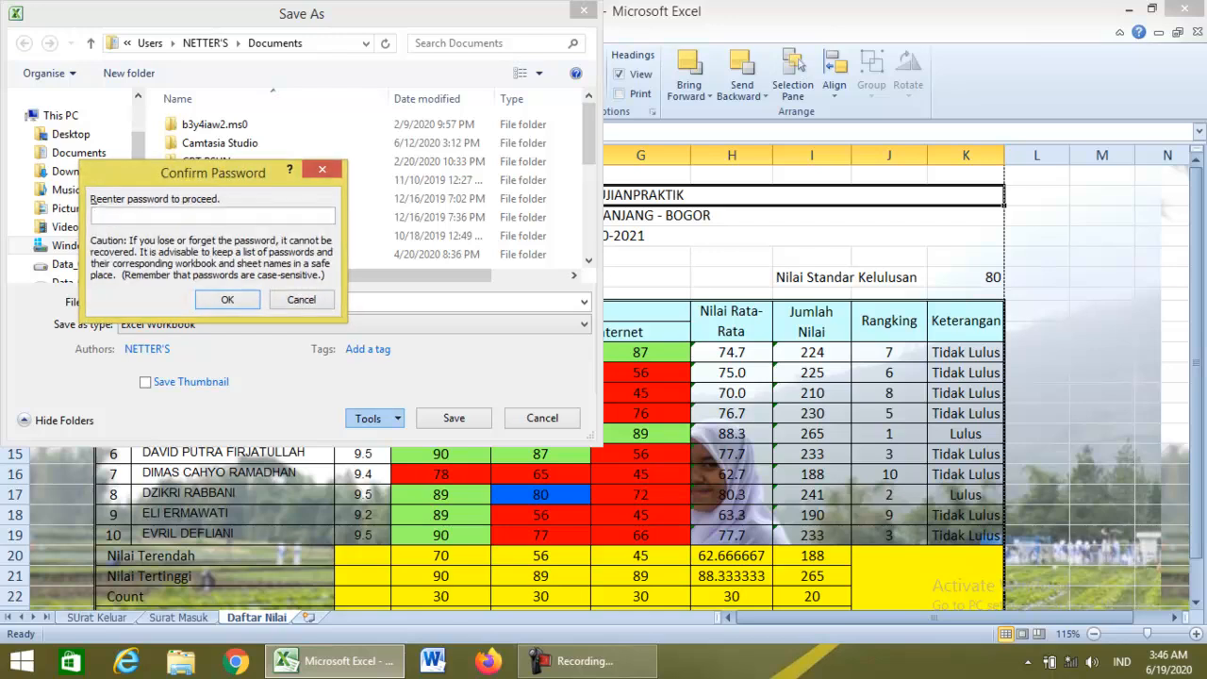
type("123")
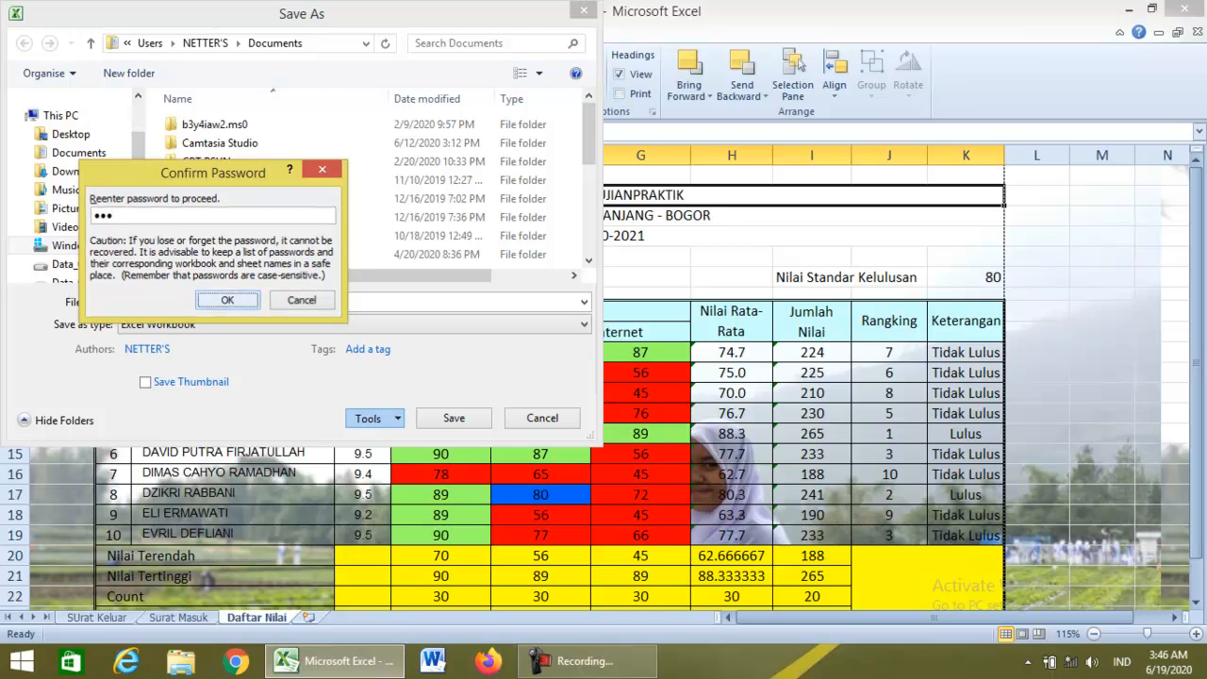
key("Return")
type("123")
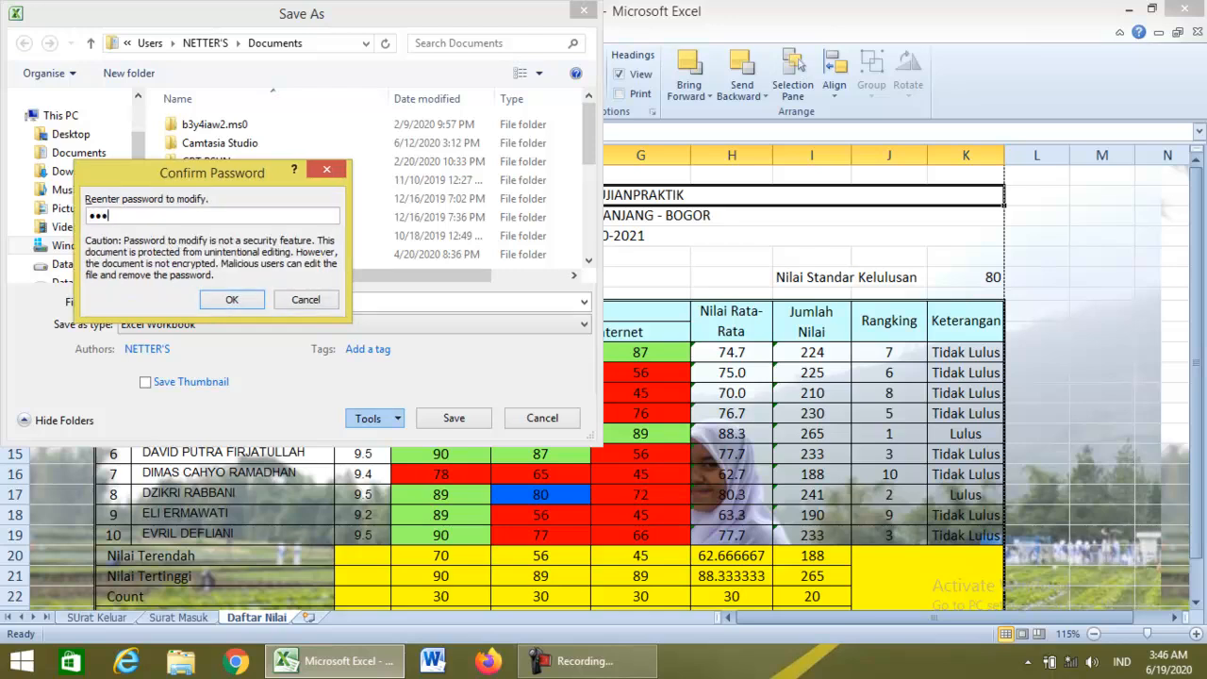
key("Return")
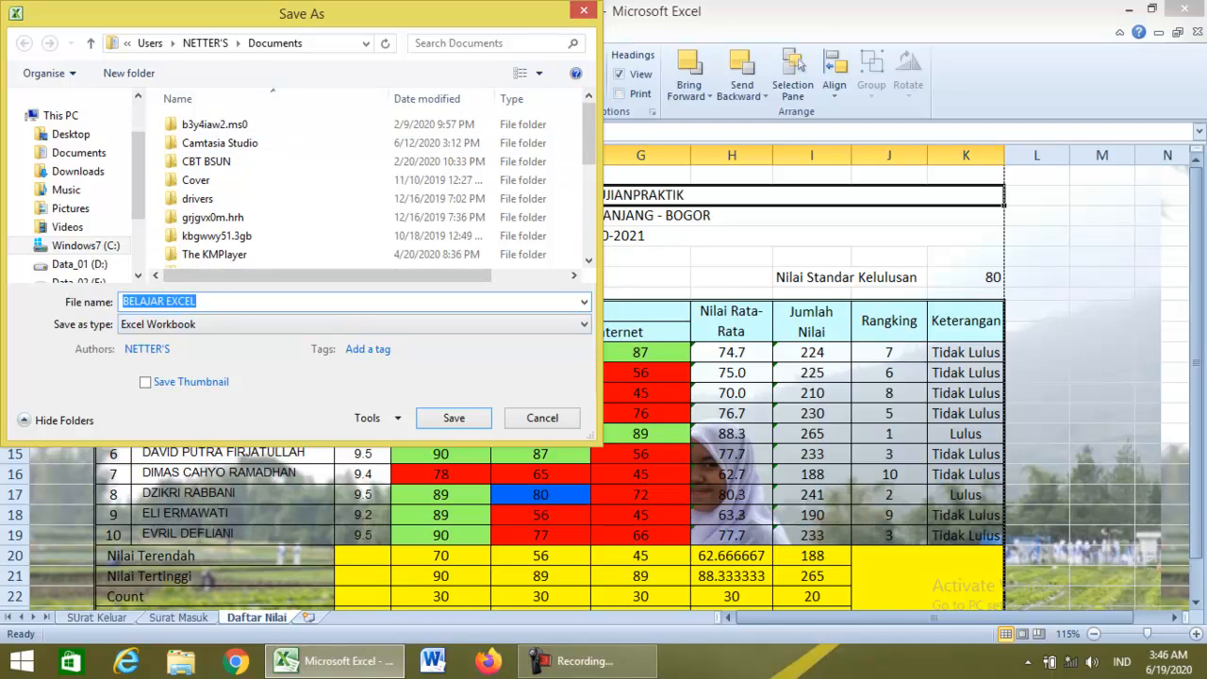
Choose the Excel 97-2003 Workbook format and Documents folder, save, and answer the encryption prompt.
left_click(348, 323)
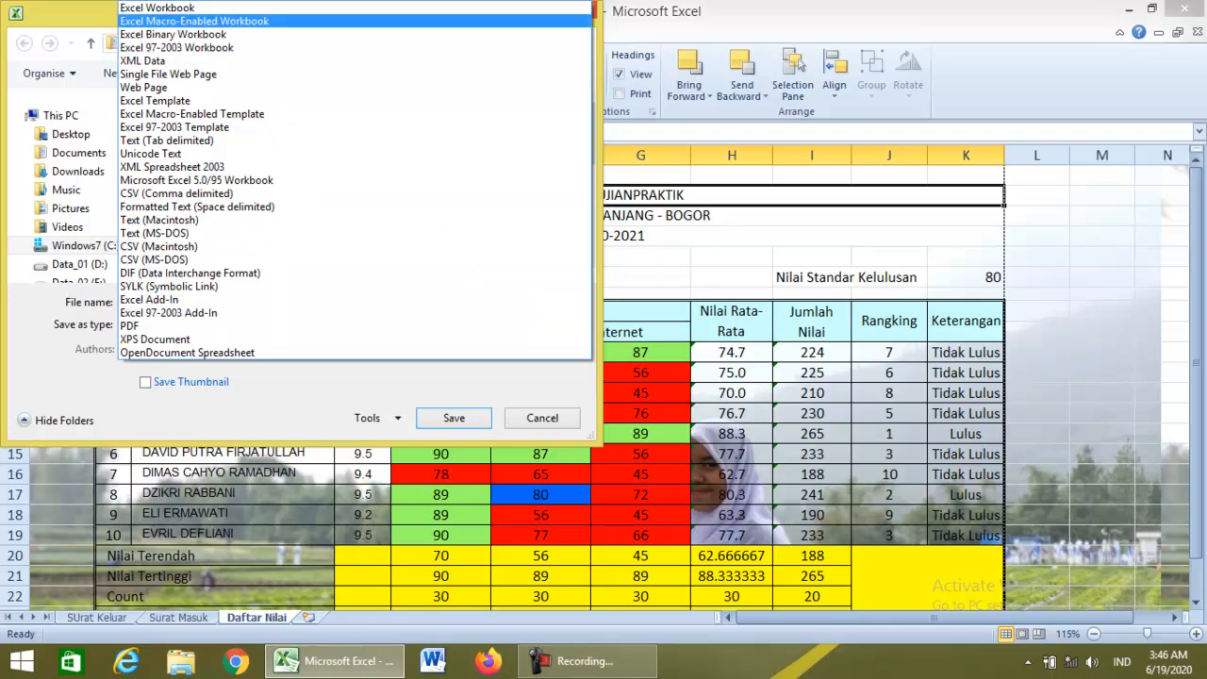
left_click(158, 7)
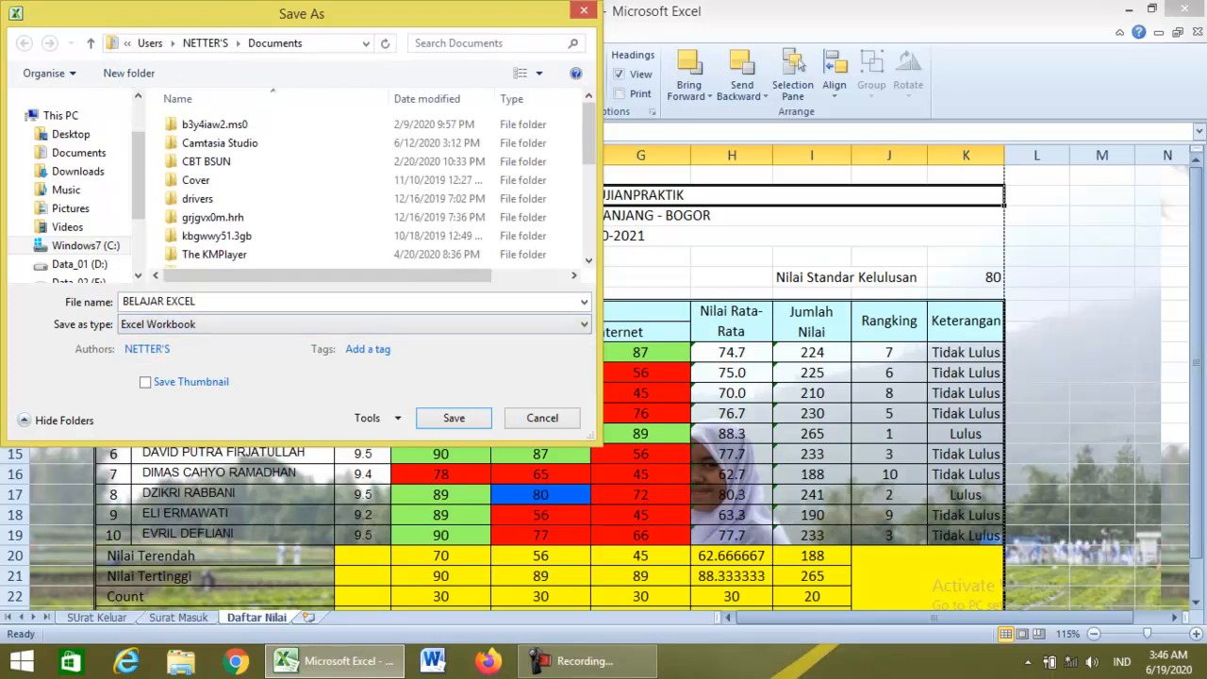
left_click_drag(301, 13, 447, 125)
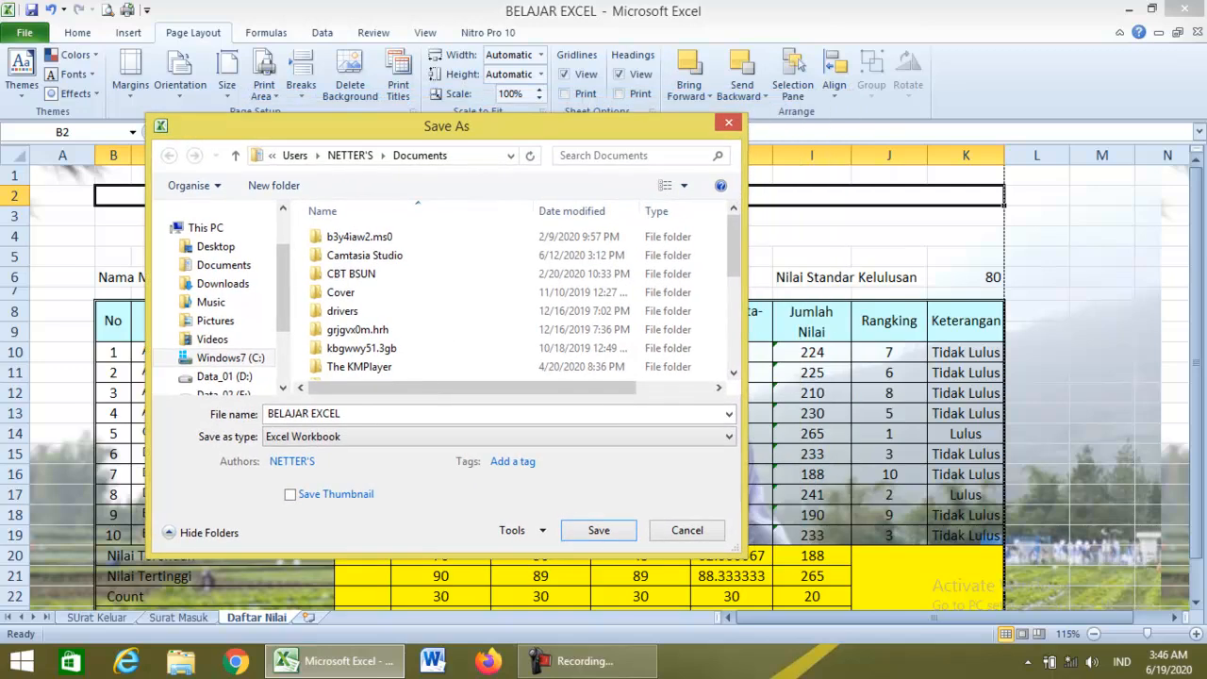
left_click(471, 436)
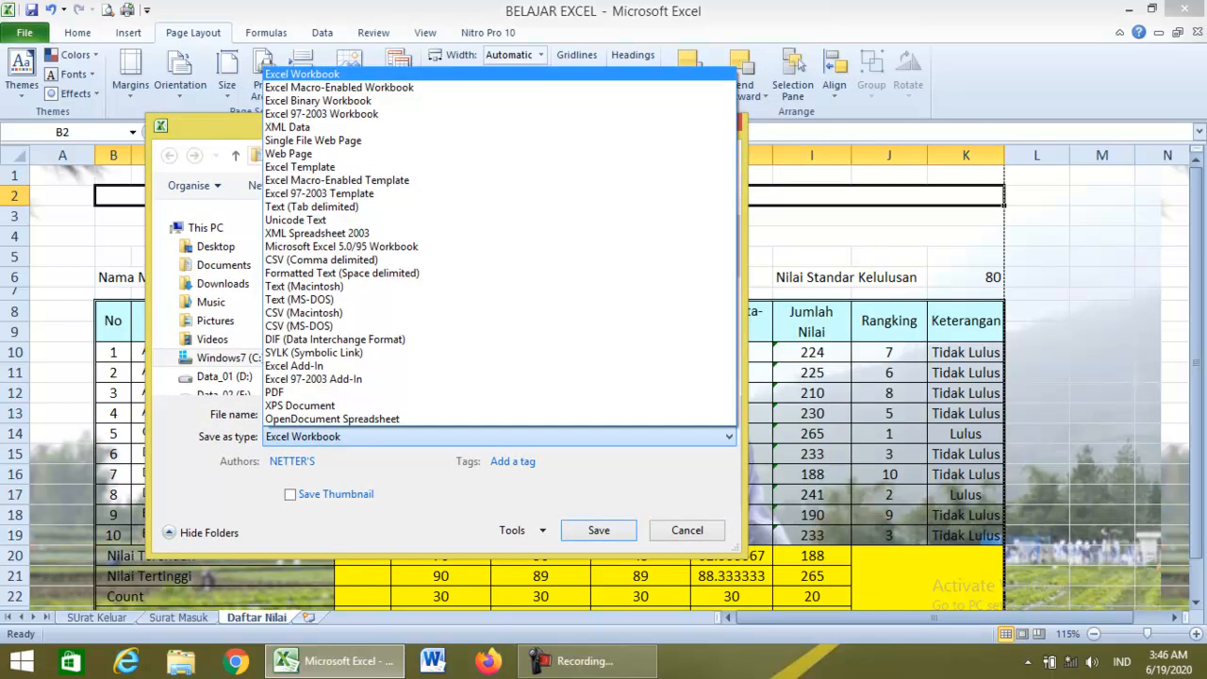
left_click(322, 113)
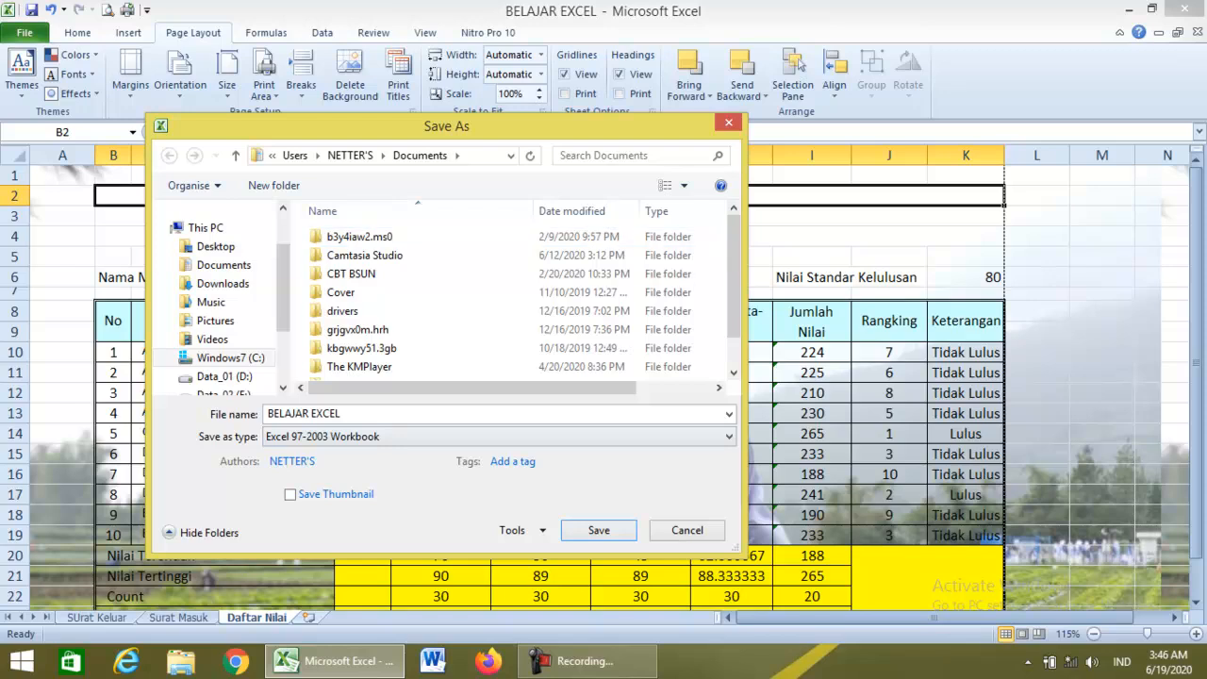
left_click(223, 265)
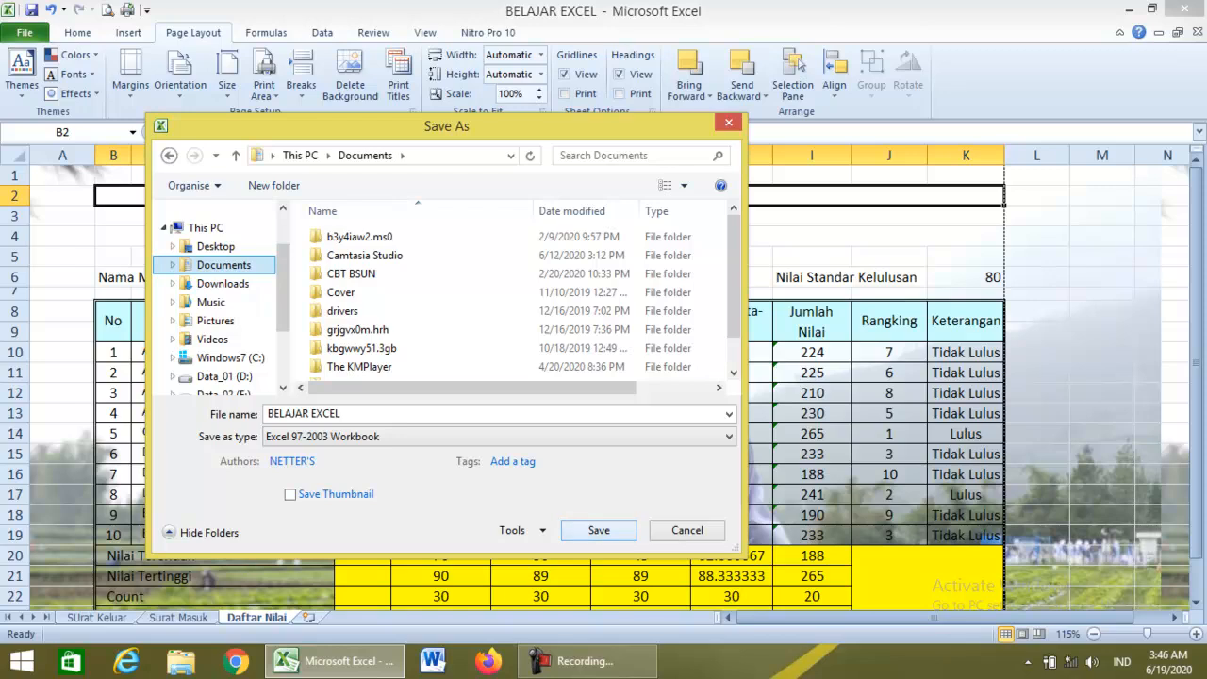
left_click(598, 530)
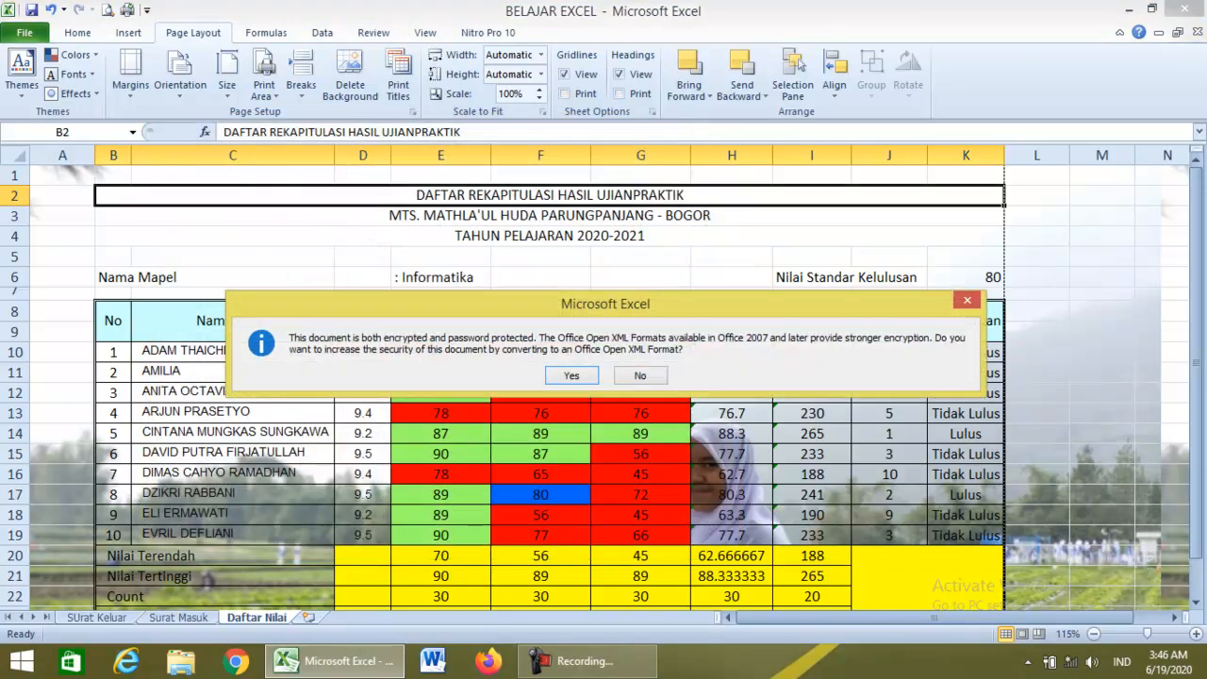
key("Return")
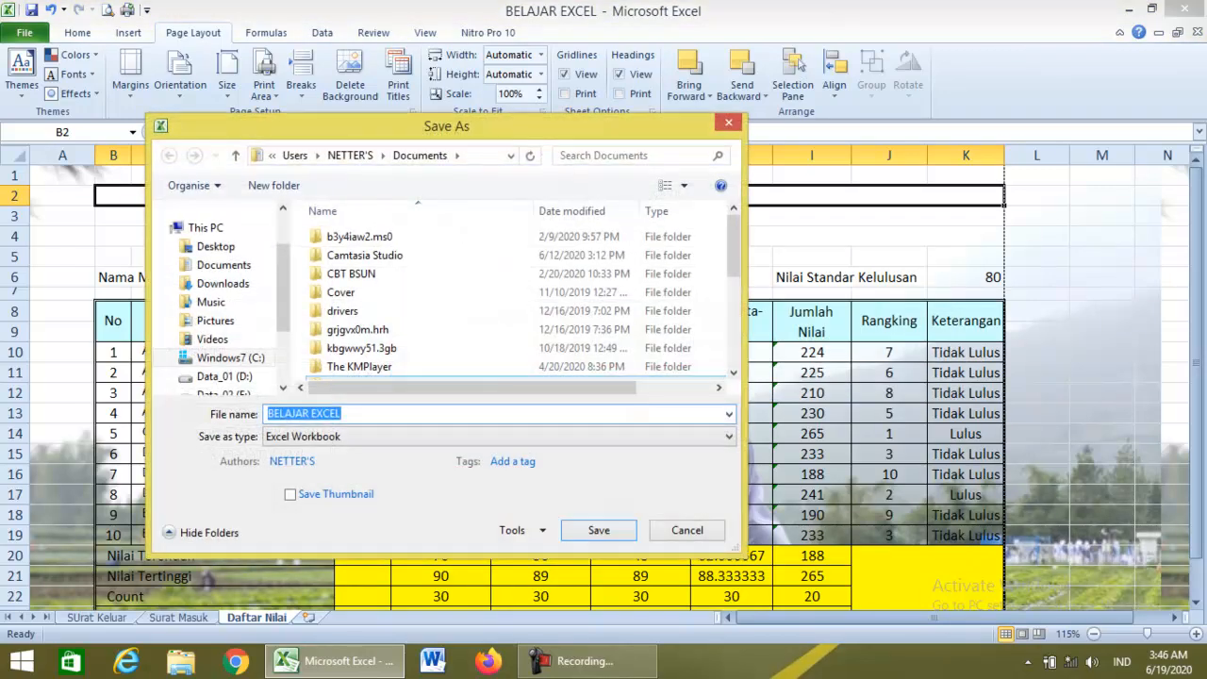
Reselect Excel 97-2003 format, recheck the password options, and save past the compatibility warnings.
left_click(497, 436)
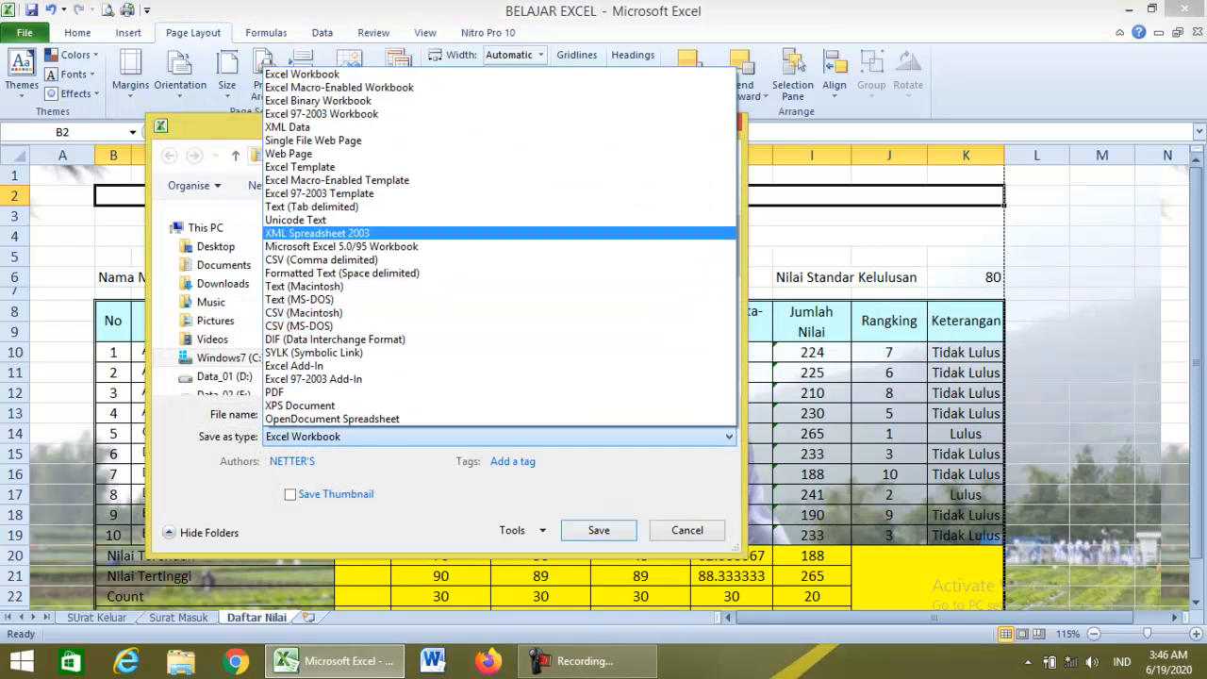
key("Up")
key("Up")
key("Up")
key("Up")
key("Up")
key("Return")
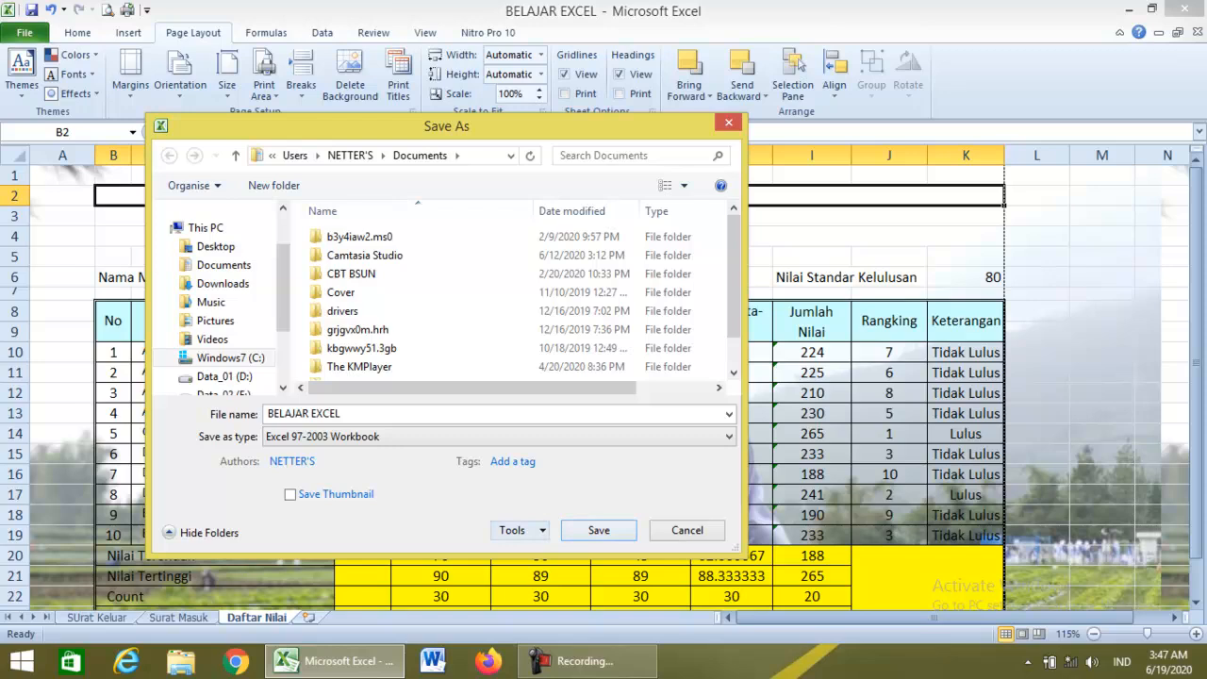
left_click(514, 529)
key("Down")
key("Down")
key("Down")
key("Return")
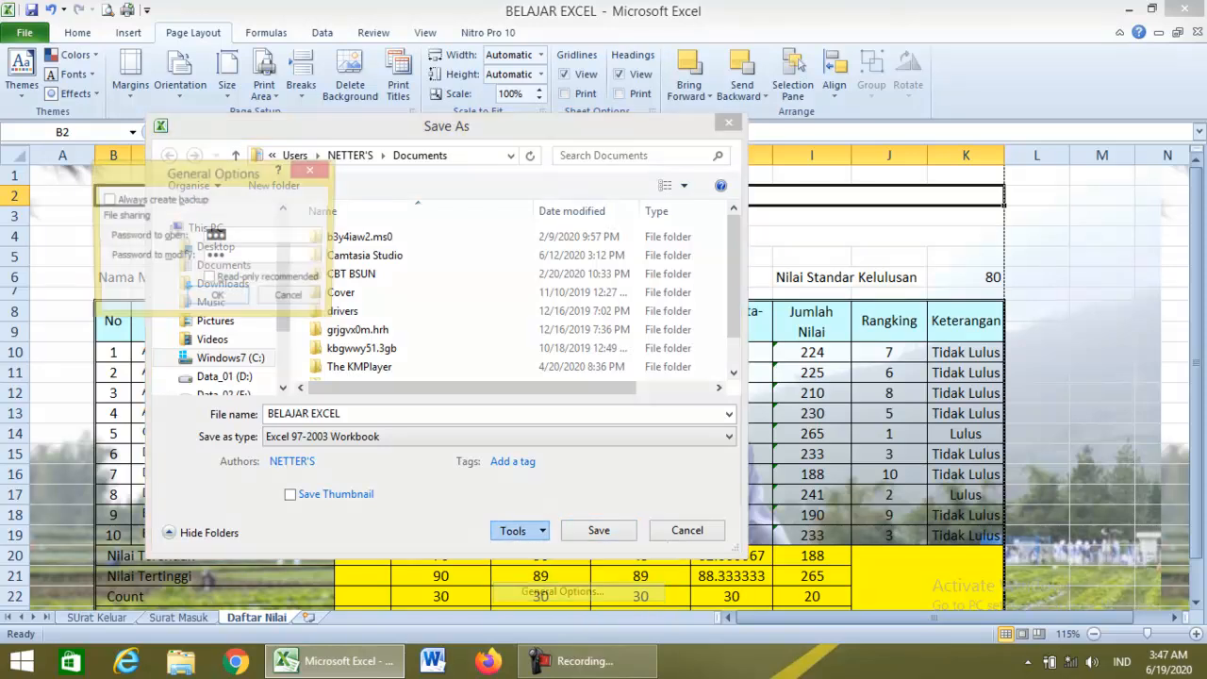
left_click(218, 298)
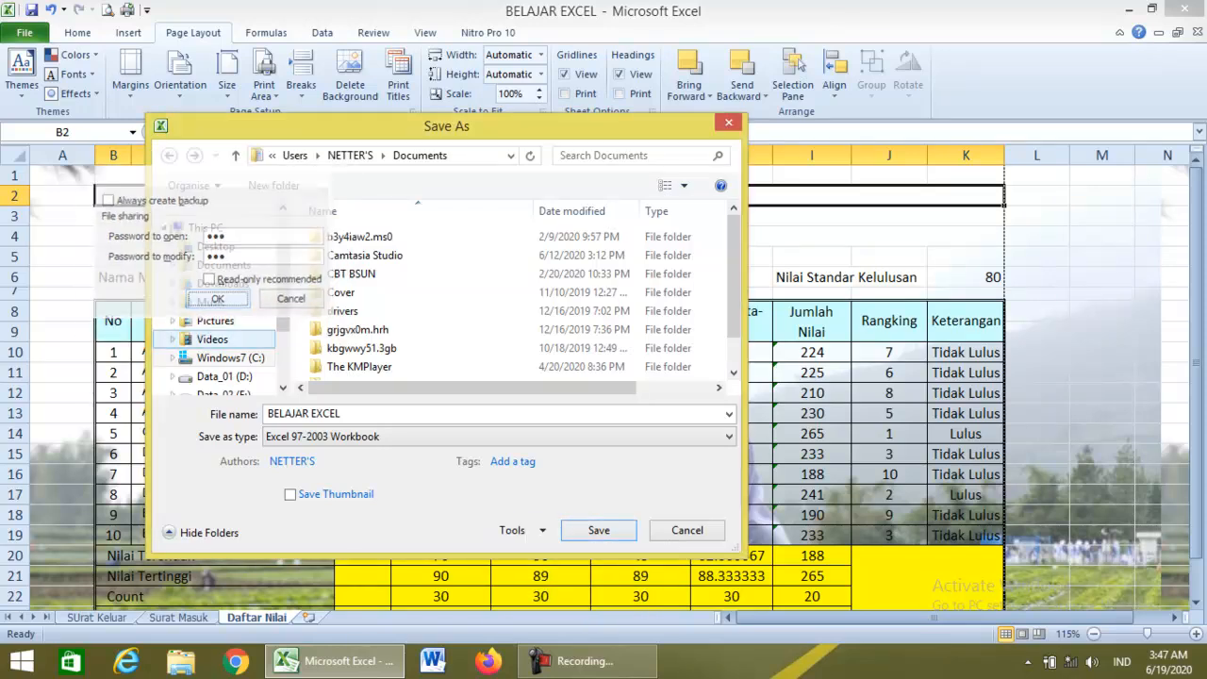
left_click(599, 530)
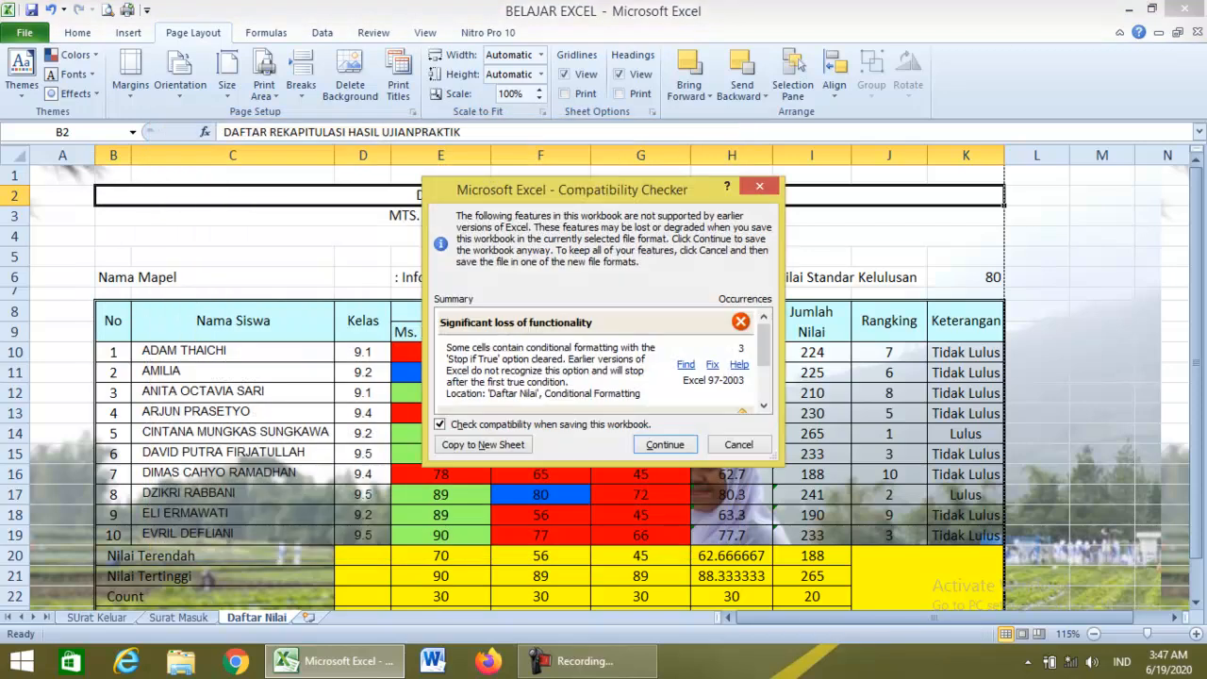
key("Return")
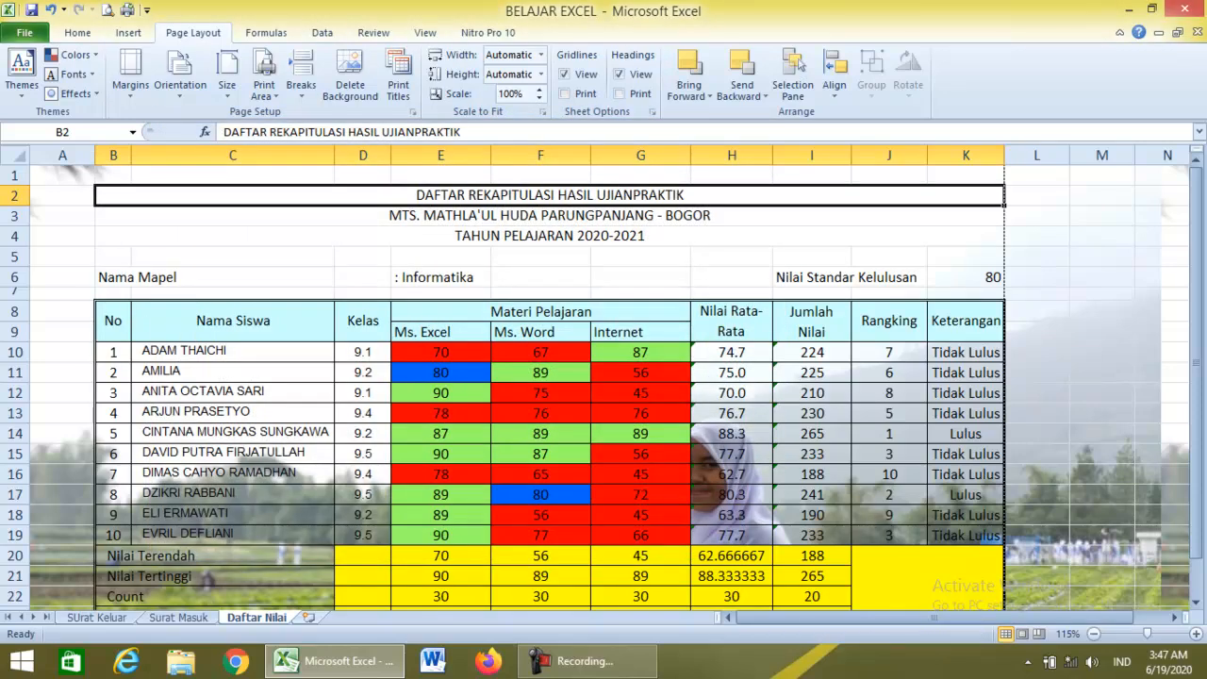
left_click(24, 38)
Close BELAJAR EXCEL and reopen it from Recent, entering the open and write-access passwords.
left_click(43, 135)
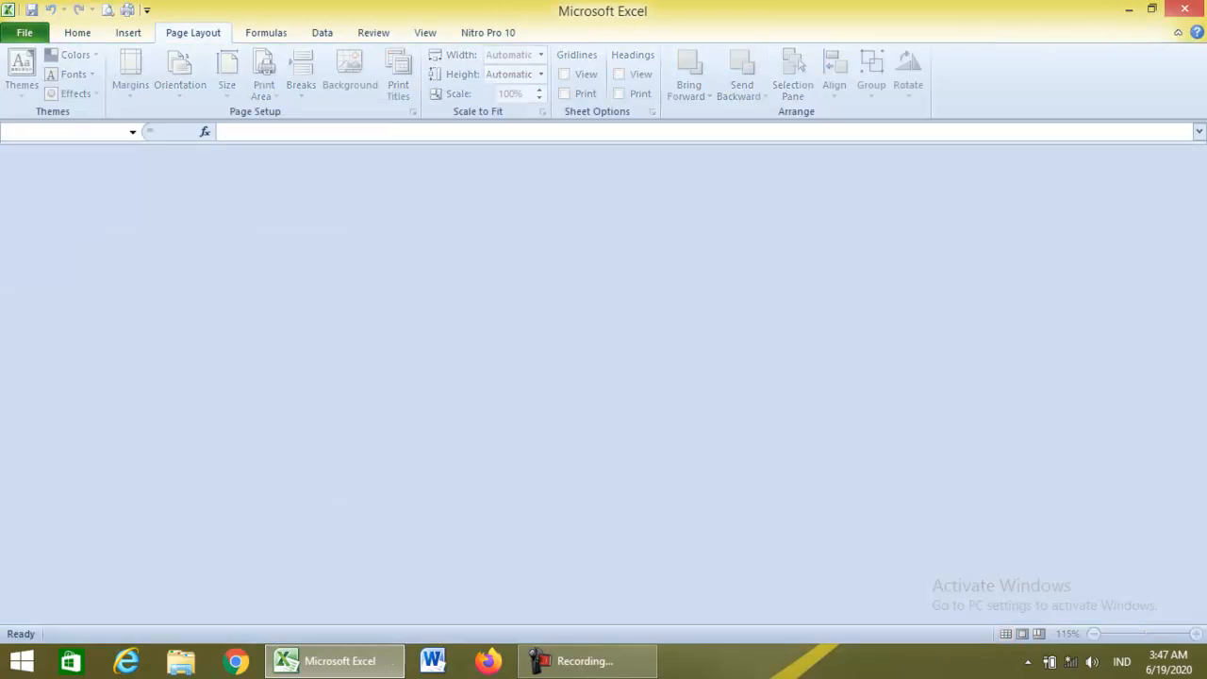
left_click(25, 33)
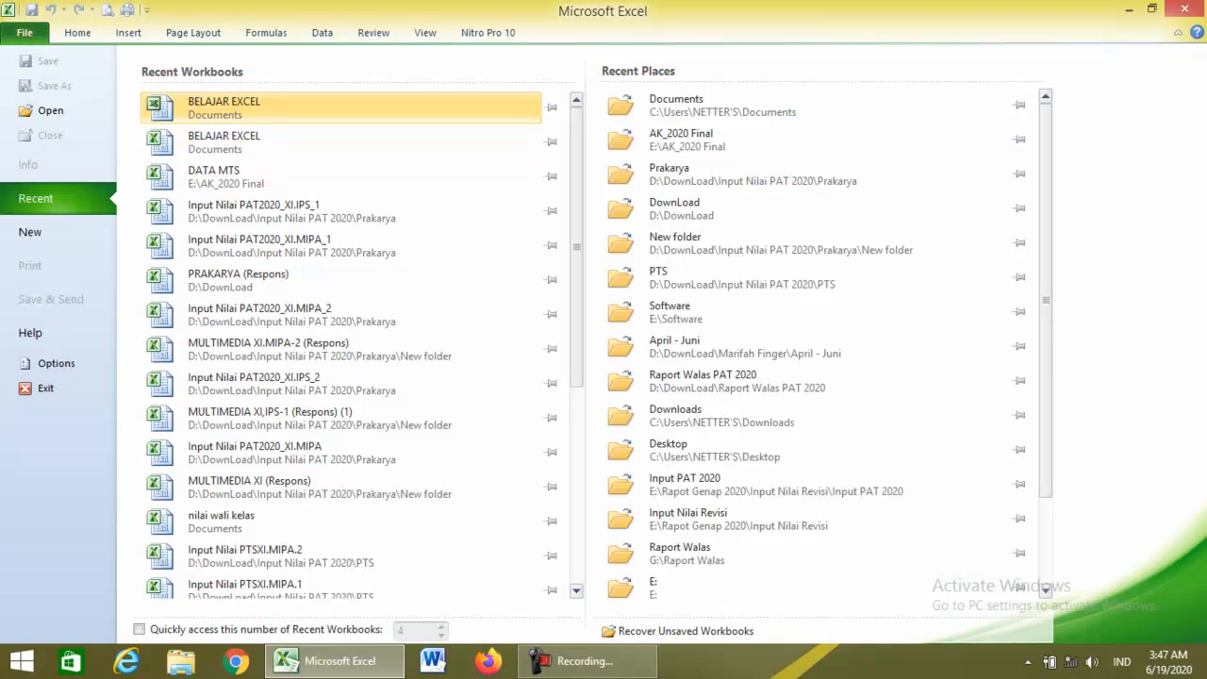
left_click(223, 108)
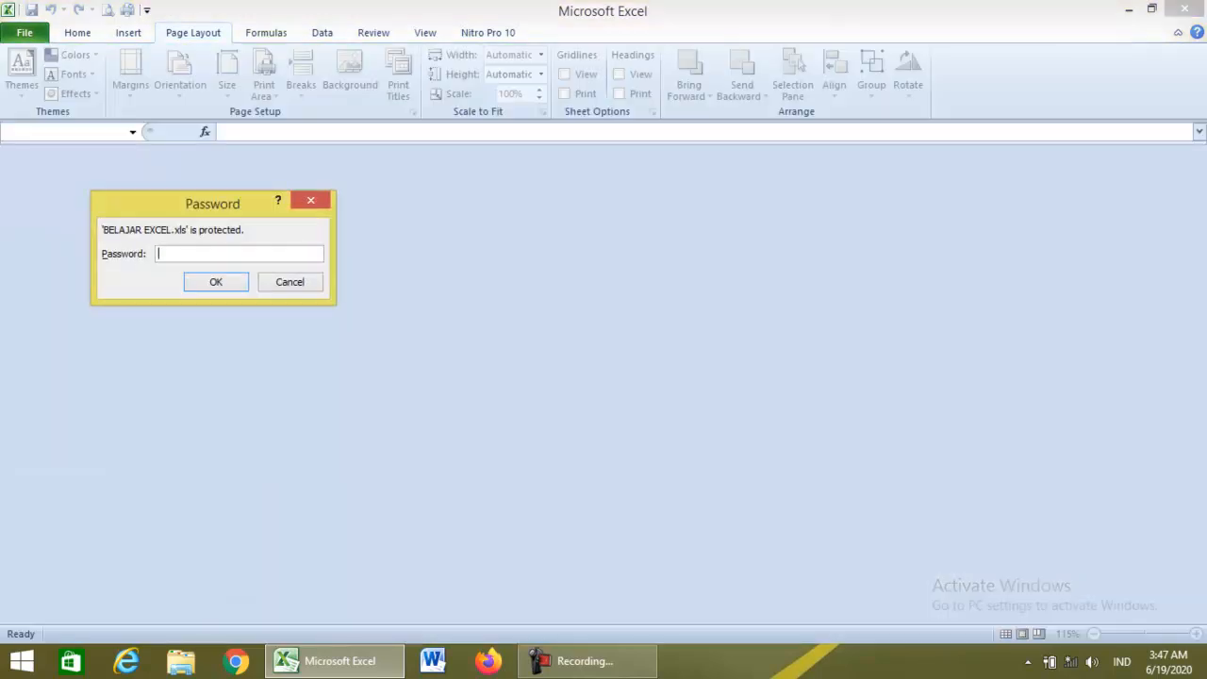
type("•••")
key("Return")
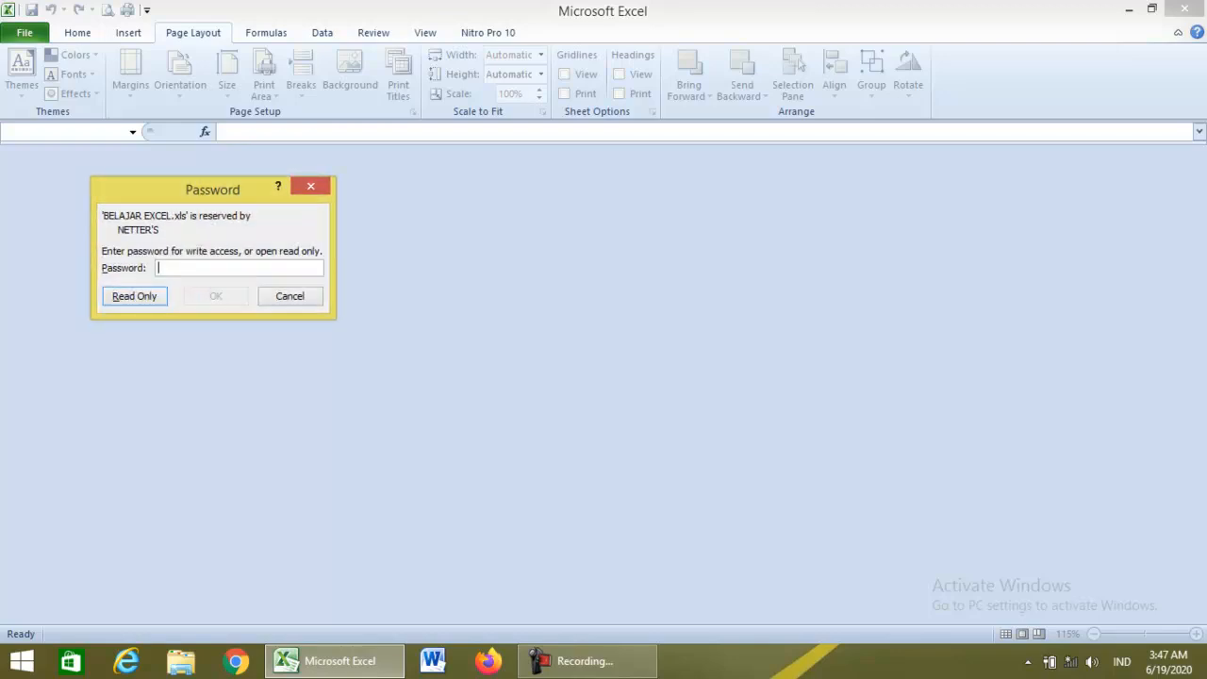
type("•••")
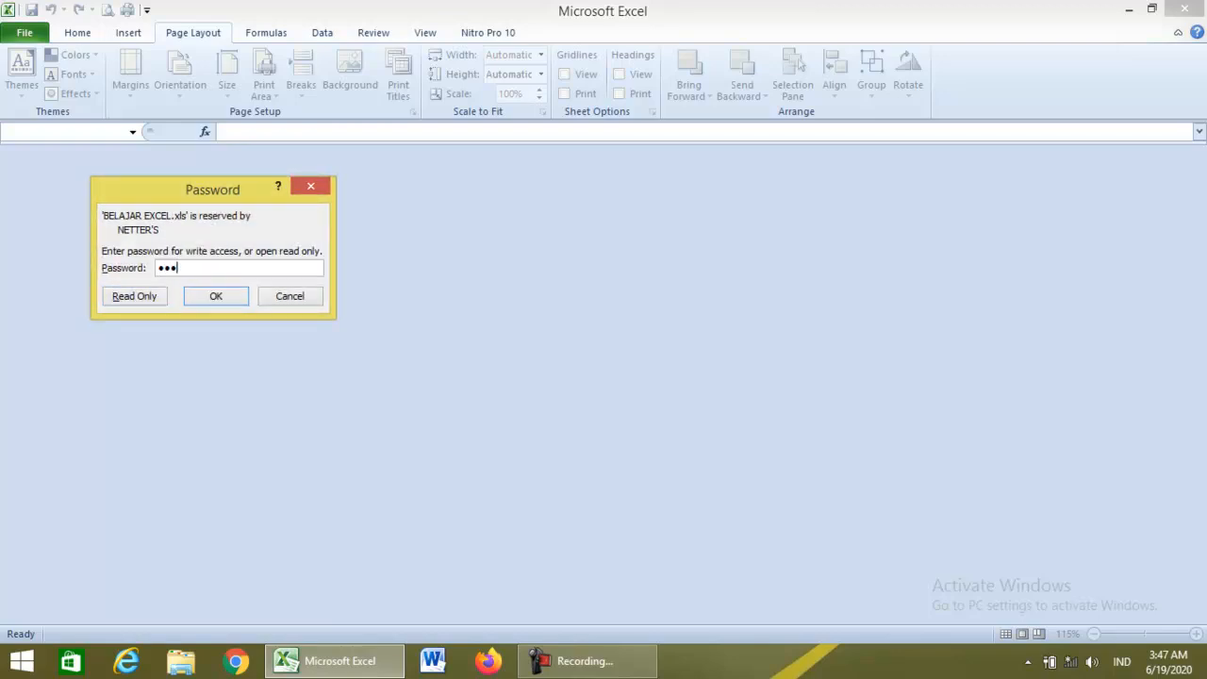
key("Return")
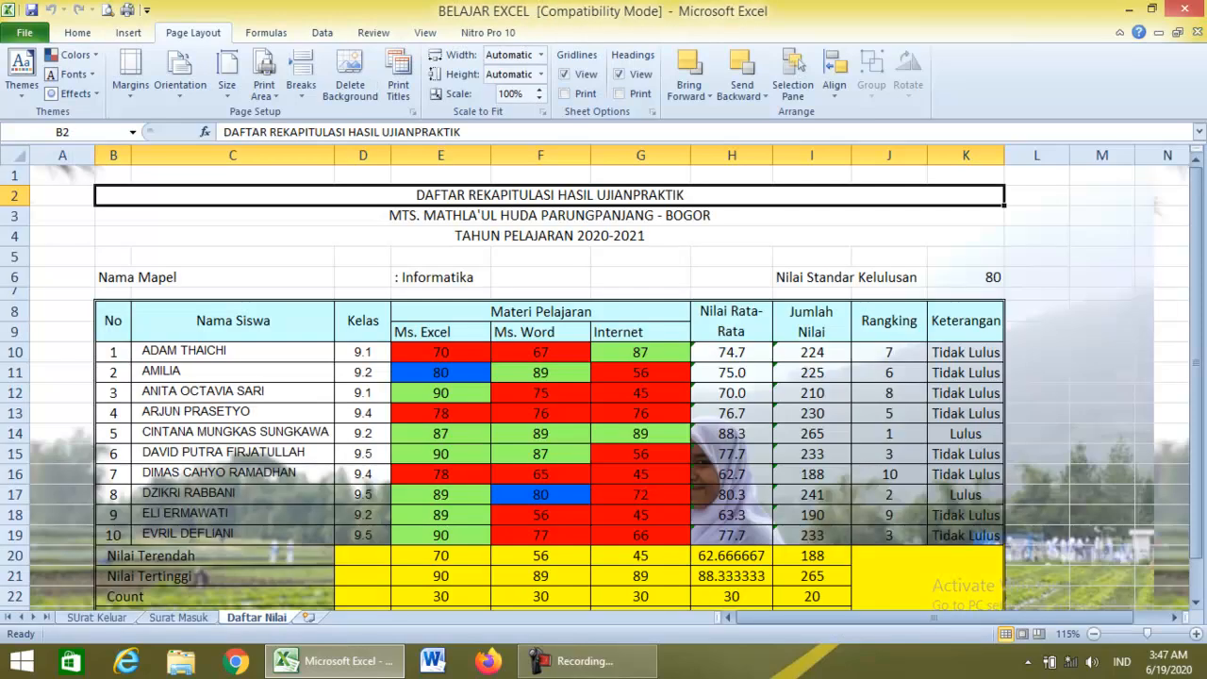
scroll(603, 387, "down", 1)
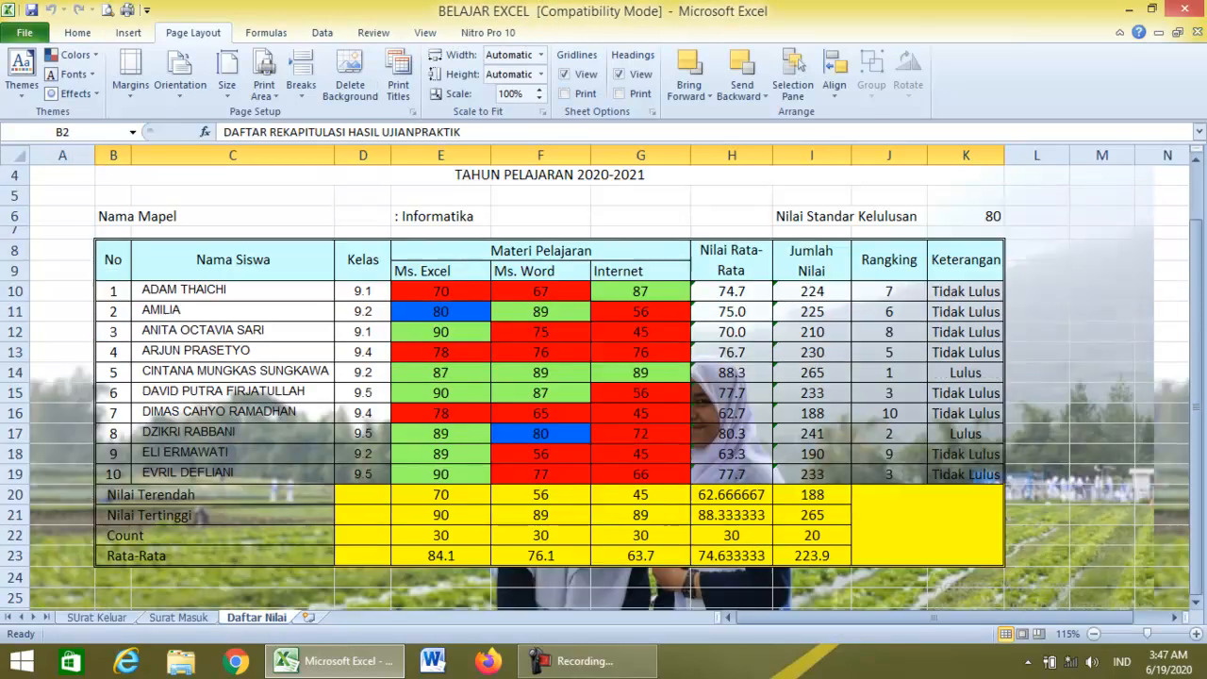
scroll(604, 386, "down", 1)
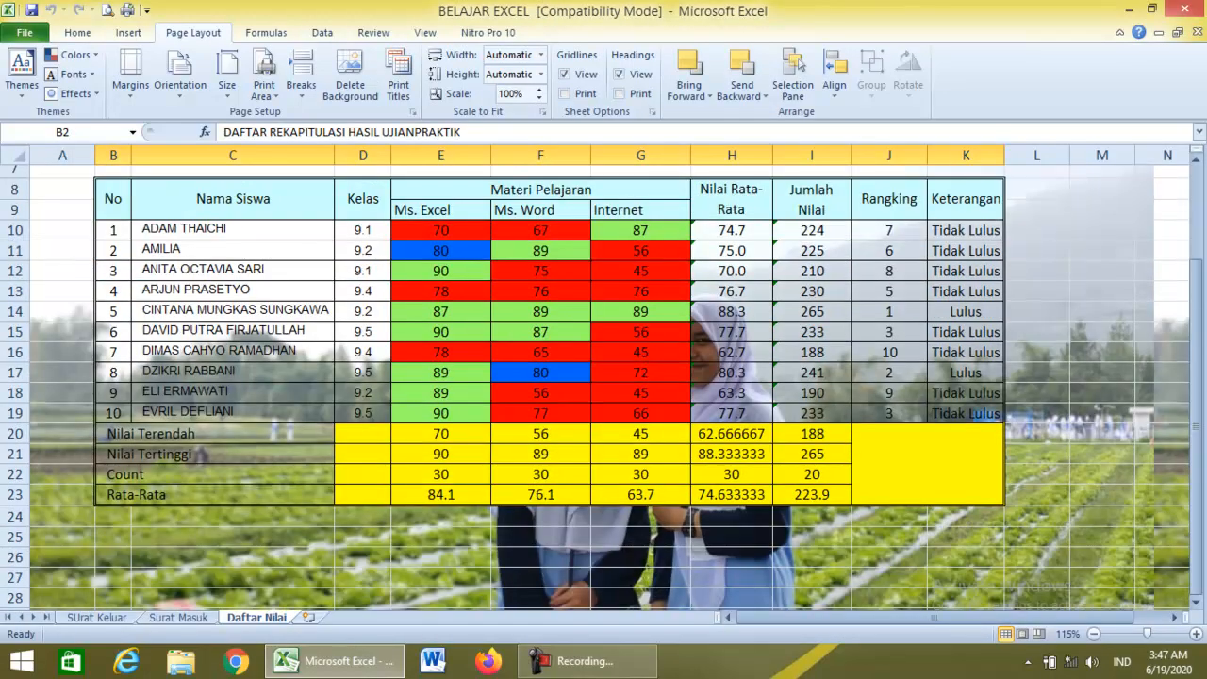
scroll(603, 387, "up", 2)
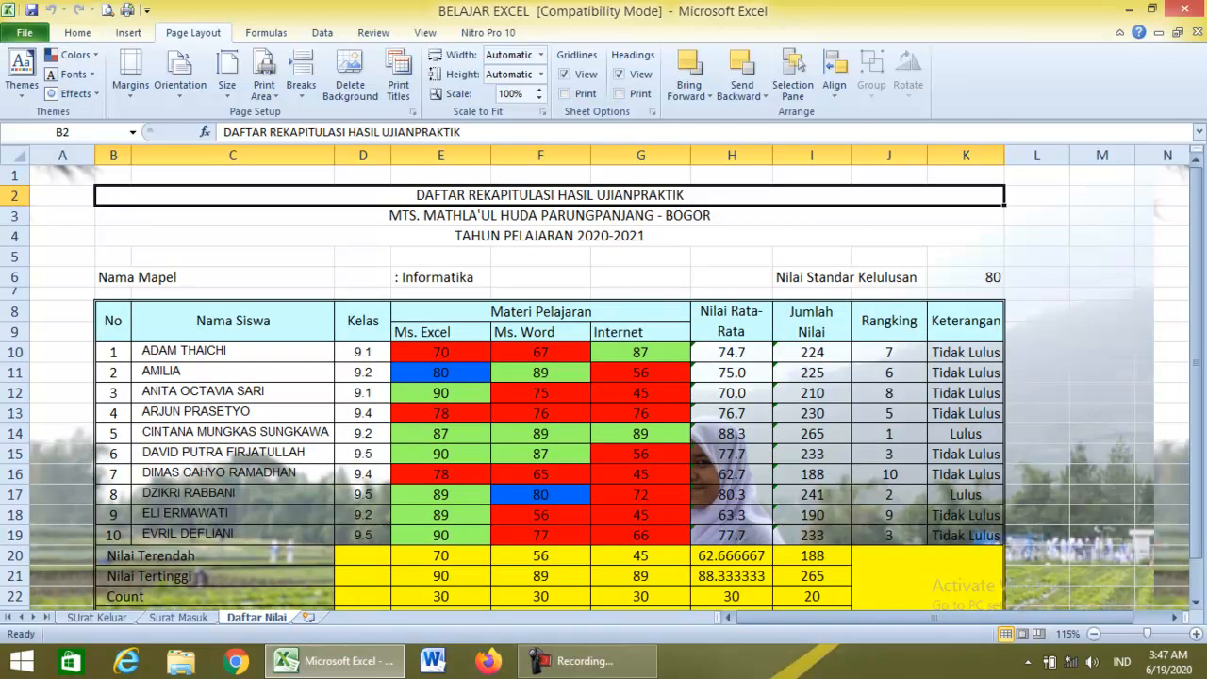
Set Excel's colour scheme to Silver in Excel Options.
left_click(24, 32)
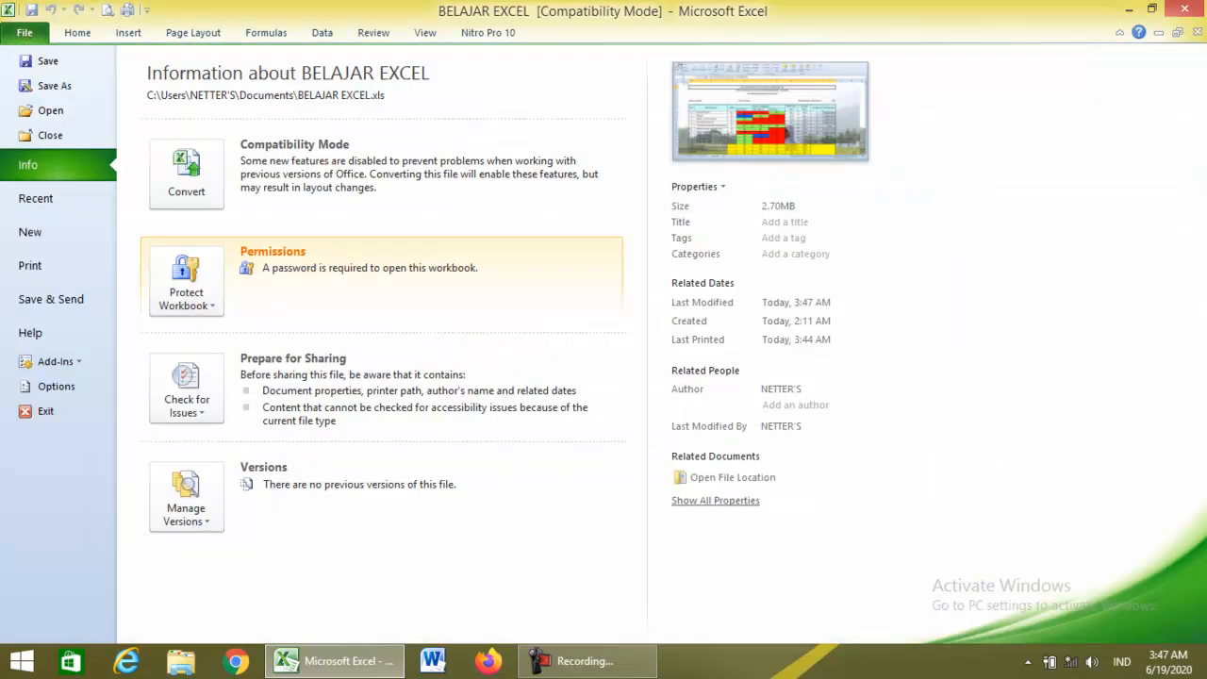
left_click(56, 385)
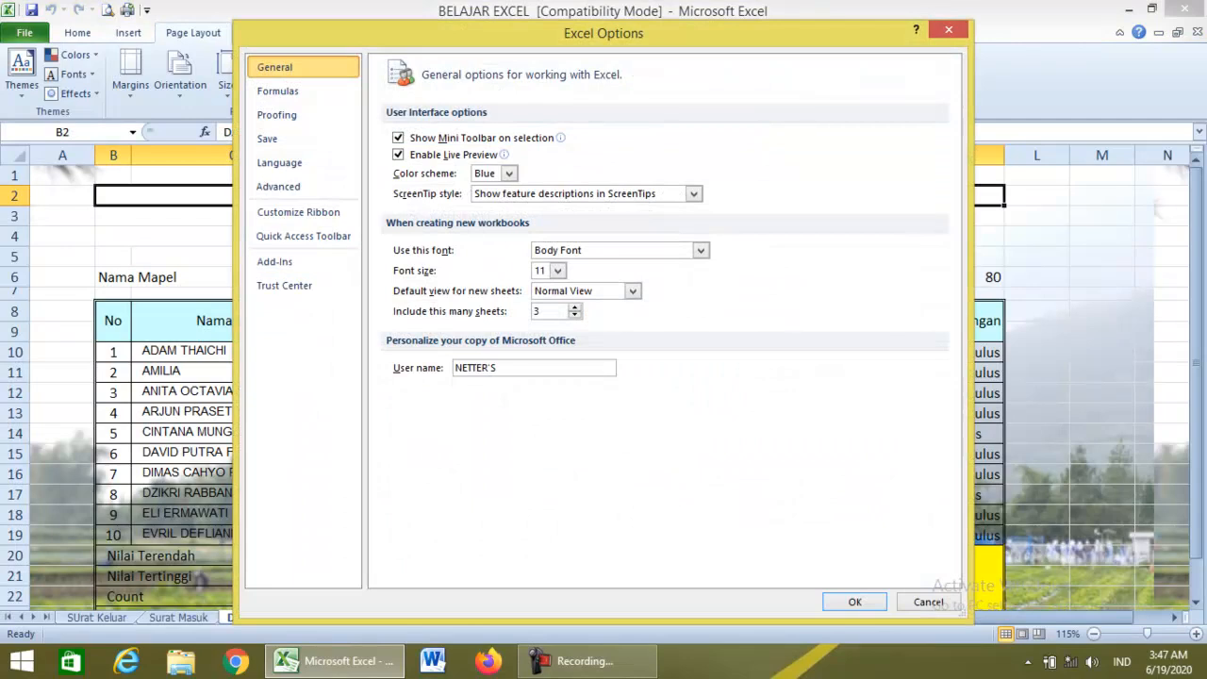
left_click(509, 174)
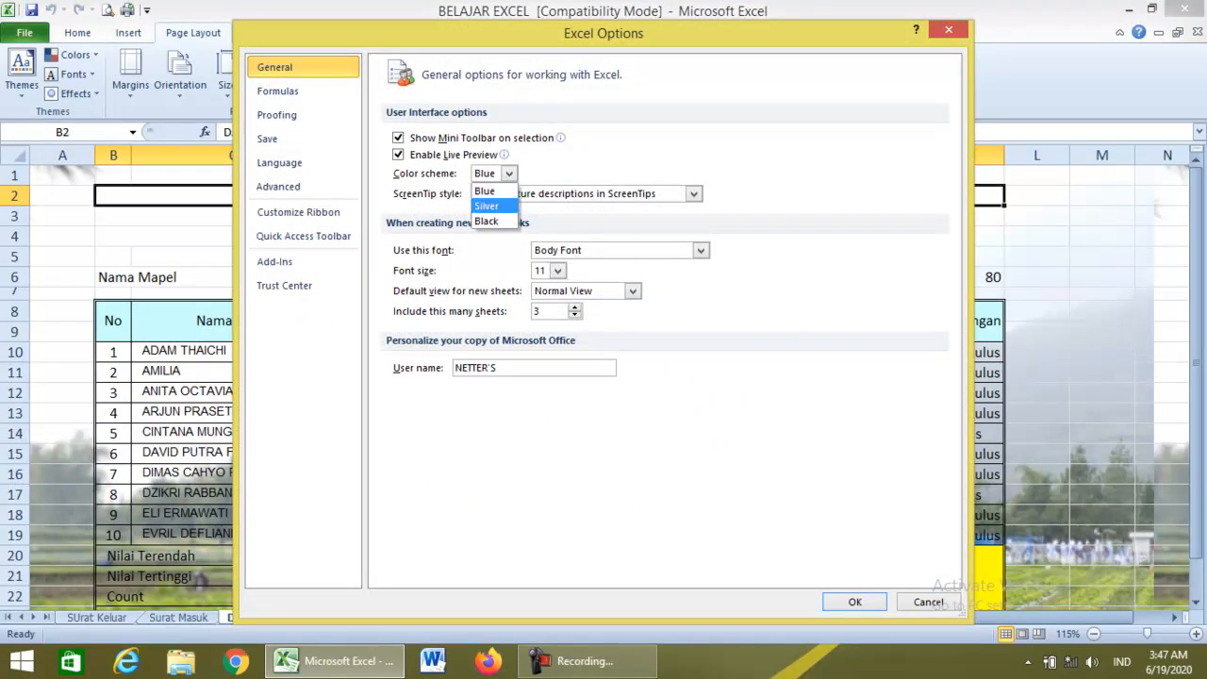
key("Return")
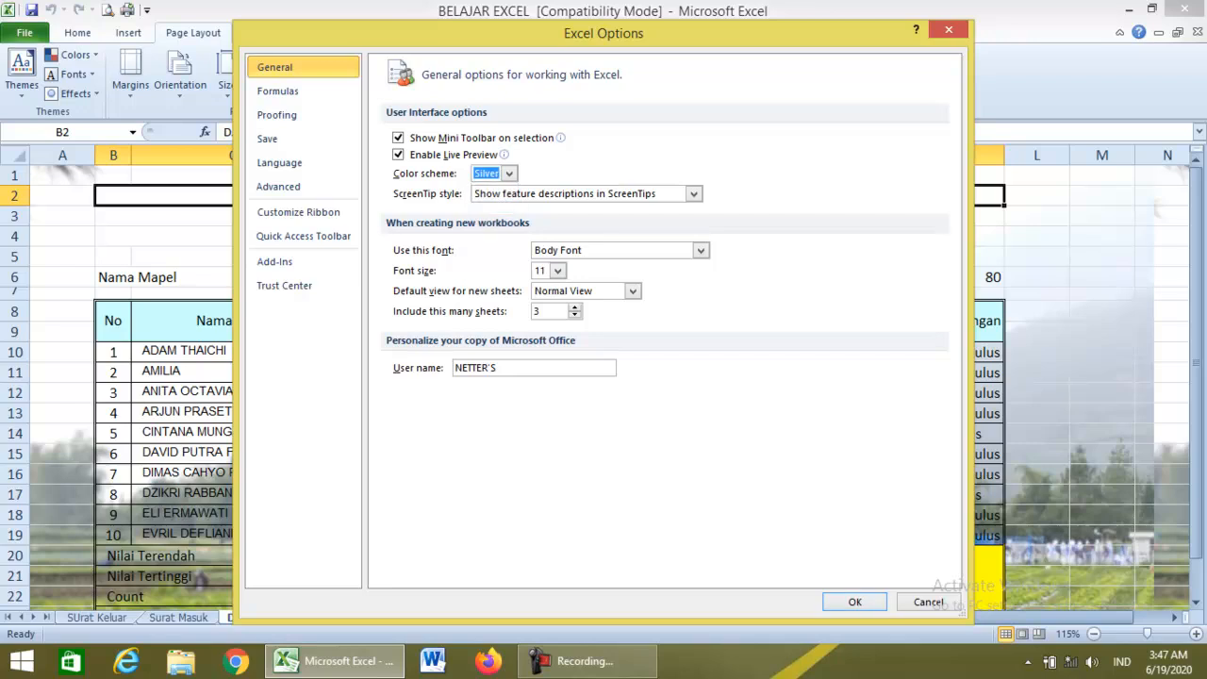
key("Return")
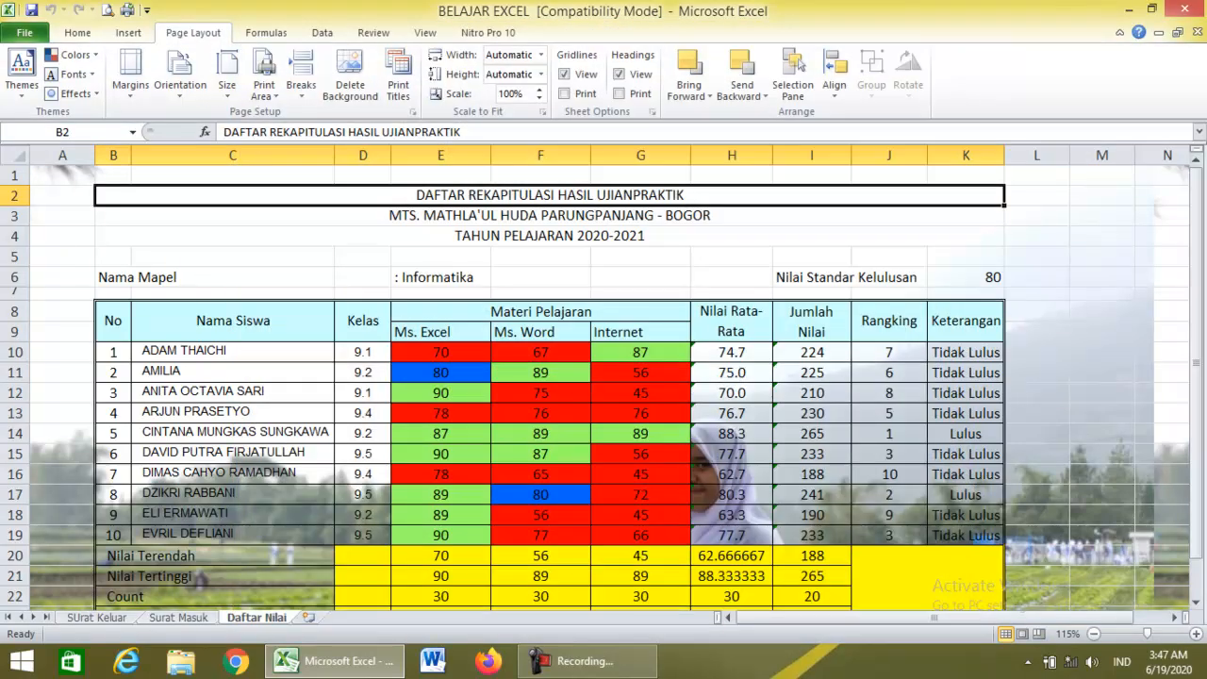
Switch the colour scheme to Black in Excel Options.
left_click(25, 33)
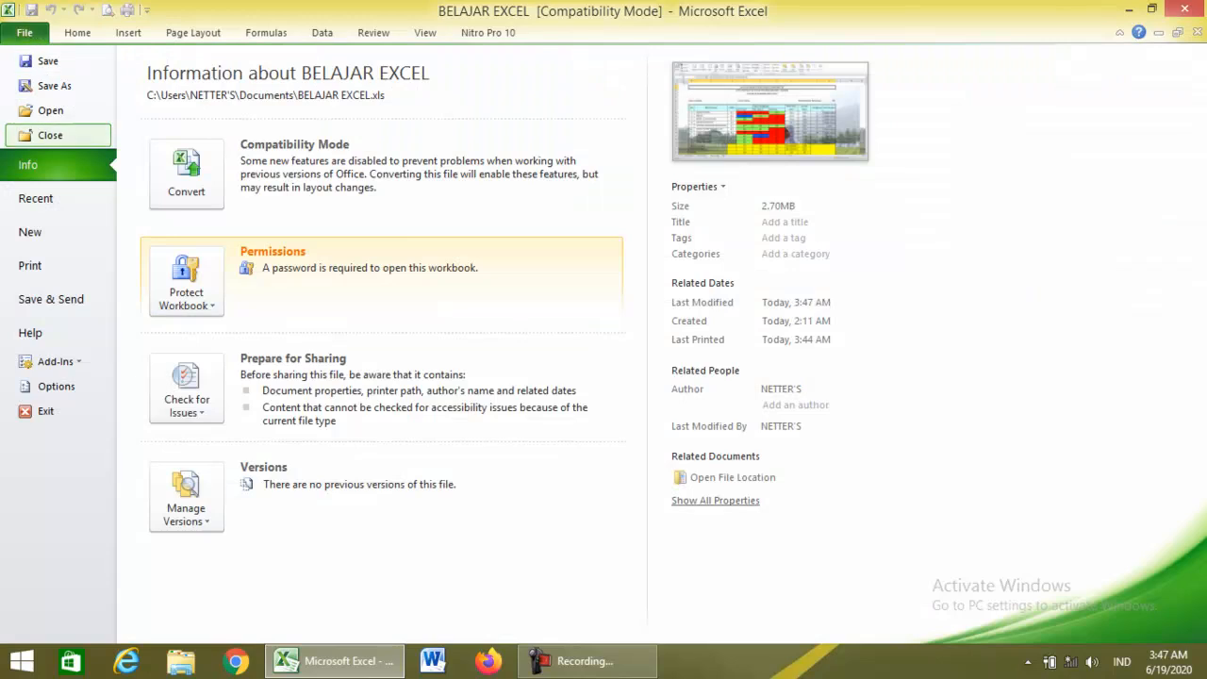
left_click(52, 386)
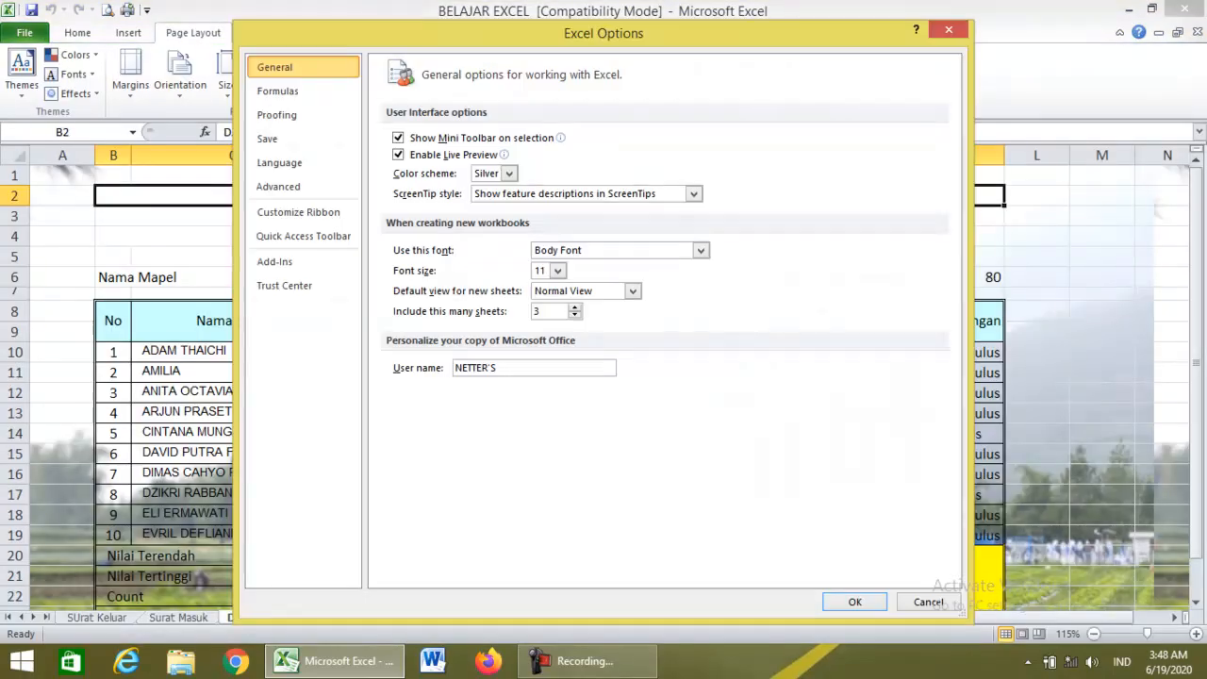
left_click(509, 173)
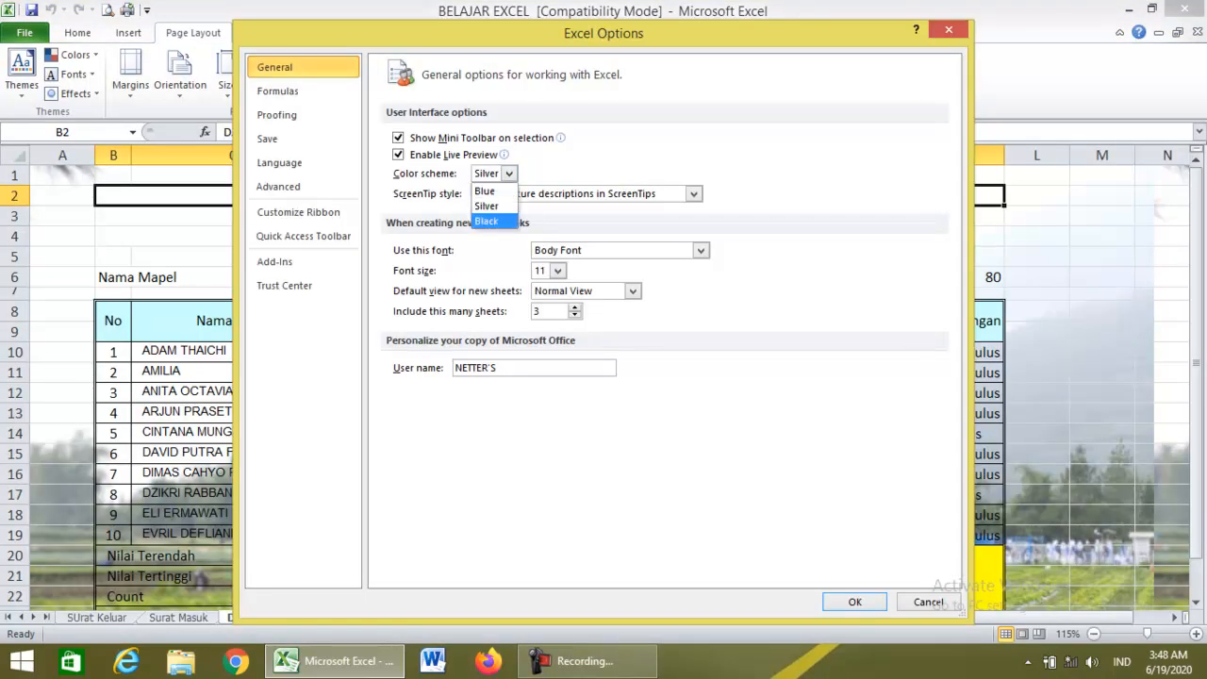
left_click(487, 221)
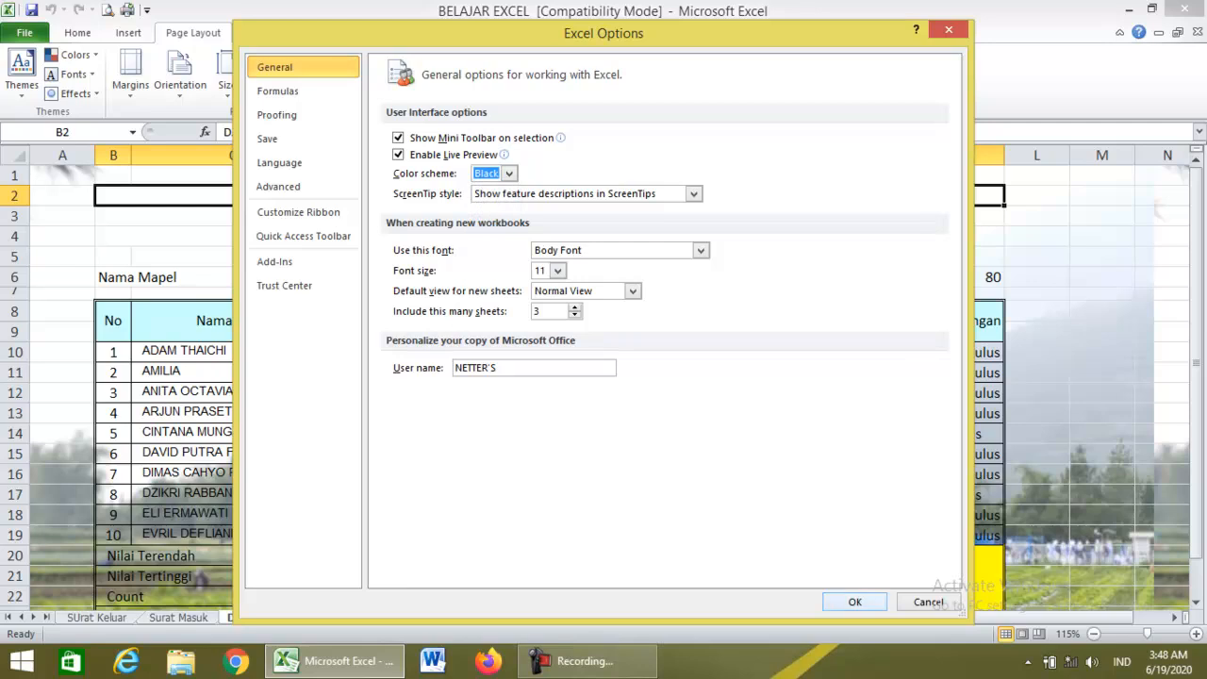
left_click(854, 601)
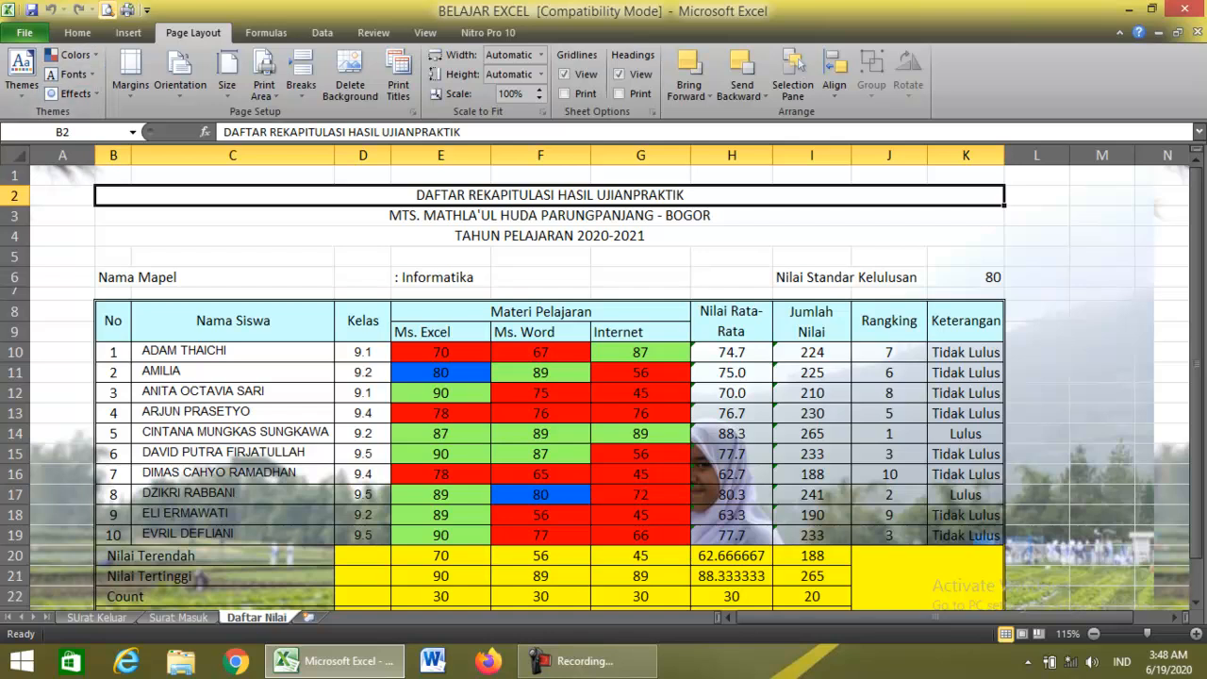
left_click(107, 10)
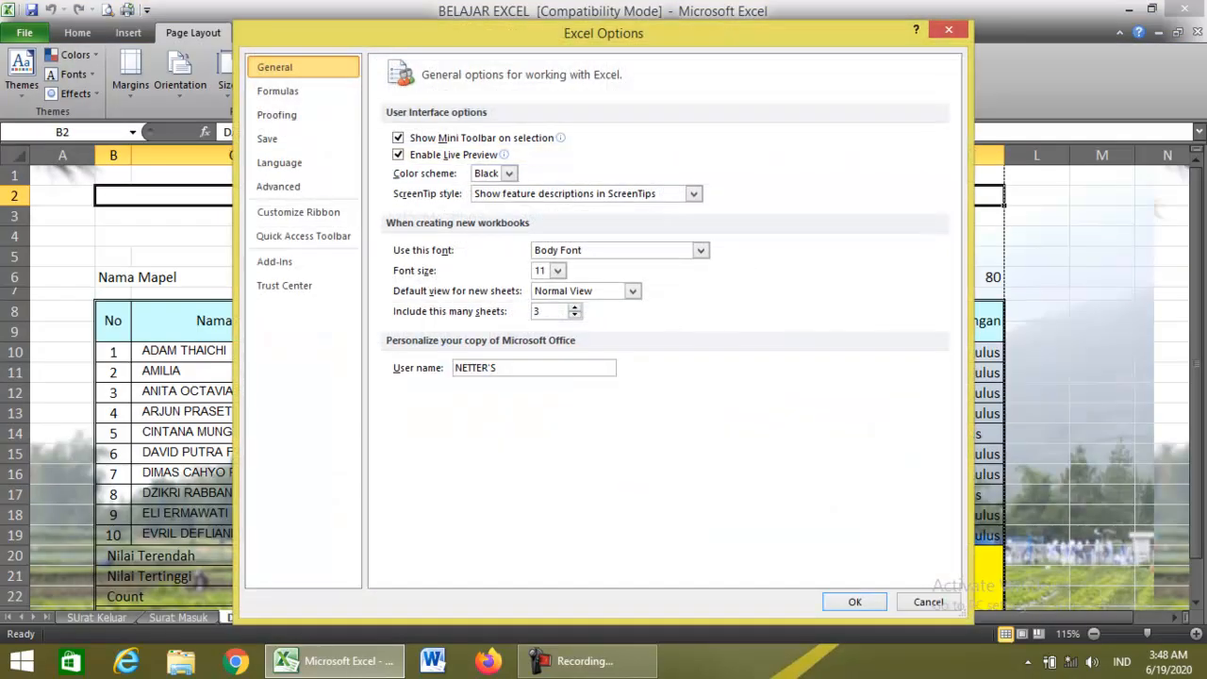
left_click(302, 187)
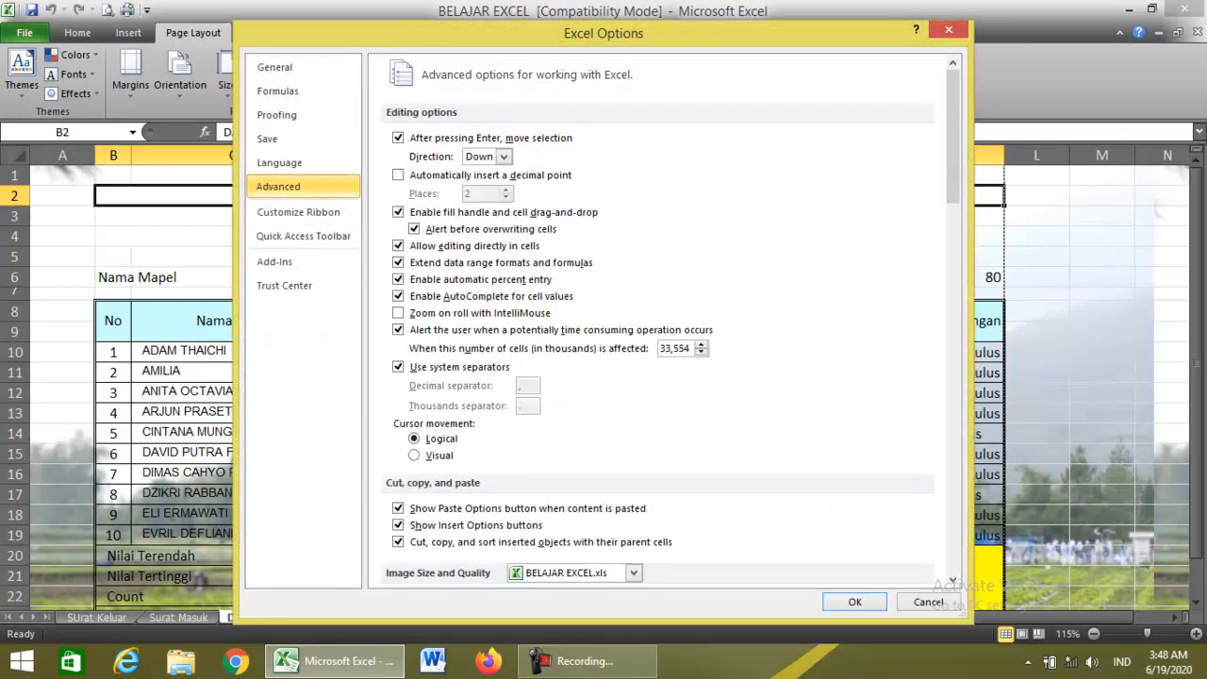
scroll(659, 320, "down", 8)
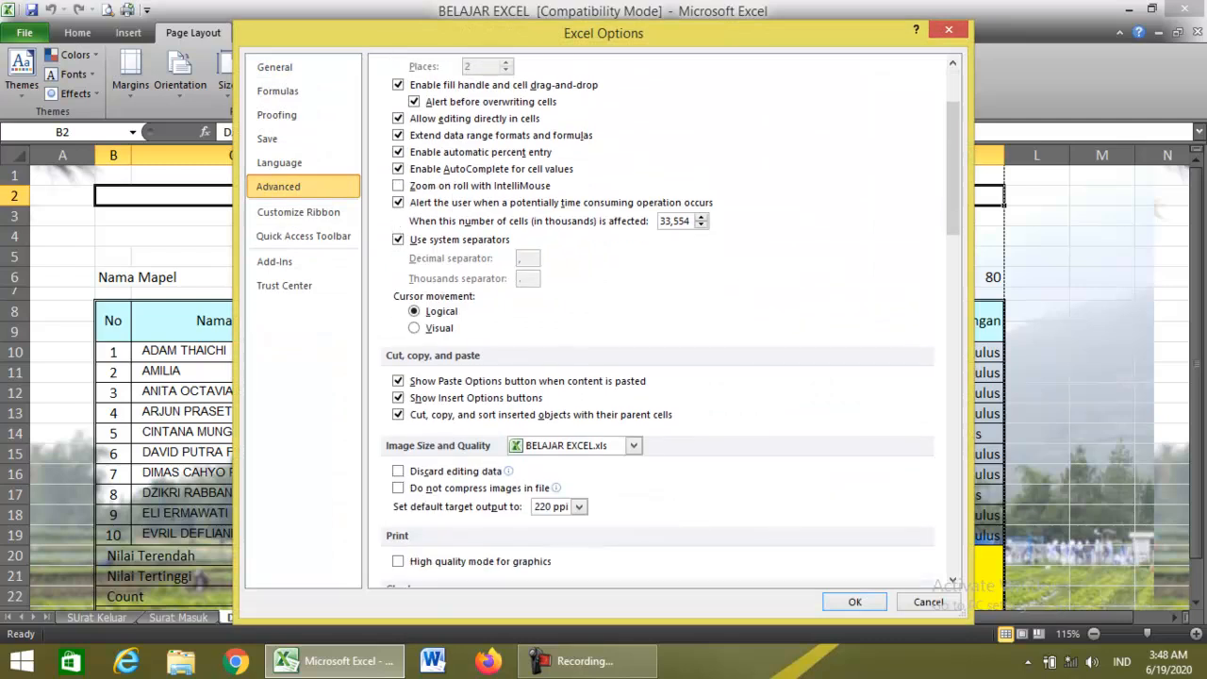
scroll(660, 321, "down", 9)
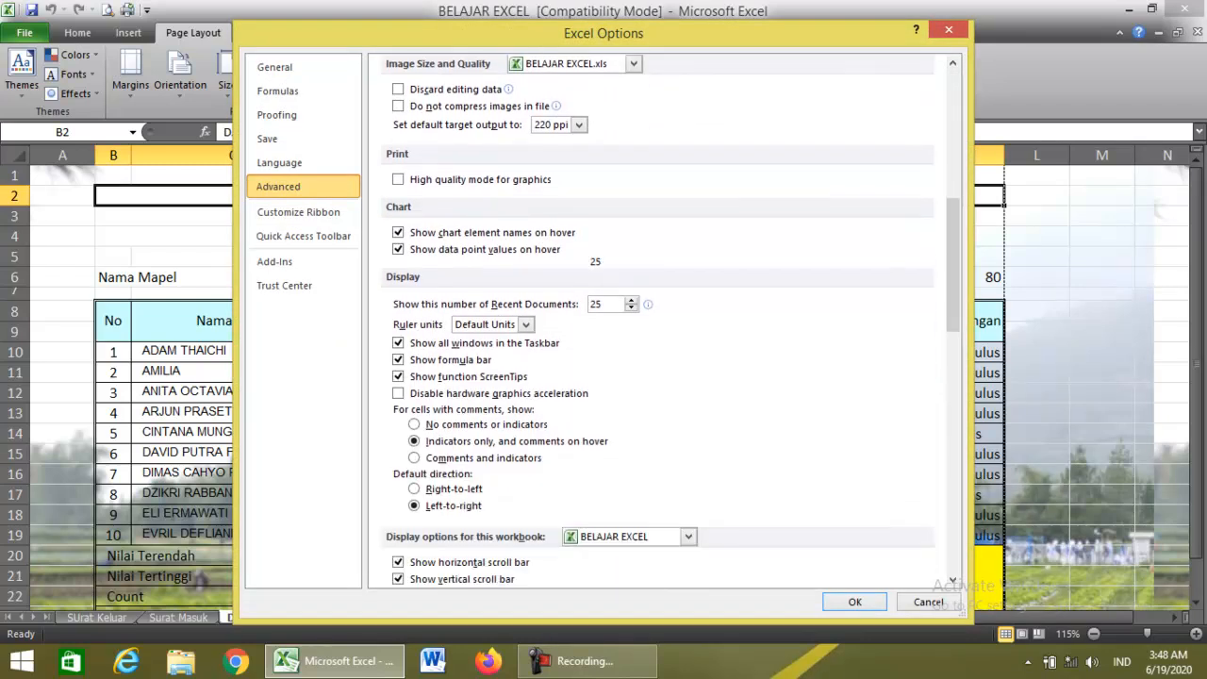
scroll(660, 320, "down", 4)
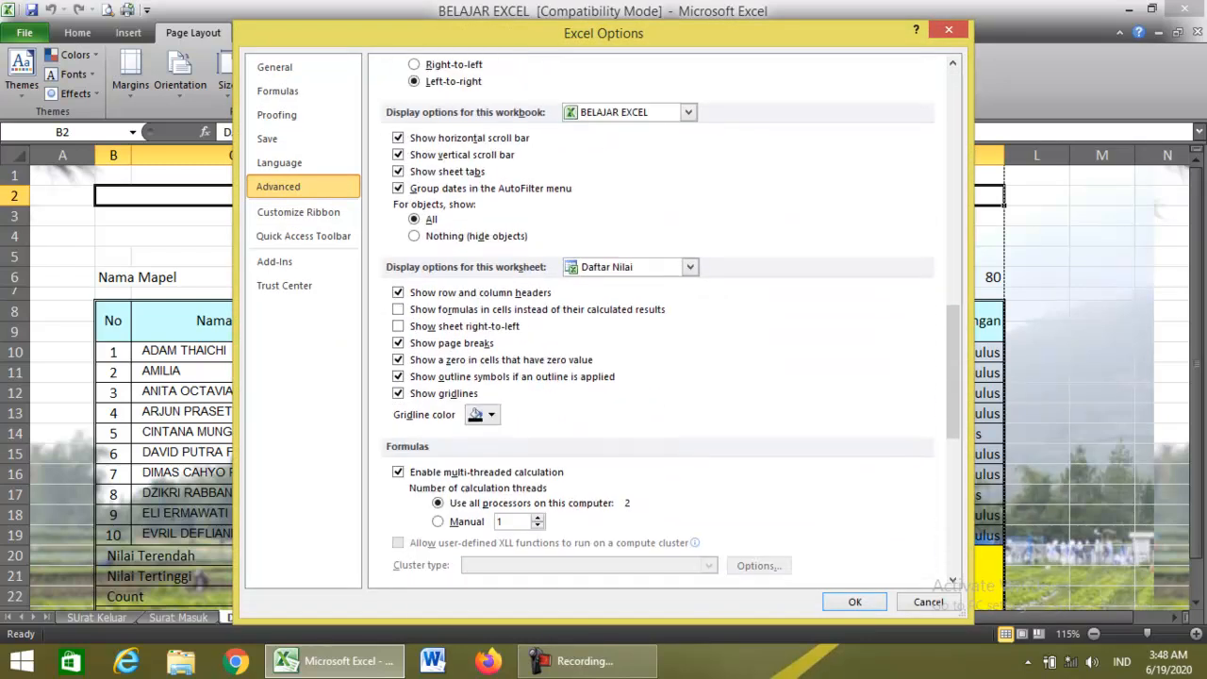
scroll(660, 321, "down", 8)
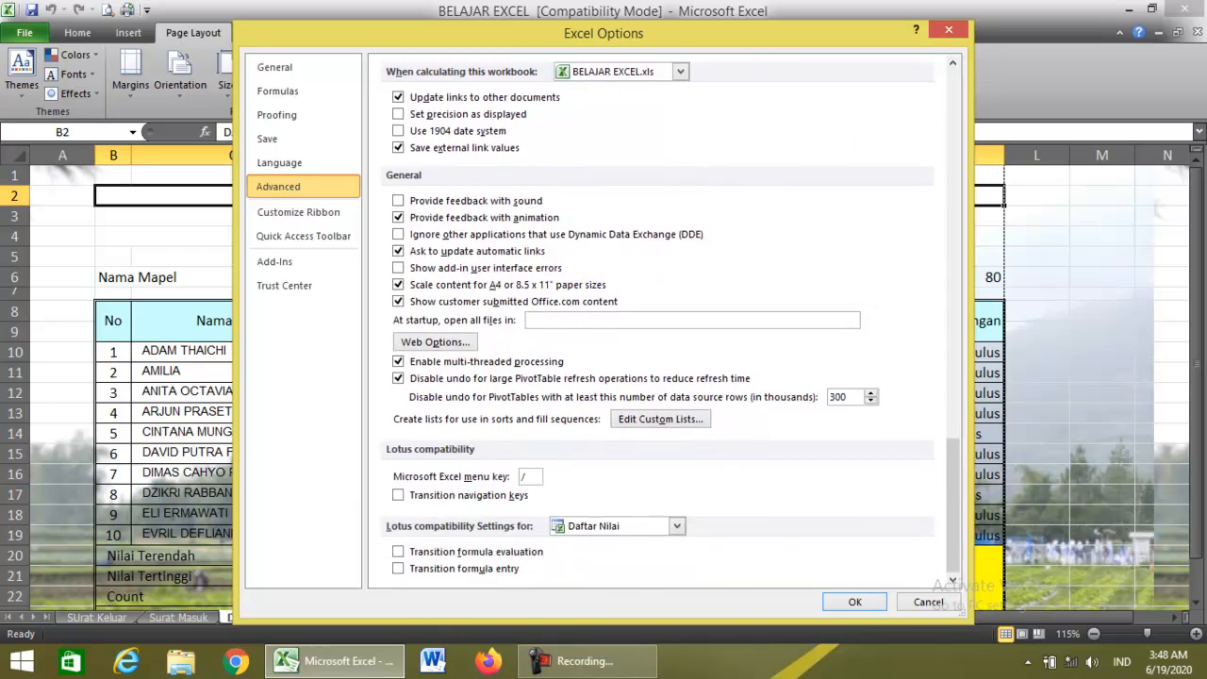
scroll(660, 316, "up", 1)
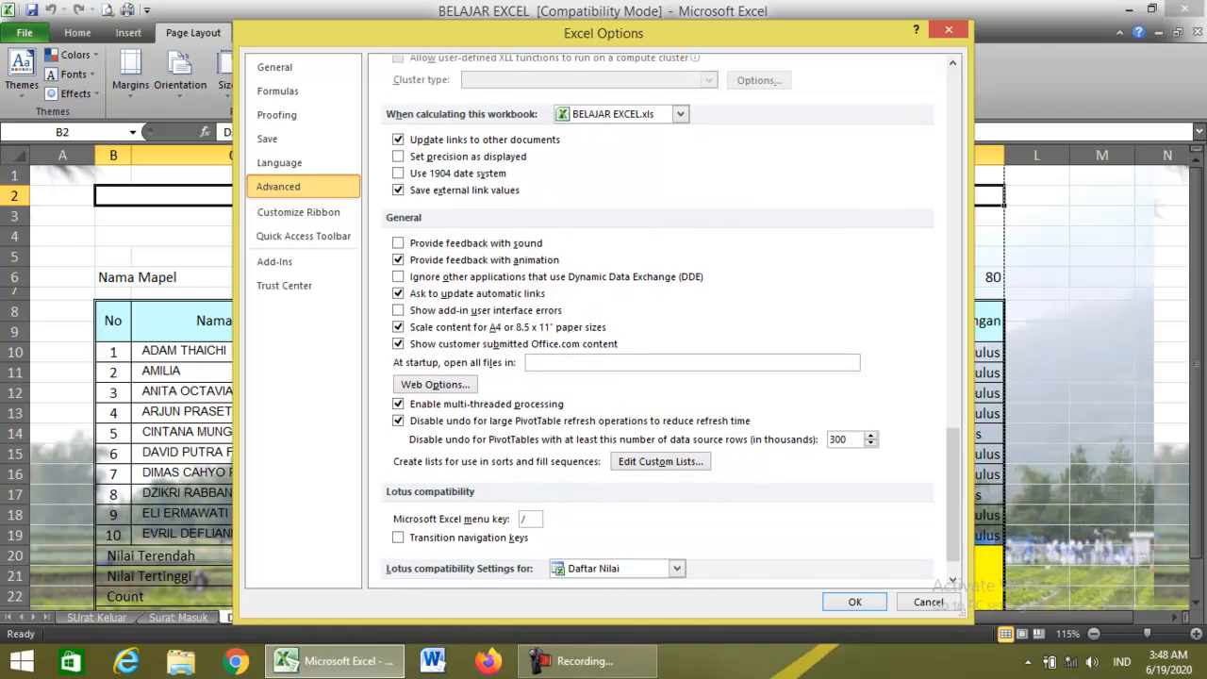
scroll(660, 320, "up", 7)
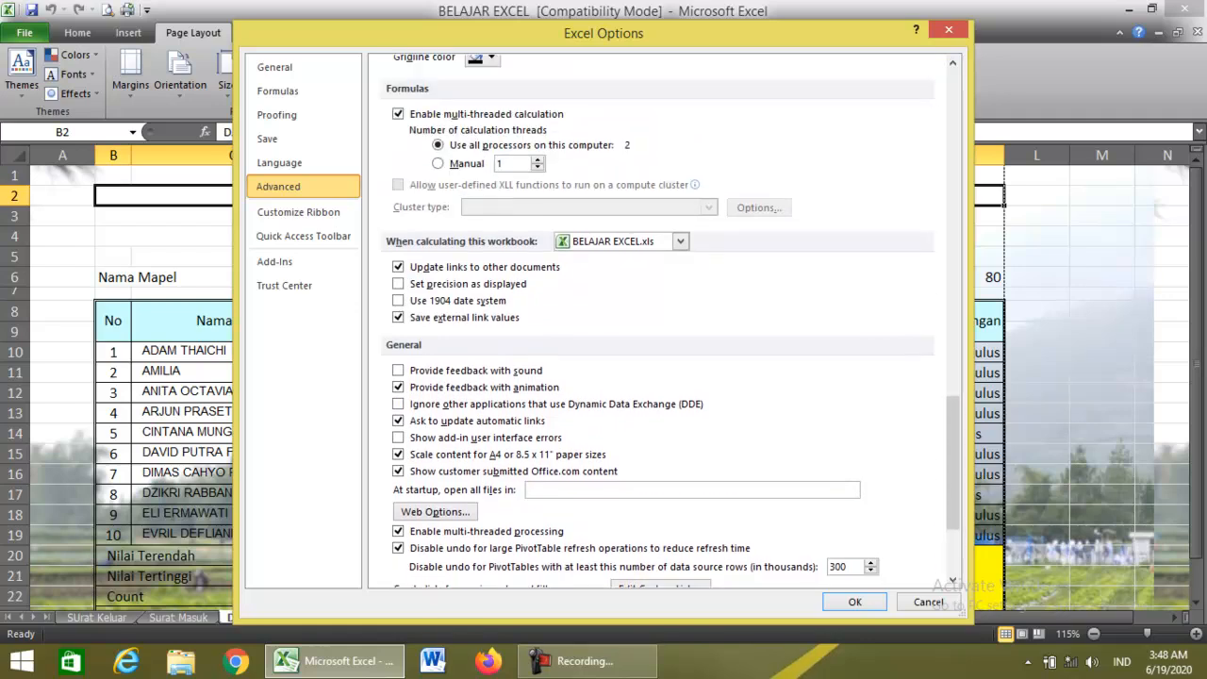
scroll(659, 320, "up", 5)
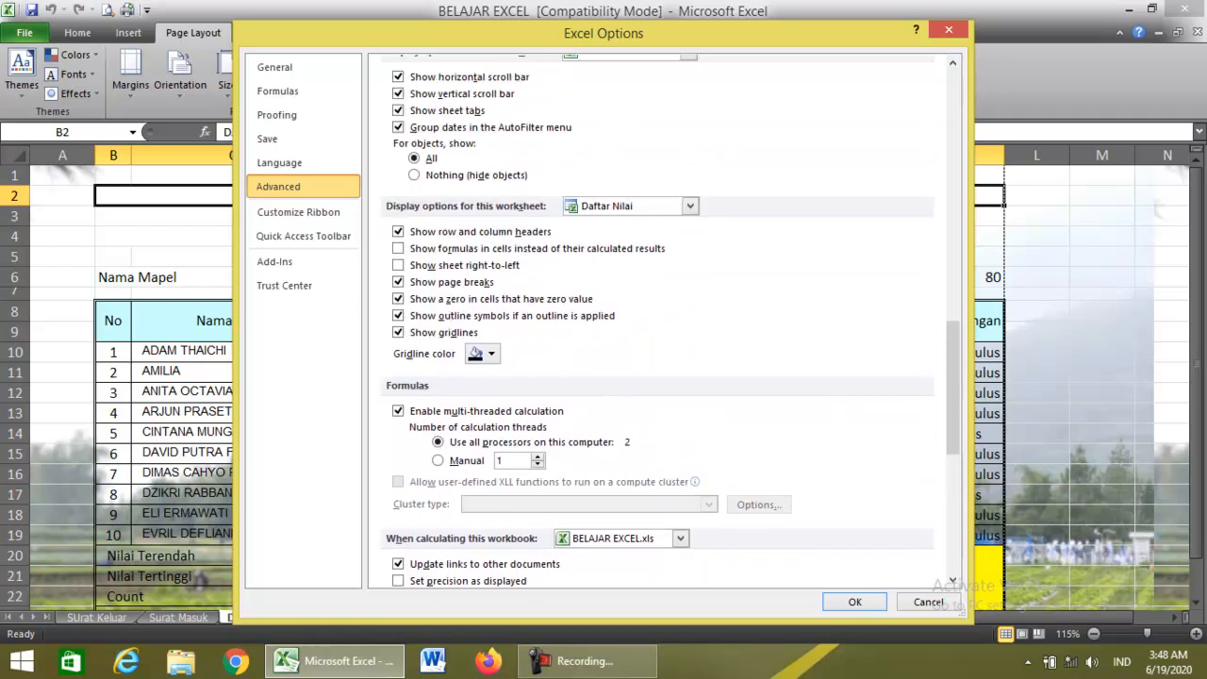
scroll(660, 321, "up", 7)
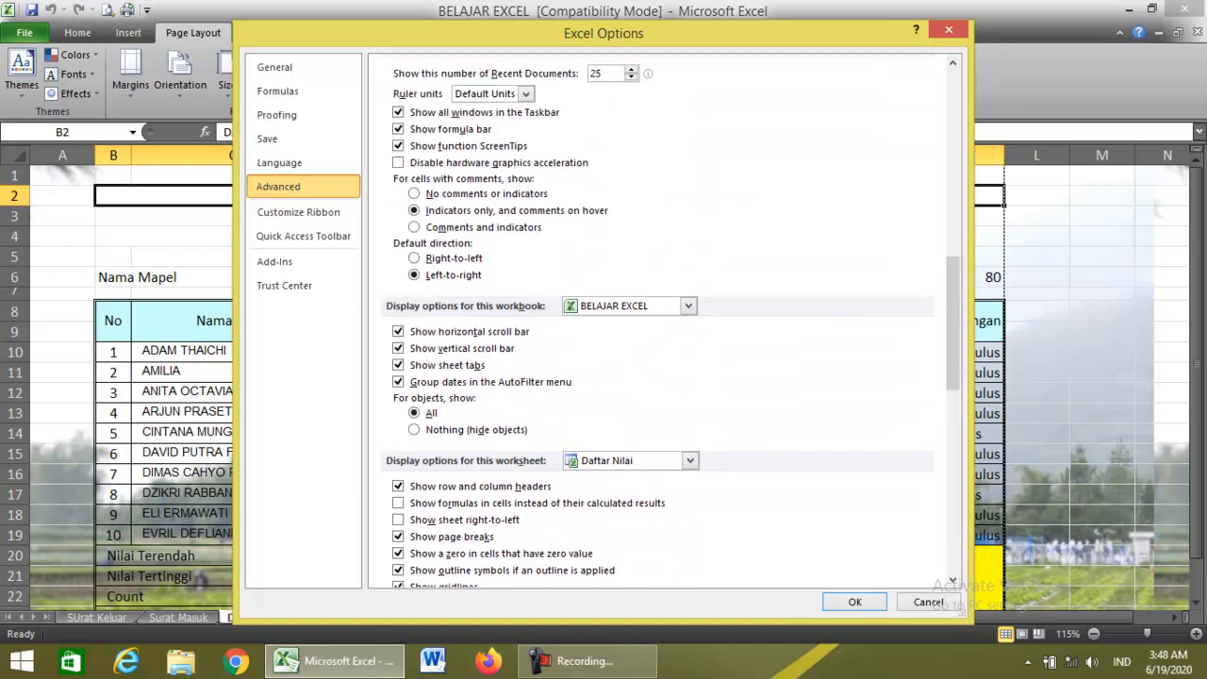
scroll(660, 320, "up", 6)
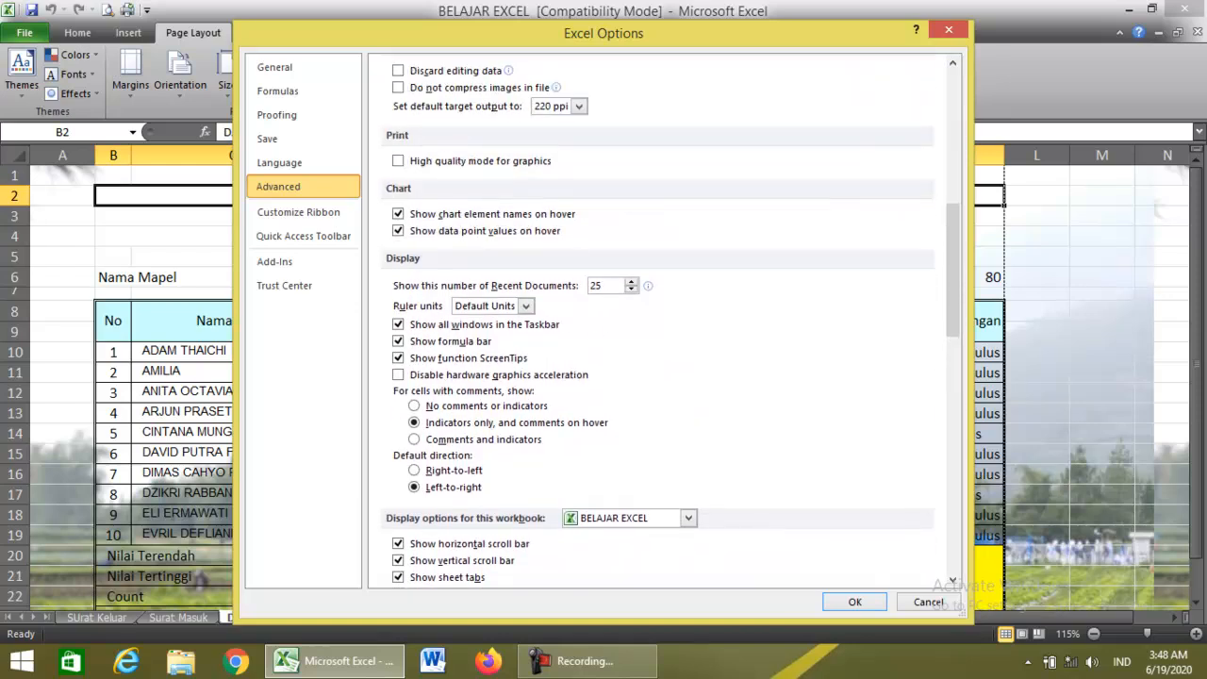
scroll(660, 320, "up", 6)
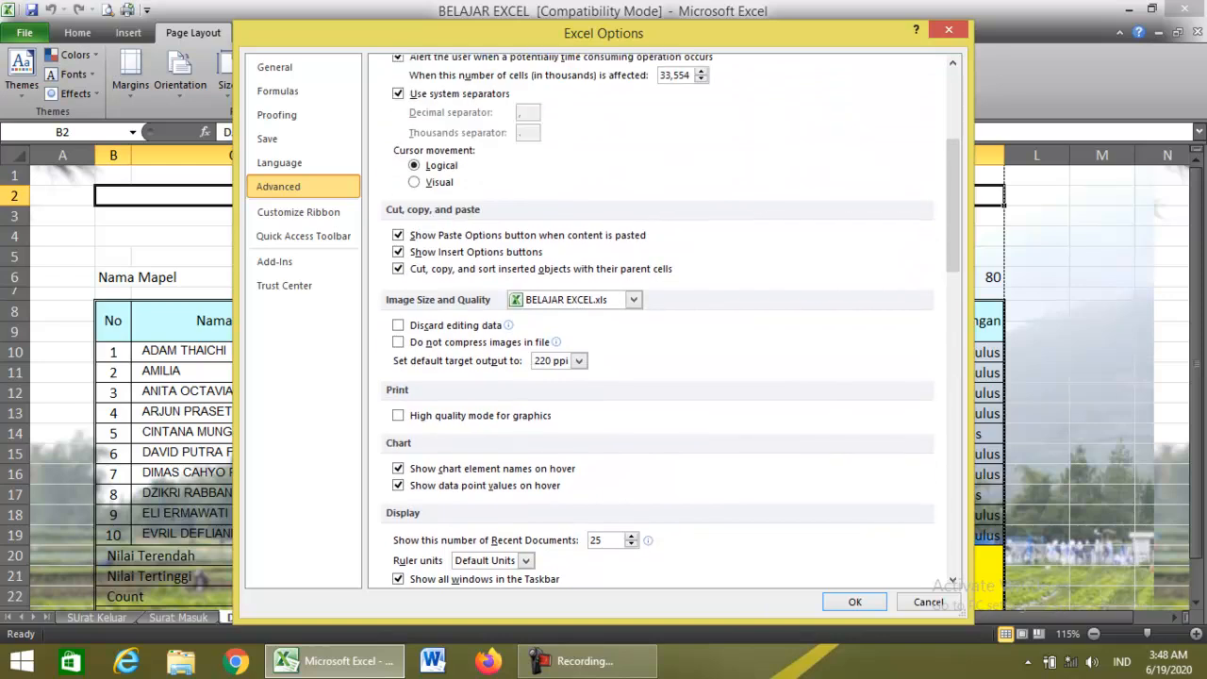
scroll(660, 321, "up", 3)
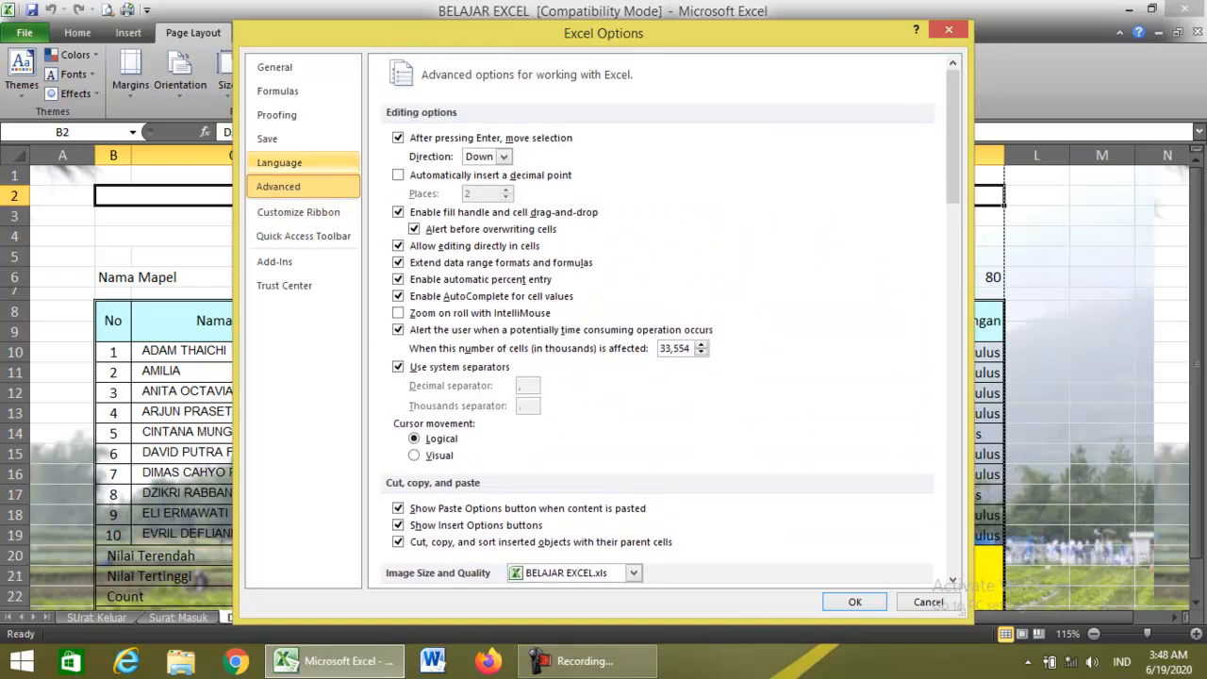
left_click(276, 114)
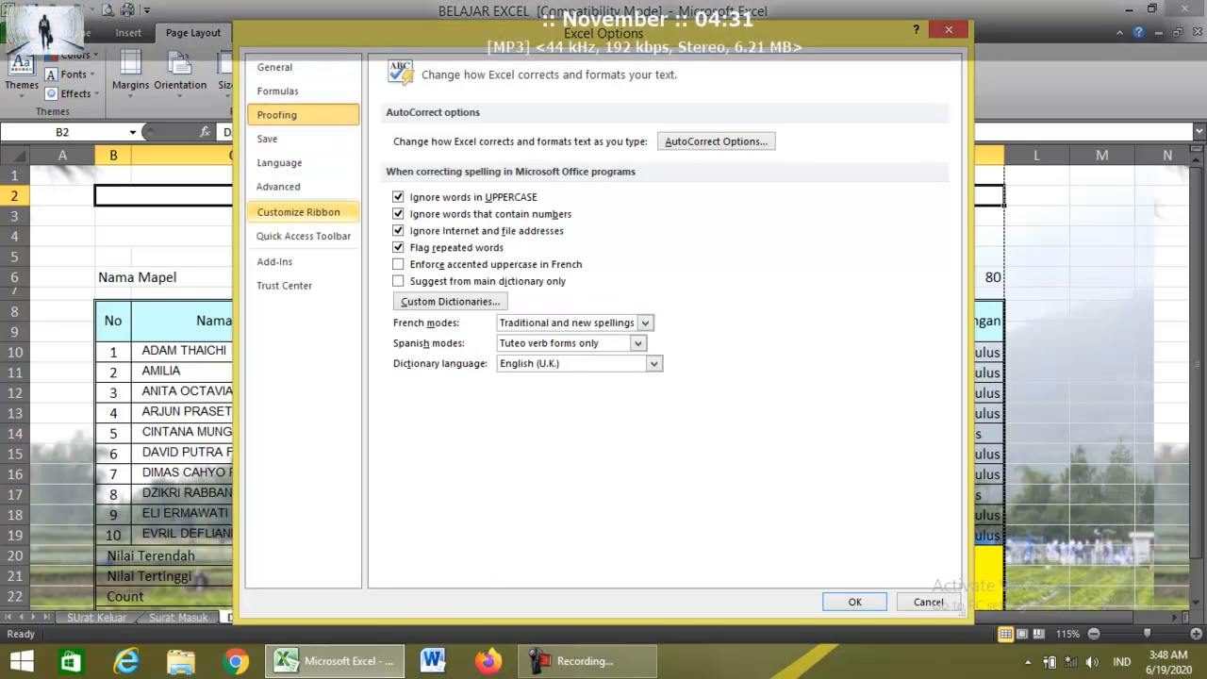
left_click(278, 186)
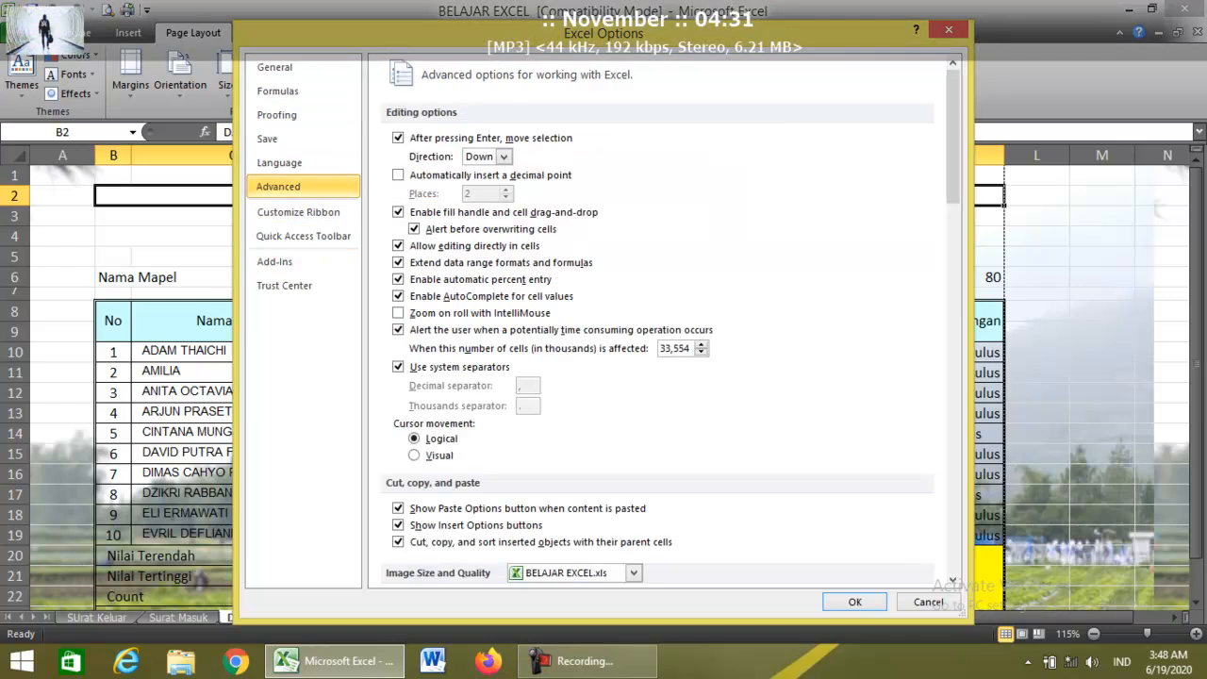
scroll(657, 321, "down", 5)
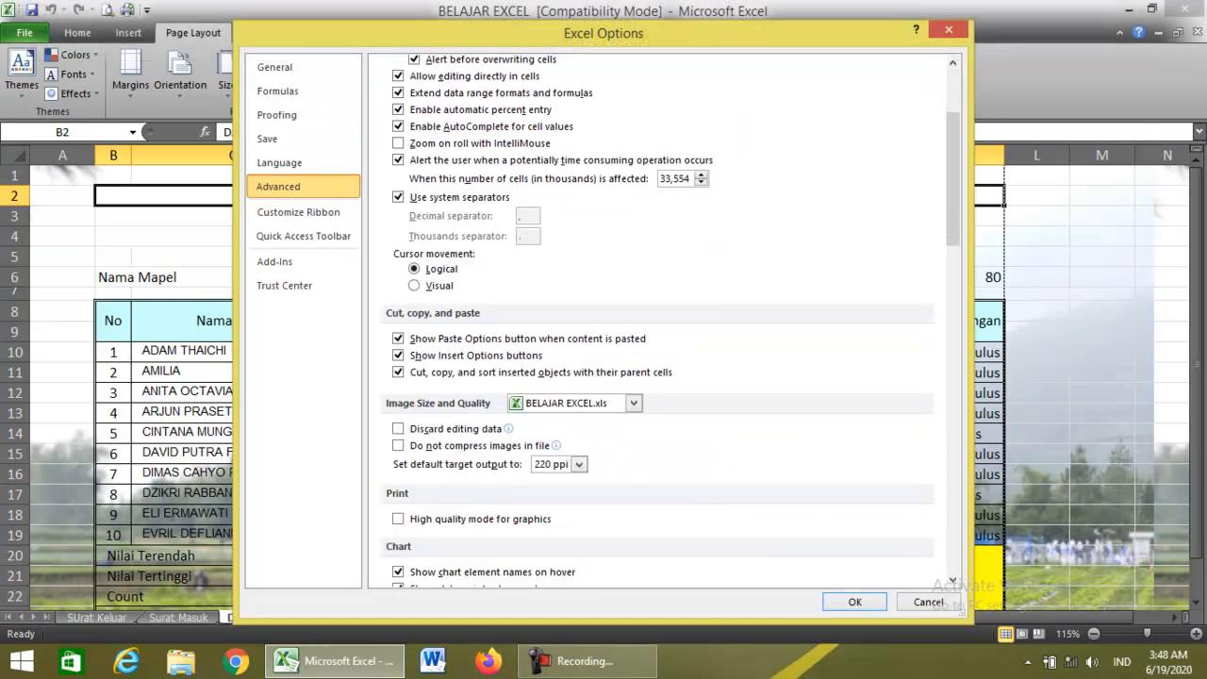
scroll(657, 320, "down", 2)
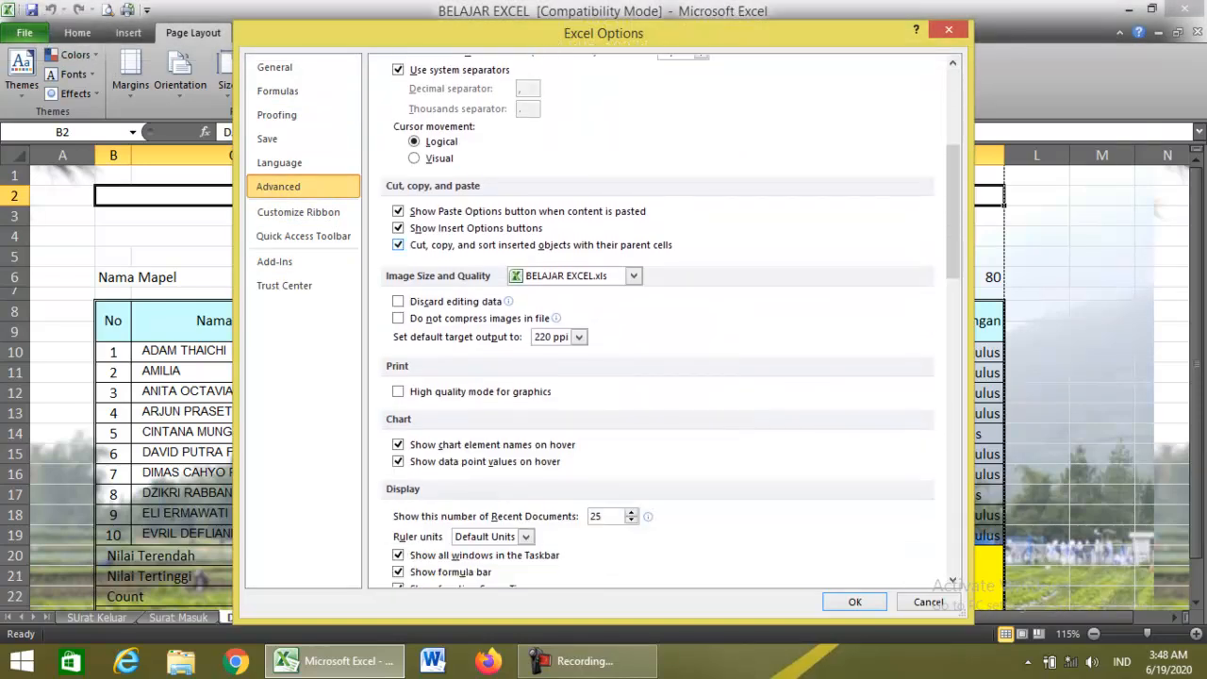
scroll(657, 320, "down", 5)
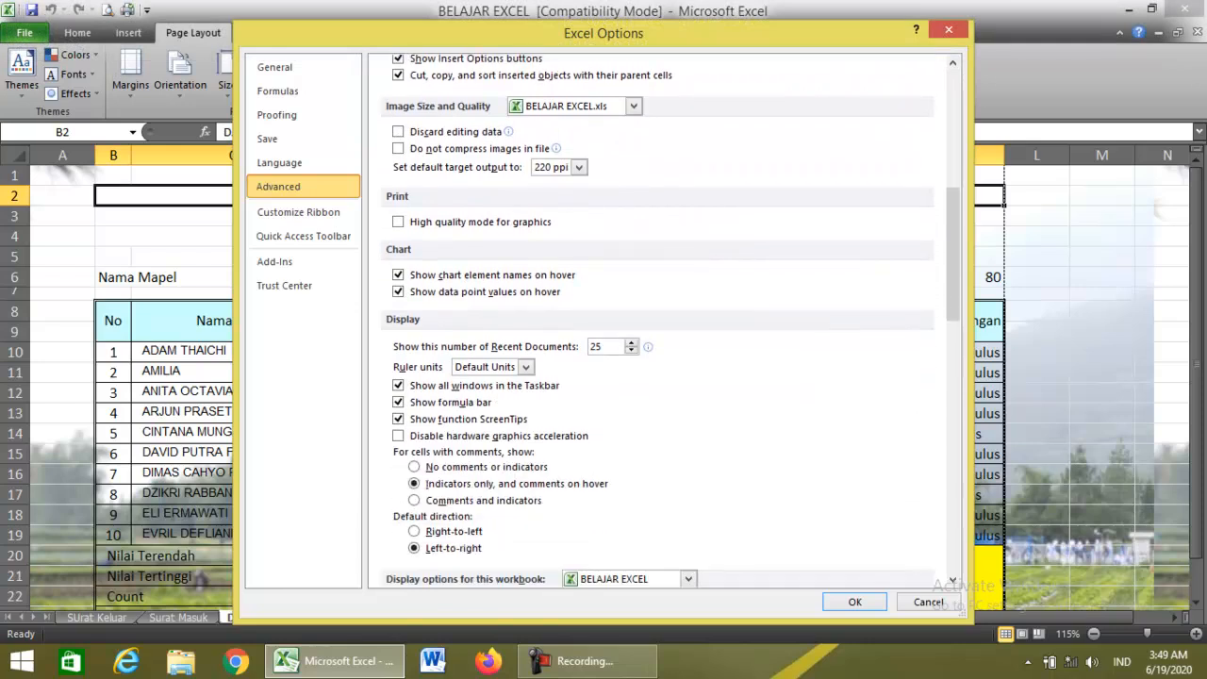
scroll(657, 321, "down", 5)
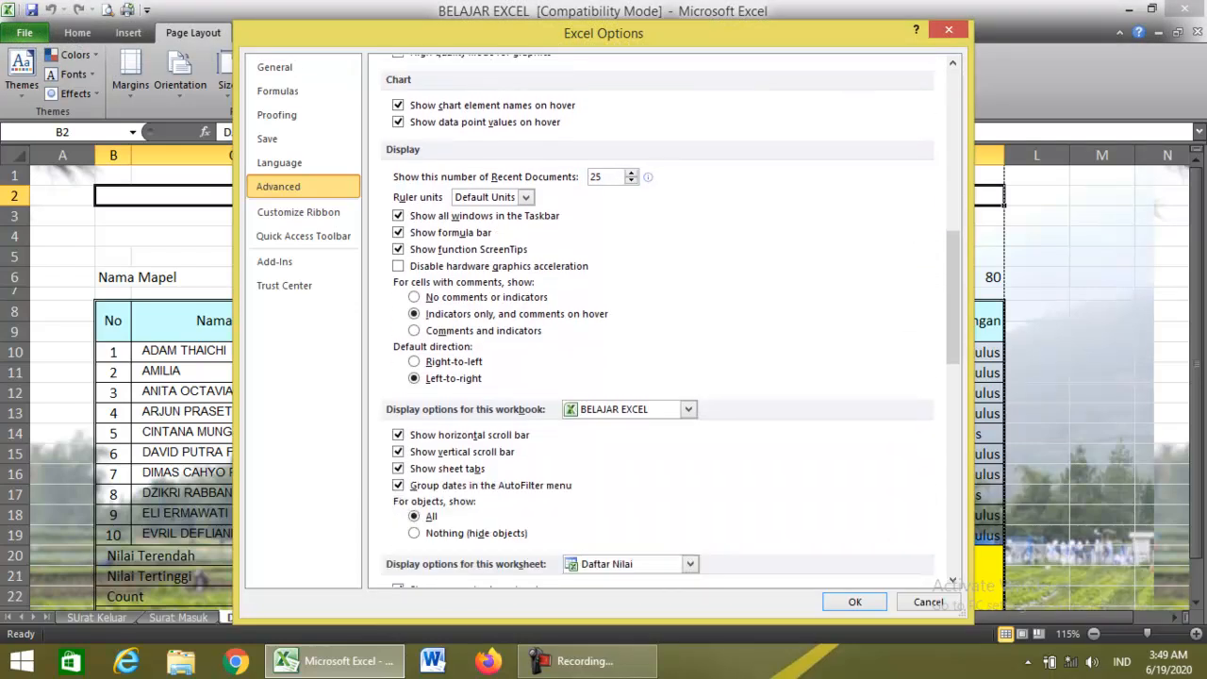
scroll(657, 320, "down", 2)
scroll(657, 320, "down", 5)
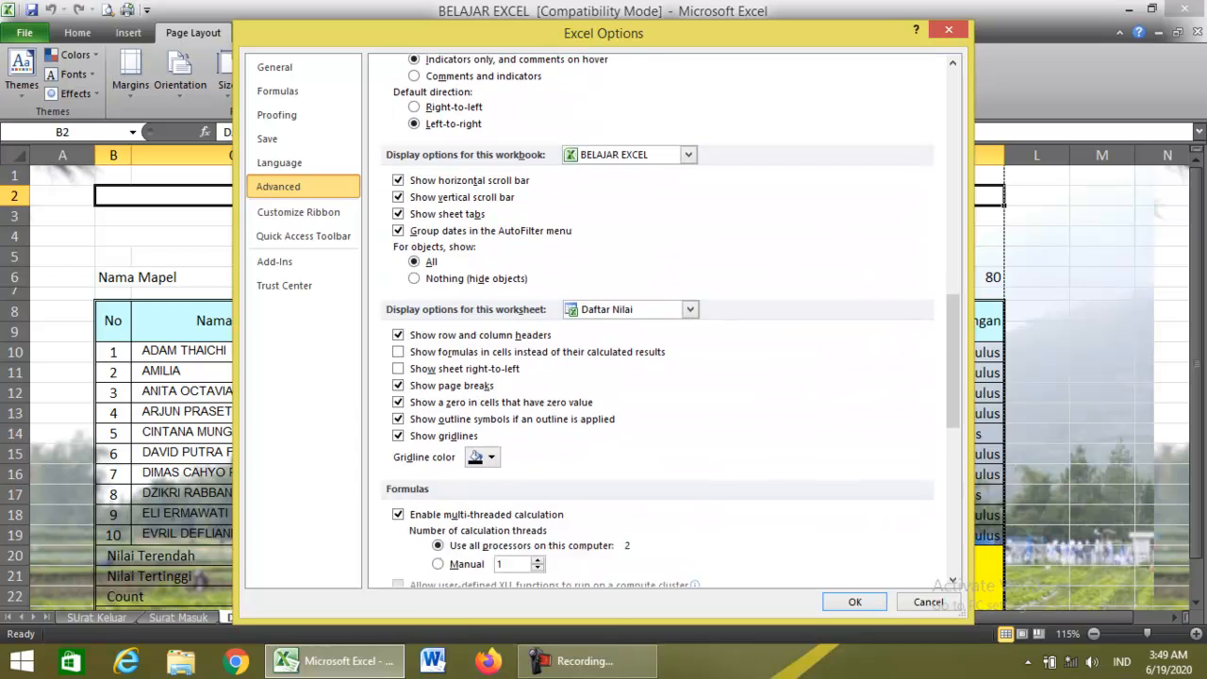
scroll(656, 321, "down", 7)
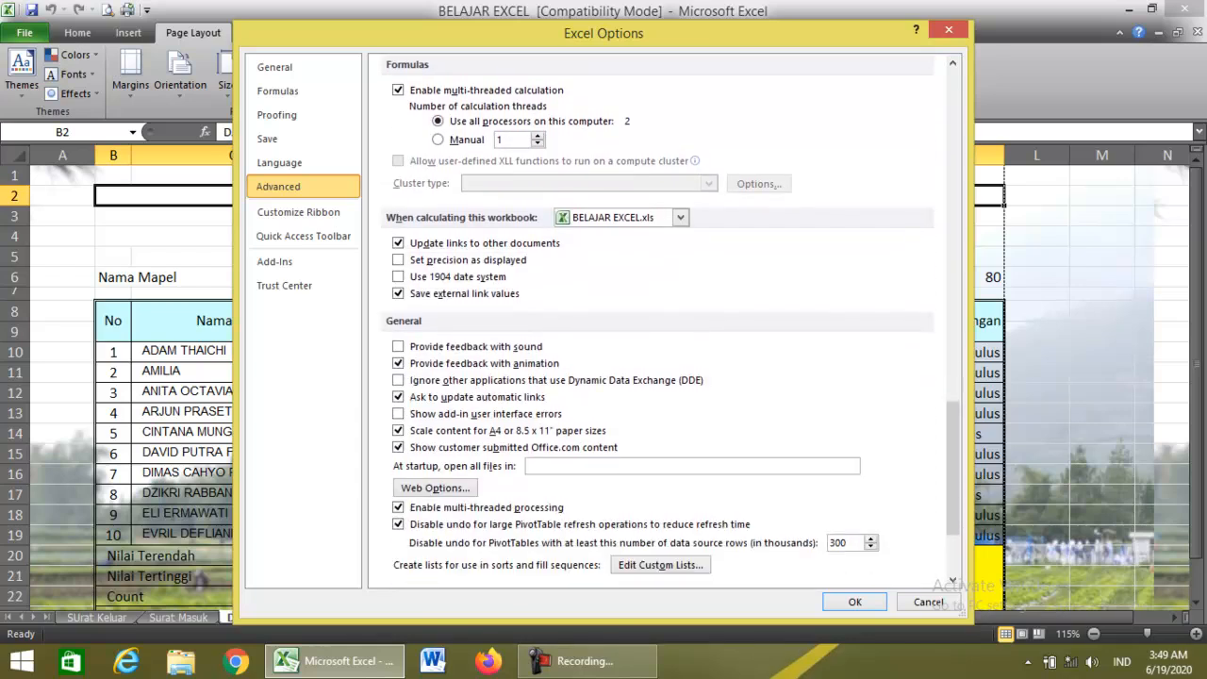
scroll(657, 320, "down", 3)
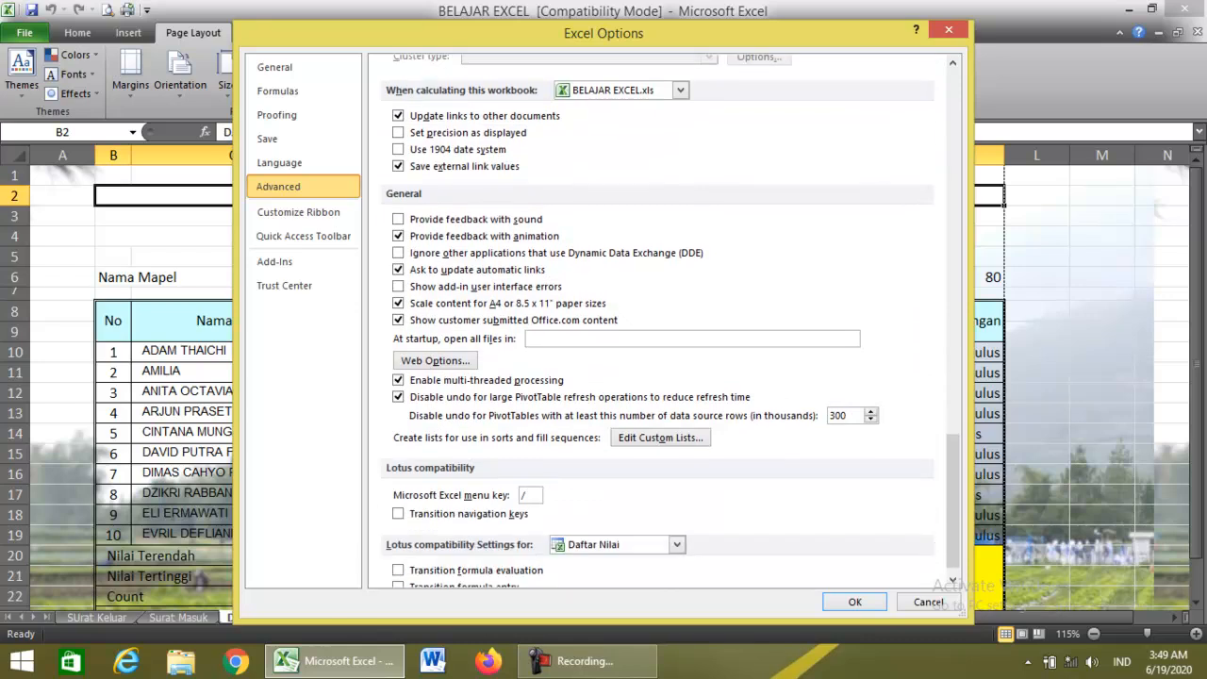
scroll(657, 320, "down", 1)
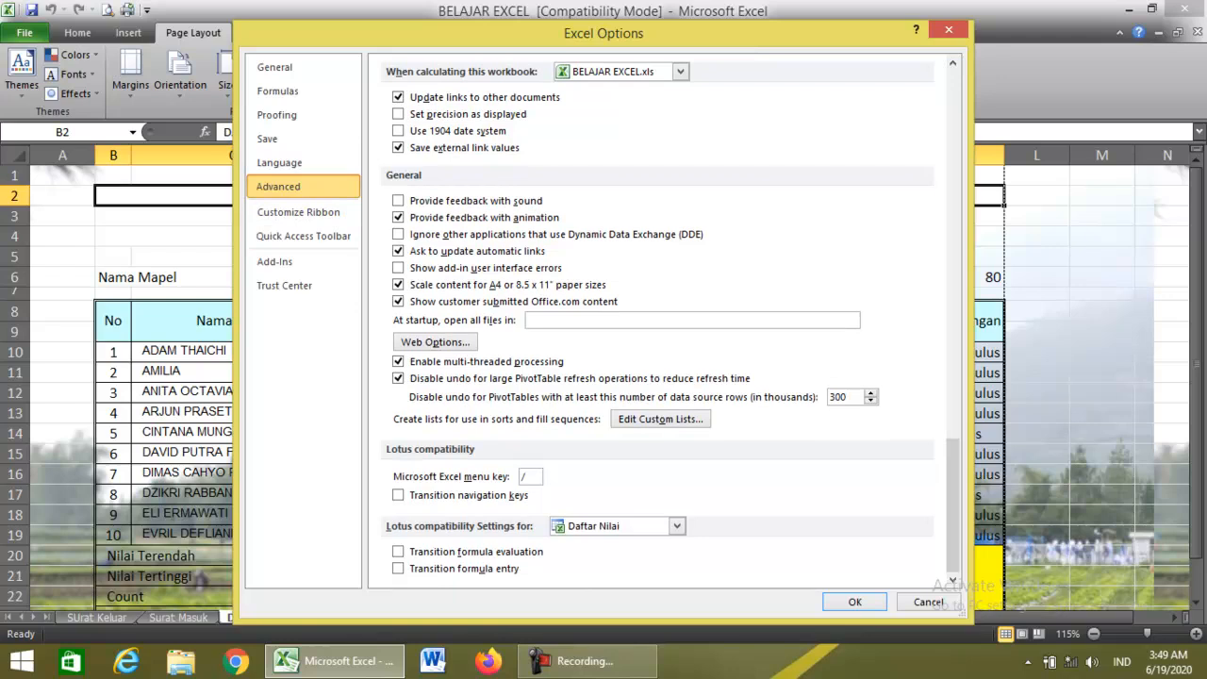
key("Escape")
Delete the sheet background, then exit Excel, saving changes and continuing past the compatibility check.
left_click(232, 256)
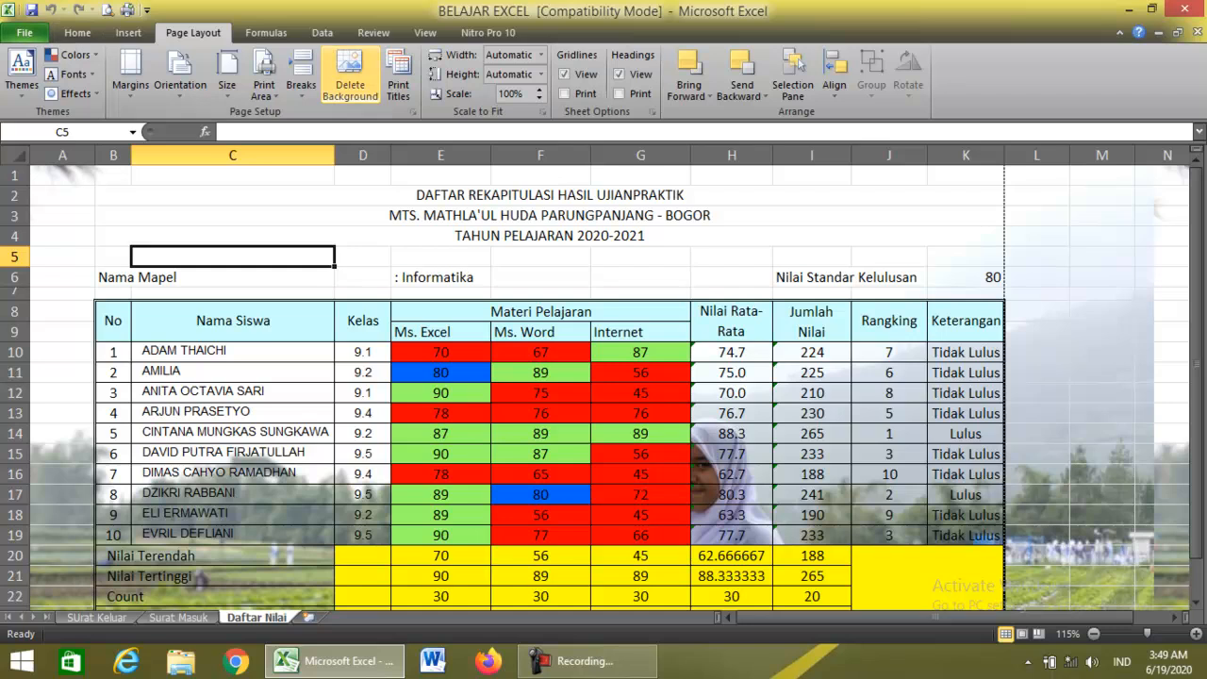
left_click(349, 76)
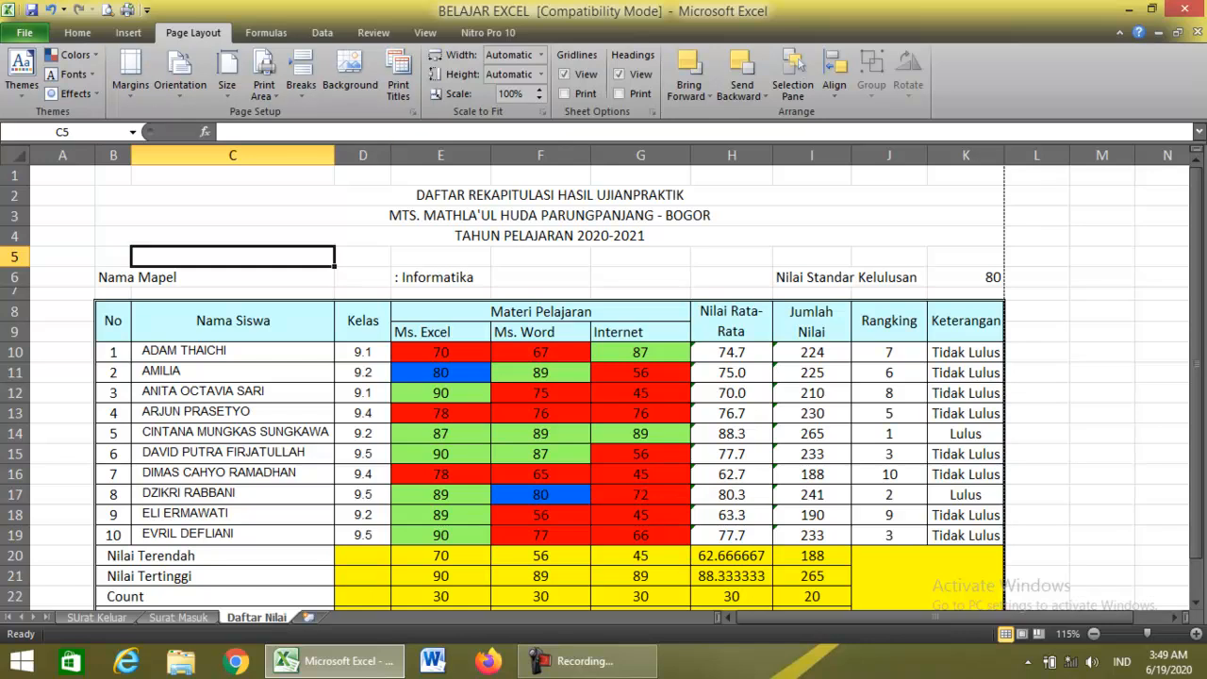
left_click(25, 32)
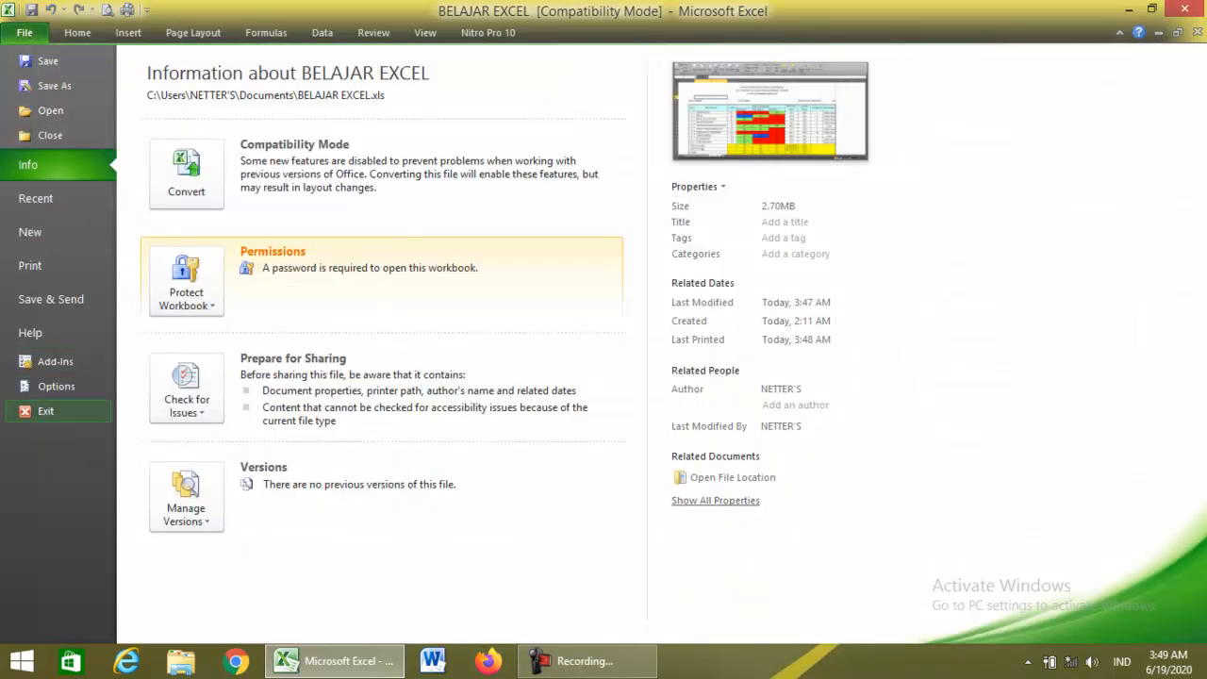
left_click(45, 410)
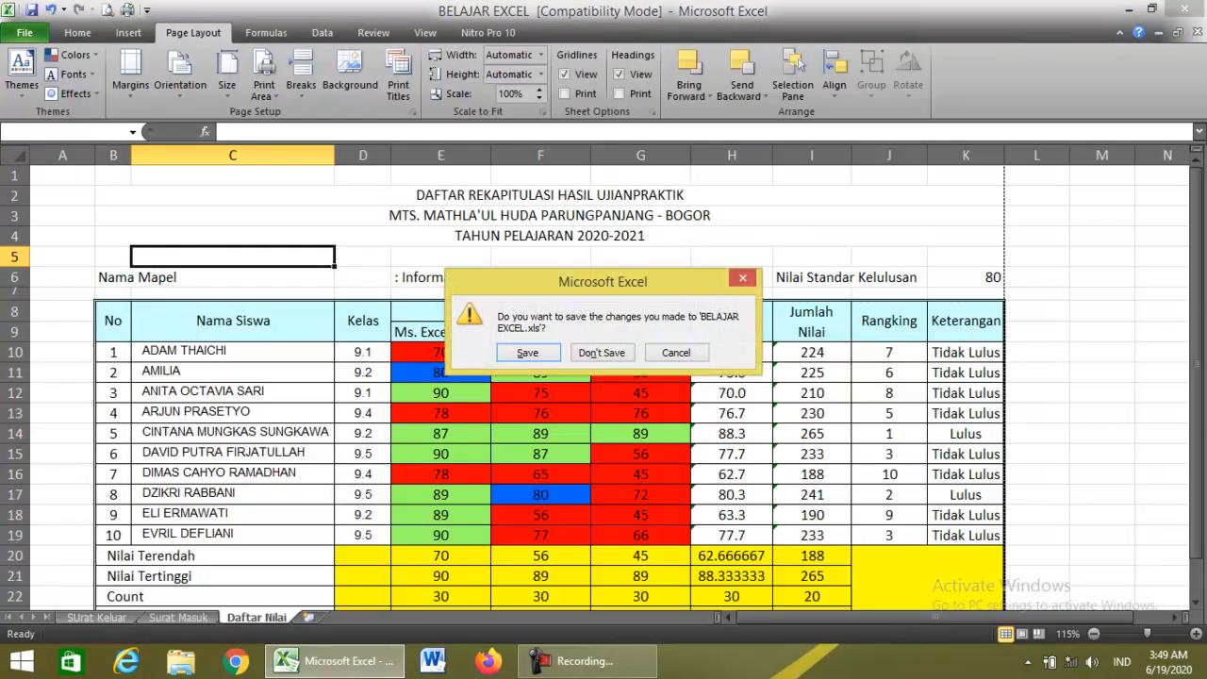
key("Return")
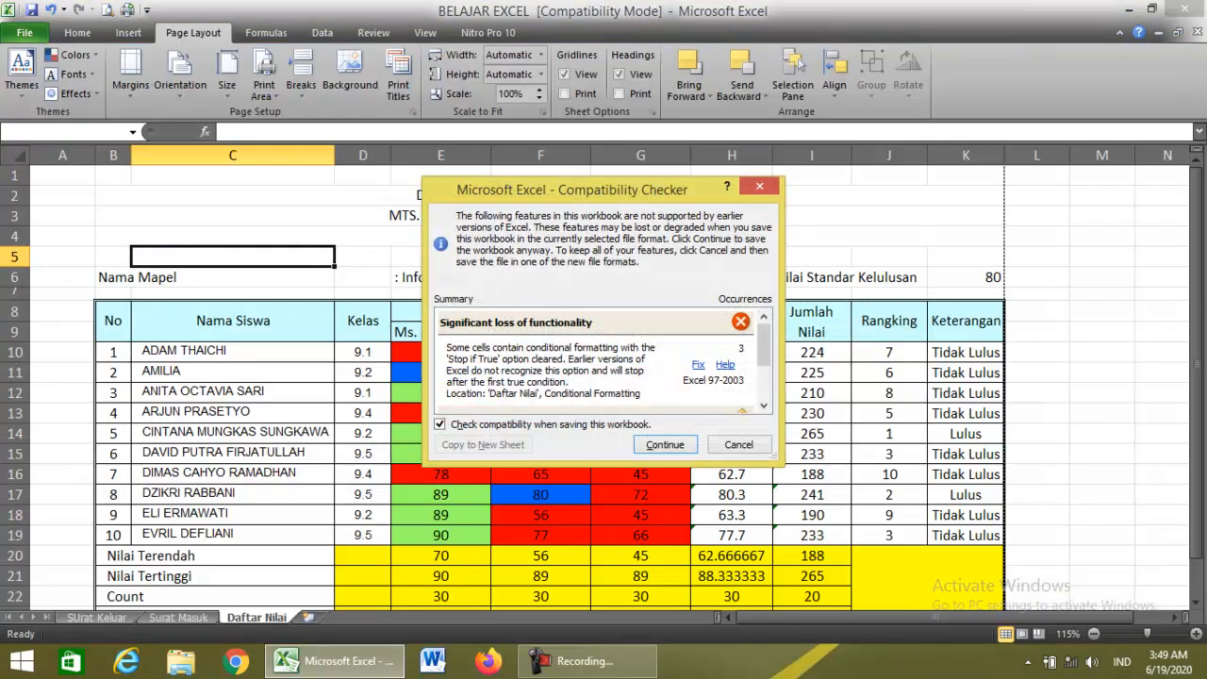
key("Return")
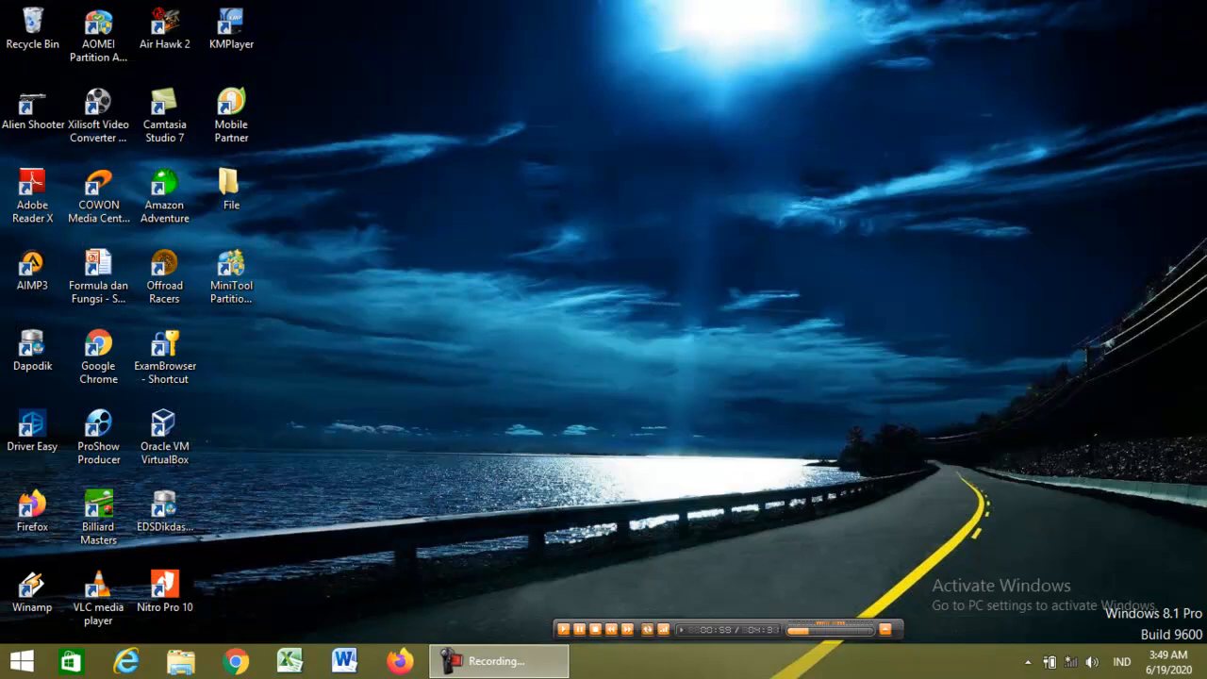
Restore the Camtasia Recorder window from its Recording... taskbar button.
mouse_move(500, 661)
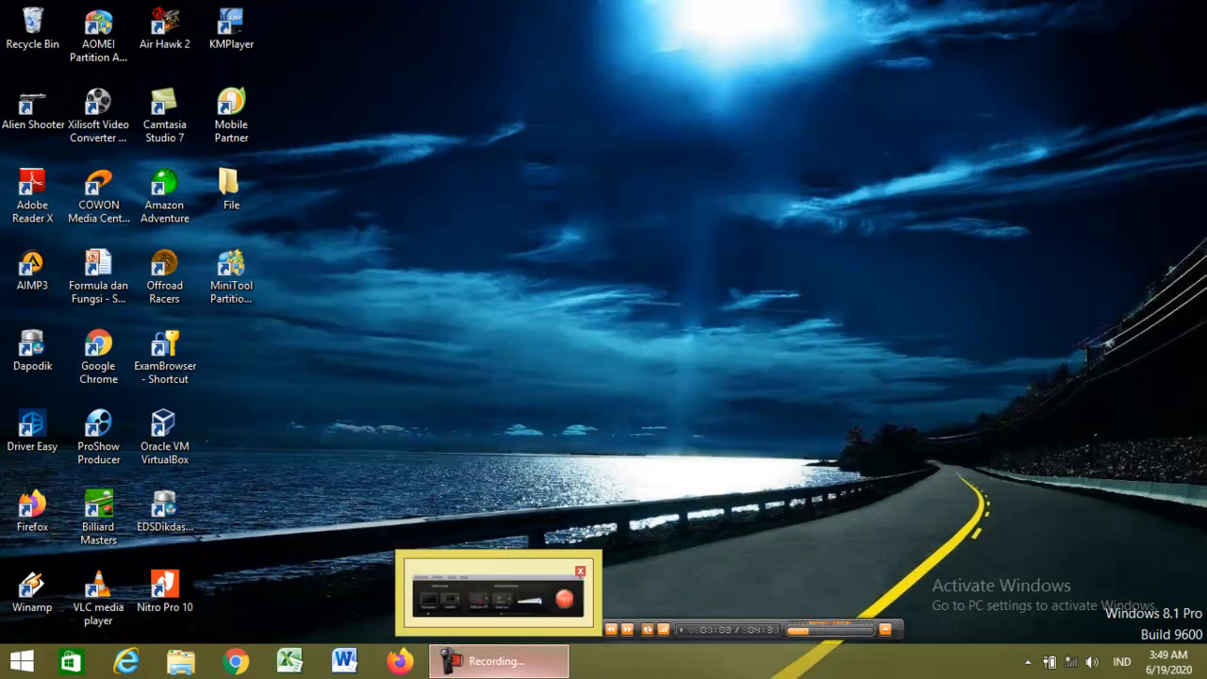
left_click(500, 661)
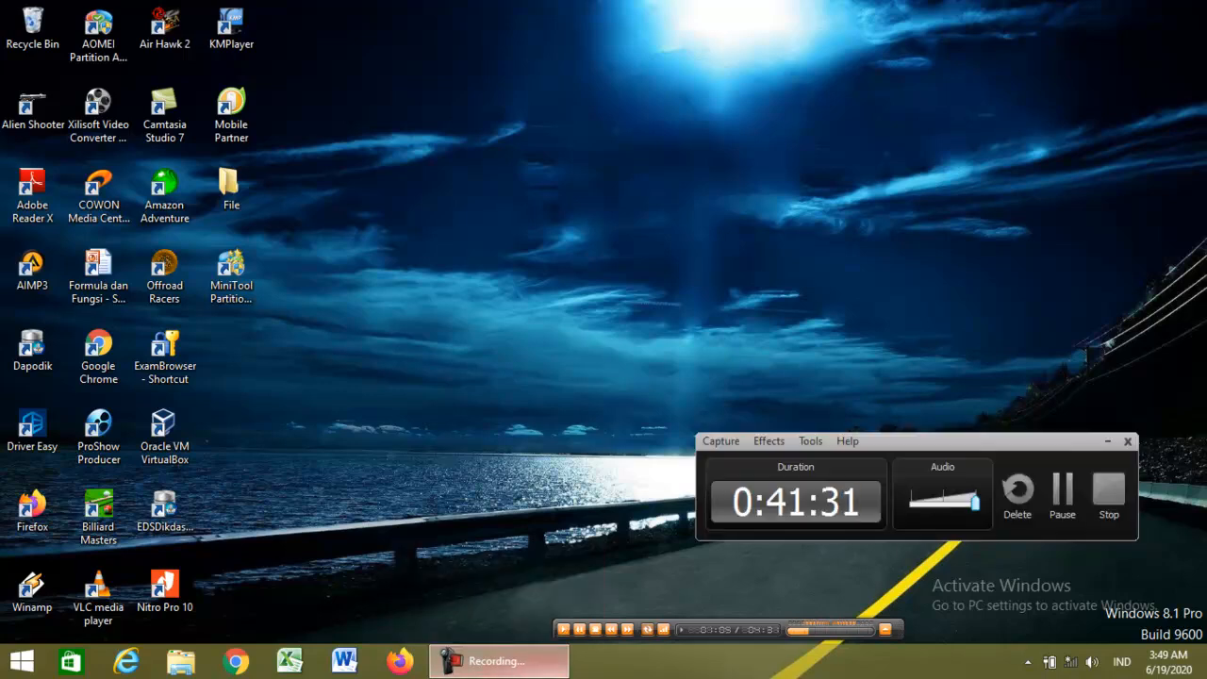